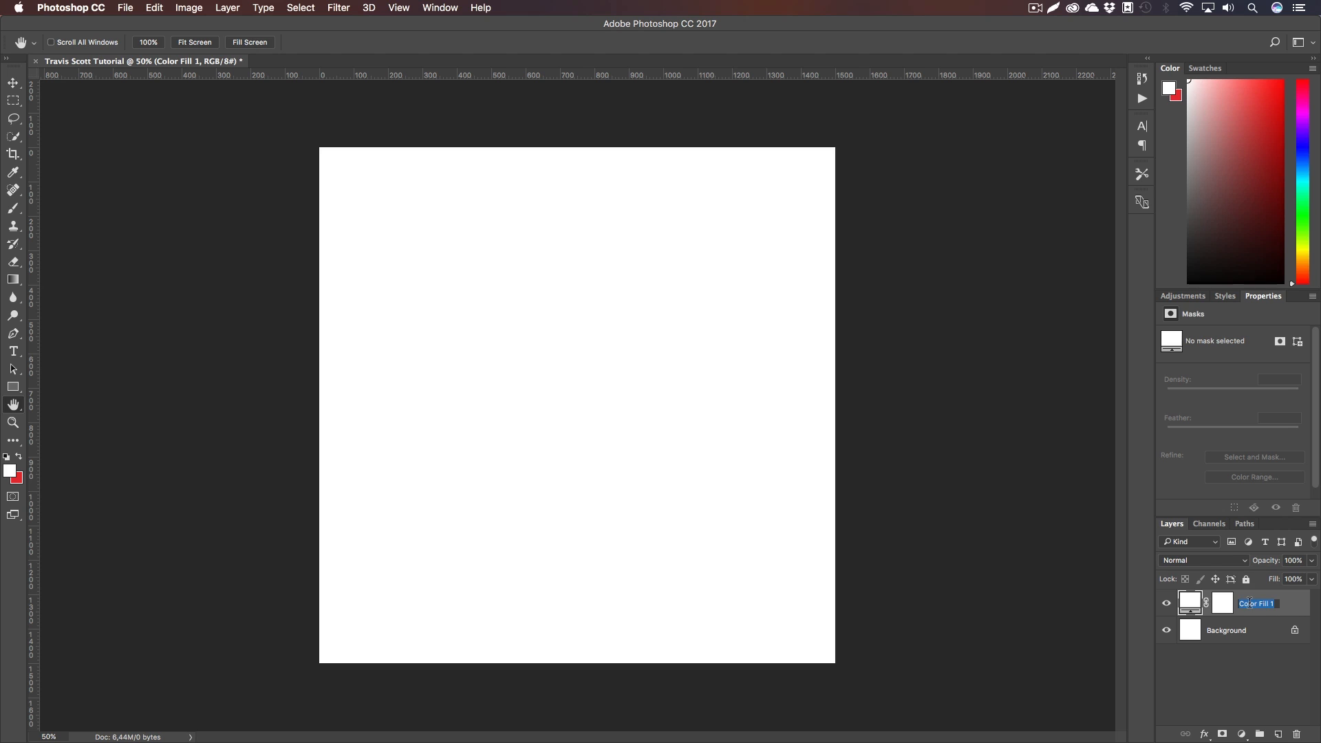
Rename the color fill layer "Background", then unlock the original white background layer and delete it
type("Background")
key("Return")
double_click(1268, 637)
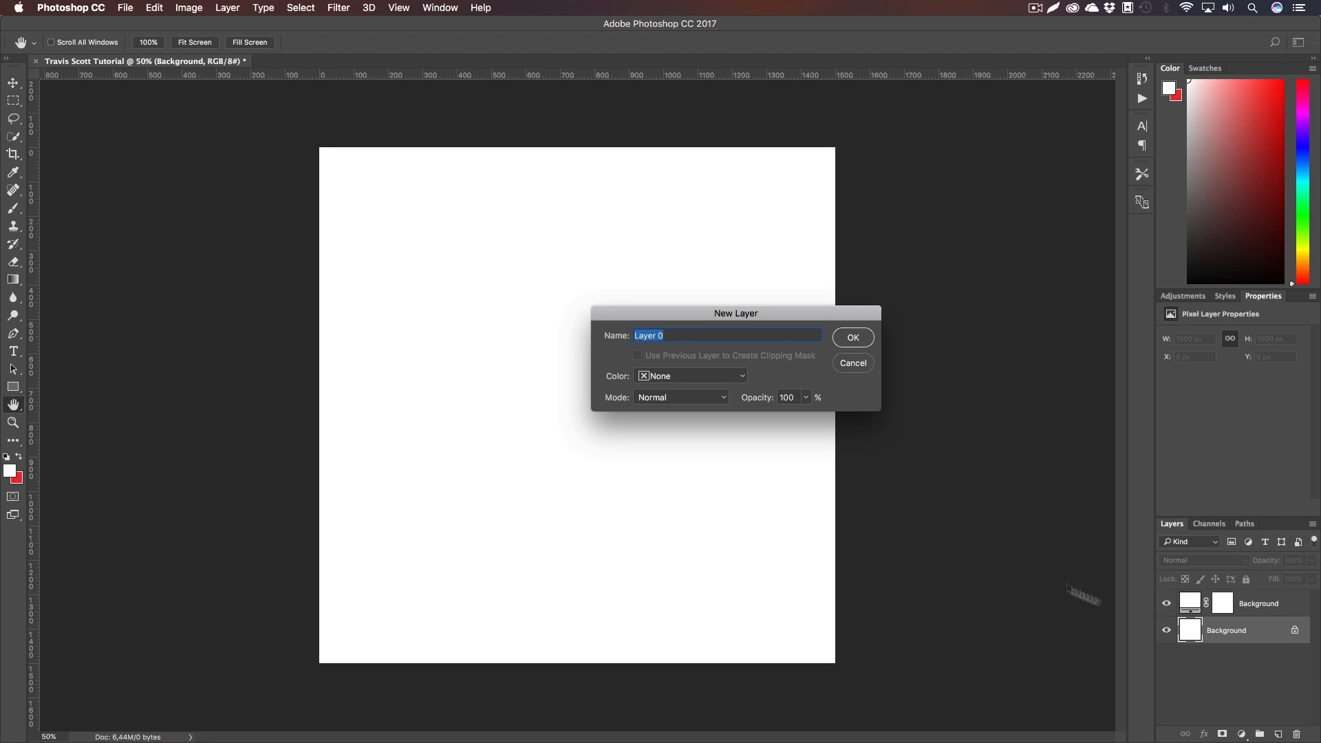
left_click(850, 338)
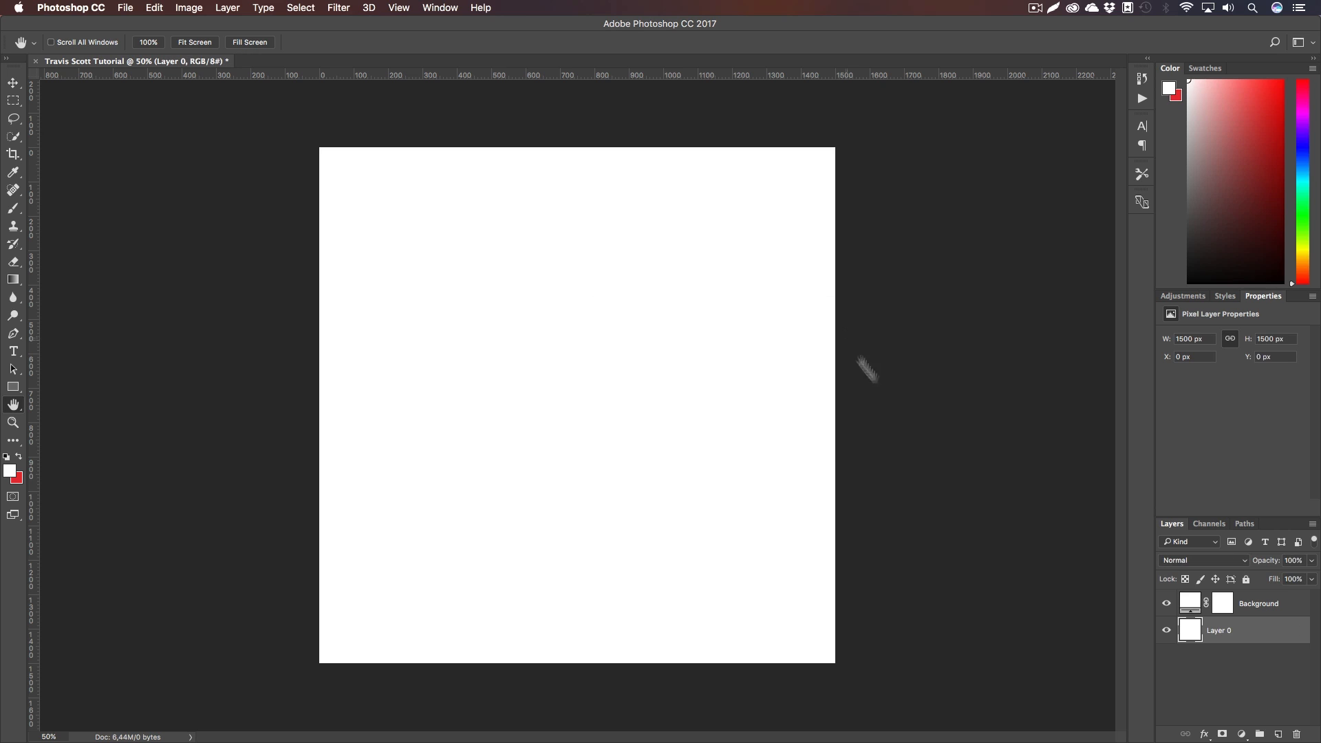
left_click(1297, 735)
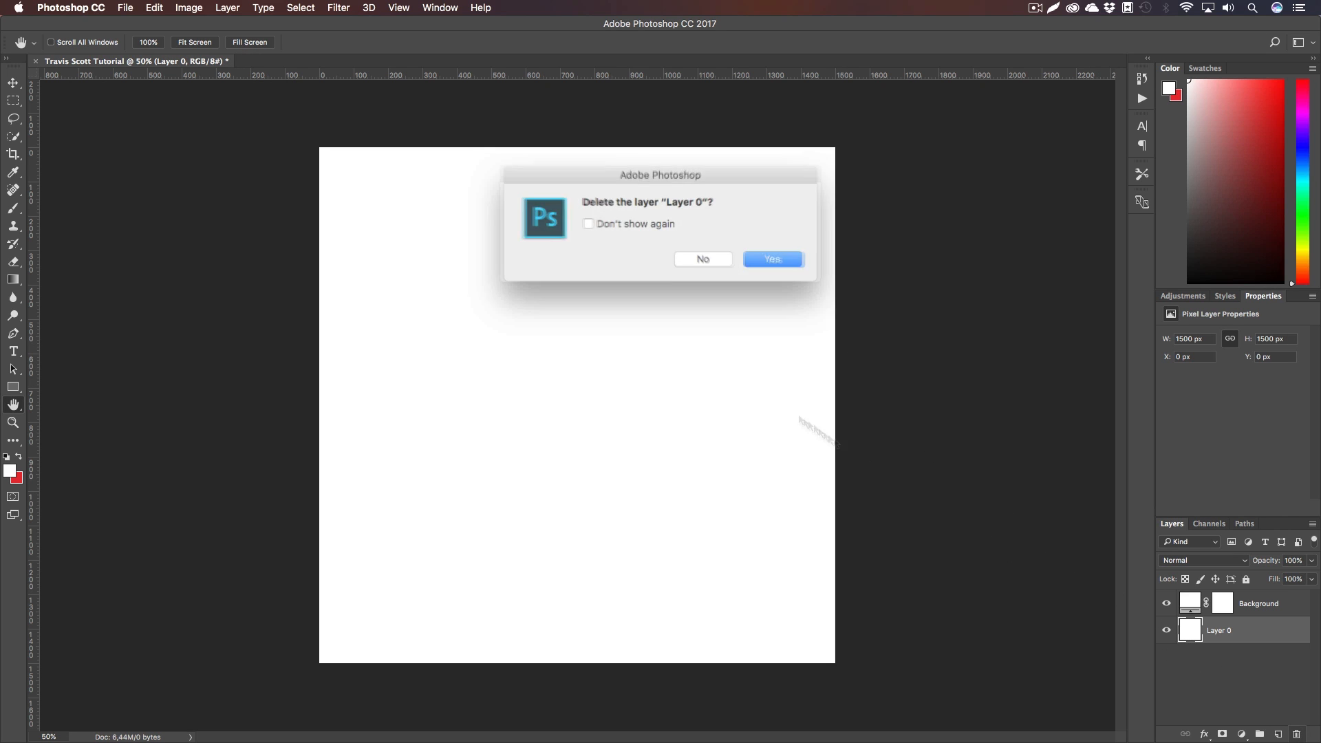
left_click(760, 256)
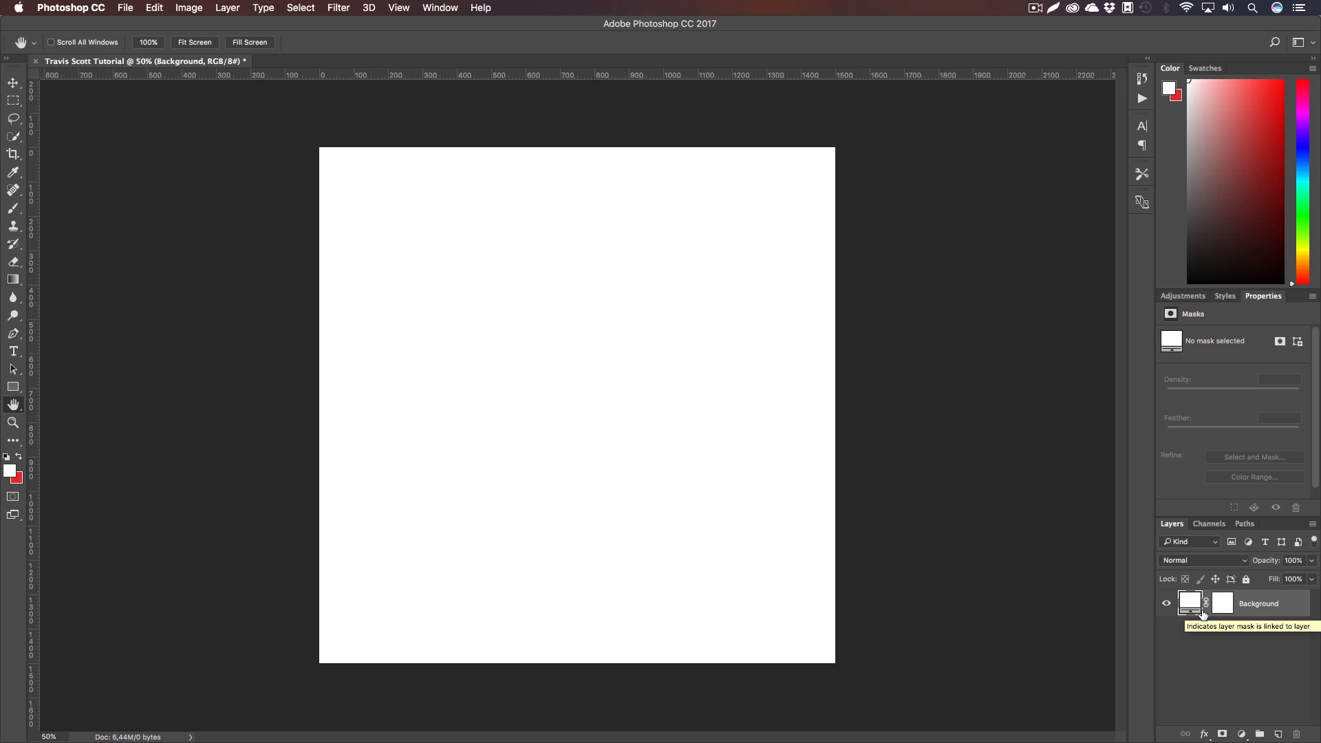
Place the 298nqcb.png Parental Advisory image in the document and scale it down to about 296 × 174 px
left_click_drag(523, 739, 564, 383)
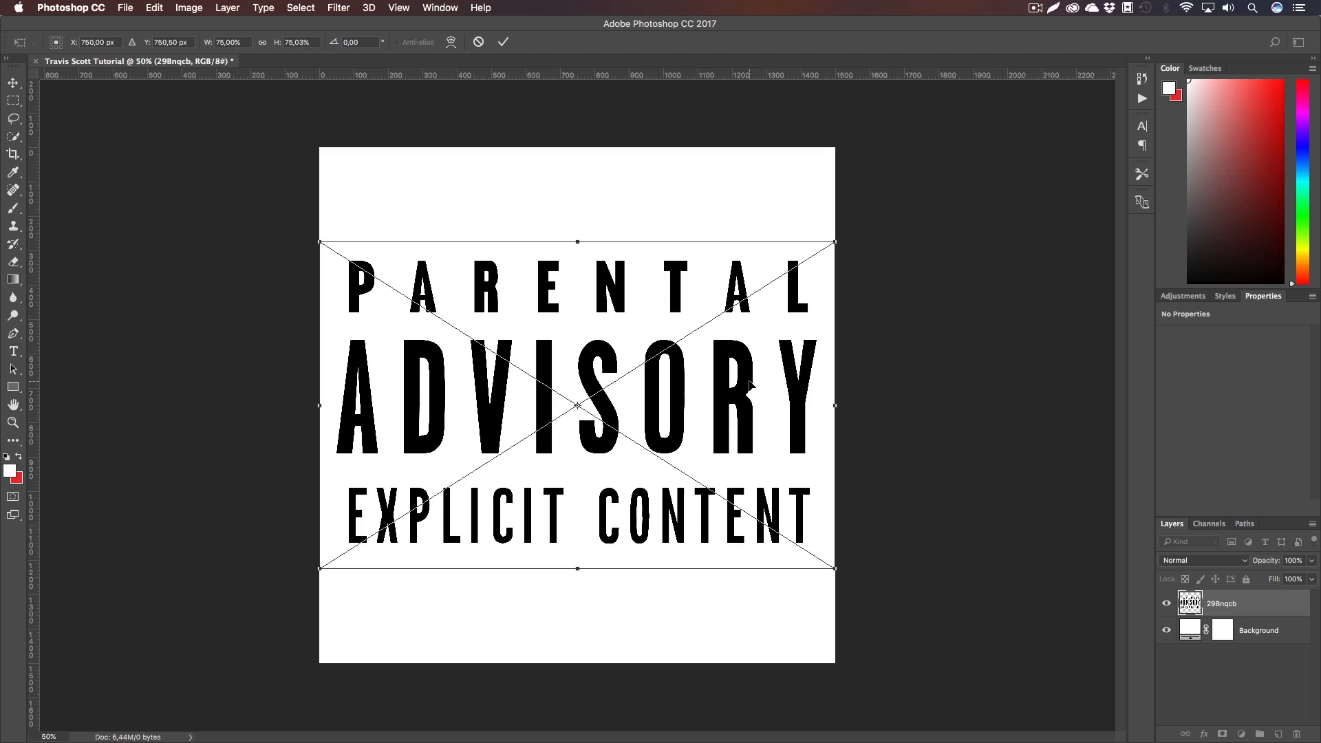
left_click_drag(834, 241, 431, 502)
key("Return")
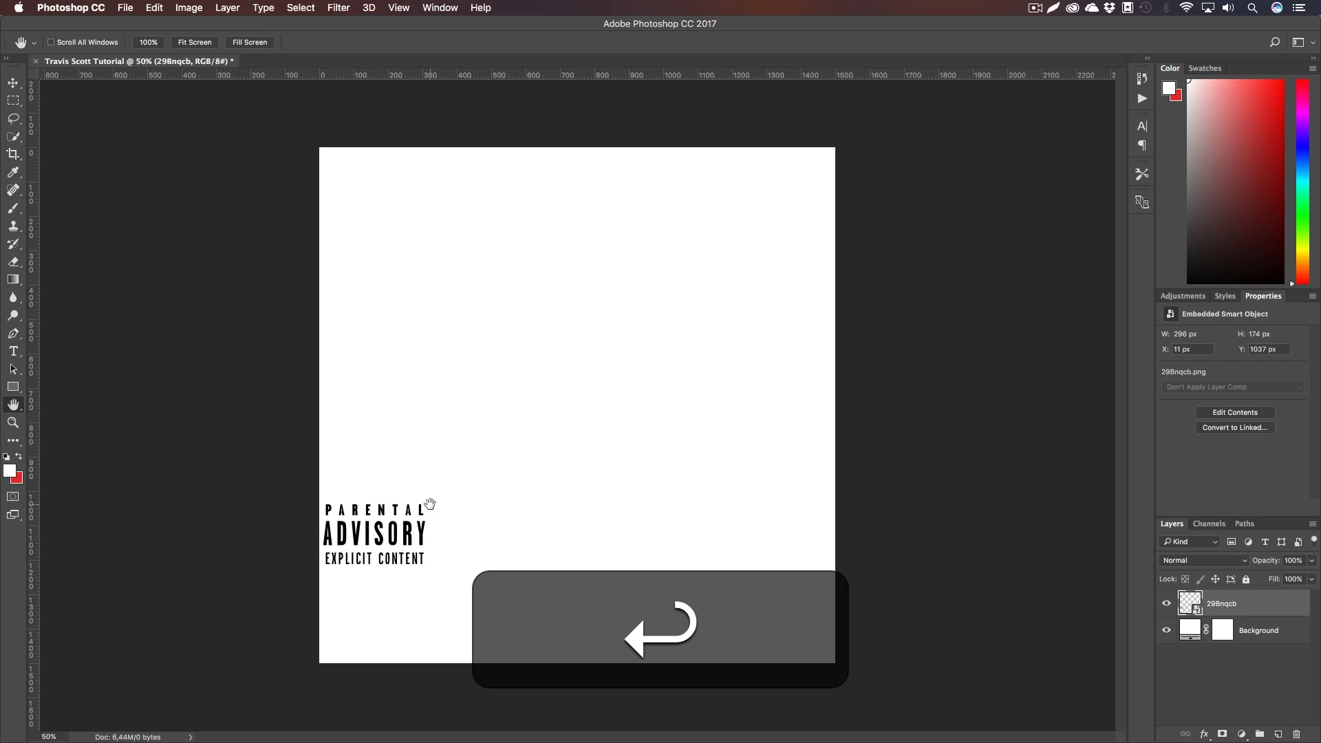
Move the advisory logo into the lower-left corner of the canvas, to about X 37 px, Y 1281 px
key("v")
left_click_drag(399, 523, 407, 607)
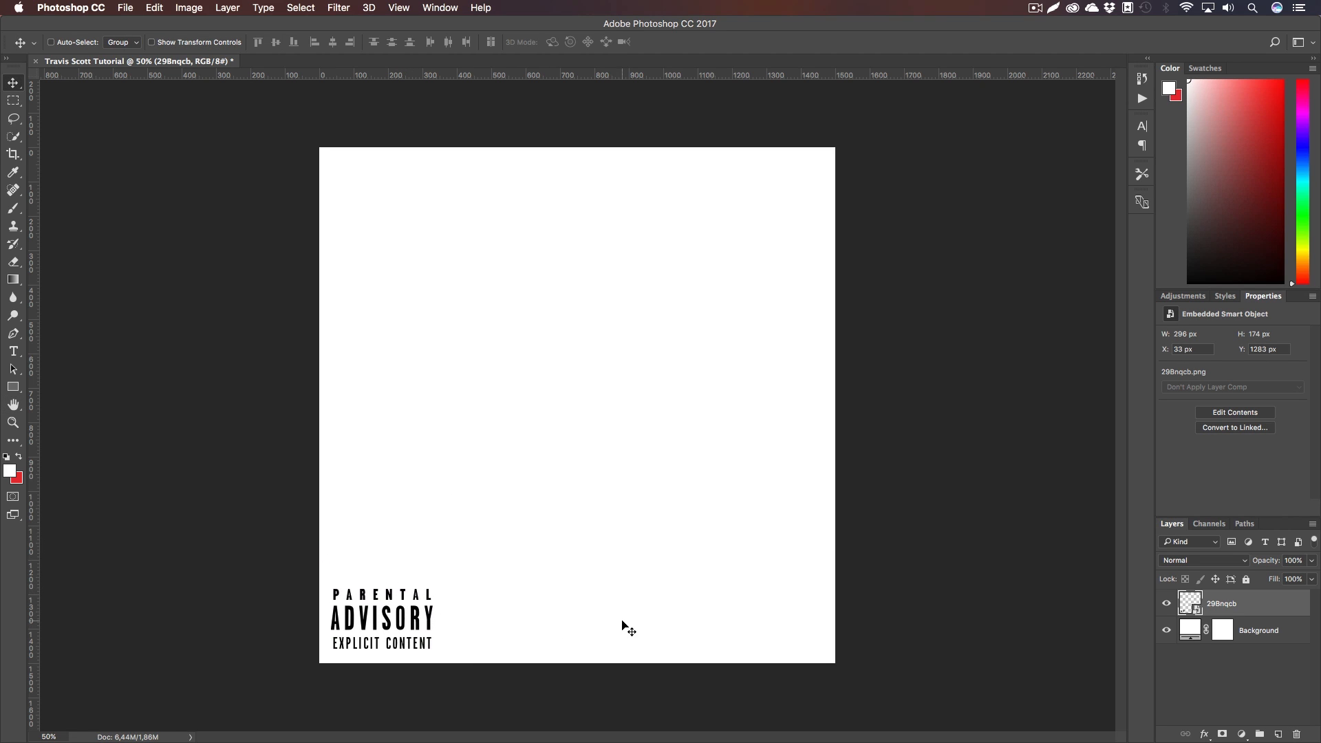
key("Right")
key("Right")
key("Right")
key("Right")
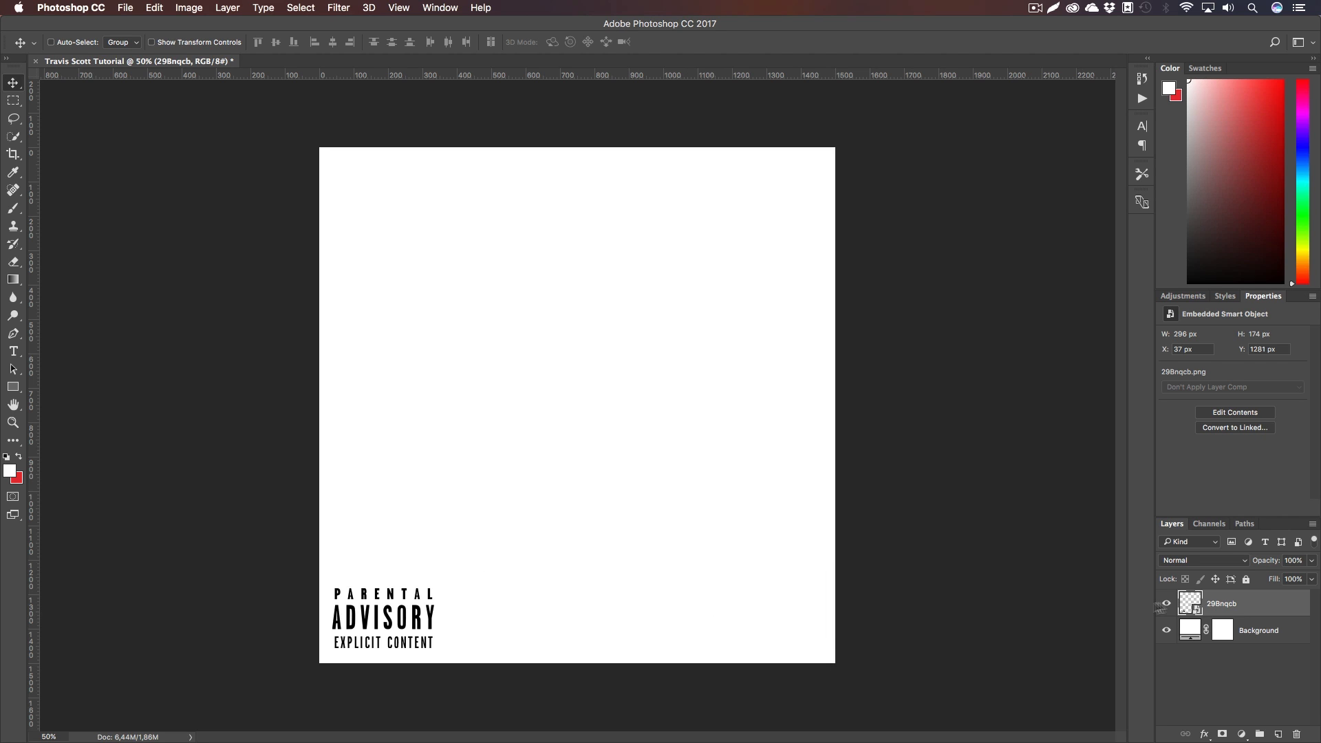
Add a Color Overlay in red #e72d32 at 100% opacity to the advisory logo layer
double_click(1264, 604)
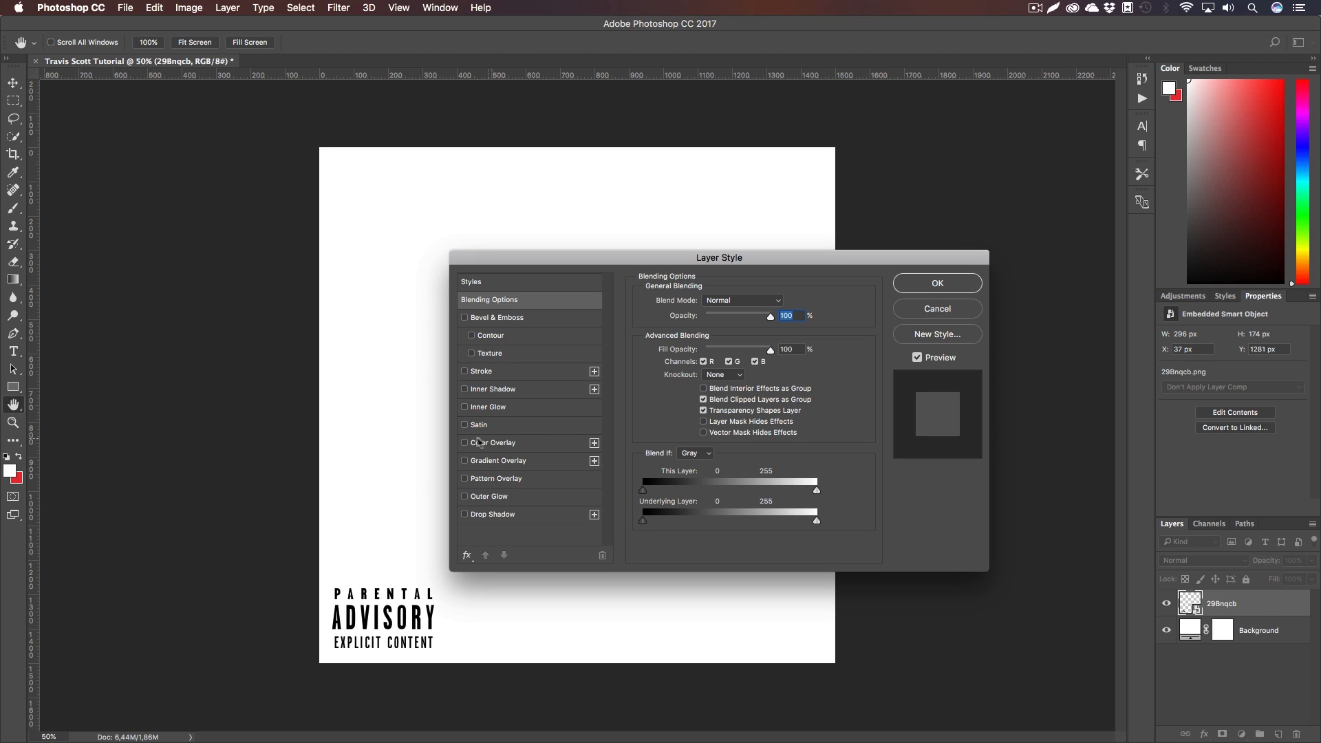
left_click(464, 443)
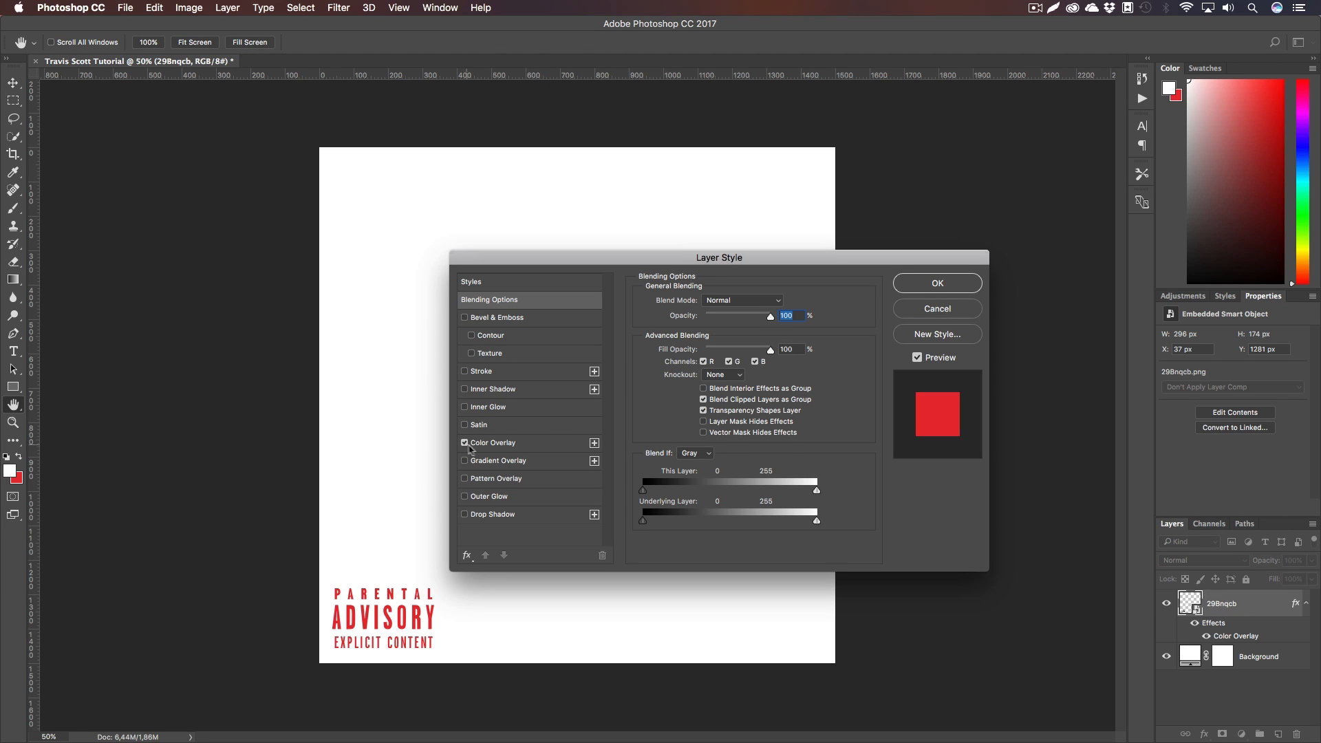
left_click(519, 445)
left_click(780, 303)
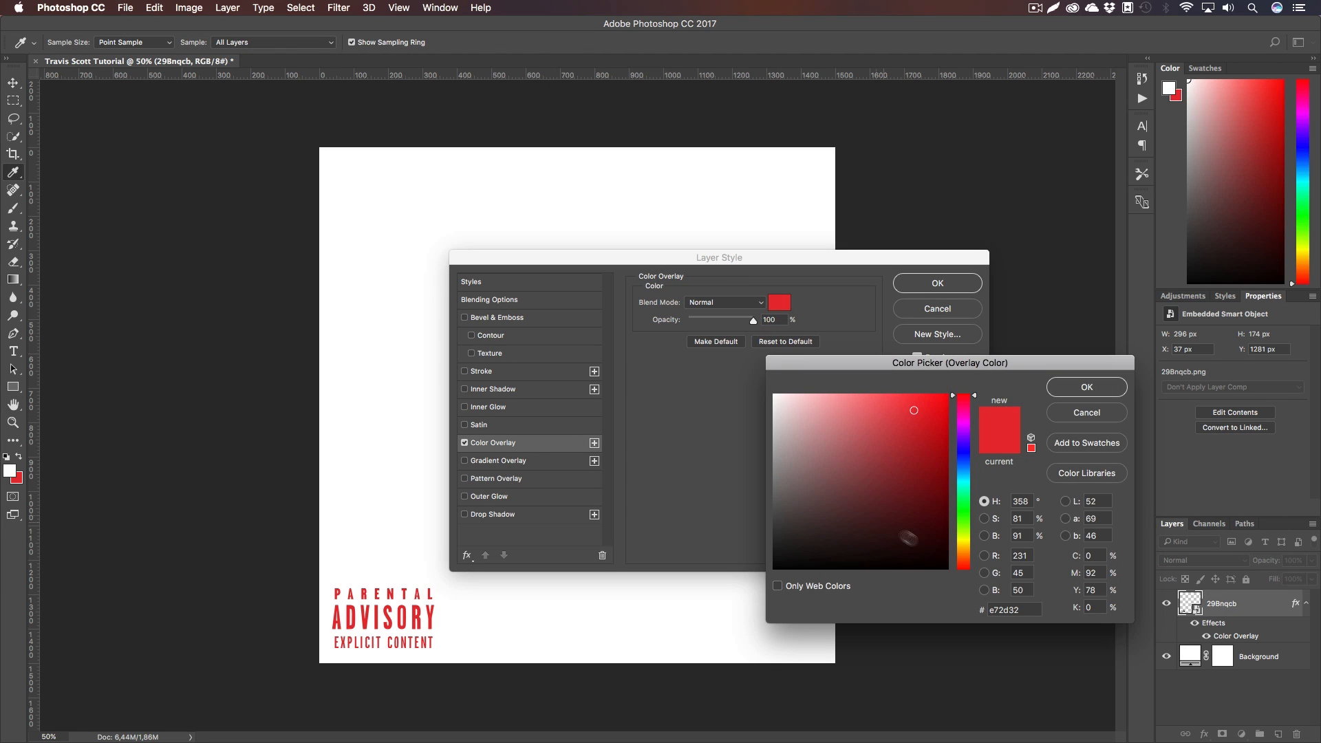
left_click_drag(1030, 609, 941, 608)
left_click(1032, 611)
left_click(1078, 395)
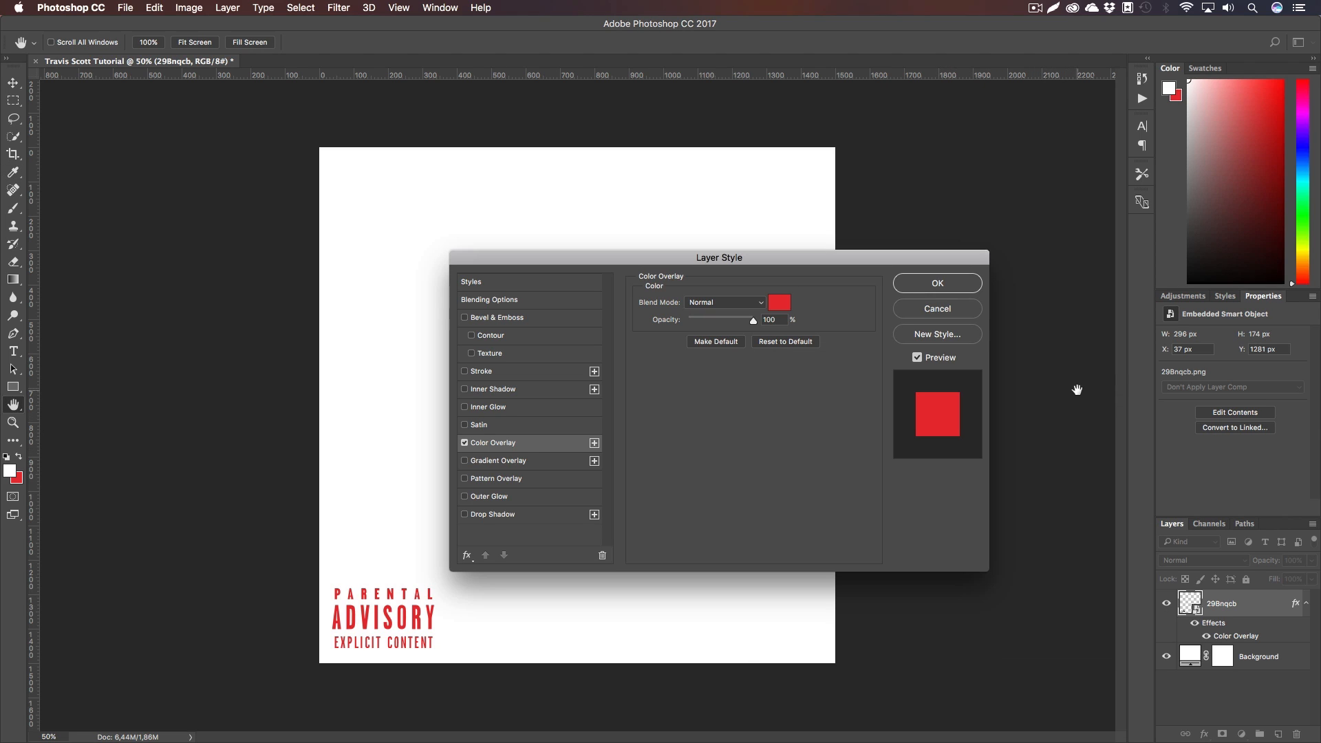
left_click(938, 284)
Place the DSCF5608.jpg speckle texture above the advisory logo and clip it to the logo layer
key("super+1")
key("h")
left_click_drag(599, 505, 796, 239)
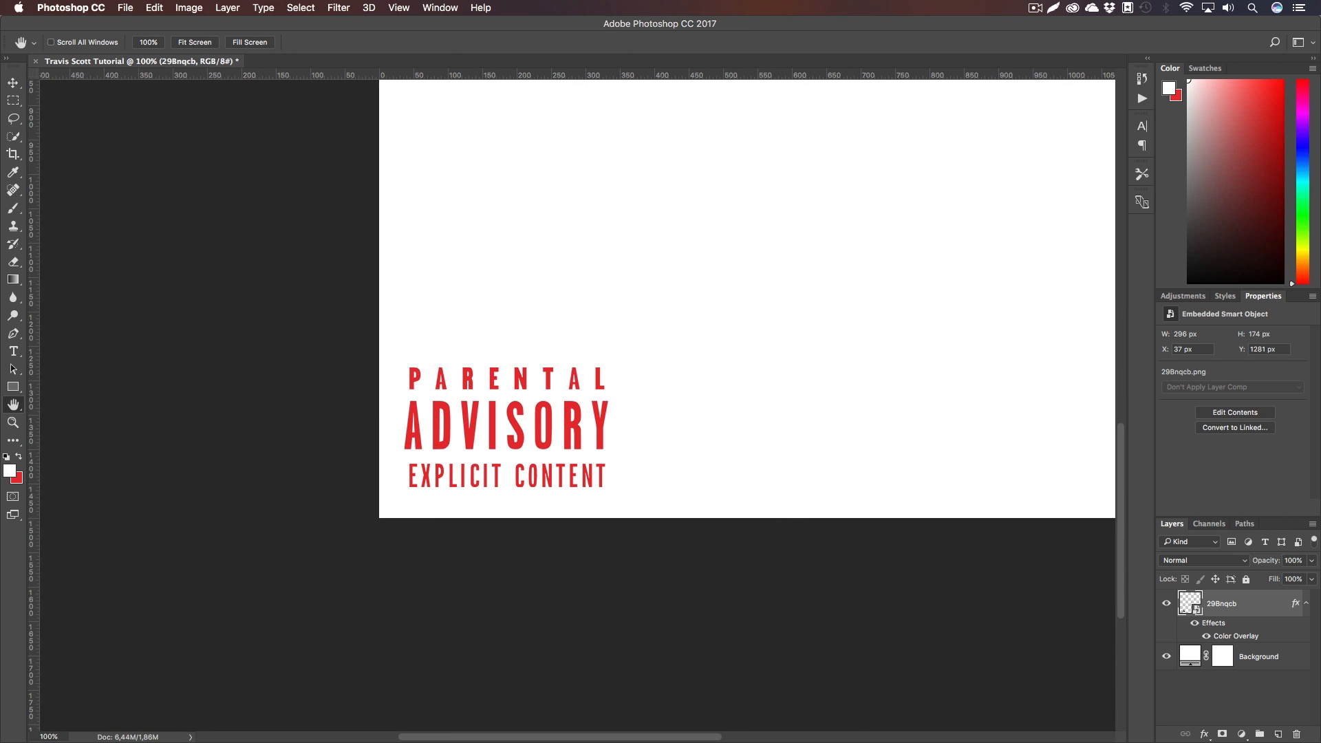
left_click_drag(513, 533, 607, 337)
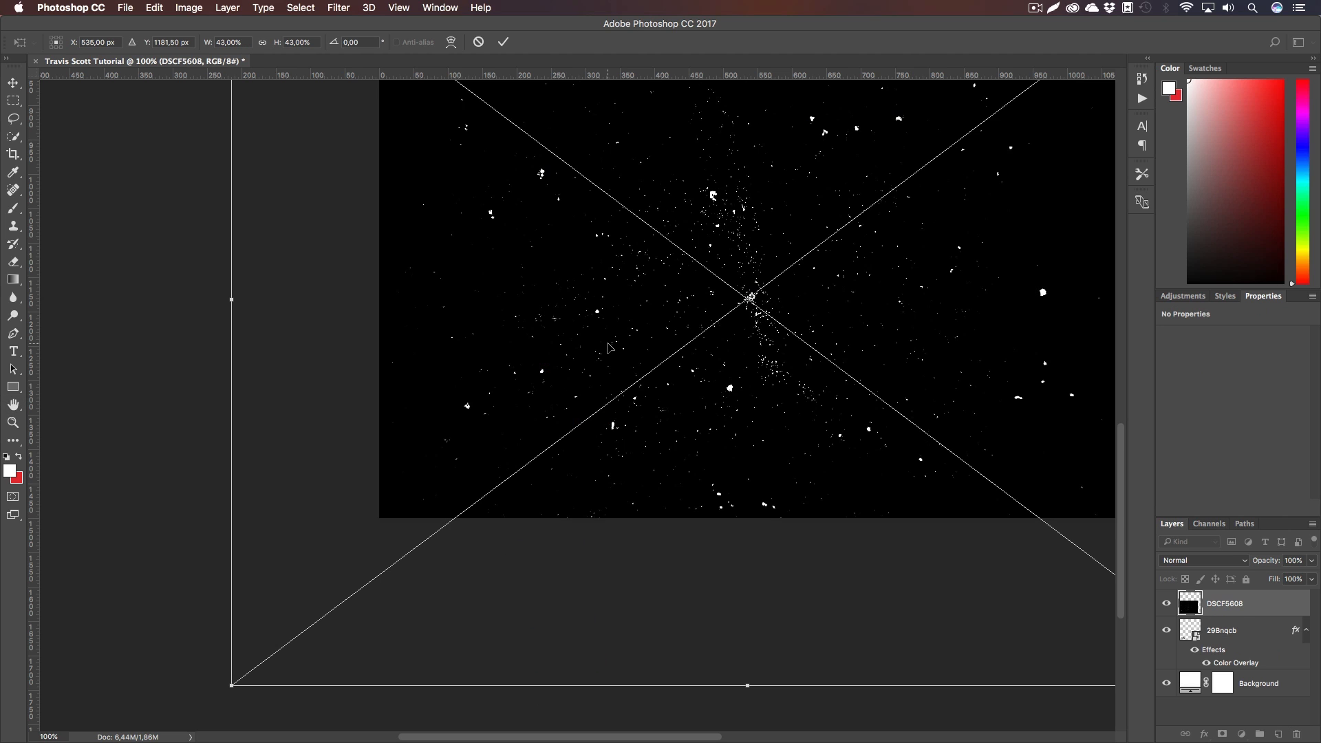
key("Return")
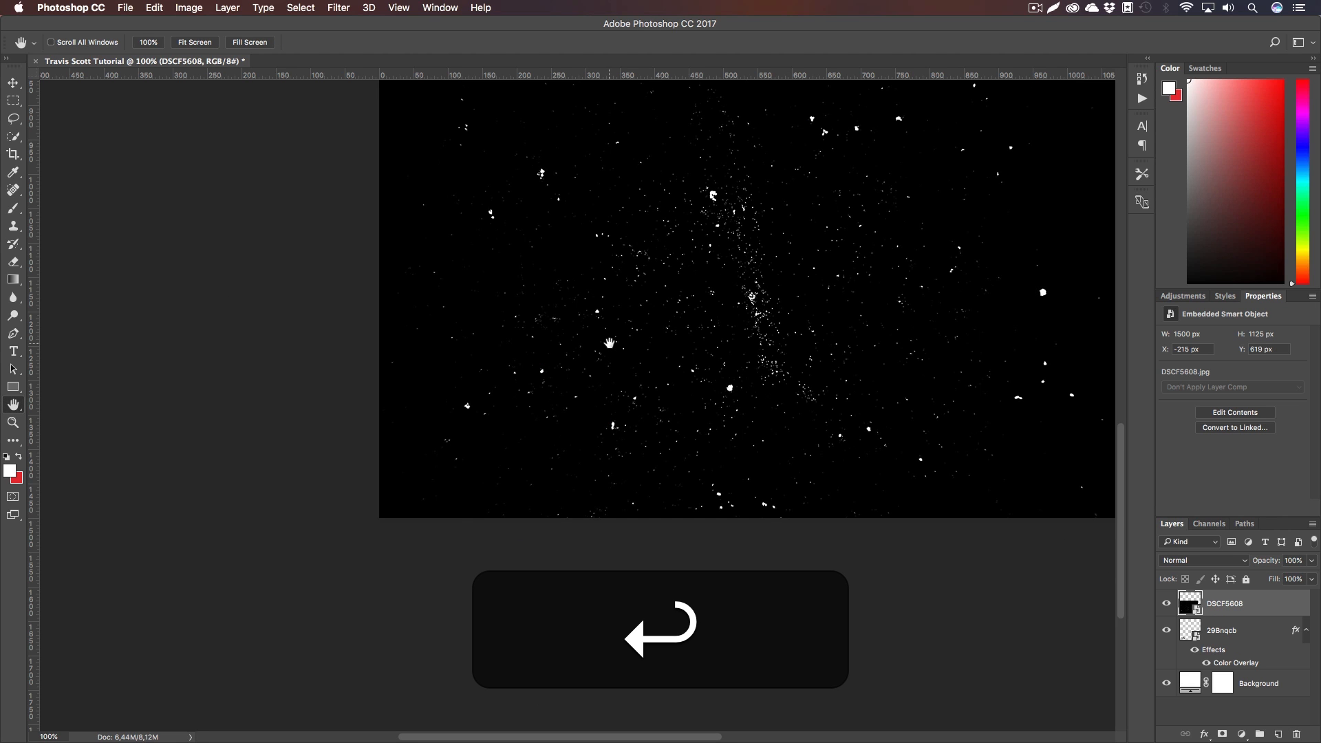
right_click(1246, 601)
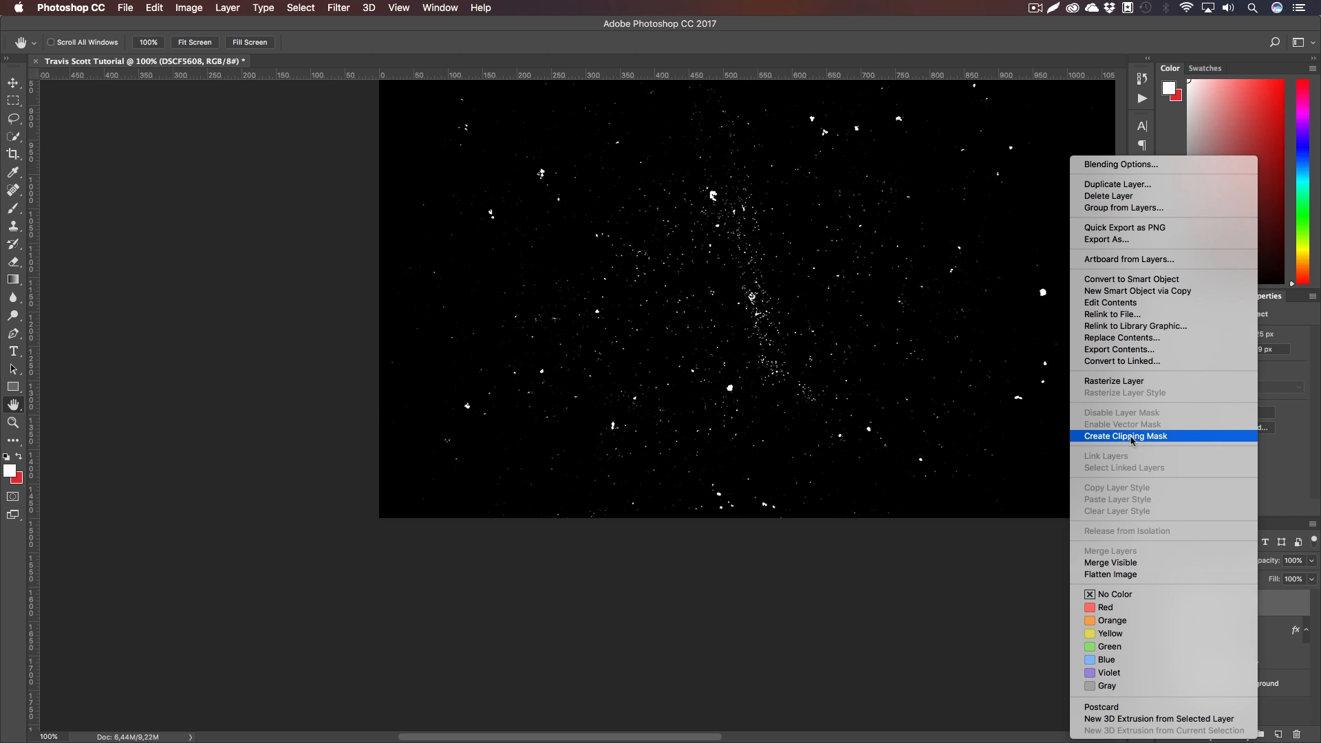
left_click(1162, 436)
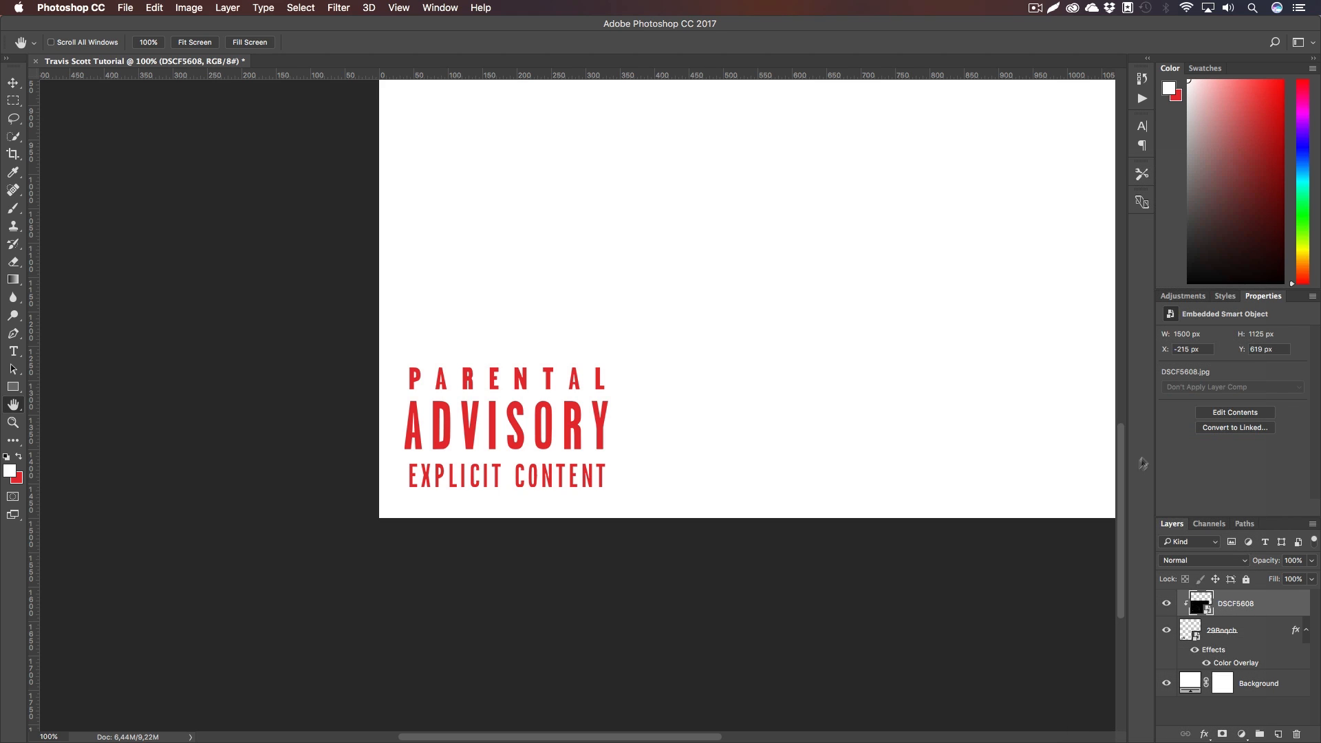
Convert the advisory logo layer to a smart object and set the DSCF5608 texture's blend mode to Screen
right_click(1199, 637)
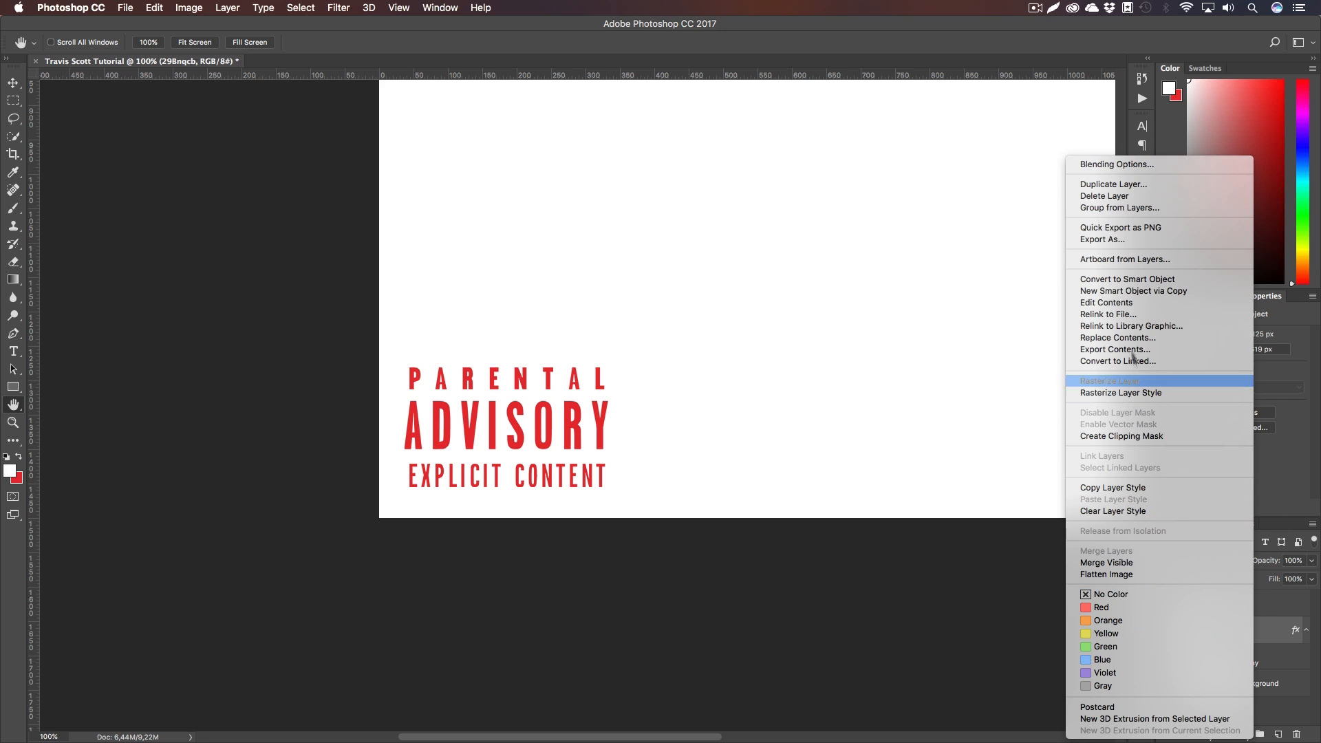
left_click(1127, 279)
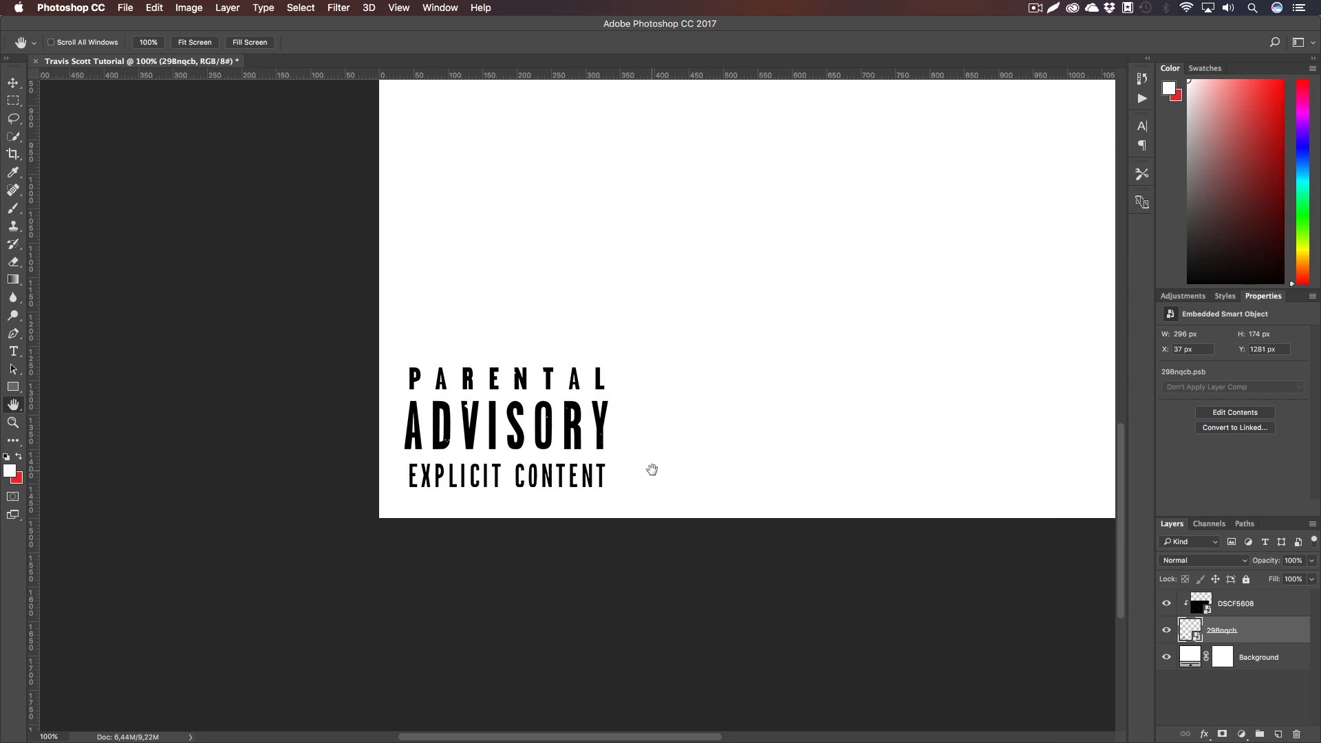
left_click(1241, 610)
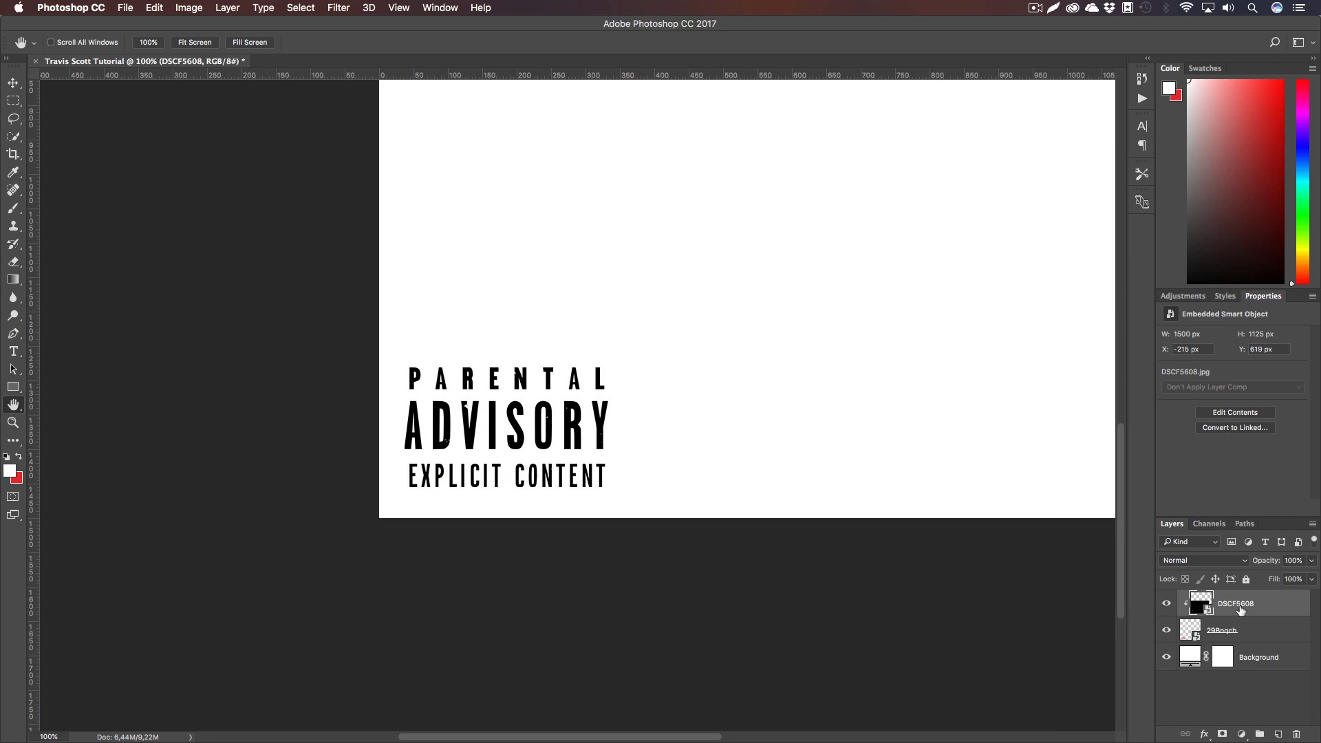
left_click(1194, 563)
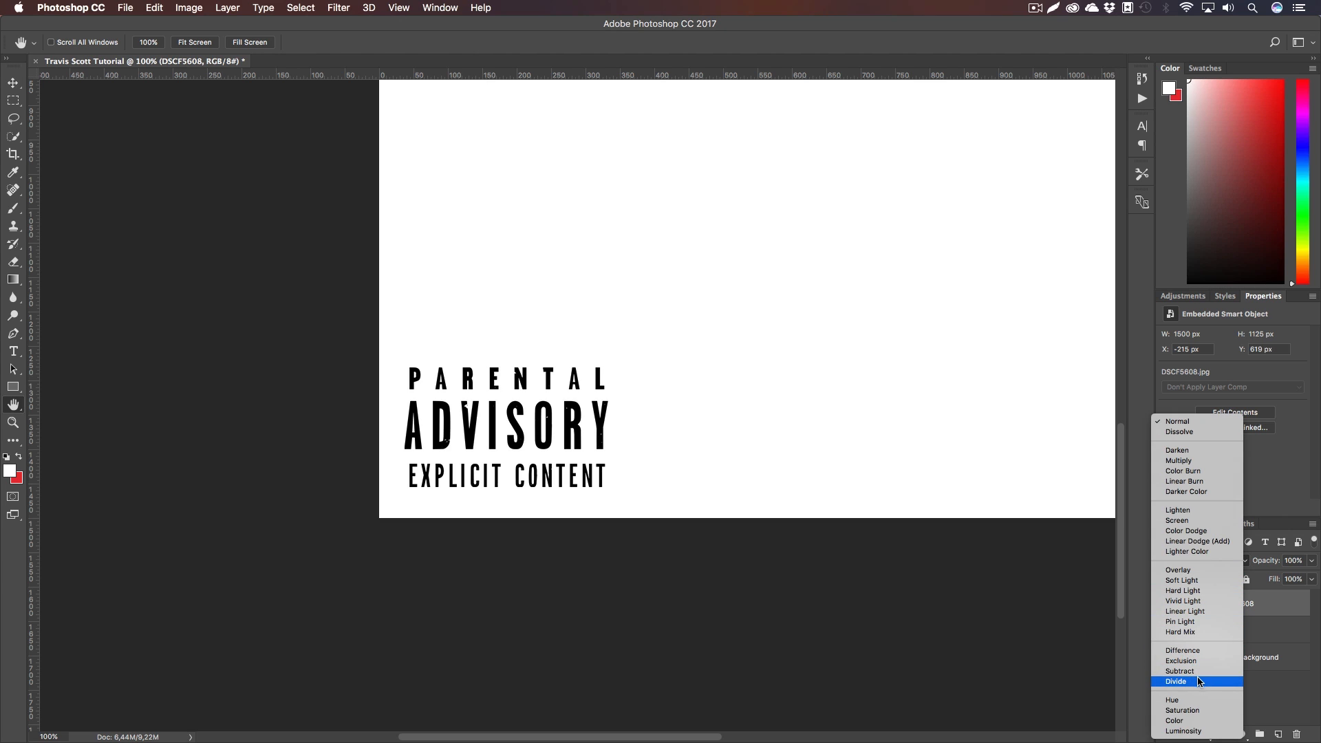
left_click(1179, 521)
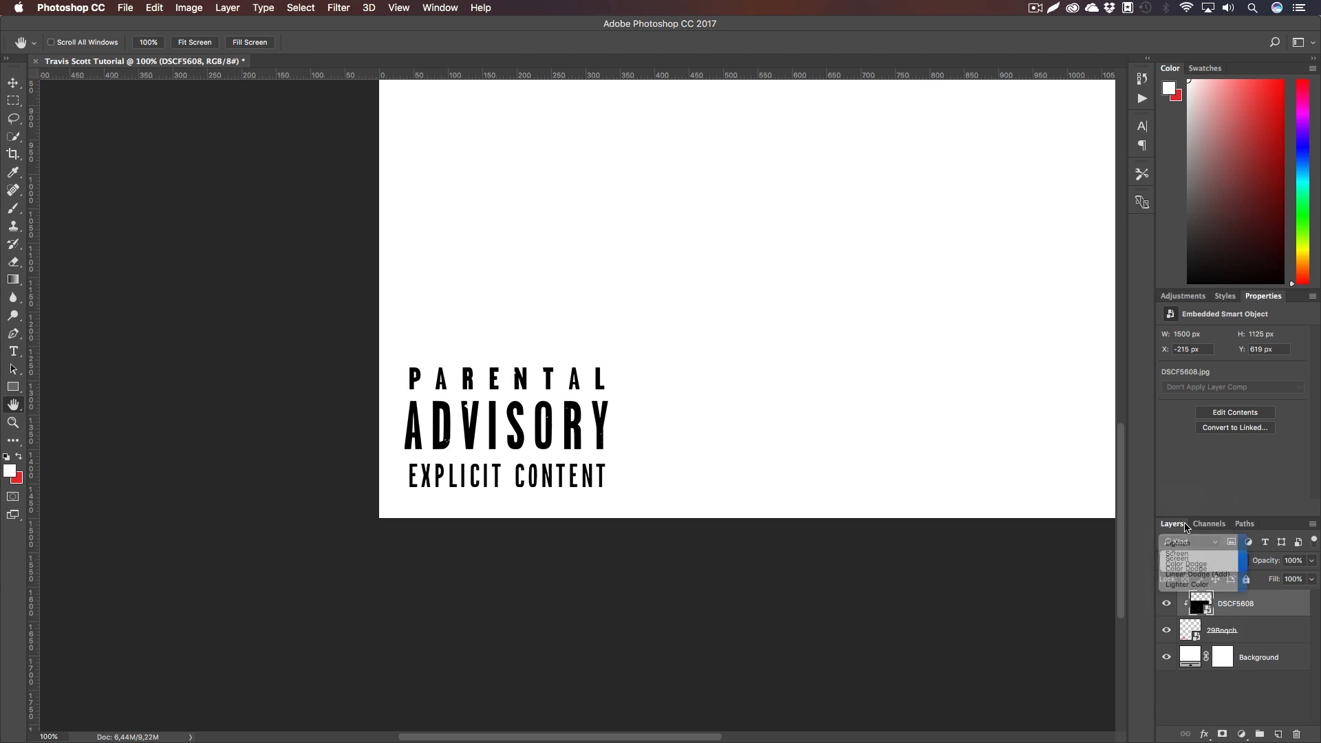
Shift the DSCF5608 texture across the lettering to about X -141 px, Y 614 px
key("z")
left_click(483, 439)
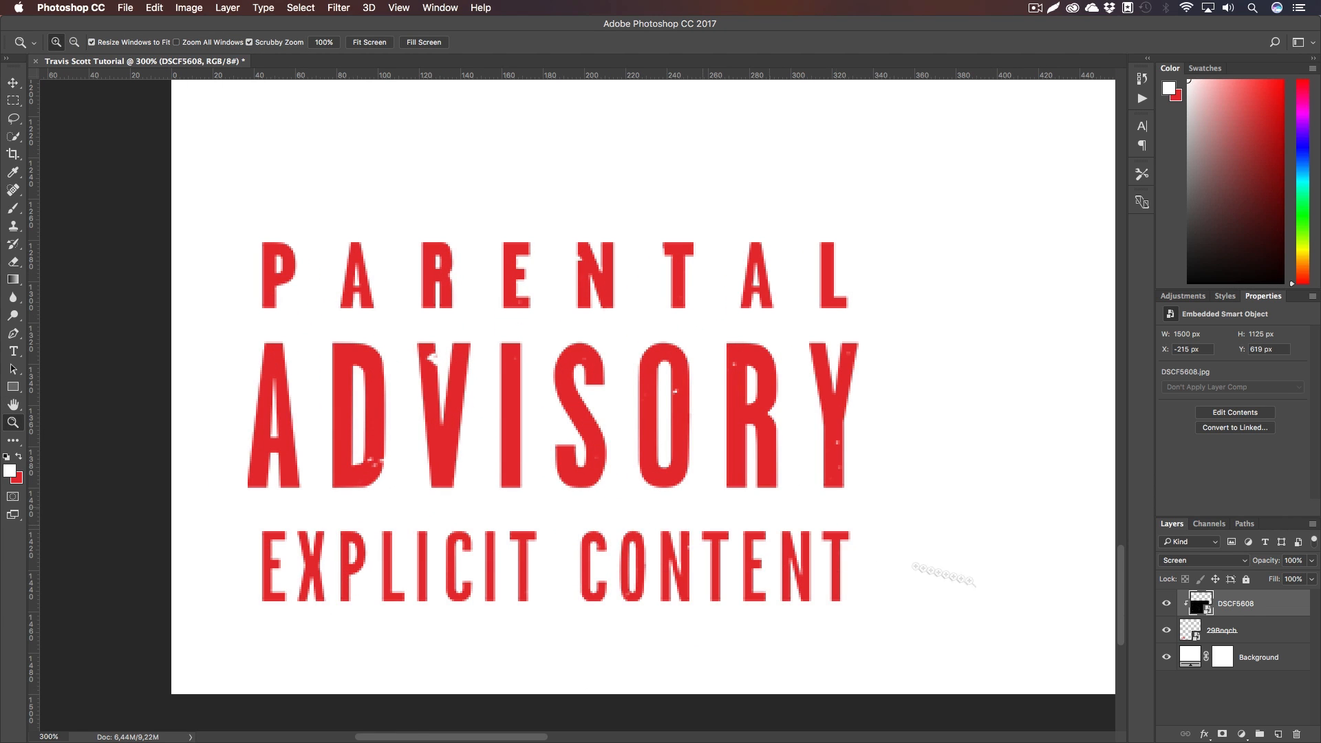
key("v")
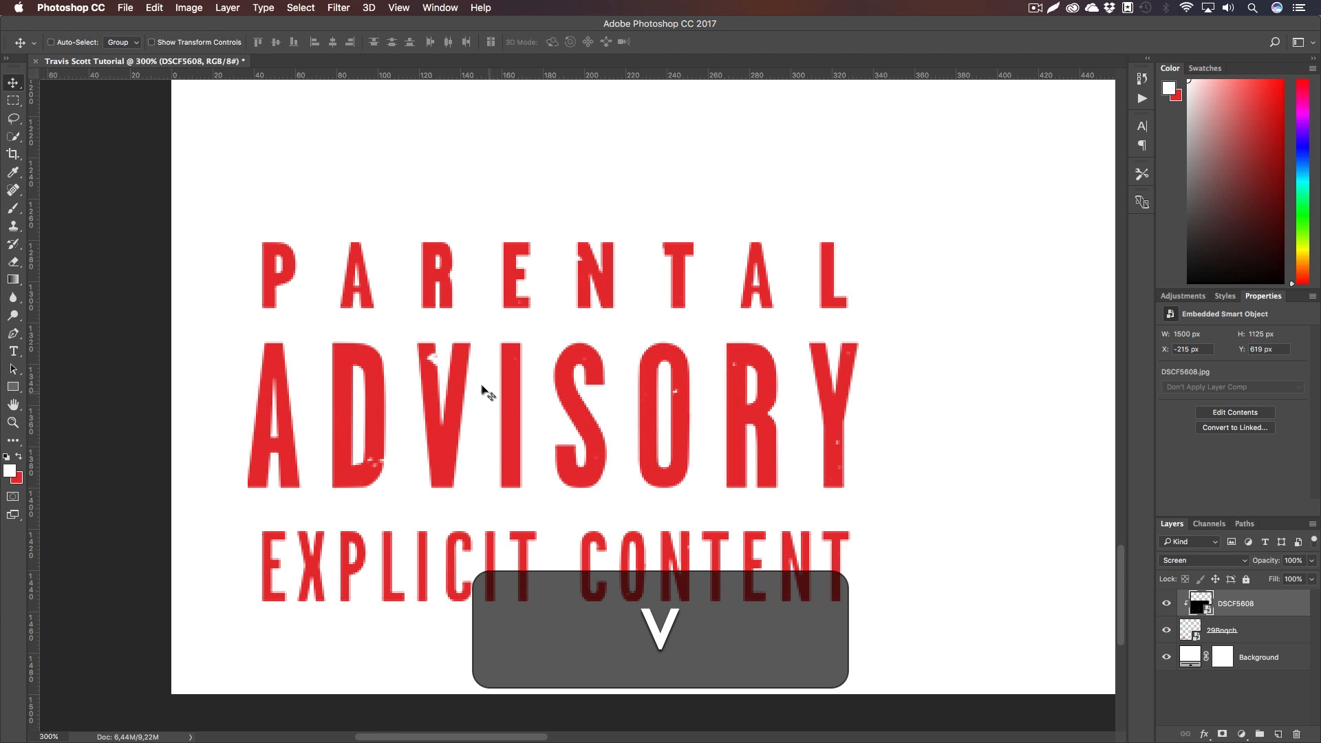
left_click_drag(466, 374, 609, 357)
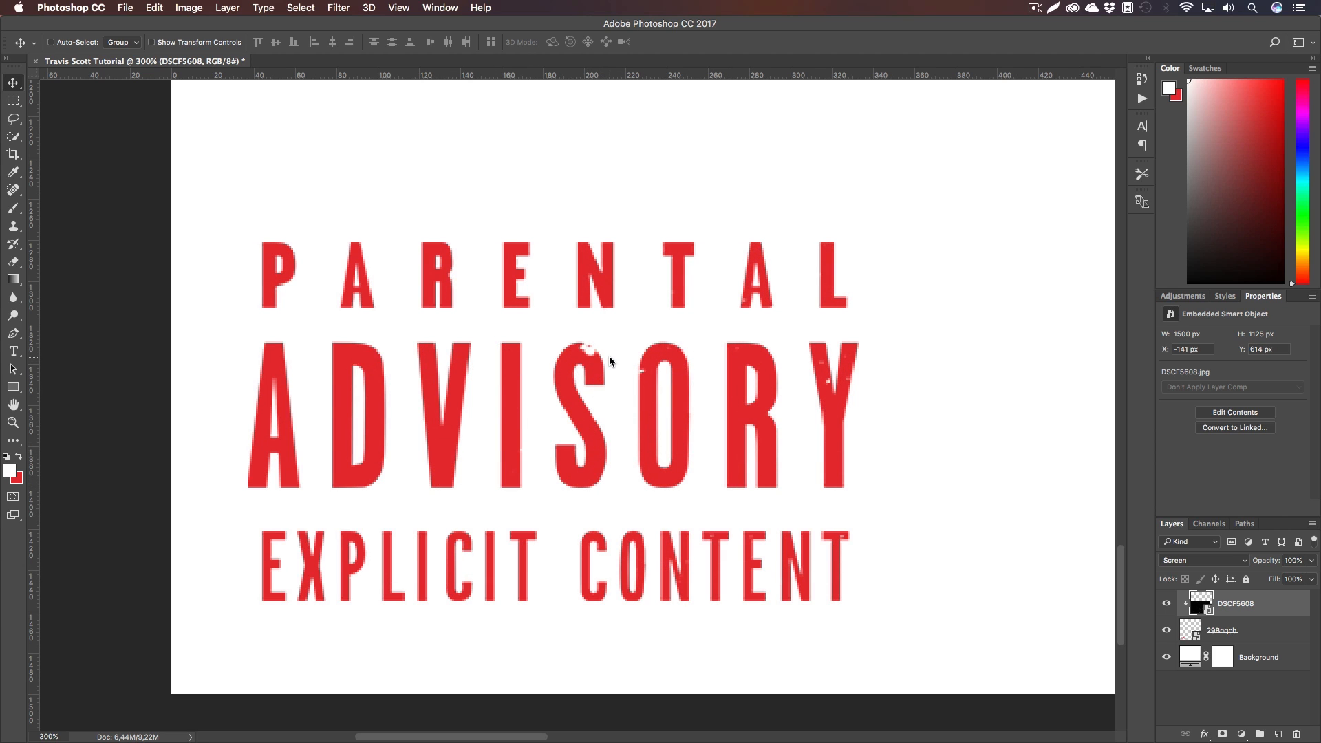
Scale the DSCF5608 texture down proportionally to about 991 × 743 px with Free Transform
key("z")
left_click_drag(649, 412, 573, 413)
left_click(575, 413)
key("h")
left_click_drag(697, 433, 580, 482)
key("super+t")
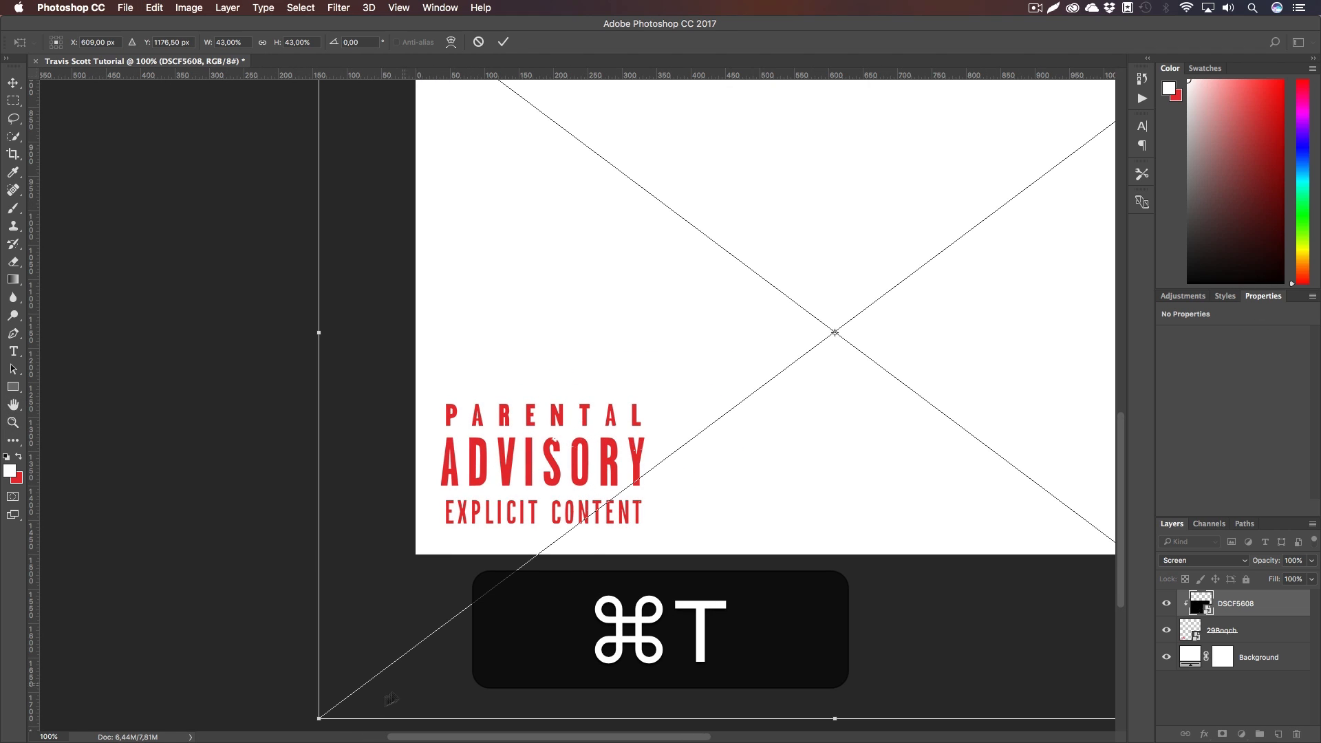
key("alt+shift")
left_click_drag(318, 720, 501, 598)
key("Return")
Reposition the scaled DSCF5608 texture over the lettering, at about X -252 px, Y 962 px
key("v")
left_click_drag(621, 472, 496, 507)
left_click_drag(657, 462, 632, 474)
key("z")
left_click_drag(562, 449, 605, 502)
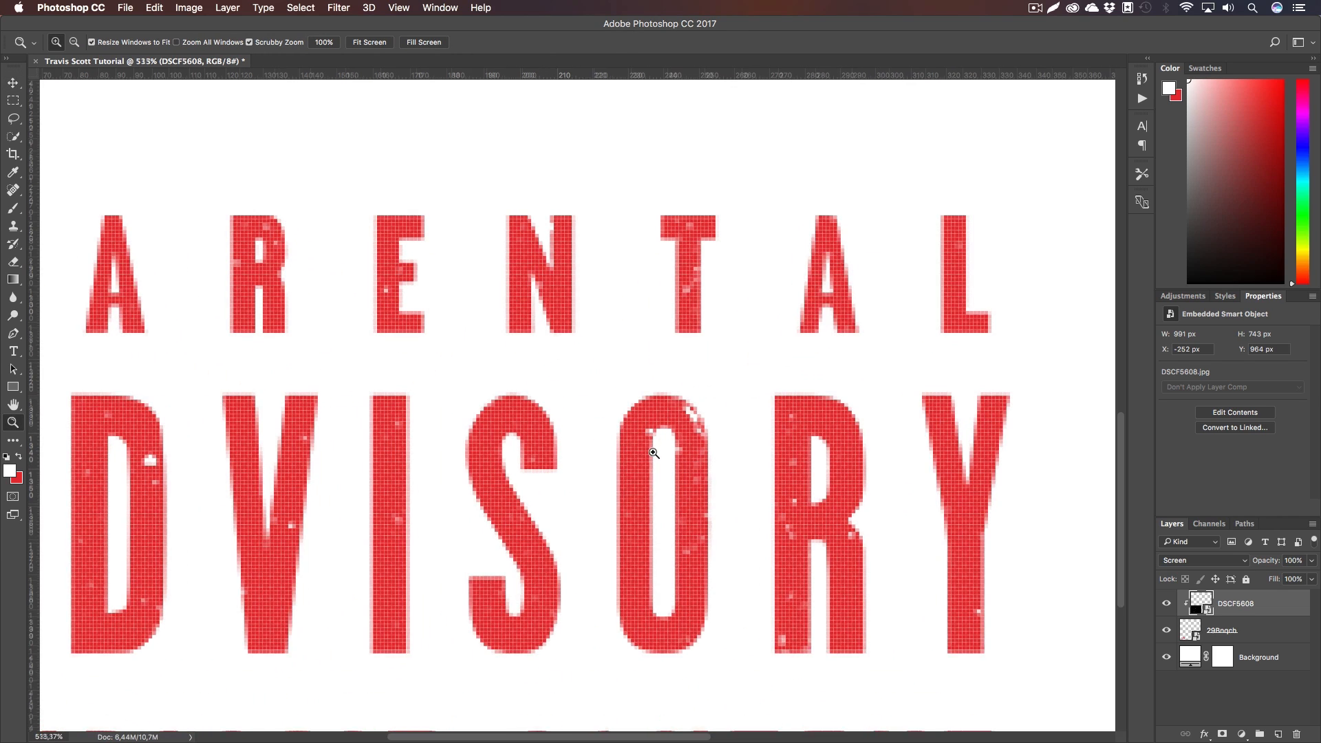
key("h")
left_click_drag(703, 467, 745, 466)
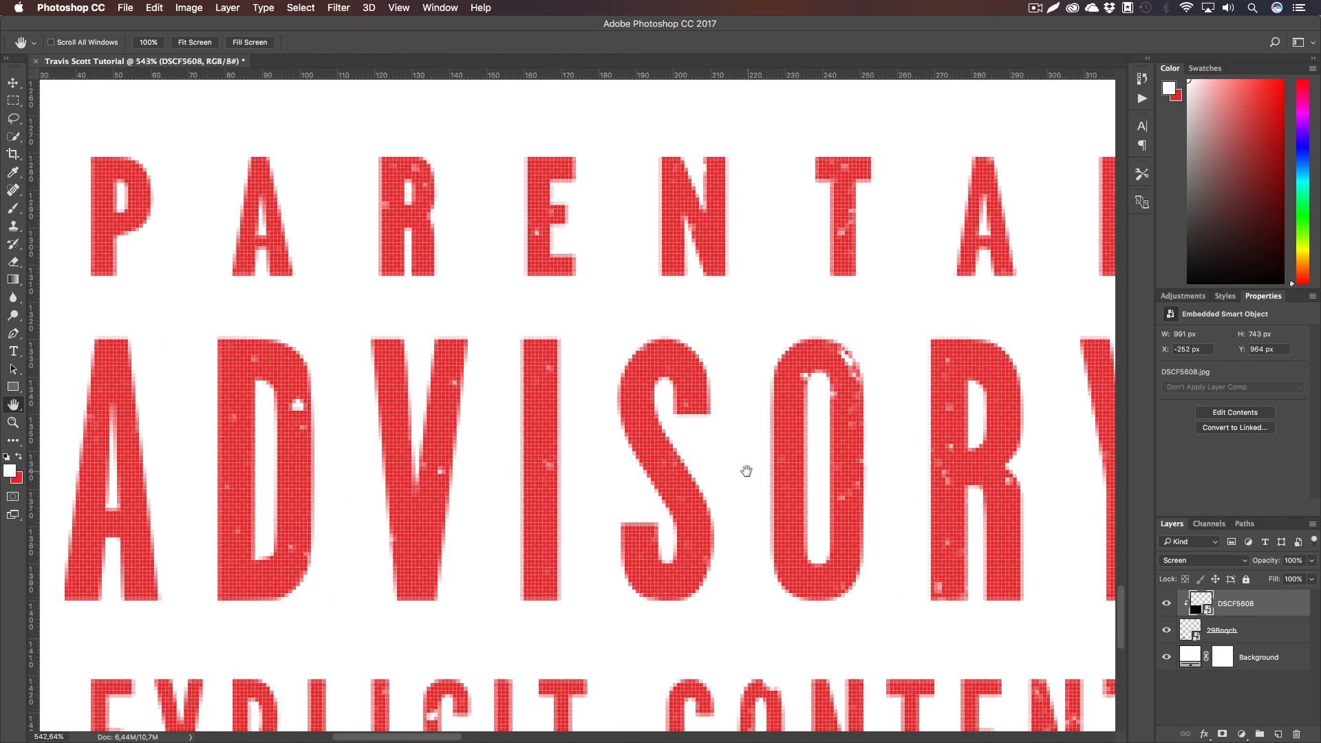
key("v")
left_click_drag(849, 388, 848, 381)
Duplicate the clipped DSCF5608 texture and offset the copy over the letter D, to about X -421 px, Y 959 px
key("alt")
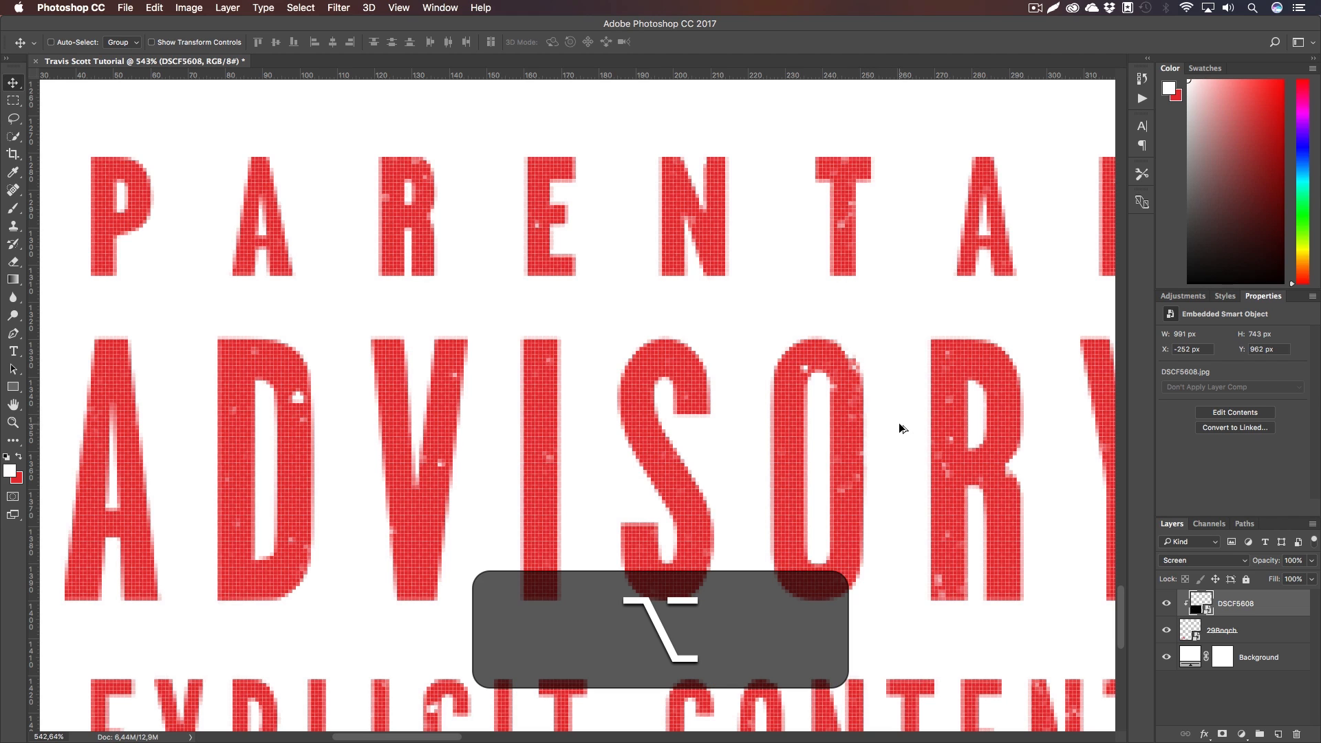
left_click_drag(941, 377, 313, 372)
key("alt+super+1")
key("h")
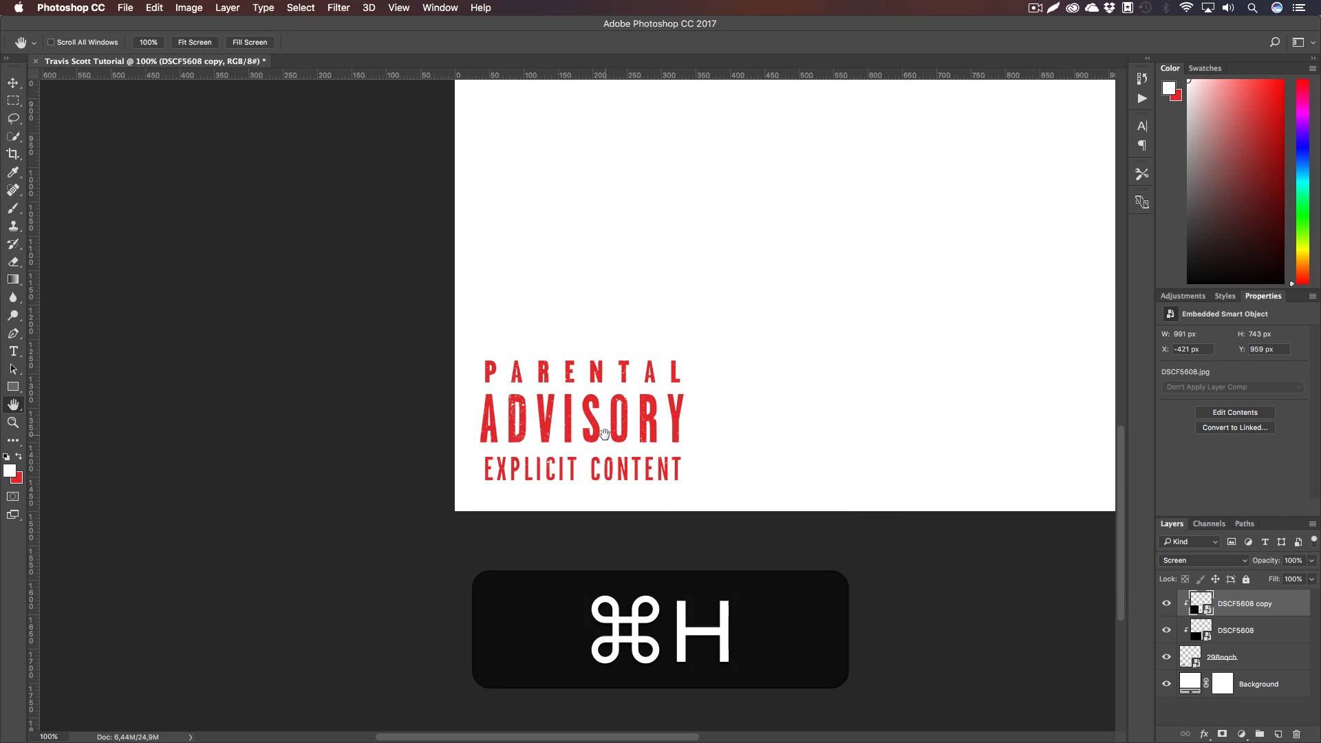
key("z")
left_click_drag(603, 432, 587, 432)
left_click(634, 438)
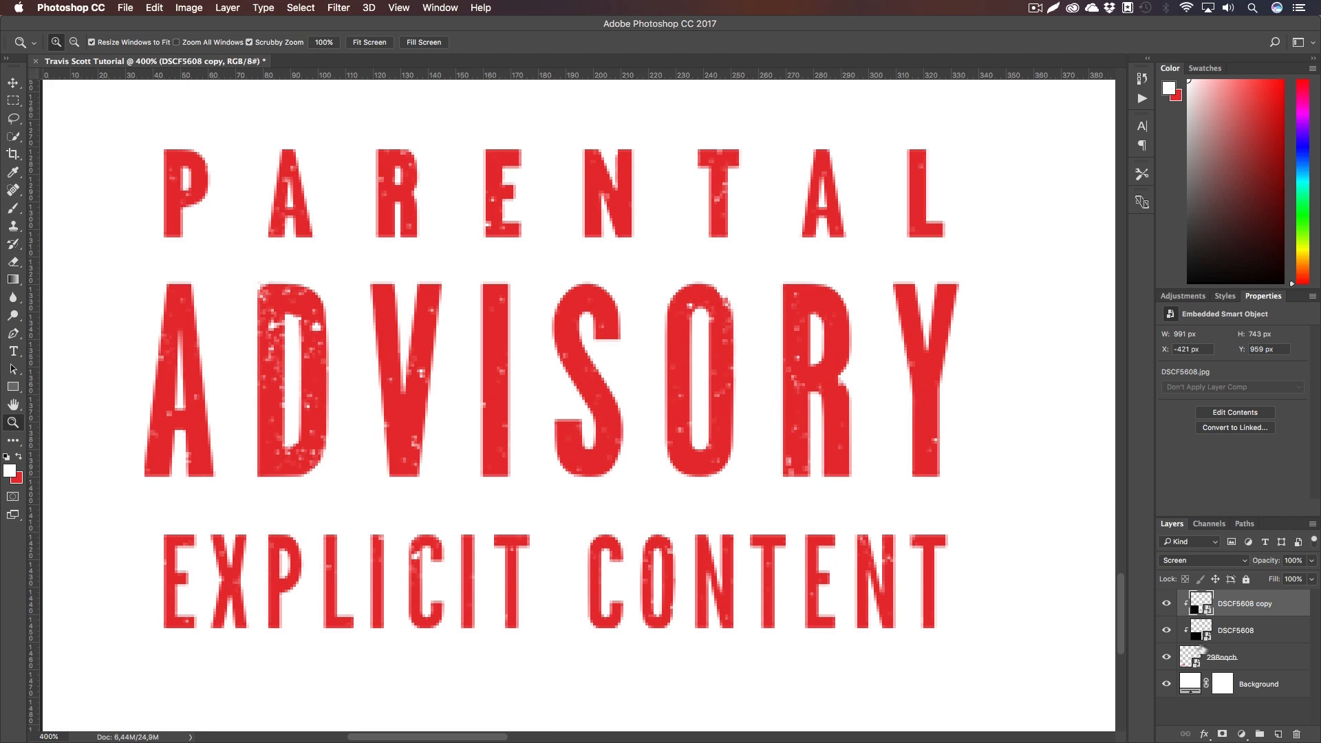
Rename the 298nqcb logo layer "Parental Advisory"
left_click(1264, 661)
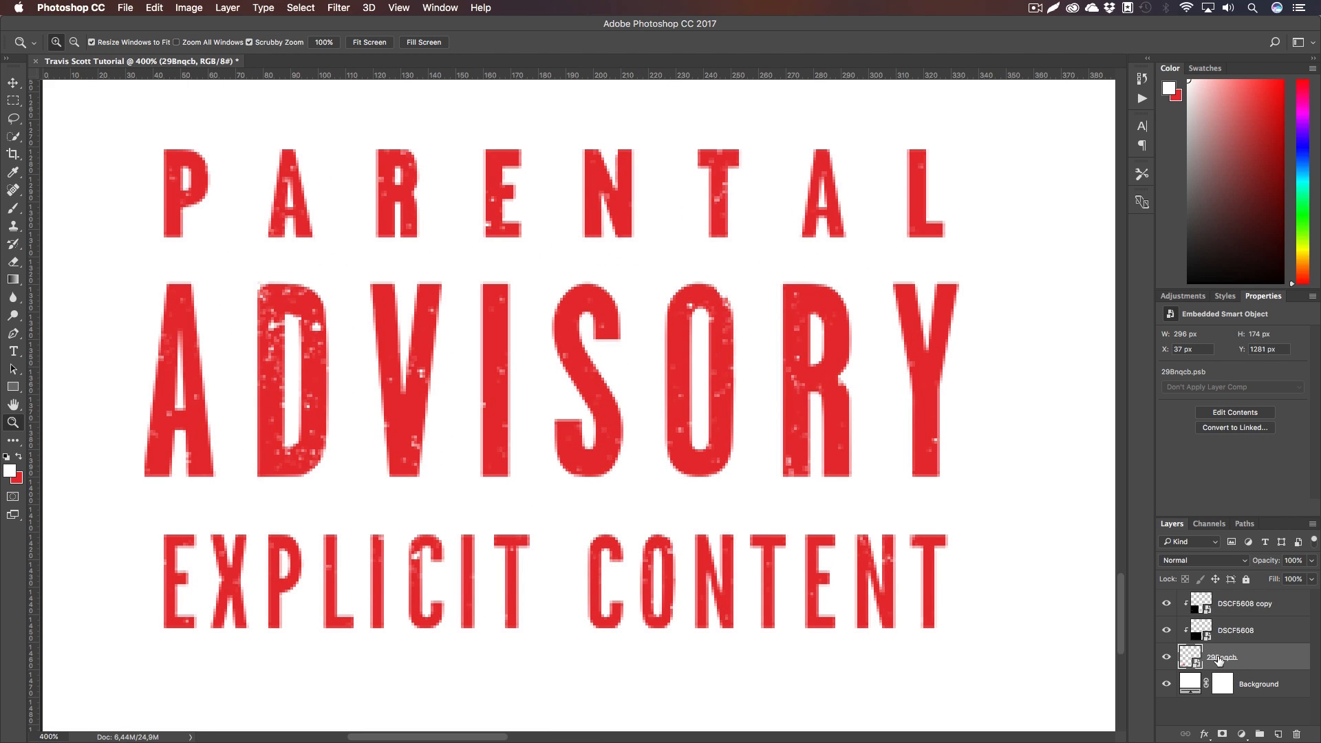
type("Parental Advisory")
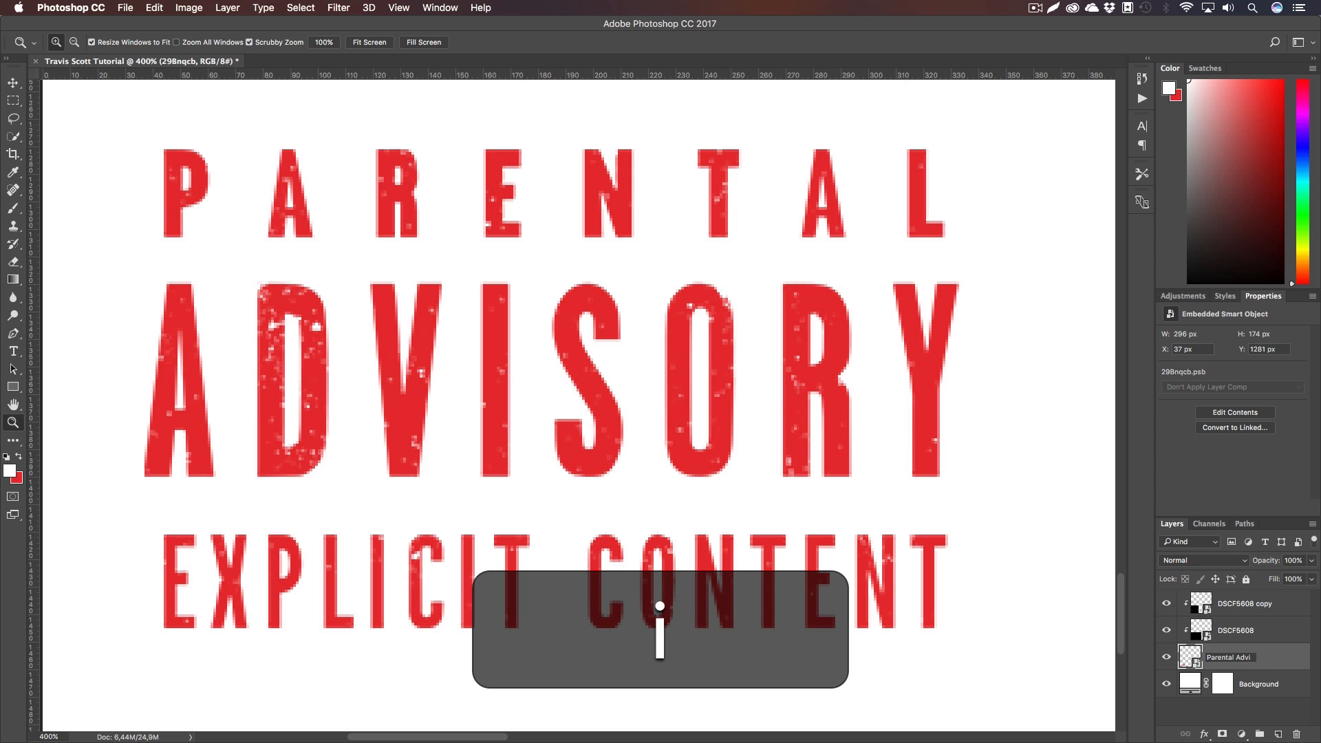
key("Return")
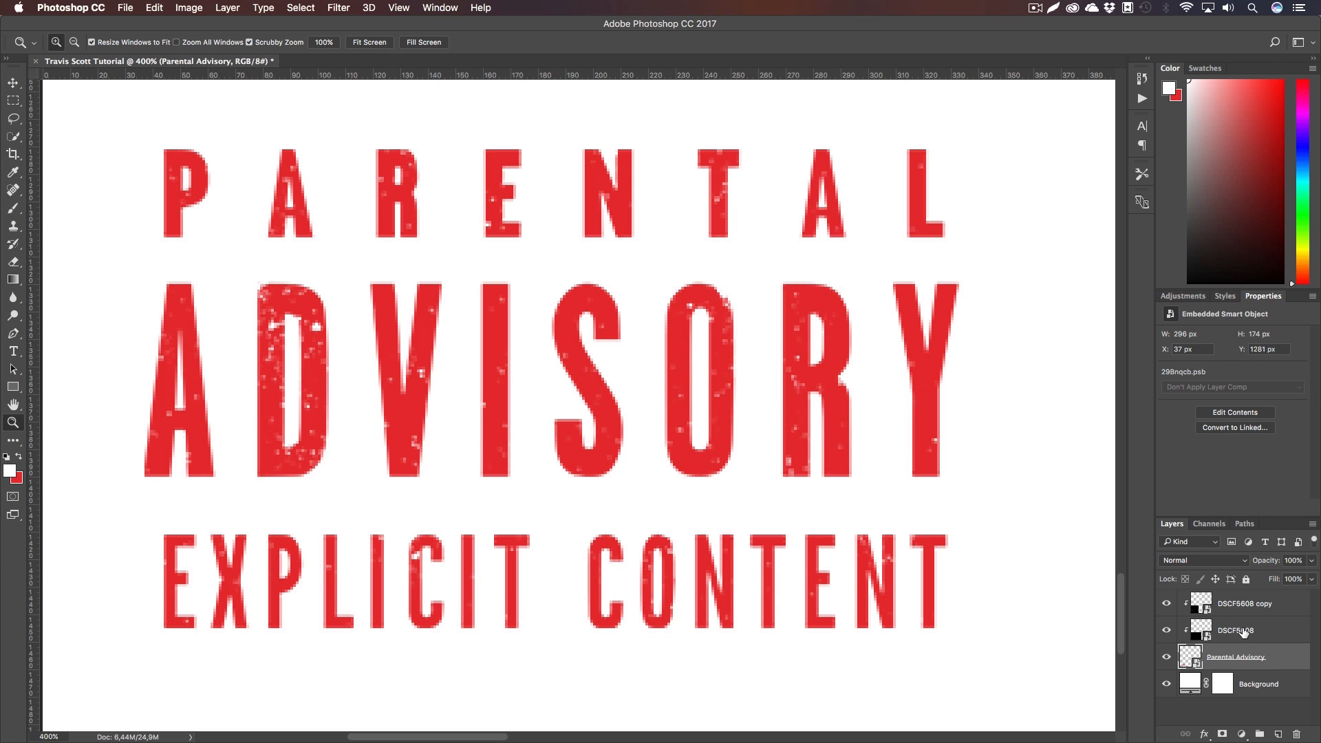
Rename both the DSCF5608 layer and its copy "Grain/Dirt"
double_click(1242, 631)
type("Grain/Dirt")
key("Return")
double_click(1236, 630)
key("super+c")
double_click(1241, 608)
key("super+v")
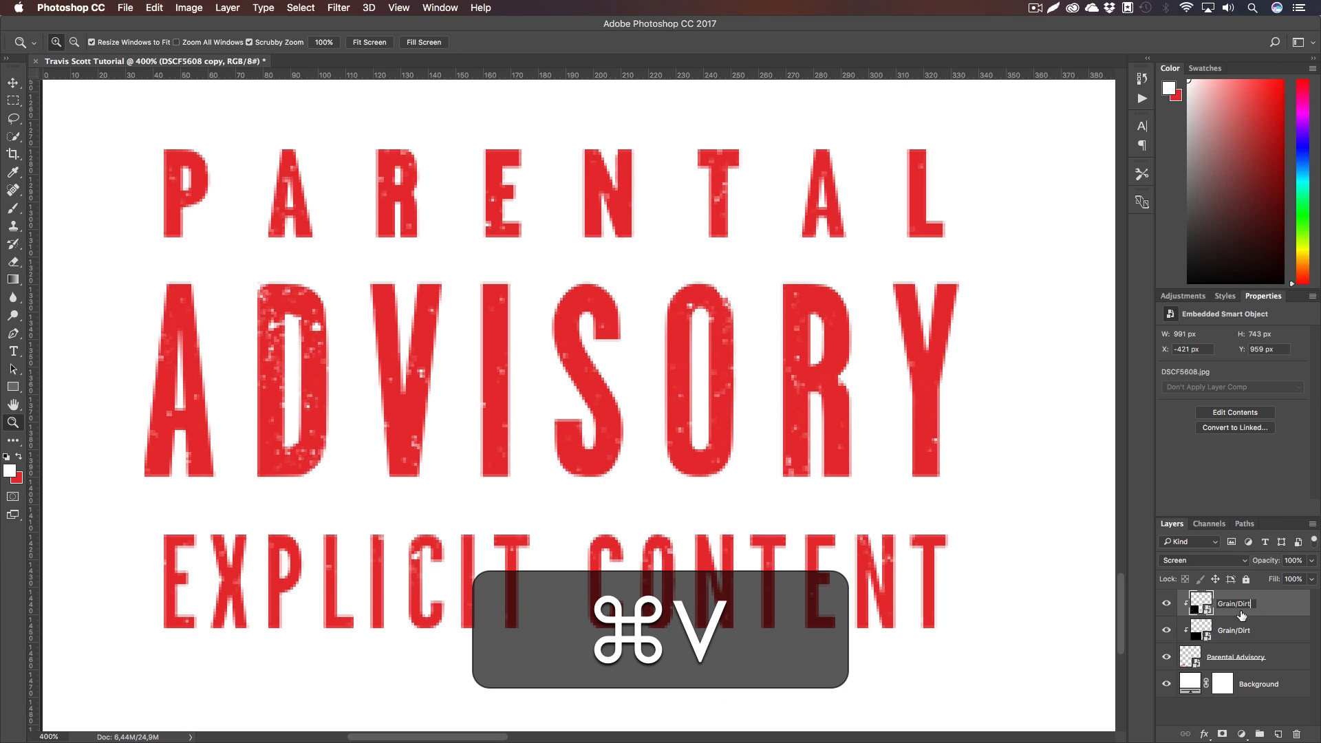
key("Return")
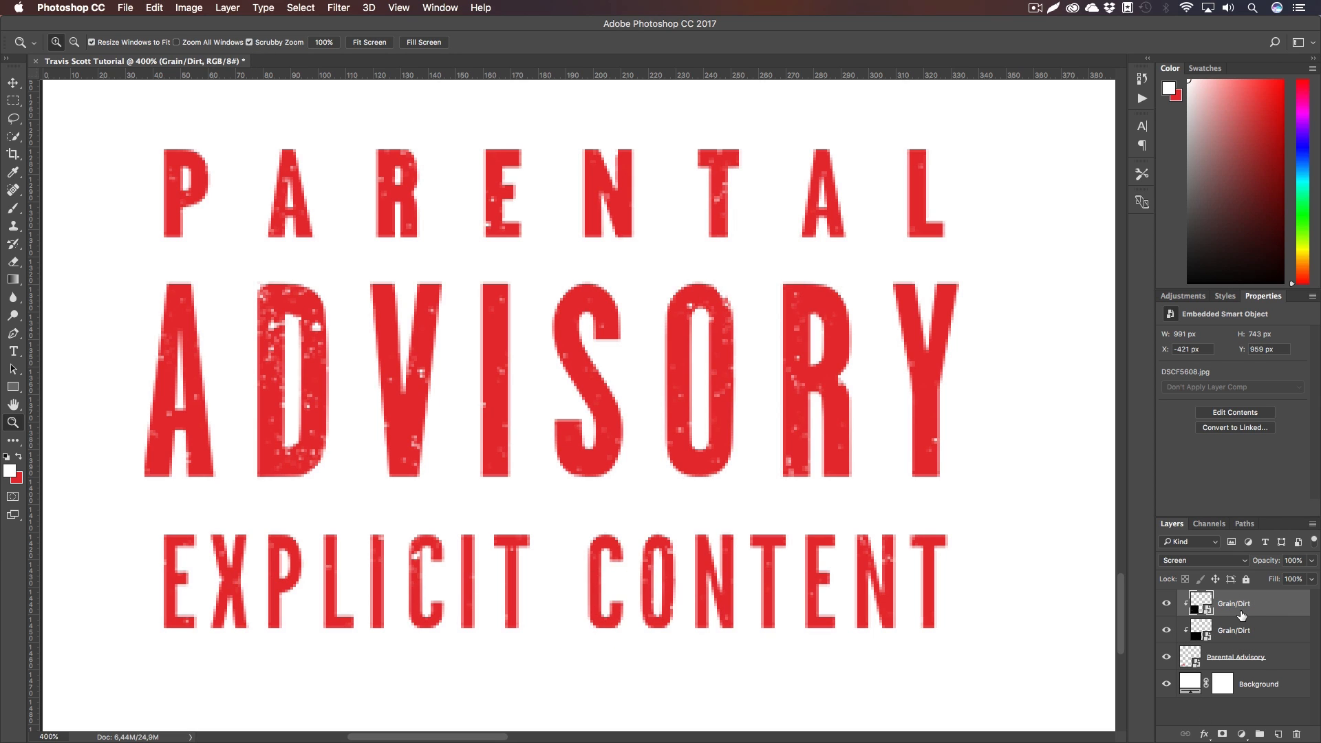
Add a layer mask to the Parental Advisory layer and choose a 3 px brush with 100% hardness
left_click(1233, 659)
left_click(1221, 734)
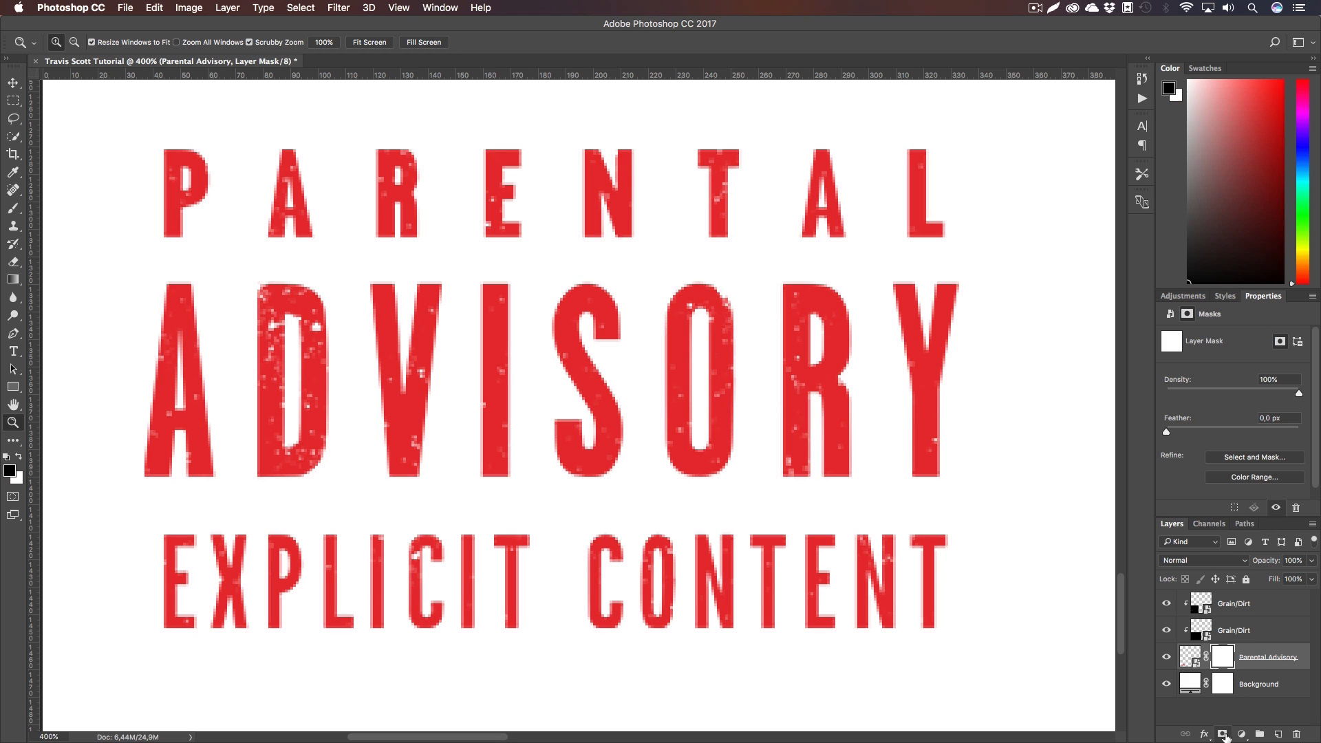
key("b")
right_click(530, 448)
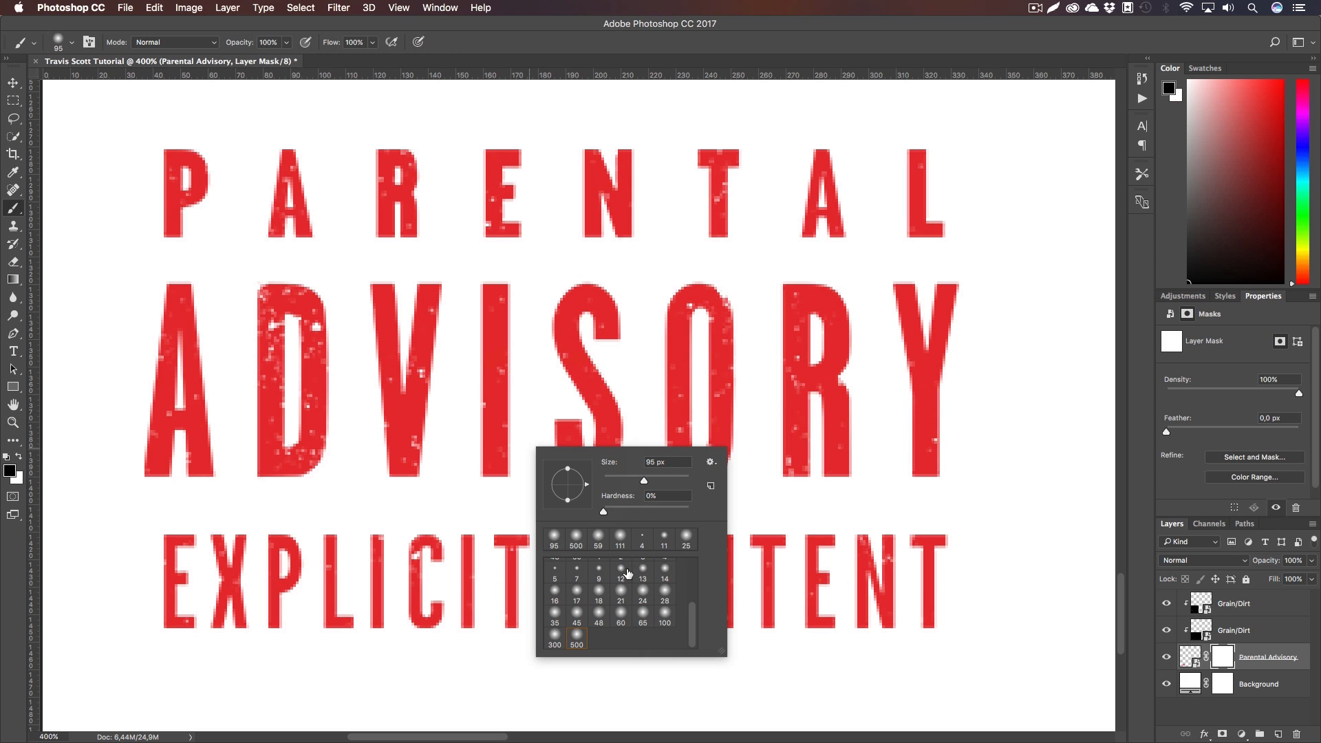
scroll(628, 572, "up", 5)
left_click(599, 568)
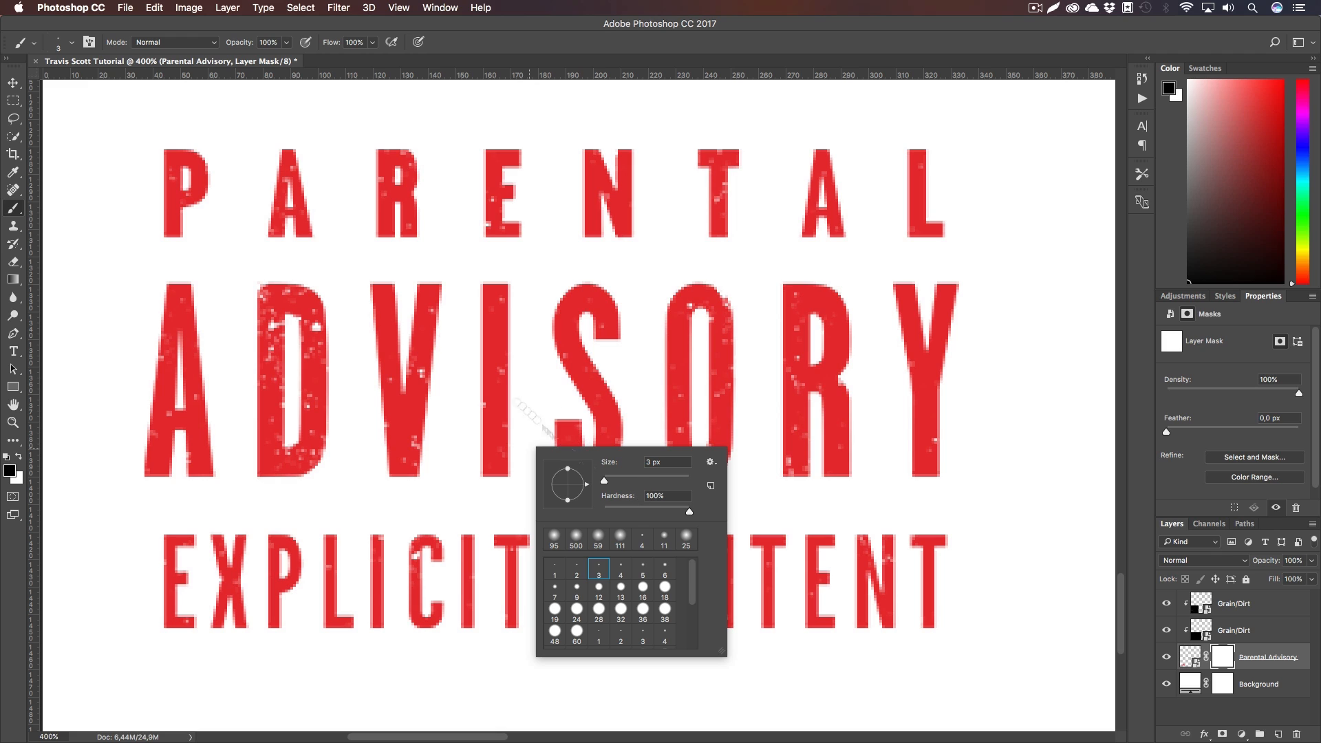
left_click_drag(240, 43, 399, 47)
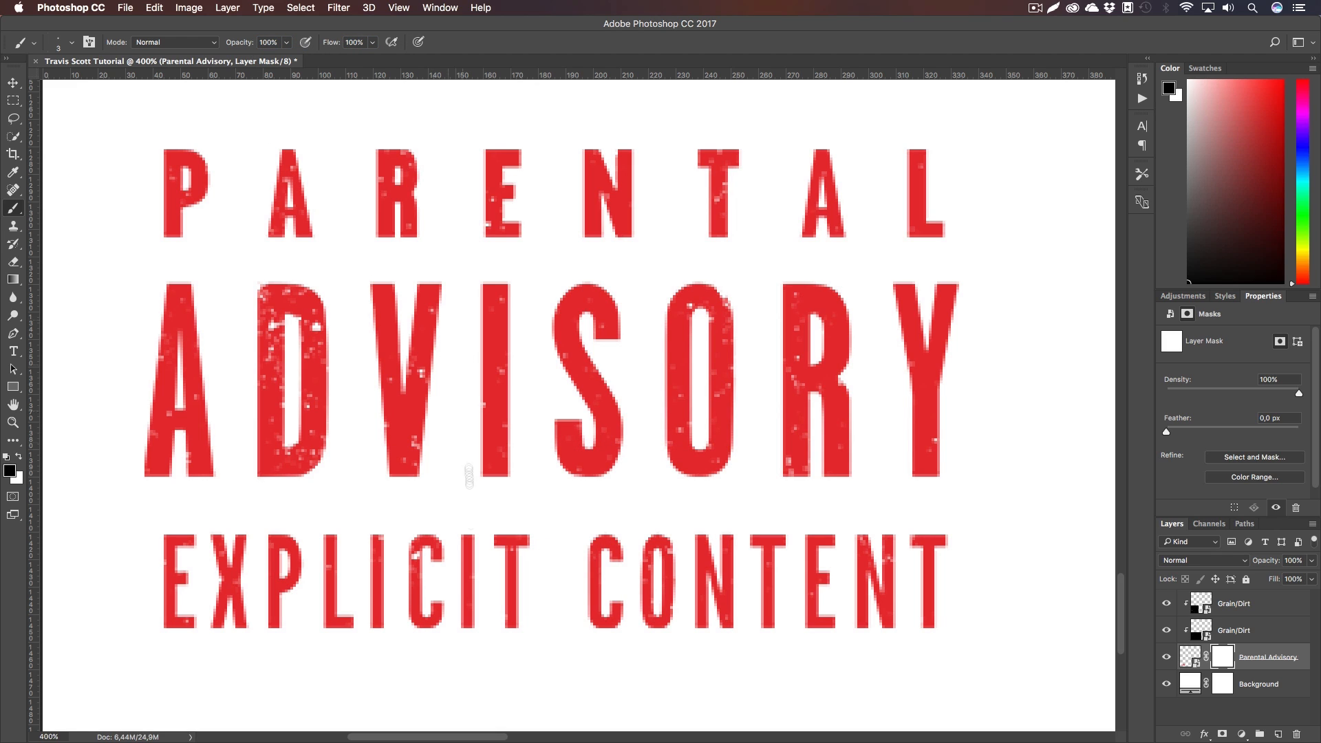
right_click(471, 537)
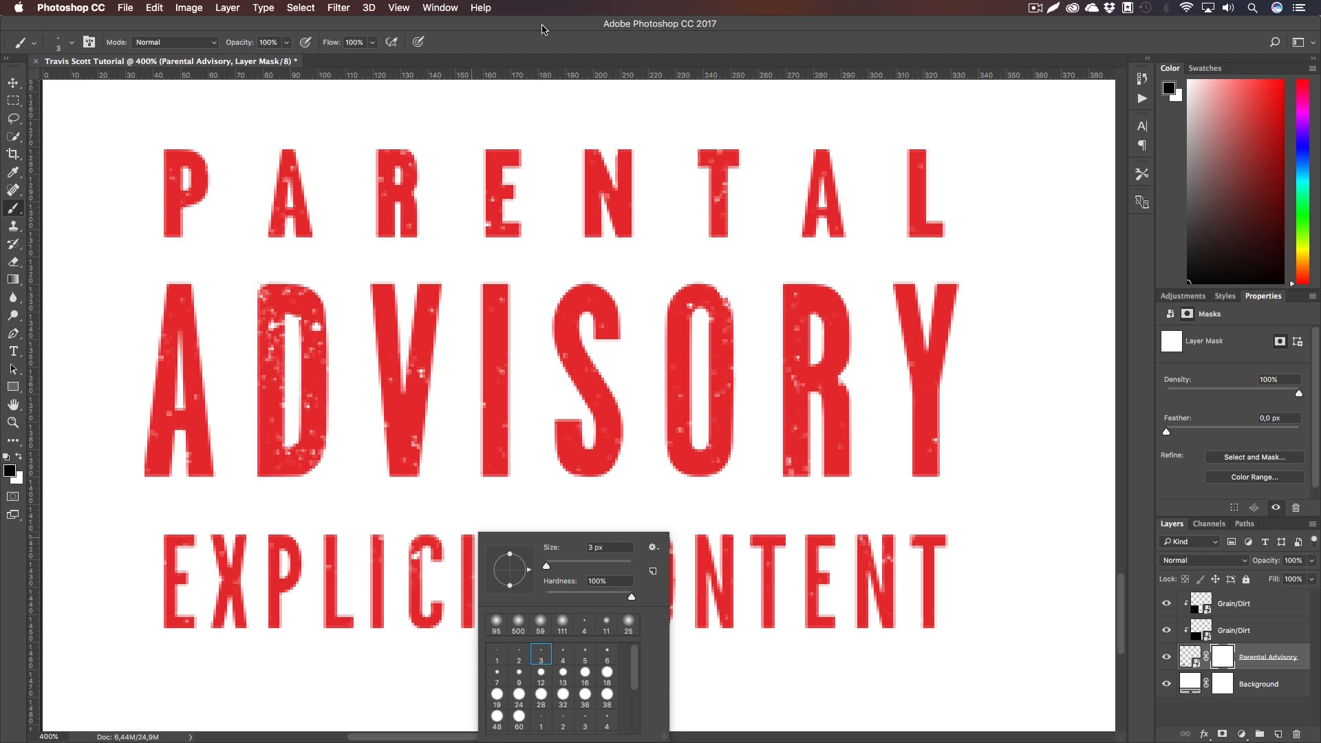
left_click(541, 29)
Paint a small black nick on the Parental Advisory mask to wear away the outer edge of the letter D
key("z")
mouse_move(357, 576)
left_mouse_down()
mouse_move(414, 571)
mouse_move(392, 348)
mouse_move(549, 552)
left_mouse_up()
key("h")
key("b")
mouse_move(485, 443)
left_mouse_down()
mouse_move(467, 418)
mouse_move(485, 375)
left_mouse_up()
key("h")
mouse_move(734, 152)
left_mouse_down()
mouse_move(571, 353)
mouse_move(531, 547)
left_mouse_up()
key("b")
key("h")
left_click_drag(894, 522, 235, 465)
key("b")
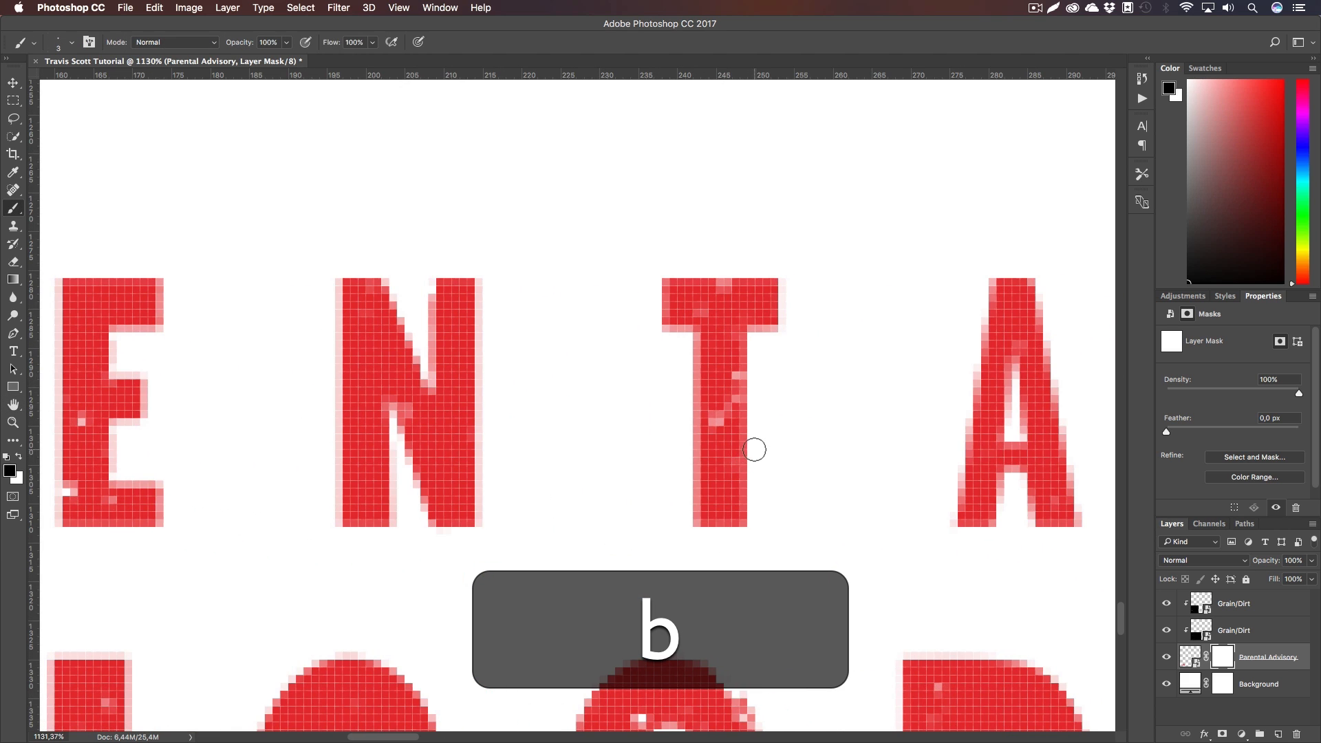
Paint a small nick on the mask into the stem edge of the final T in CONTENT
key("h")
left_click_drag(868, 459, 413, 238)
left_click_drag(623, 688, 615, 82)
left_click_drag(619, 489, 655, 236)
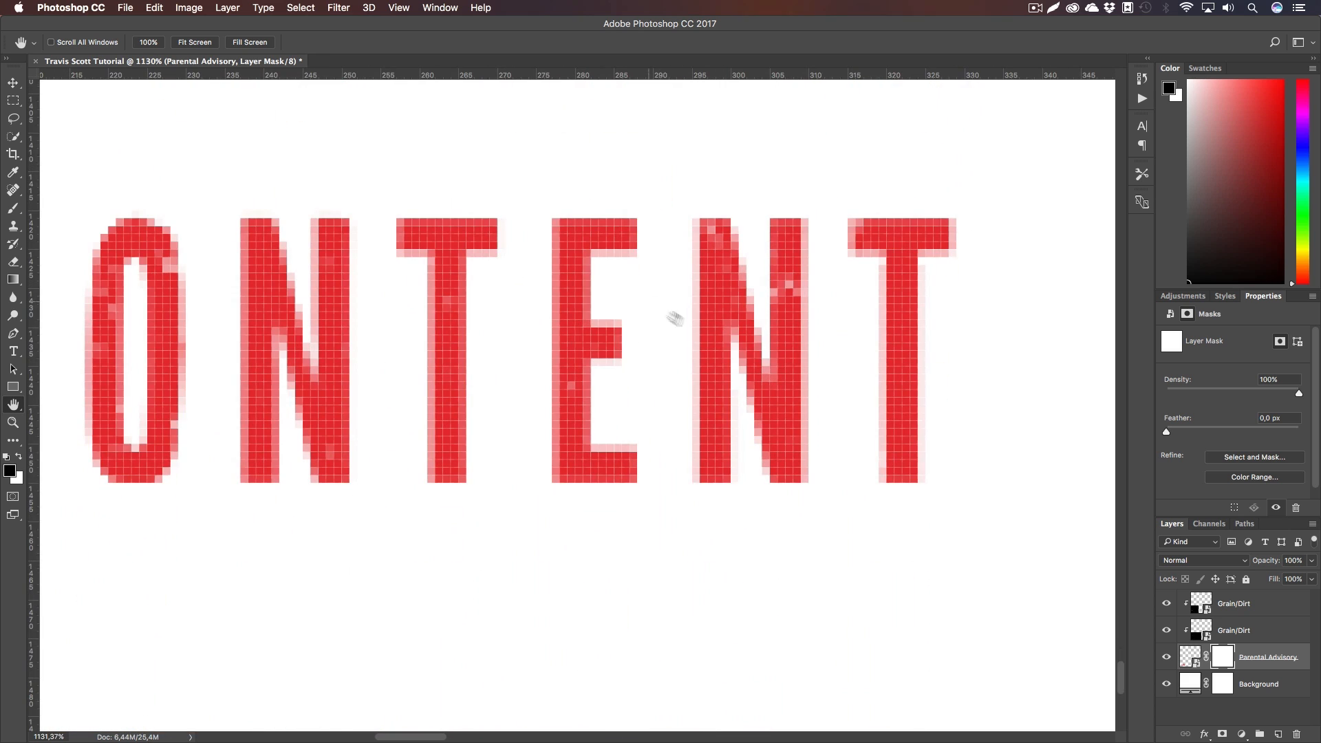
key("b")
mouse_move(873, 405)
left_mouse_down()
mouse_move(885, 384)
mouse_move(873, 351)
left_mouse_up()
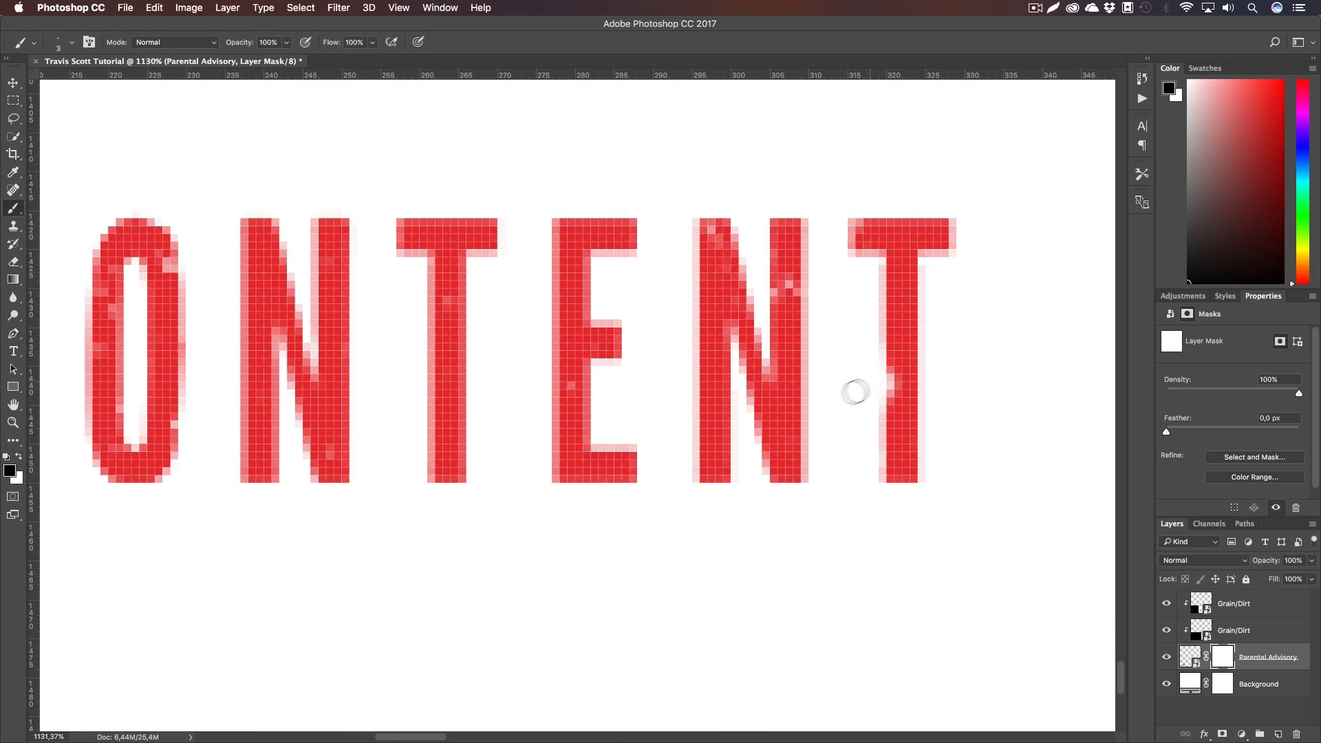
Undo the last mask stroke and paint a nick into the outer left edge of the A in ADVISORY
key("super+1")
key("h")
left_click_drag(612, 413, 651, 441)
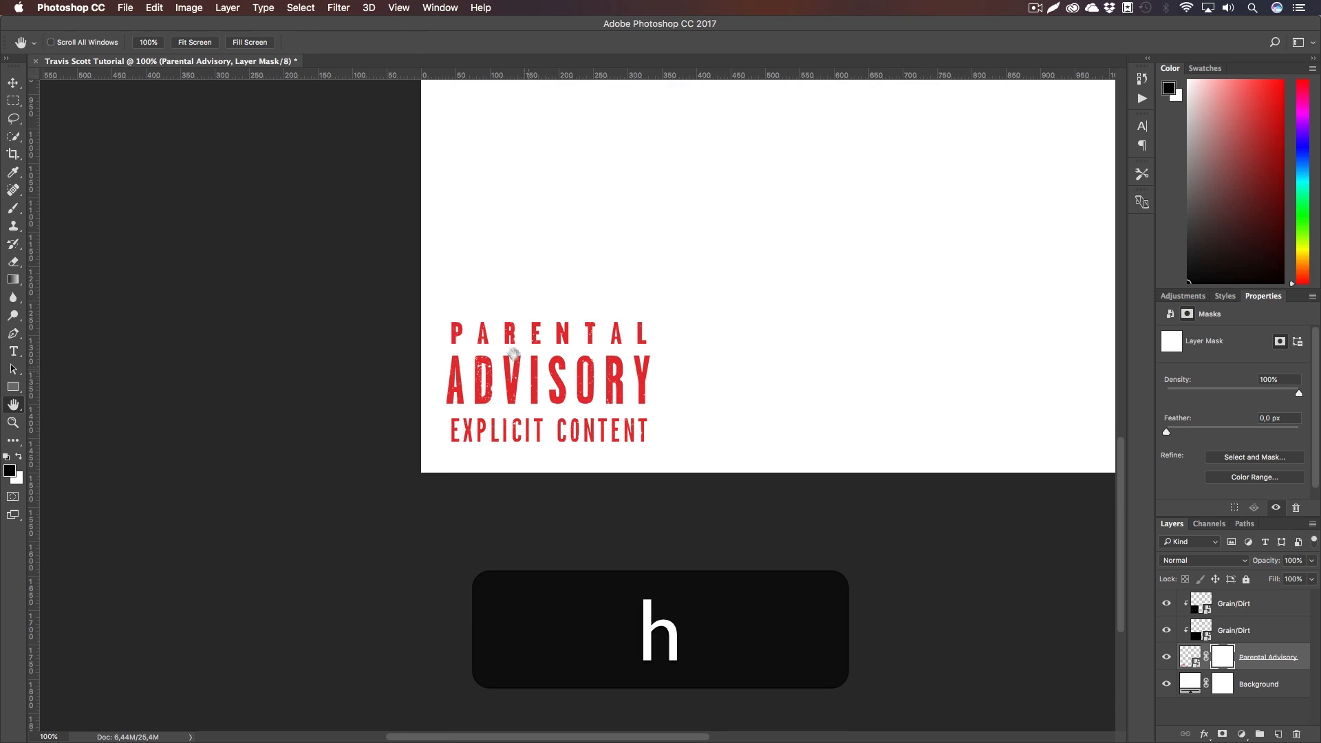
key("b")
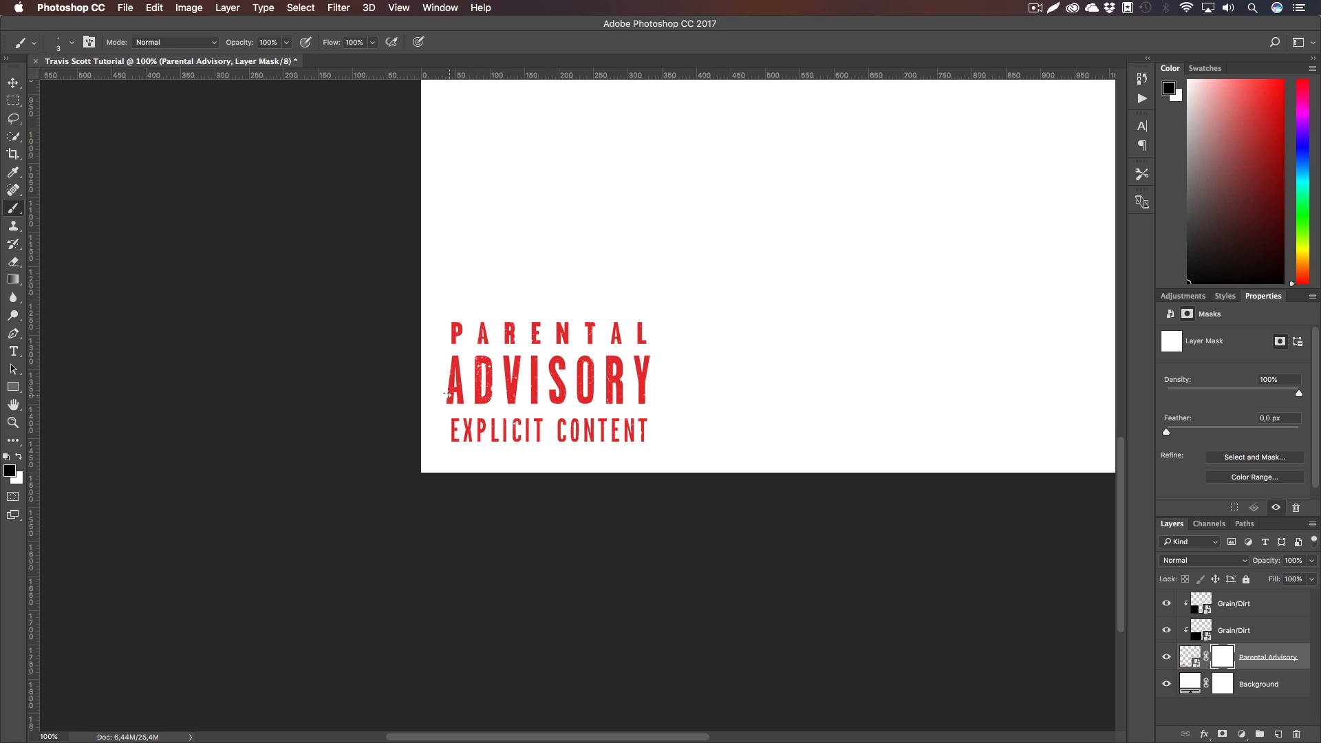
key("super+z")
key("z")
left_click_drag(446, 397, 599, 392)
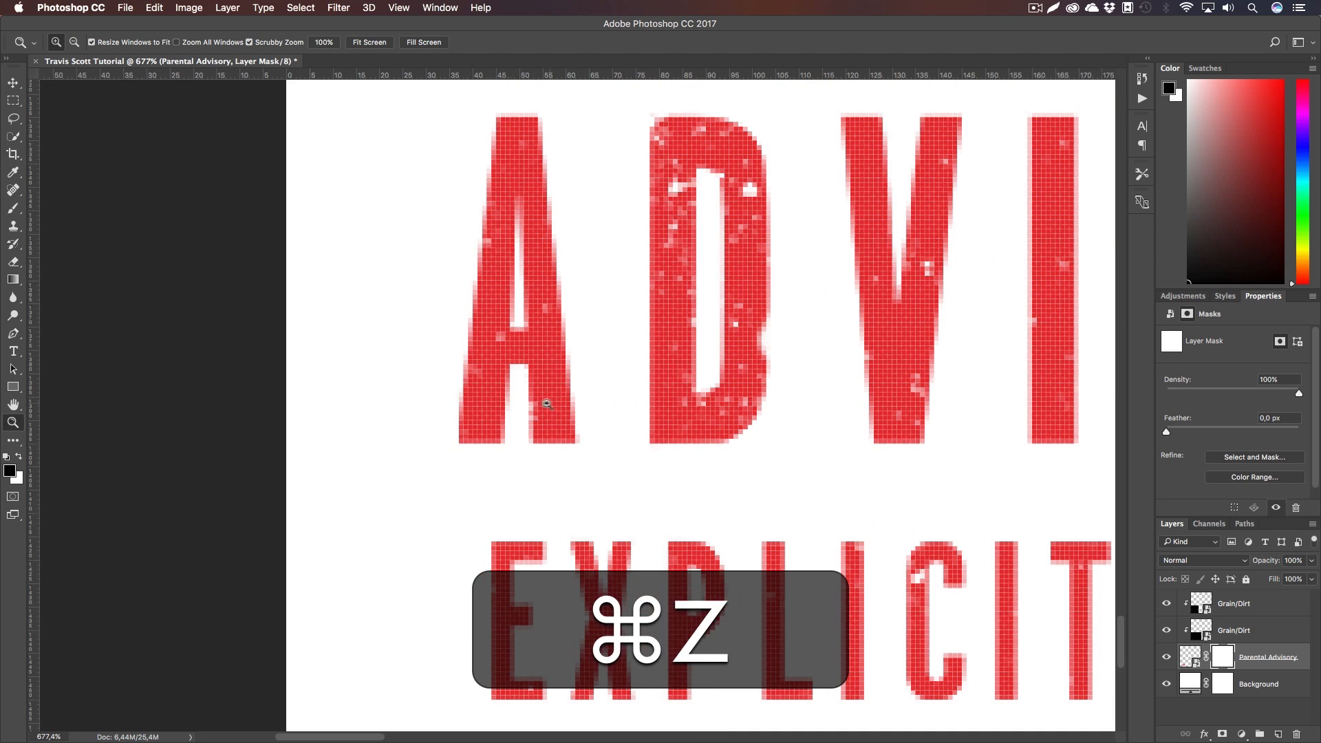
key("b")
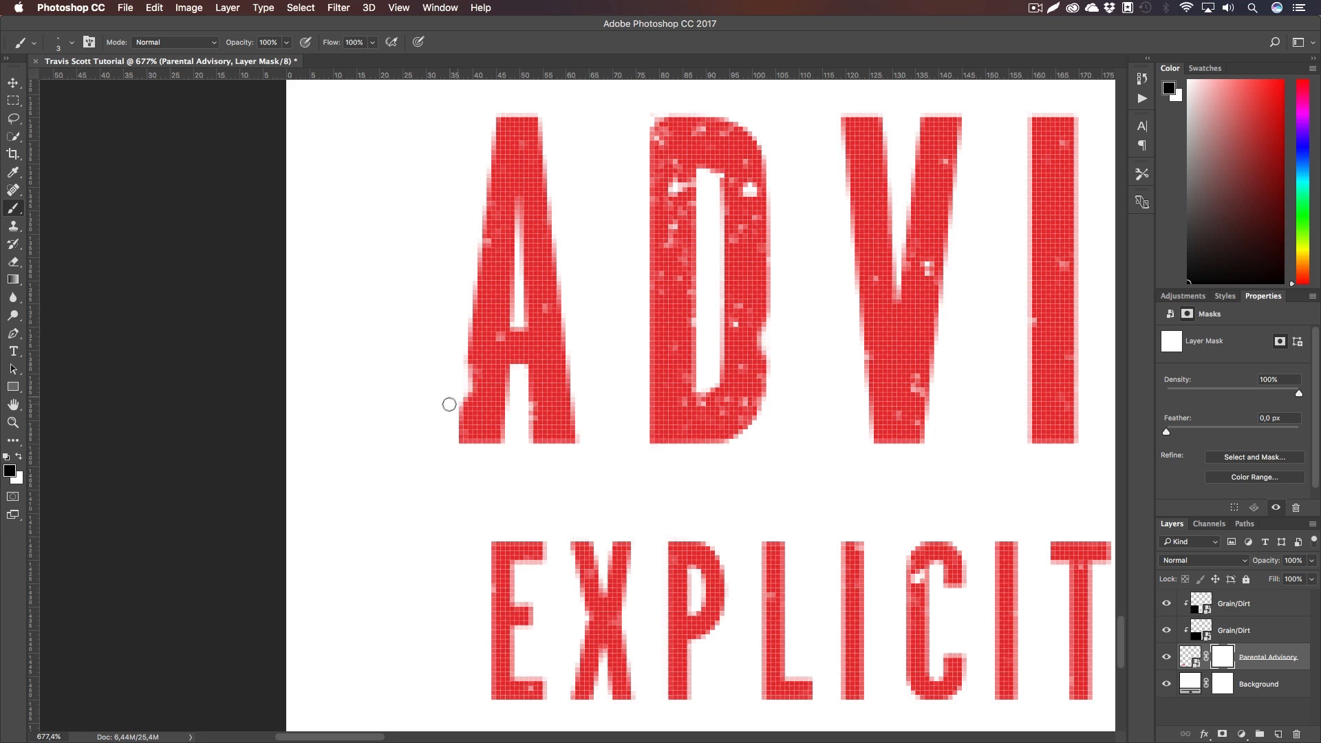
Place the eagle photo 410.jpg on the canvas directly above the Background layer at the default fitted size
key("super+1")
key("h")
left_click_drag(730, 402, 665, 460)
key("z")
left_click_drag(870, 406, 822, 404)
left_click(706, 413)
key("h")
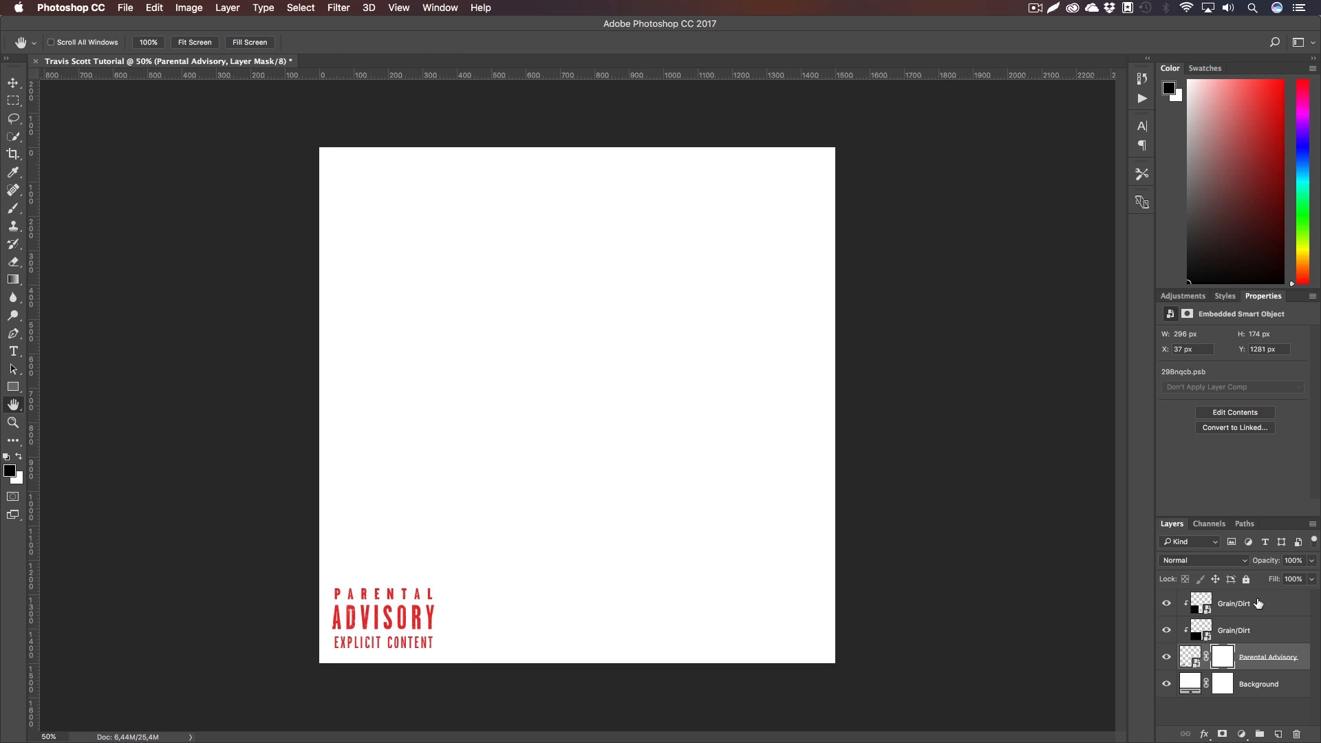
left_click(1259, 604)
left_click(1271, 688)
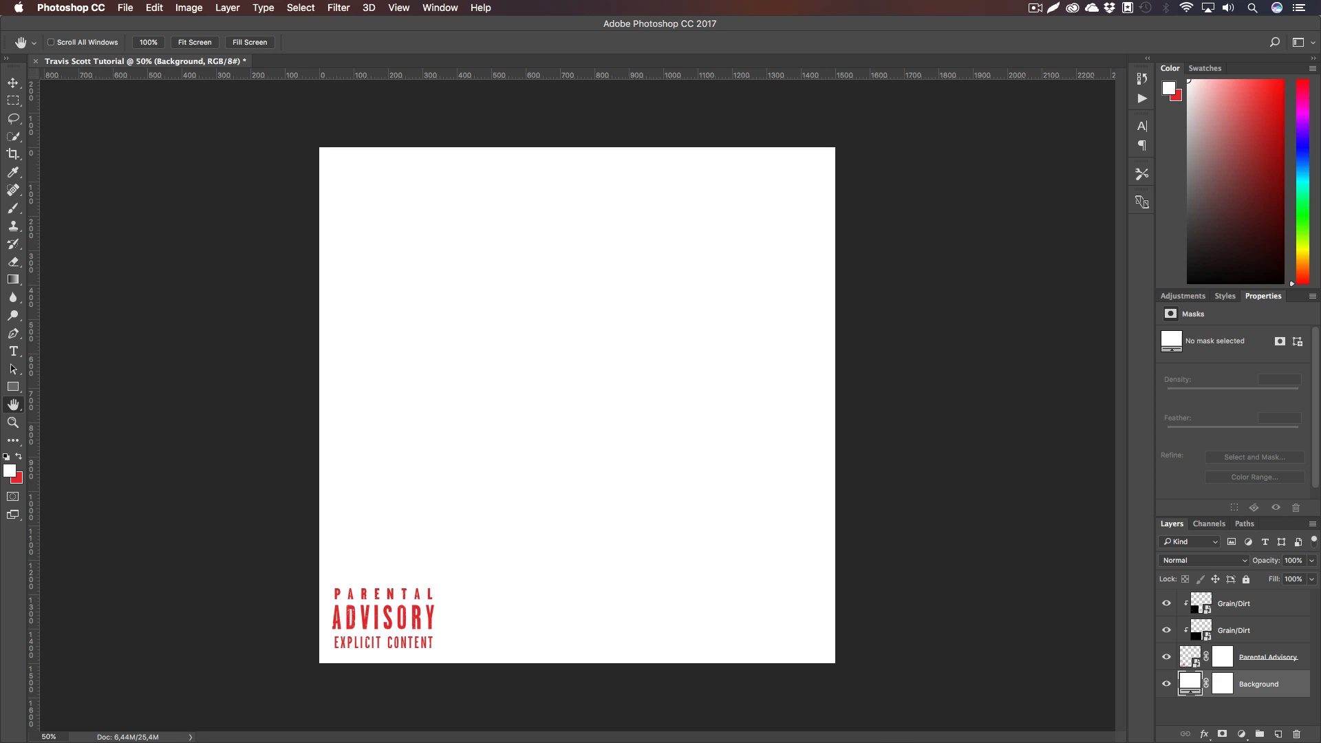
left_click_drag(378, 544, 493, 369)
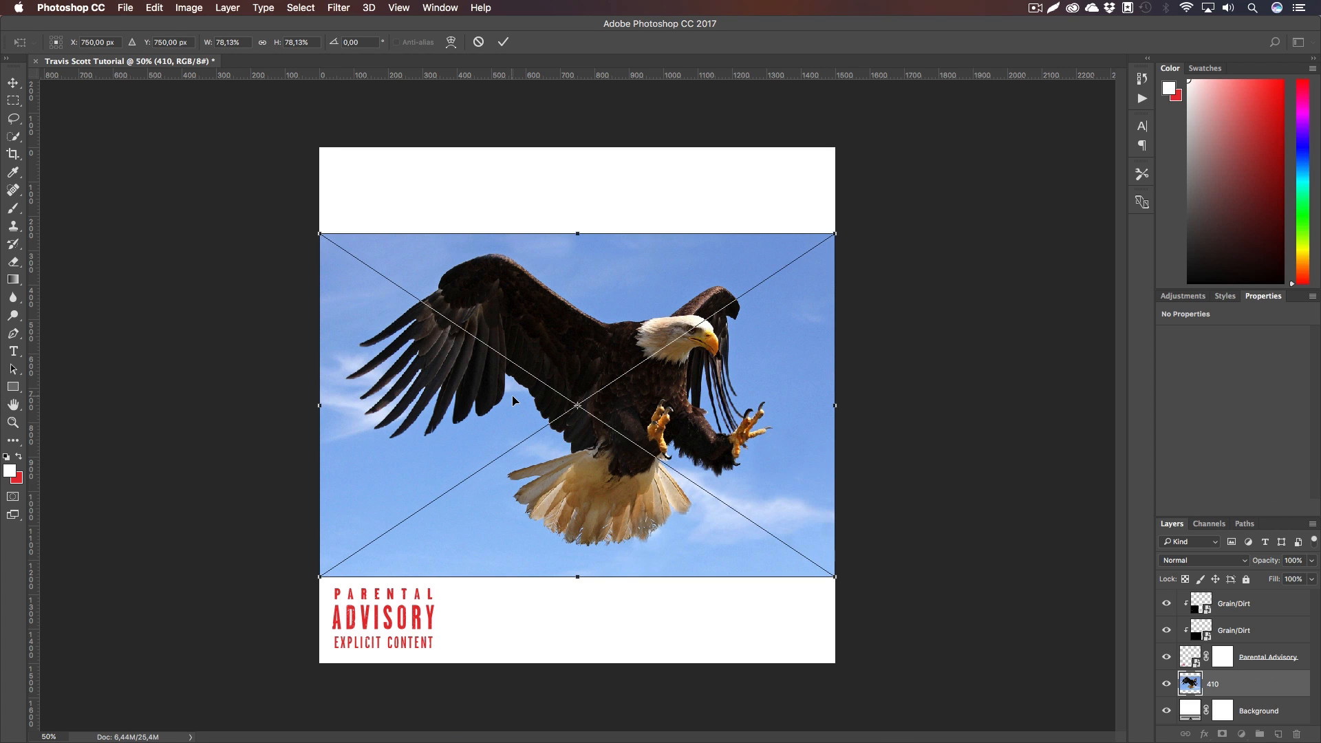
key("Return")
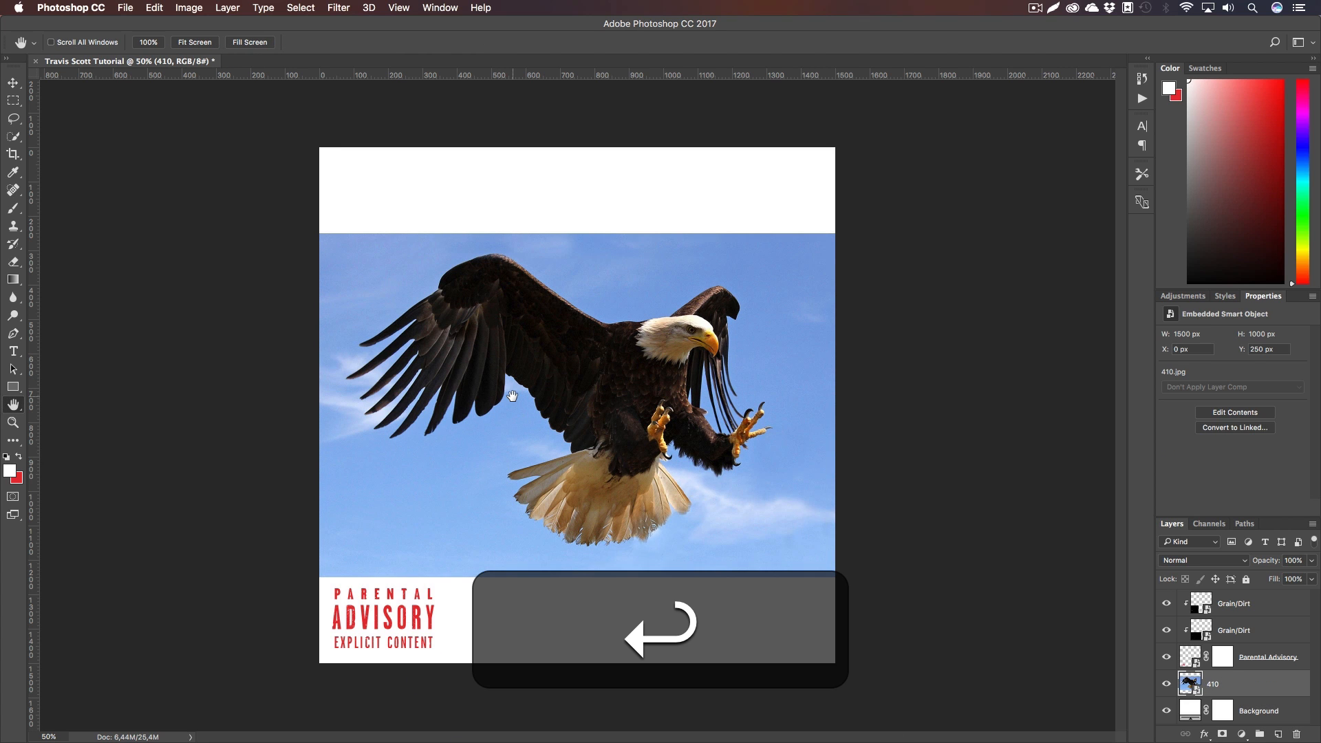
Move the 410 layer above all other layers and rename it "Eagle"
left_click_drag(1239, 683, 1232, 599)
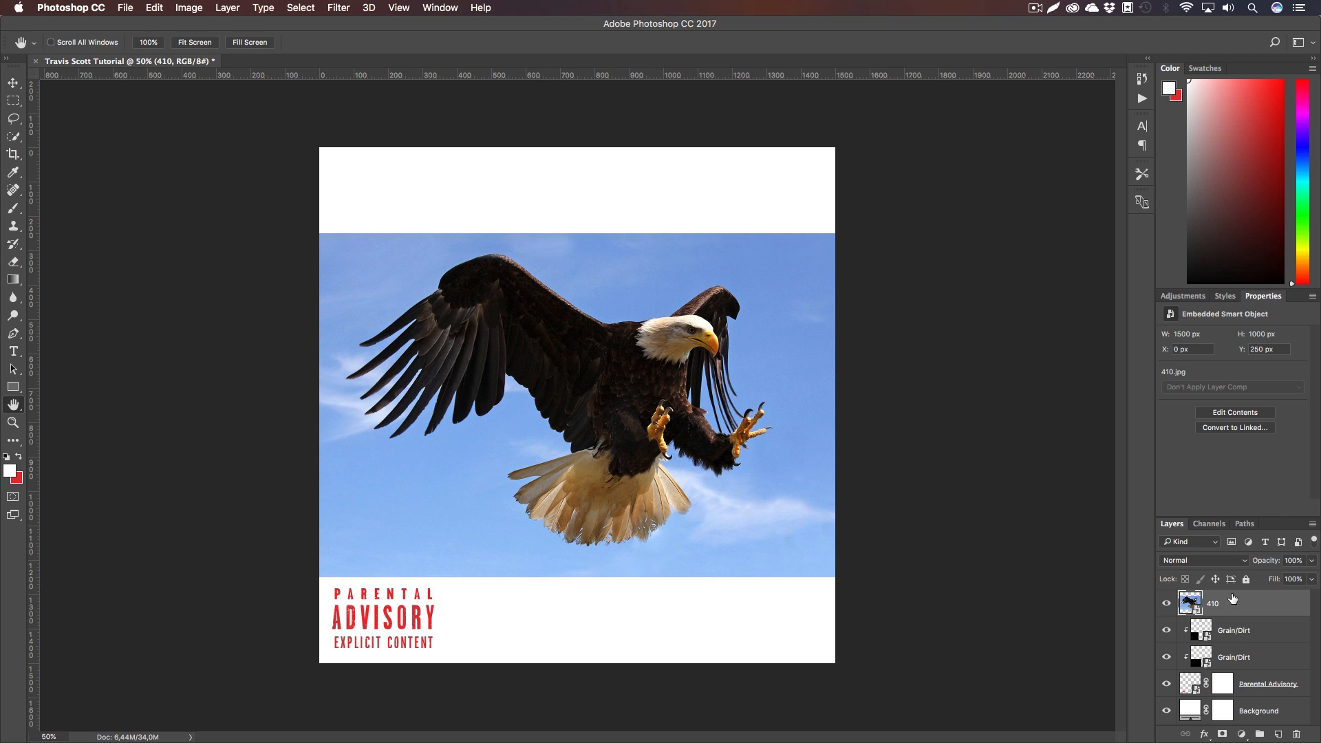
type("Eagle")
key("Return")
key("z")
key("super+z")
Scale the Eagle layer proportionally to about 102% with Free Transform and nudge it 10 px to the left
key("super+t")
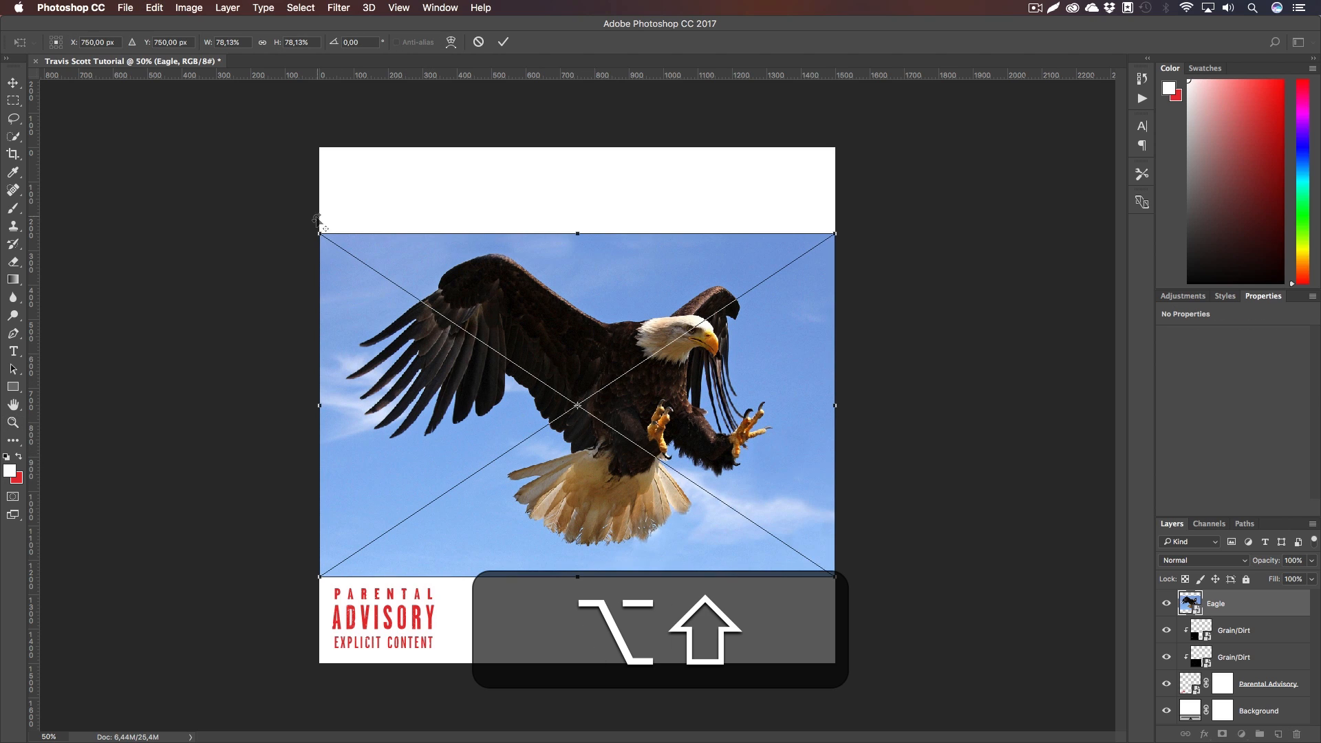
left_click_drag(320, 231, 242, 176)
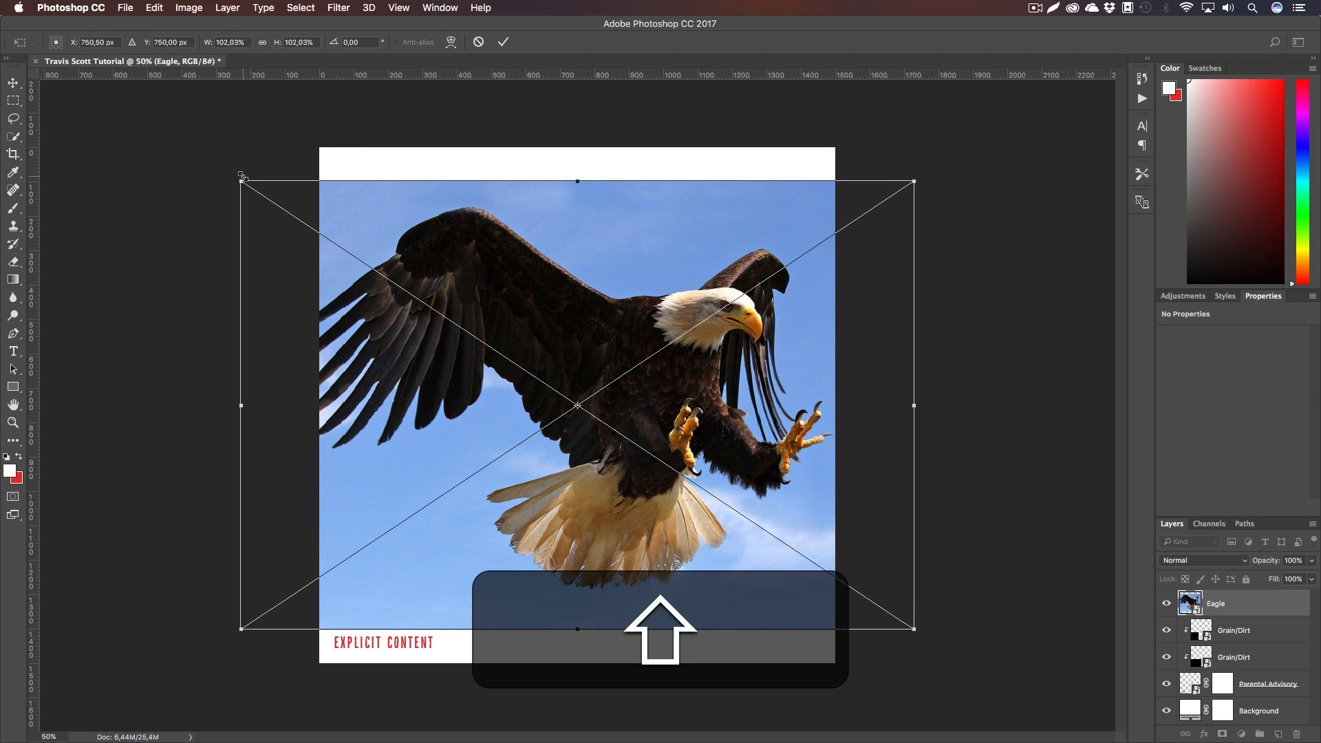
key("shift+Left")
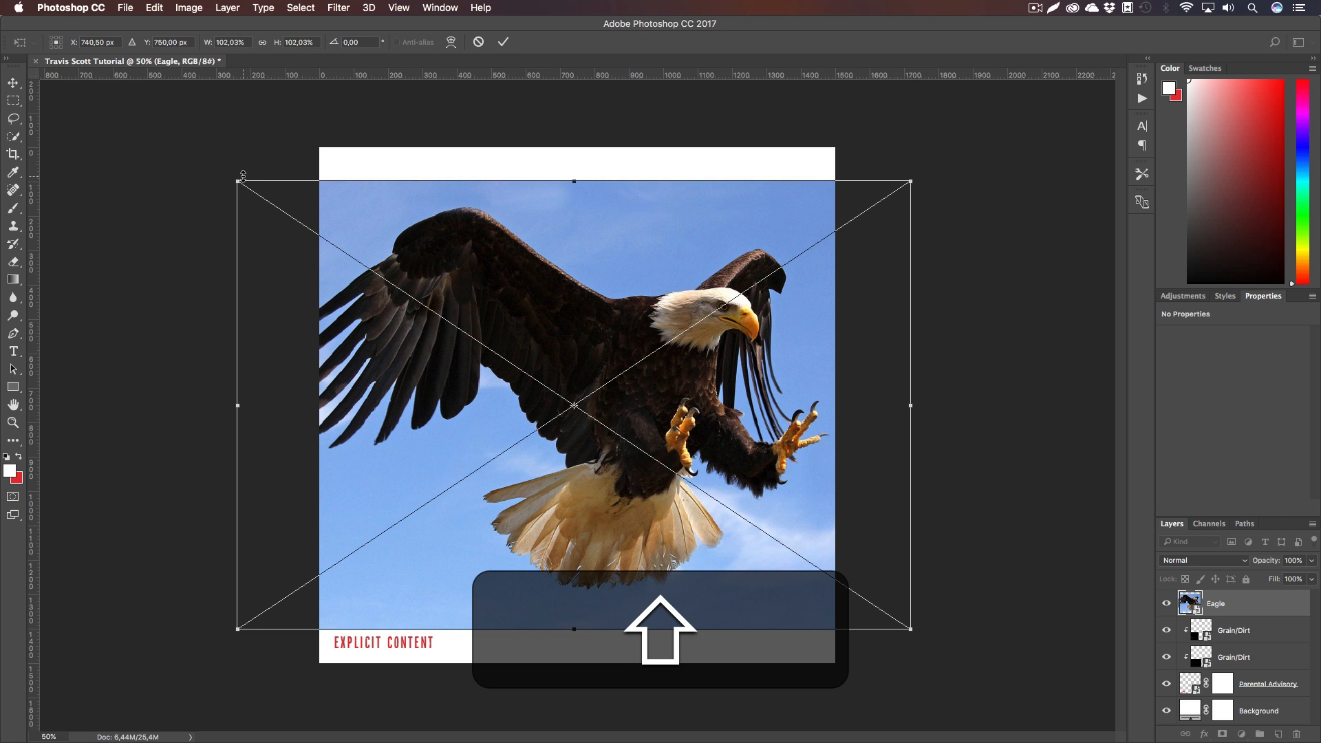
key("Return")
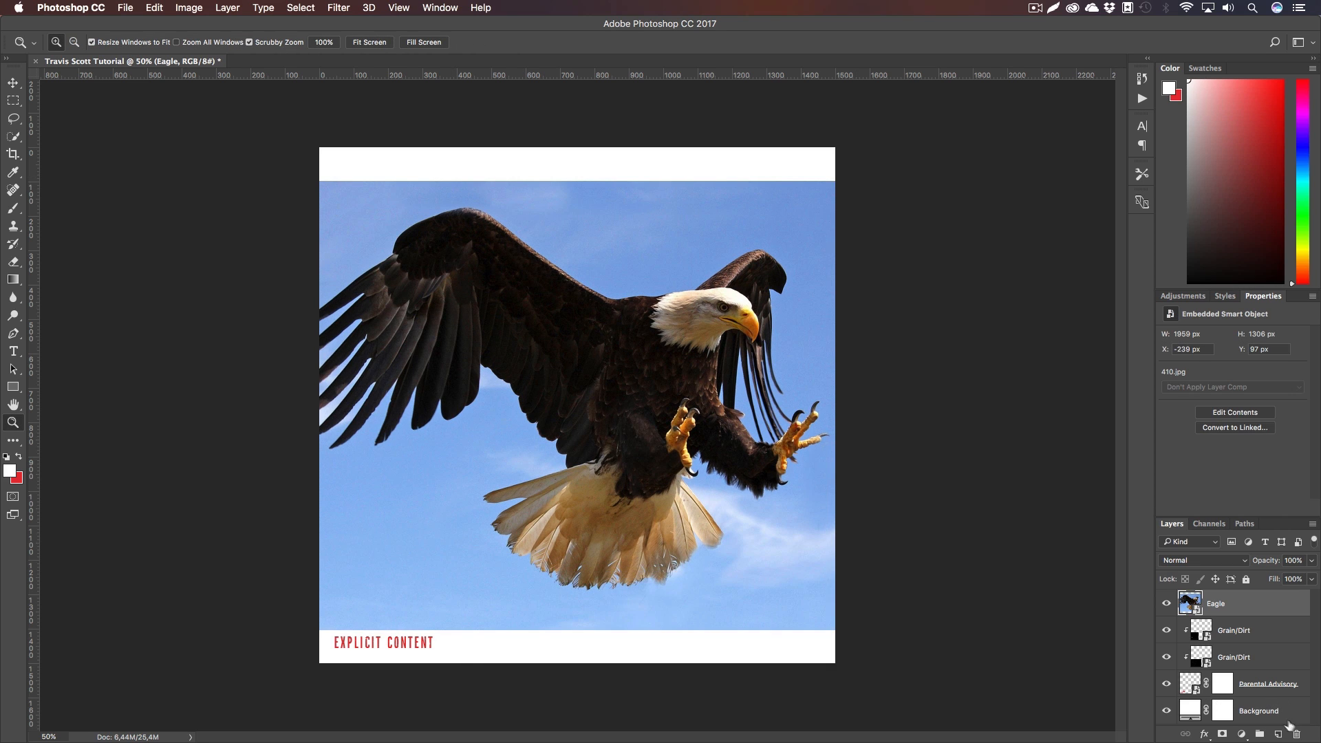
Select the blue sky below the eagle and beside its outstretched claws with the Quick Selection tool
left_click(456, 431)
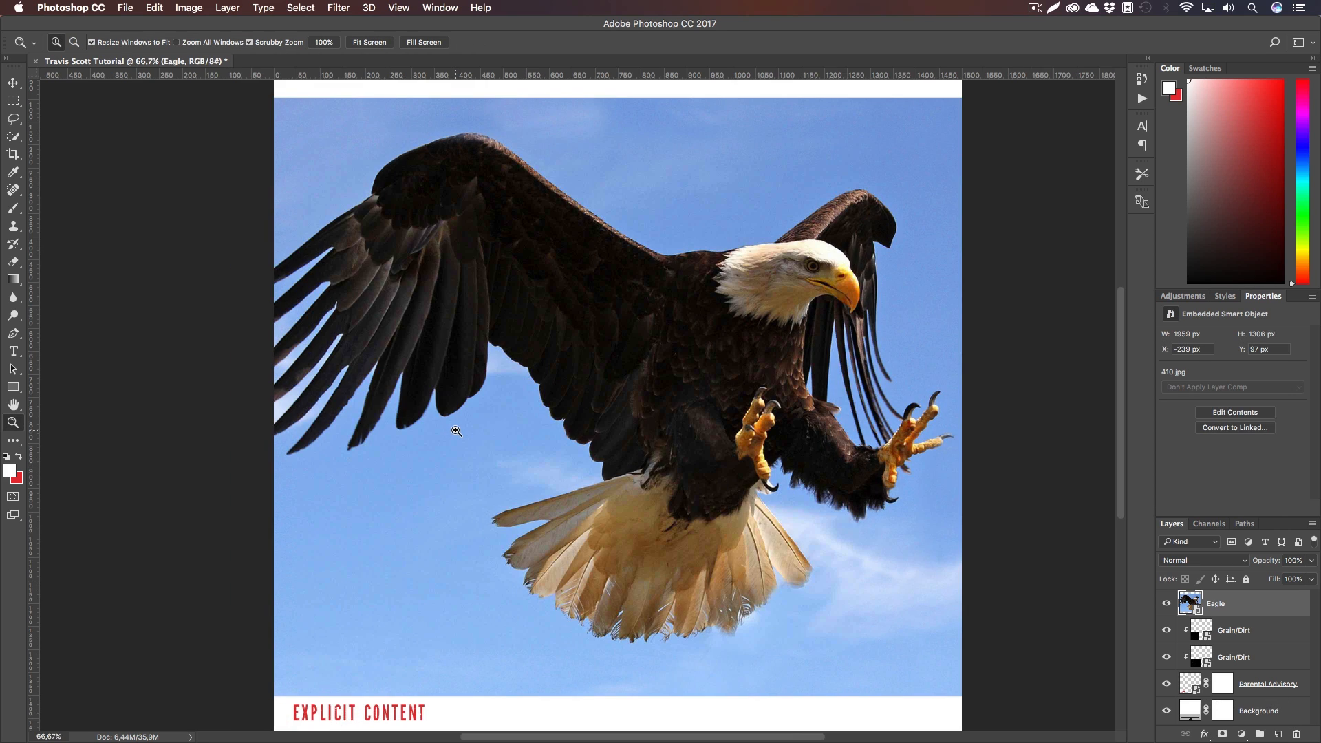
key("z")
left_click_drag(674, 447, 650, 443)
key("h")
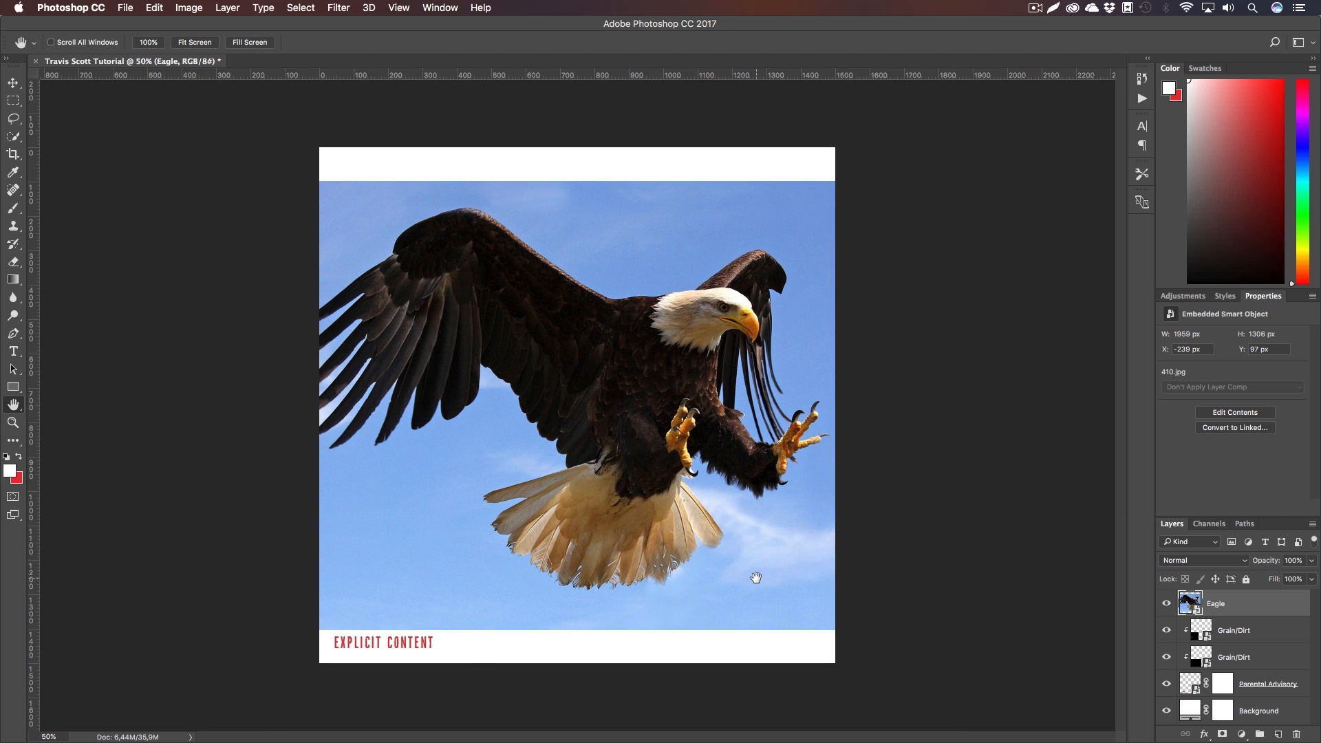
key("w")
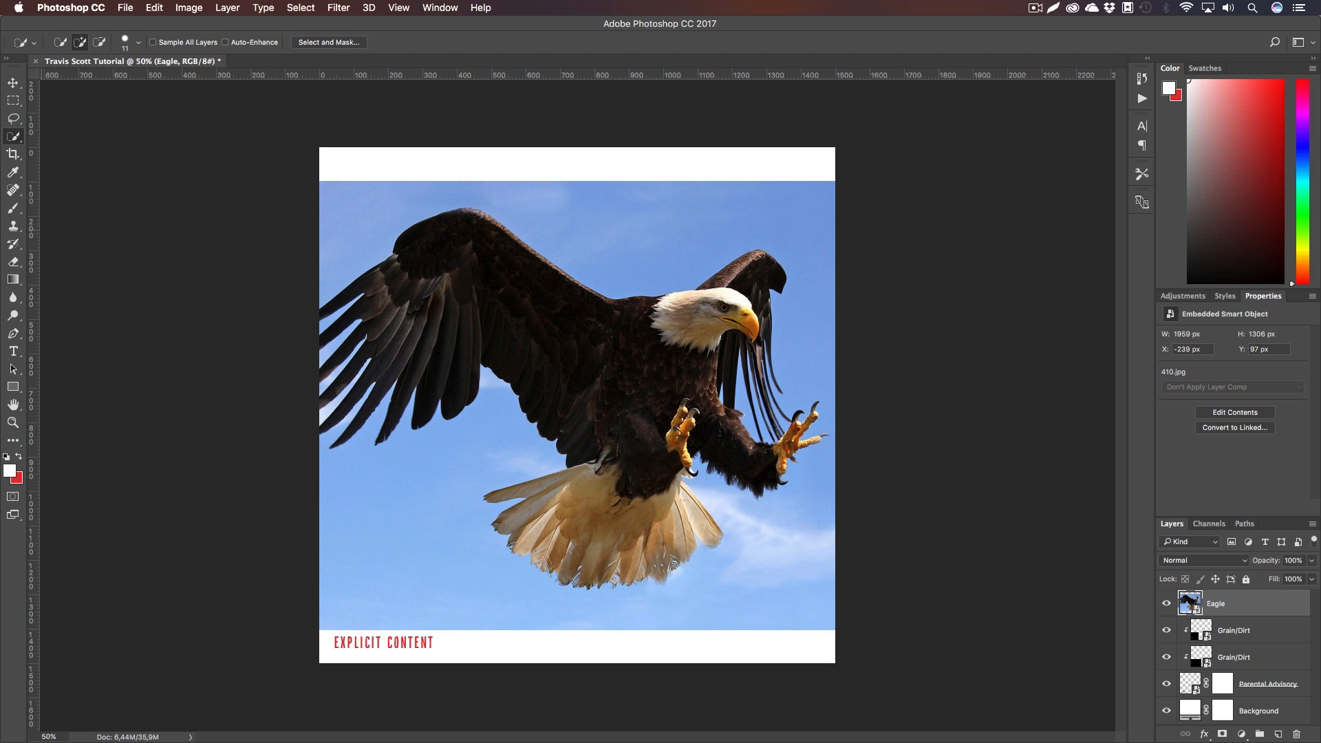
left_click(14, 136)
left_click(57, 139)
mouse_move(391, 487)
left_mouse_down()
mouse_move(534, 547)
mouse_move(537, 615)
mouse_move(596, 607)
mouse_move(698, 458)
left_mouse_up()
left_click_drag(828, 434, 830, 416)
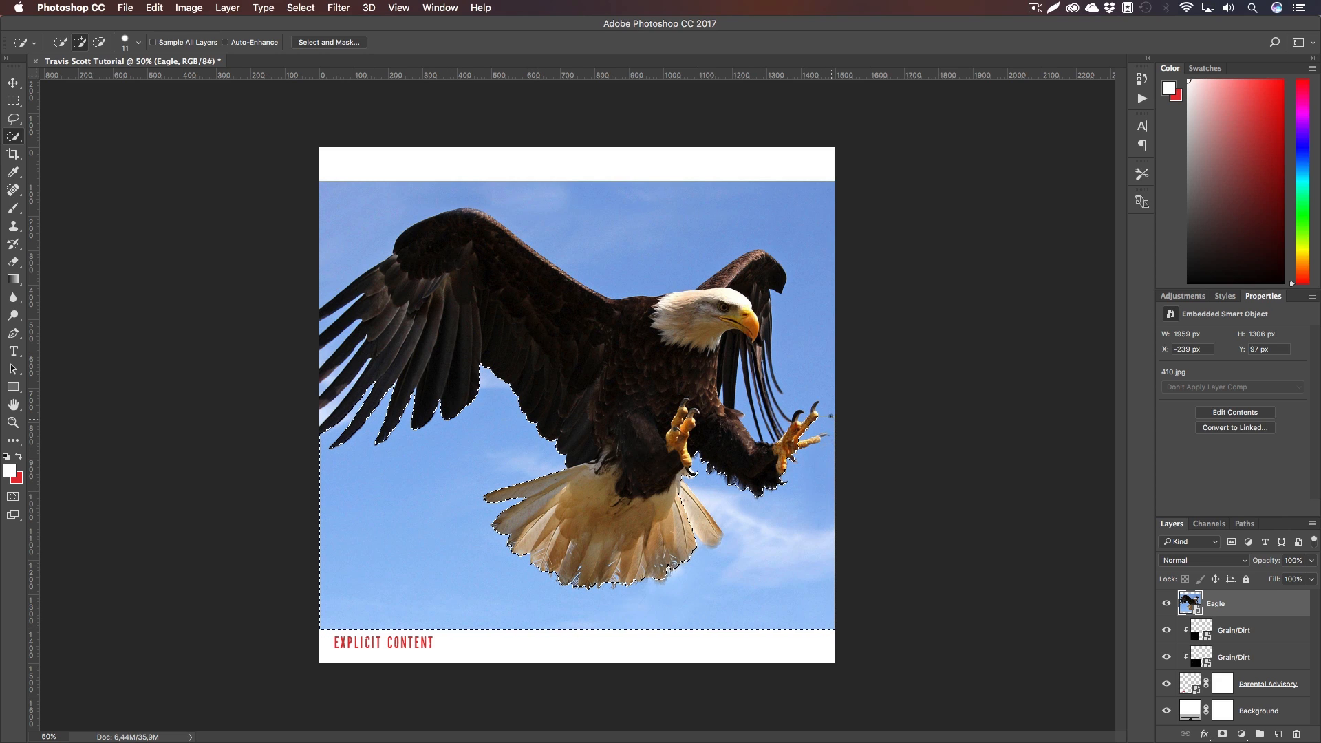
Extend the selection to the sky above the eagle and the gaps between its left wing feathers
left_click_drag(826, 362, 806, 273)
mouse_move(725, 213)
left_mouse_down()
mouse_move(457, 198)
mouse_move(406, 331)
left_mouse_up()
left_click(347, 355)
left_click(326, 354)
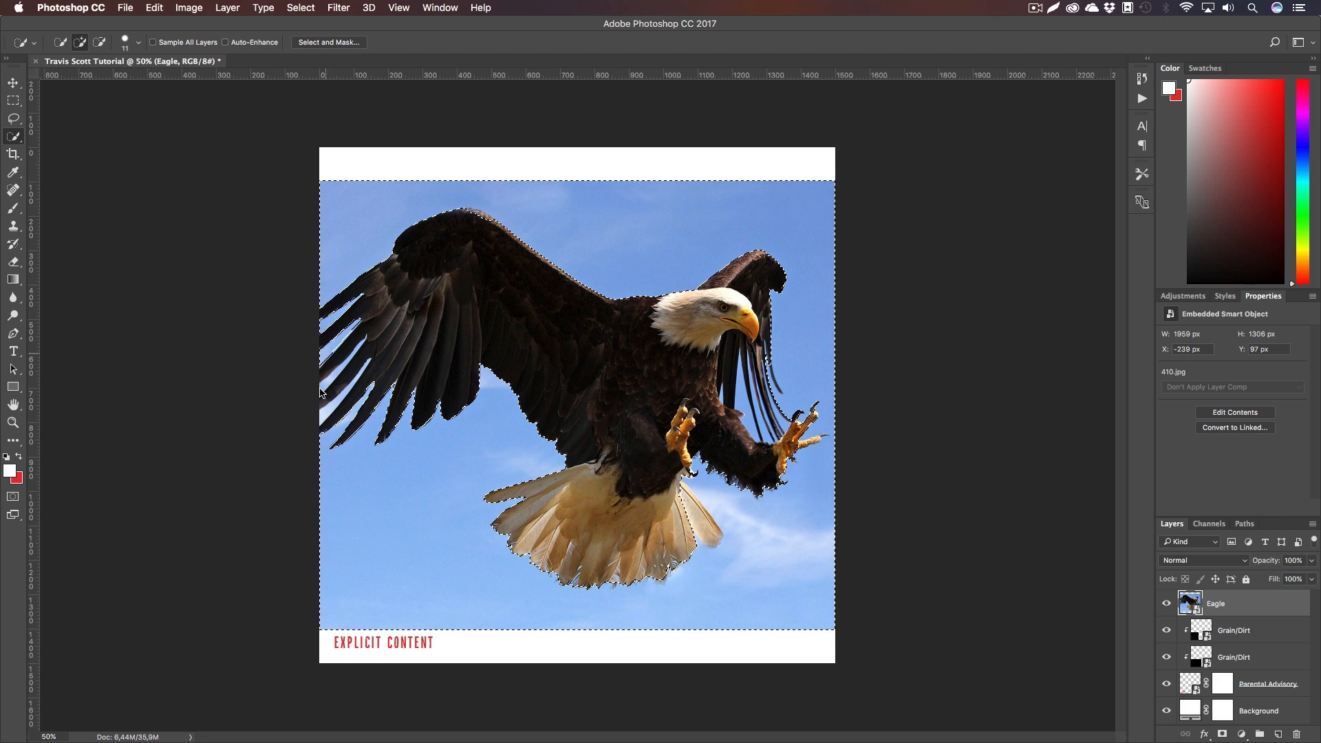
left_click(322, 390)
left_click(324, 415)
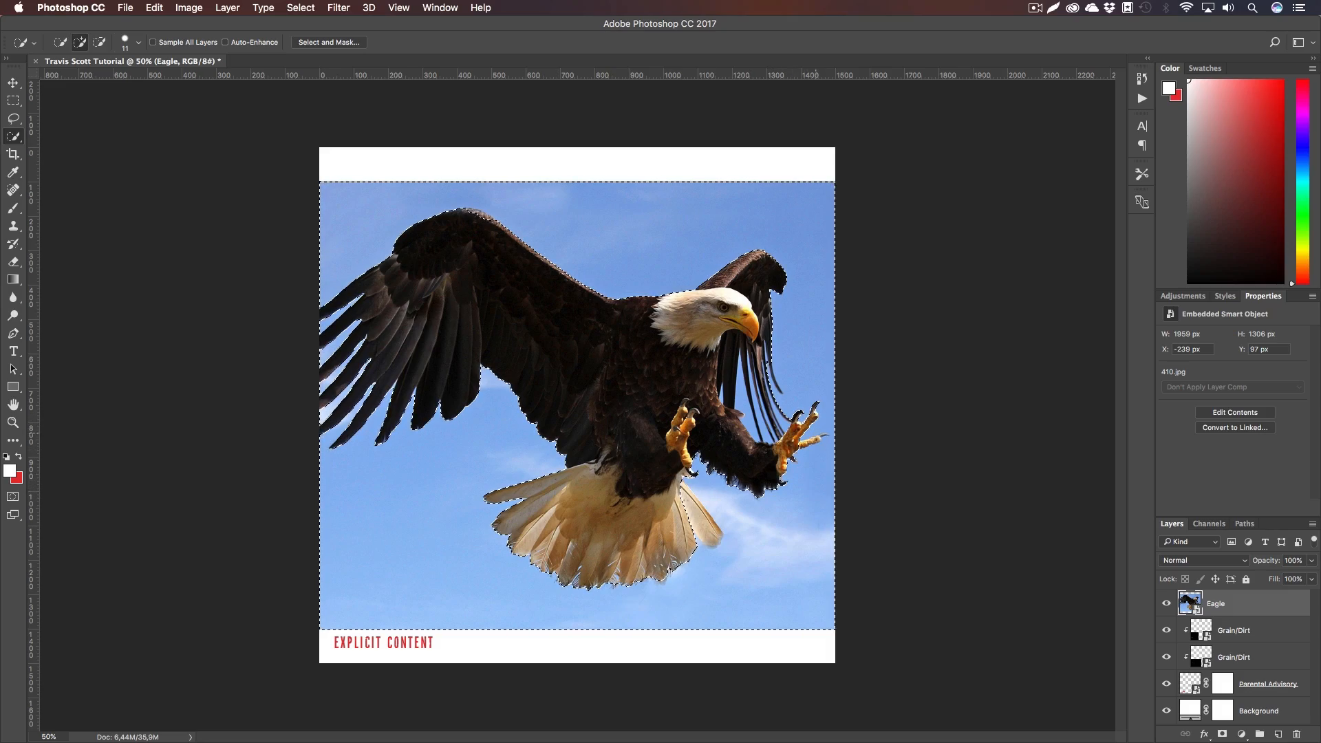
Refine the sky selection around the eagle's outer right tail feathers with the Quick Selection tool
key("z")
mouse_move(716, 525)
left_mouse_down()
mouse_move(852, 528)
mouse_move(709, 517)
left_mouse_up()
key("w")
mouse_move(758, 474)
left_mouse_down()
mouse_move(743, 430)
mouse_move(677, 364)
left_mouse_up()
Try to trace the eagle's extended lower claw with the Lasso tool to correct the selection
key("h")
mouse_move(855, 457)
left_mouse_down()
mouse_move(836, 449)
mouse_move(860, 480)
left_mouse_up()
key("z")
key("shift+l")
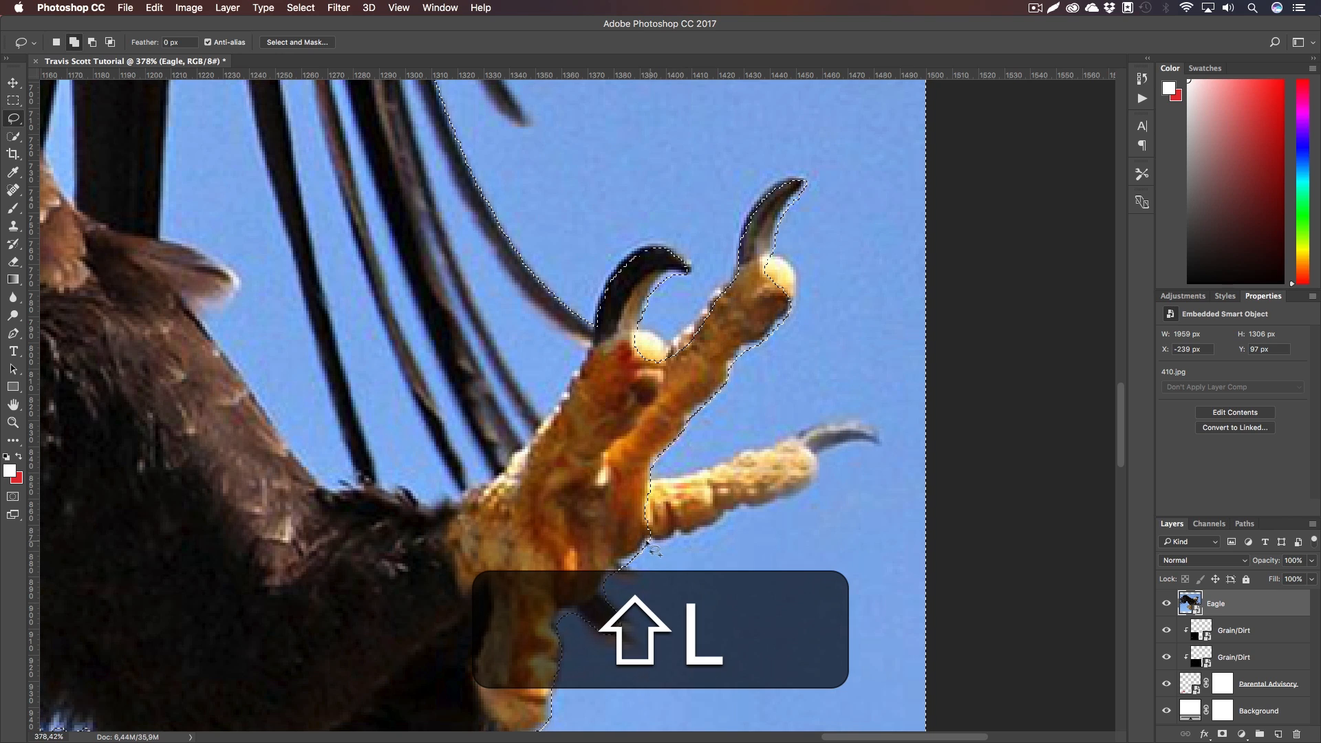
left_click_drag(649, 542, 670, 538)
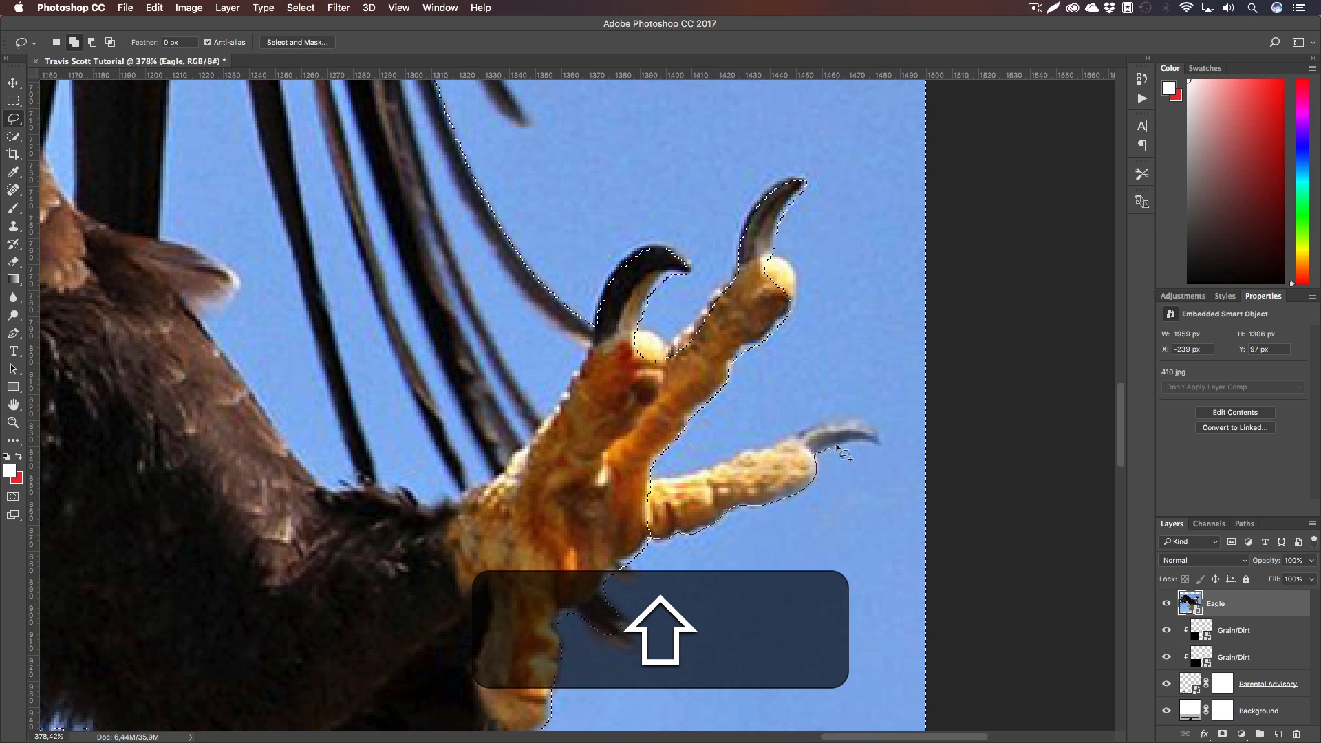
mouse_move(849, 425)
left_mouse_down()
mouse_move(730, 463)
mouse_move(620, 482)
mouse_move(603, 503)
left_mouse_up()
key("super+z")
Add a layer mask to the Eagle layer from the current sky selection
key("z")
mouse_move(601, 506)
left_mouse_down()
mouse_move(566, 525)
mouse_move(614, 518)
left_mouse_up()
key("h")
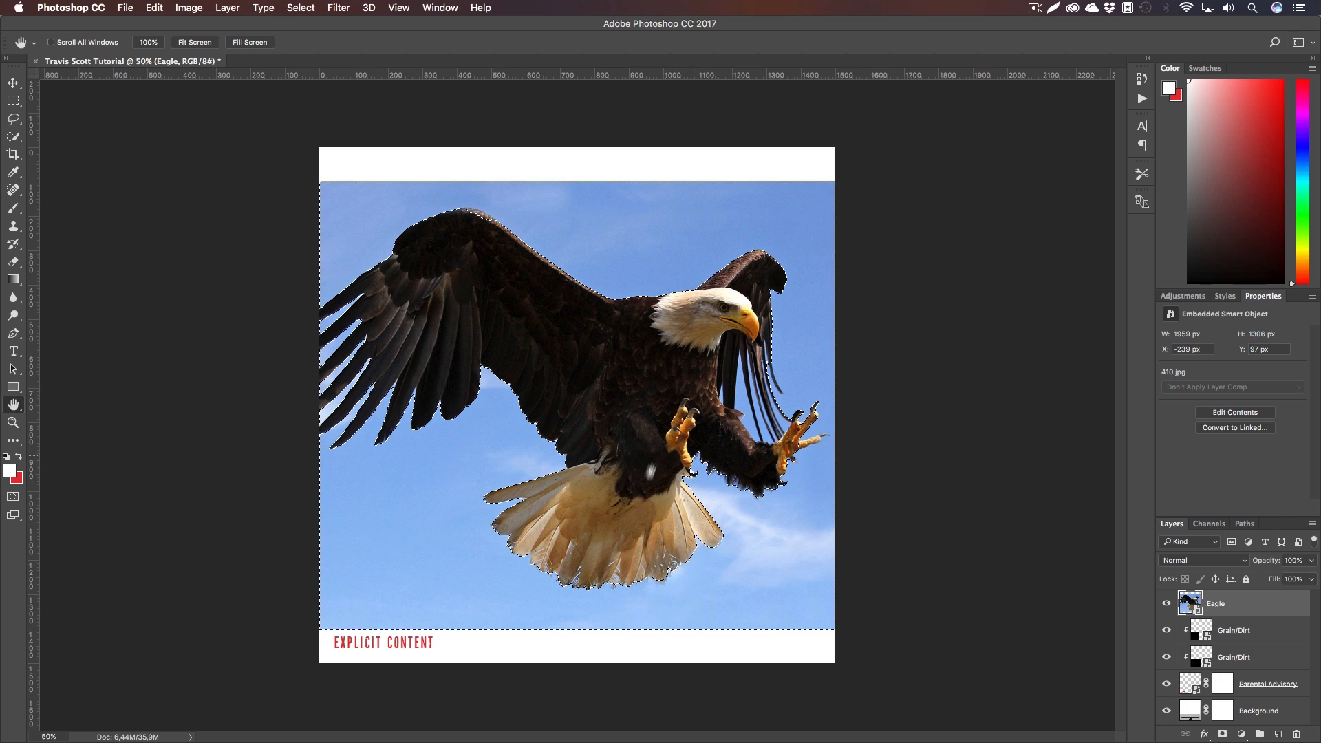
left_click(1224, 735, "alt")
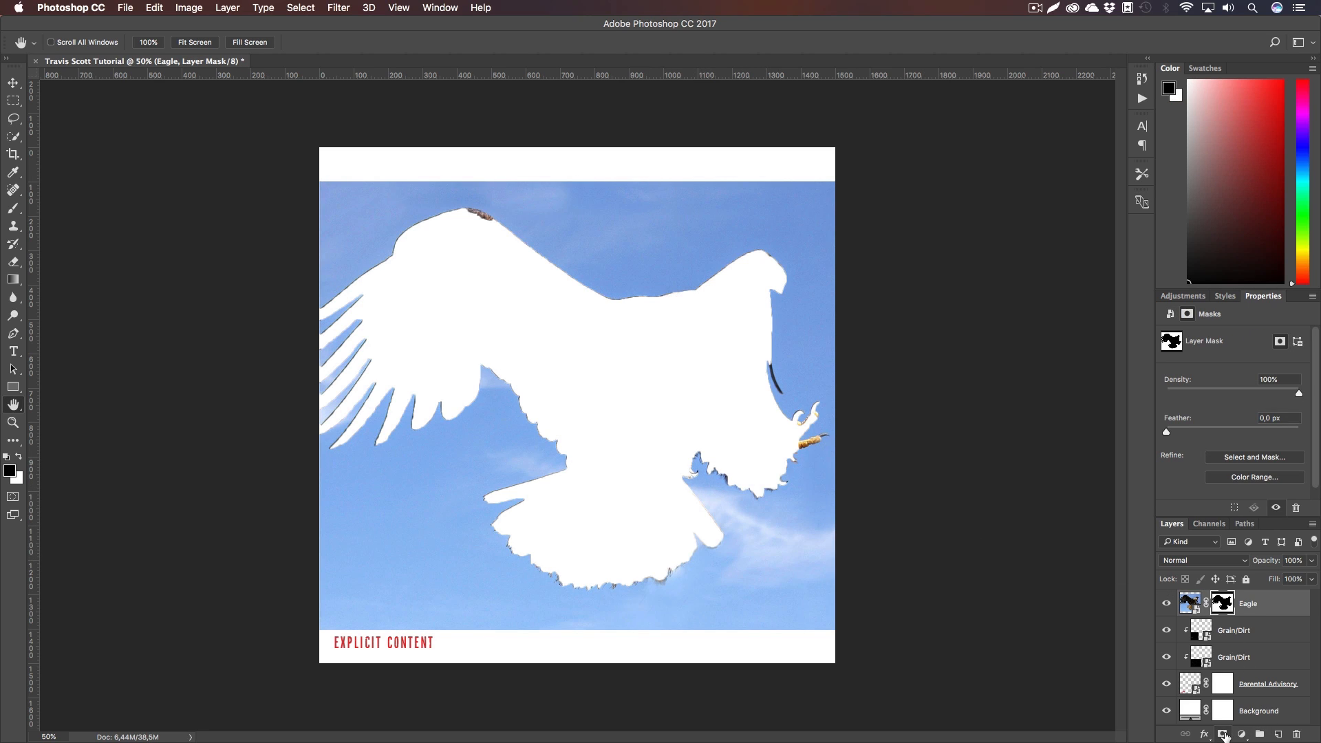
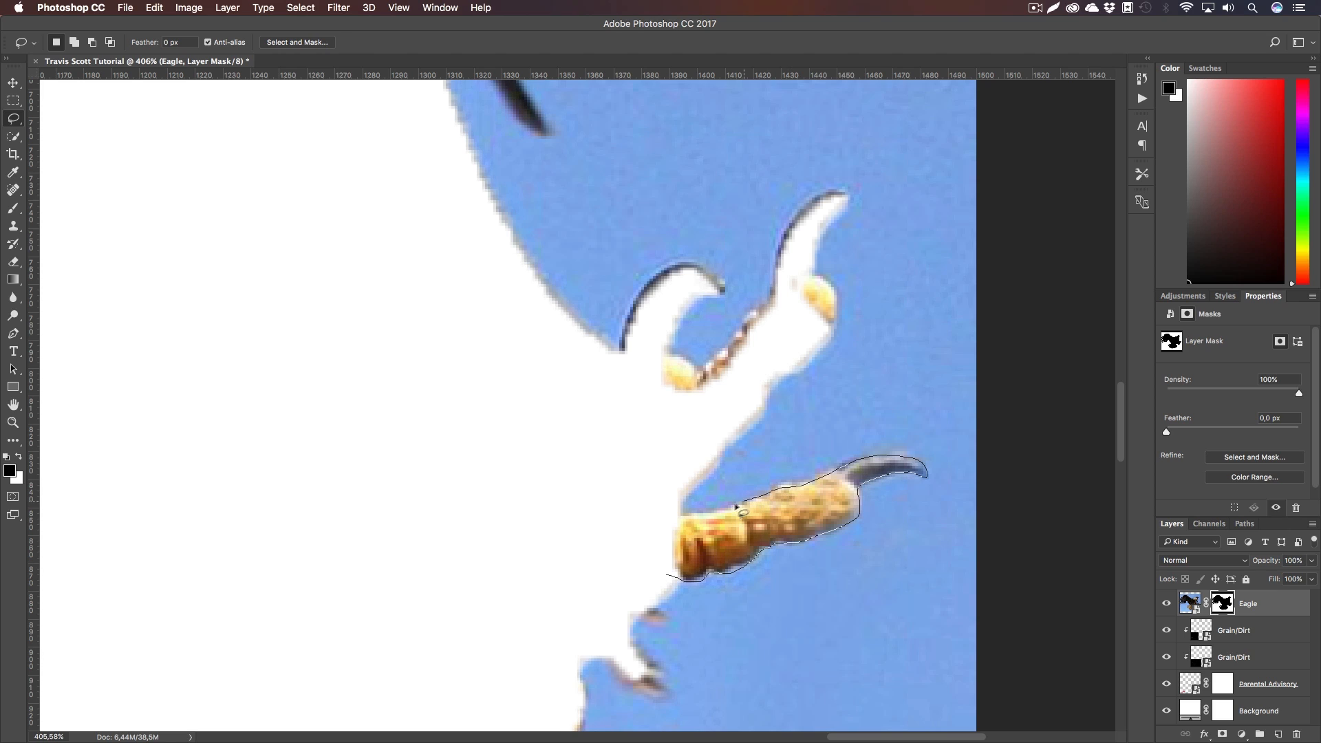
Lasso the eagle's extended lower claw and paint that selection black on the Eagle layer mask with an 81 px brush, clearing the selection when done
left_click_drag(626, 564, 627, 564)
key("b")
right_click(657, 544)
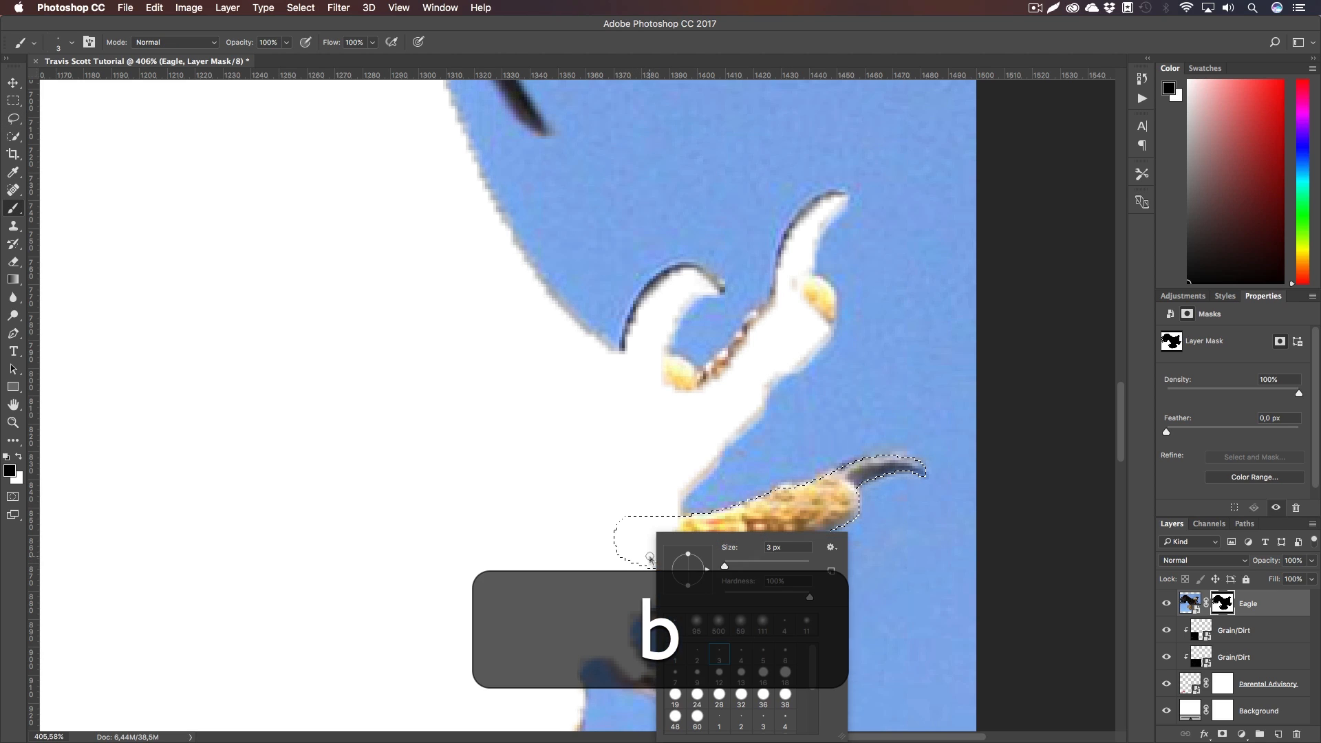
left_click_drag(768, 569, 758, 568)
mouse_move(590, 463)
left_mouse_down()
mouse_move(688, 500)
mouse_move(820, 473)
mouse_move(885, 427)
left_mouse_up()
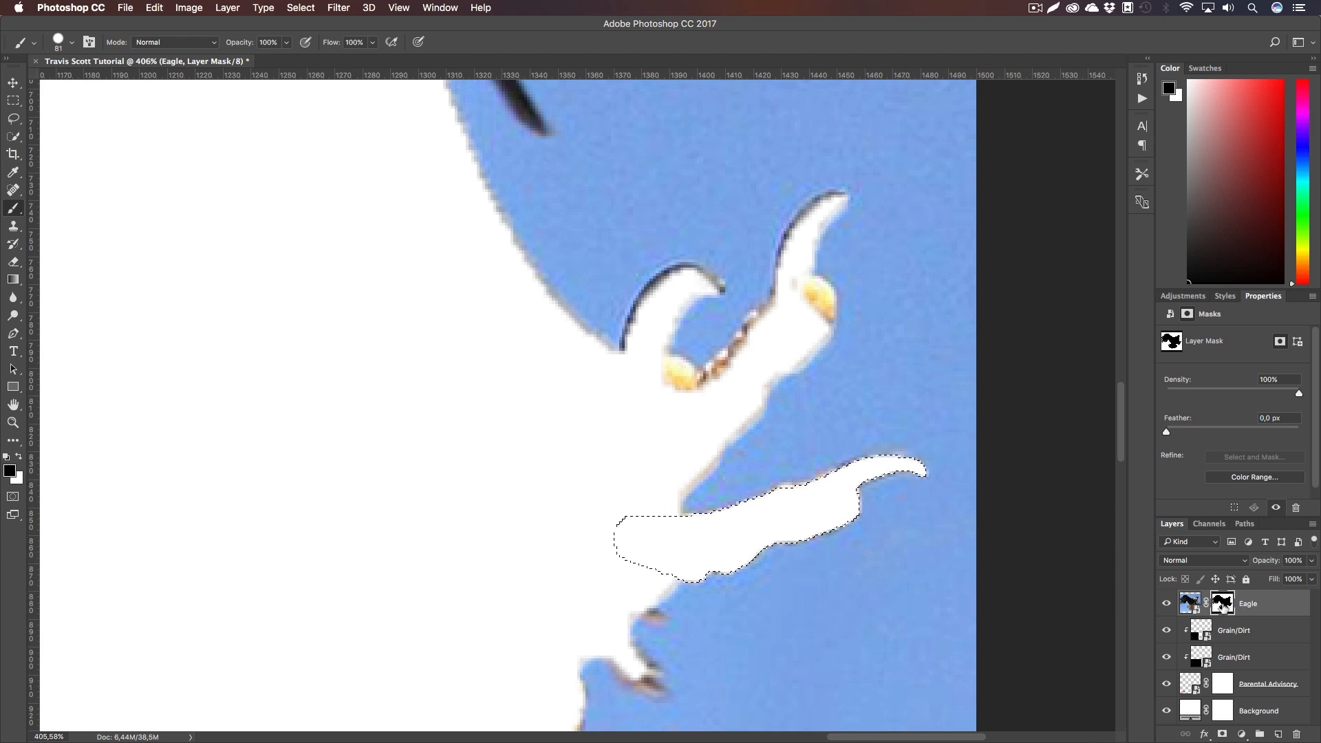
key("m")
left_click(607, 463)
Lasso the leftover yellow toe areas below the two upper claws, paint them black on the mask, and deselect
scroll(617, 459, "up", 3)
key("l")
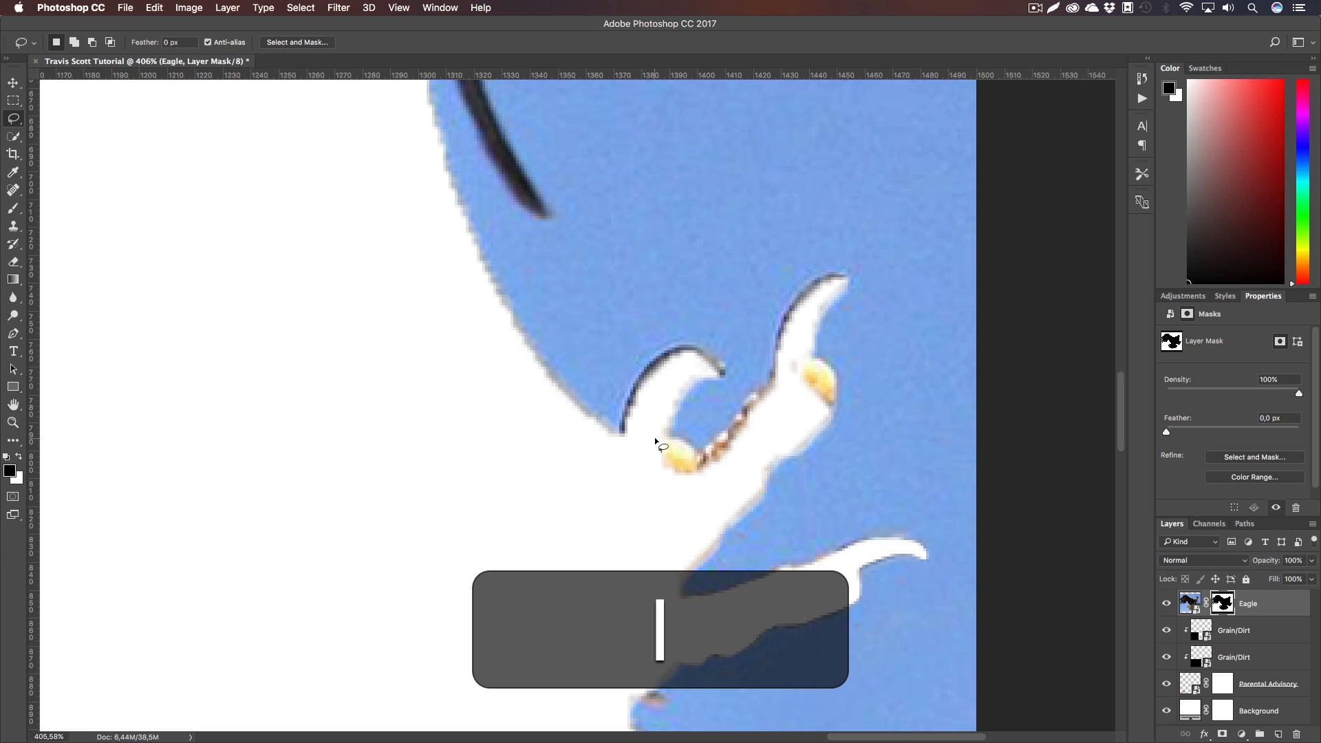
left_click_drag(654, 438, 679, 439)
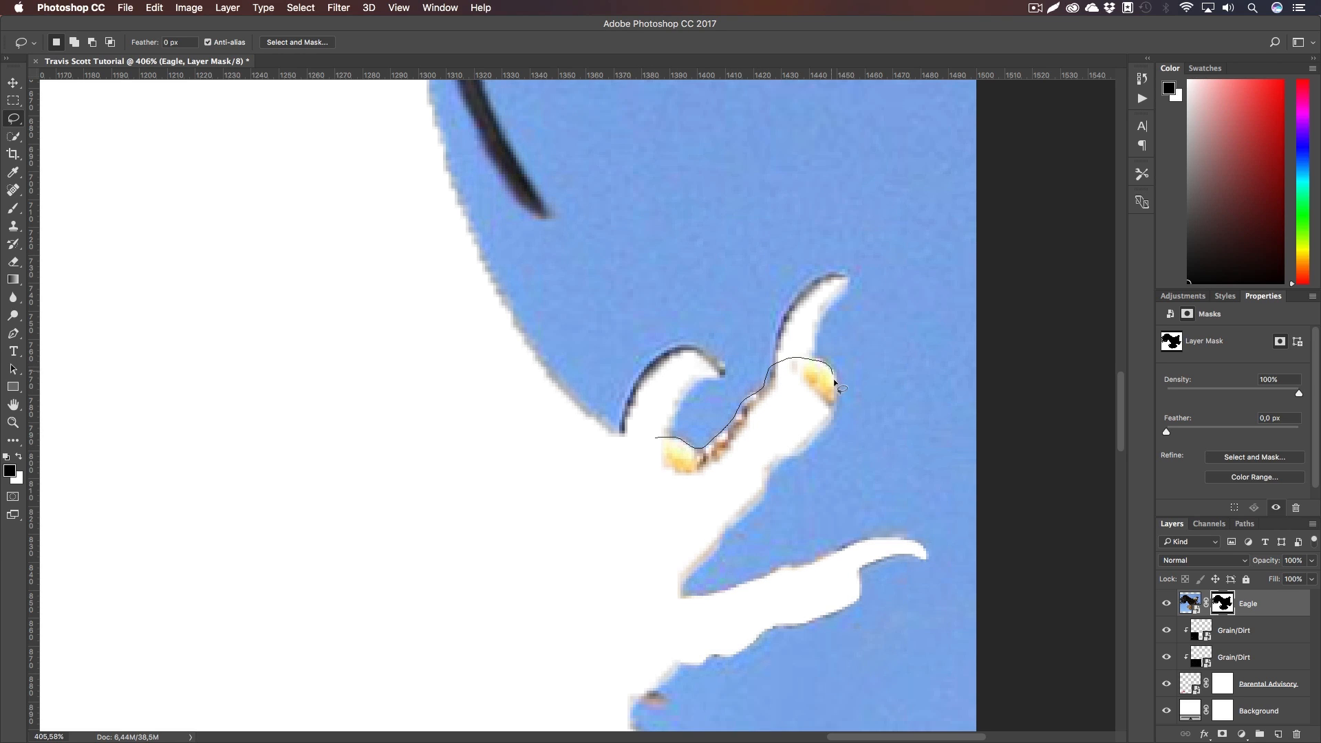
left_click_drag(821, 425, 683, 508)
key("b")
left_click_drag(680, 455, 794, 320)
key("m")
key("super+d")
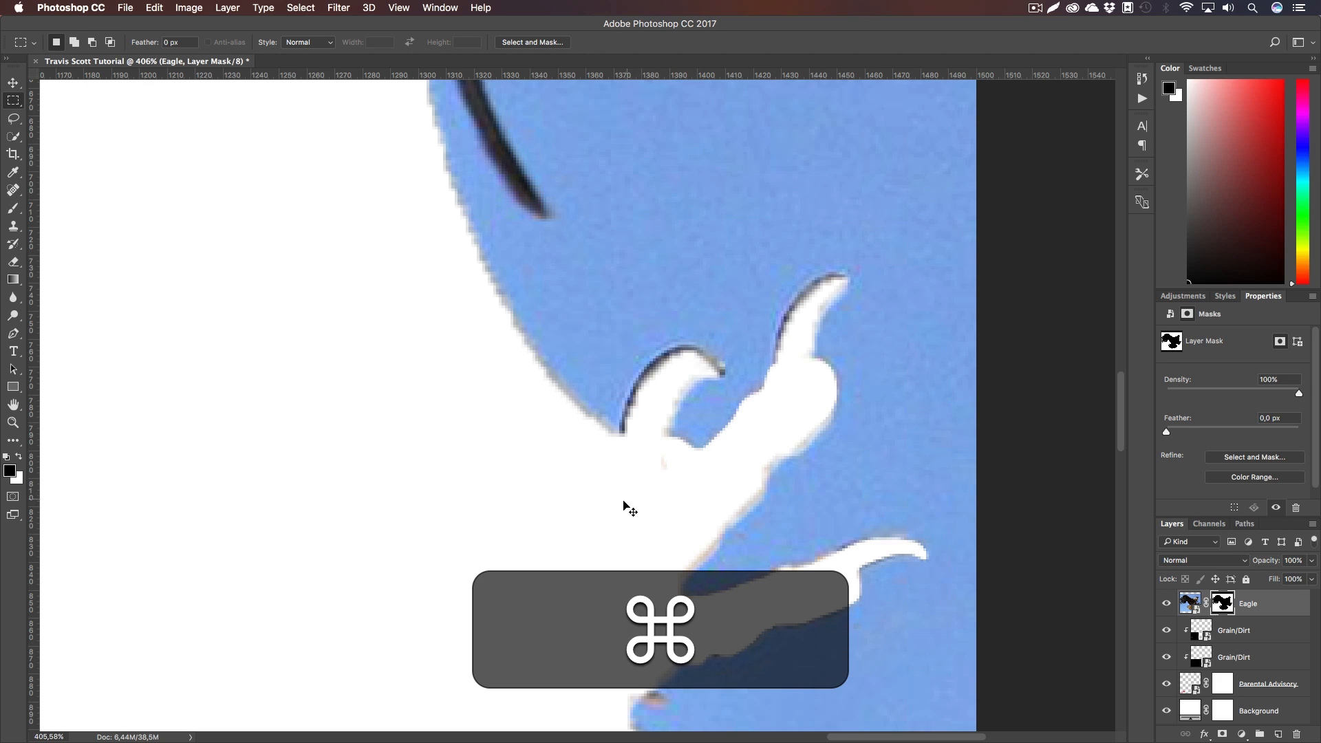
Outline the thin dark hanging feather of the right wing with the Lasso tool, paint it black on the mask, and deselect
key("super+1")
key("h")
mouse_move(513, 530)
left_mouse_down()
mouse_move(722, 401)
mouse_move(675, 463)
mouse_move(781, 451)
mouse_move(766, 451)
left_mouse_up()
key("z")
key("l")
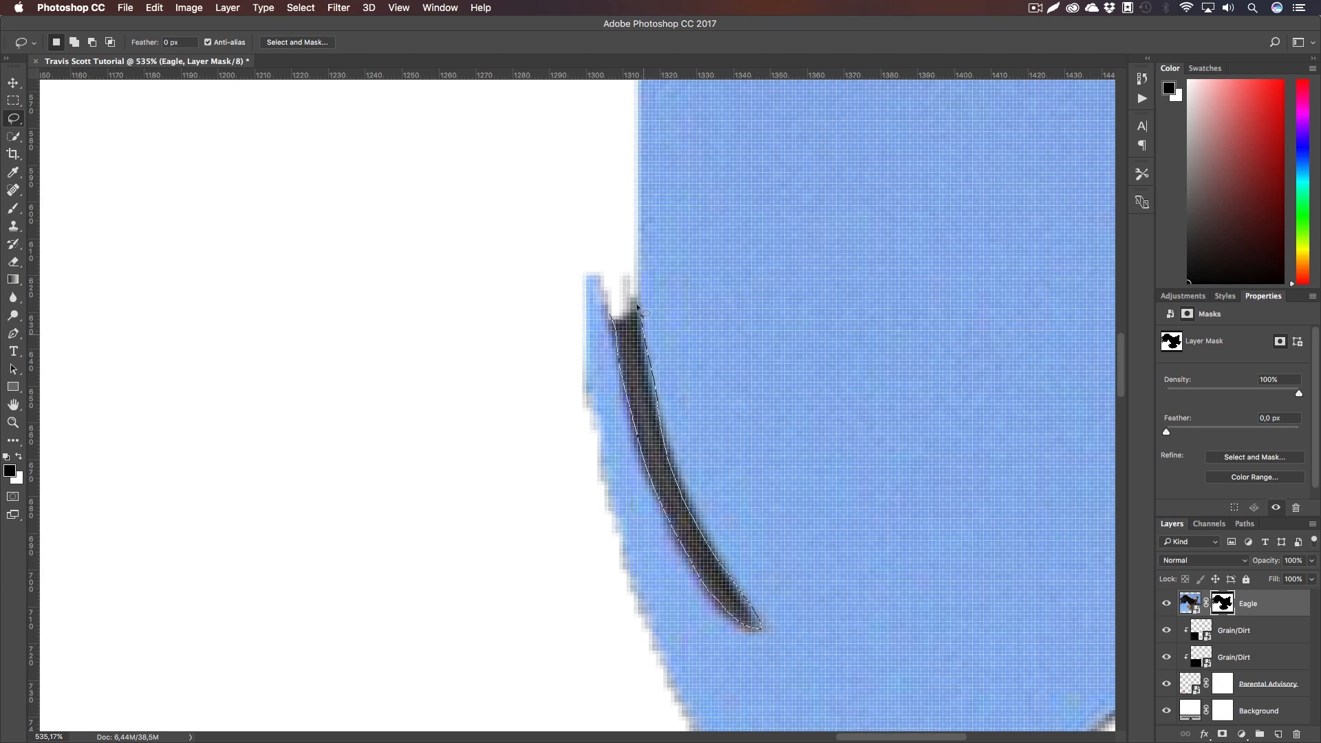
key("b")
left_click_drag(619, 295, 737, 560)
key("n")
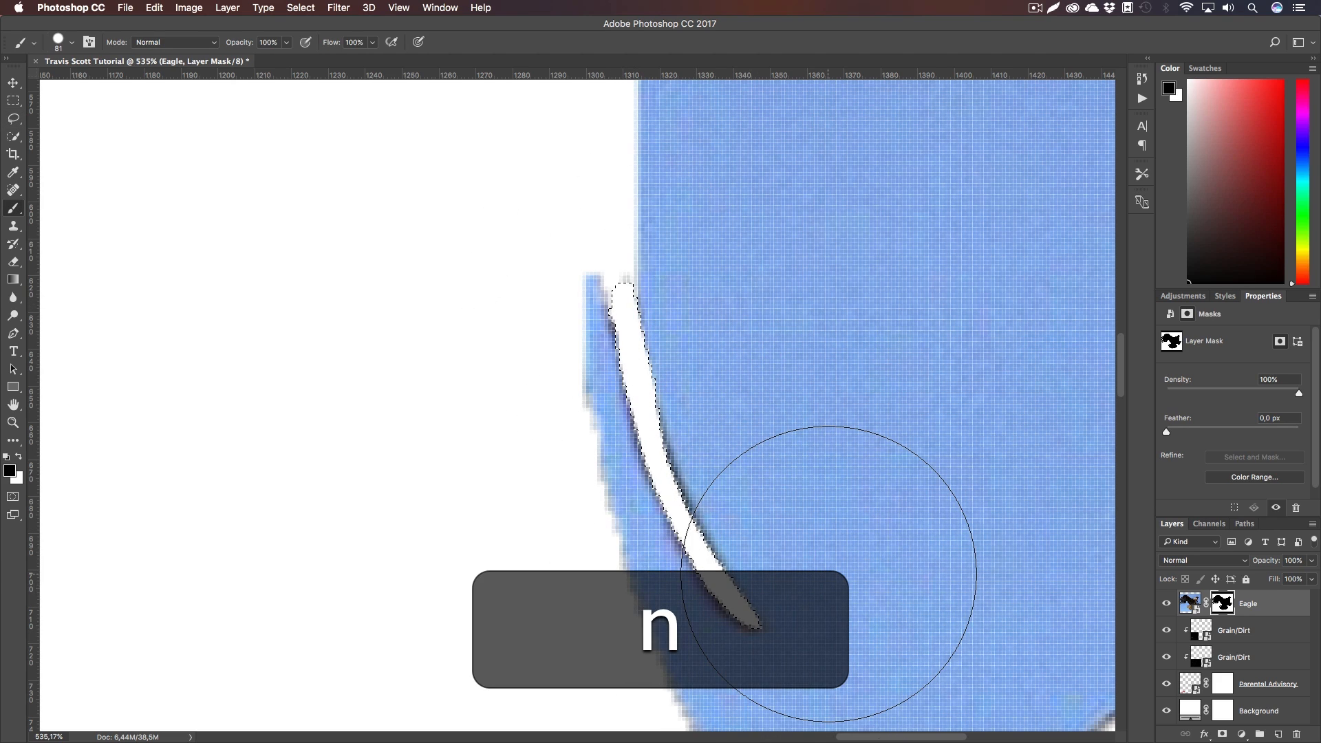
key("m")
left_click(827, 568)
Lasso the leftover brown patch along the top edge of the left wing, paint it black on the mask, and deselect
key("super+1")
key("z")
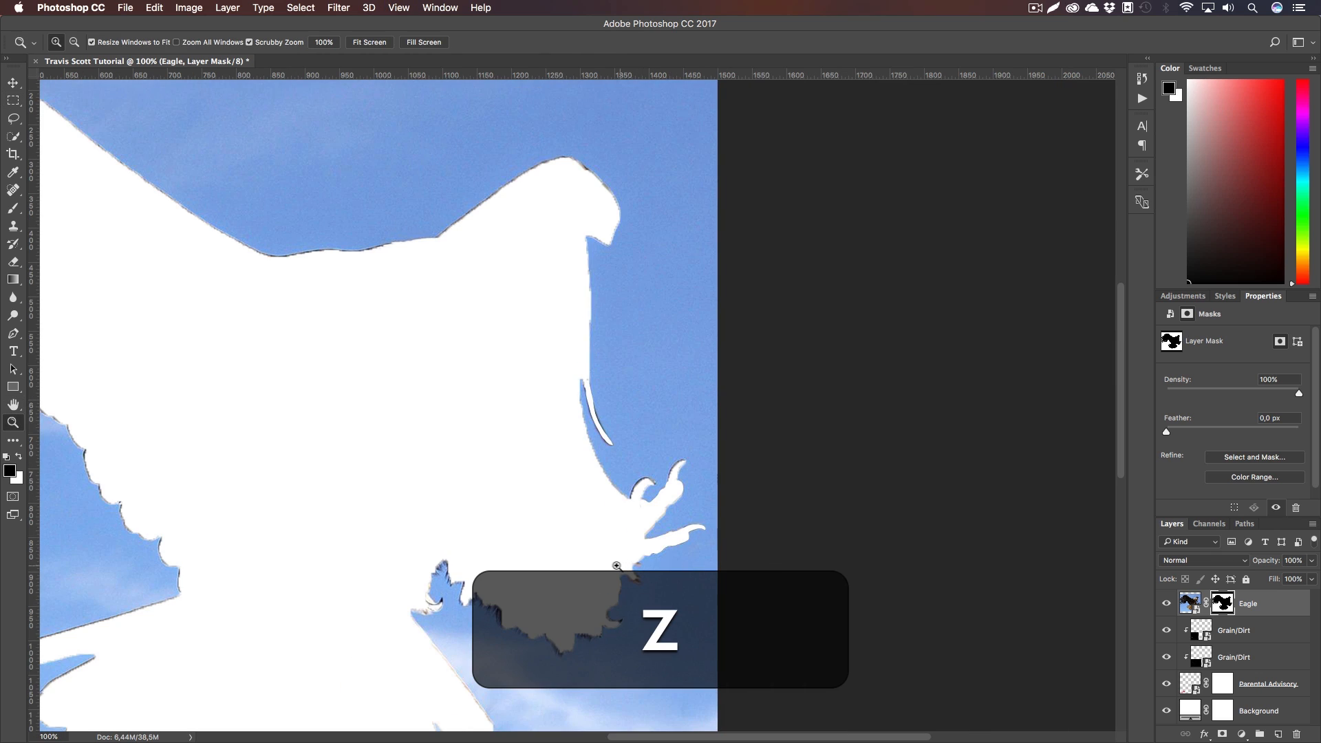
left_click_drag(752, 551, 568, 559)
left_click(568, 560)
key("h")
left_click_drag(645, 472, 648, 538)
key("z")
mouse_move(475, 292)
left_mouse_down()
mouse_move(569, 286)
mouse_move(597, 374)
mouse_move(608, 349)
left_mouse_up()
key("l")
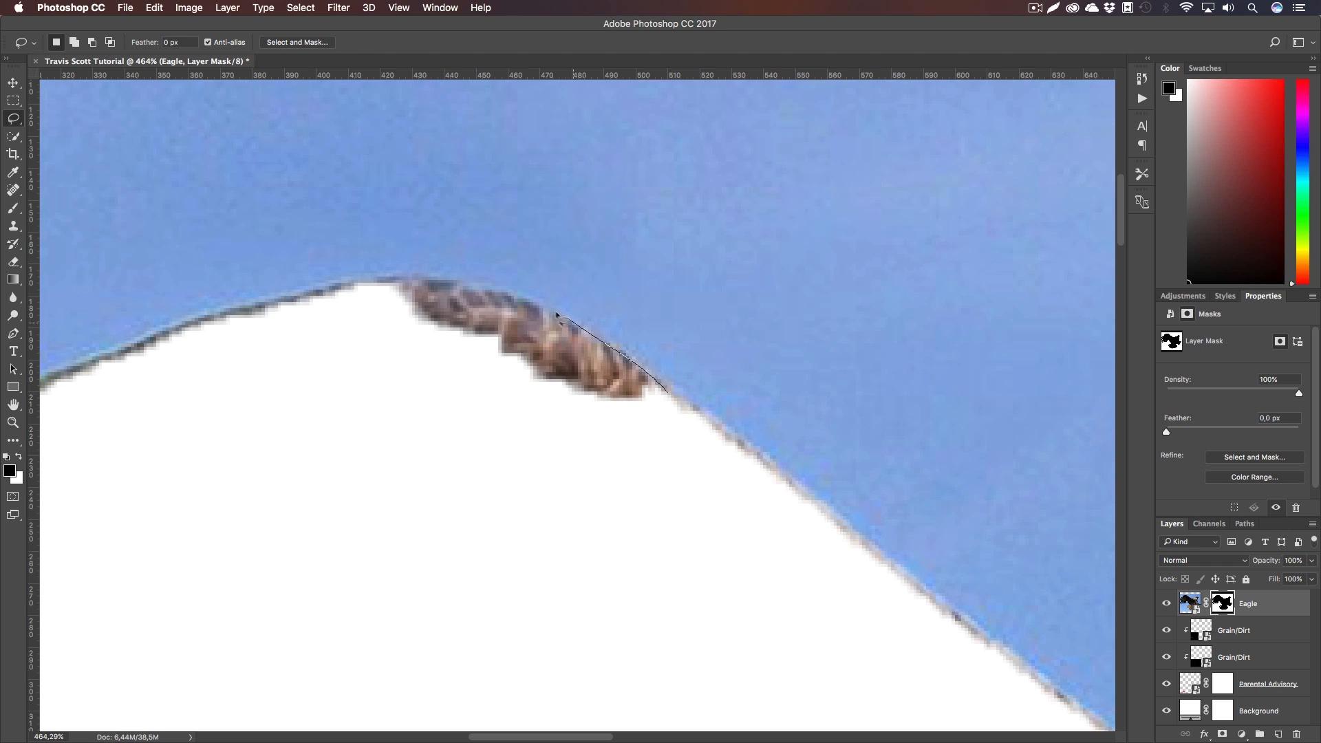
left_click_drag(370, 311, 687, 548)
key("b")
left_click_drag(678, 465, 344, 292)
key("n")
key("super+1")
key("m")
left_click(530, 585)
Invert the Eagle layer mask and paint out the thin horizontal line above the eagle
key("h")
left_click_drag(735, 639, 620, 409)
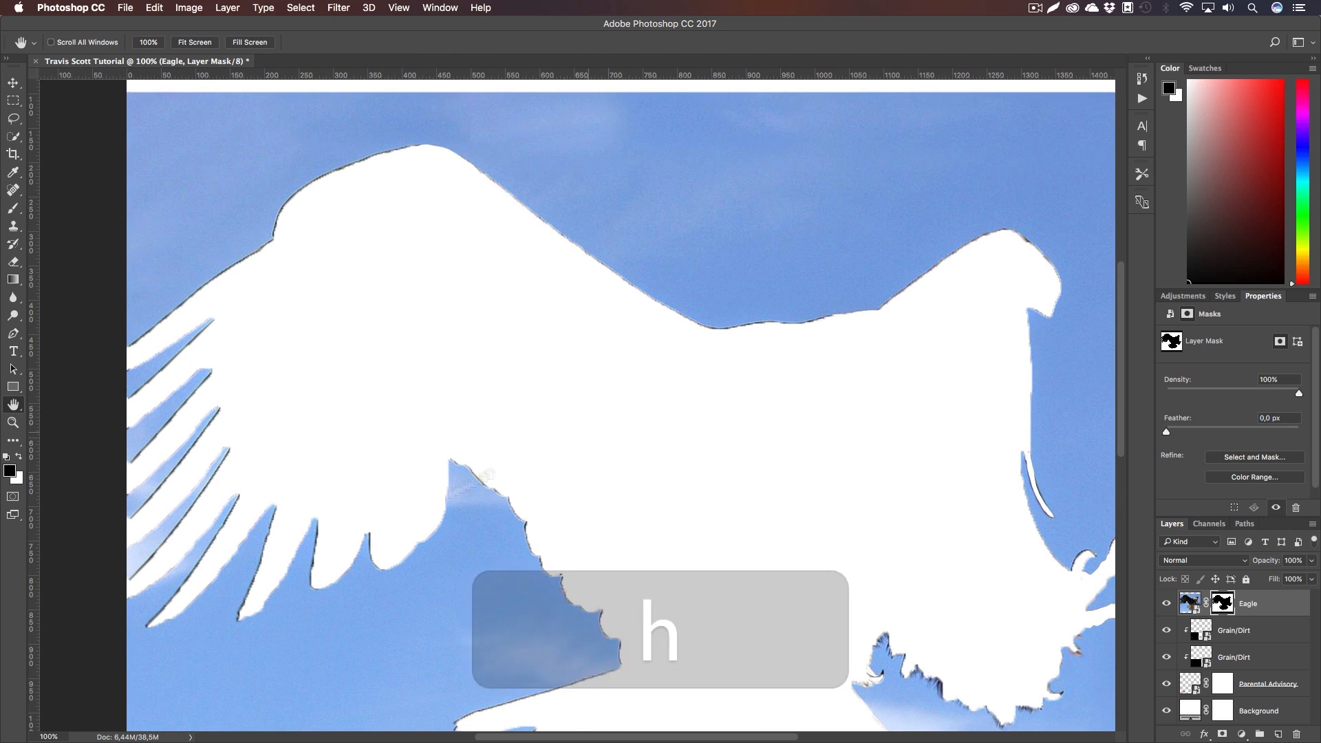
left_click_drag(270, 606, 387, 542)
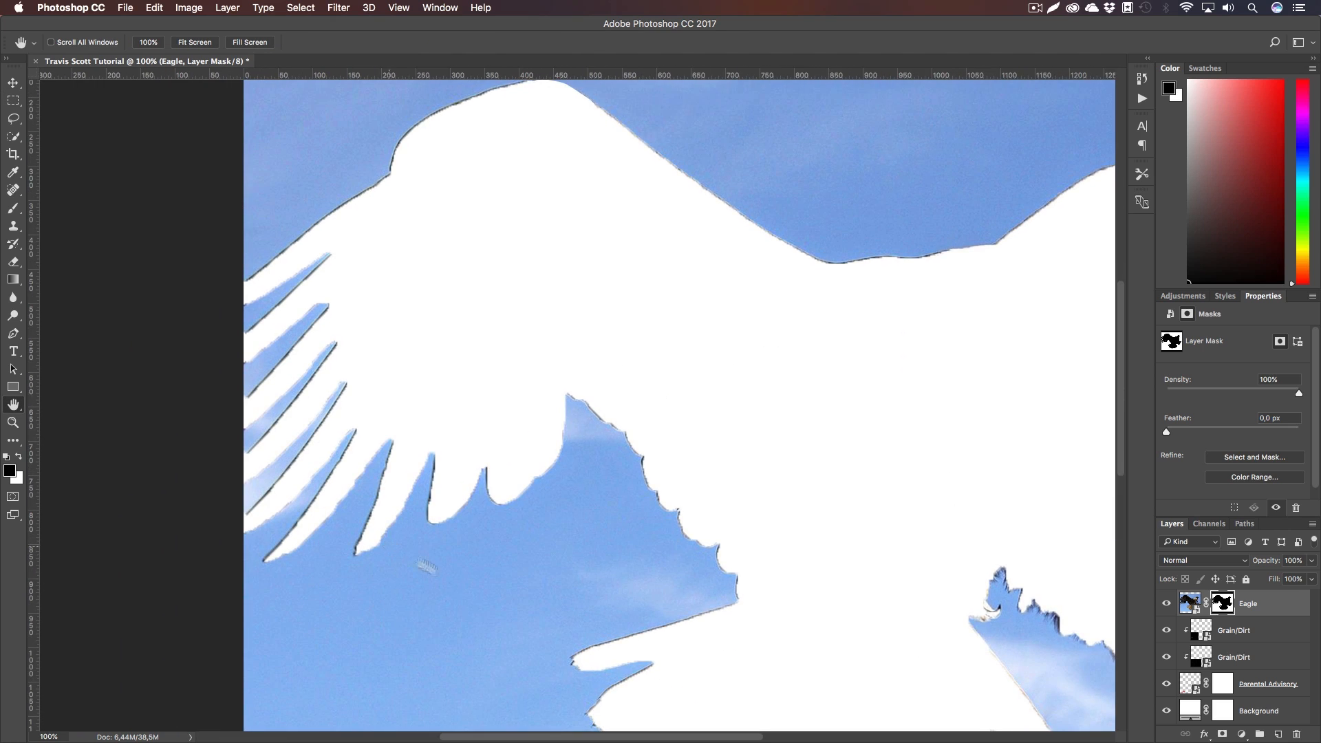
scroll(482, 559, "down", 5)
scroll(482, 559, "right", 8)
key("z")
left_click_drag(661, 600, 610, 593)
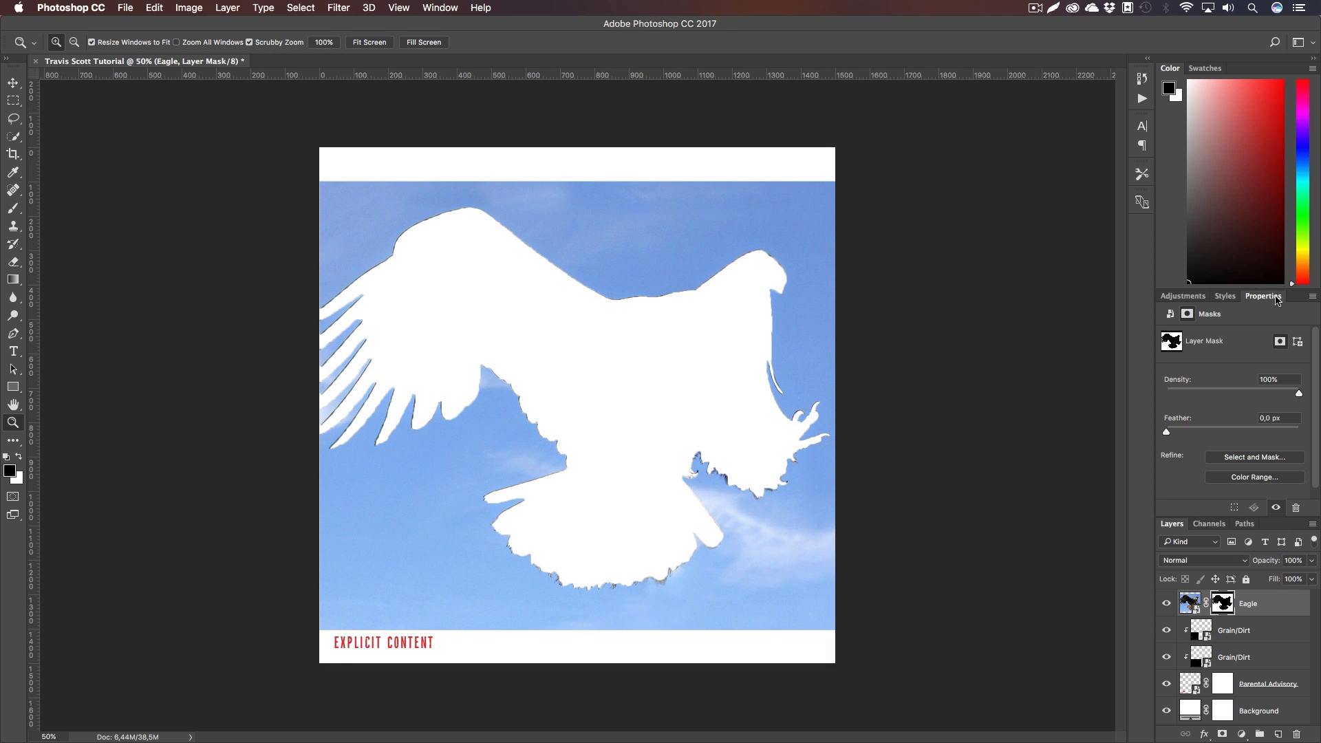
left_click(453, 8)
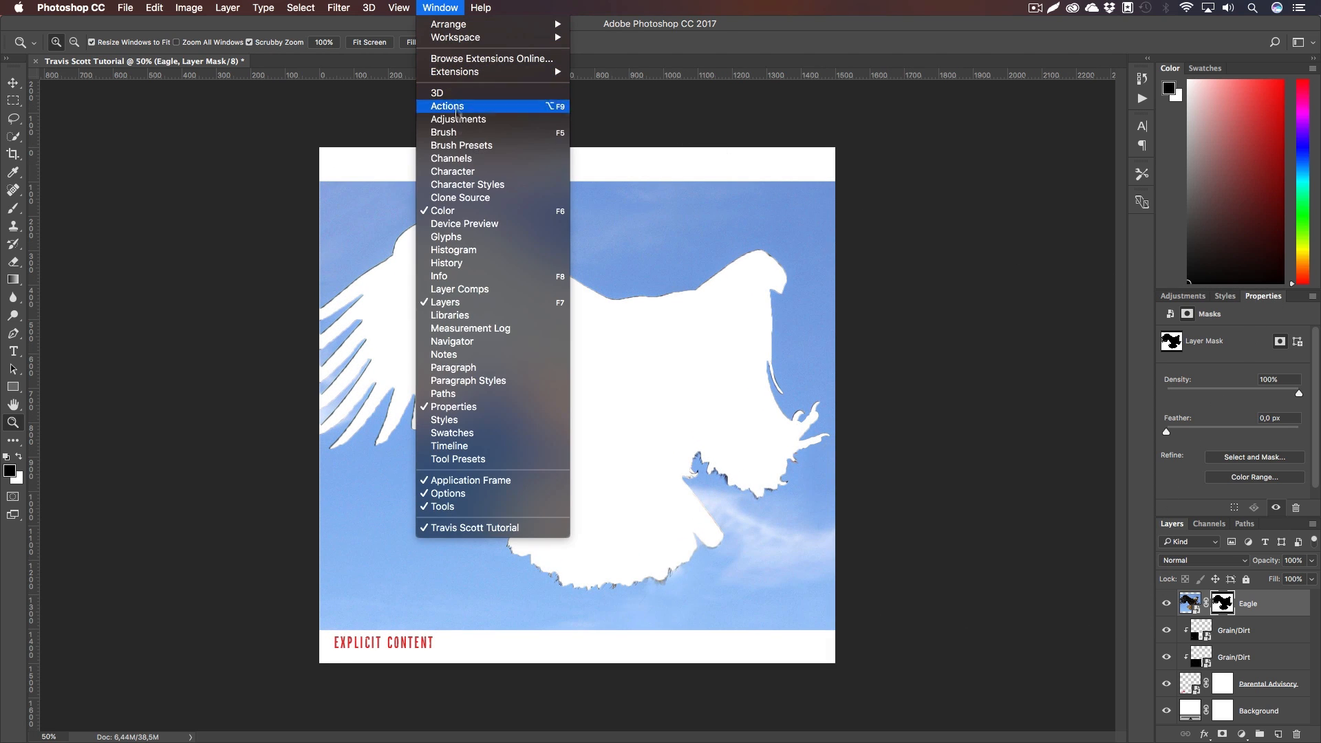
left_click(1143, 393)
left_click_drag(1313, 408, 1314, 487)
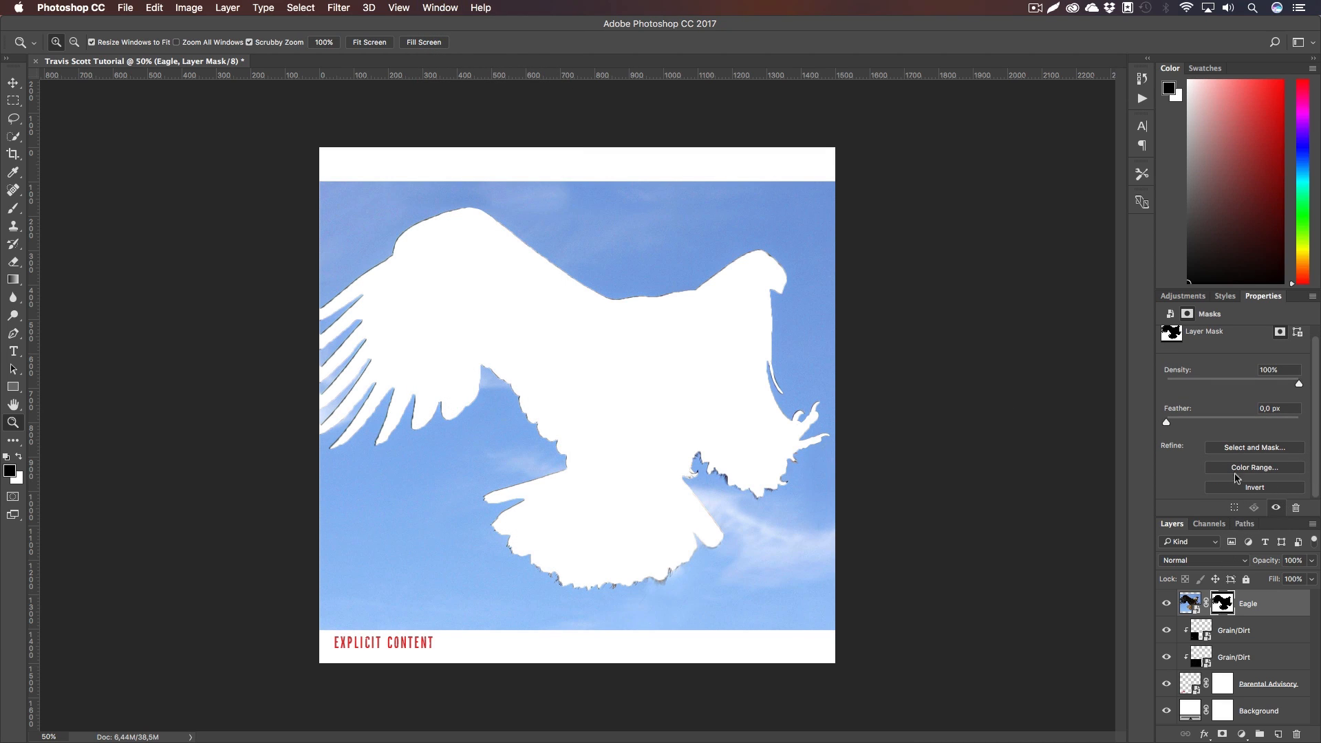
left_click(1253, 489)
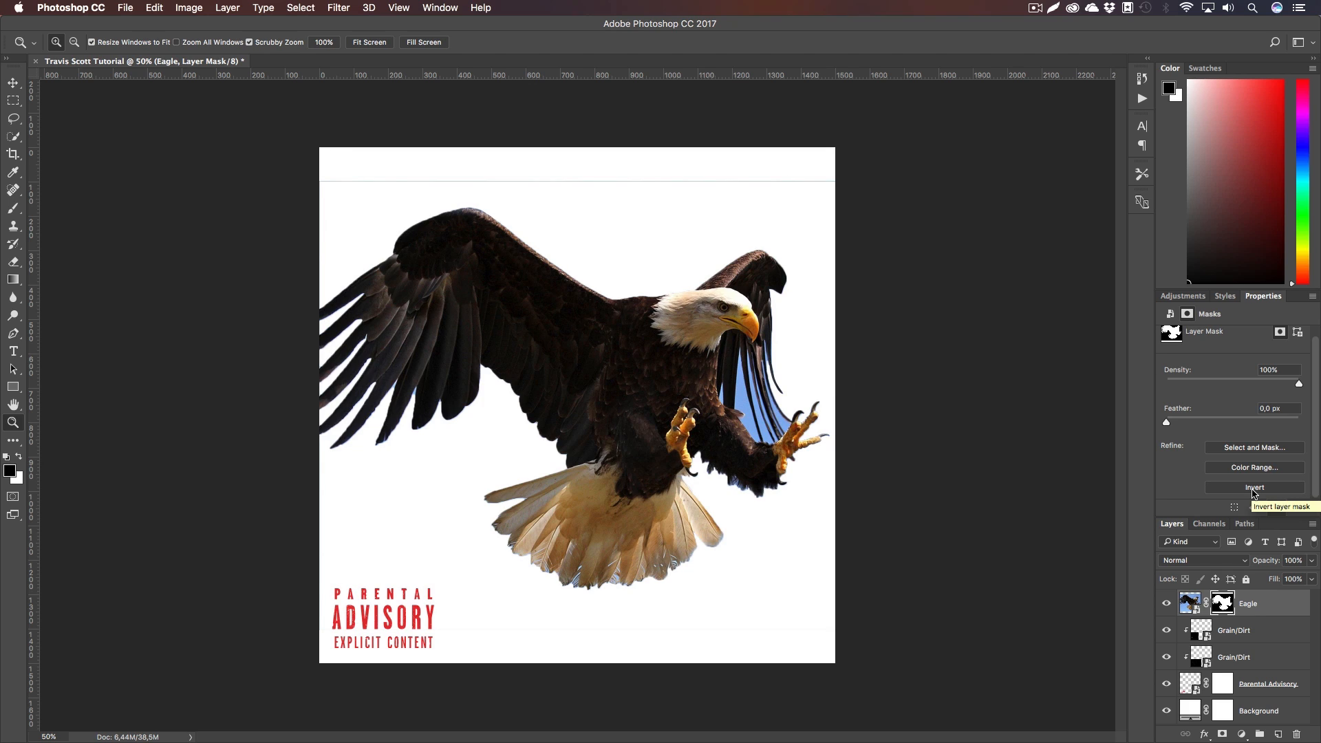
key("b")
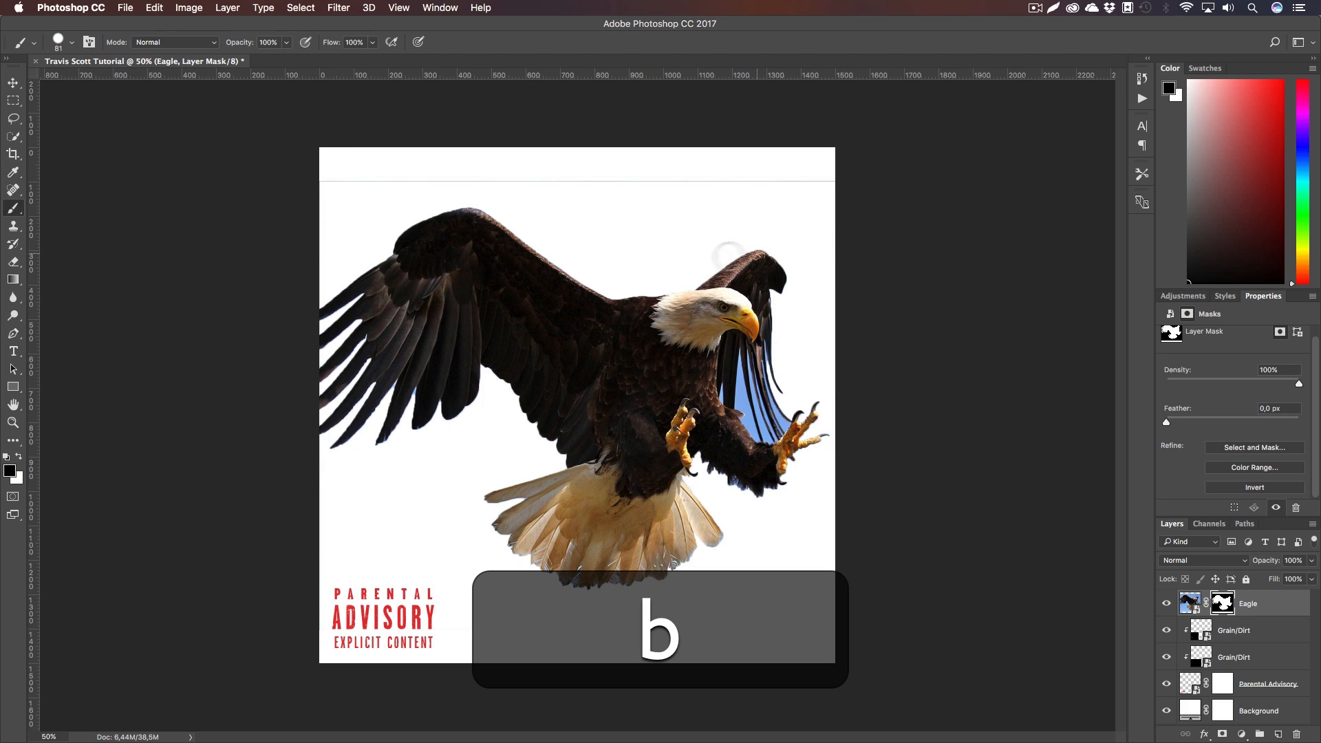
left_click_drag(835, 179, 278, 180)
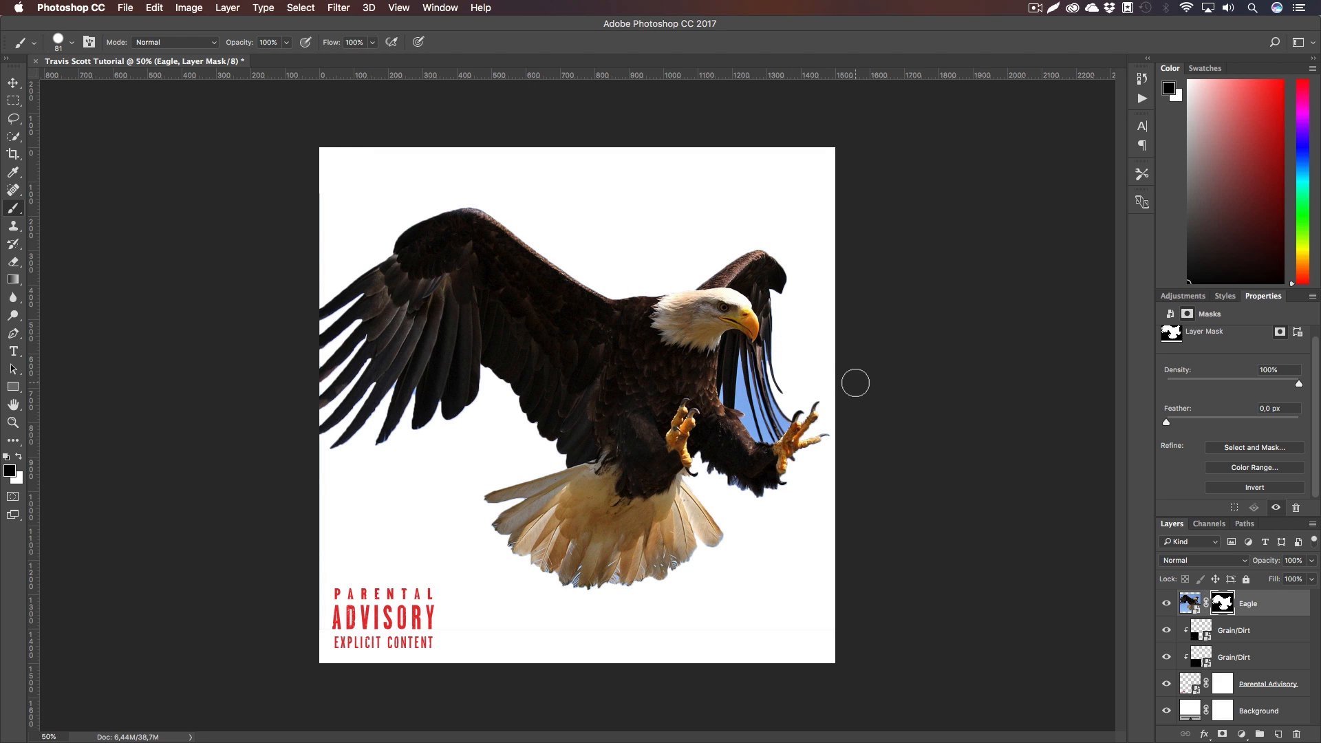
Select the widest blue gap between the right wing's feathers with Quick Selection, paint it out on the mask, and deselect
key("z")
left_click_drag(780, 385, 794, 408)
key("h")
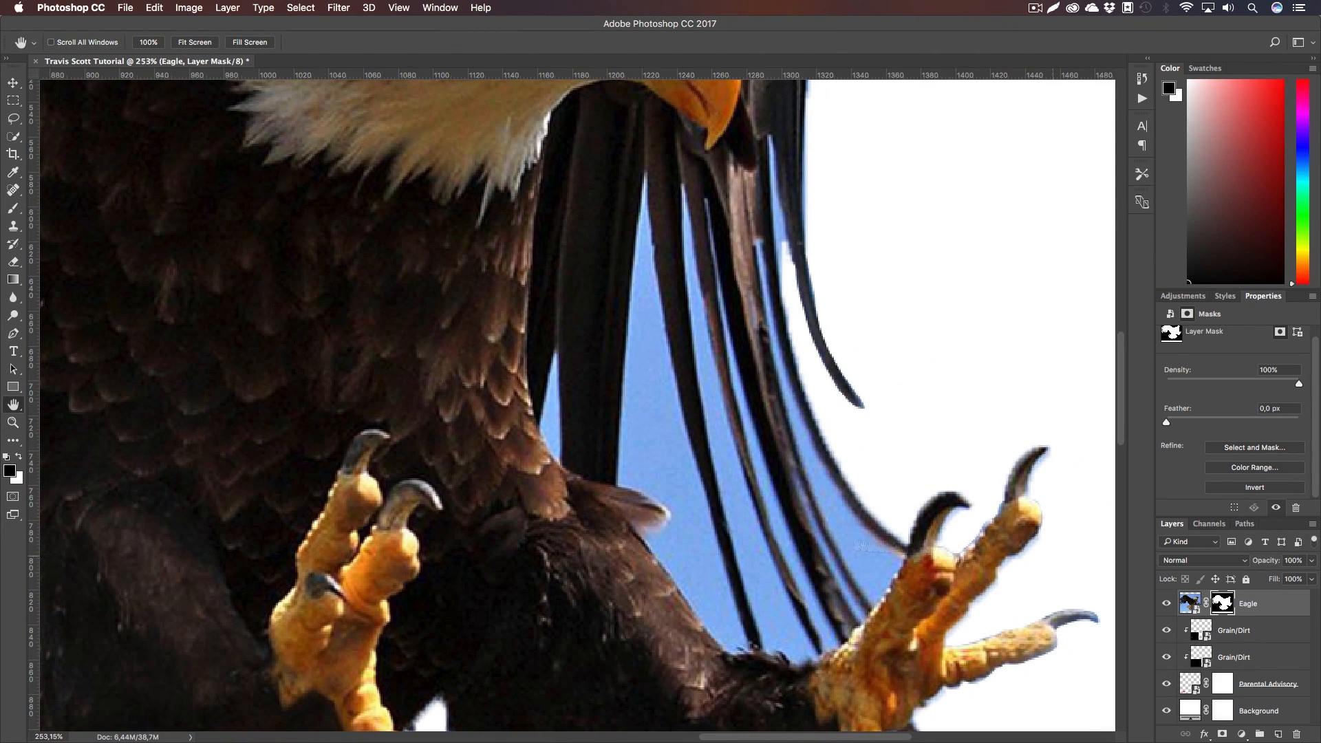
key("w")
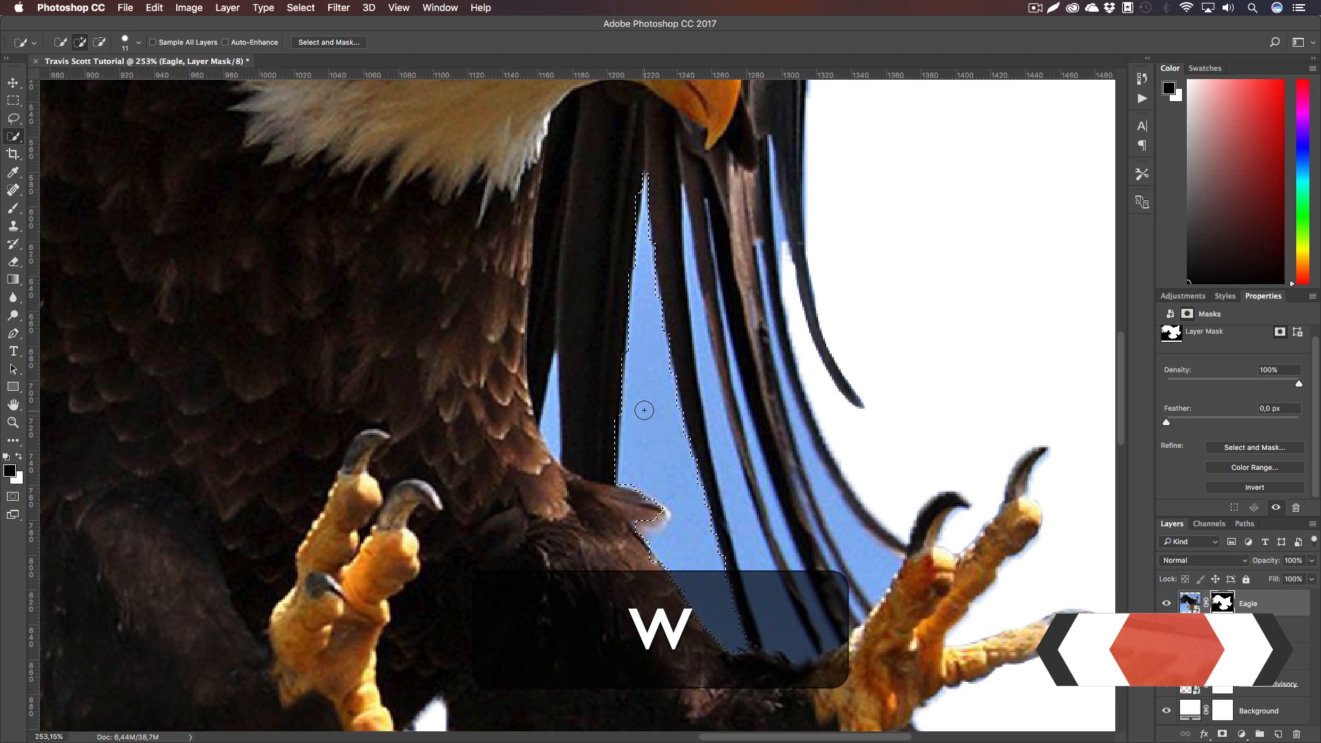
left_click(644, 409)
key("b")
mouse_move(643, 383)
left_mouse_down()
mouse_move(619, 294)
mouse_move(661, 496)
mouse_move(693, 571)
left_mouse_up()
key("m")
key("super+d")
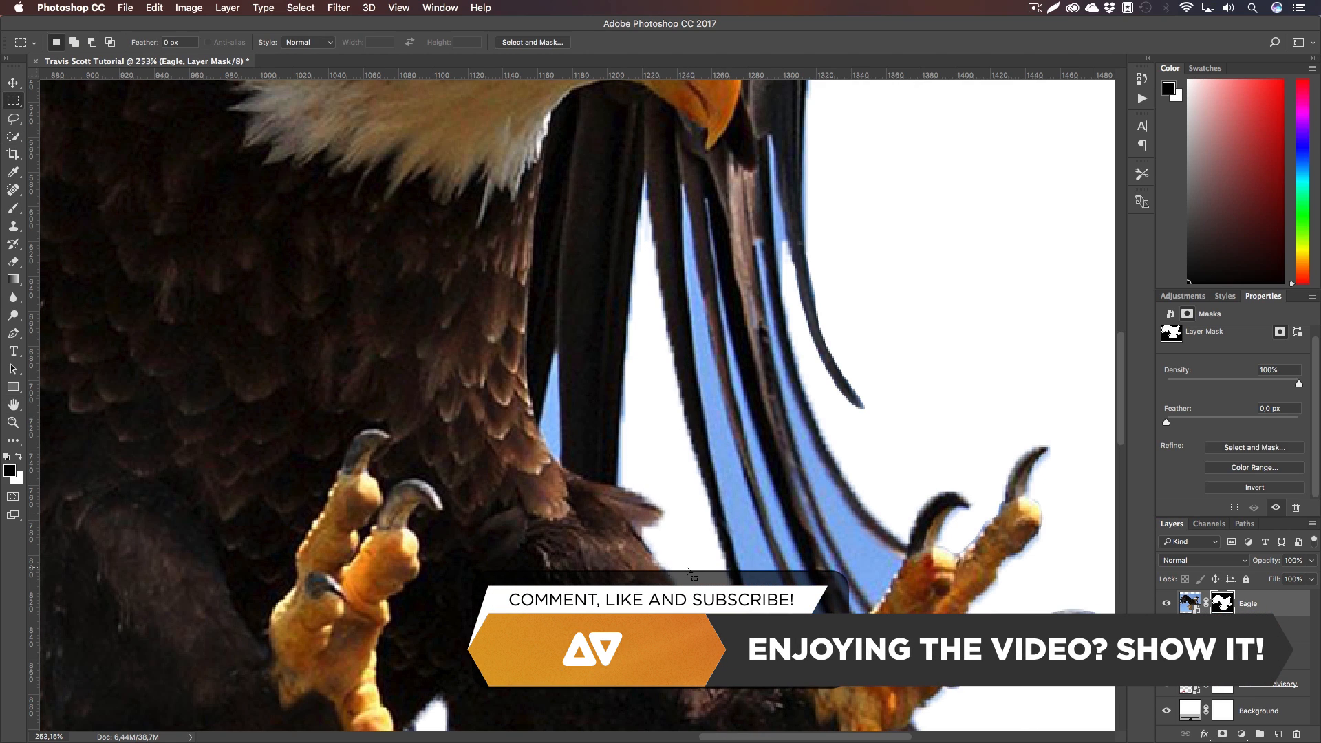
Select the next feather gap to the right, extend the selection to its upper tip with the Lasso, and paint it out on the mask
key("w")
left_click(728, 483)
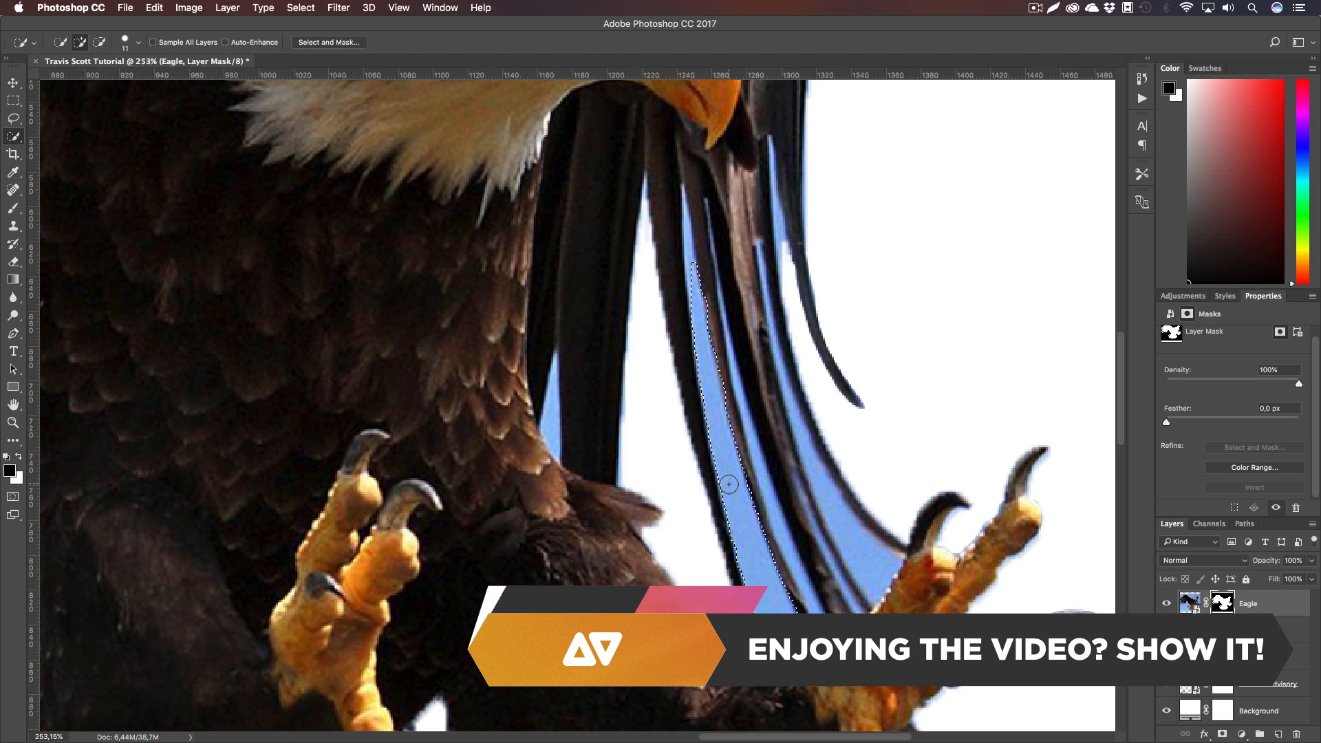
key("l")
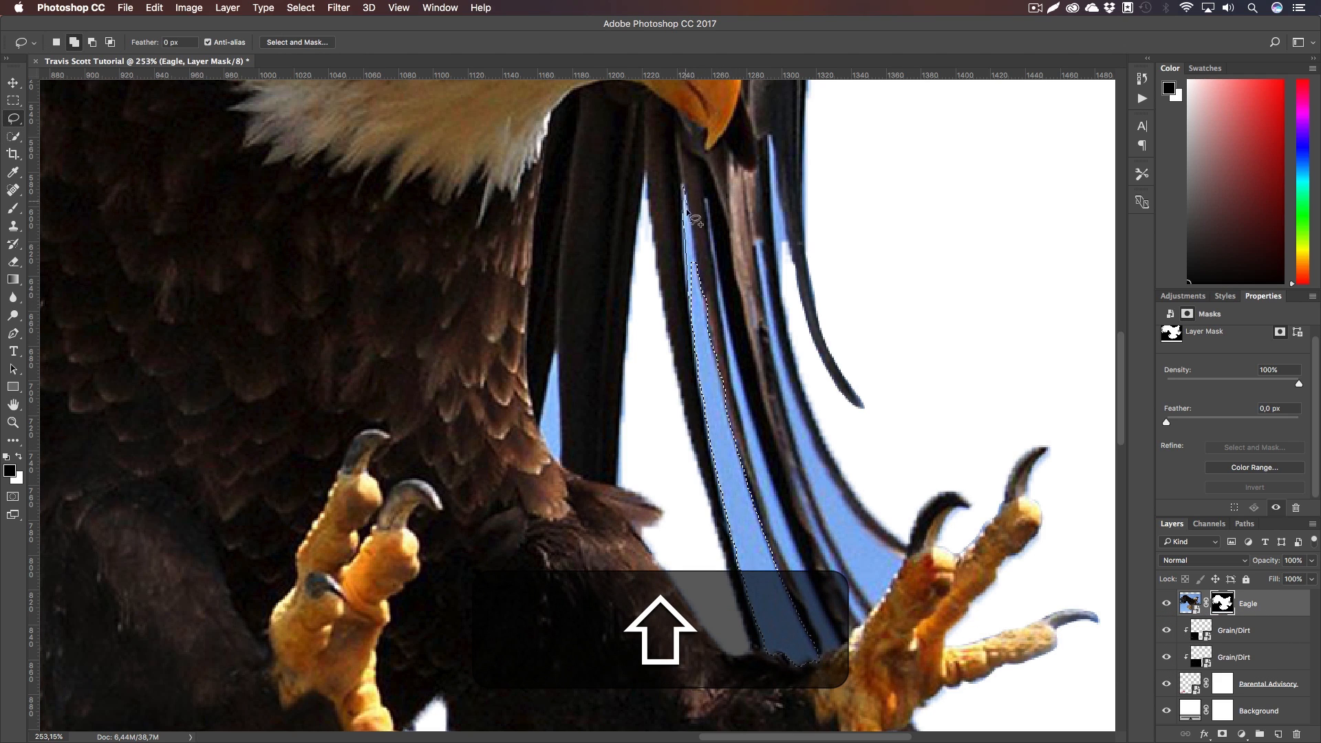
key("shift+b")
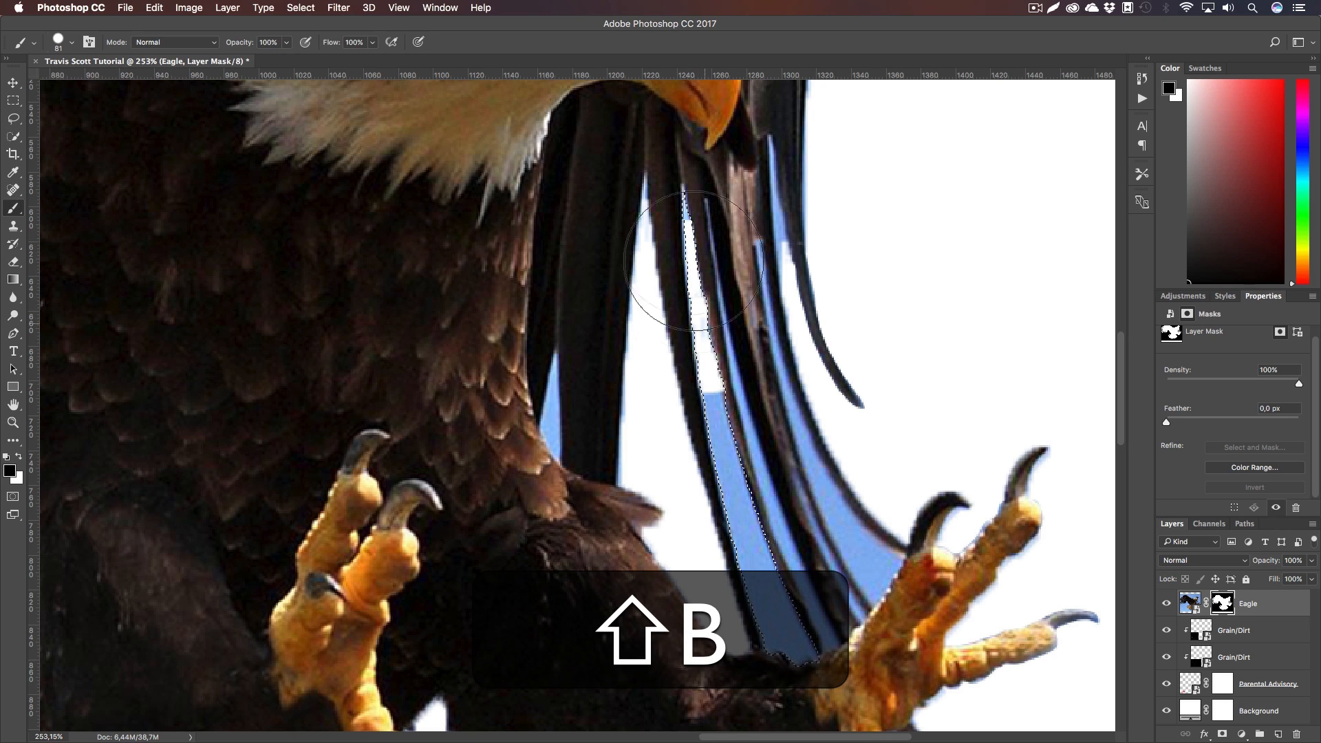
key("super+d")
key("m")
Select the outer feather gap beside the raised claw, extend it upward with the Lasso, paint it out on the mask, and deselect
key("w")
left_click_drag(809, 454, 869, 568)
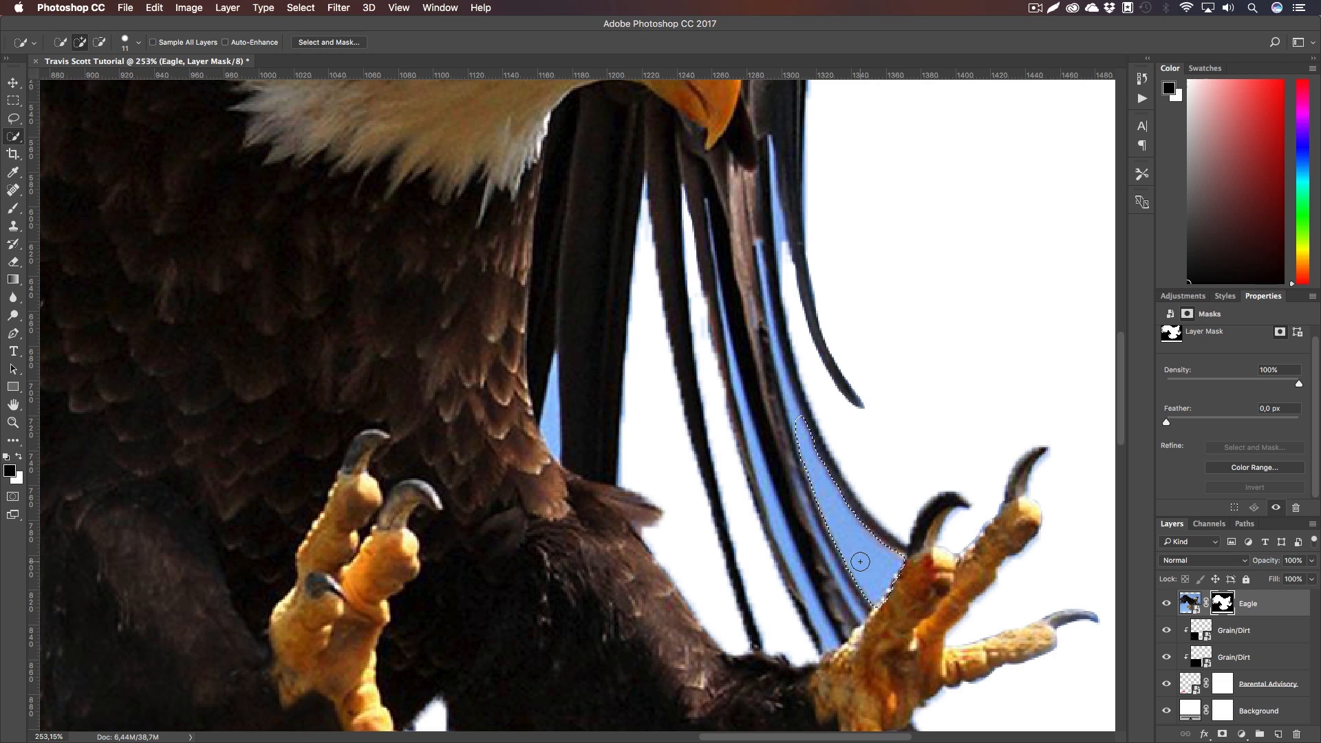
key("l")
key("shift+l")
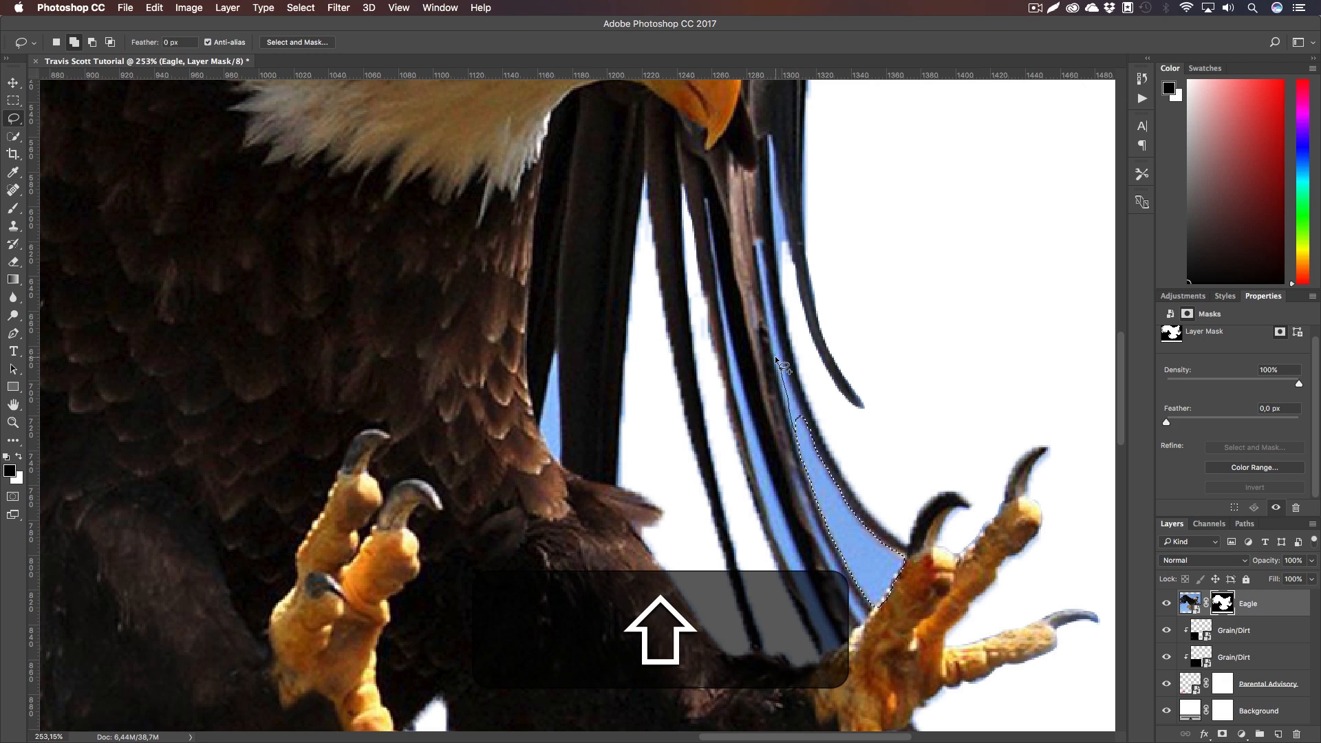
mouse_move(766, 311)
left_mouse_down()
mouse_move(758, 245)
mouse_move(788, 377)
left_mouse_up()
left_click_drag(805, 431, 807, 435)
key("shift+b")
key("b")
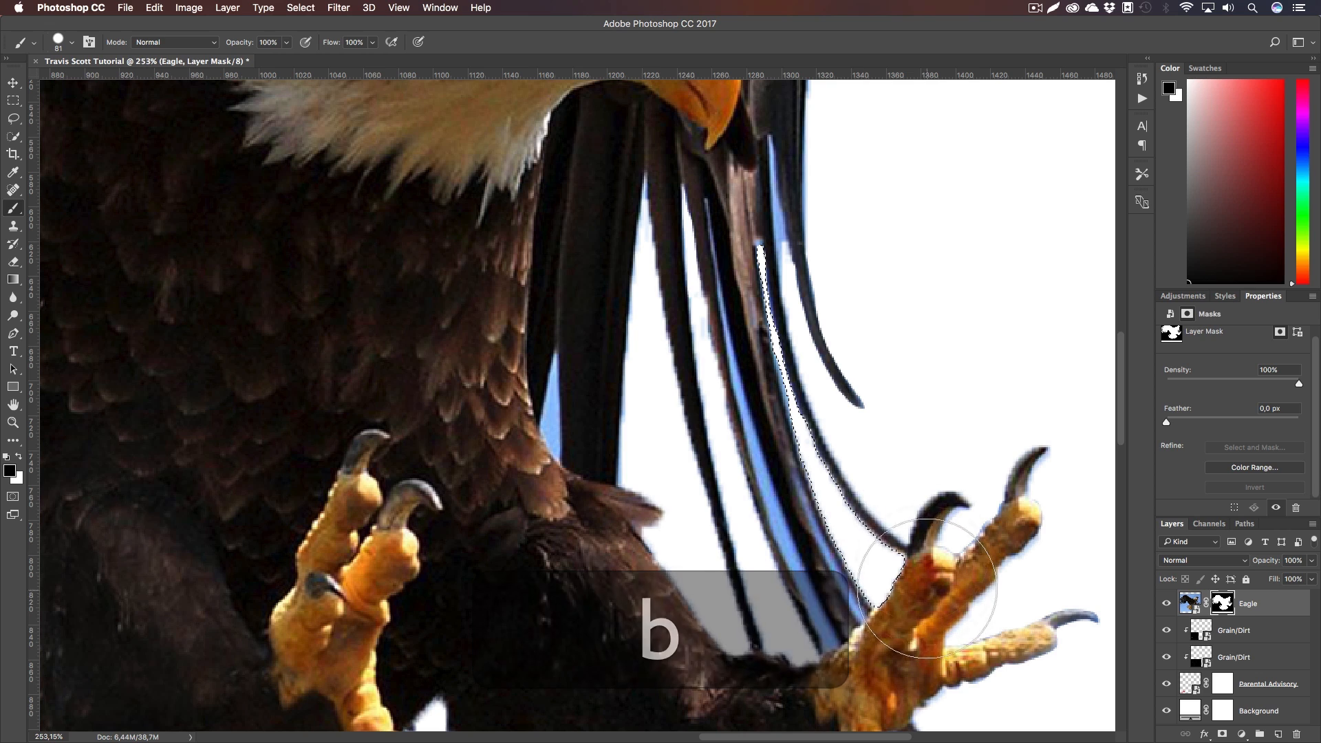
key("m")
left_click(901, 426)
Lasso the narrow blue sliver between the outermost feathers beside the beak and paint it out on the mask
scroll(825, 412, "up", 3)
key("l")
key("shift+l")
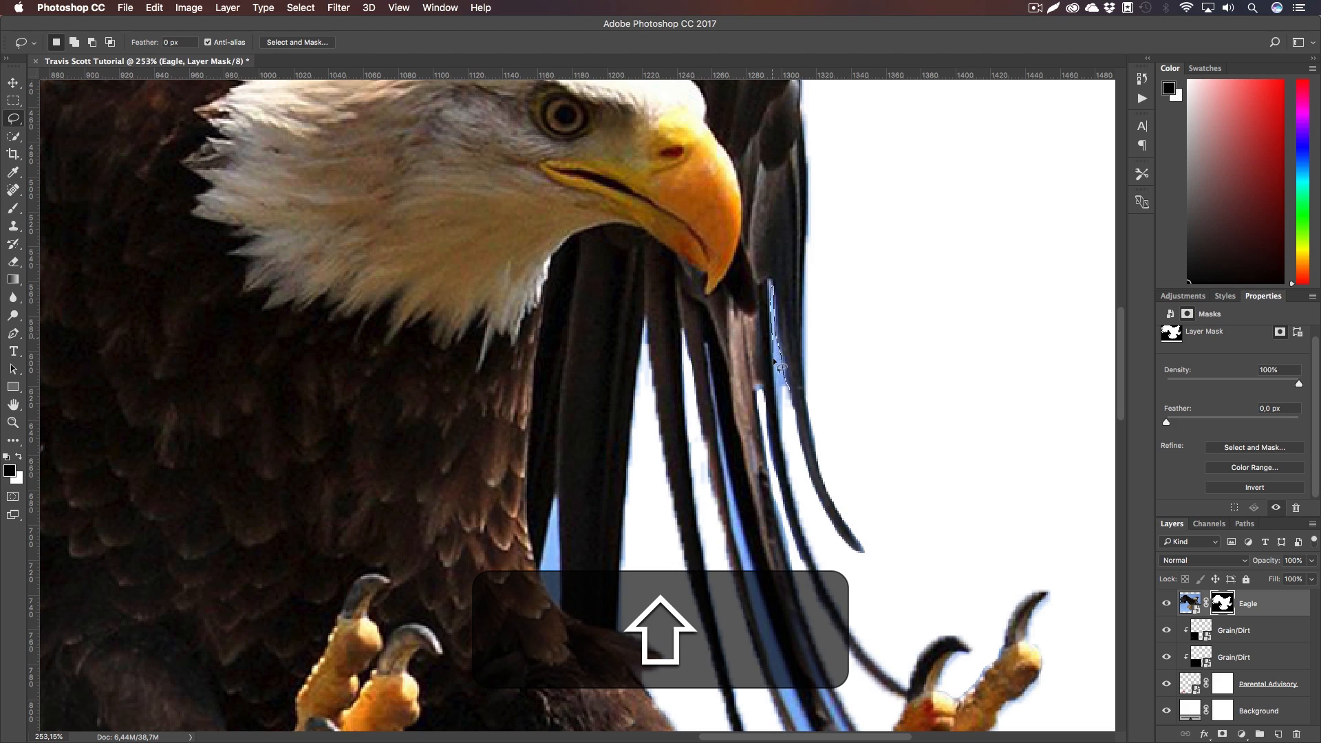
left_click_drag(792, 469, 802, 472)
key("shift+b")
key("m")
Lasso the small triangular blue gap between the breast feathers and the wing, paint it out on the mask, and deselect
scroll(764, 442, "down", 1)
scroll(764, 443, "down", 4)
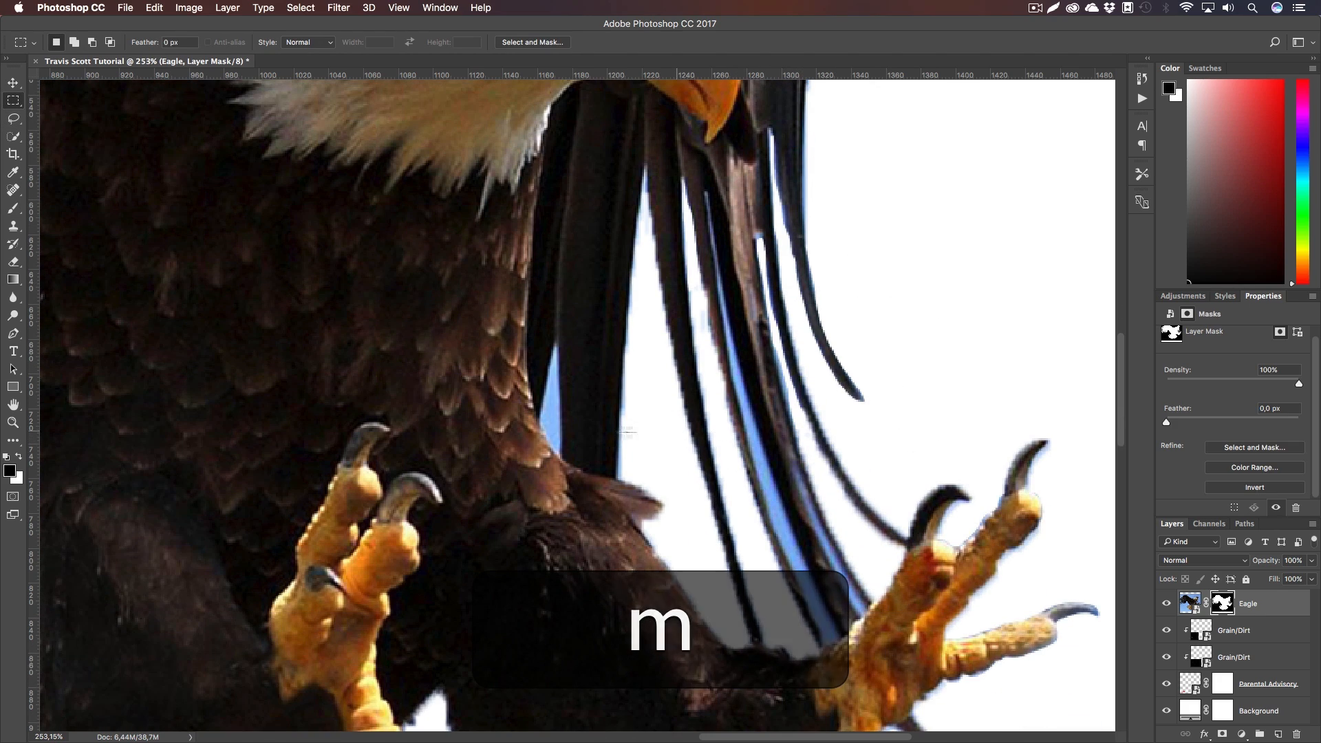
key("z")
left_click_drag(570, 375, 589, 416)
key("l")
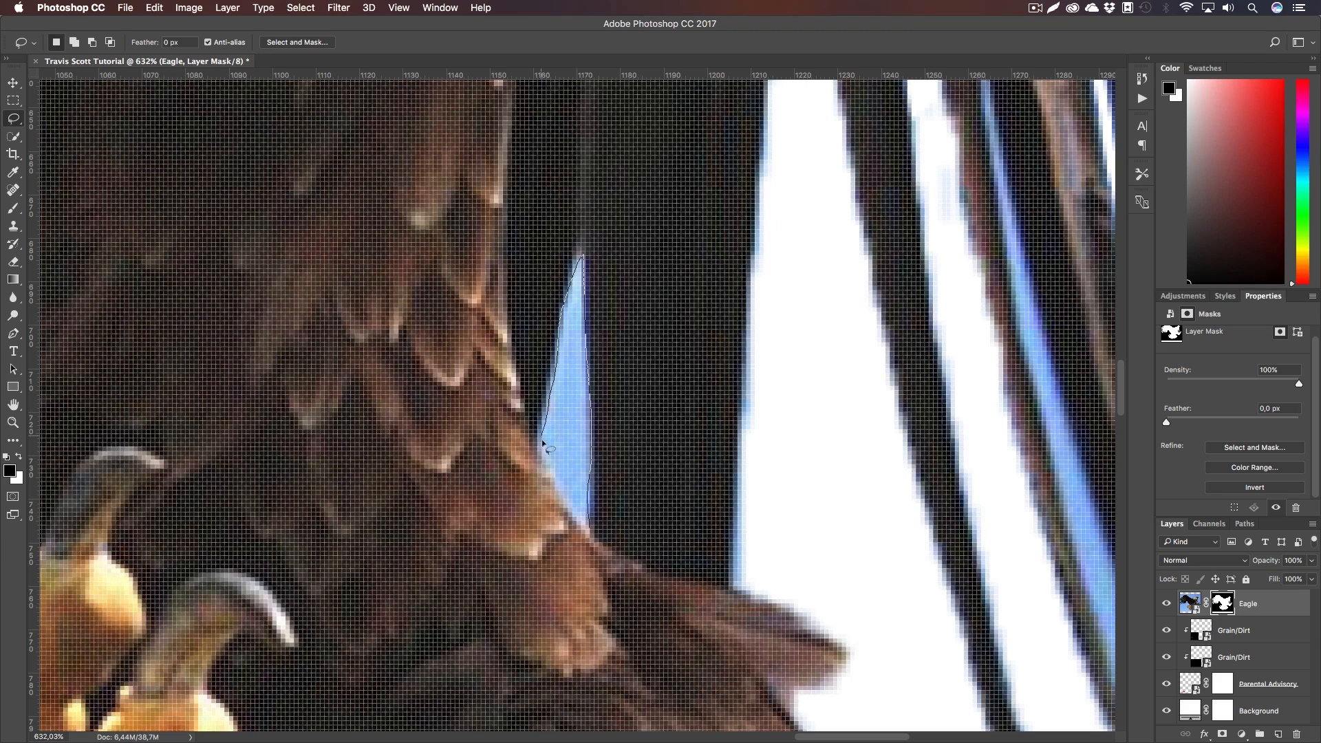
key("b")
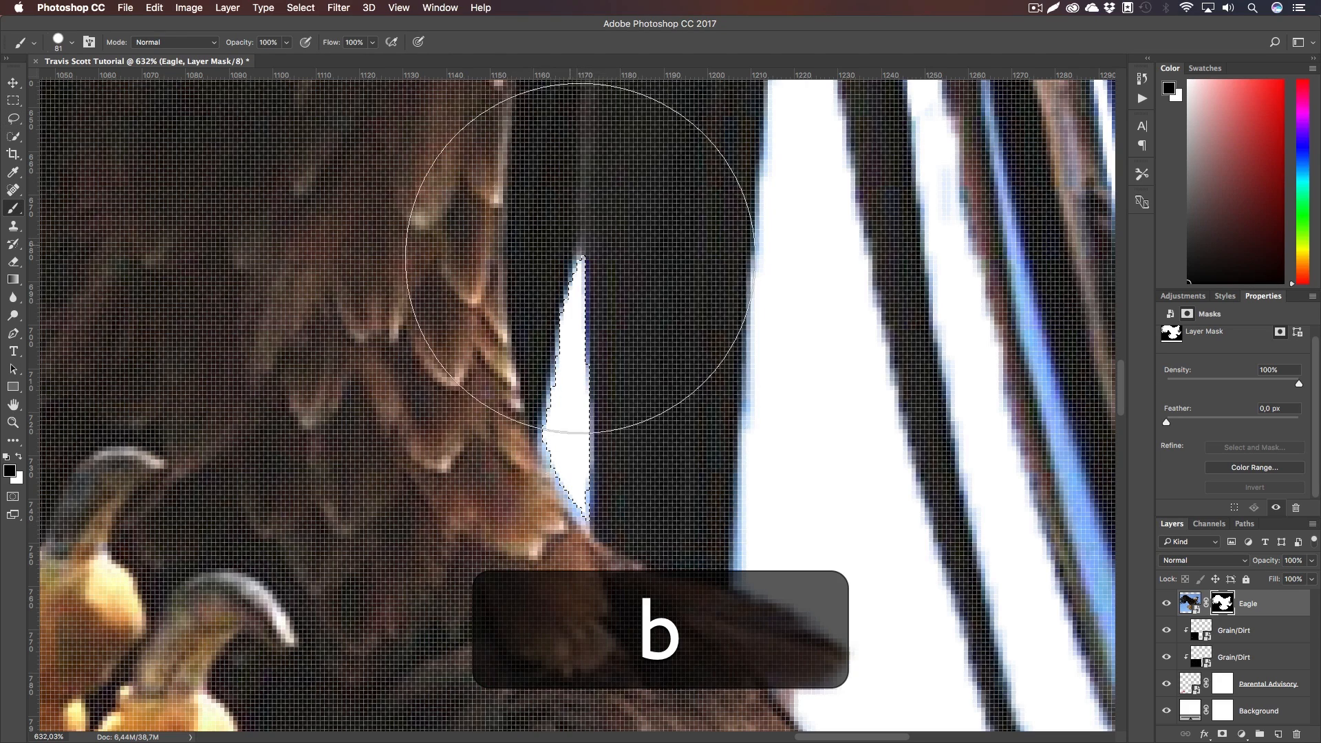
key("m")
Try to select the remaining narrow blue gap between the right wing's feathers with the Quick Selection tool
key("super+1")
key("super+h")
key("z")
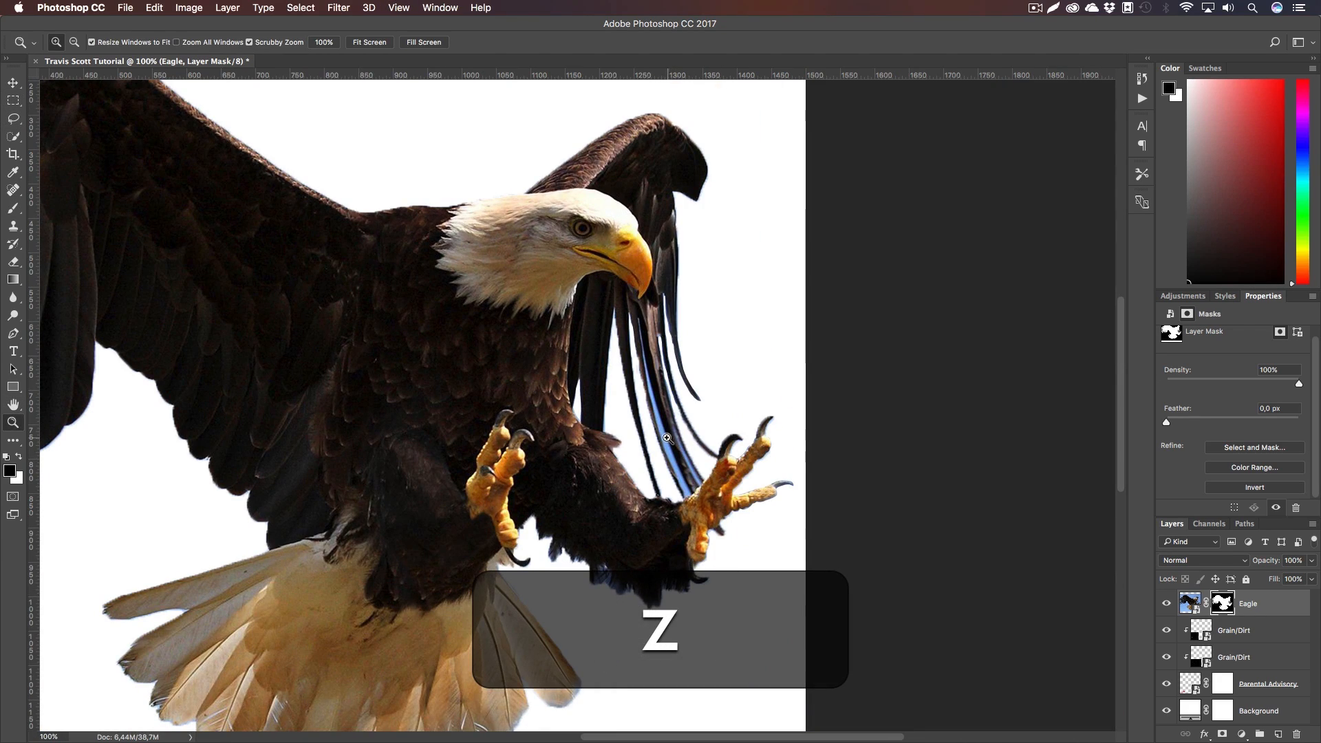
key("h")
left_click_drag(494, 478, 538, 455)
key("z")
left_click_drag(721, 433, 790, 439)
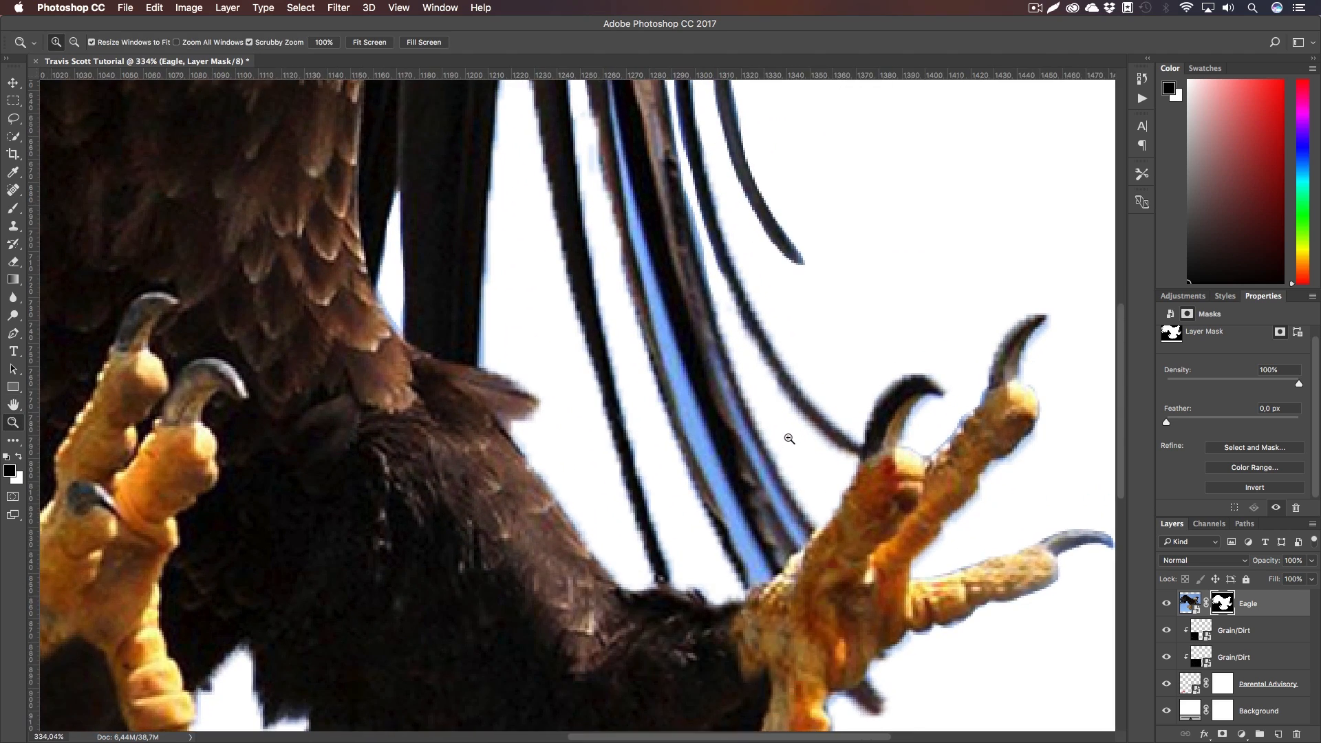
scroll(722, 433, "up", 3)
key("w")
left_click_drag(688, 491, 702, 523)
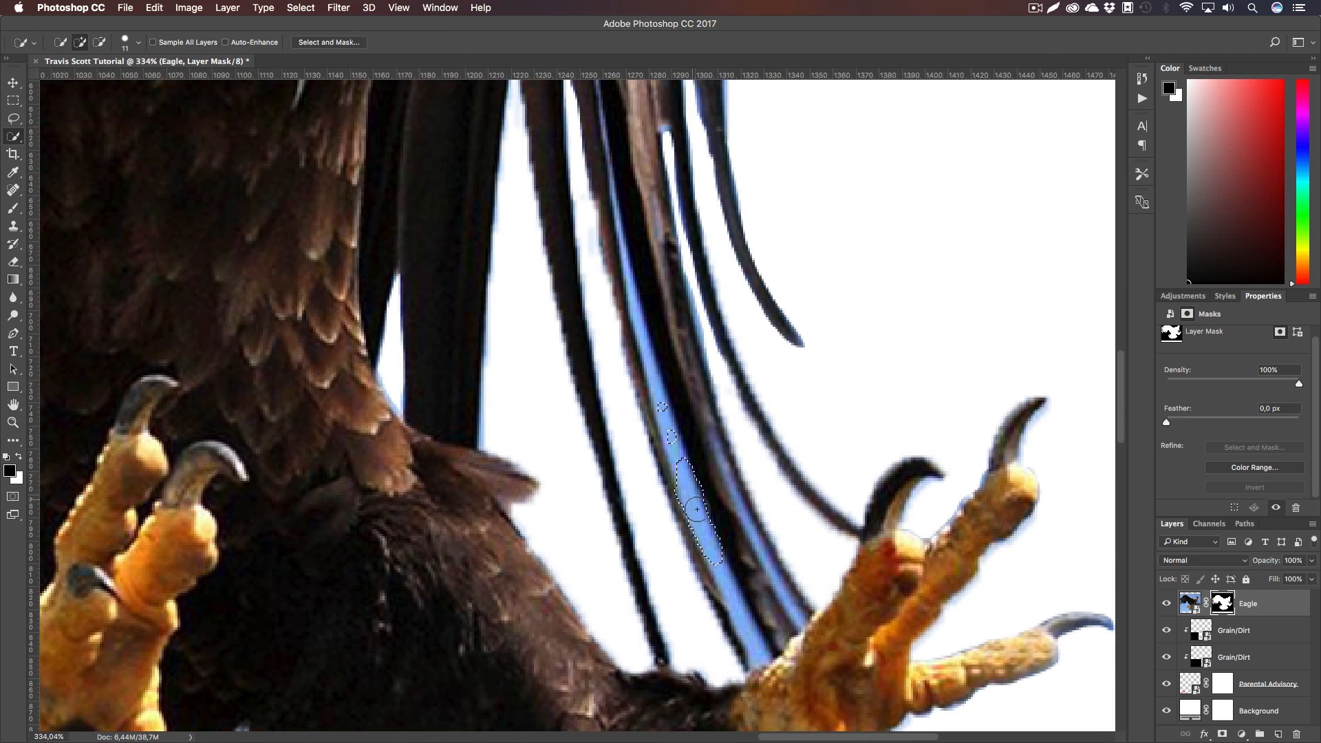
key("m")
left_click(774, 526)
Start a Pen path at the upper tip of the remaining blue feather gap and curve it down the inner edge to the raised foot
key("l")
scroll(626, 227, "up", 2)
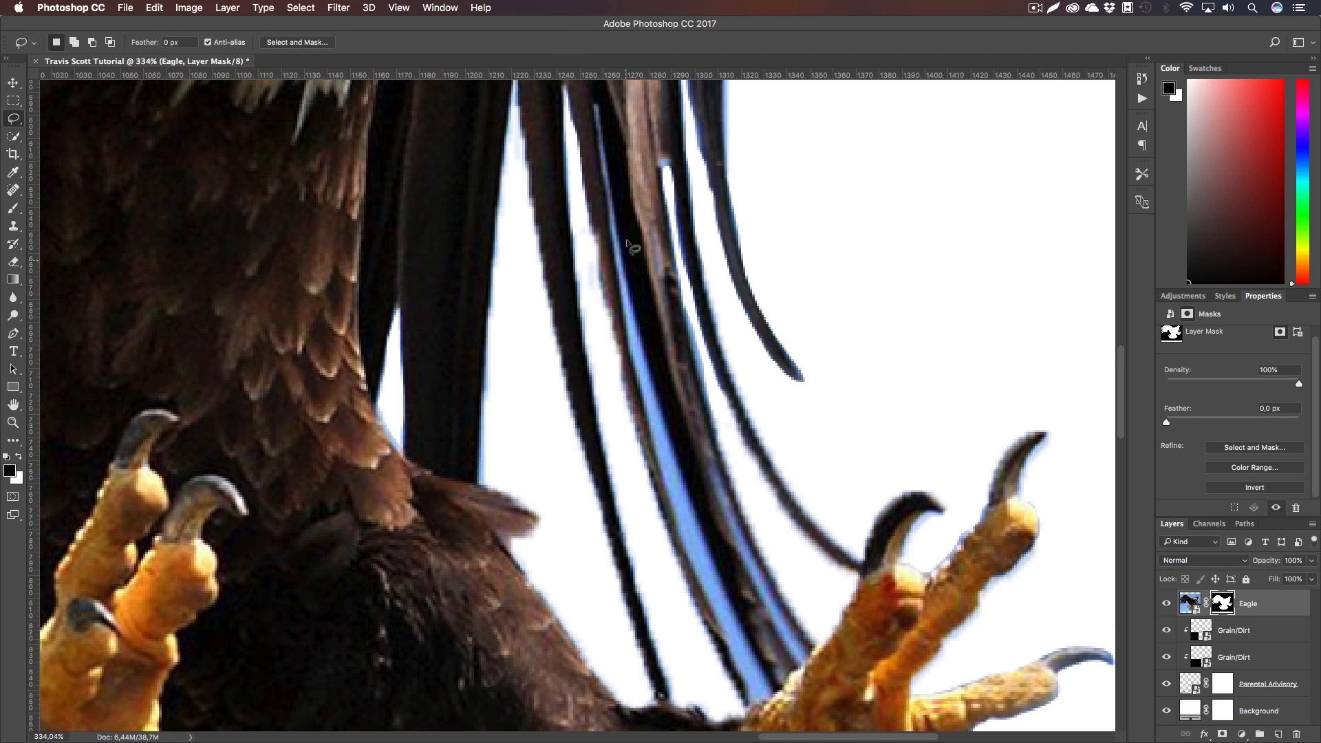
key("p")
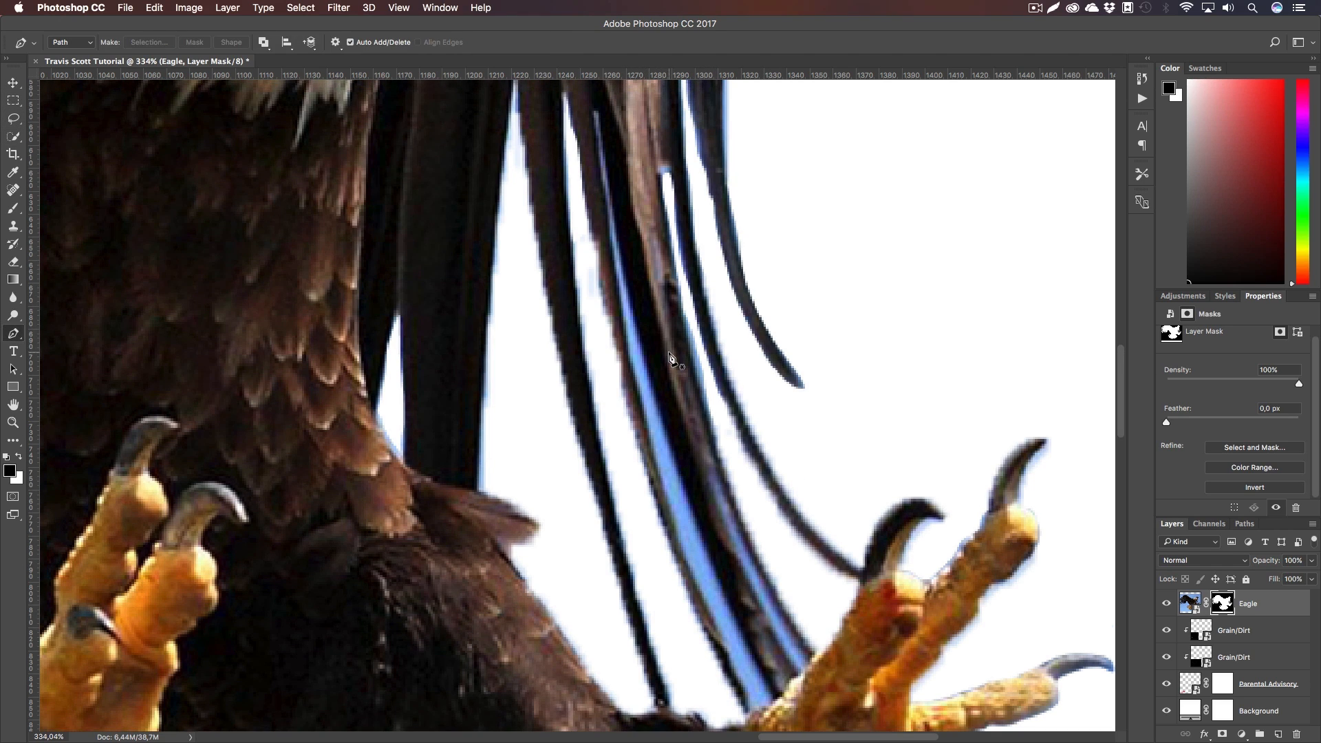
left_click(598, 116)
scroll(769, 688, "down", 5)
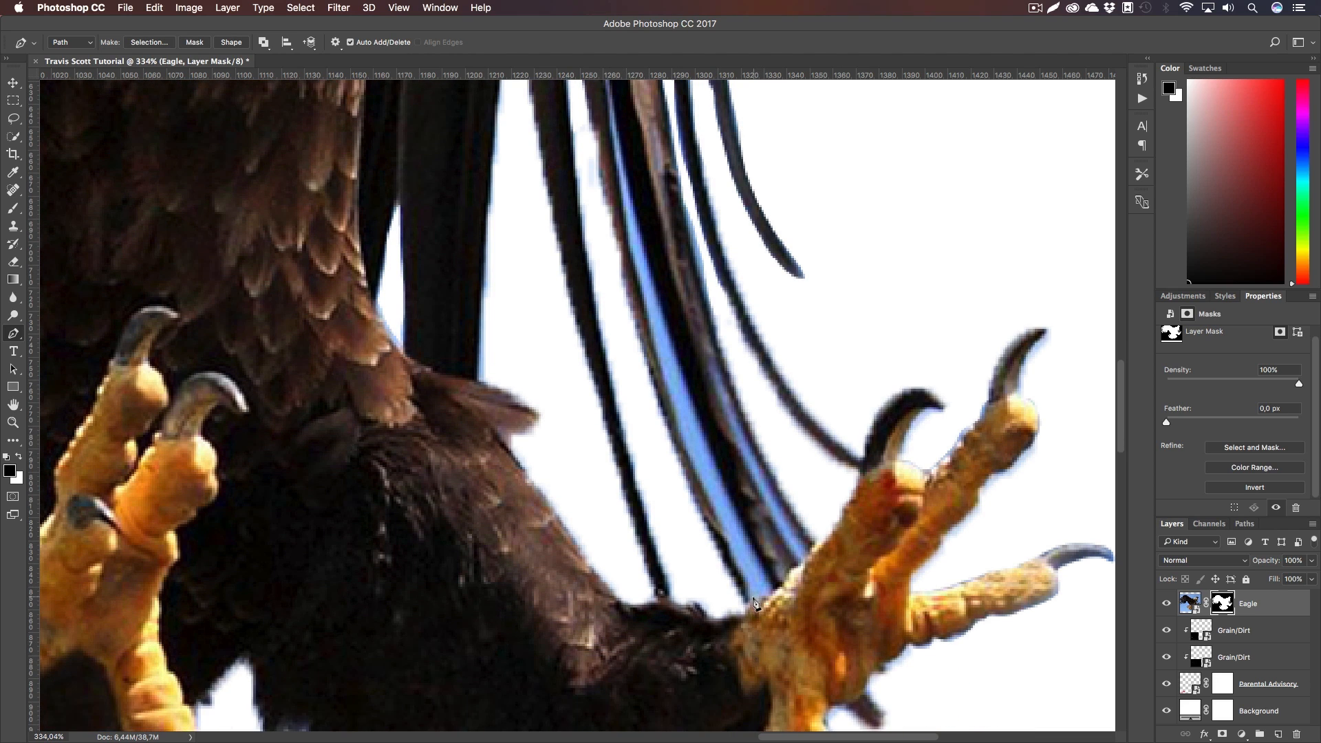
left_click_drag(755, 604, 885, 693)
key("h")
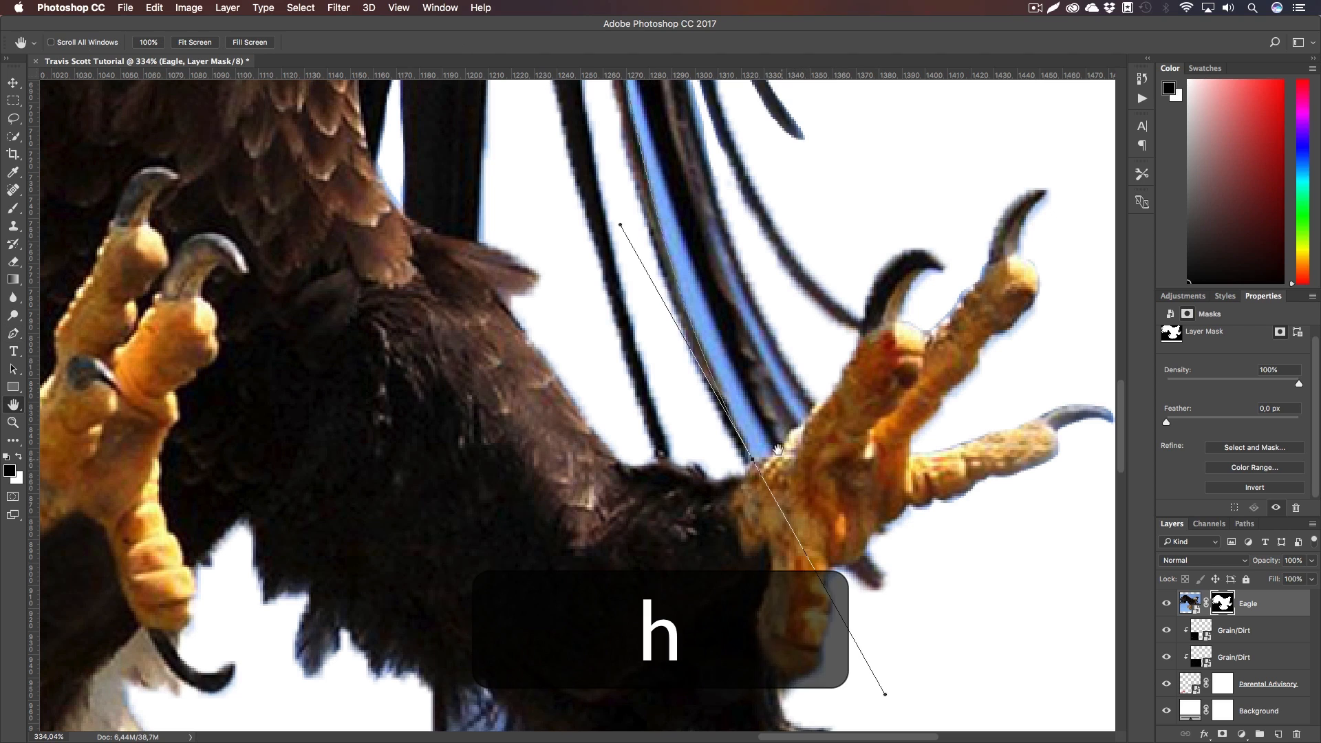
scroll(808, 565, "up", 5)
scroll(808, 566, "left", 1)
left_click_drag(805, 563, 790, 551)
key("p")
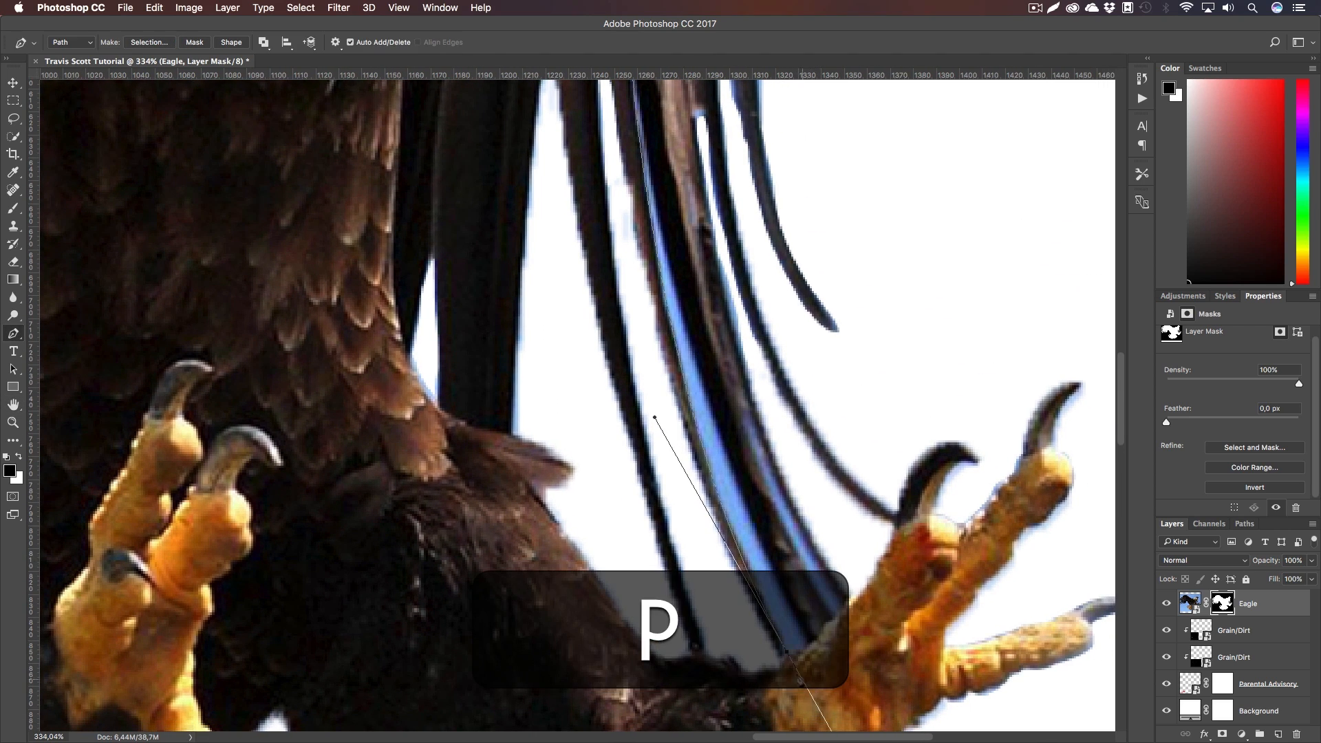
Continue the Pen path around the base of the blue gap and close it at the upper starting point
left_click(807, 645, "alt")
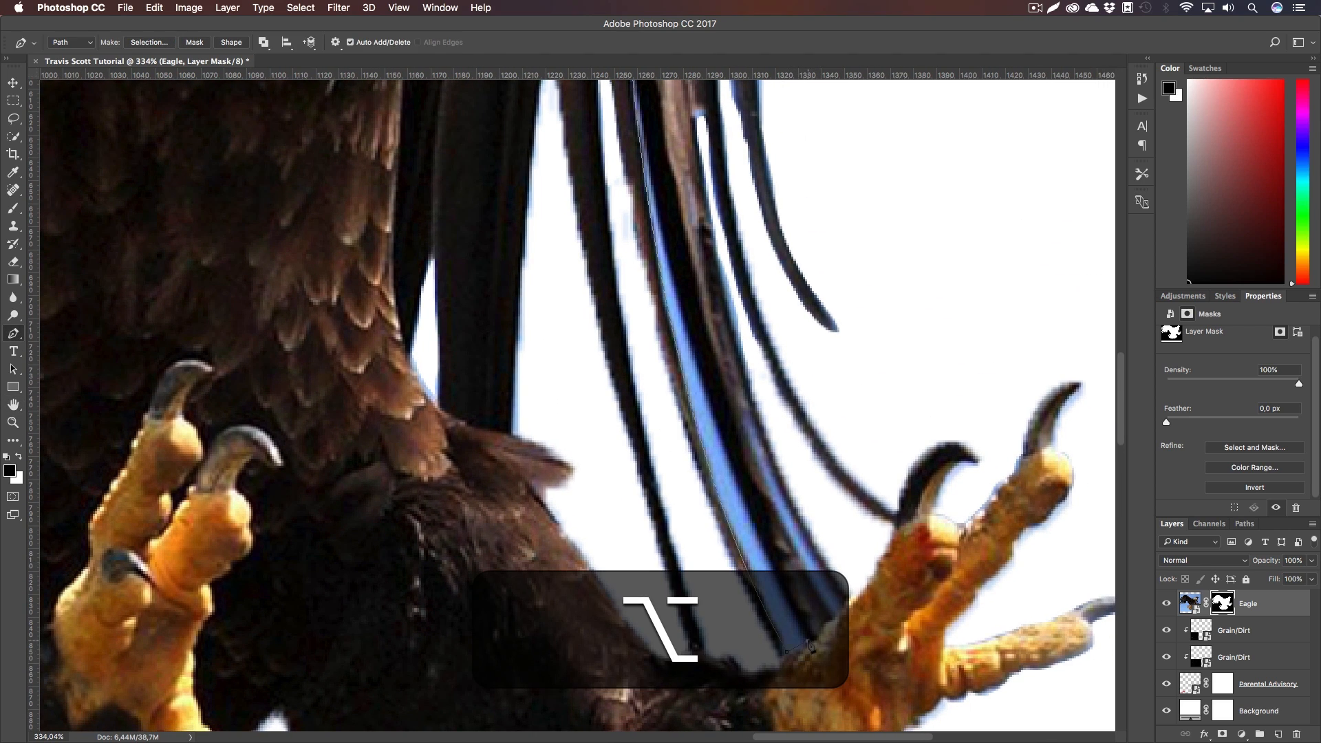
scroll(756, 554, "up", 1)
key("z")
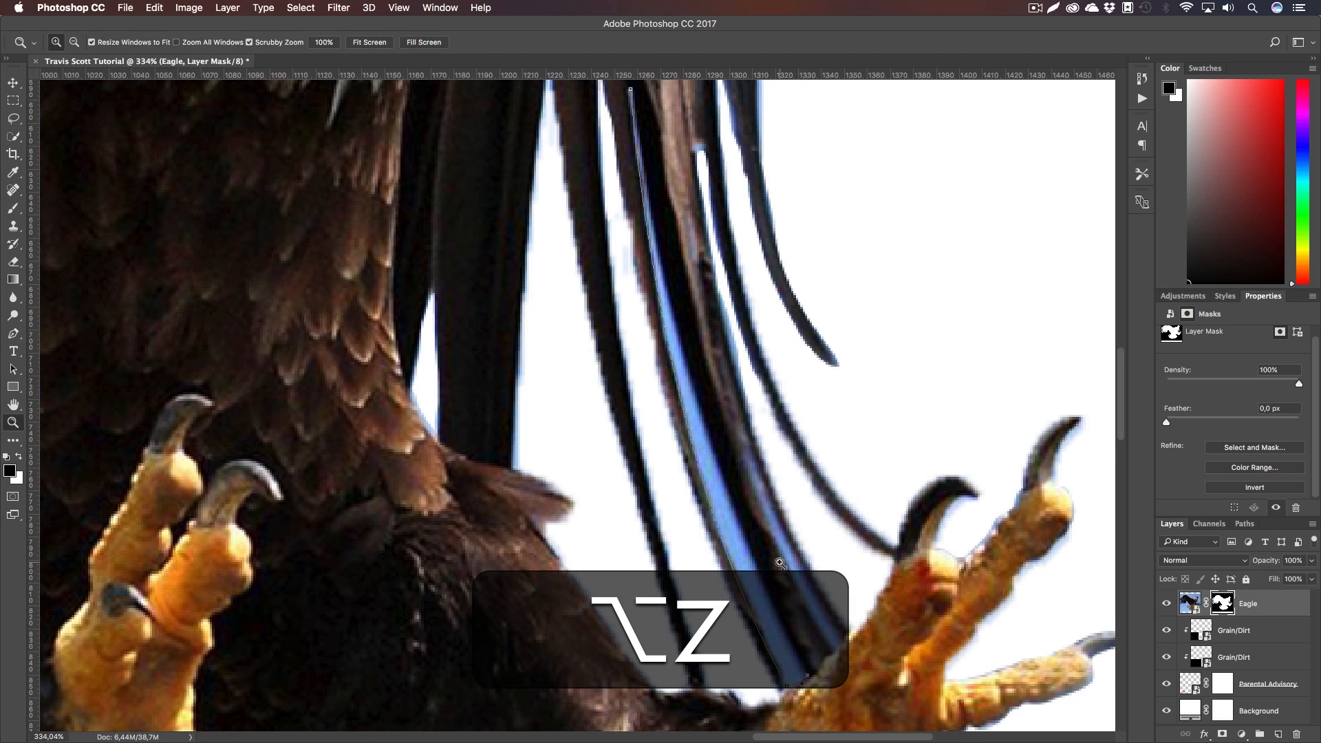
left_click_drag(780, 561, 753, 561)
key("p")
left_click_drag(689, 275, 666, 108)
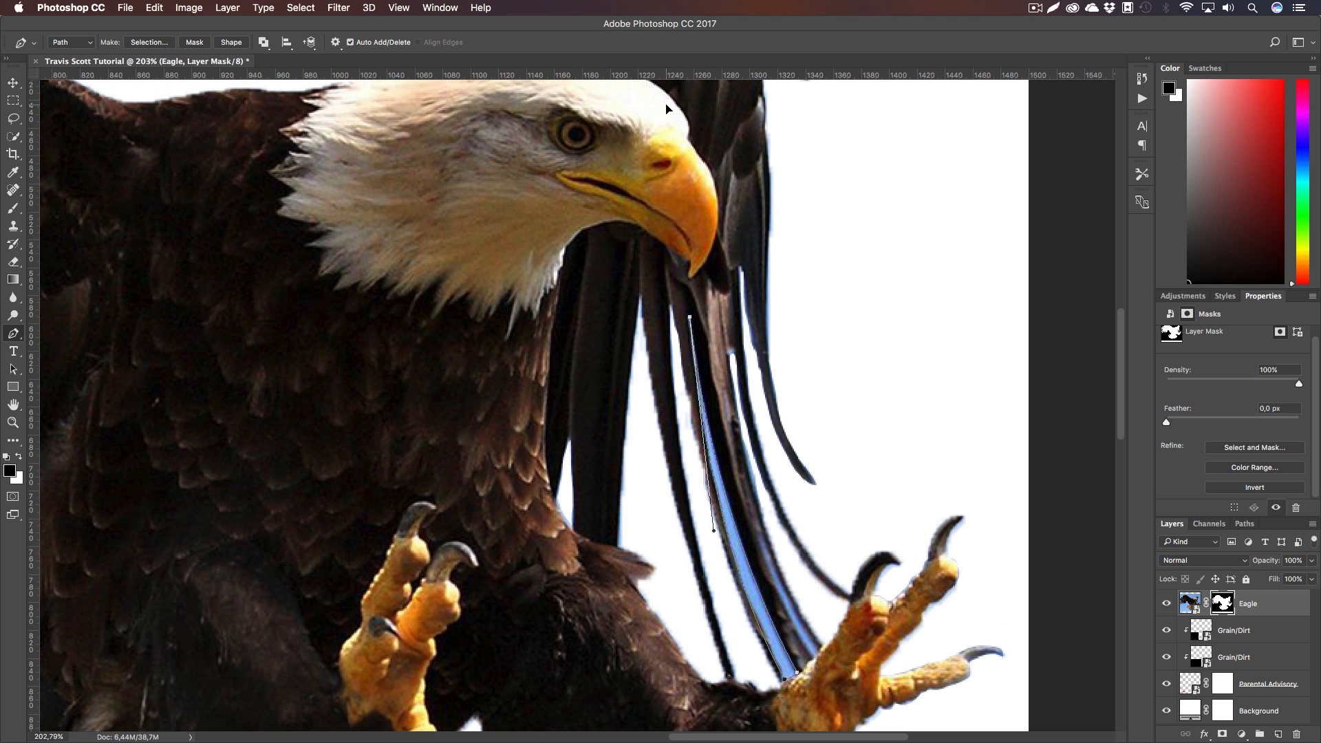
Turn the path into a new selection with a 0 px feather, paint the gap out on the mask, and deselect
right_click(735, 538)
left_click(770, 596)
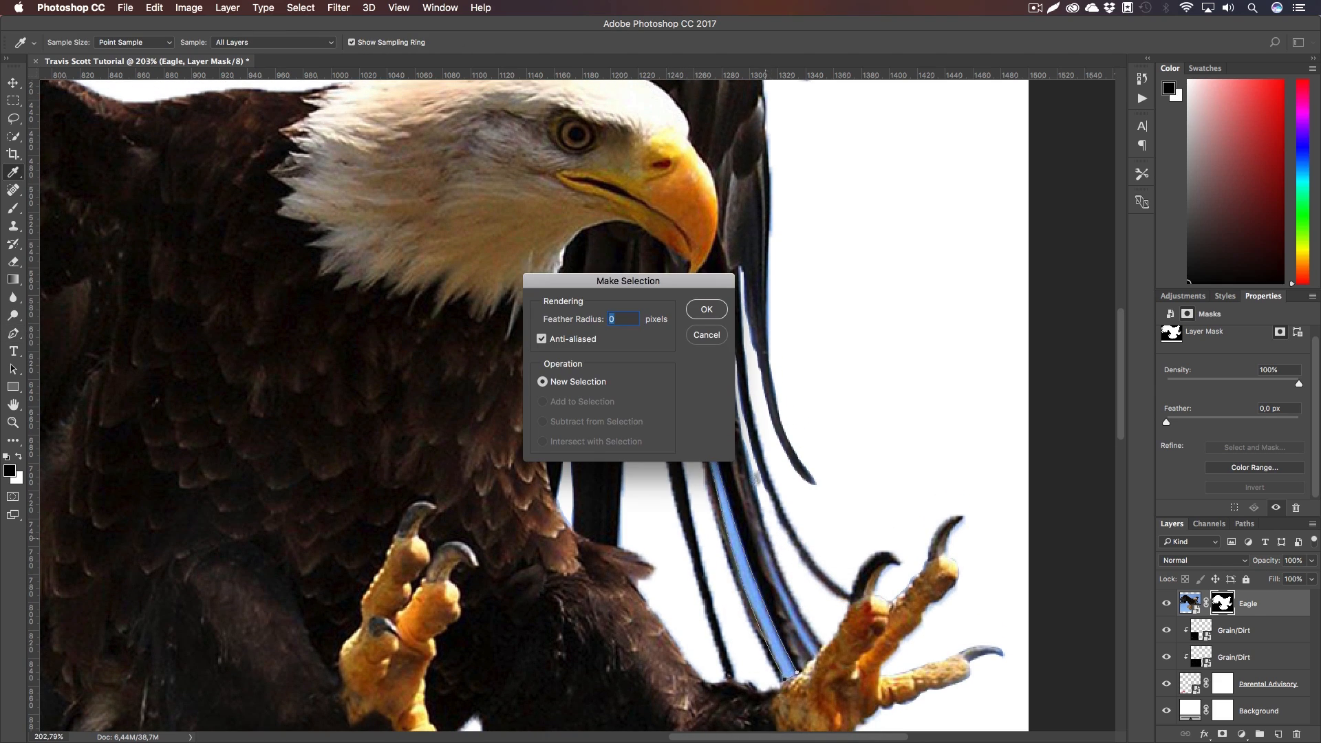
left_click(724, 313)
key("b")
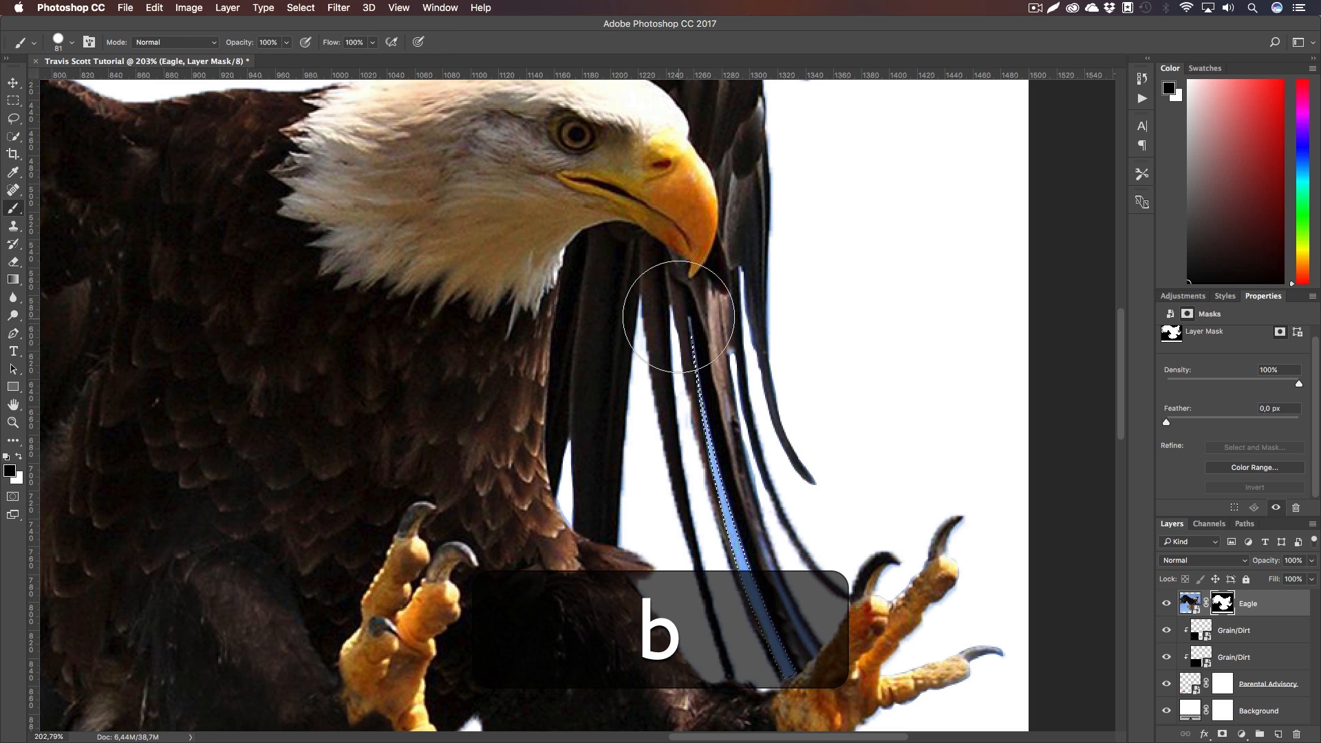
key("m")
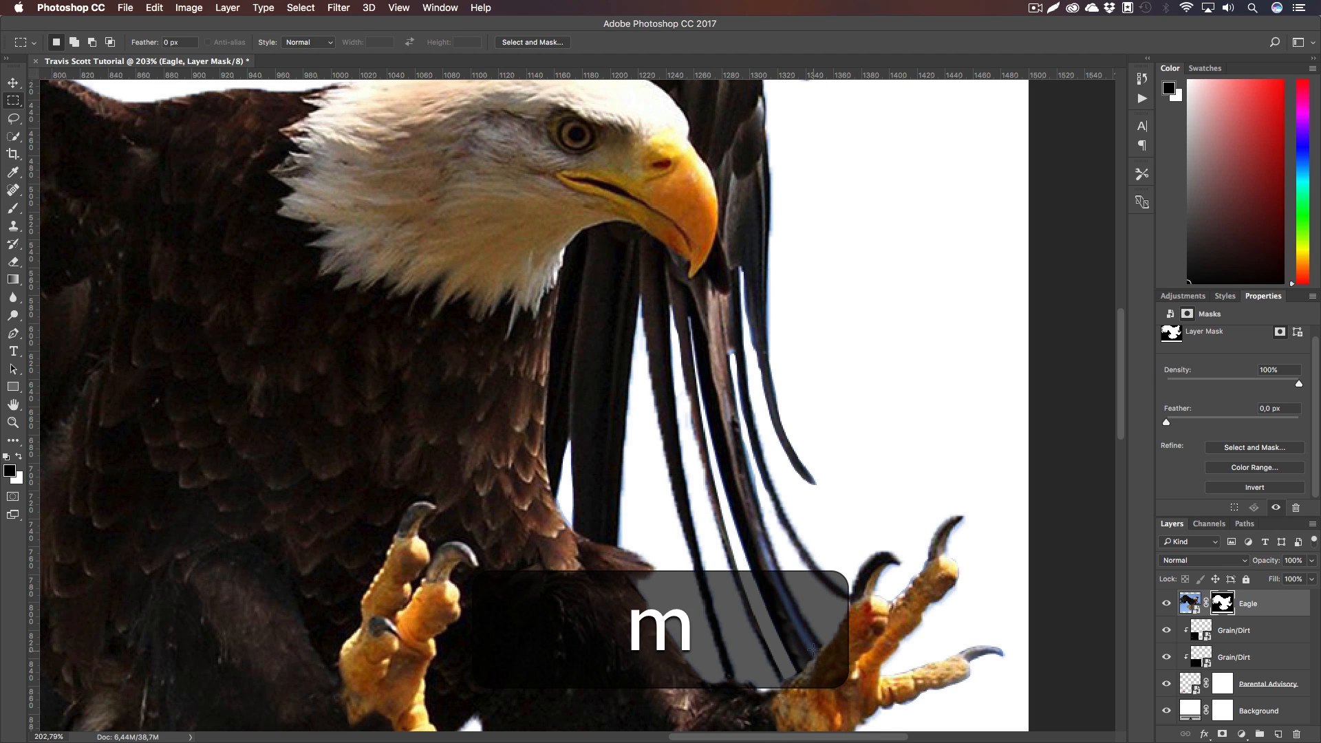
Lasso the last blue sliver between the feathers just above the raised foot, paint it out on the mask, and deselect
key("z")
left_click(868, 638)
left_click(870, 639)
key("l")
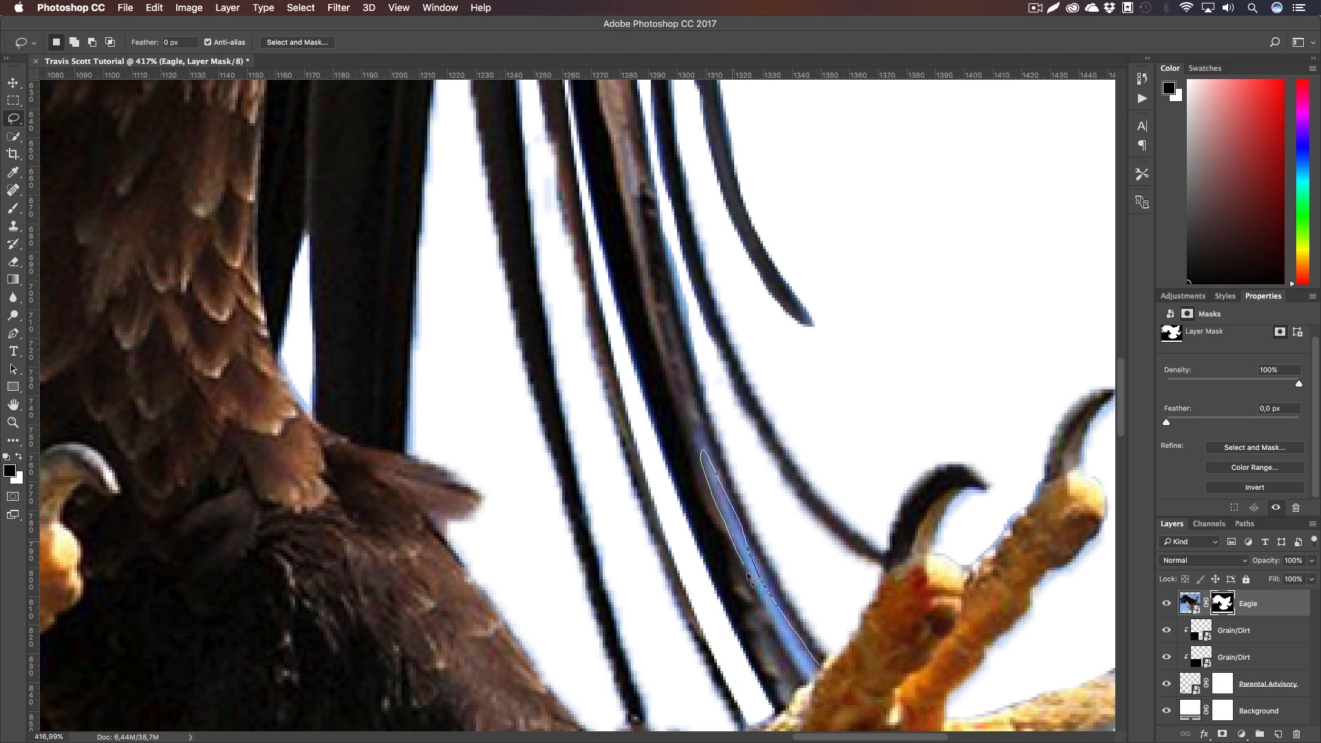
key("b")
left_click_drag(802, 678, 663, 422)
key("m")
left_click(622, 463)
Open Select and Mask for the eagle's mask and set the preview to On Layers
key("super+1")
key("z")
mouse_move(622, 463)
left_mouse_down()
mouse_move(590, 461)
mouse_move(619, 475)
left_mouse_up()
key("h")
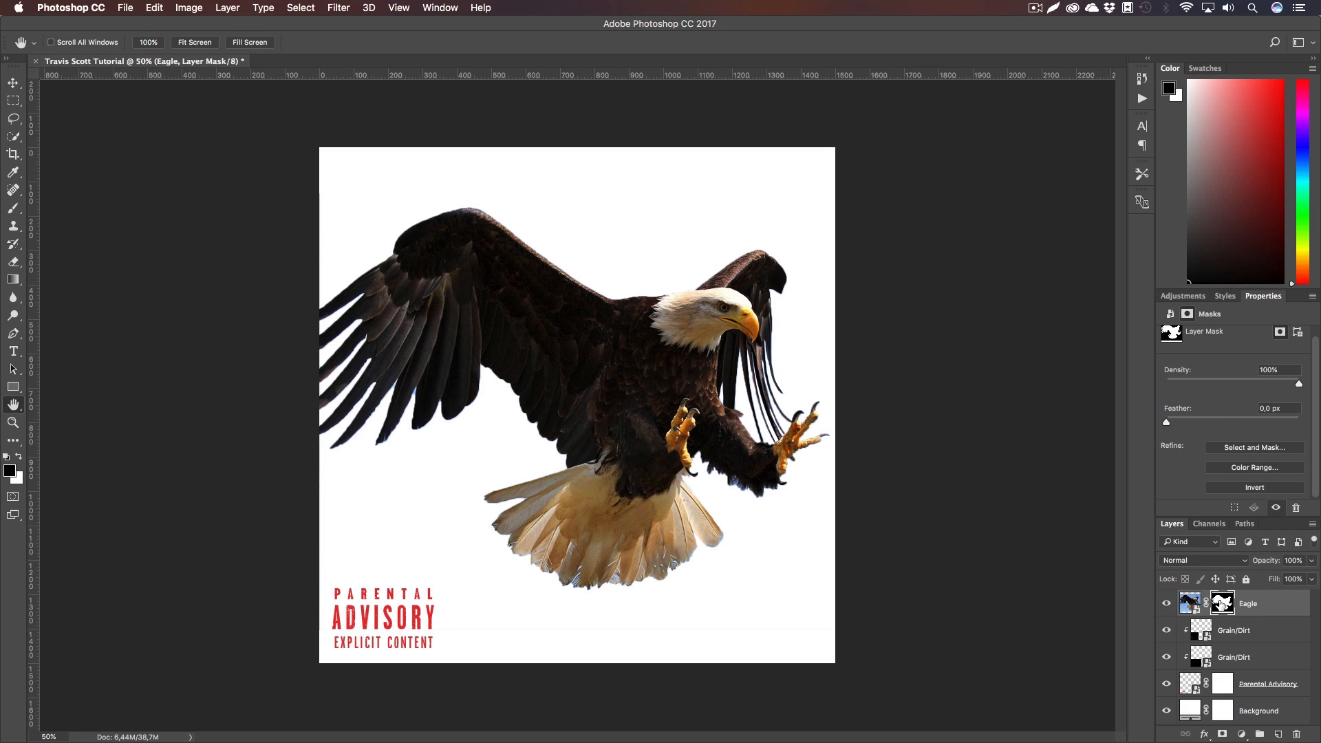
key("super+alt+r")
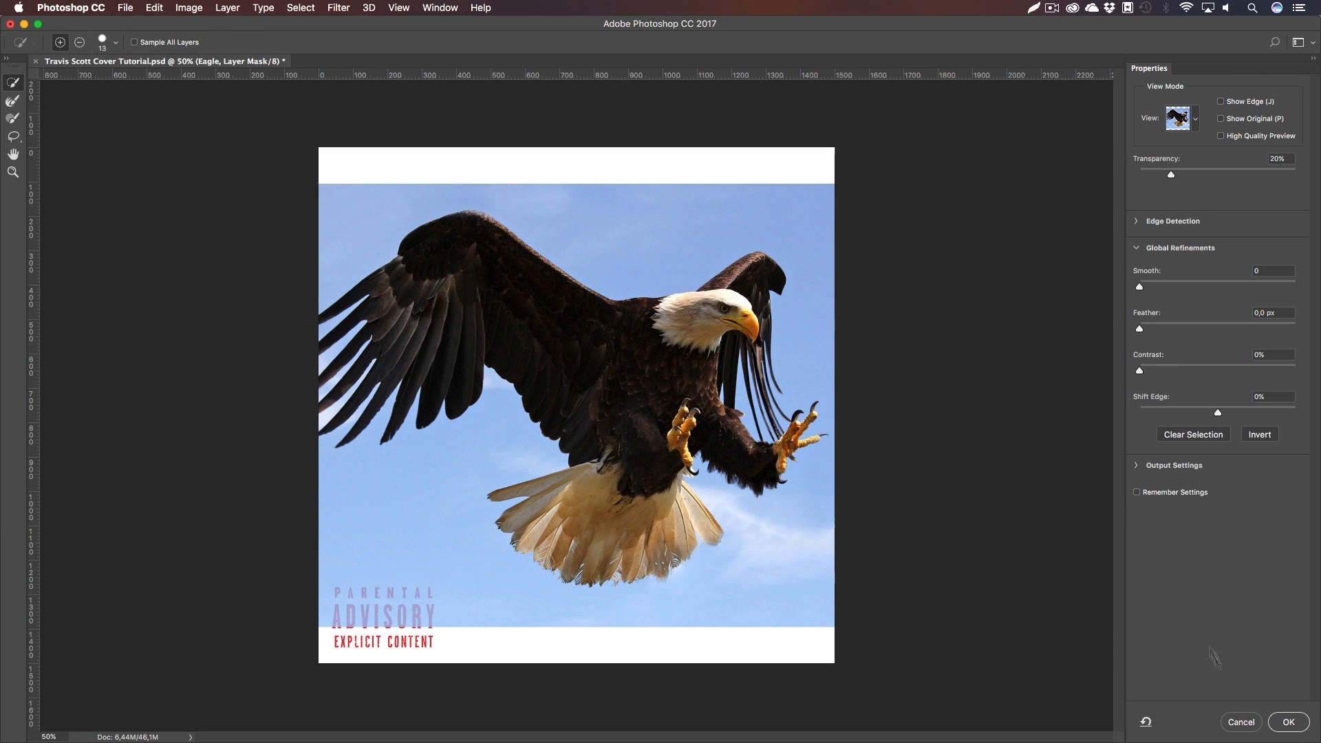
left_click(1197, 121)
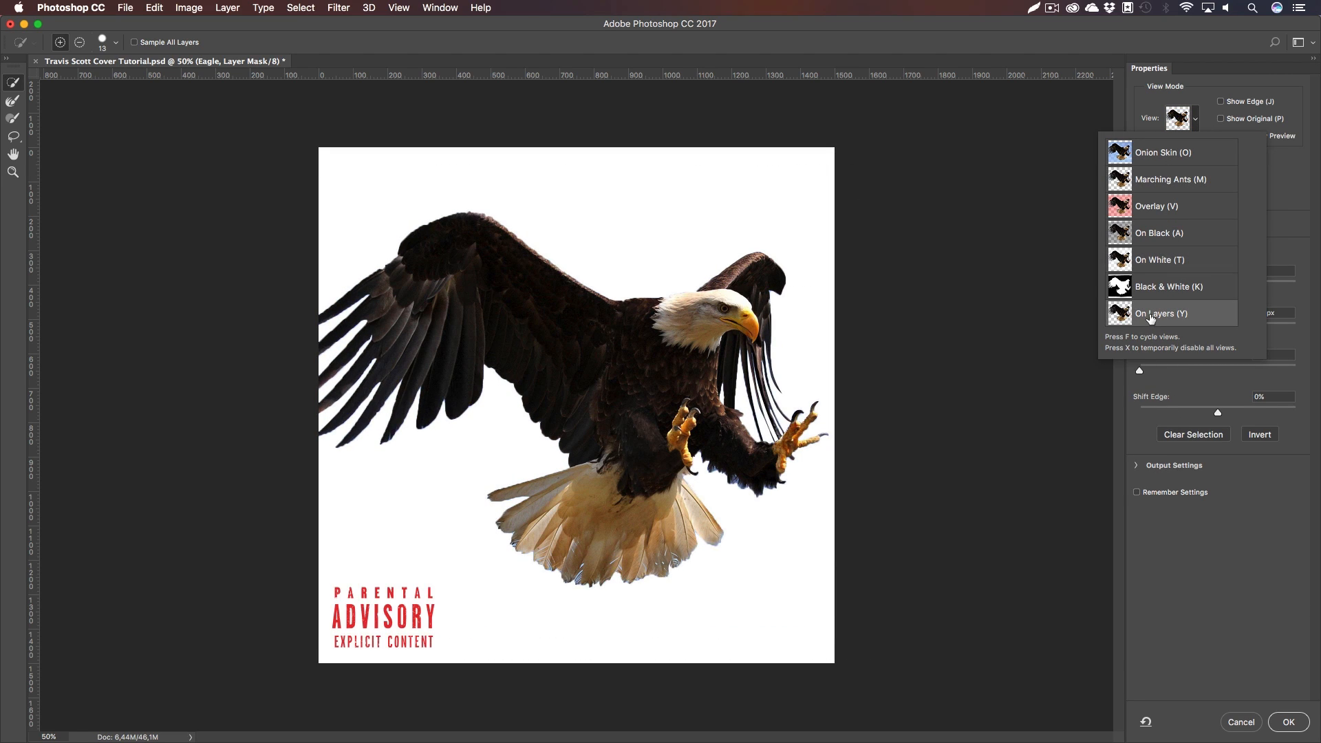
left_click(1171, 622)
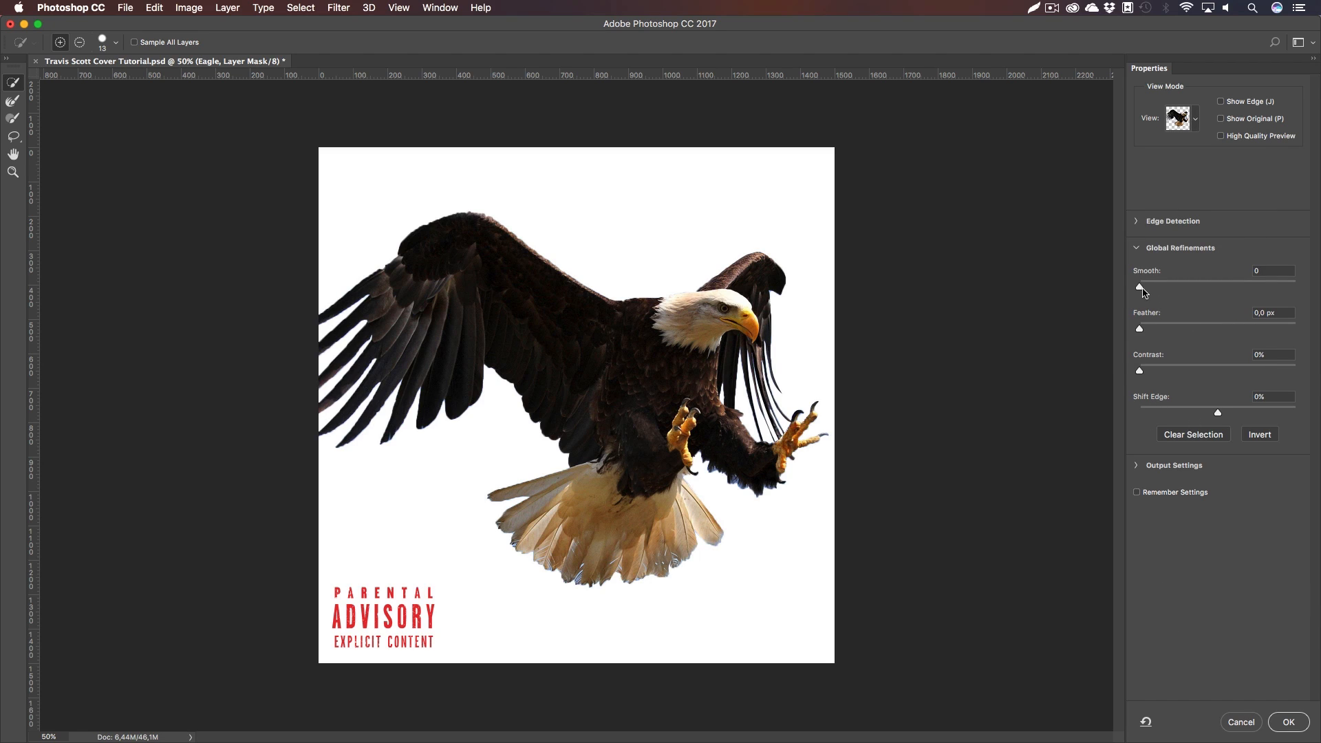
Set the mask refinement to Smooth 12, Radius 2 px, Contrast 9% and Shift Edge -27%
left_click_drag(1163, 291, 1171, 291)
left_click(1136, 220)
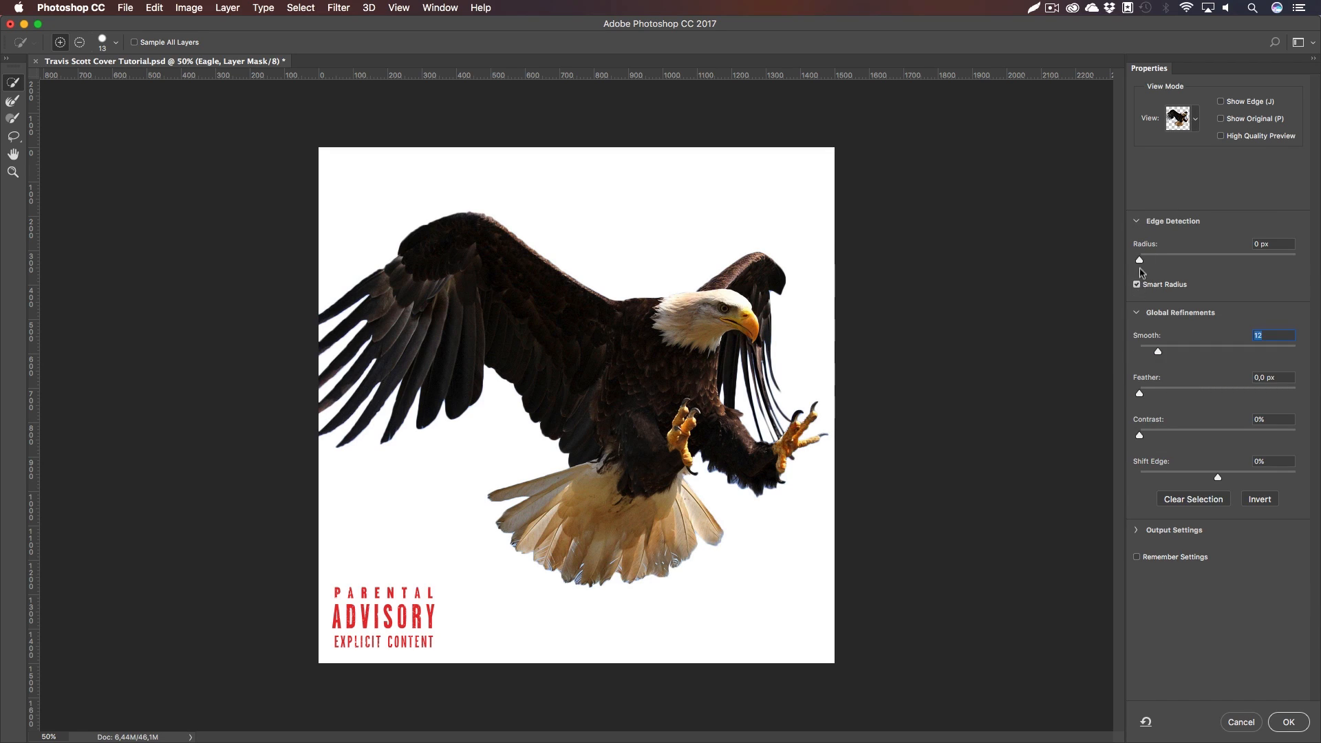
left_click_drag(1139, 260, 1156, 260)
left_click_drag(1140, 436, 1154, 436)
left_click_drag(1218, 477, 1130, 481)
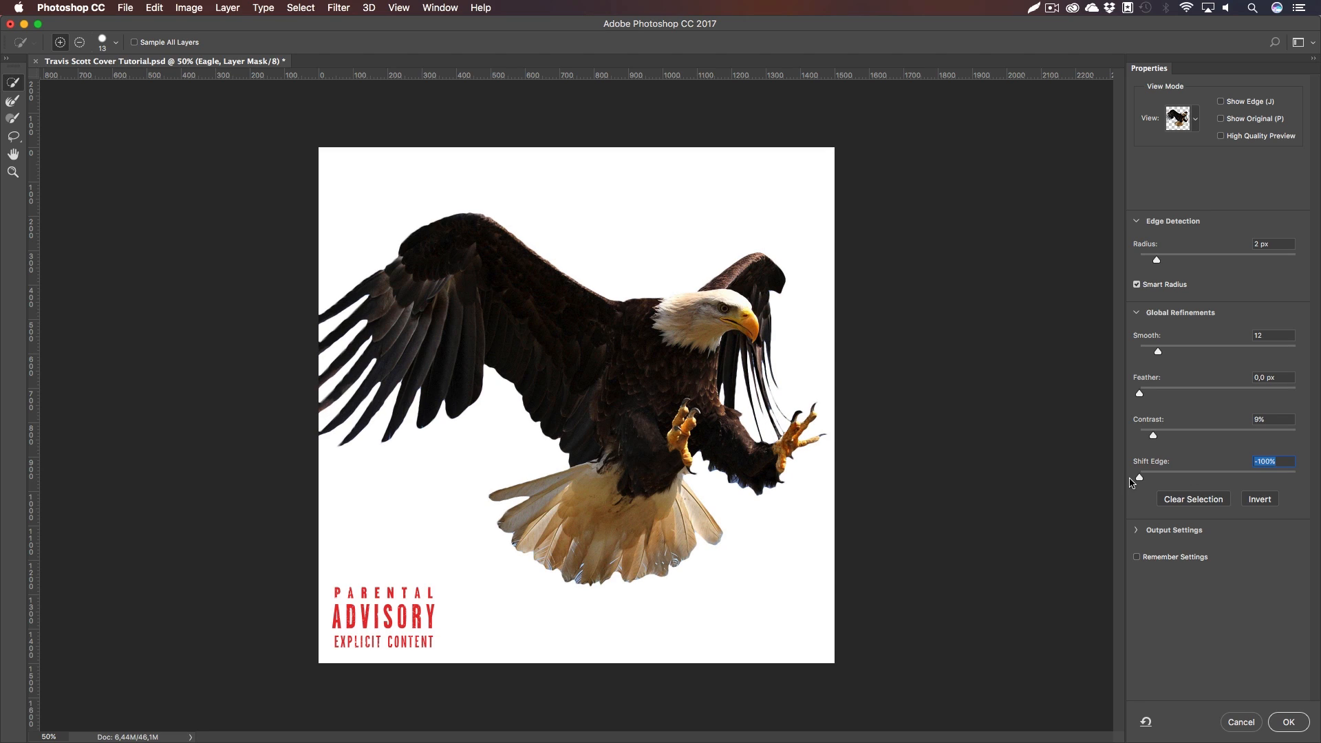
left_click_drag(1140, 480, 1197, 481)
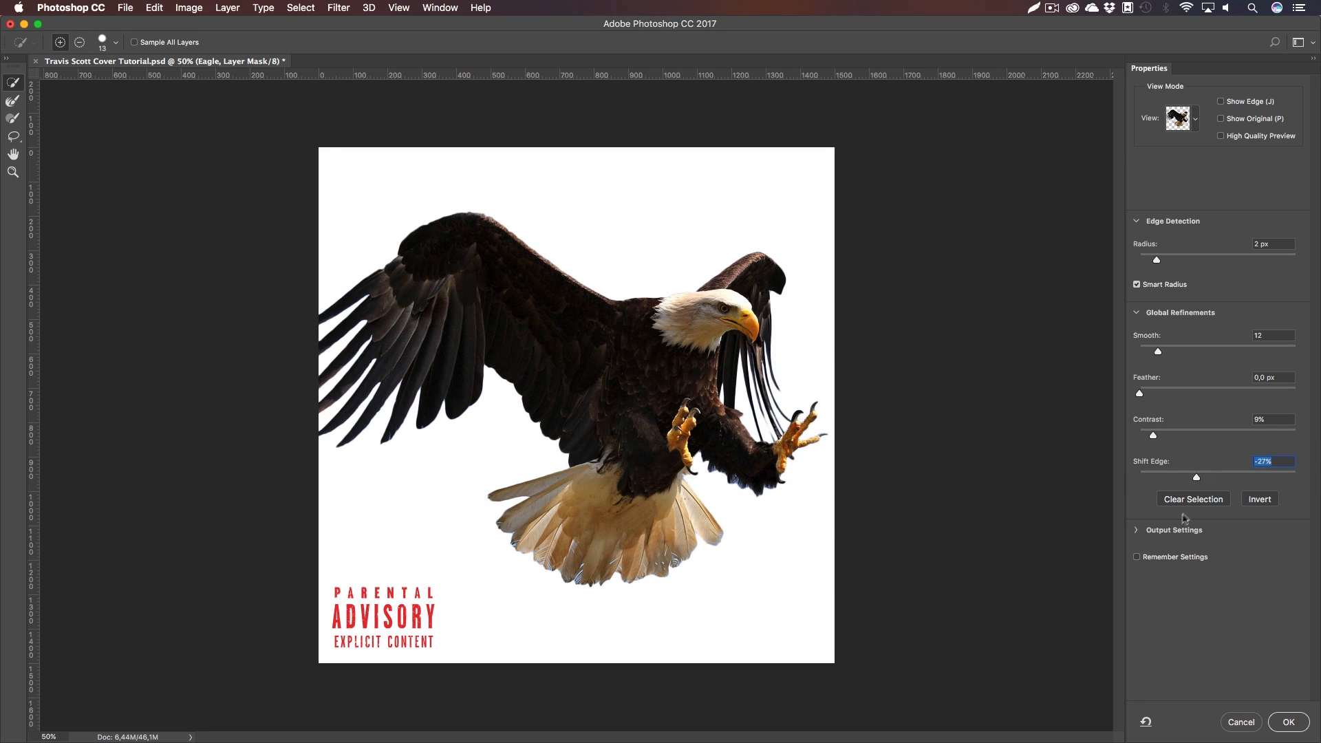
Enable Decontaminate Colors, set Shift Edge to -4% and Smooth to 4, and output the result as a new layer with layer mask
left_click(1138, 531)
left_click(1135, 553)
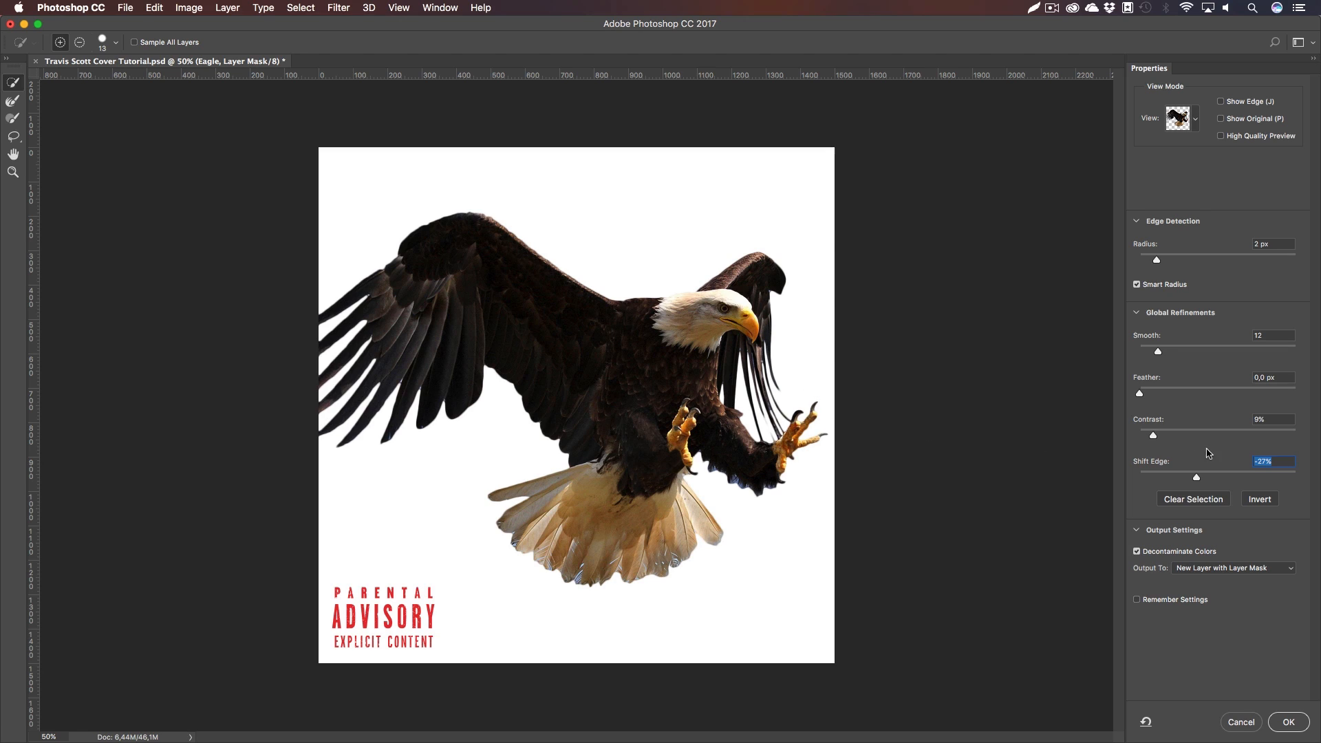
left_click_drag(1197, 477, 1214, 481)
left_click_drag(1158, 352, 1147, 354)
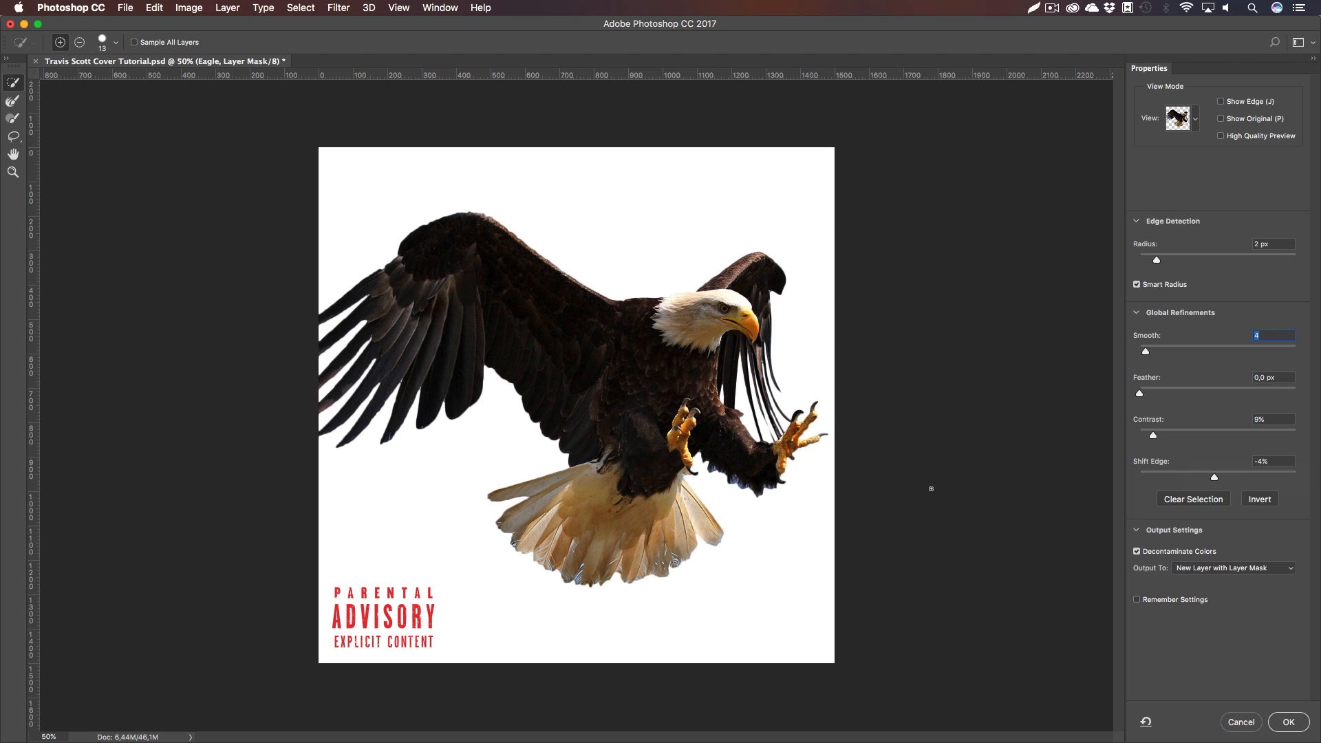
left_click(1288, 721)
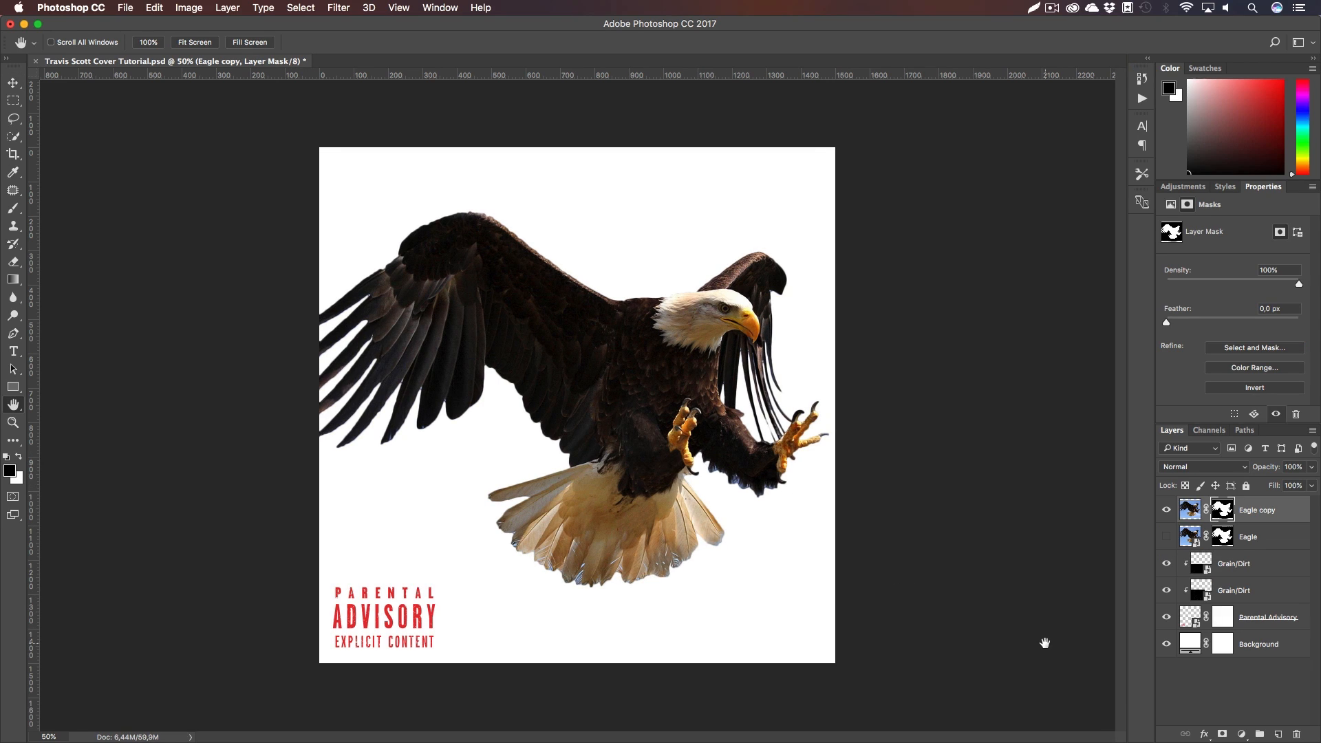
Compare the refined eagle copy with the original by toggling the copy's visibility over the shown original
left_click(1173, 680)
left_click(1165, 535)
left_click(1165, 509)
left_click(1165, 510)
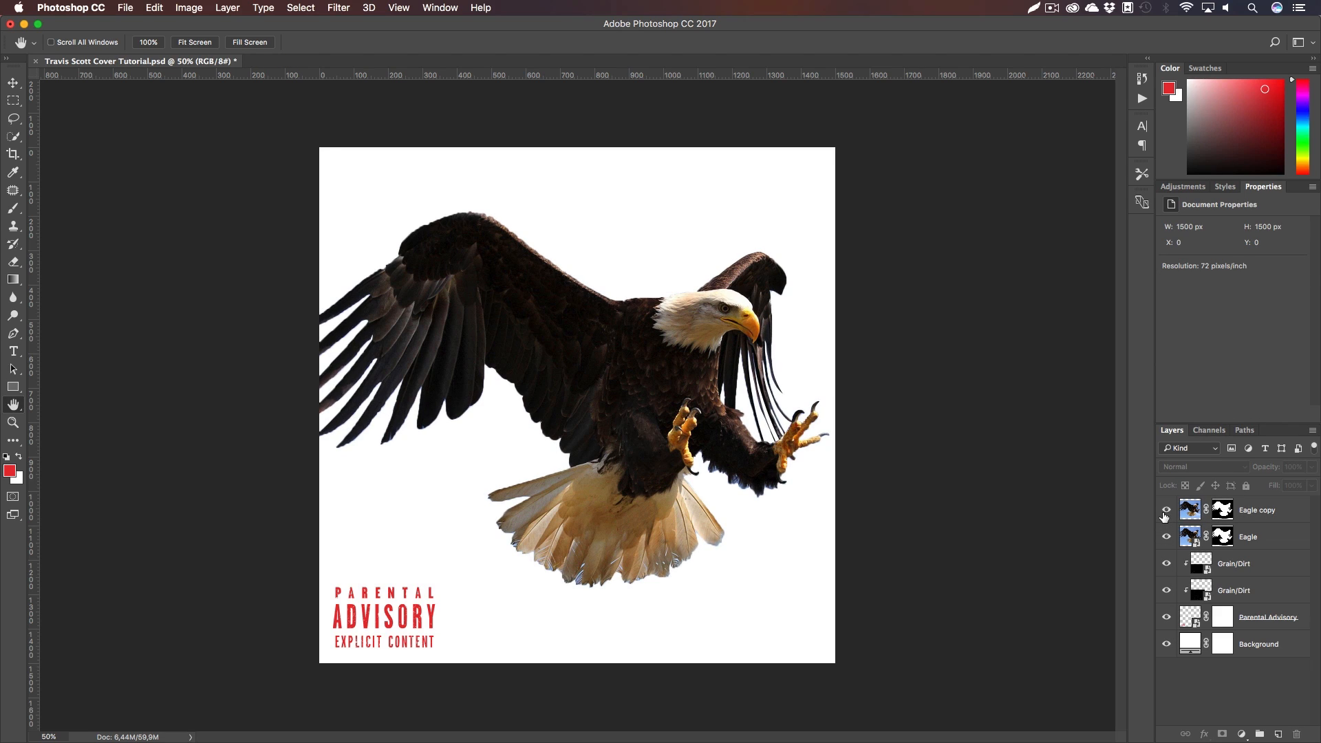
left_click(1165, 509)
left_click(1165, 510)
left_click(1166, 535)
Inspect the eagle's edges at 100% and compare the refined copy with the original, leaving only the copy visible
key("super+1")
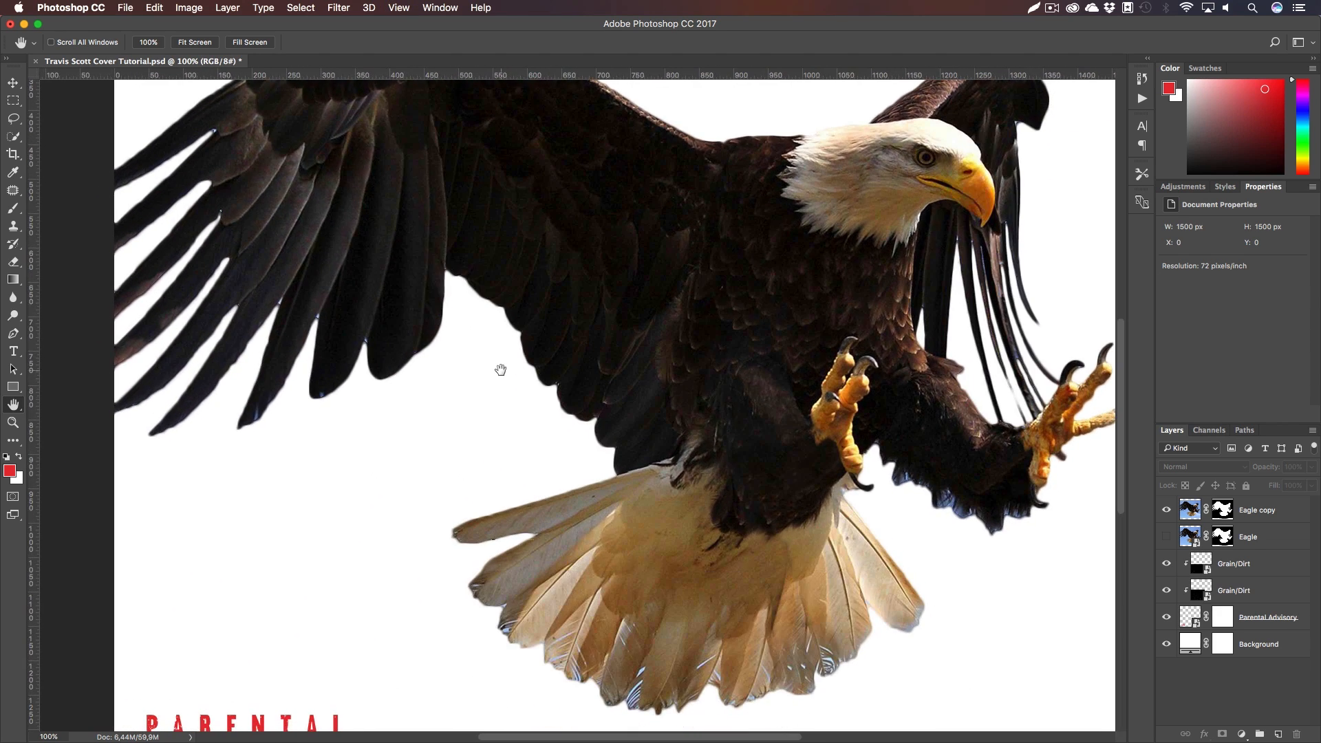
scroll(266, 330, "up", 5)
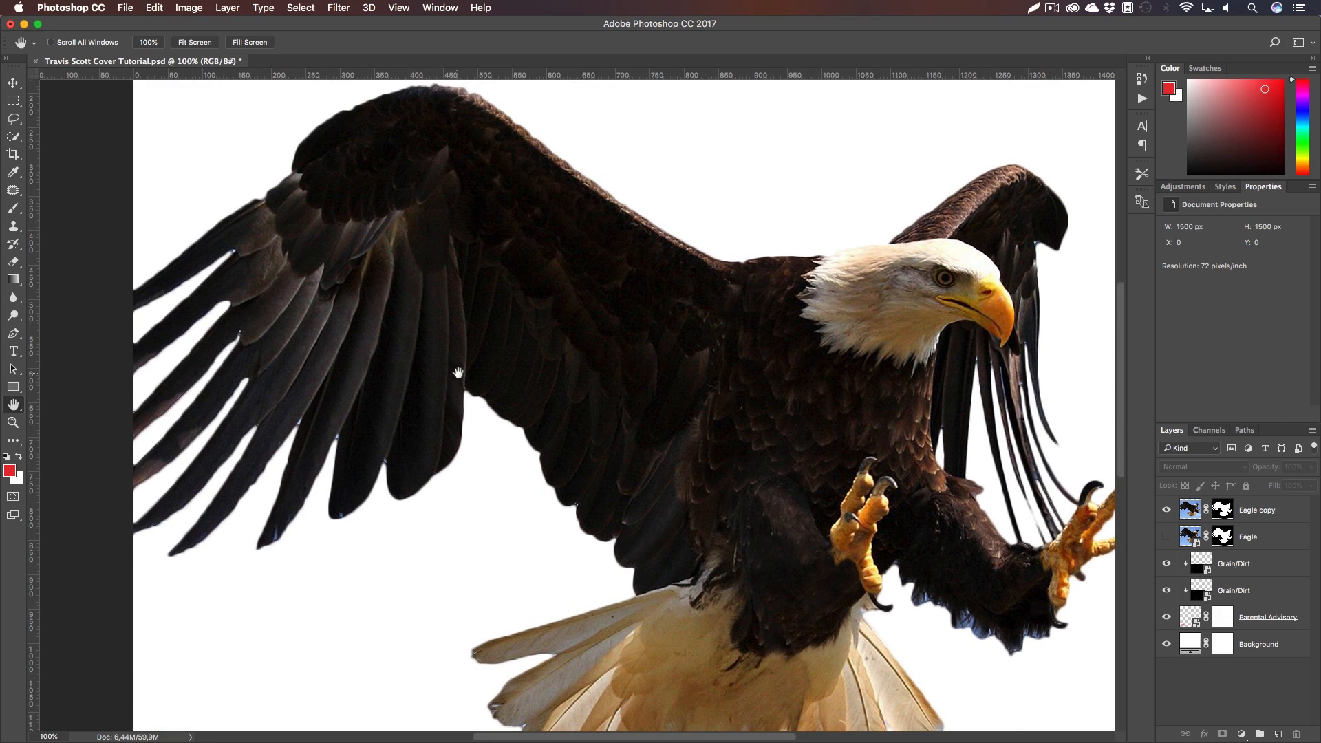
left_click_drag(456, 372, 410, 408)
scroll(410, 408, "down", 5)
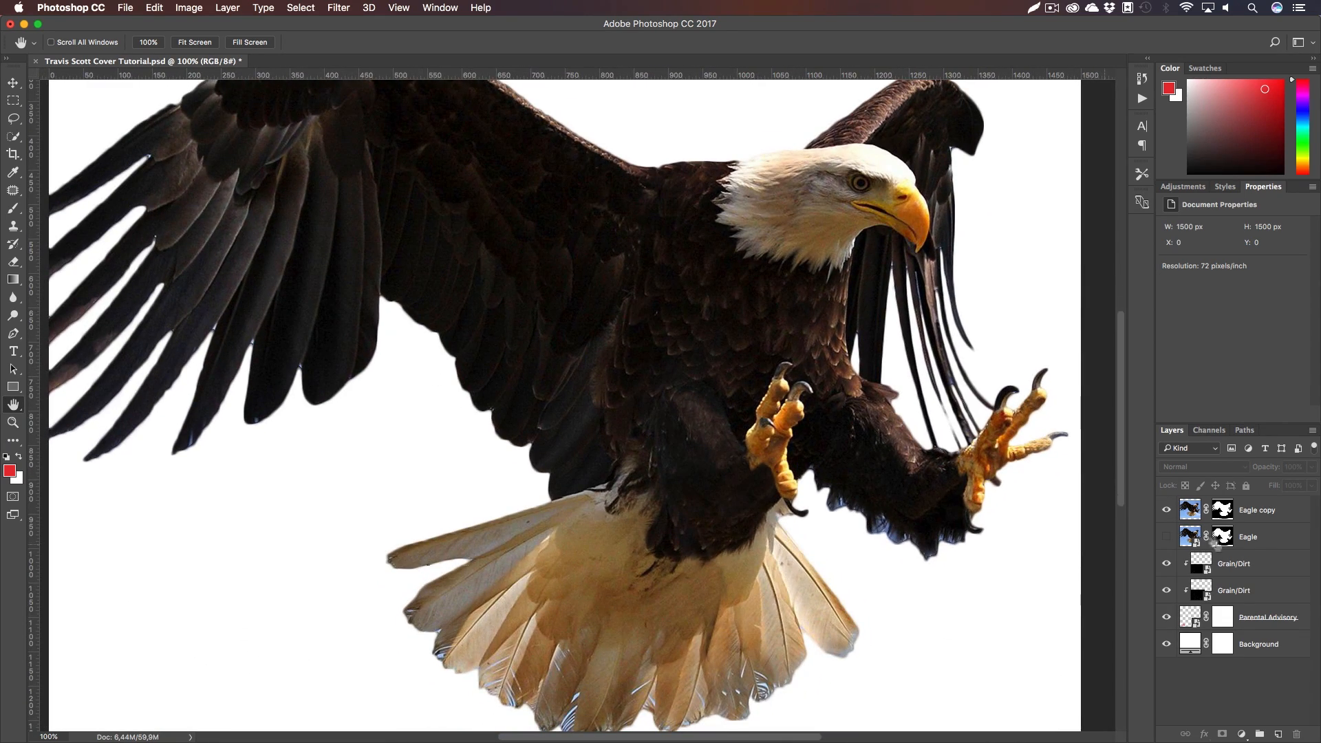
left_click(1165, 537)
left_click(1166, 511)
left_click(1166, 513)
left_click(1166, 513)
left_click(1166, 512)
left_click(1166, 513)
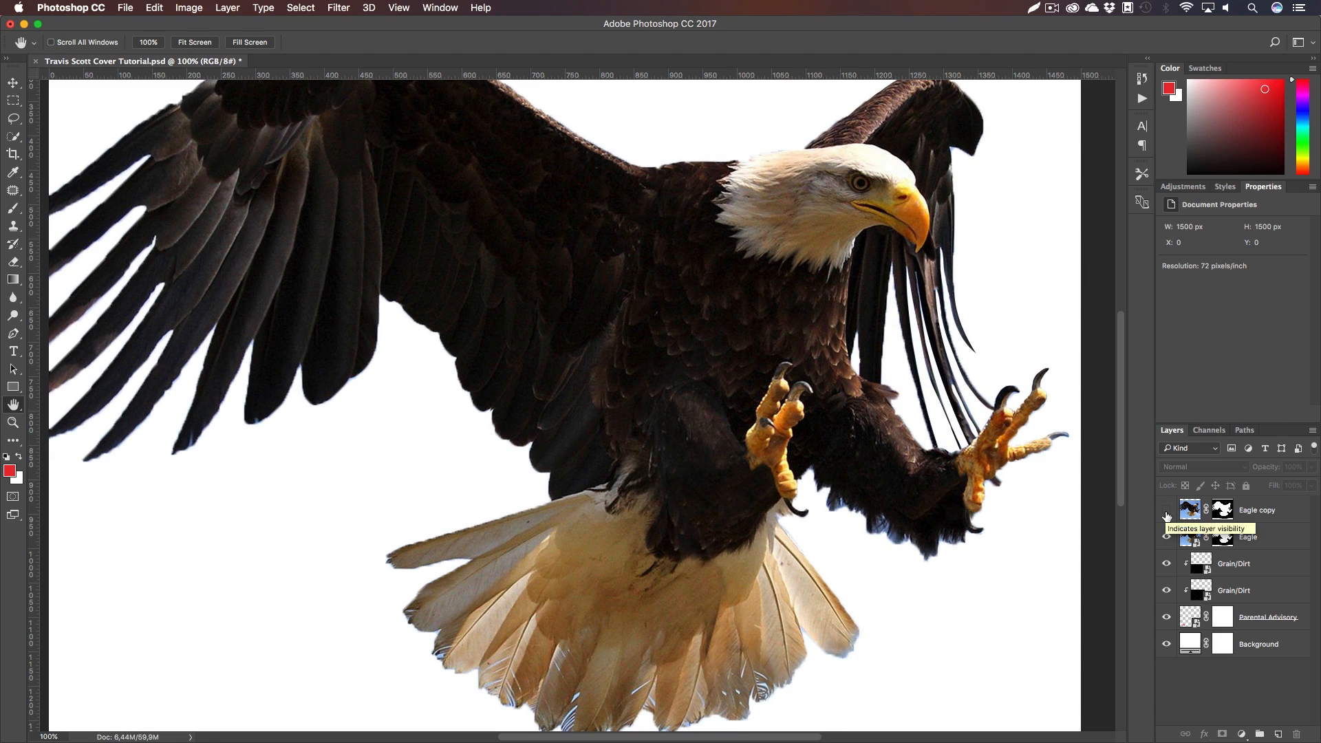
left_click(1166, 511)
left_click(1167, 536)
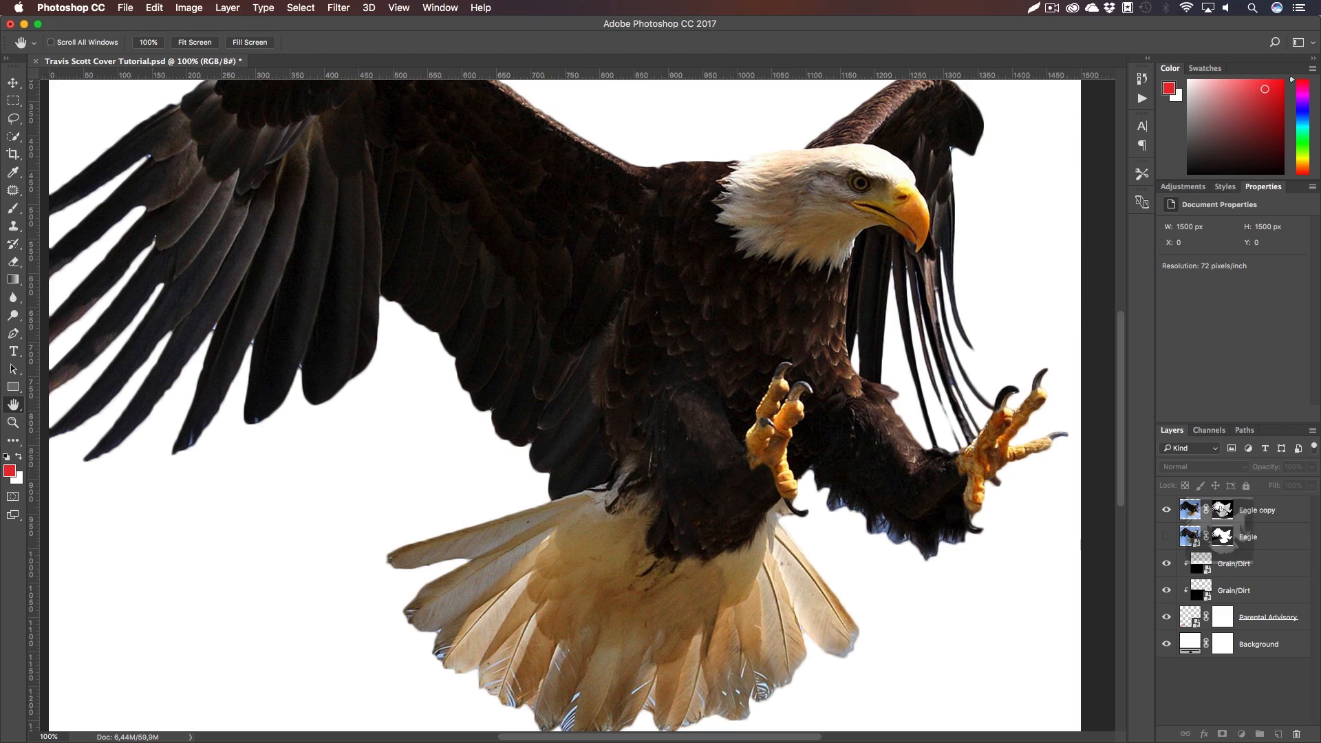
Refine the Eagle copy's mask again in Select and Mask with Contrast set to 50%, and apply it
left_click(1222, 509)
key("super+alt+r")
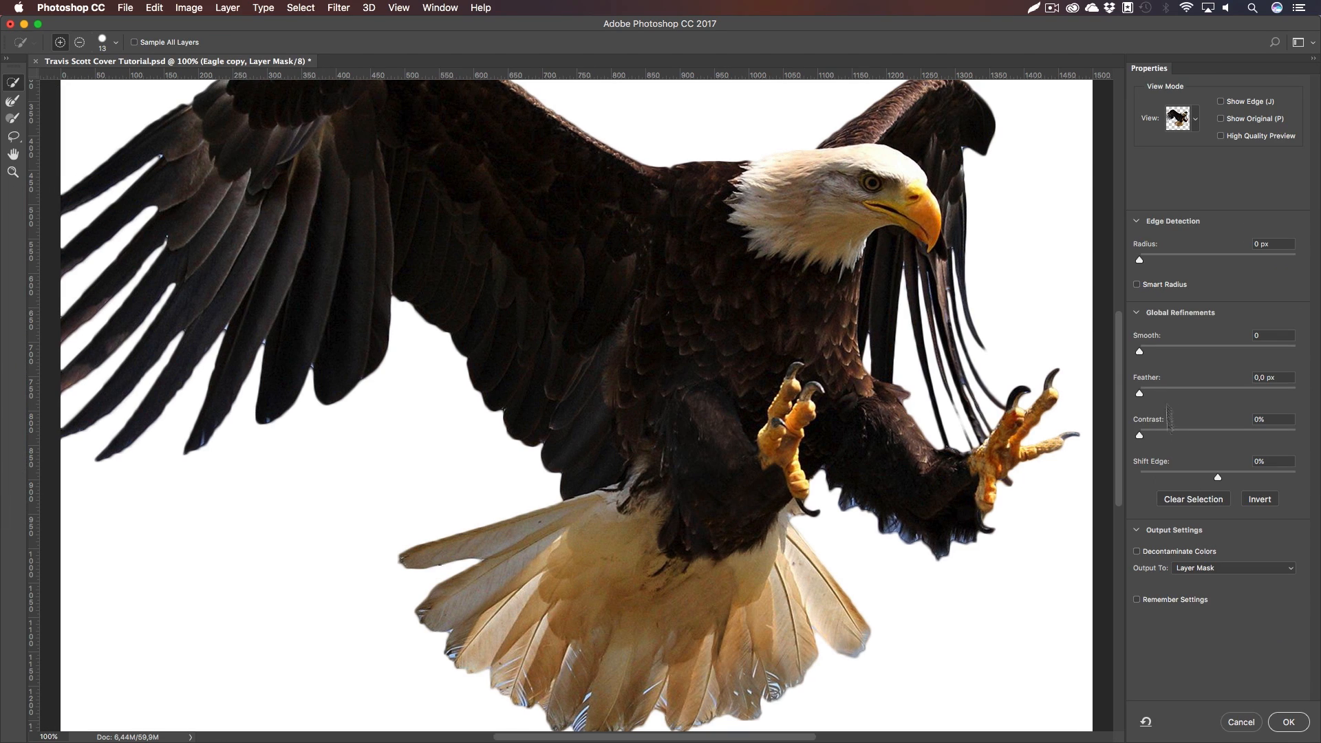
left_click_drag(1139, 436, 1225, 438)
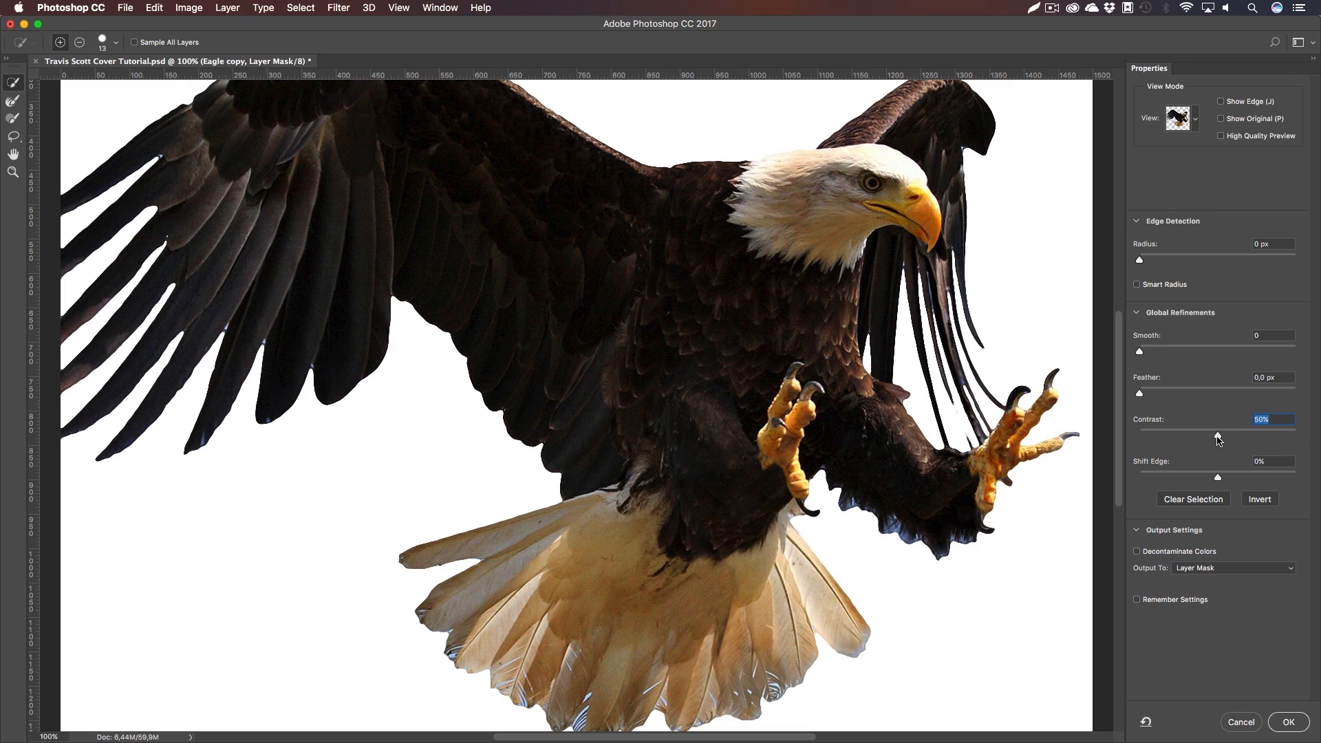
left_click(1287, 721)
Add a Black & White adjustment layer with the default preset above the Eagle copy and clip it to that layer
key("z")
left_click_drag(899, 519, 849, 519)
key("h")
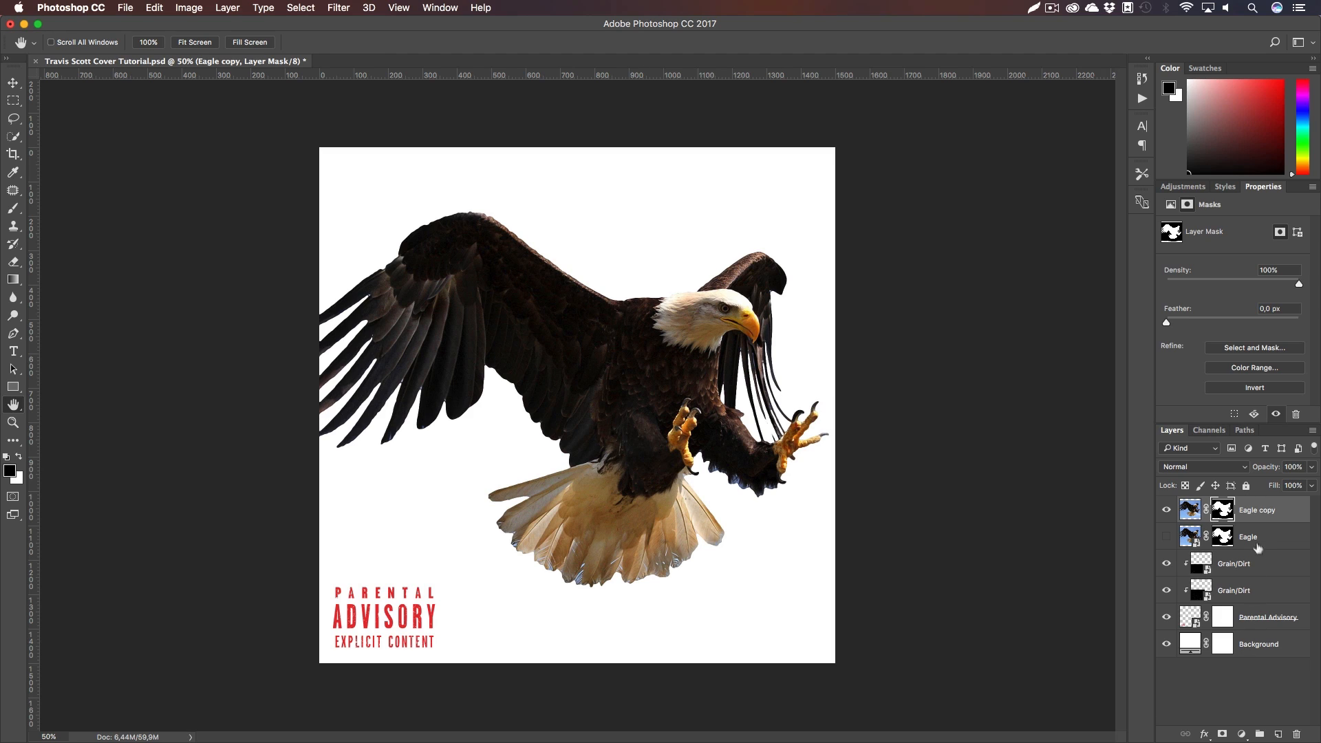
left_click(1242, 734)
left_click(1239, 615)
right_click(1262, 509)
left_click(1162, 404)
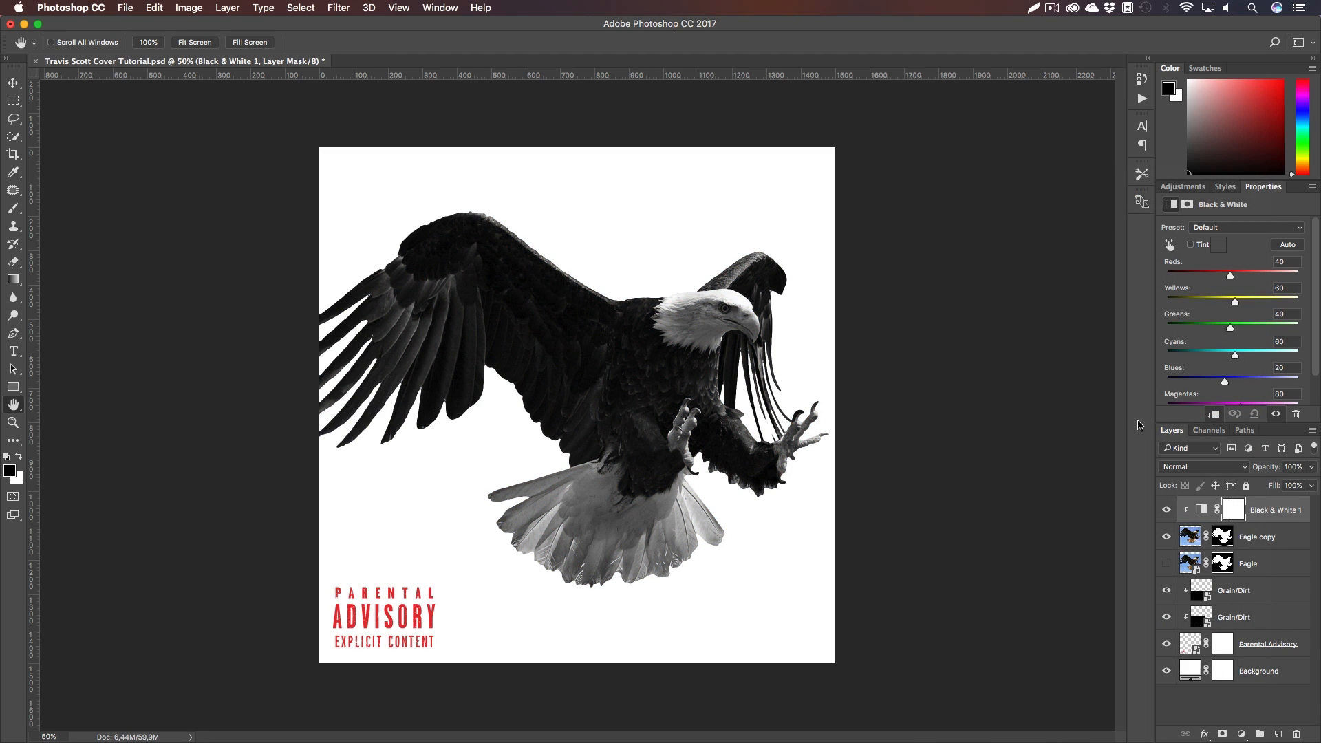
Add a blue (#3a65a7) Solid Color fill layer above the Black & White adjustment and clip it to the eagle
left_click(1243, 734)
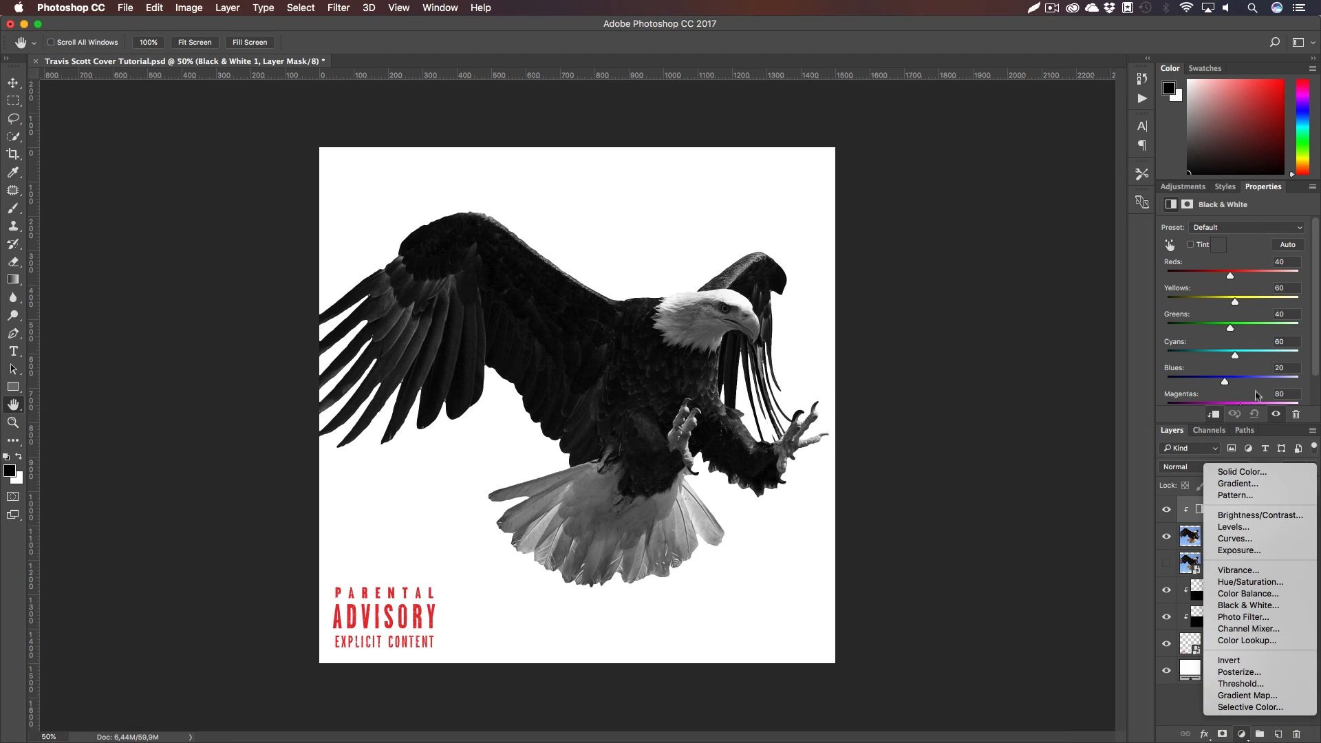
left_click(1238, 473)
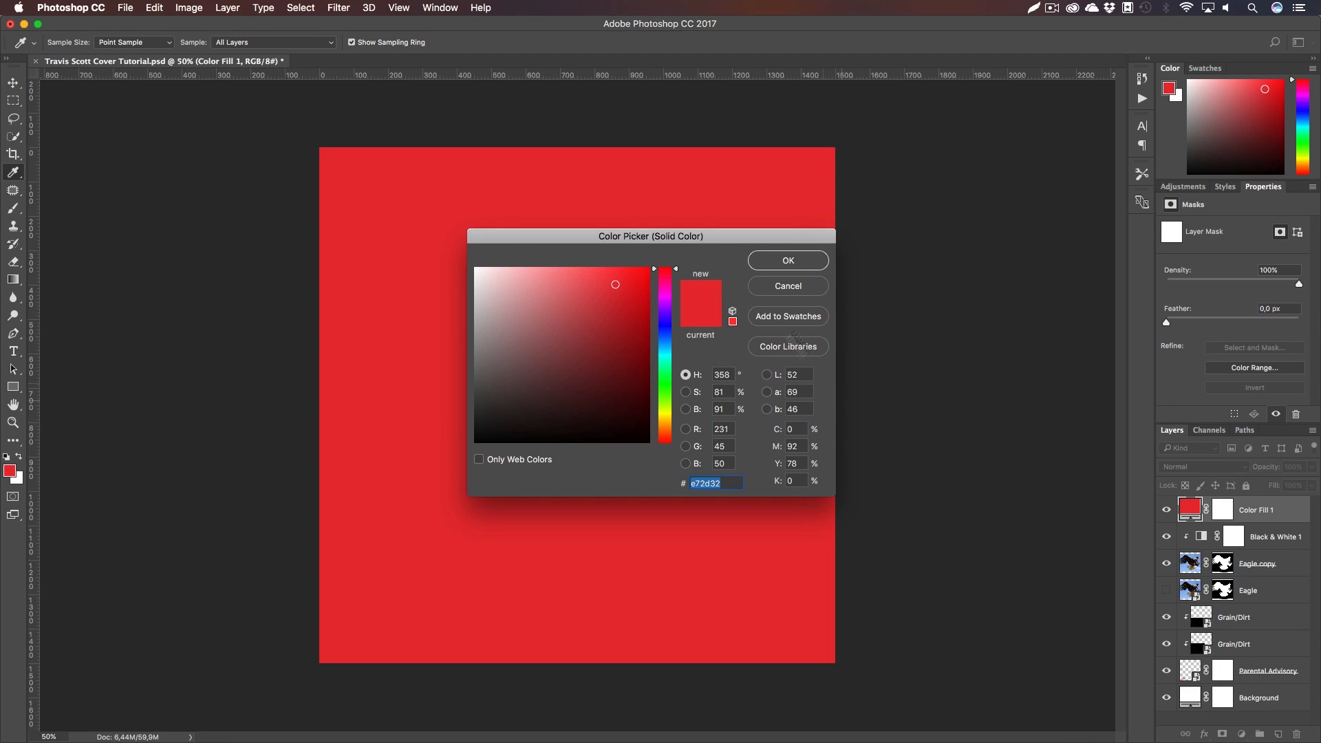
left_click_drag(730, 239, 994, 367)
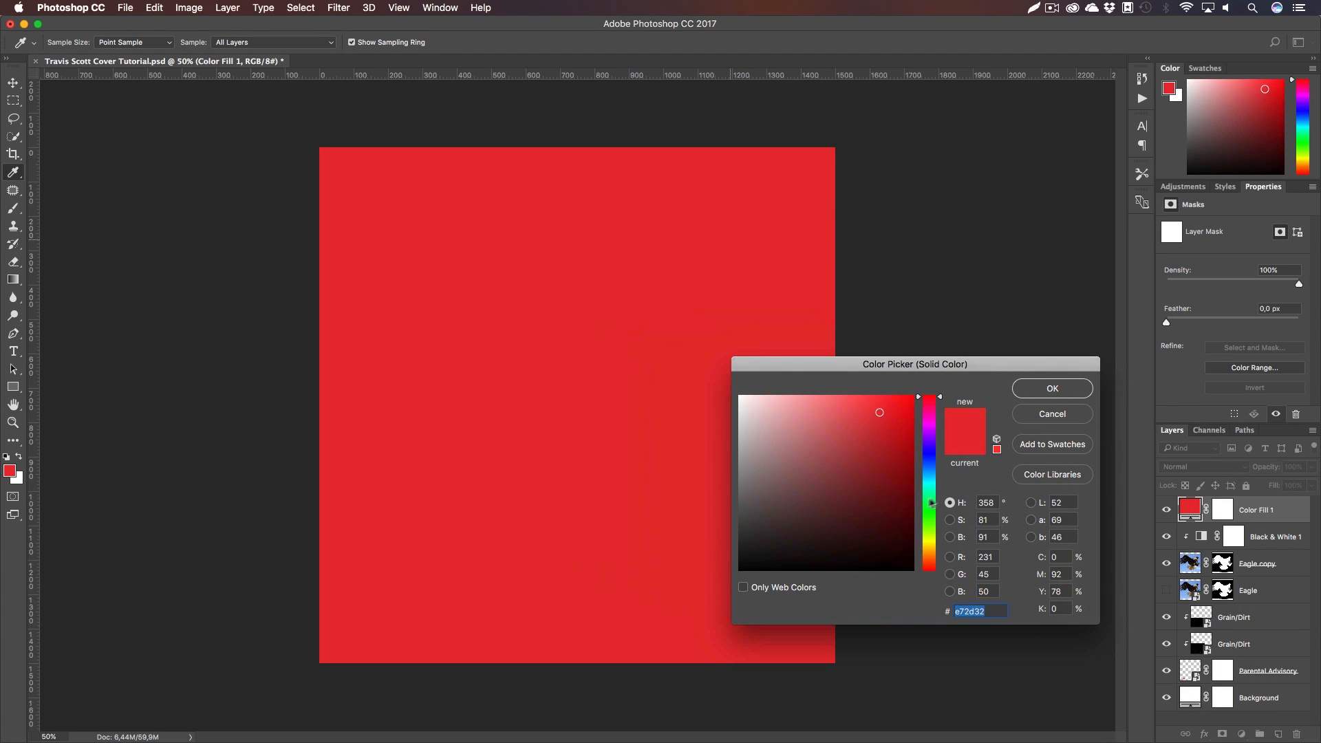
mouse_move(926, 509)
left_mouse_down()
mouse_move(929, 529)
mouse_move(930, 455)
mouse_move(931, 470)
mouse_move(843, 447)
mouse_move(852, 455)
left_mouse_up()
left_click(1050, 389)
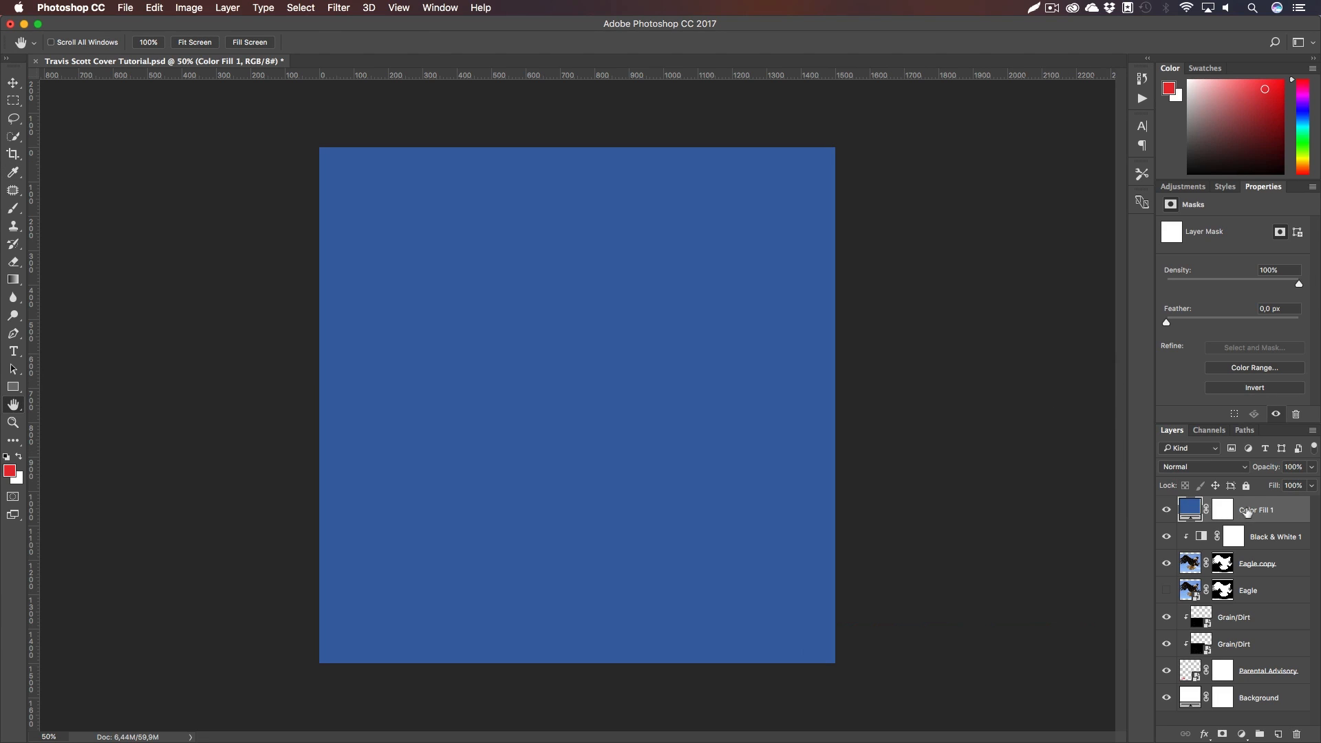
right_click(1246, 511)
left_click(1144, 404)
Try the colour fill in Multiply blend mode with the dark blue #232933
left_click(1197, 467)
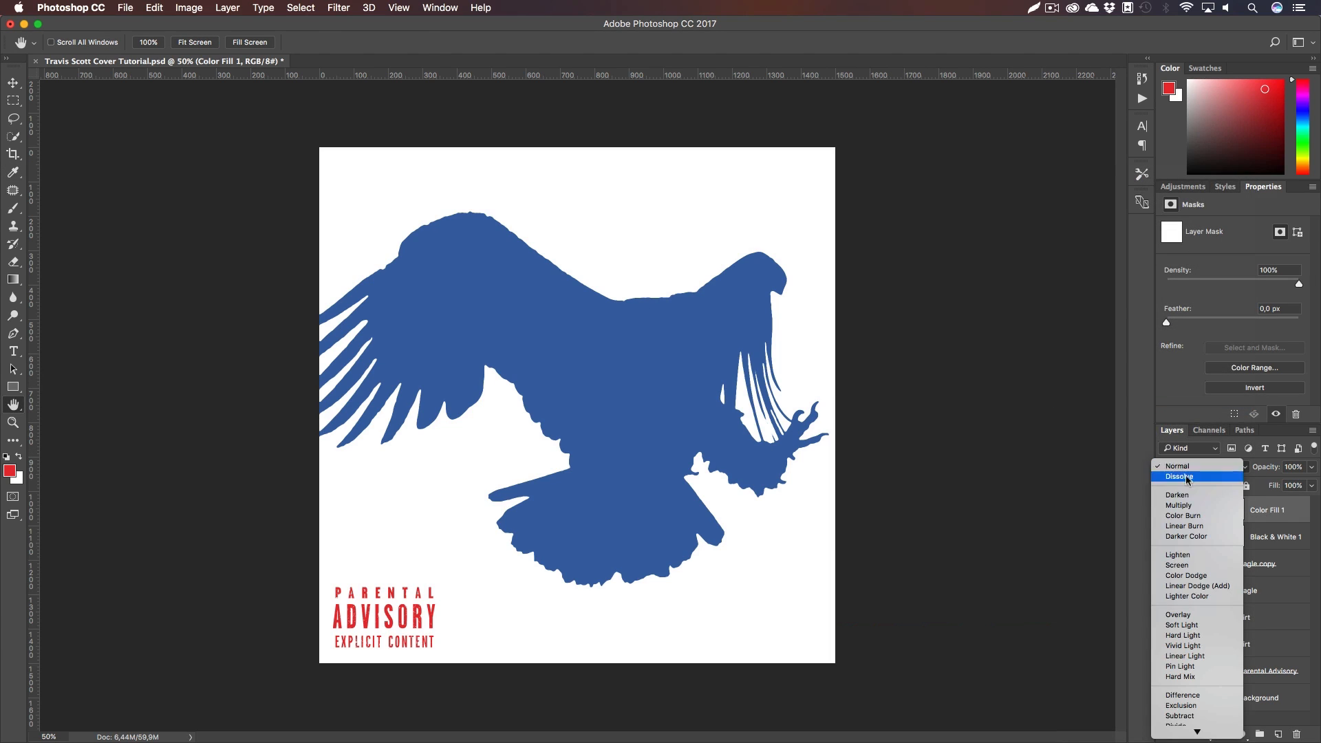
left_click(1185, 507)
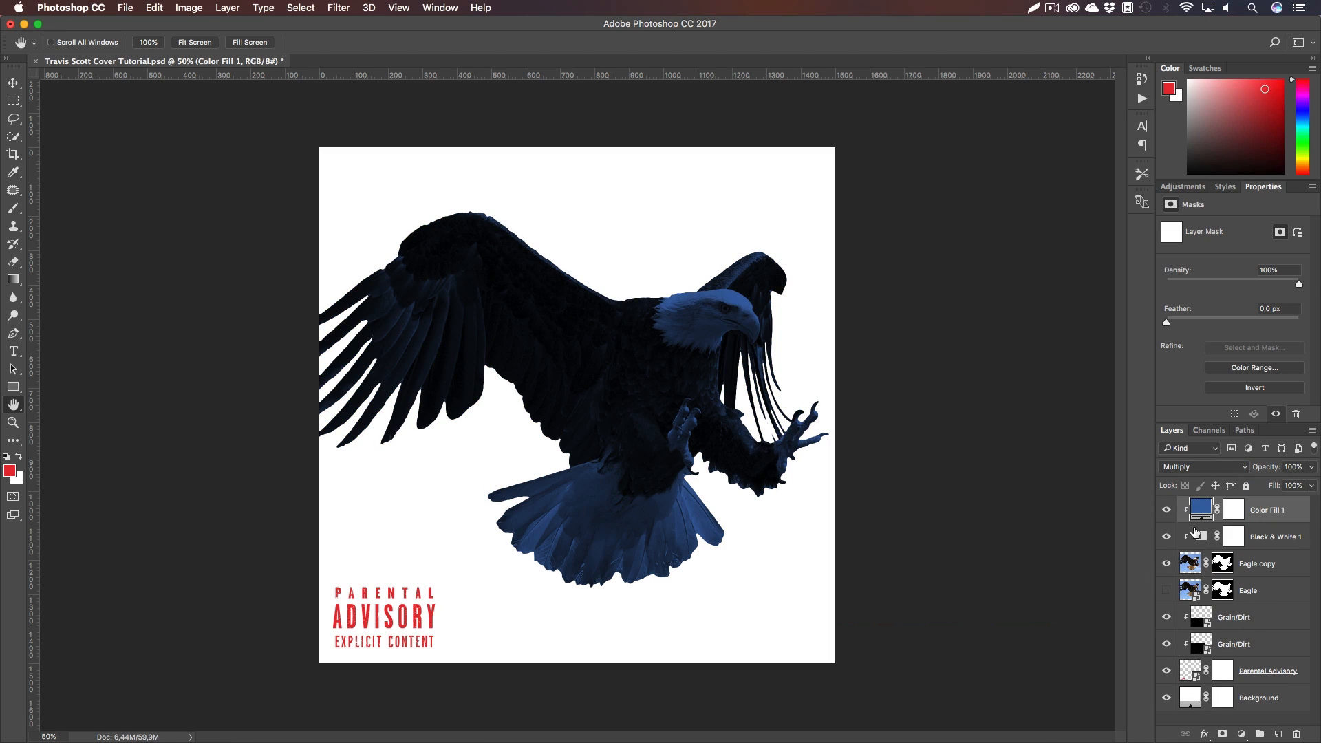
double_click(1200, 510)
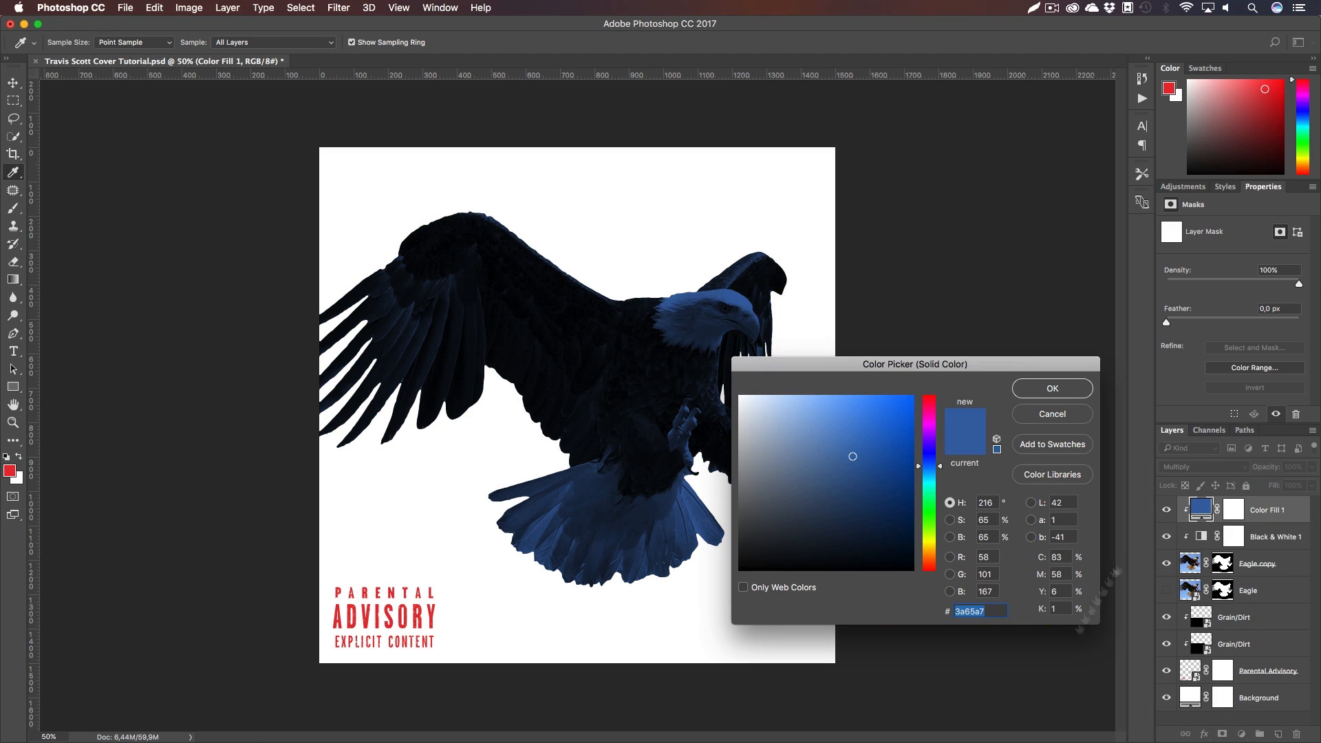
left_click(808, 522)
left_click_drag(808, 522, 795, 536)
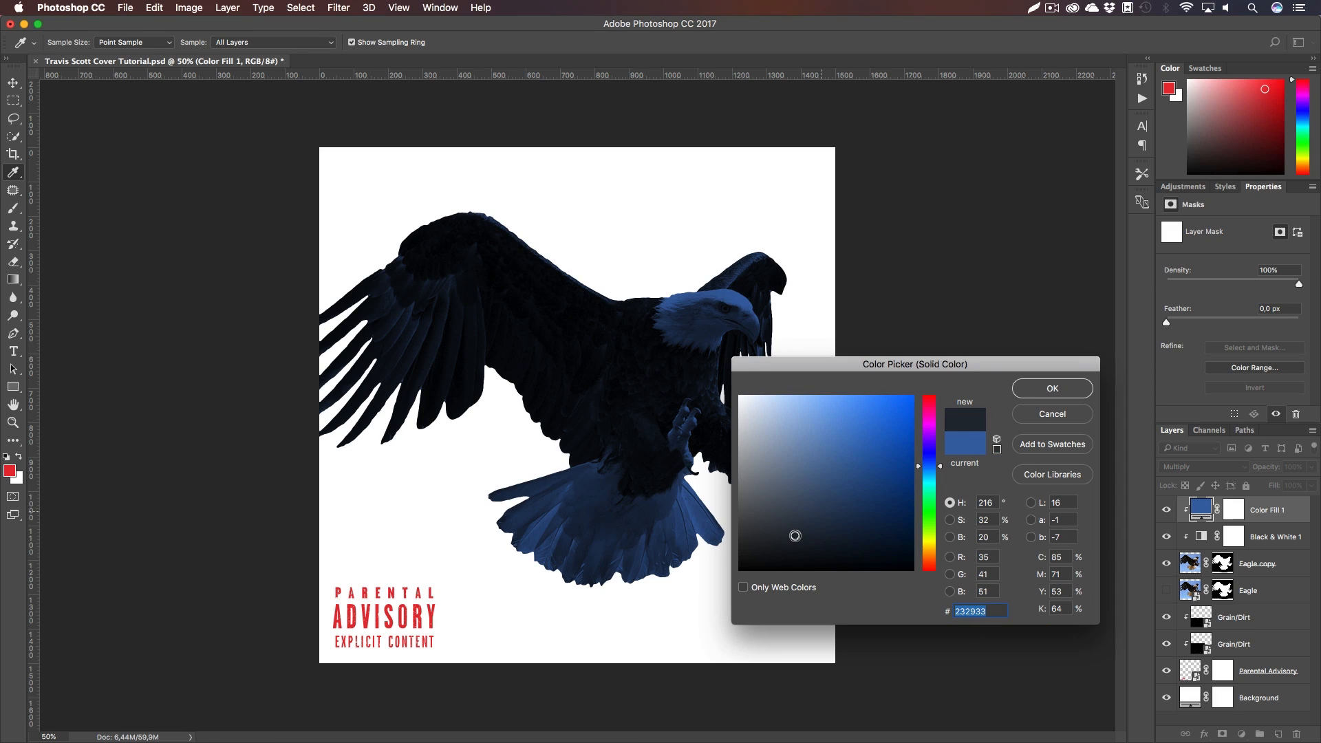
left_click(1052, 387)
key("h")
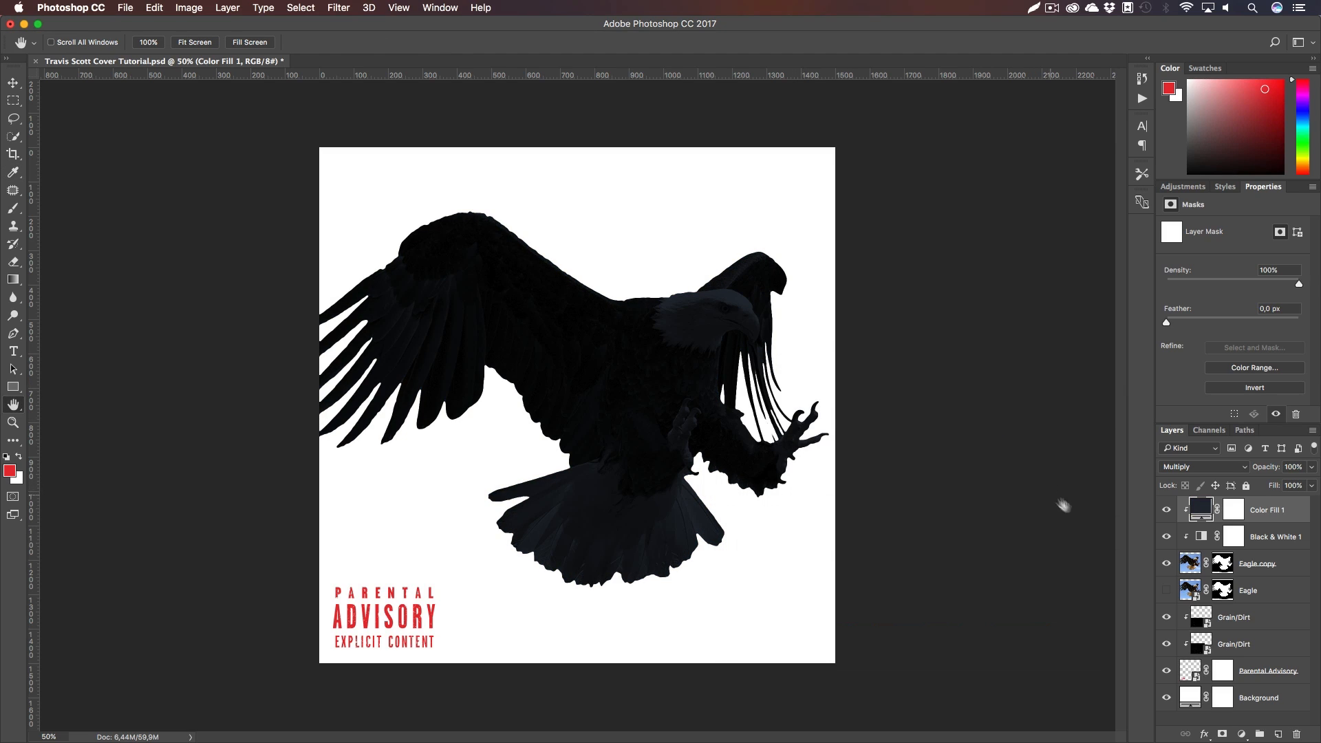
Set the fill layer's colour to #22333b and its blend mode to Color
double_click(1199, 509)
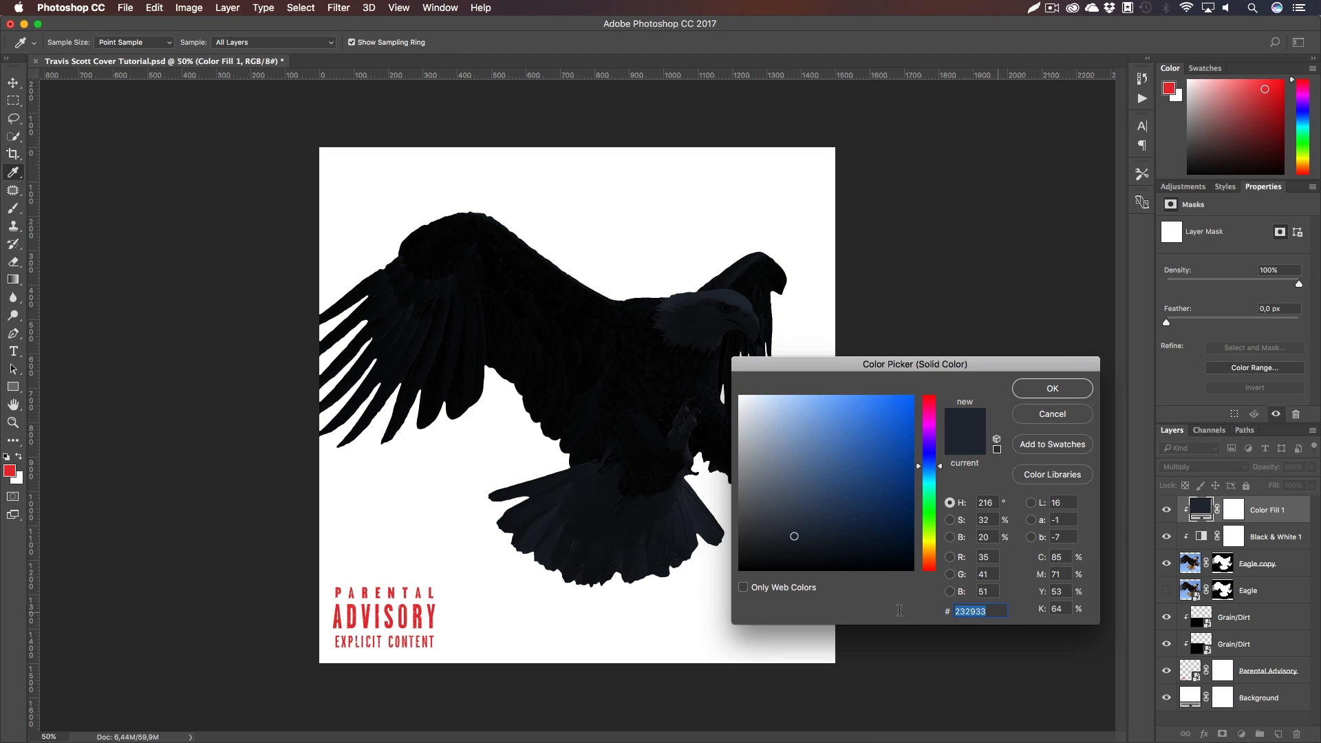
type("22333b")
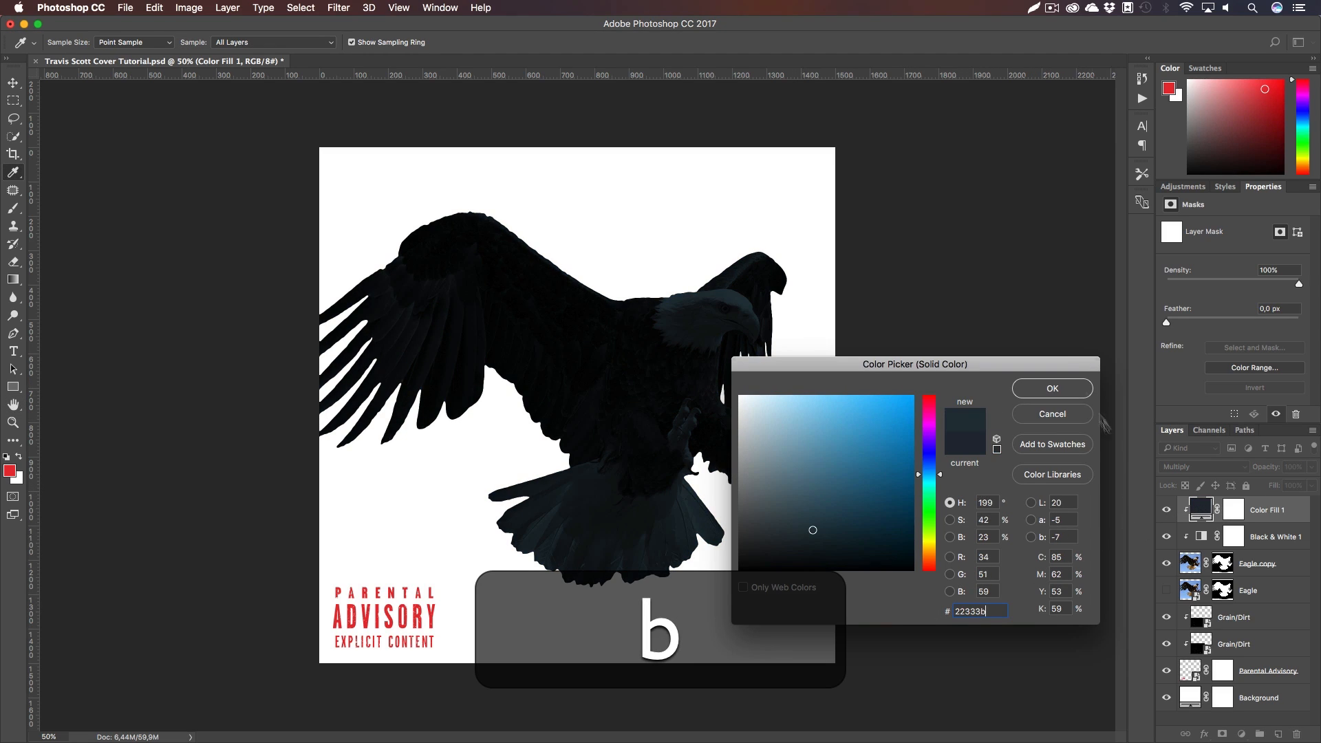
left_click(1056, 388)
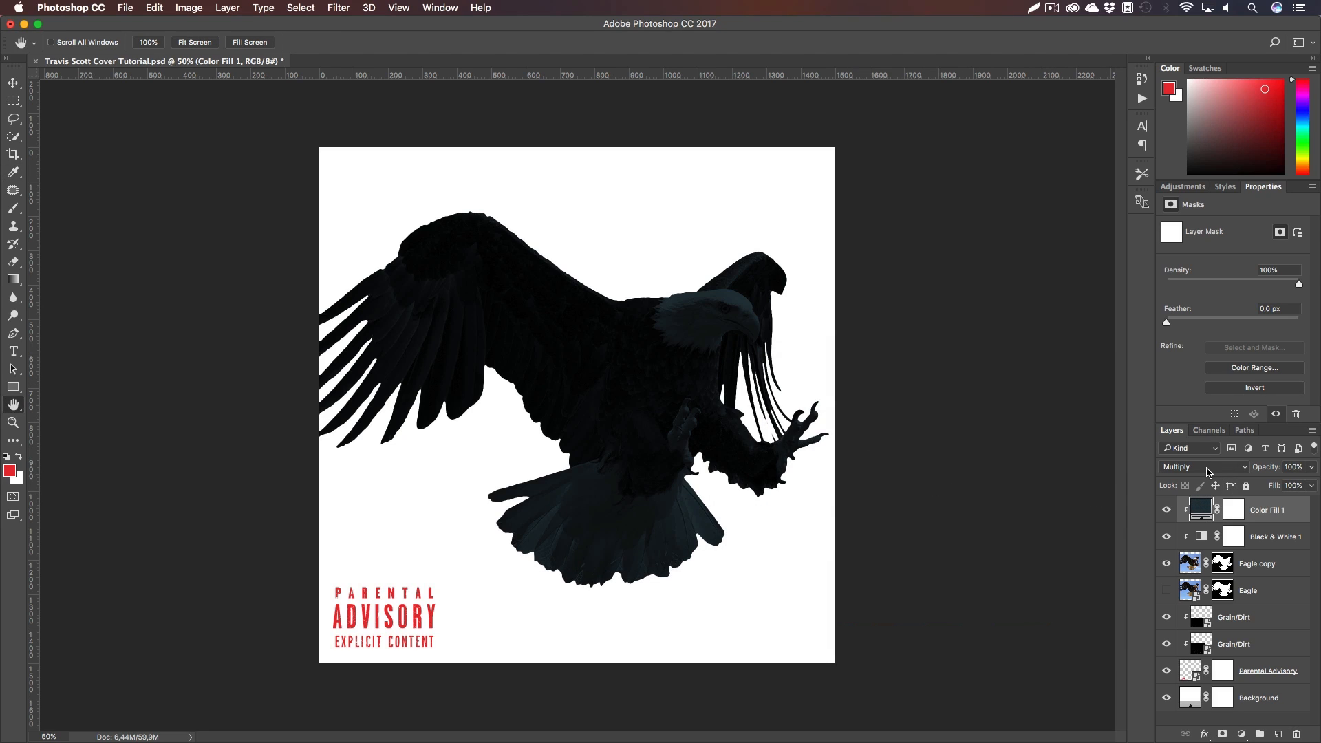
left_click(1207, 472)
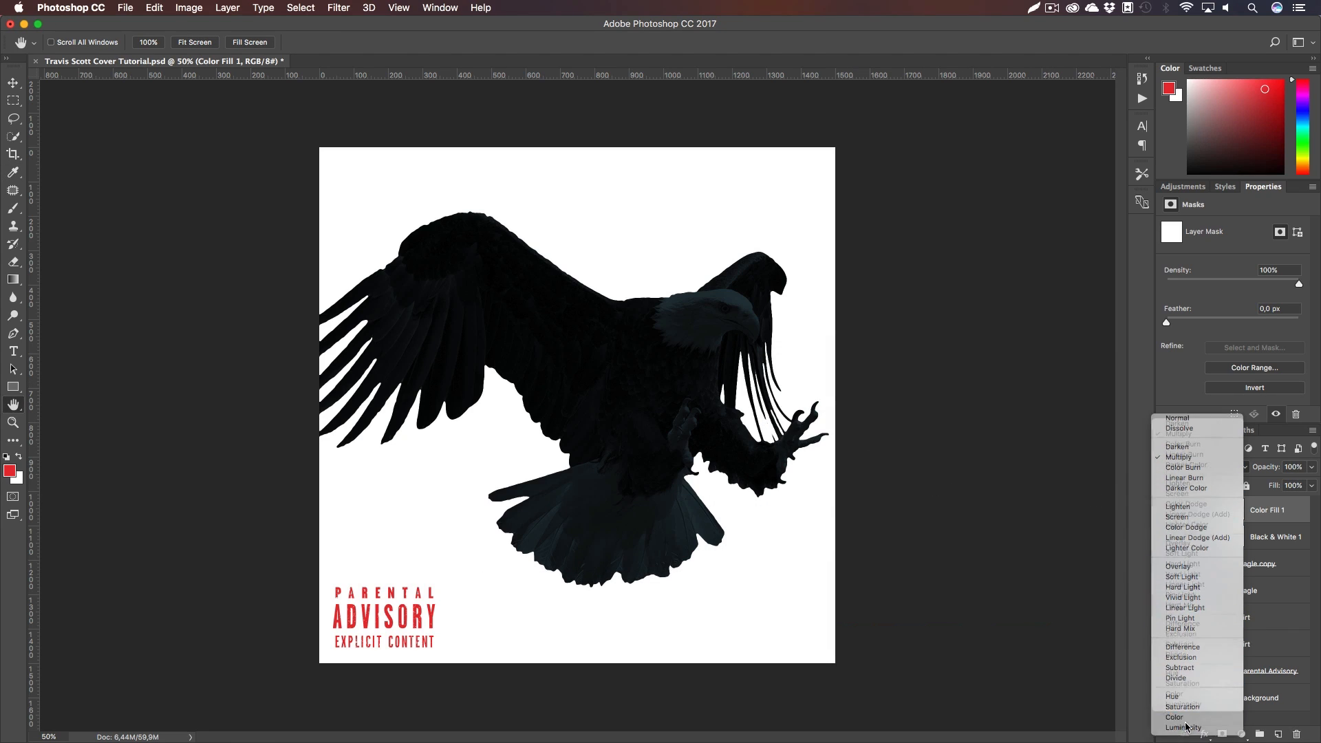
left_click(1188, 723)
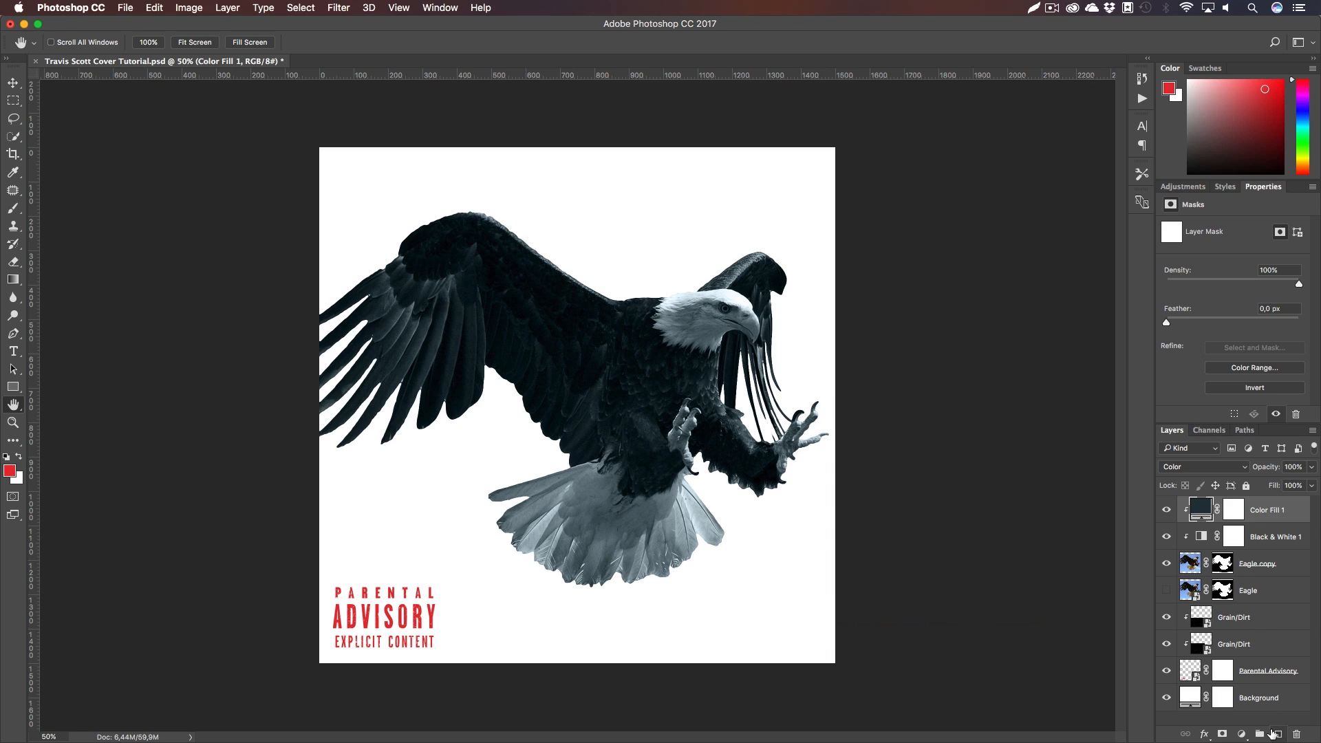
Add a Levels adjustment above the colour fill with input levels 4, 1.41 and 255 and output black at 47
left_click(1241, 734)
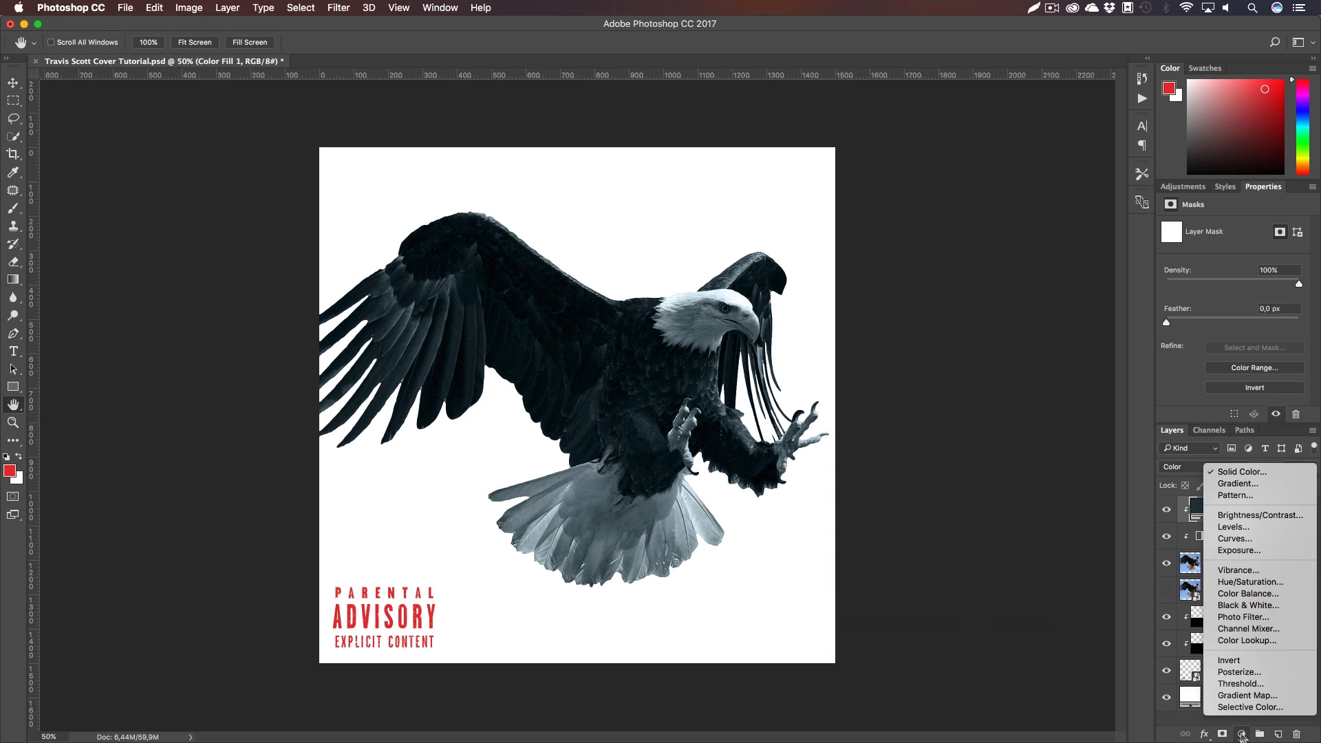
left_click(1235, 526)
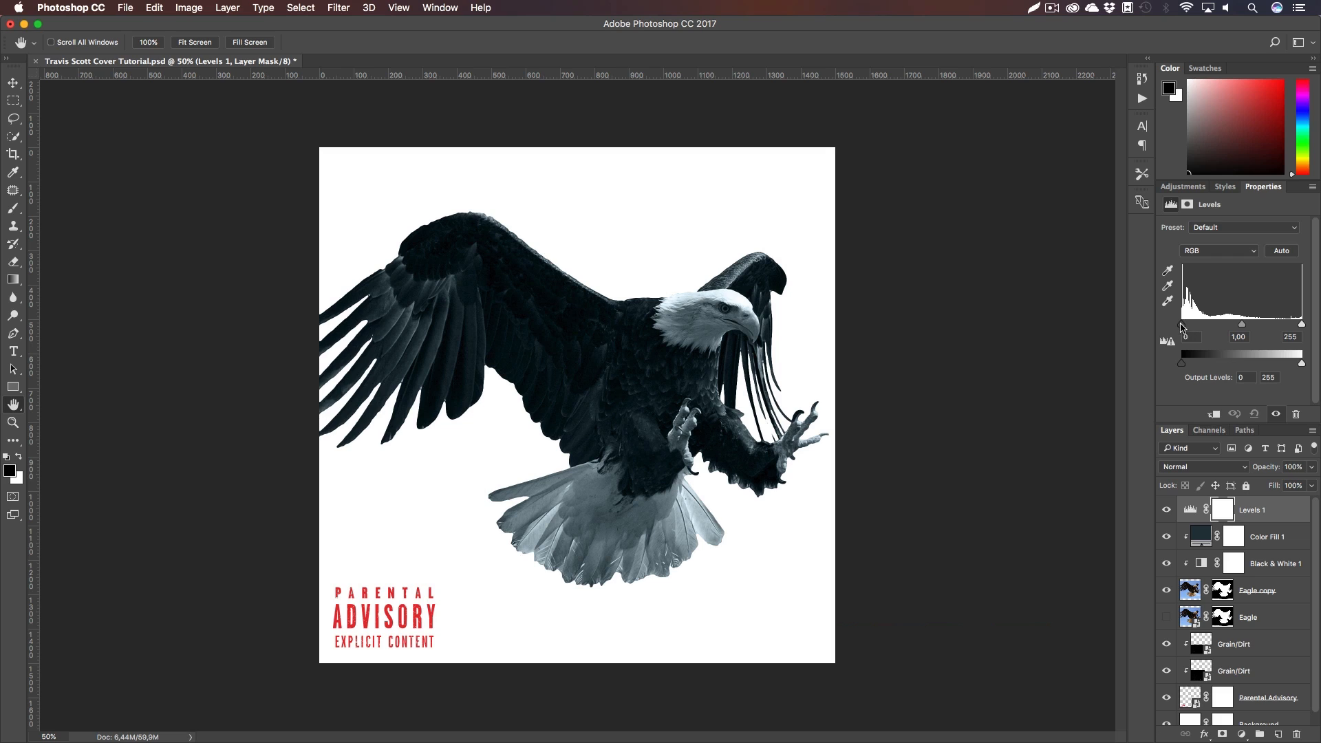
left_click_drag(1183, 330, 1305, 326)
left_click_drag(1182, 370, 1228, 325)
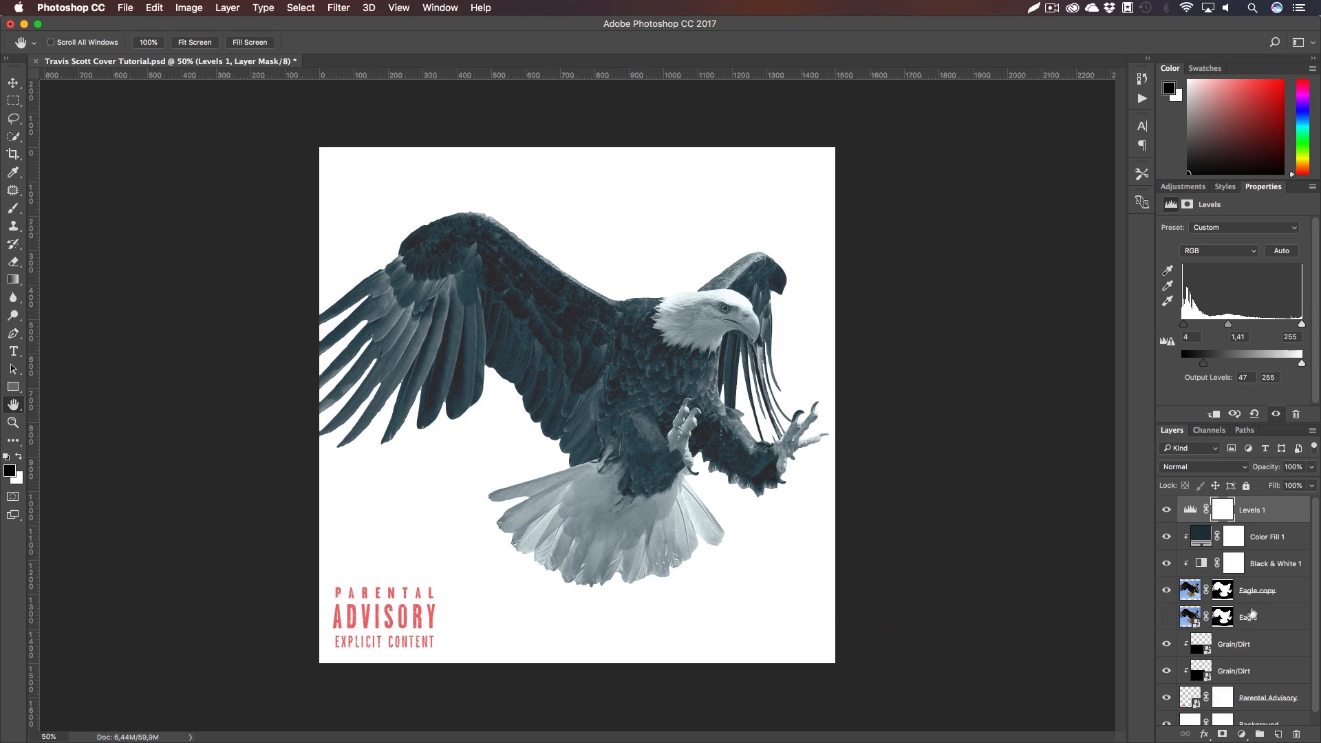
Add a new clipped layer directly above the Eagle copy and sample the grey-blue of the eagle's iris
left_click(1261, 593)
left_click(1278, 734)
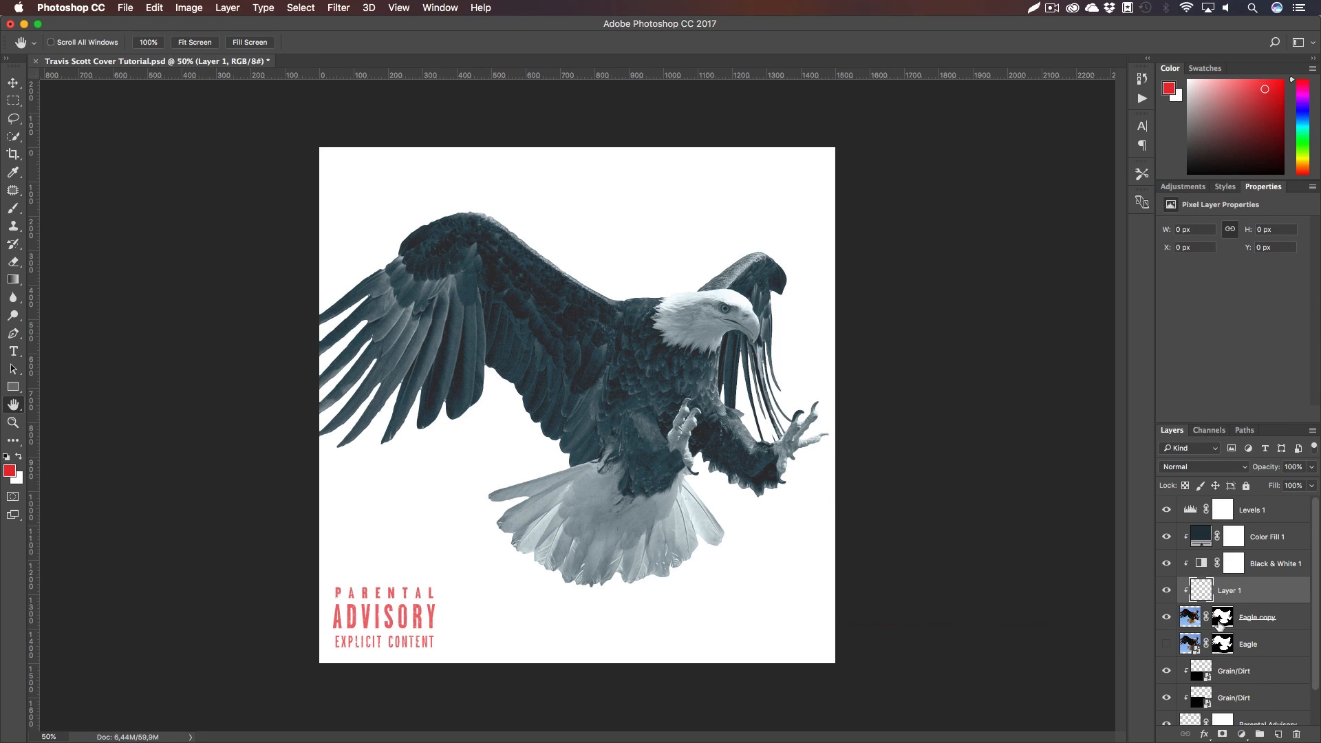
key("z")
left_click_drag(726, 308, 884, 307)
key("h")
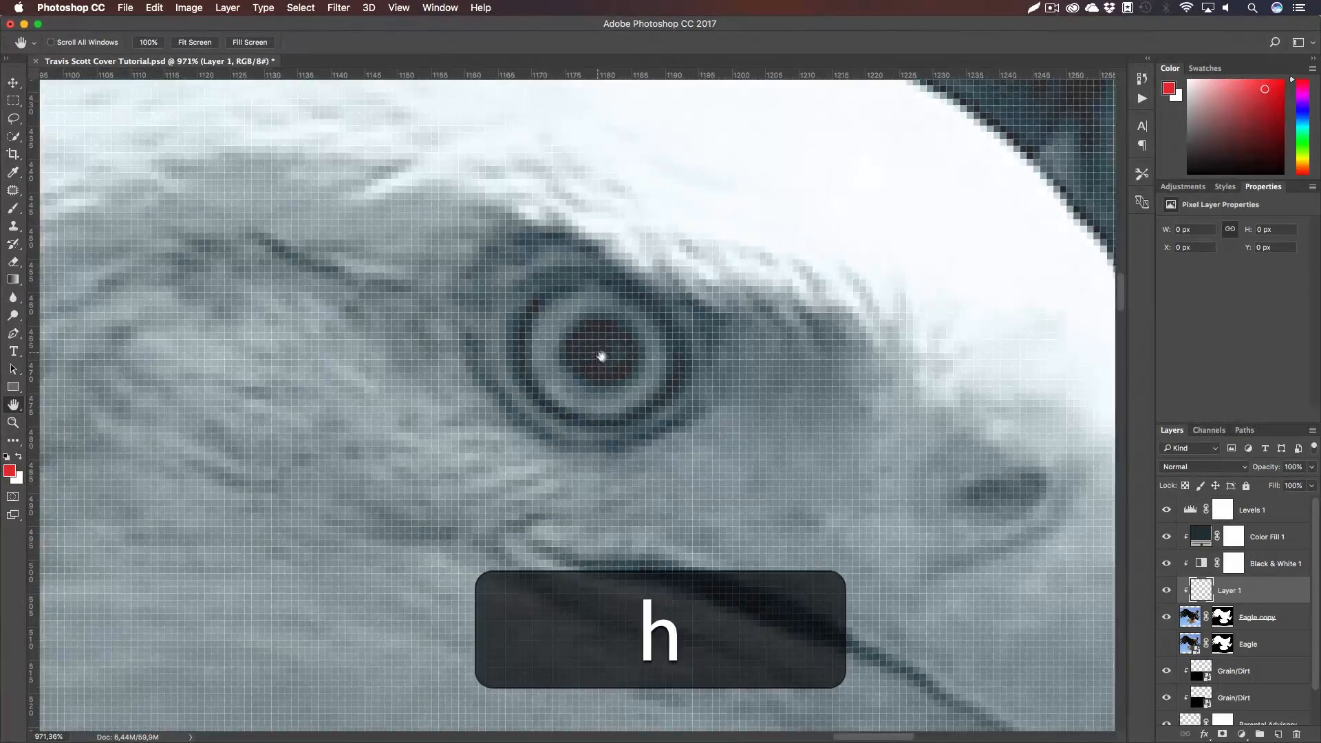
left_click_drag(568, 322, 612, 370)
key("i")
left_click(590, 387)
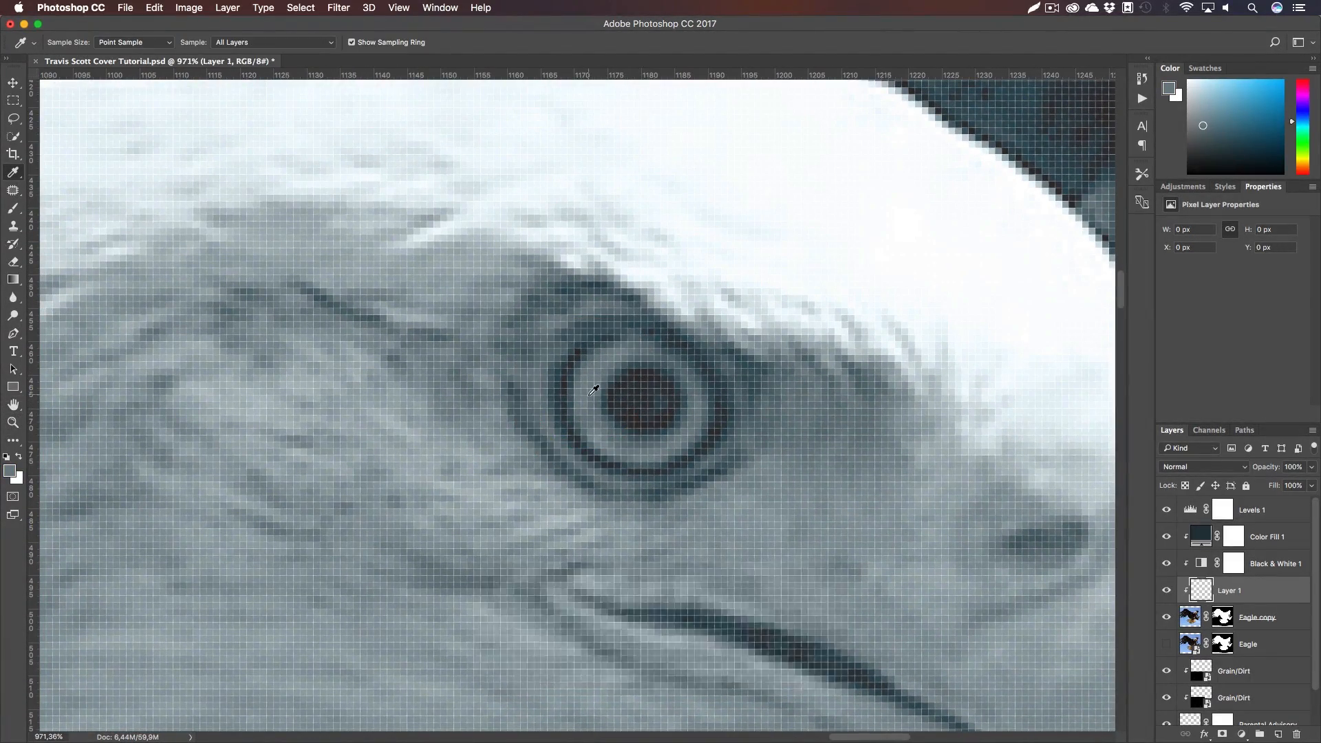
Paint over the eagle's pupil and iris on the new layer with a 10 px brush in the sampled grey-blue
key("b")
right_click(610, 404)
type("17")
key("Tab")
key("shift+Tab")
type("10")
key("Return")
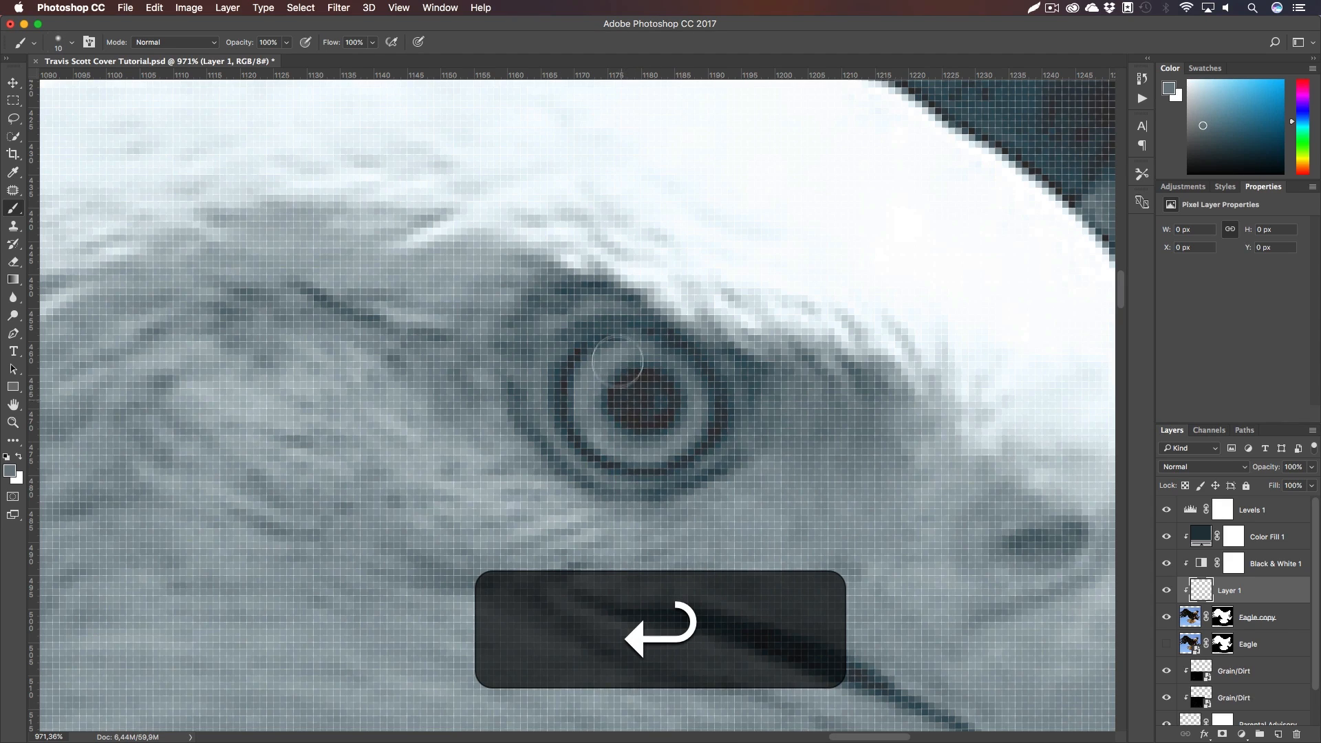
left_click(639, 412)
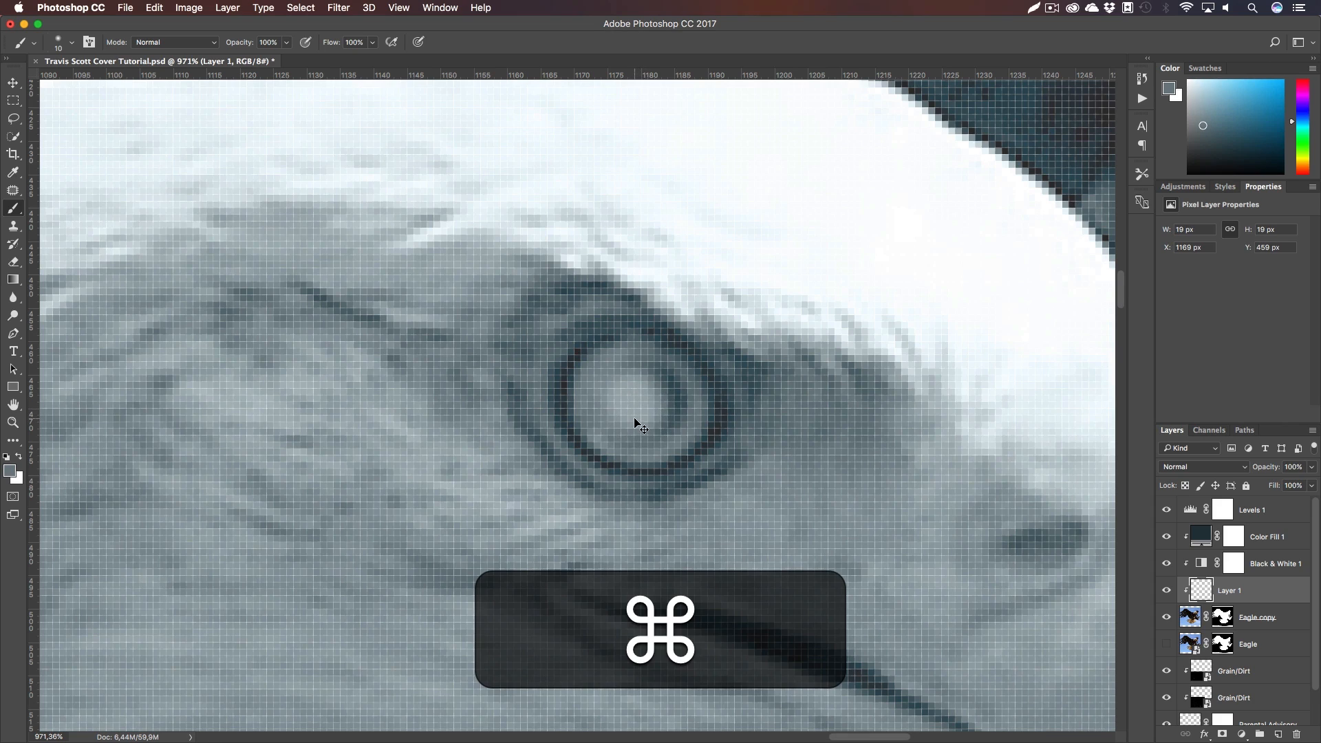
mouse_move(657, 406)
left_mouse_down()
mouse_move(612, 402)
mouse_move(633, 428)
mouse_move(675, 406)
left_mouse_up()
mouse_move(641, 372)
left_mouse_down()
mouse_move(602, 401)
mouse_move(633, 427)
left_mouse_up()
key("super+1")
key("super+h")
key("h")
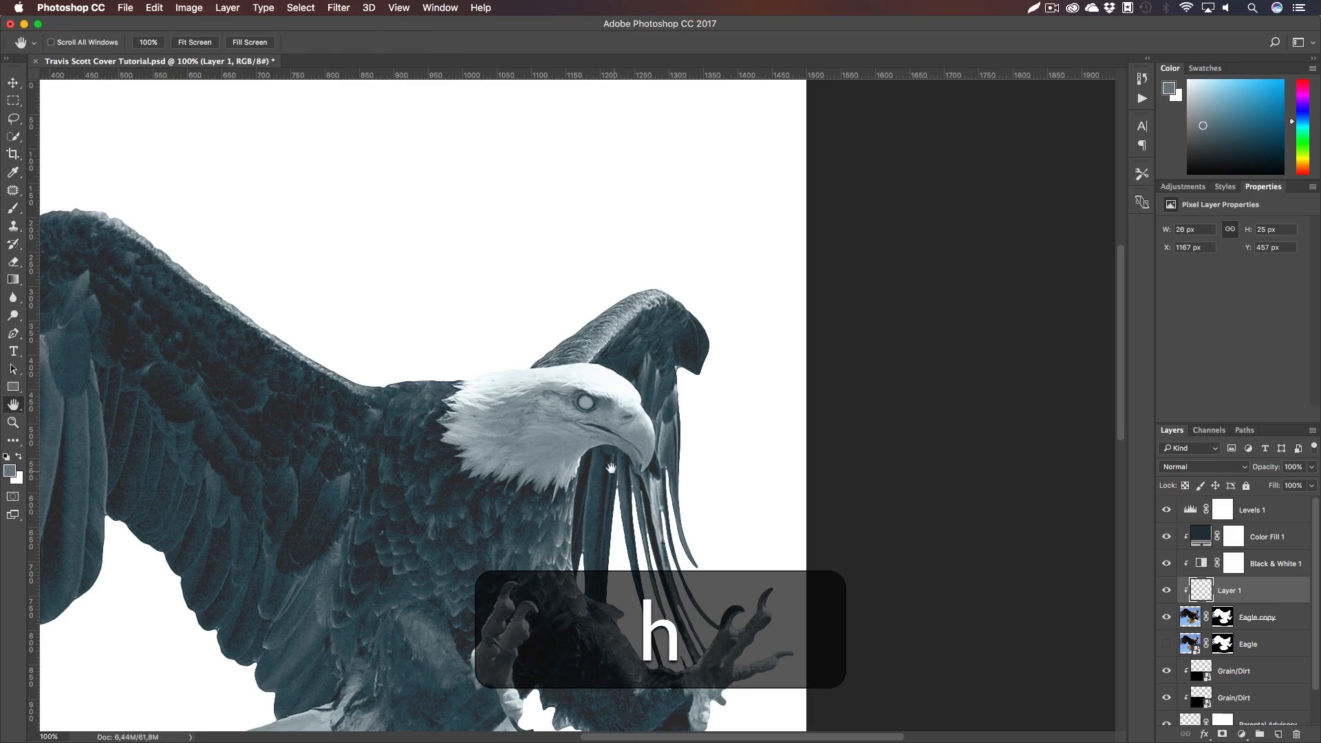
Shrink the painted eye spot proportionally from its centre to 24 × 23 px and nudge it into place inside the eye ring
key("z")
left_click_drag(585, 406, 640, 438)
key("super+t")
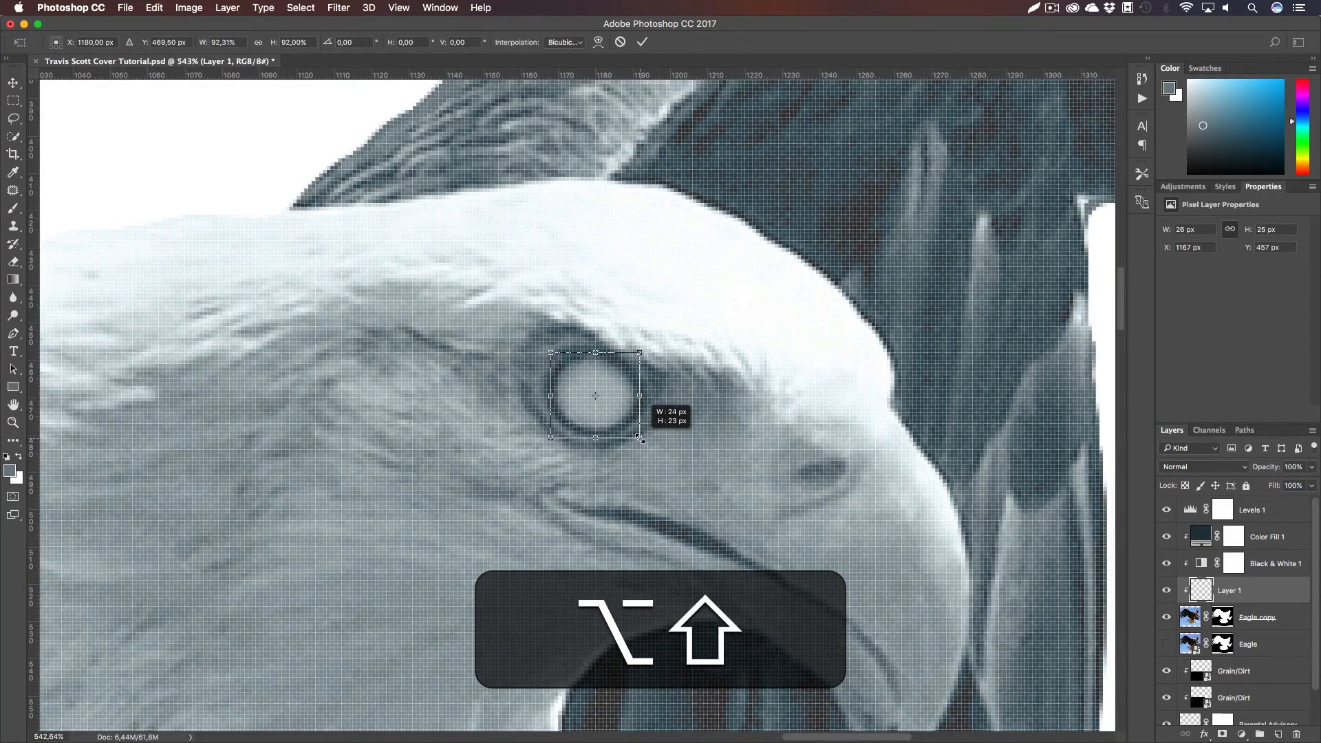
key("v")
key("Right")
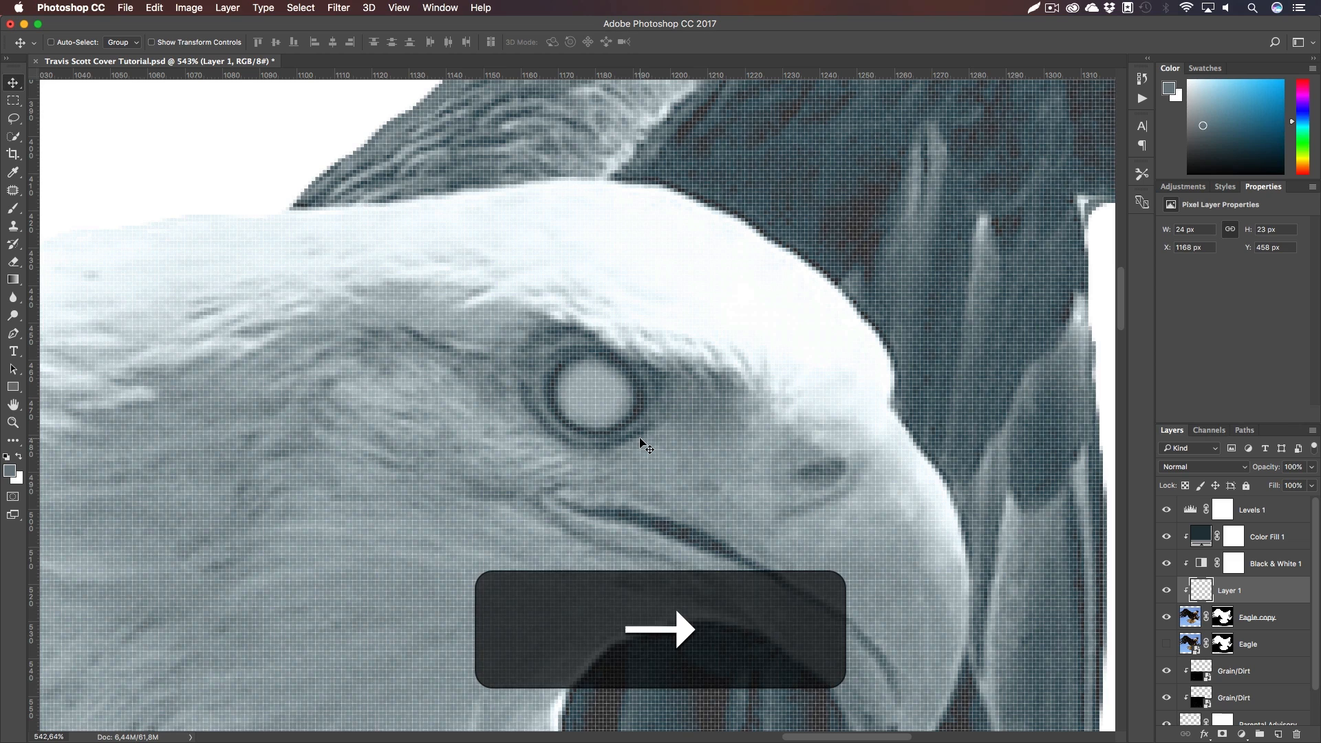
key("super+1")
key("z")
left_click_drag(522, 450, 295, 450)
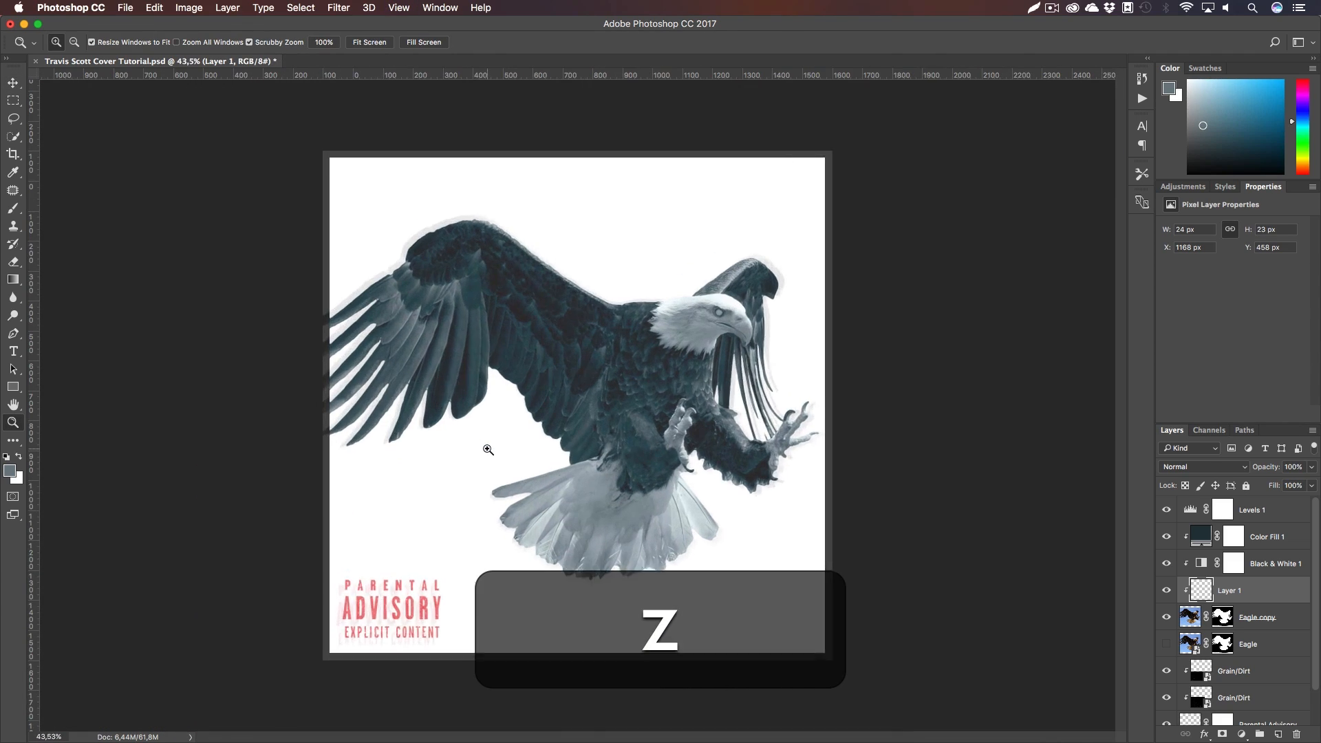
key("h")
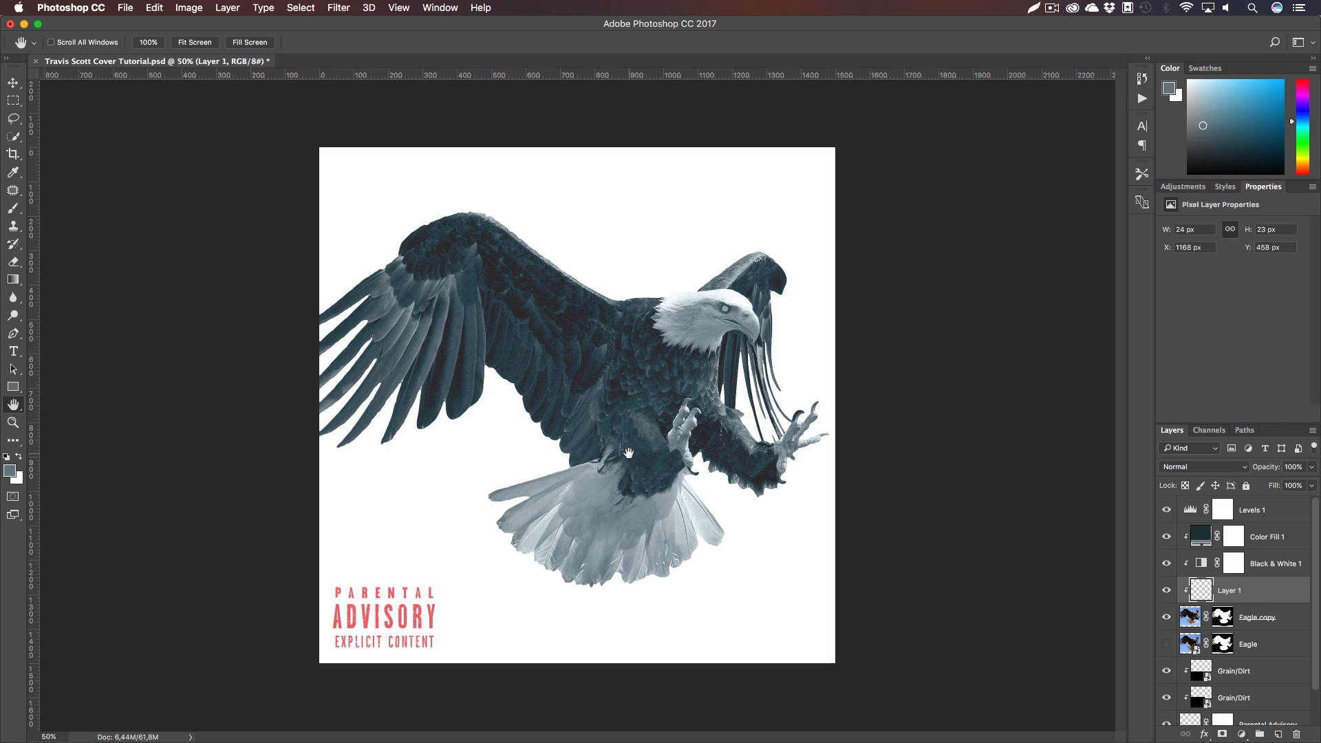
Add a Brightness/Contrast adjustment above the colour fill, clip it to the eagle, and set Brightness to -49 and Contrast to 2
left_click(1201, 534)
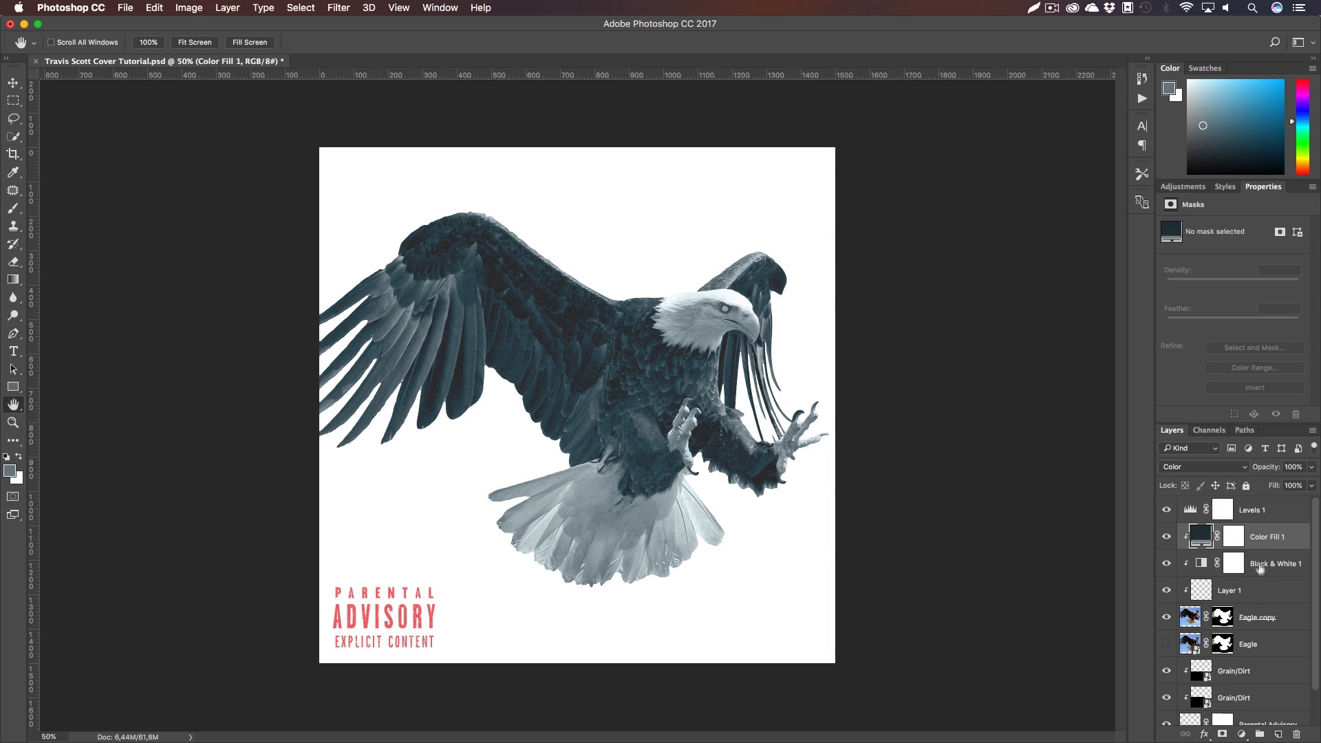
left_click(1242, 734)
left_click(1243, 517)
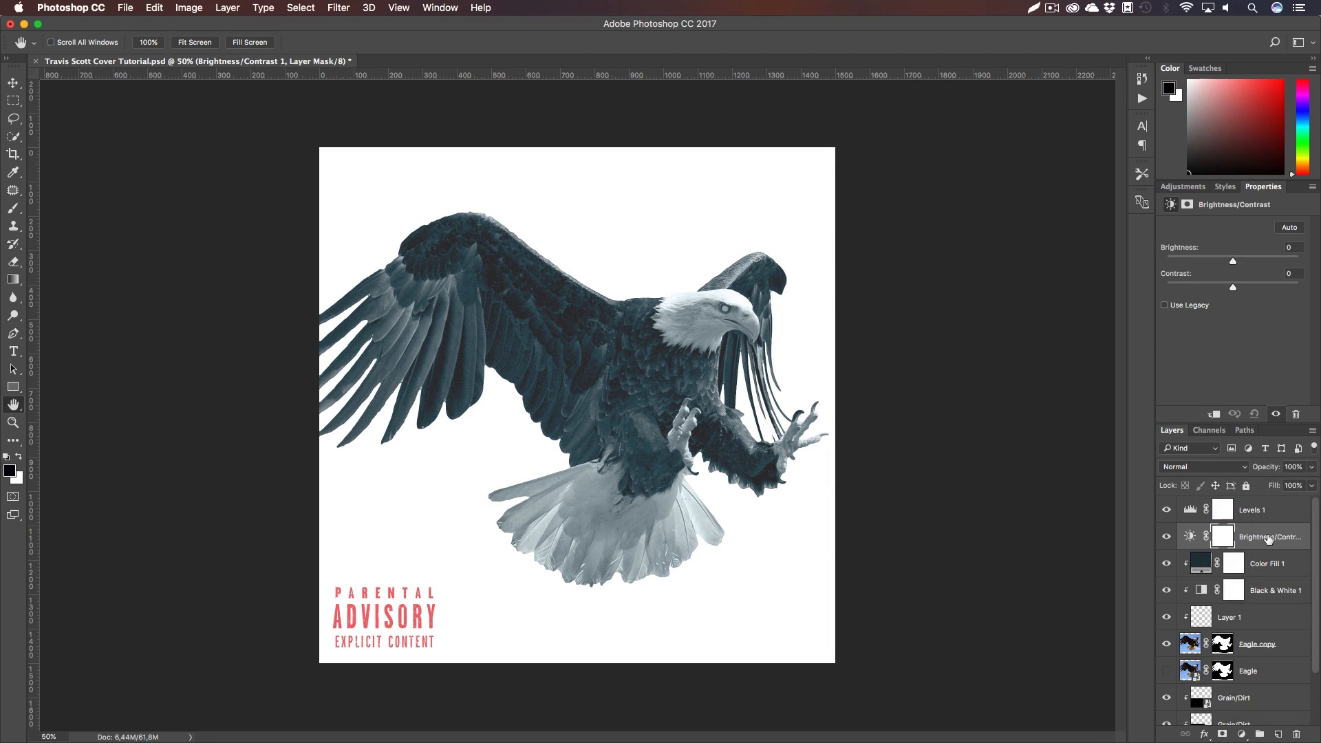
right_click(1271, 537)
left_click(1169, 408)
left_click_drag(1237, 264, 1200, 263)
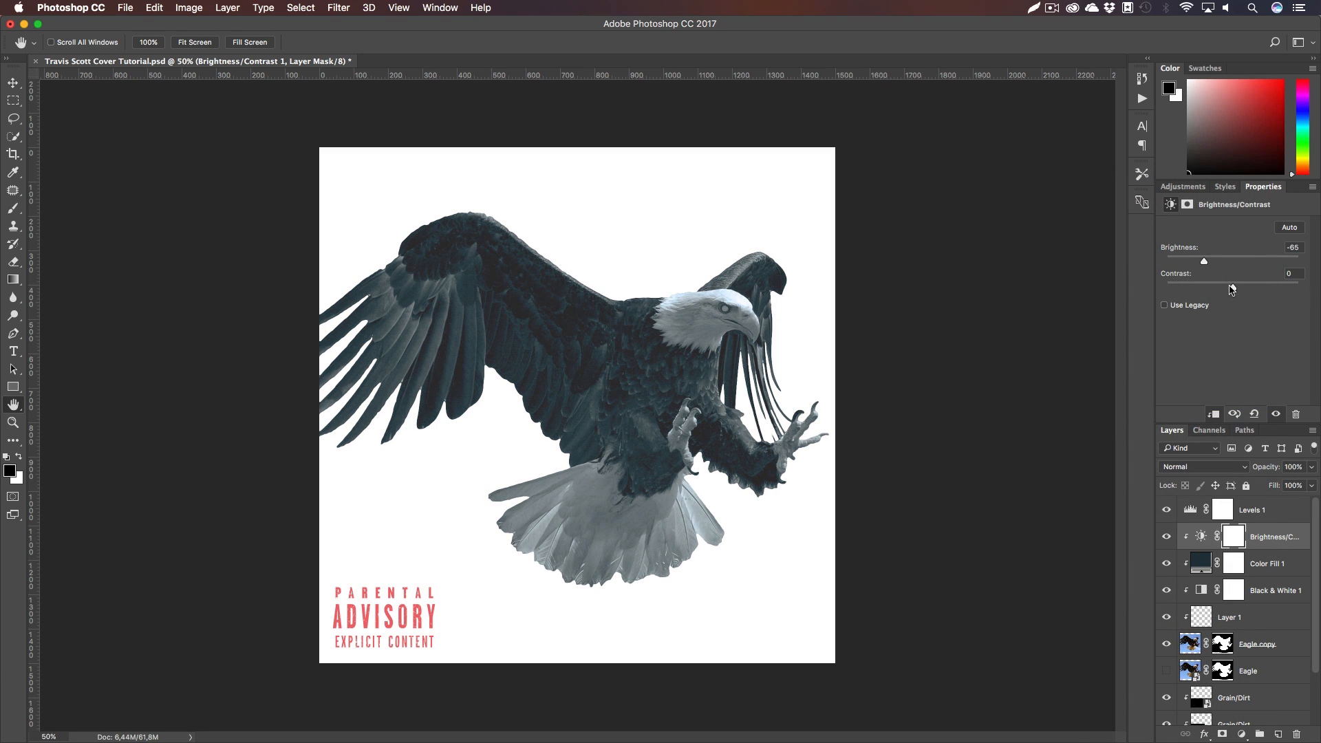
left_click(1211, 262)
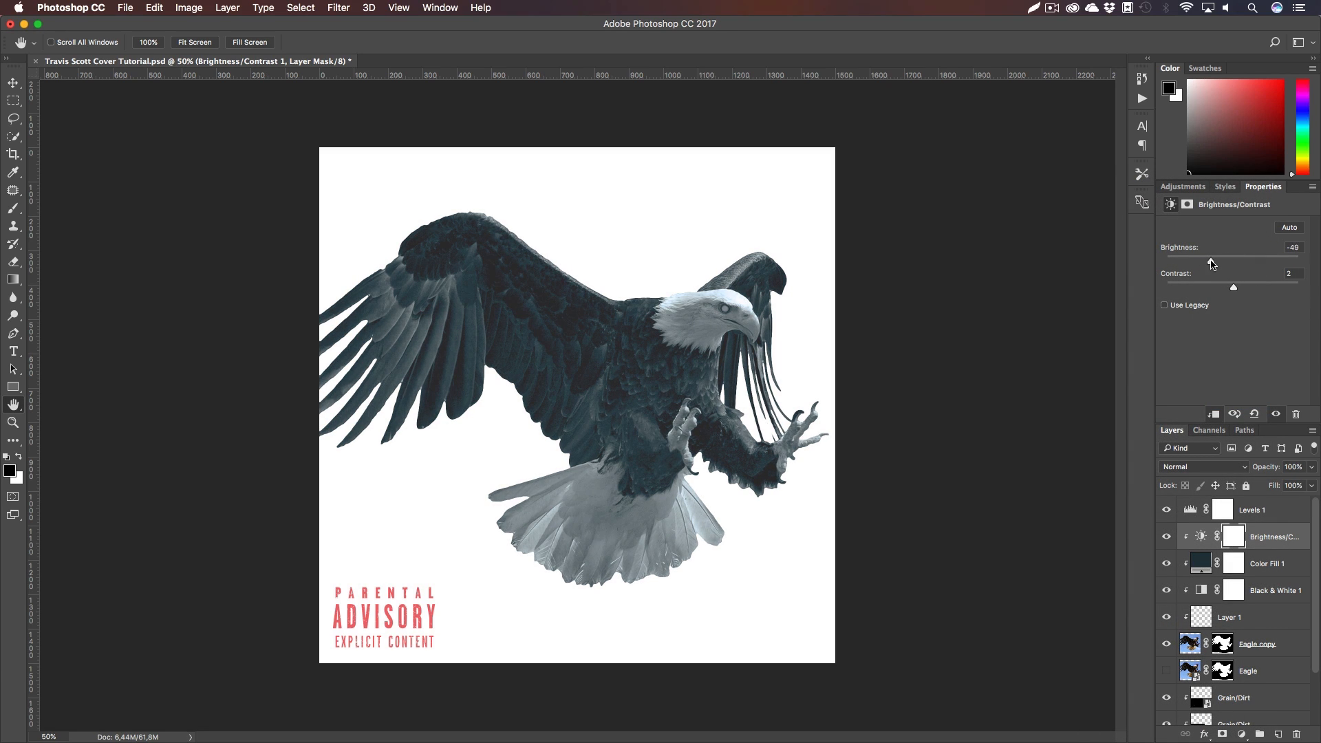
Clip the Levels adjustment to the eagle so it affects only that image
left_click(1266, 512)
right_click(1272, 516)
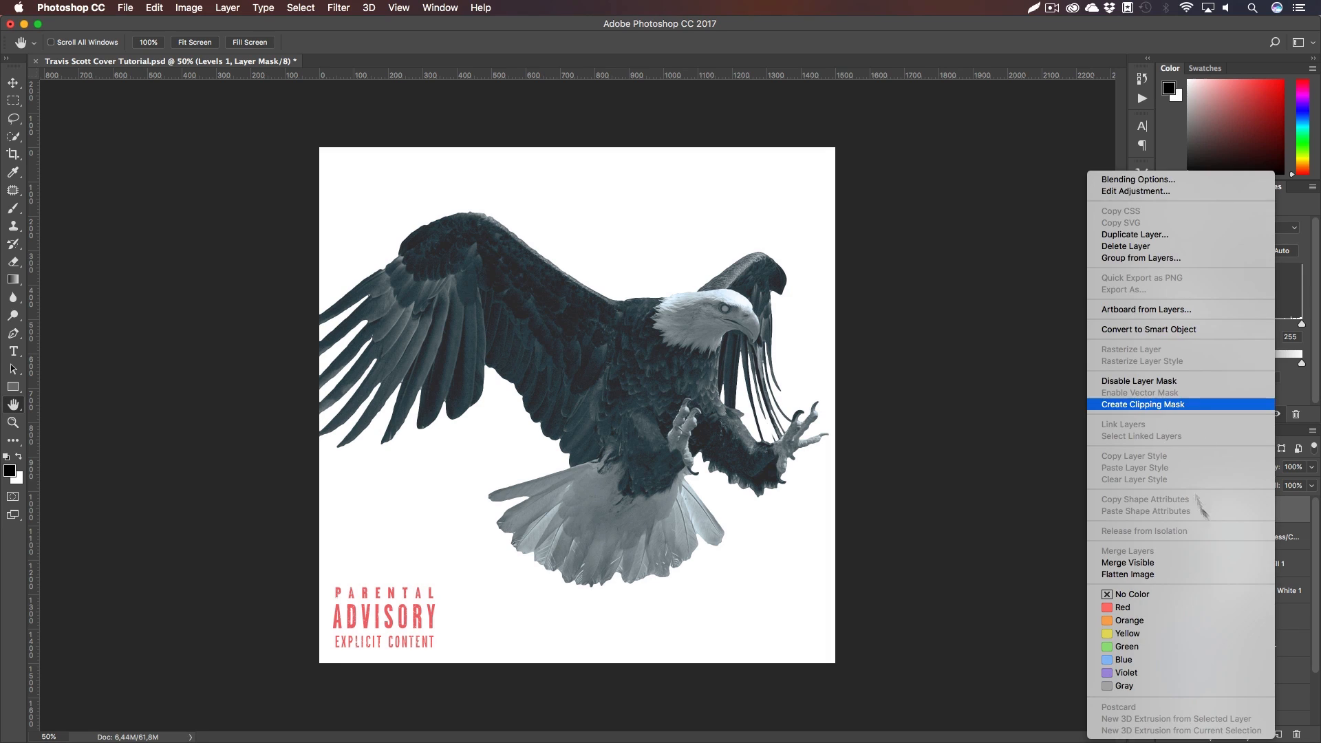
left_click(1173, 409)
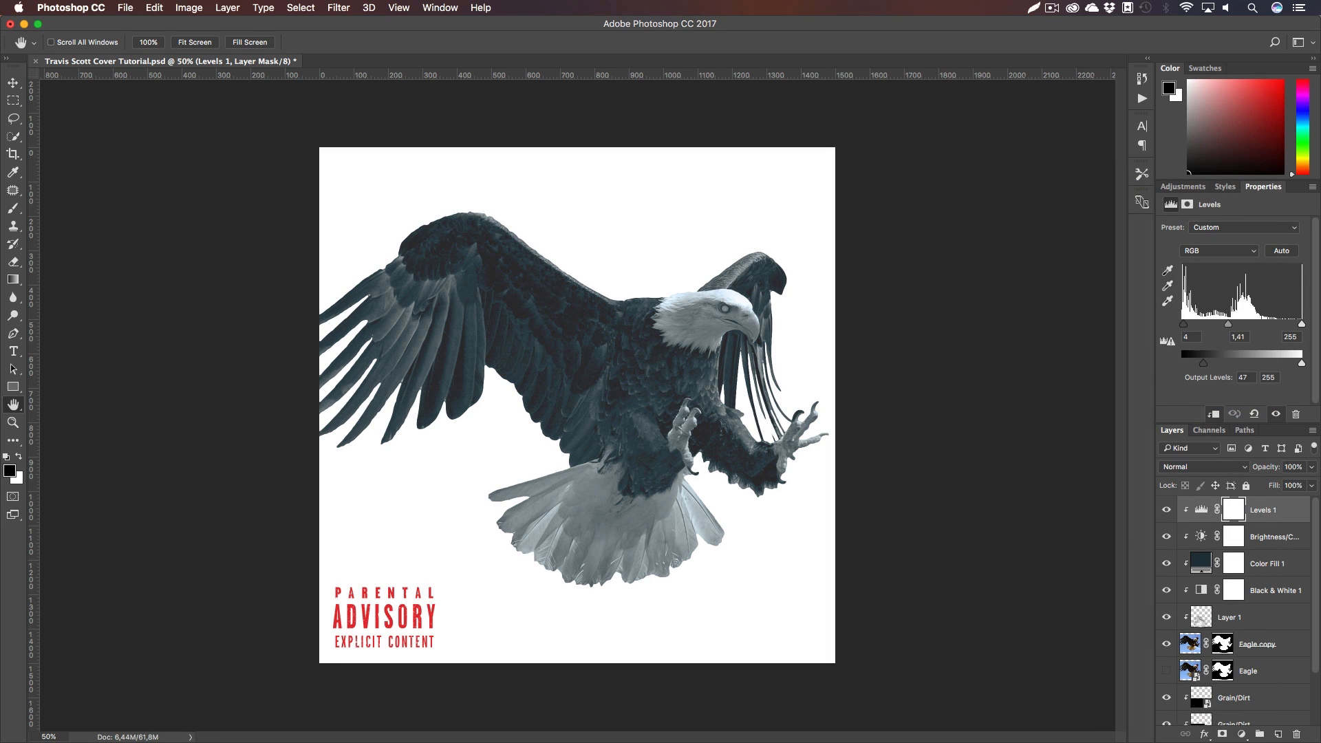
Rename the painted eye layer as Eyes
double_click(1227, 617)
type("Eyes")
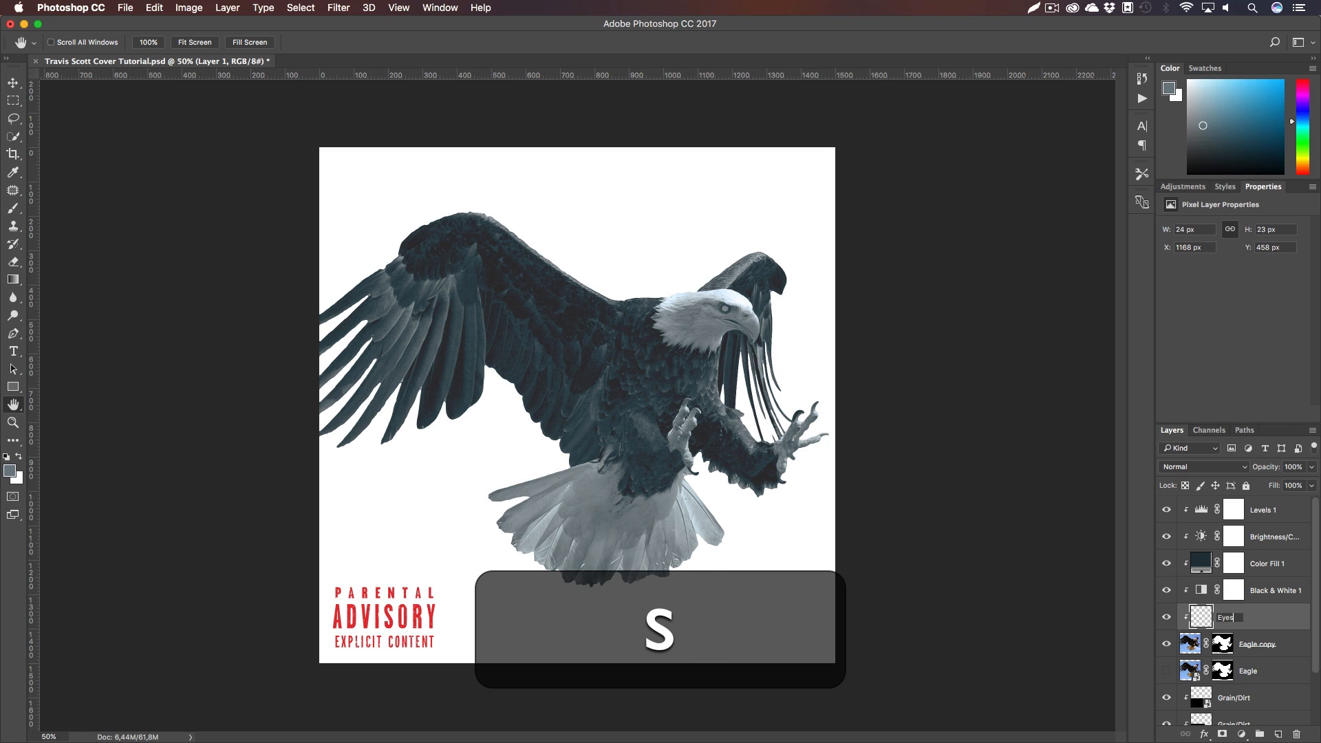
key("Return")
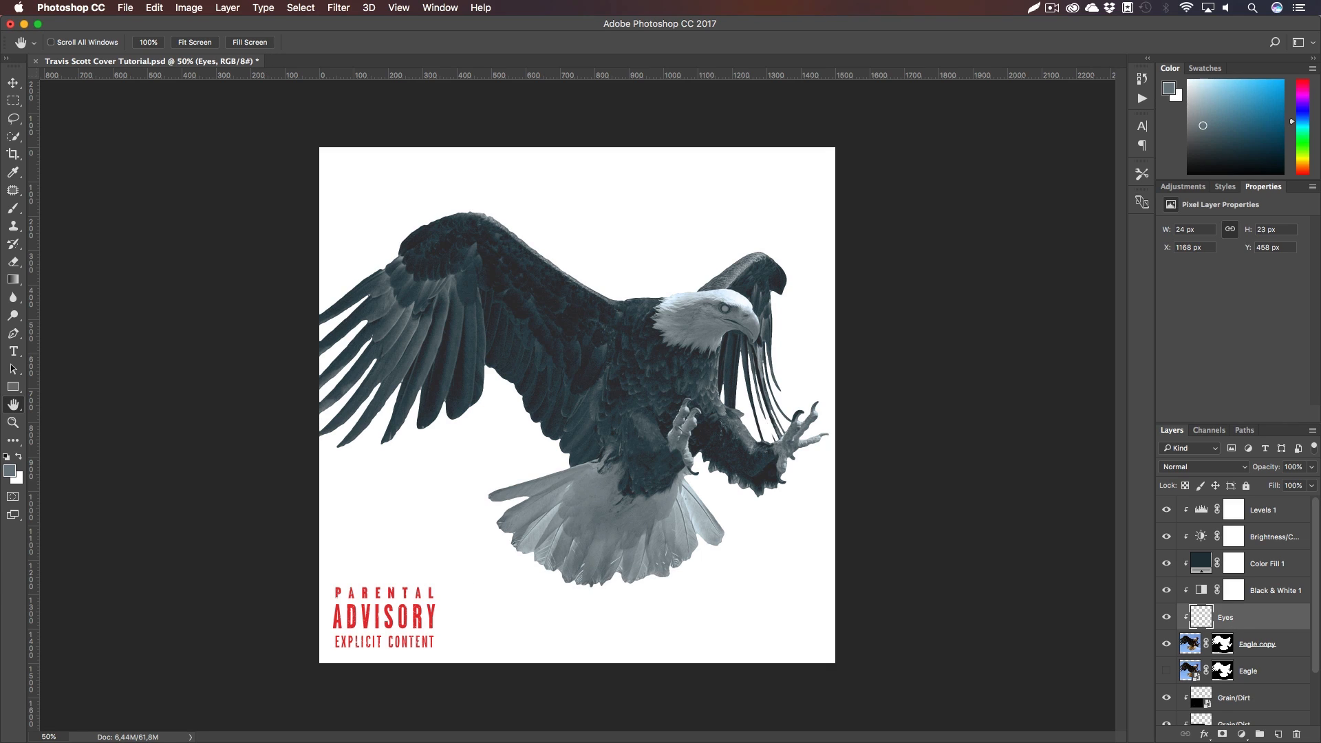
Place the paint-stroke image directly below the Eagle copy layer, enlarged from its centre to 1698 × 660 px, with Hard Light blending
left_click(1264, 670)
left_click_drag(0, 615, 344, 550)
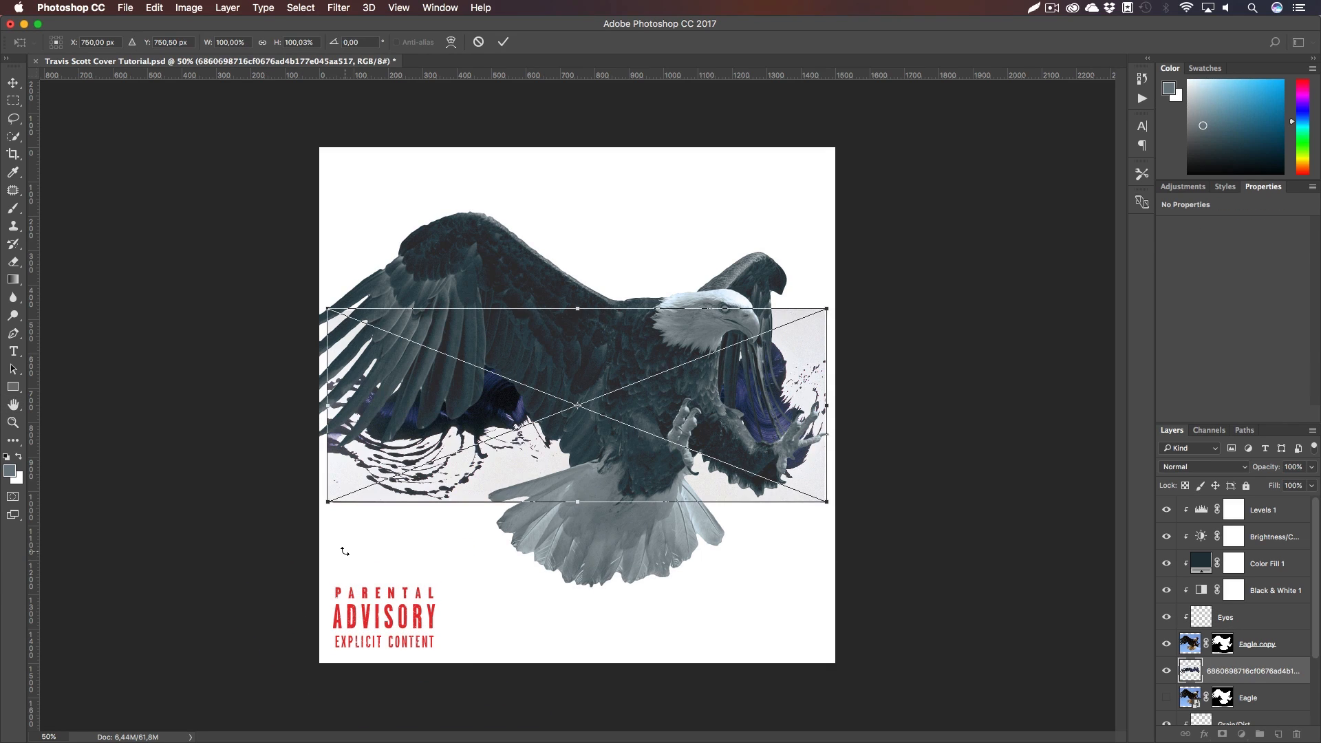
left_click_drag(826, 501, 868, 519)
key("alt+shift+Return")
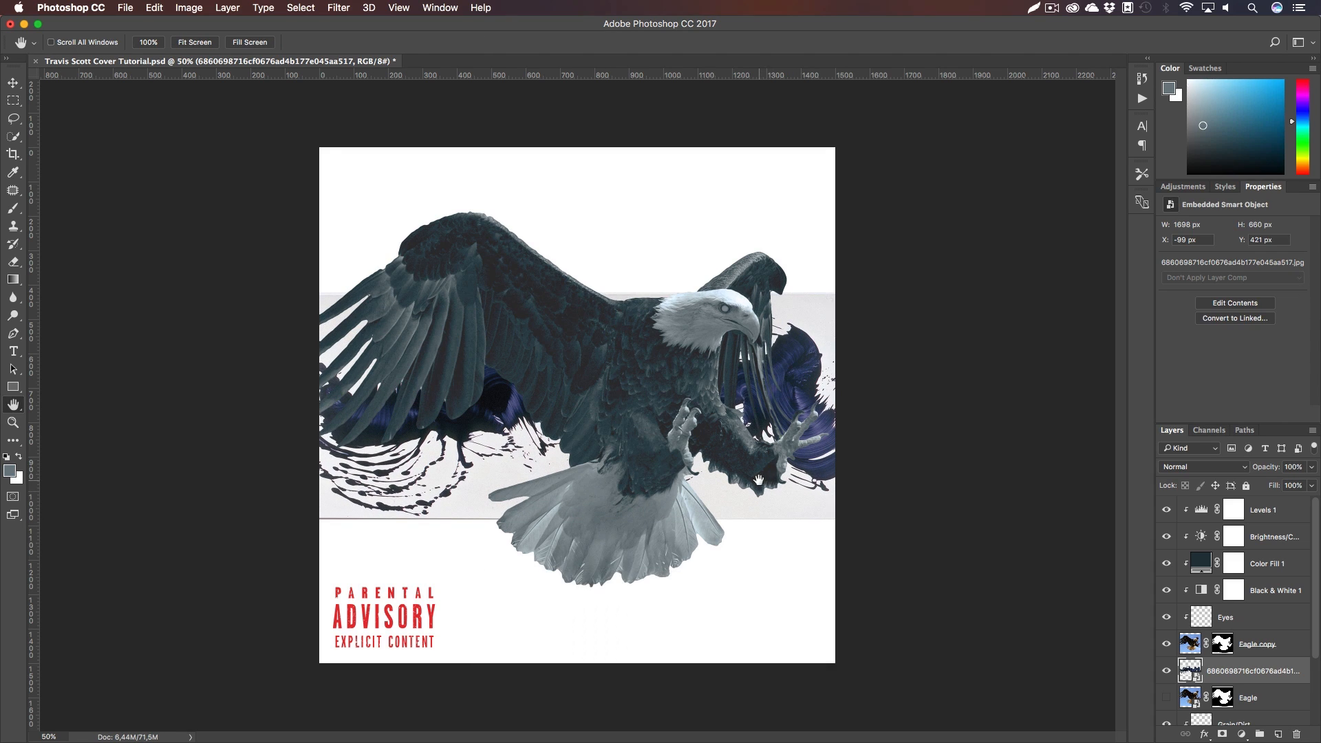
left_click(1208, 468)
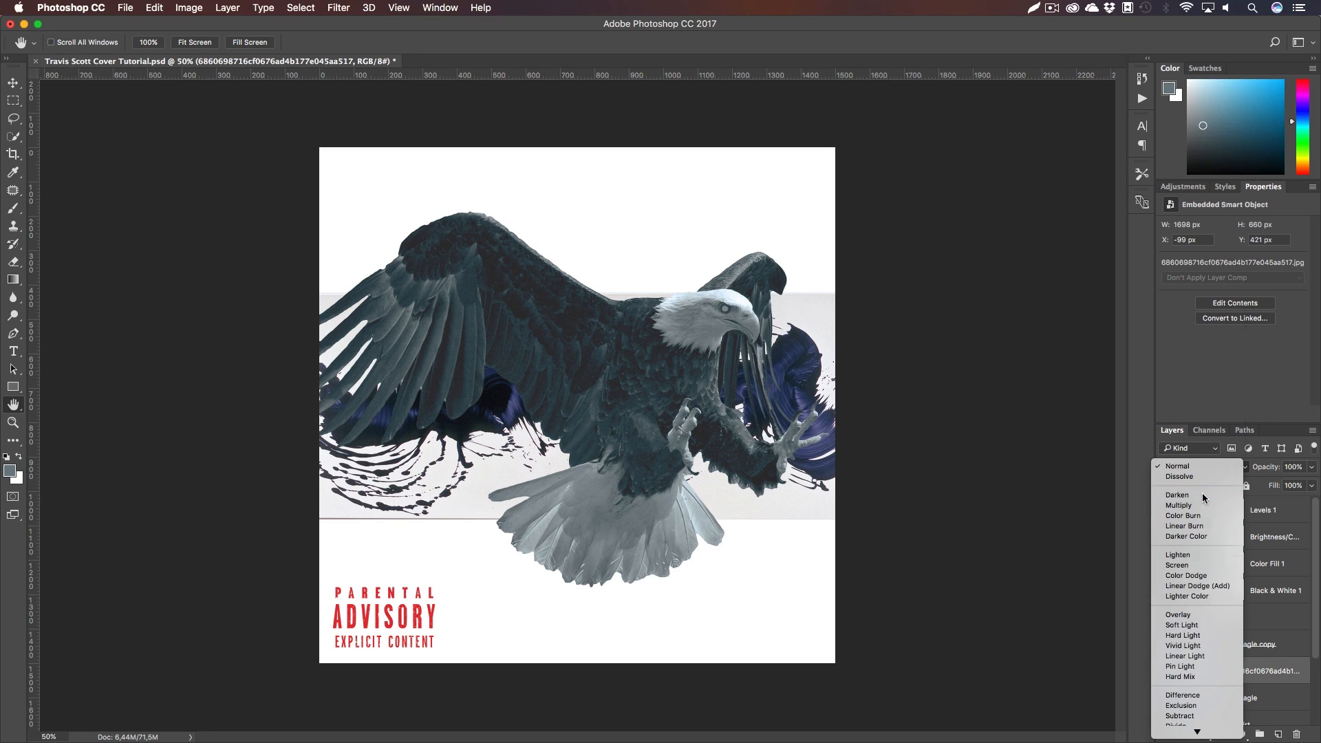
left_click(1187, 459)
Sample the red of the Parental Advisory logo as the foreground colour and copy its hex code
scroll(1231, 652, "down", 3)
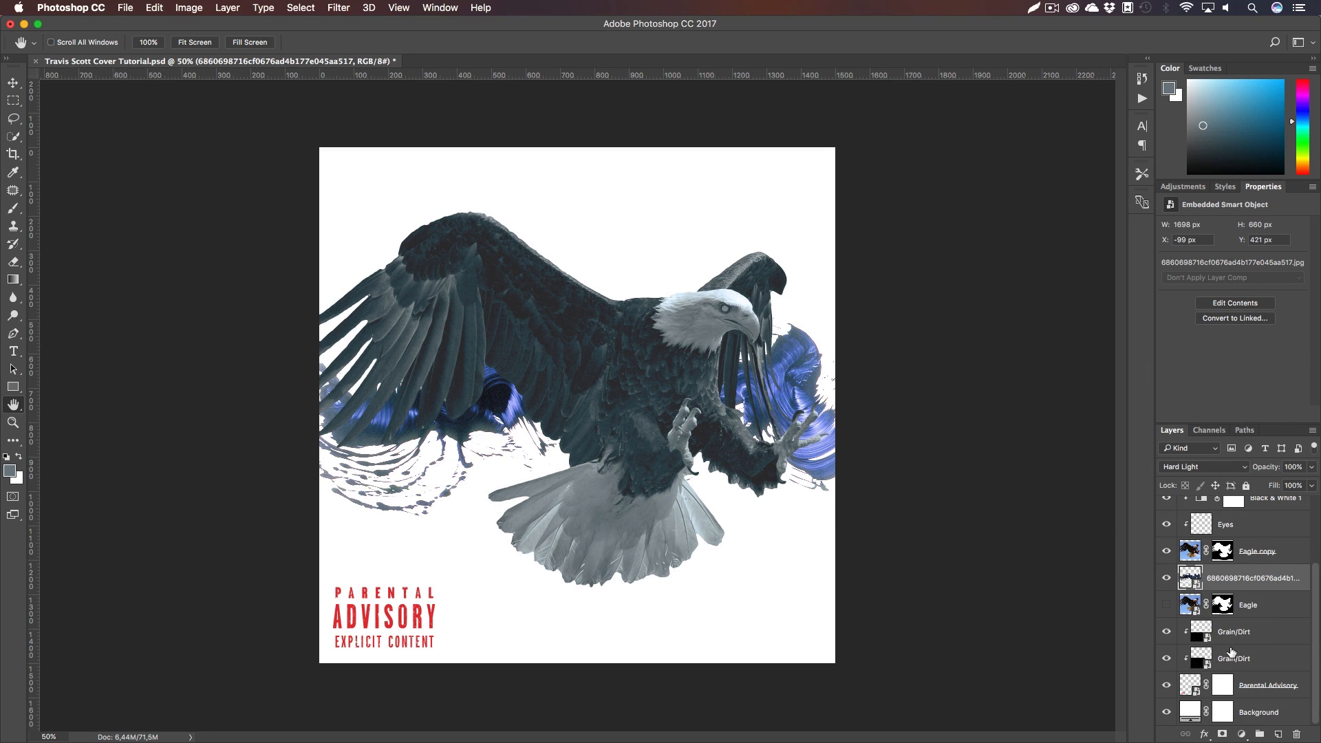
left_click(1191, 684)
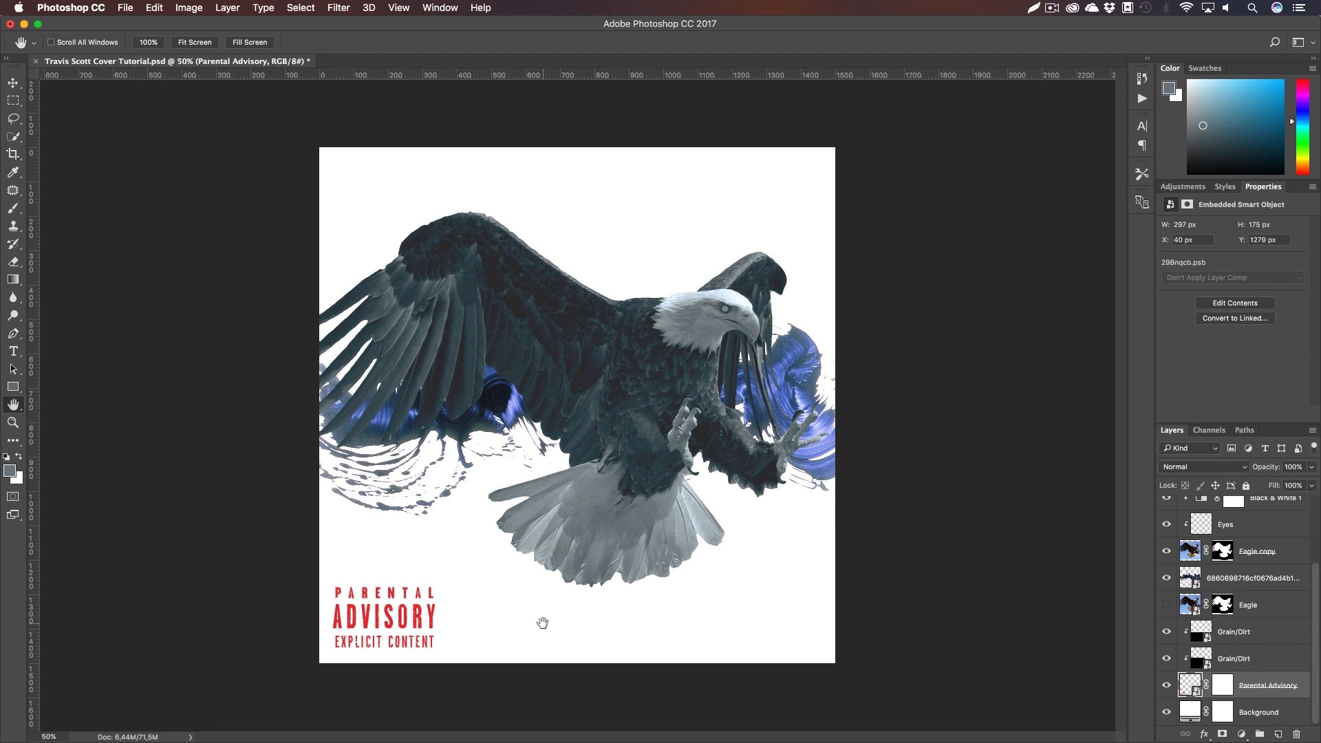
key("i")
left_click(418, 615)
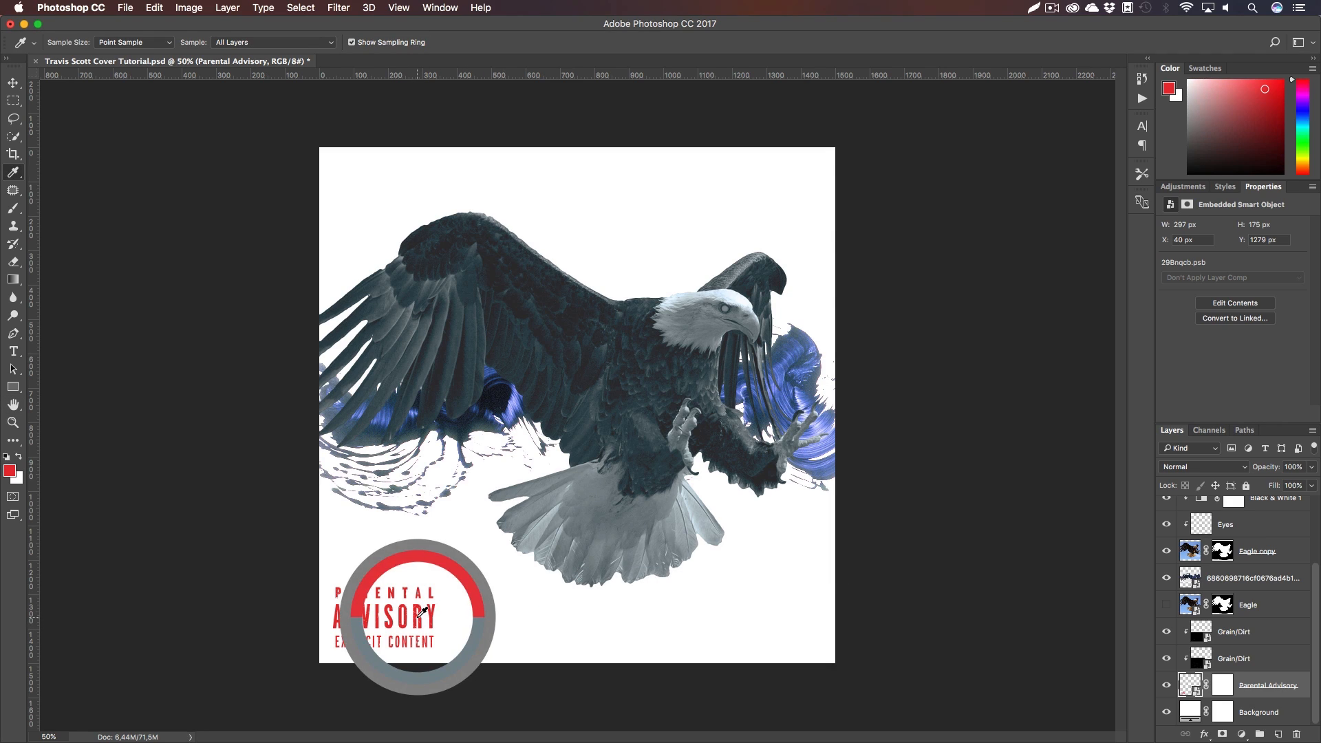
left_click(9, 470)
key("super+c")
left_click(1100, 391)
Rename the placed paint-stroke image layer as Brush Stroke
scroll(1231, 605, "up", 3)
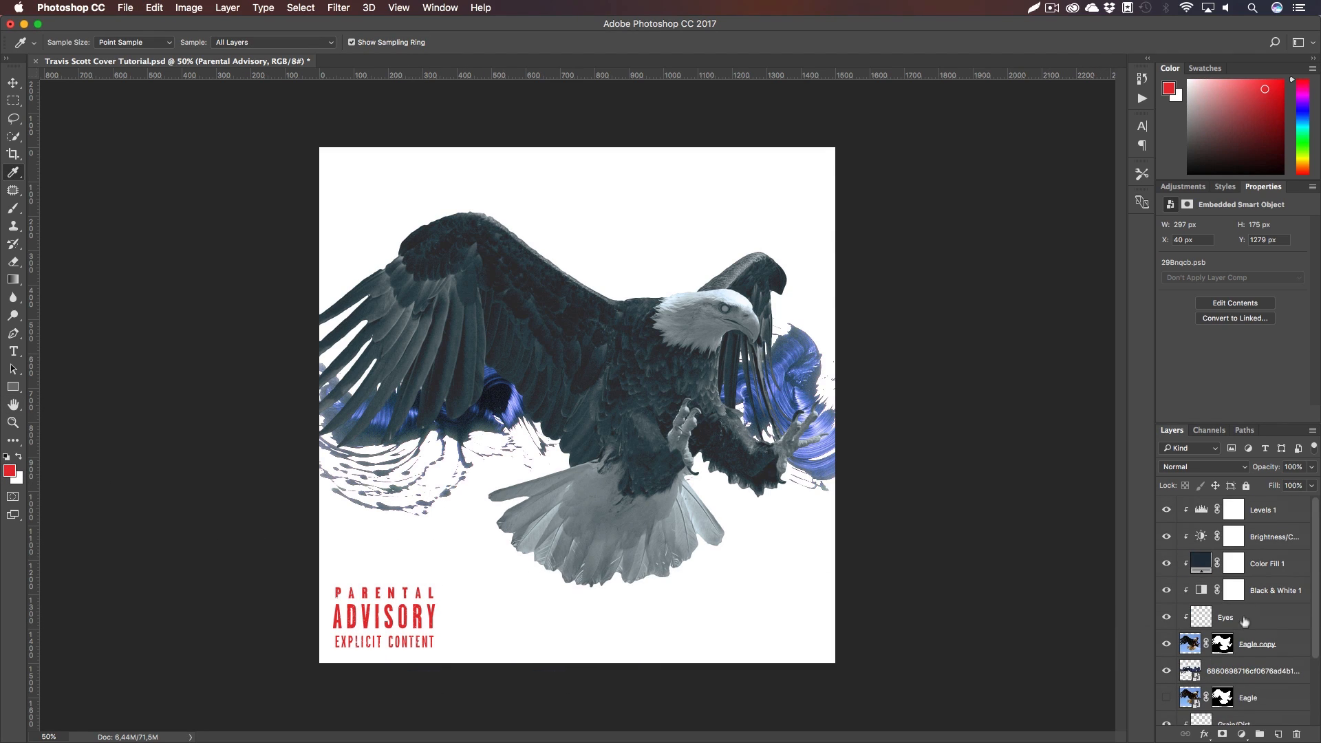
double_click(1246, 671)
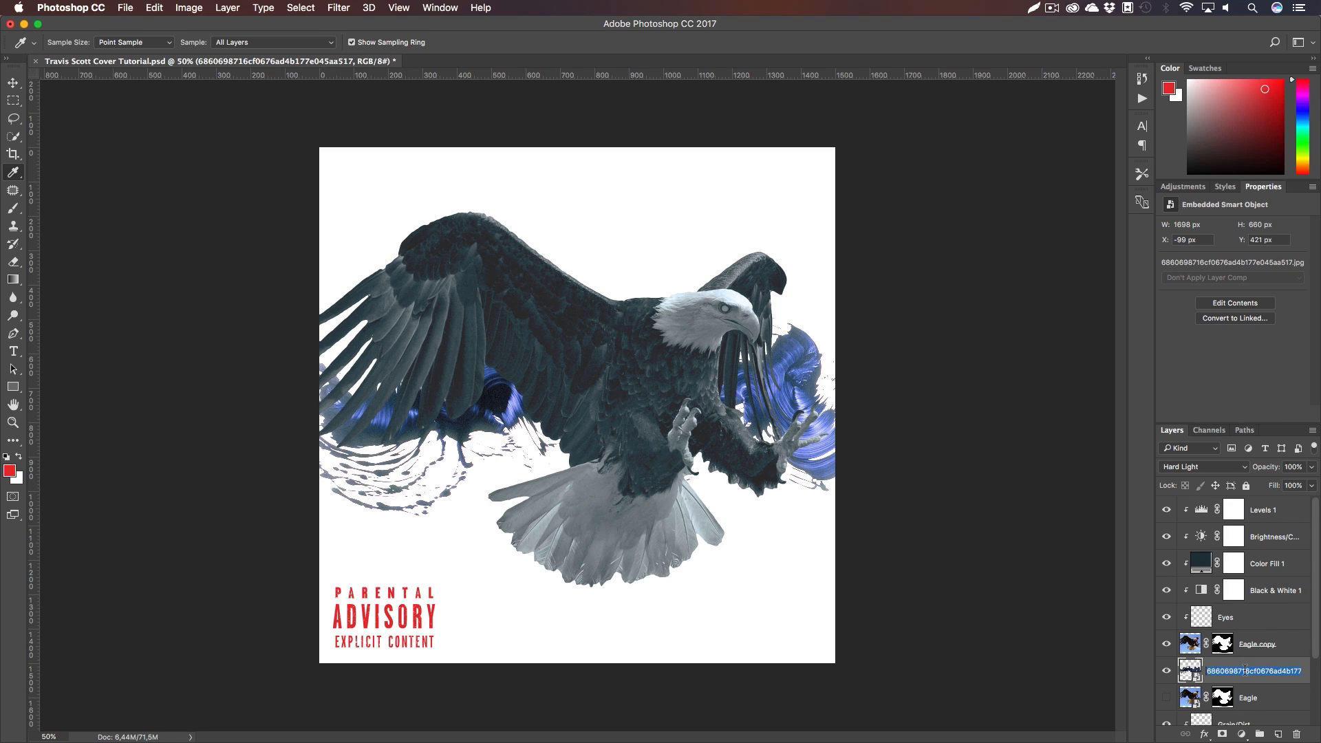
key("shift")
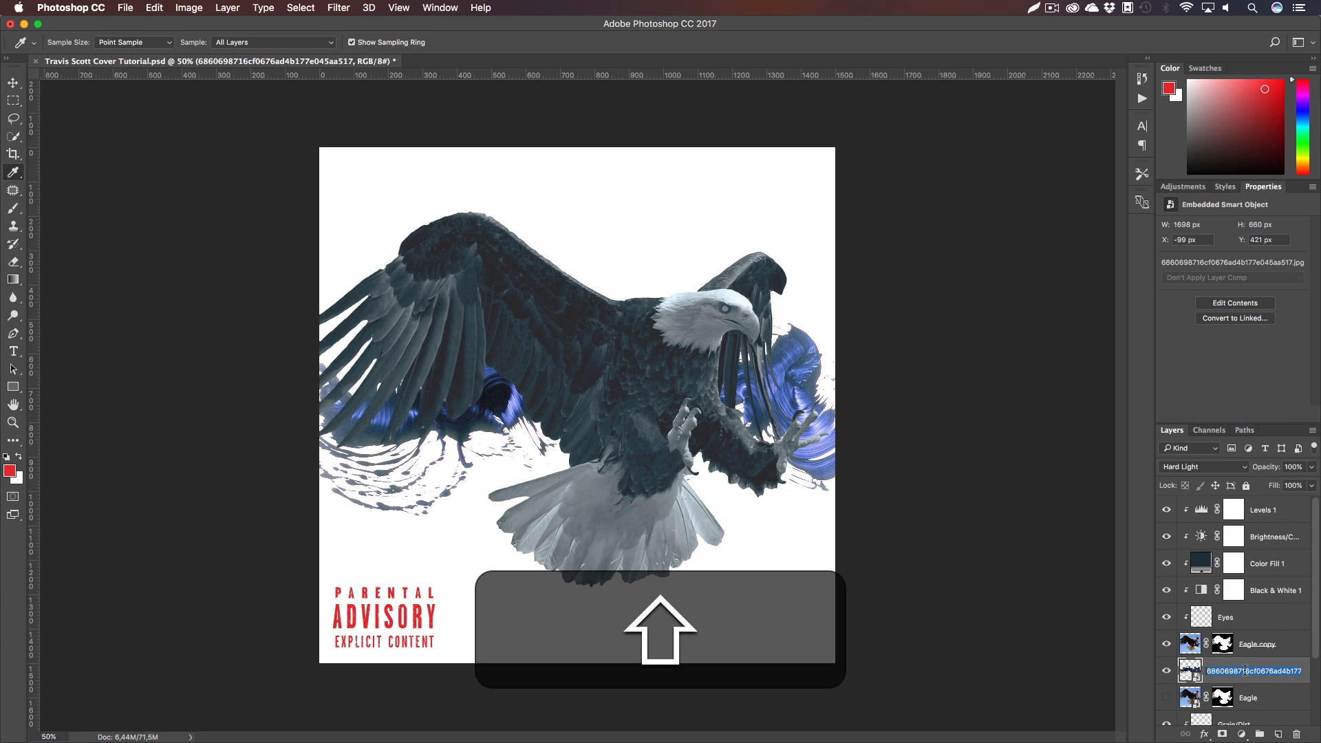
type("Brush Stroke")
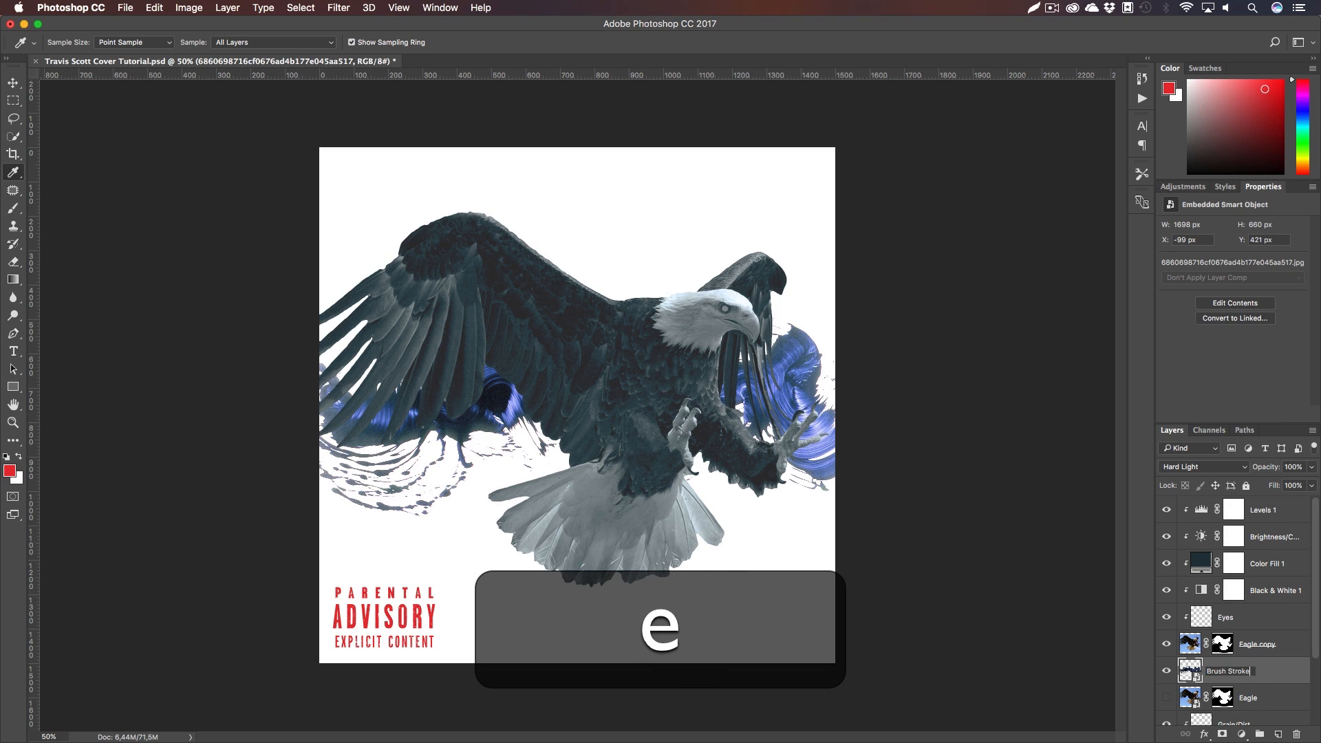
key("Return")
Add a Solid Color fill in the sampled red clipped to the Brush Stroke layer, and set its blend mode to Color
left_click(1242, 734)
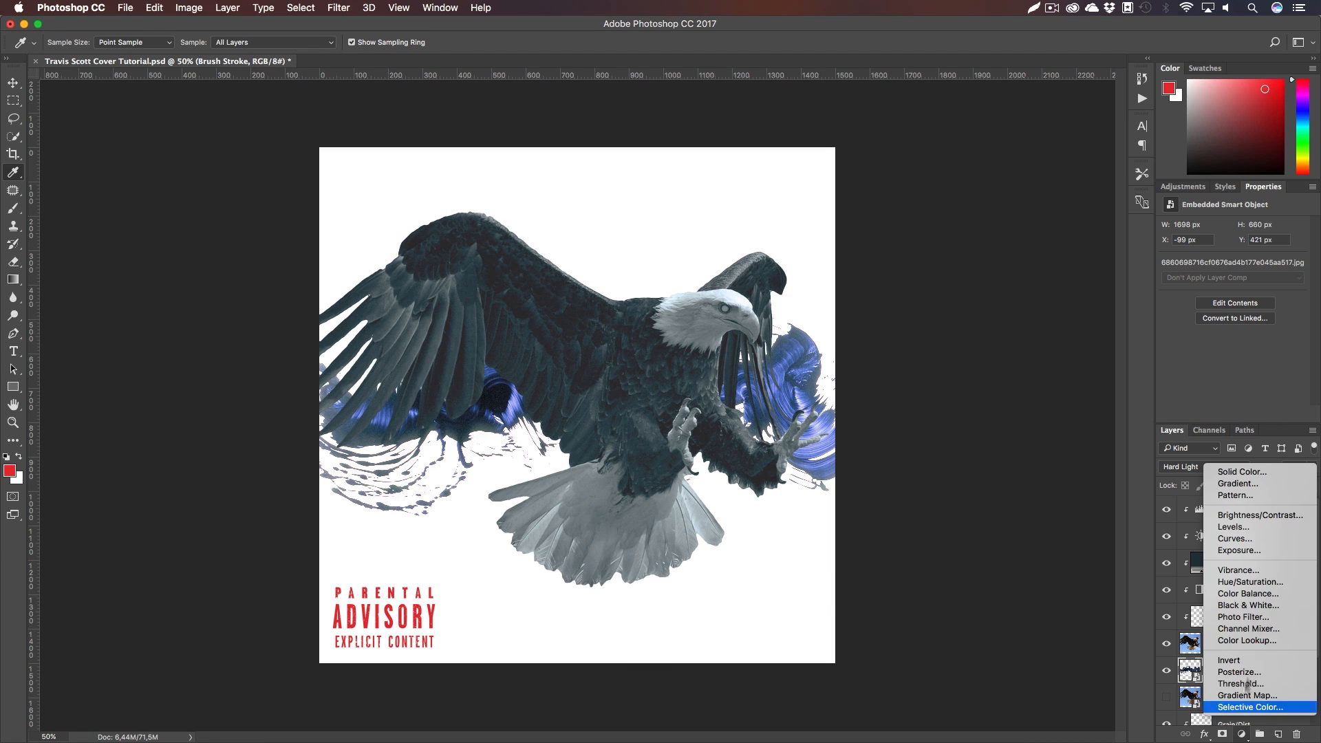
left_click(1238, 468)
left_click(1084, 389)
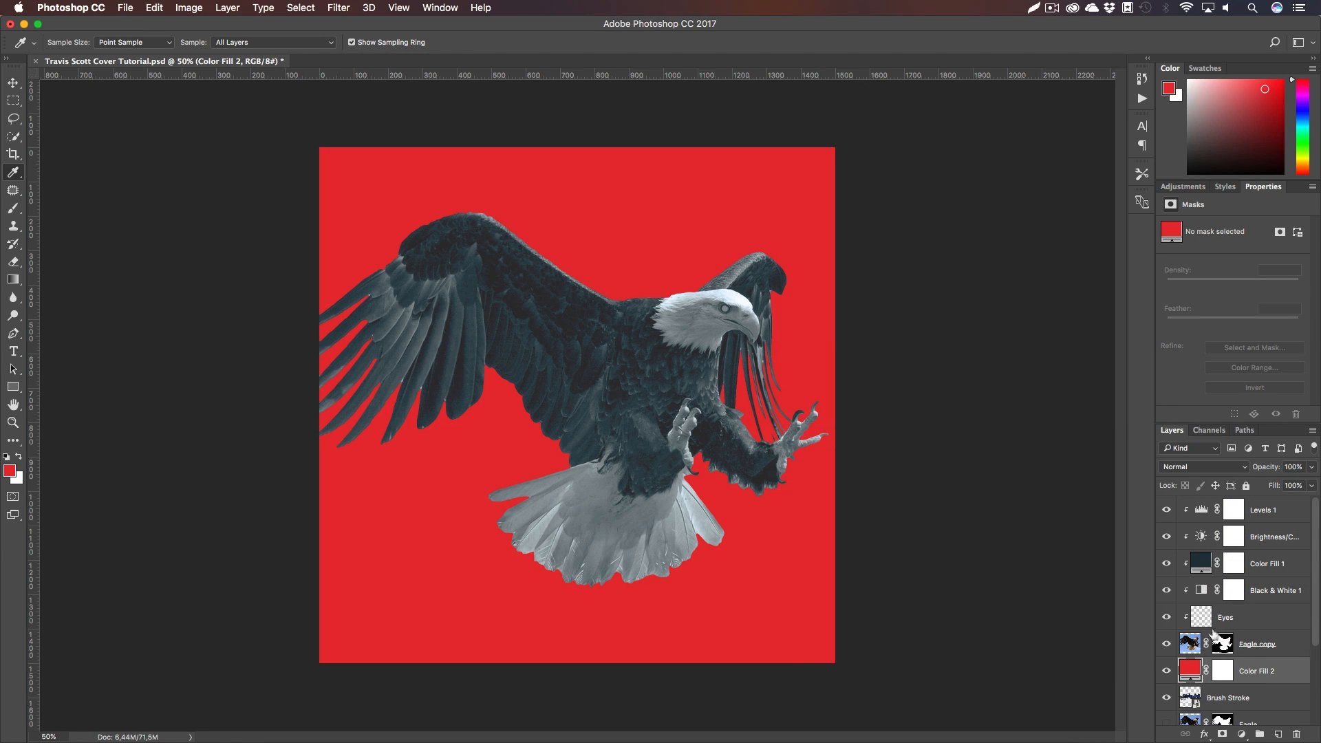
right_click(1268, 670)
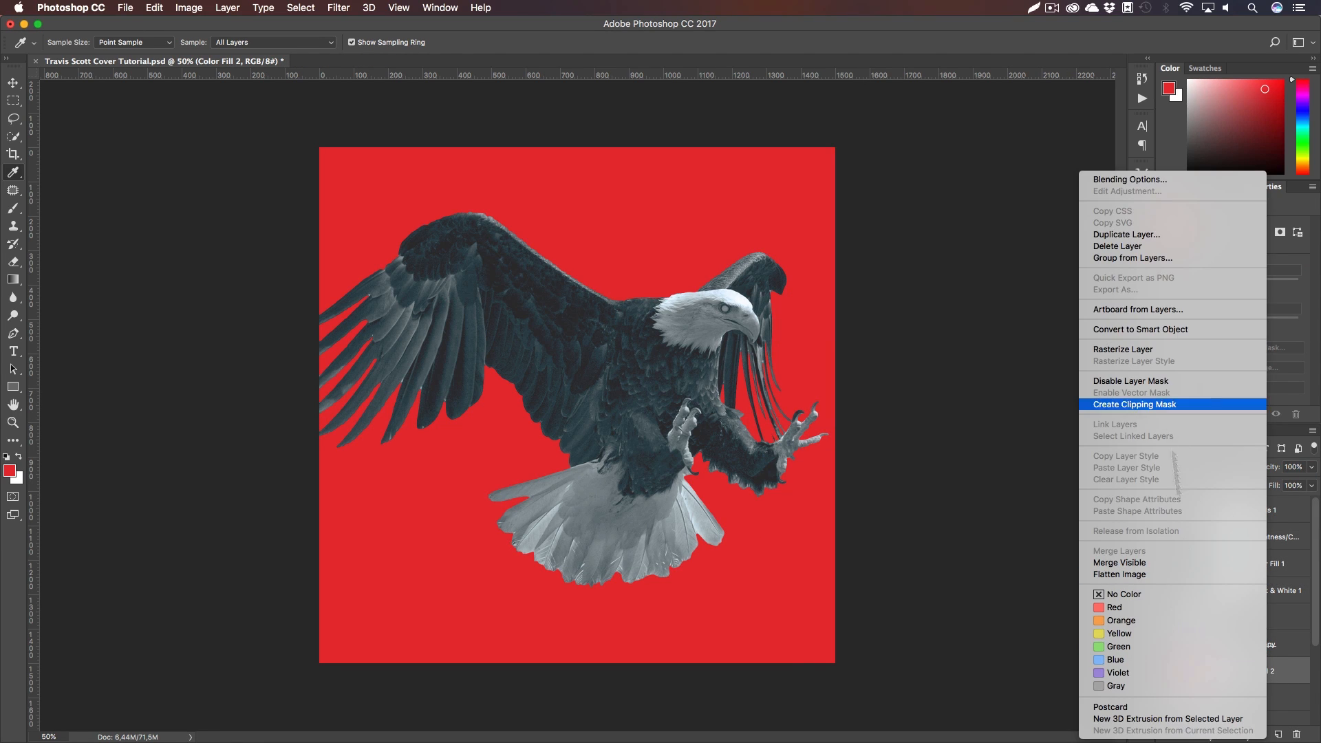
left_click(1166, 404)
left_click(1197, 467)
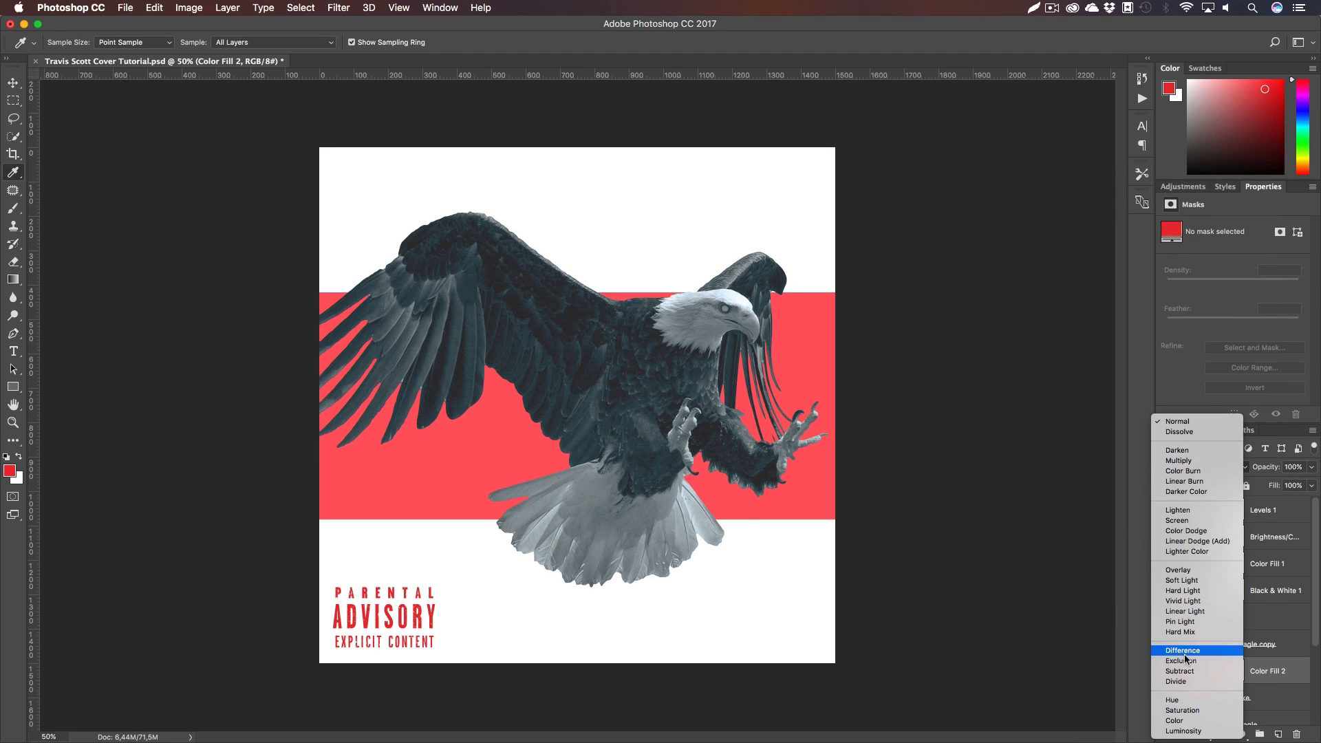
left_click(1177, 720)
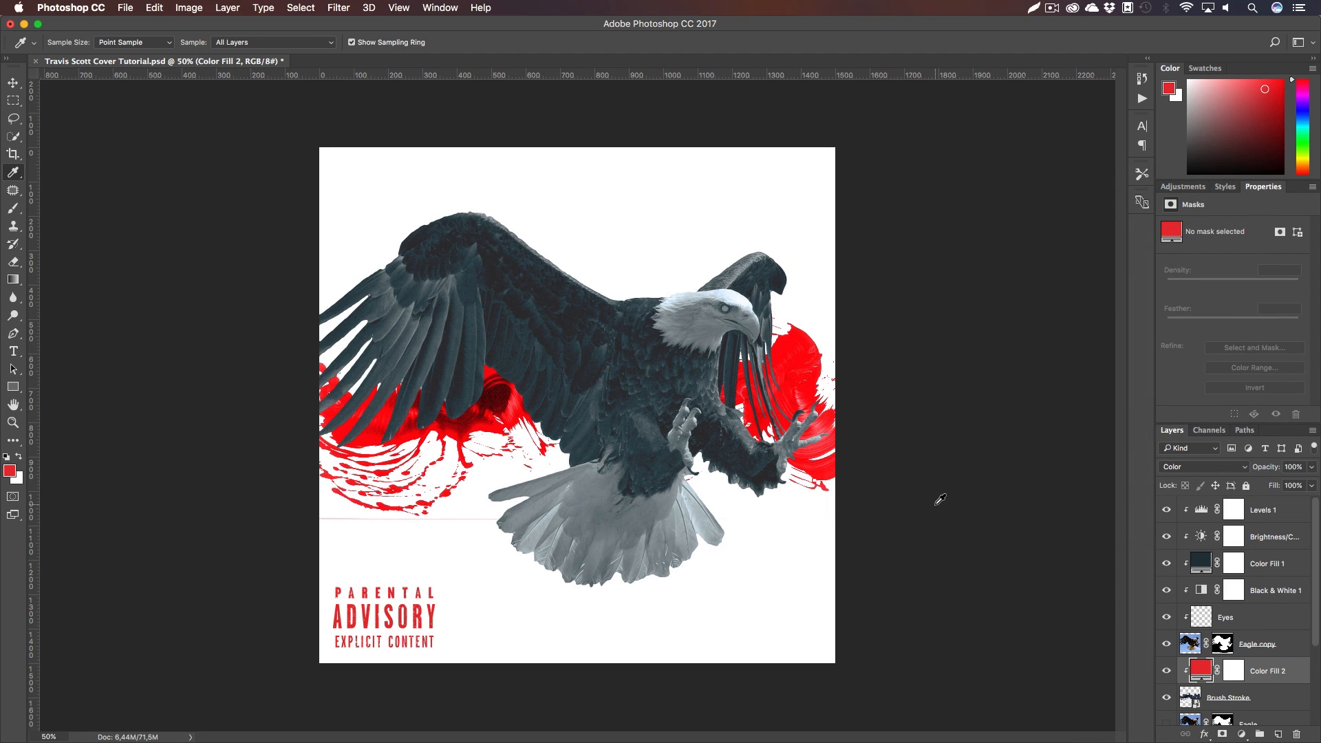
Try the Hue blend mode on the red colour fill and return it to Color
left_click(1197, 468)
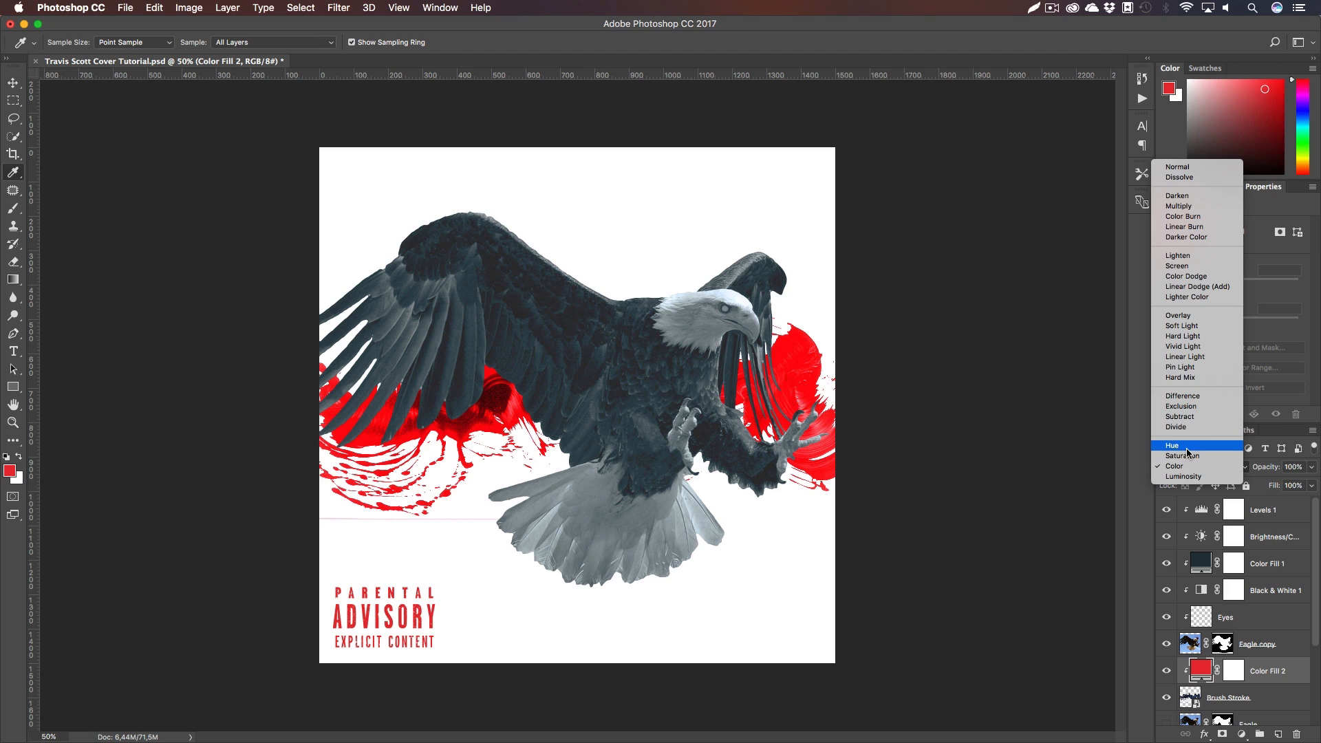
left_click(1186, 446)
left_click(1188, 472)
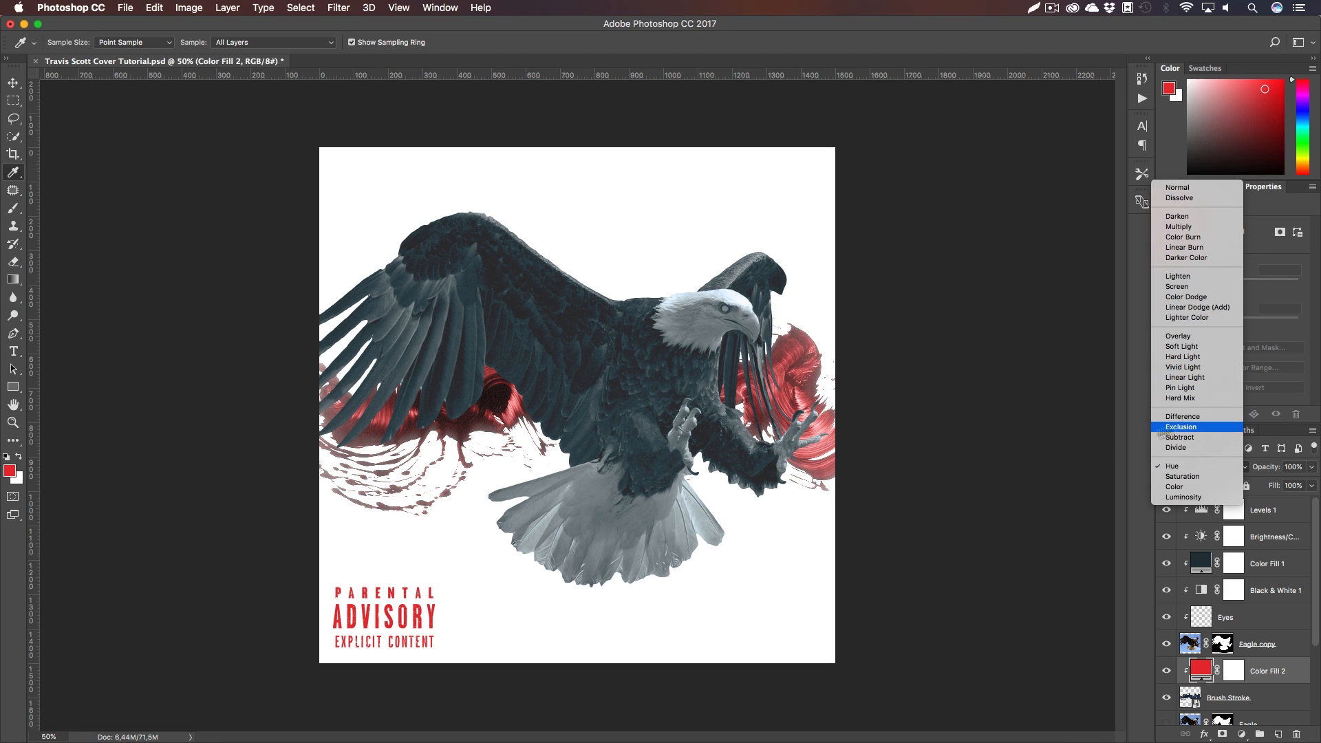
left_click(791, 484)
left_click(1178, 470)
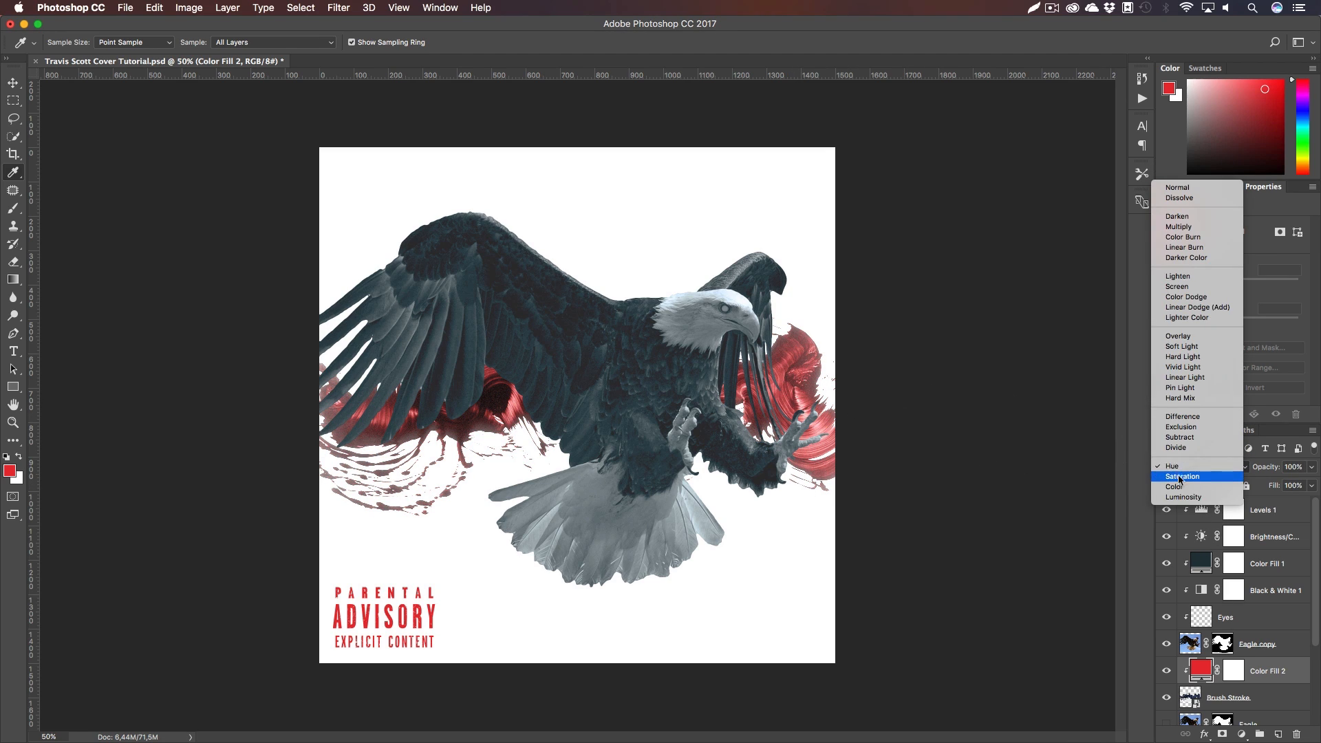
left_click(1174, 486)
Set the opacity of the clipped red colour fill to 60%
left_click_drag(1264, 467, 1245, 470)
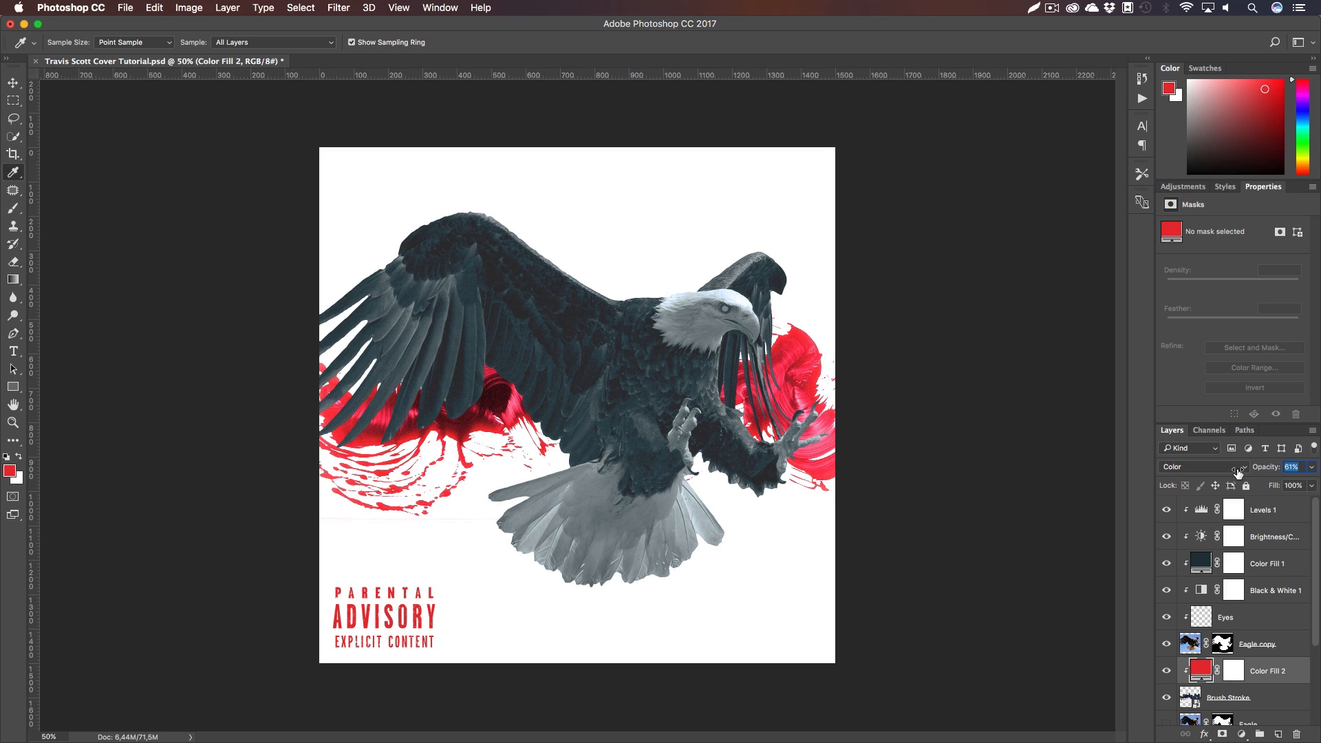
left_click_drag(1234, 472, 1227, 472)
left_click(13, 100)
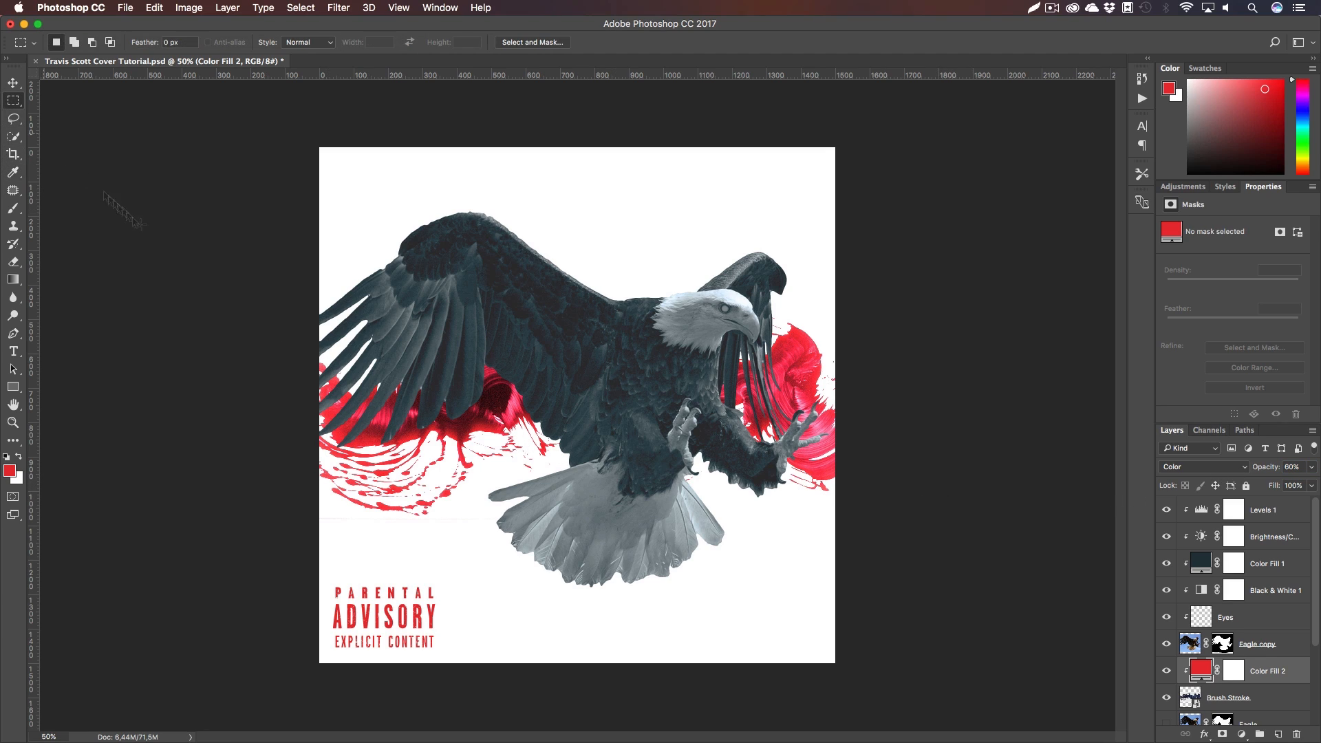
Duplicate the Brush Stroke layer and hide the original so only the copy shows behind the eagle
left_click(1258, 700)
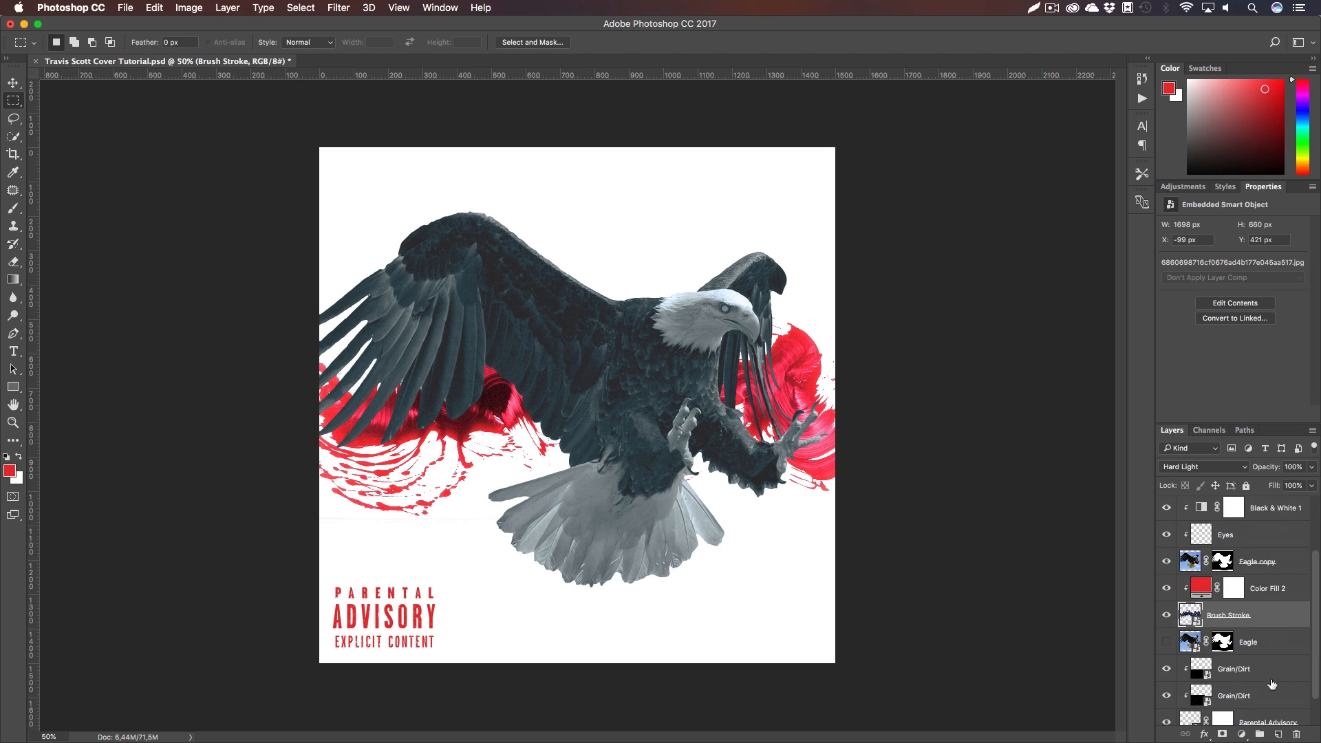
key("super+h")
left_click(1166, 615)
left_click(1166, 615)
key("super+j")
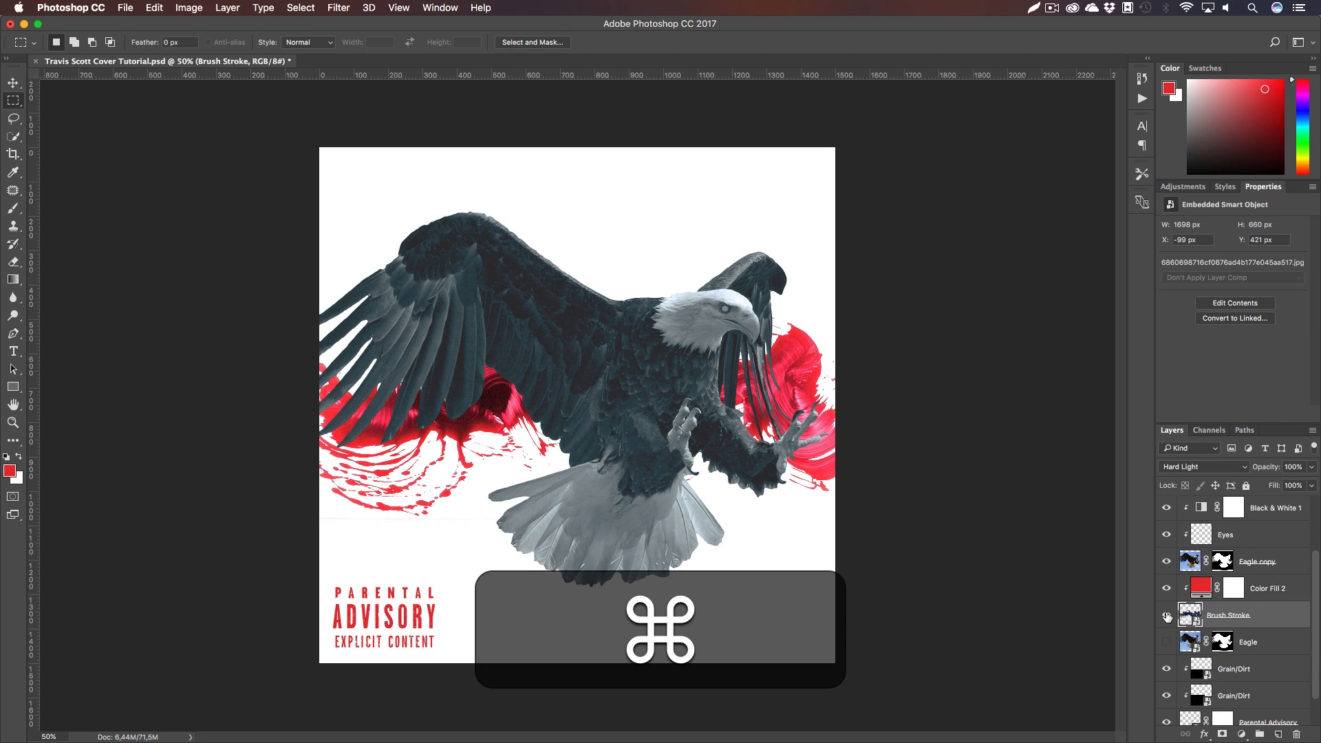
key("super+h")
left_click(1166, 642)
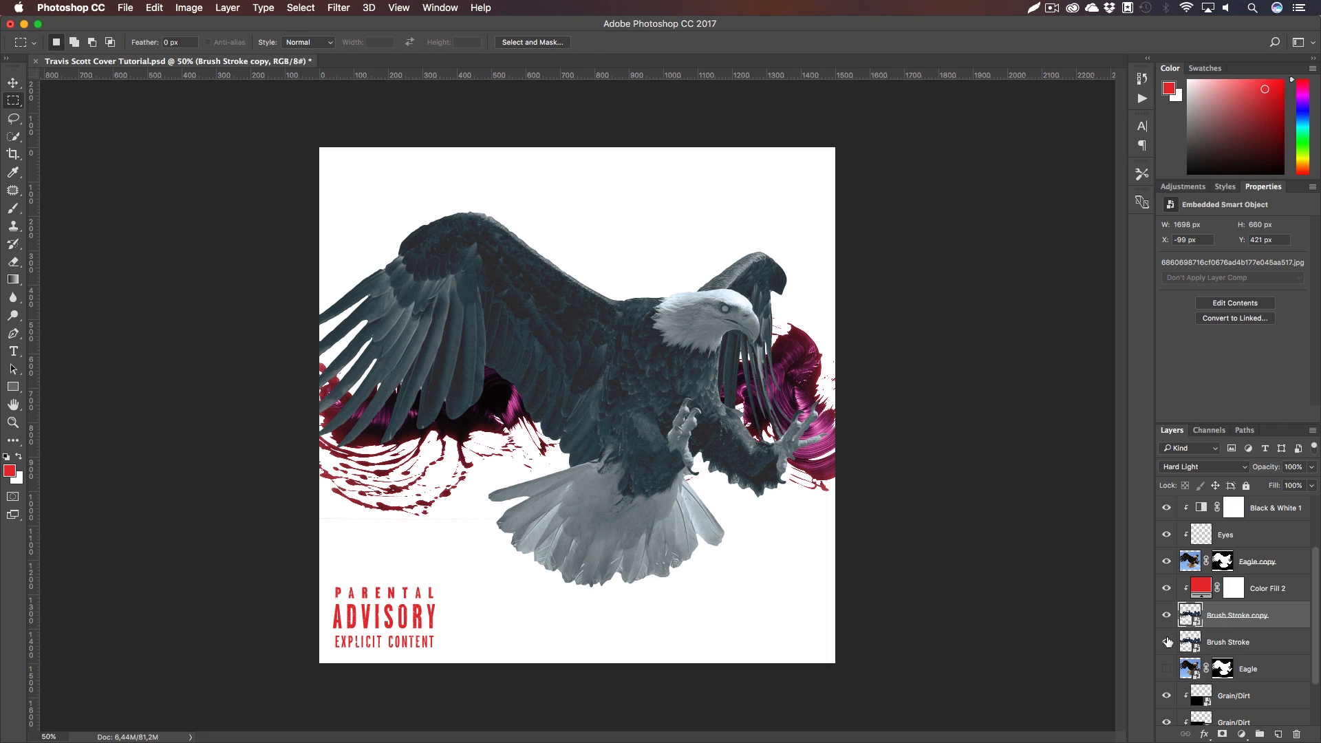
double_click(1251, 615)
key("Return")
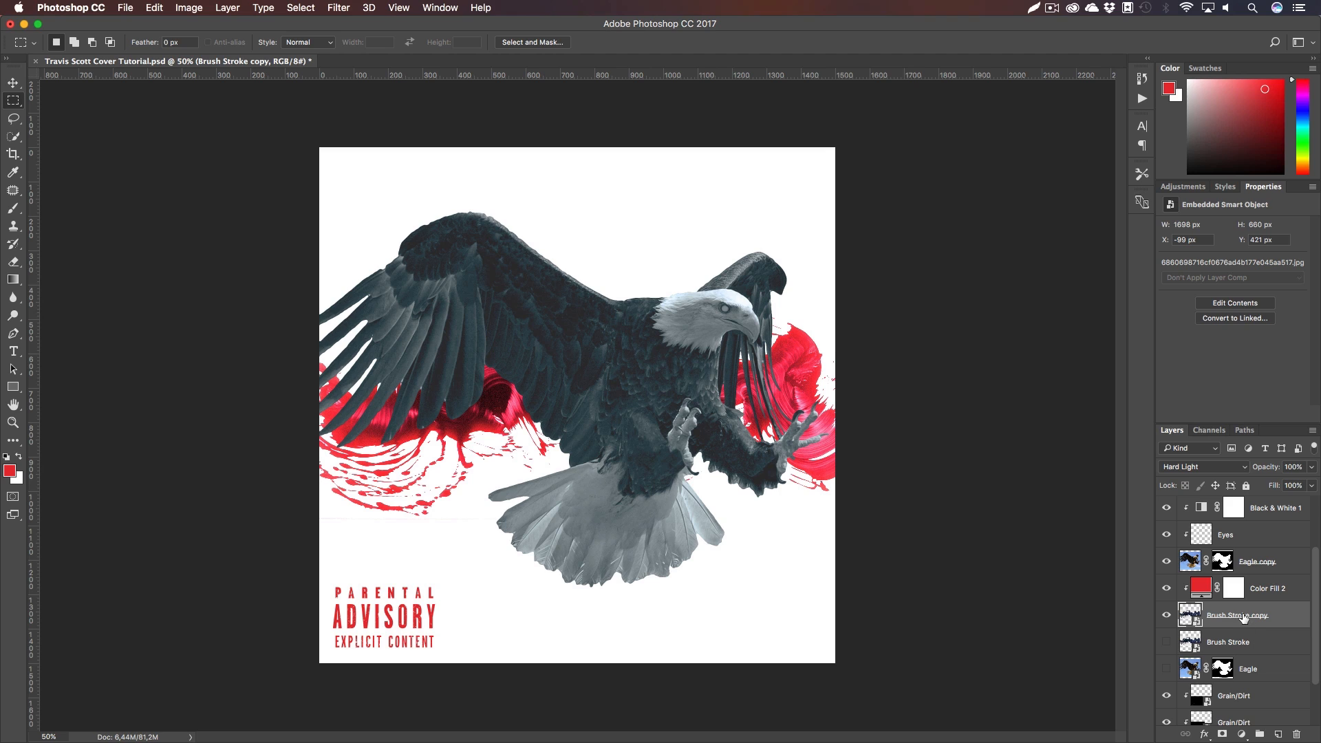
Apply a Mosaic filter with a cell size of 25 to the Brush Stroke copy
left_click(332, 8)
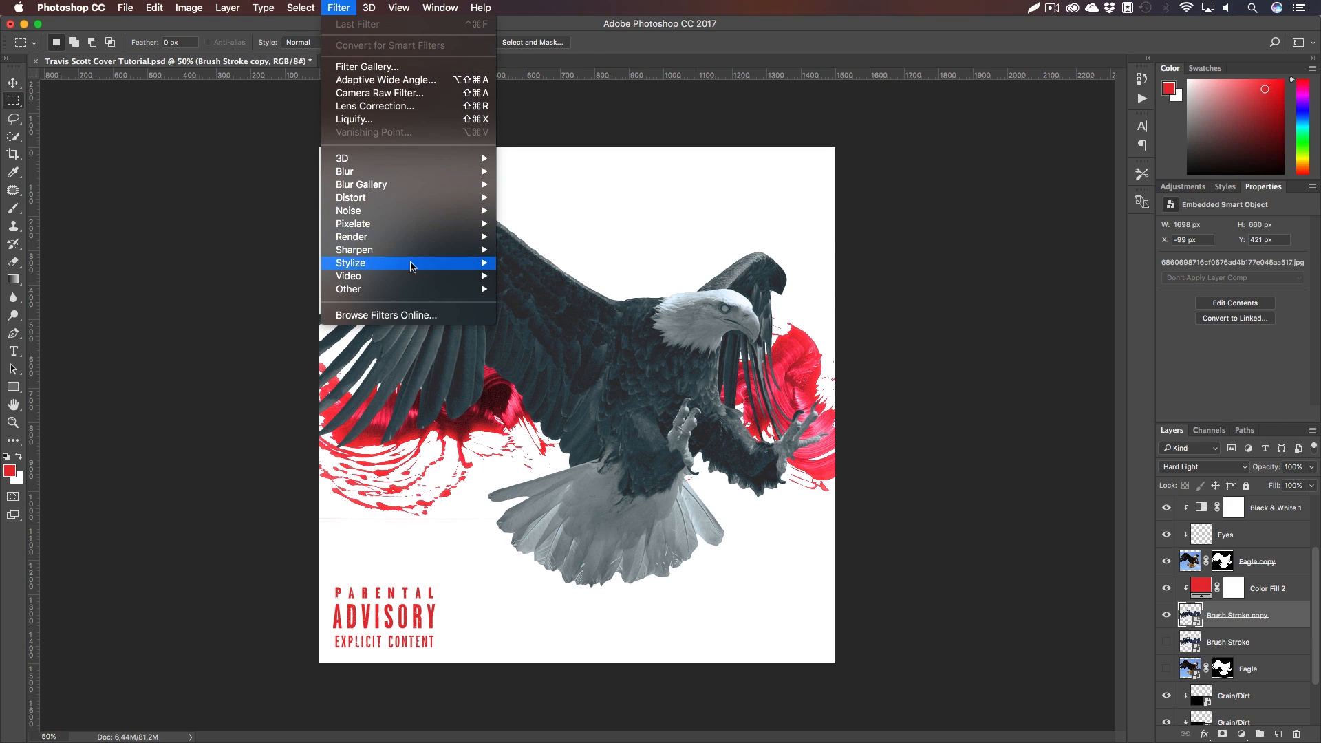
mouse_move(398, 227)
left_click(580, 295)
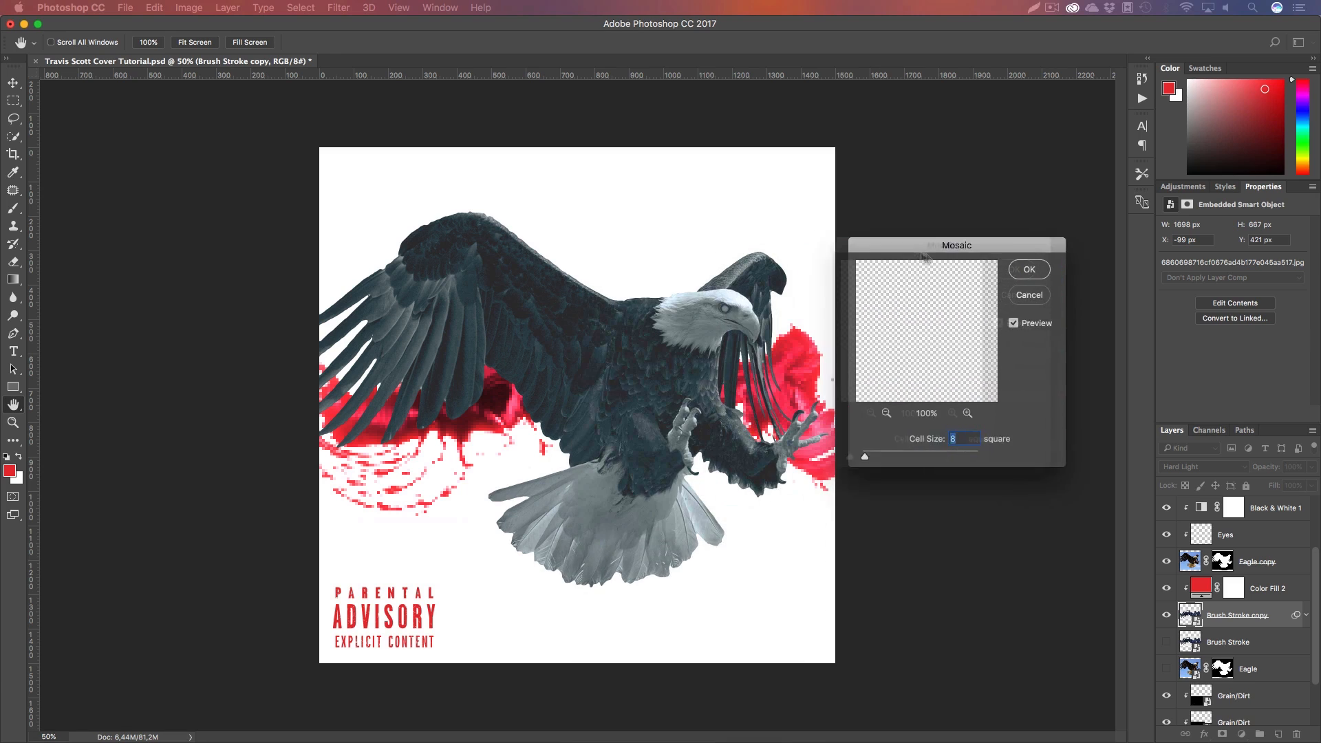
left_click_drag(890, 484, 902, 485)
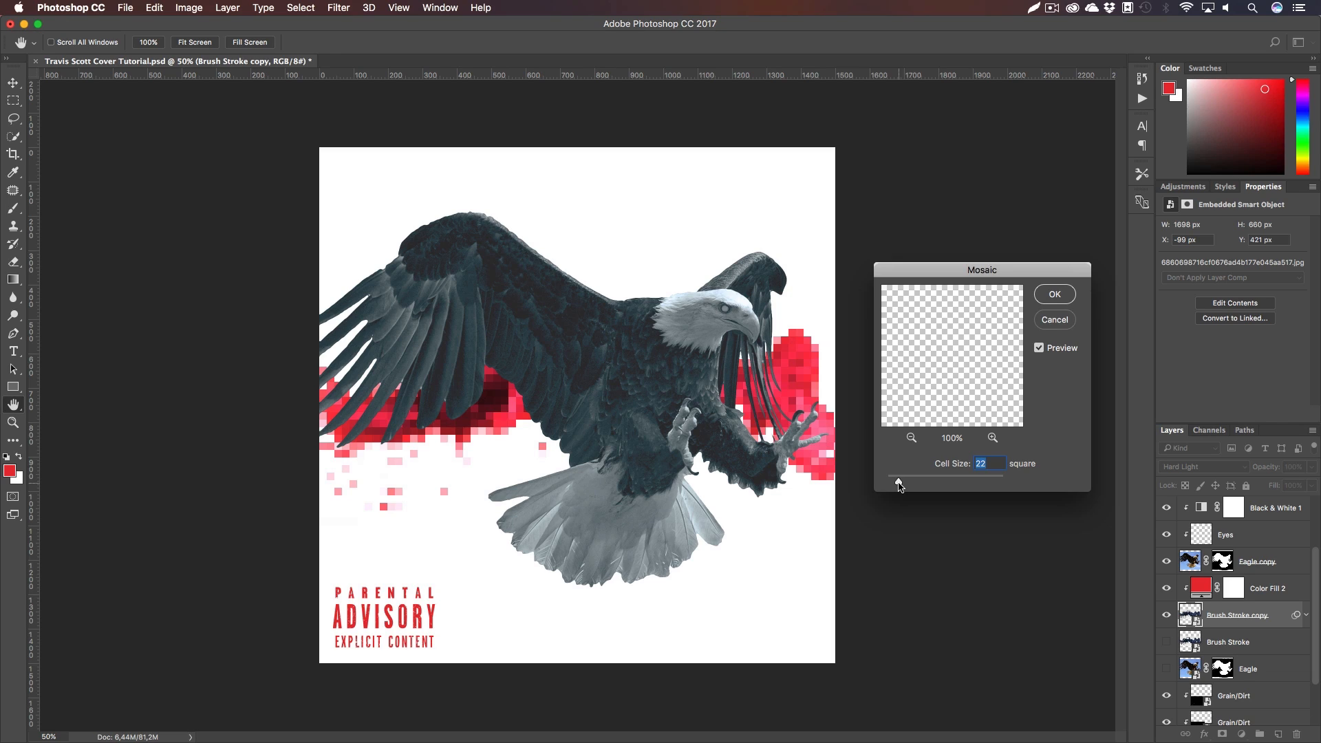
left_click_drag(903, 485, 903, 485)
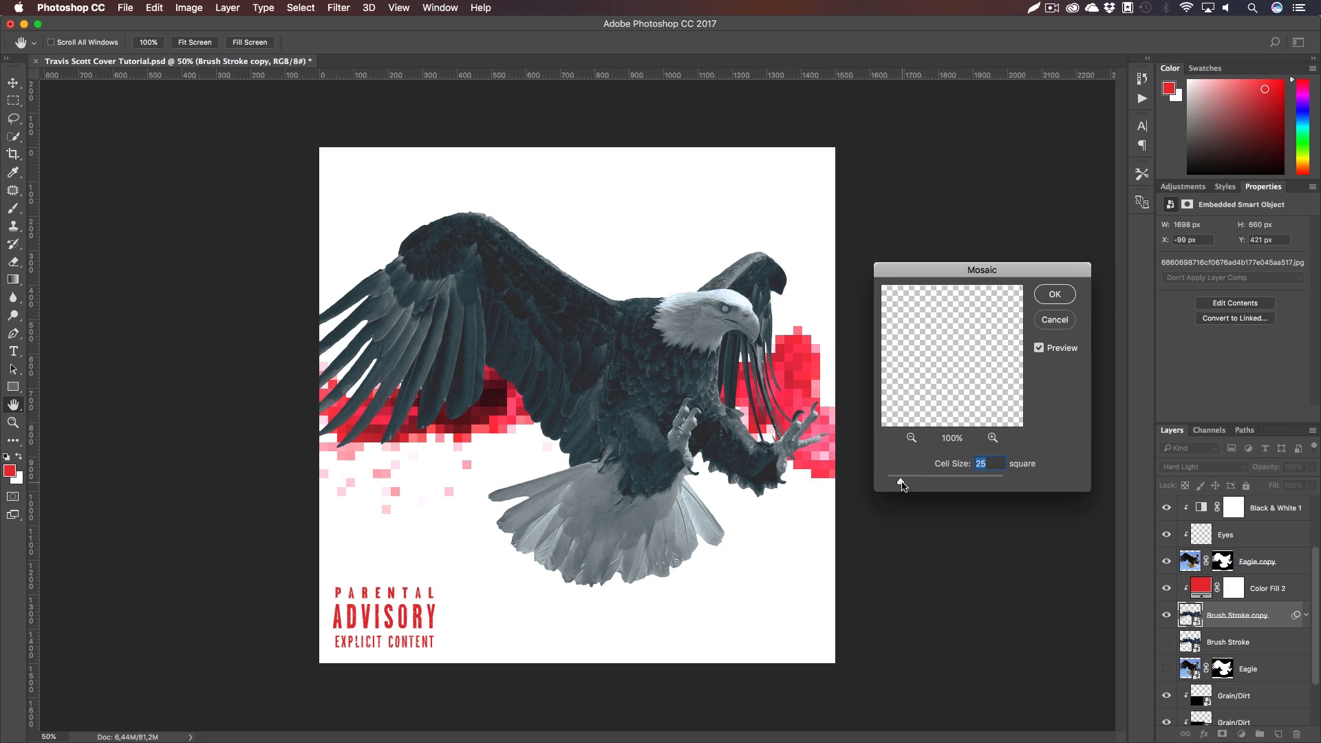
left_click(1054, 294)
Enlarge the pixelated Brush Stroke copy proportionally from its centre to 1935 × 775 px
key("super+t")
left_click(762, 274)
left_click_drag(868, 517, 912, 532)
key("Return")
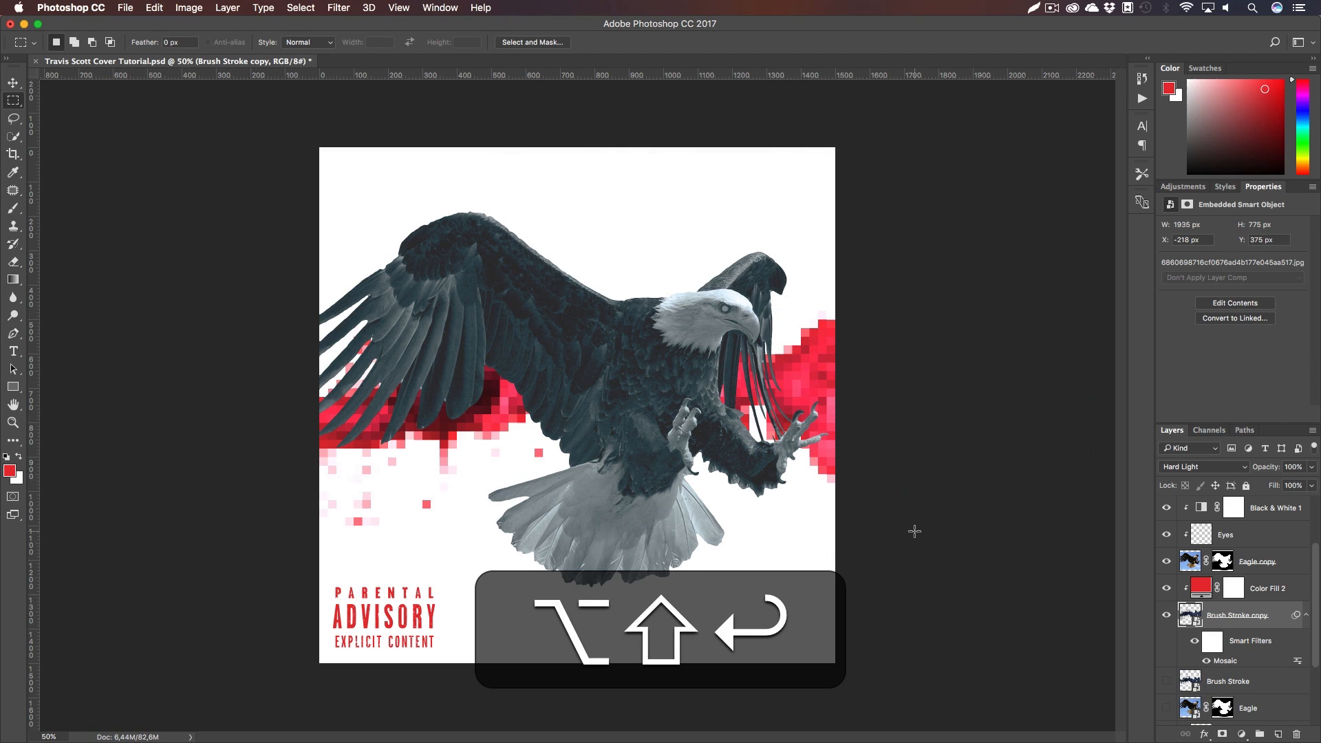
key("space")
Set the Type tool's text colour to the copied red of the Parental Advisory logo
key("t")
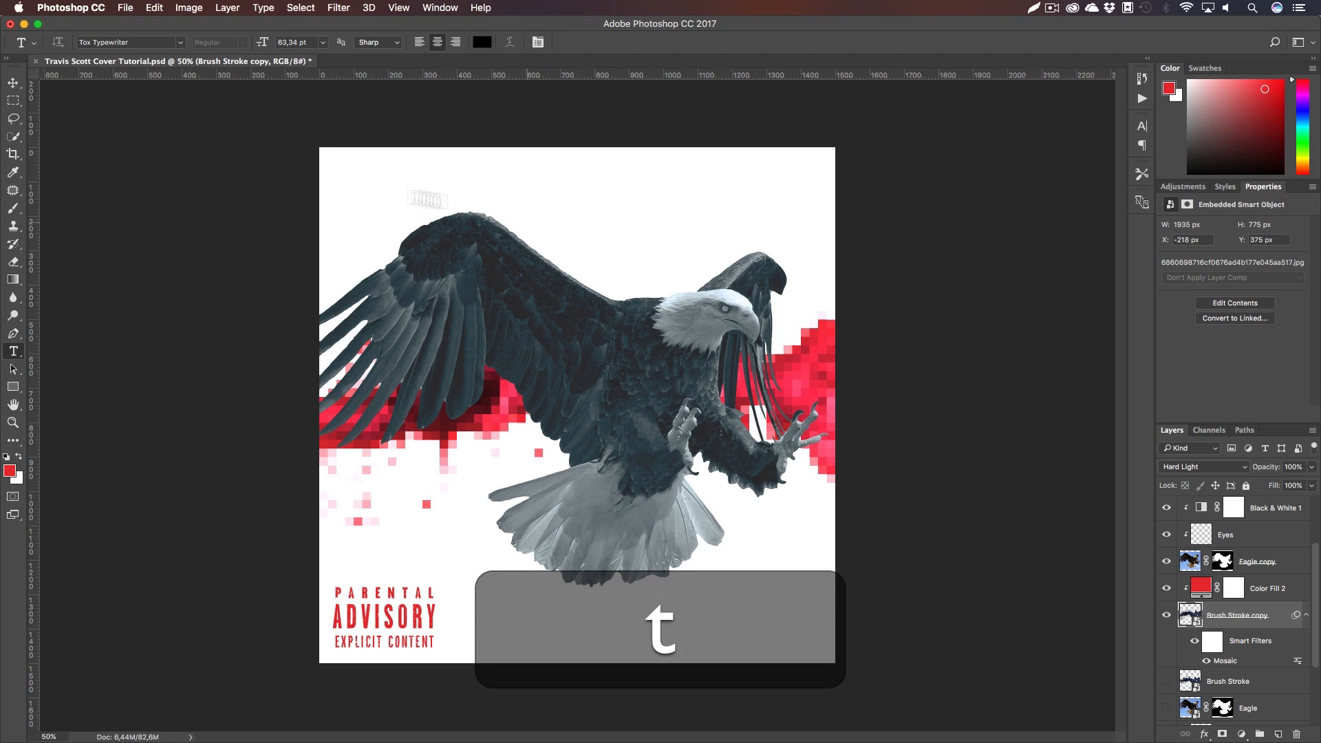
left_click_drag(138, 42, 79, 42)
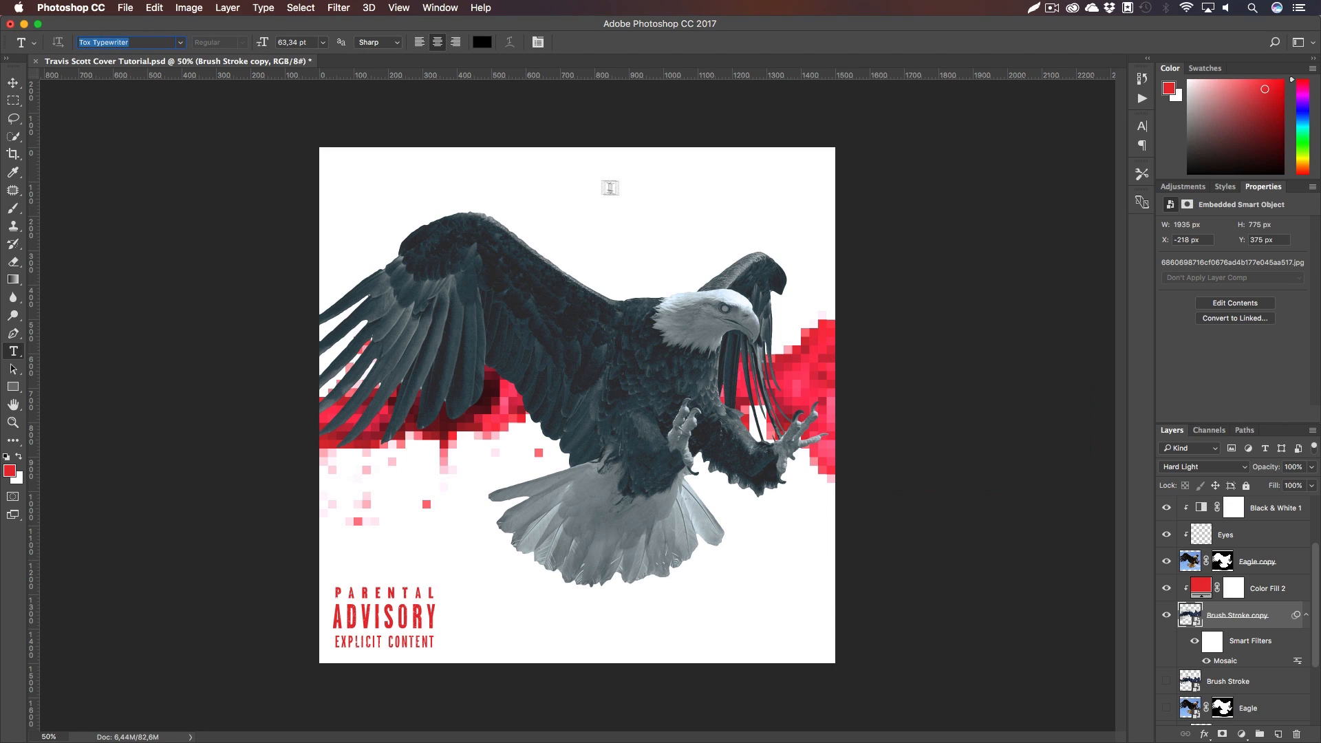
left_click(481, 42)
type("2d32")
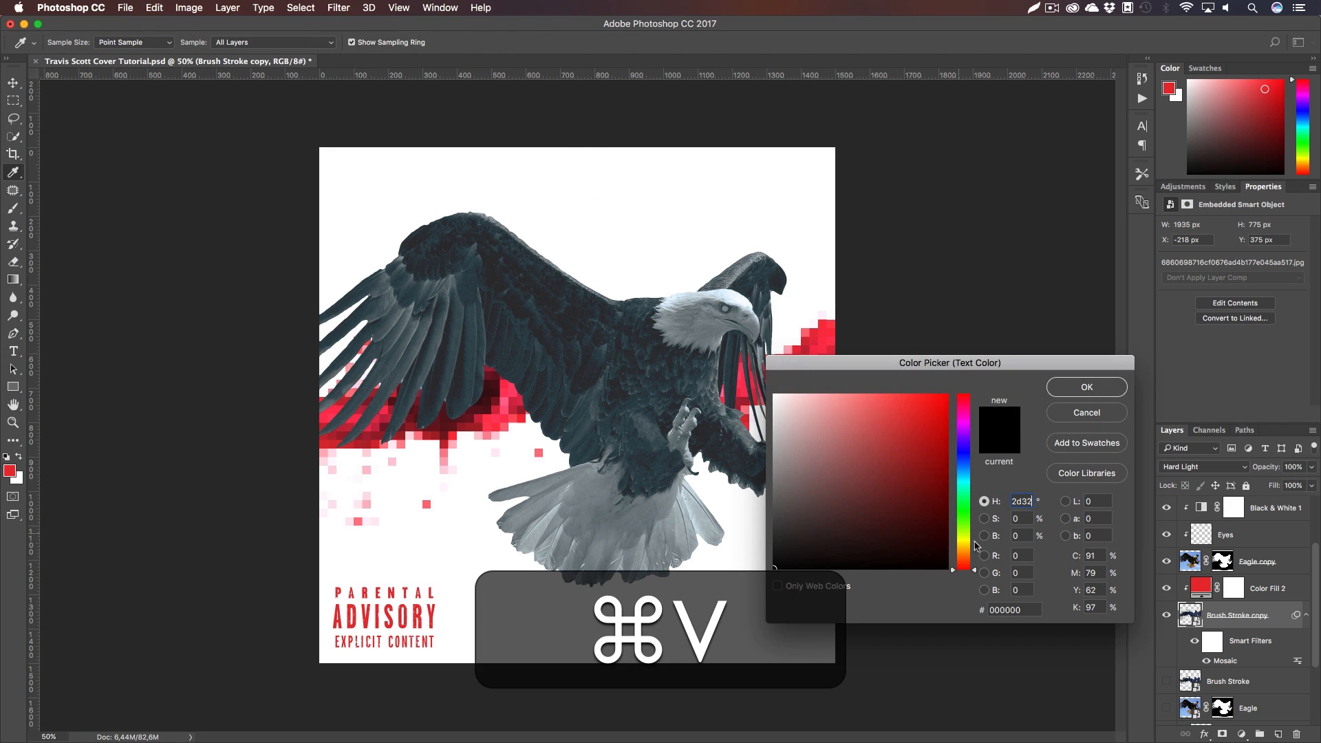
left_click(1031, 612)
left_click(776, 257)
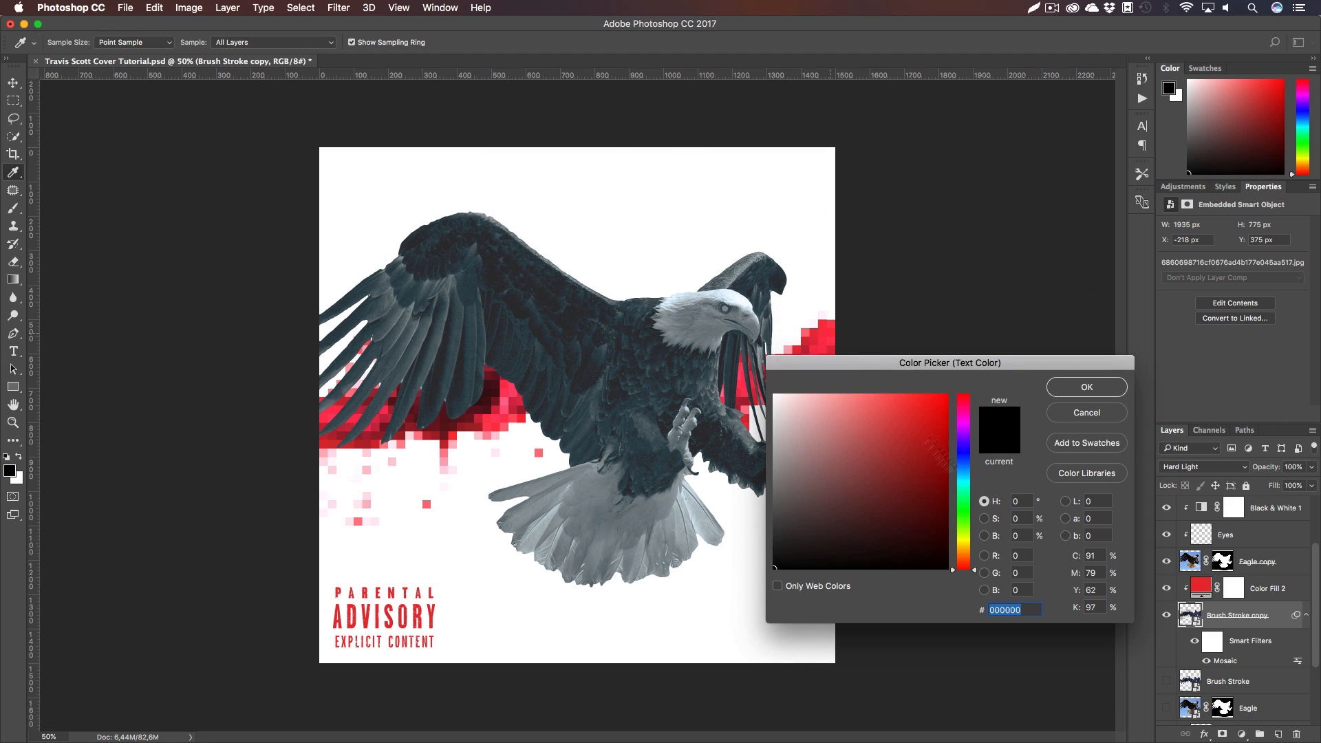
key("super+v")
left_click(1081, 386)
Add the text TRAVIS SCOTT in Tox Typewriter in the white area above the eagle
left_click(623, 200)
type("TRAVIS SCOTT")
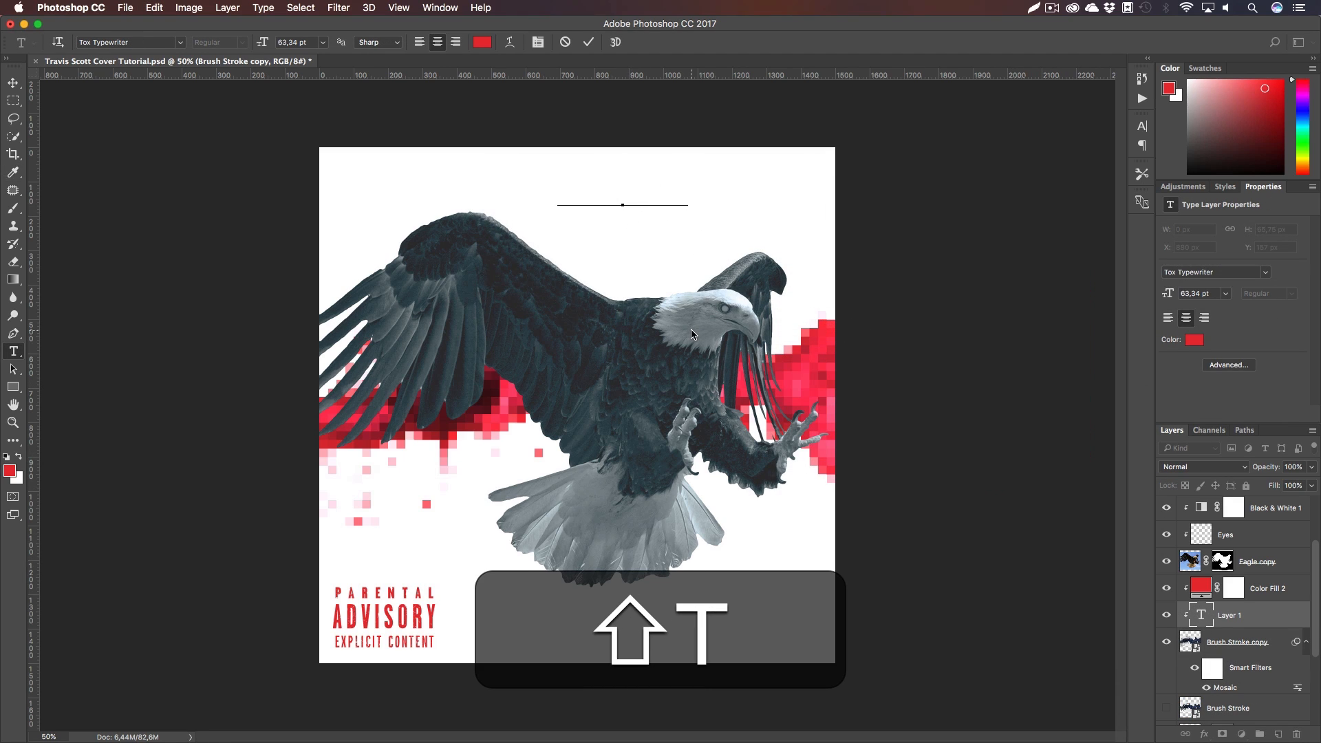
key("super+Return")
Unclip the TRAVIS SCOTT text layer and move it to the top of the layer stack, above Levels 1
key("v")
left_click_drag(1254, 616, 1259, 577)
right_click(1277, 618)
left_click(1287, 593)
left_click(1260, 595)
scroll(1272, 612, "up", 3)
left_click_drag(1279, 672, 1261, 510)
Move the TRAVIS SCOTT text down beside the PARENTAL line of the logo to compare their letter heights
key("v")
left_click_drag(657, 198, 553, 509)
key("z")
left_click_drag(382, 620, 482, 610)
key("h")
left_click_drag(565, 557, 437, 639)
key("v")
left_click_drag(781, 181, 481, 573)
Scale the TRAVIS SCOTT text down to 52.36 pt, matching the letter height of PARENTAL
key("super+t")
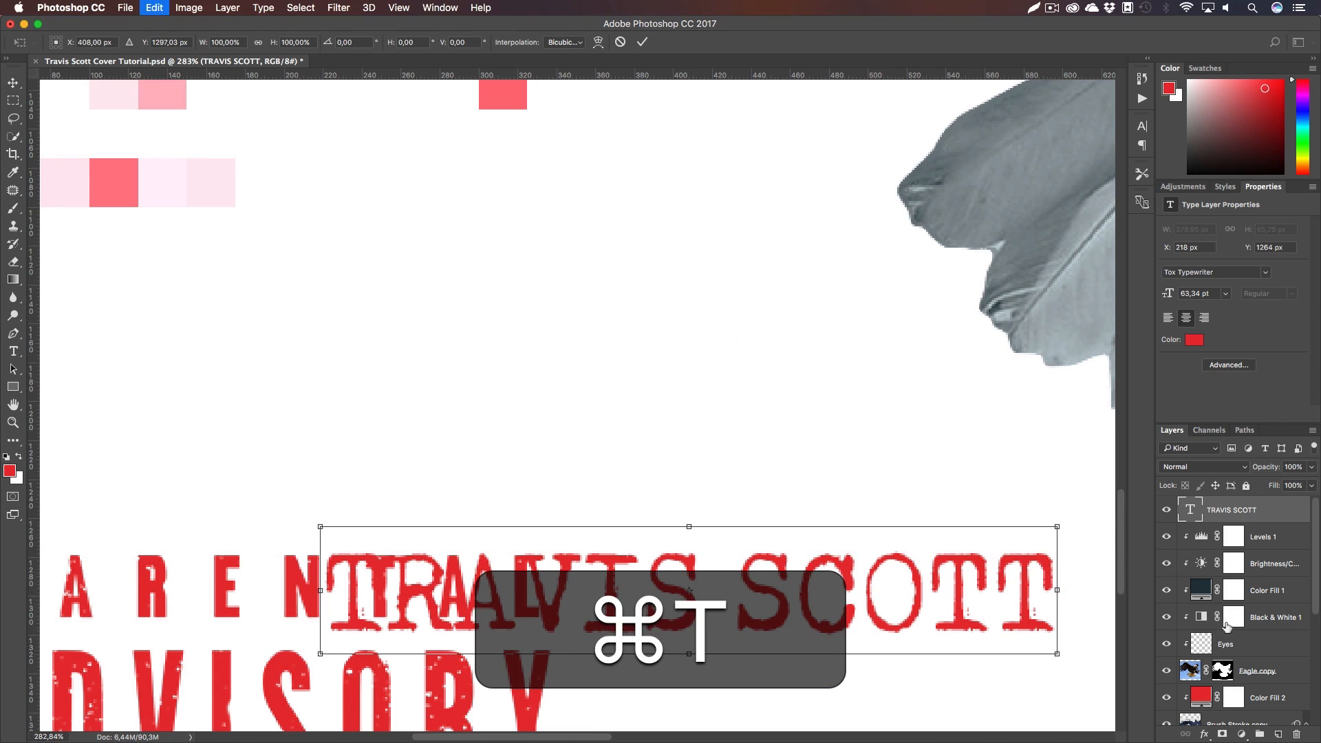
left_click_drag(1033, 648, 967, 637)
left_click_drag(966, 527, 932, 540)
key("Return")
Move the TRAVIS SCOTT text back into the white area above the eagle's head, at about X 944, Y 169 px
key("super+1")
left_click_drag(887, 428, 749, 530)
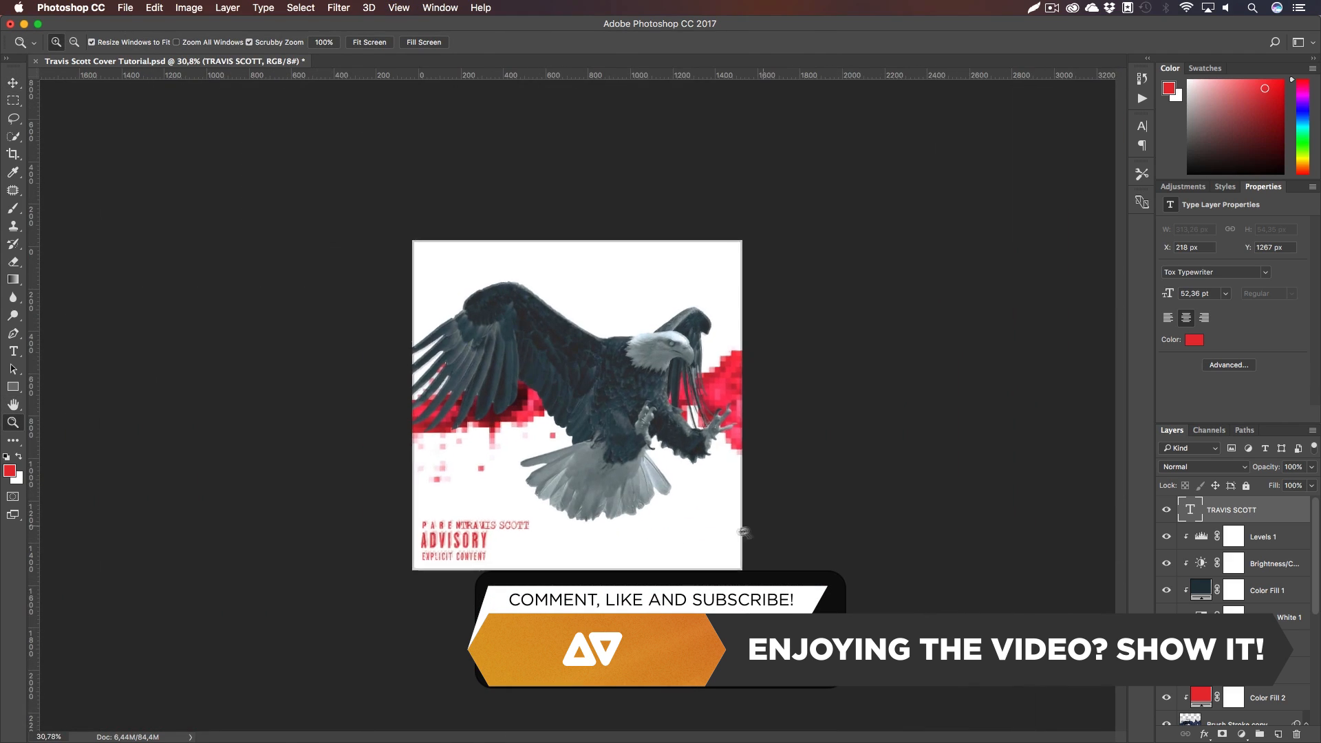
left_click(749, 530, "super")
left_click_drag(412, 626, 734, 234)
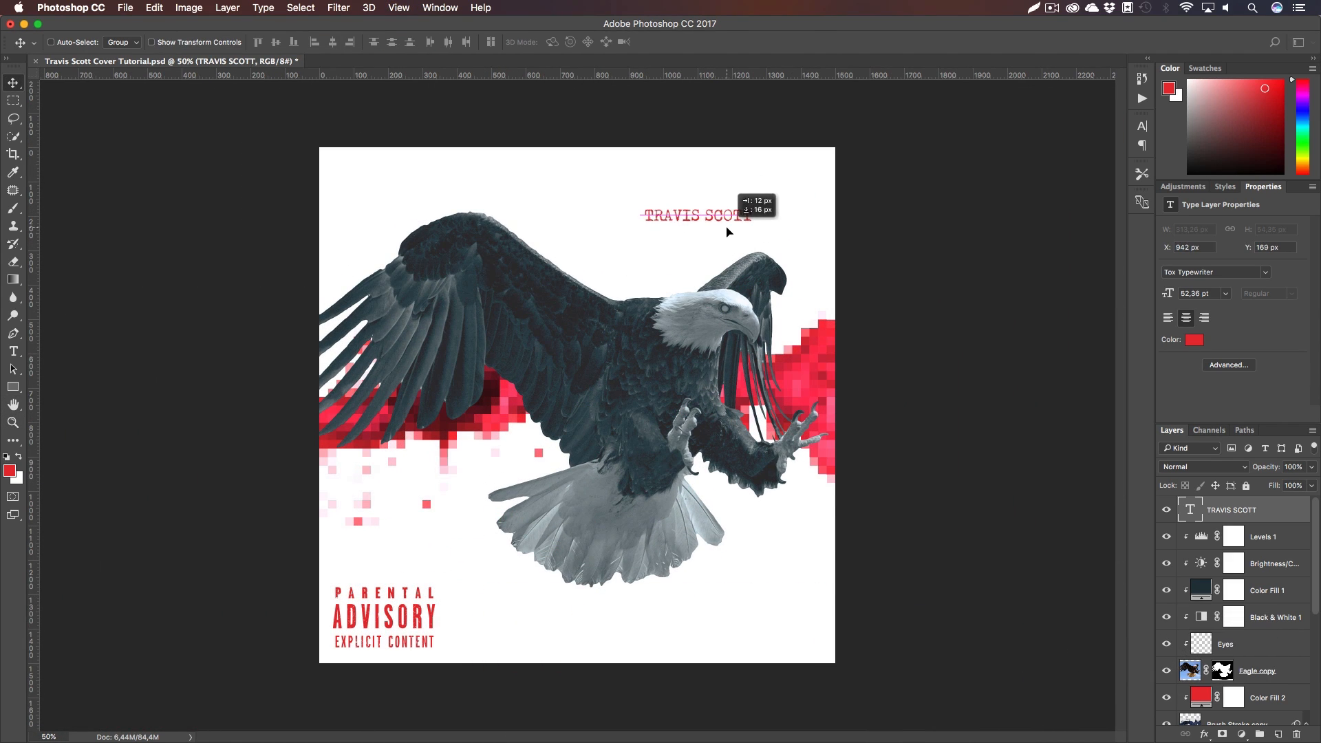
Place the texture image 7.png over the whole cover, scaled to 1586 × 1586 px
key("h")
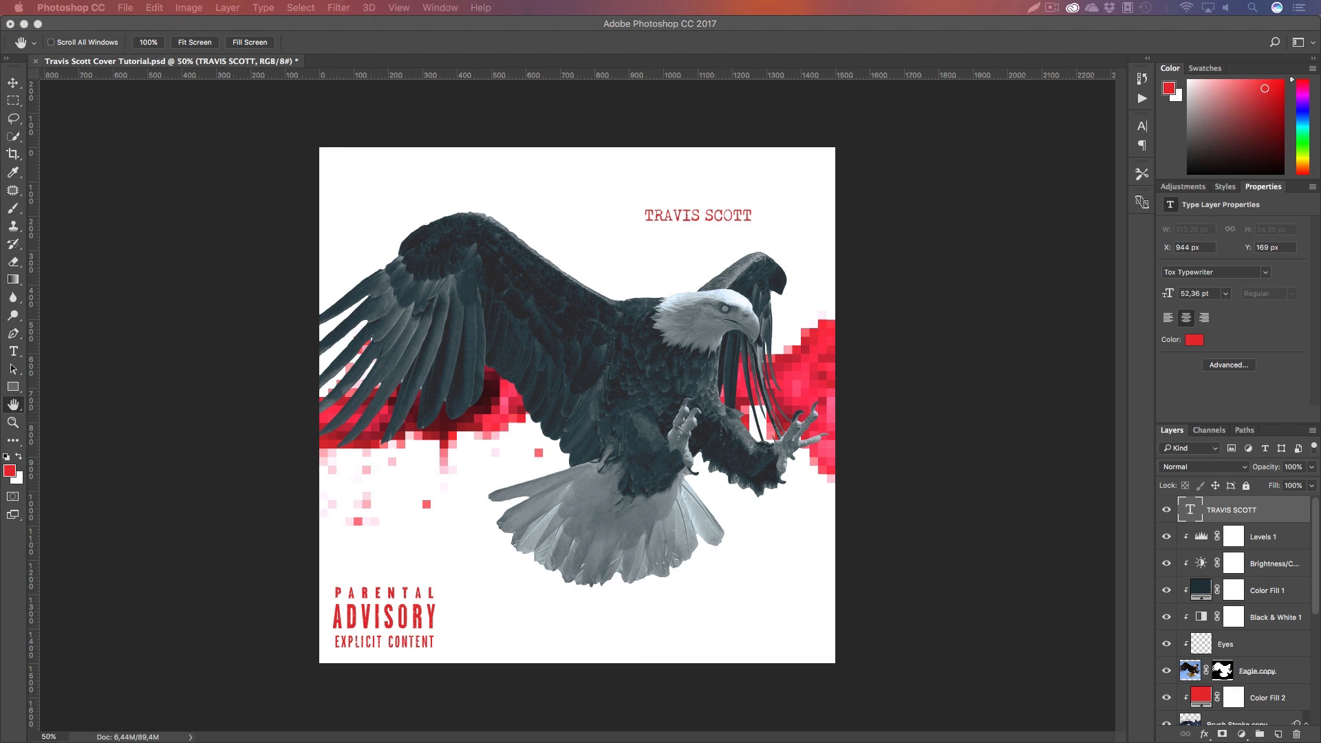
key("super+t")
left_click_drag(688, 517, 868, 657)
key("Return")
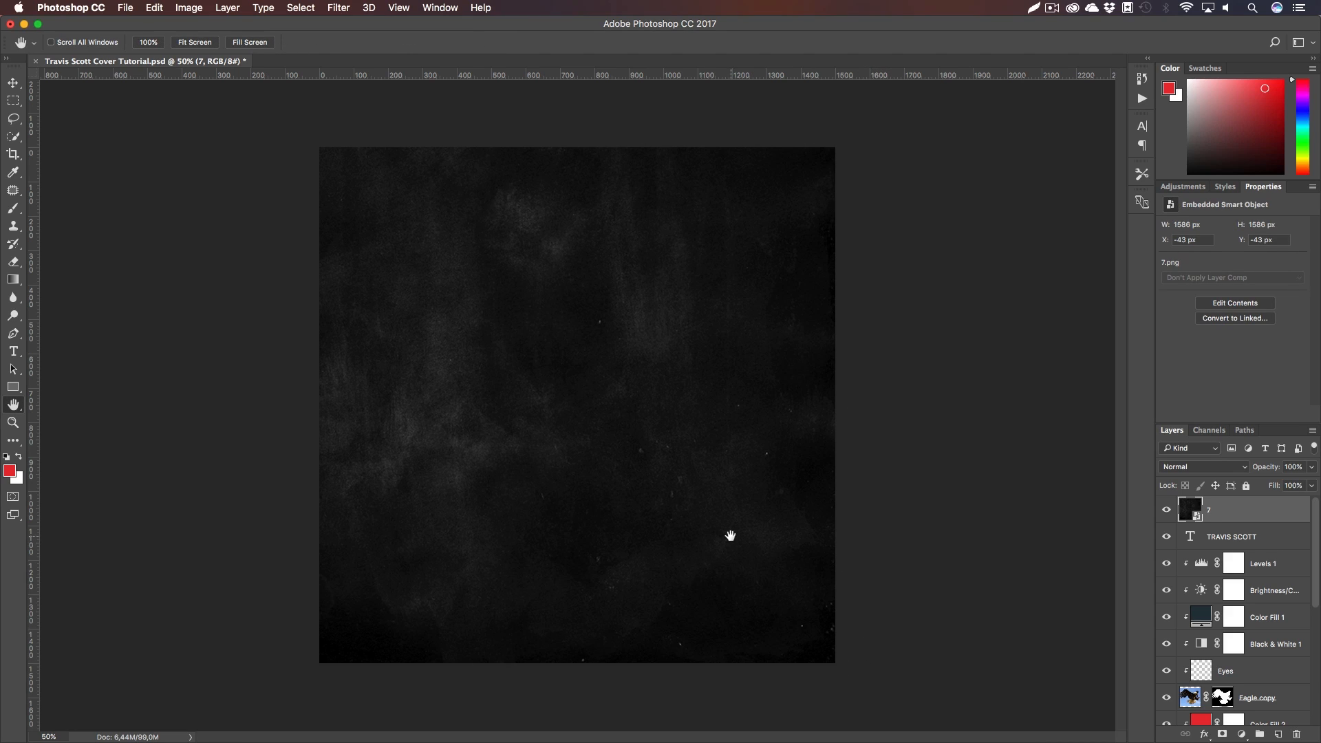
Move texture layer 7 below Parental Advisory, directly above Background, and set its blend mode to Subtract
mouse_move(1284, 515)
left_mouse_down()
mouse_move(1272, 738)
mouse_move(1272, 722)
left_mouse_up()
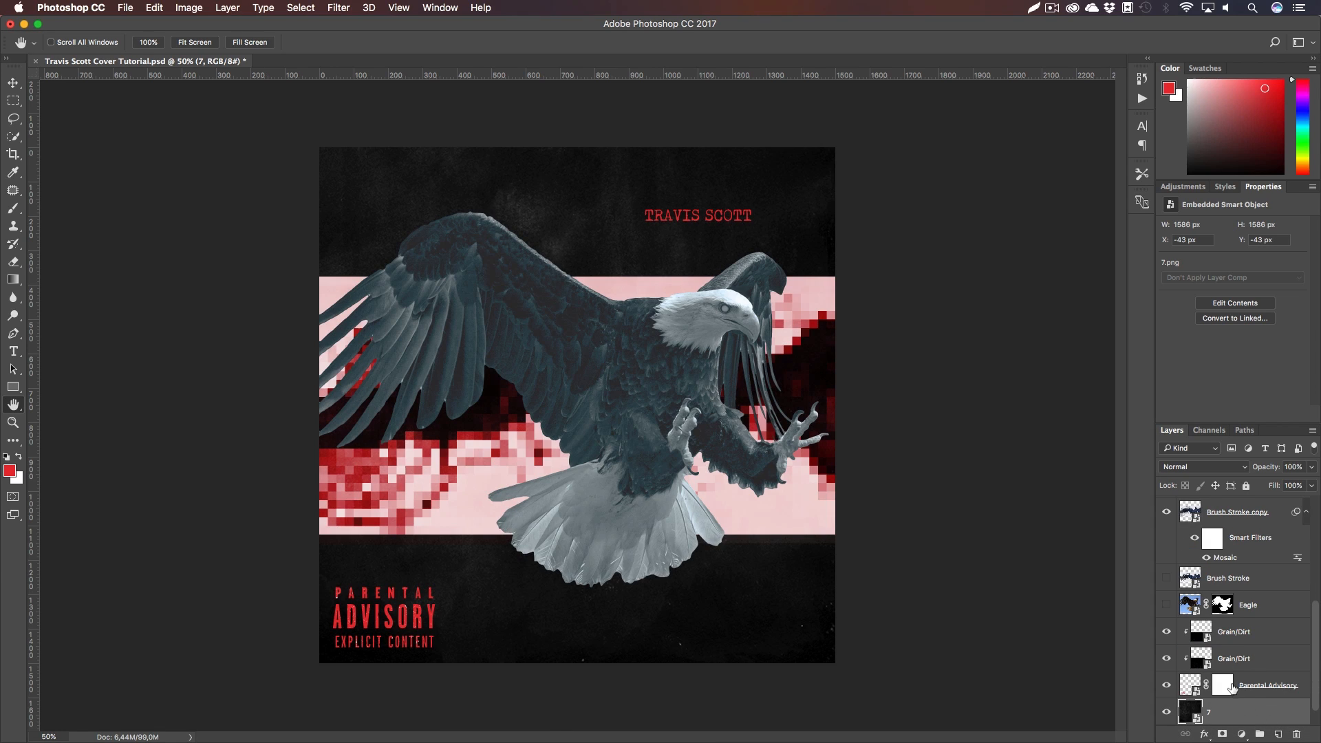
left_click(1198, 472)
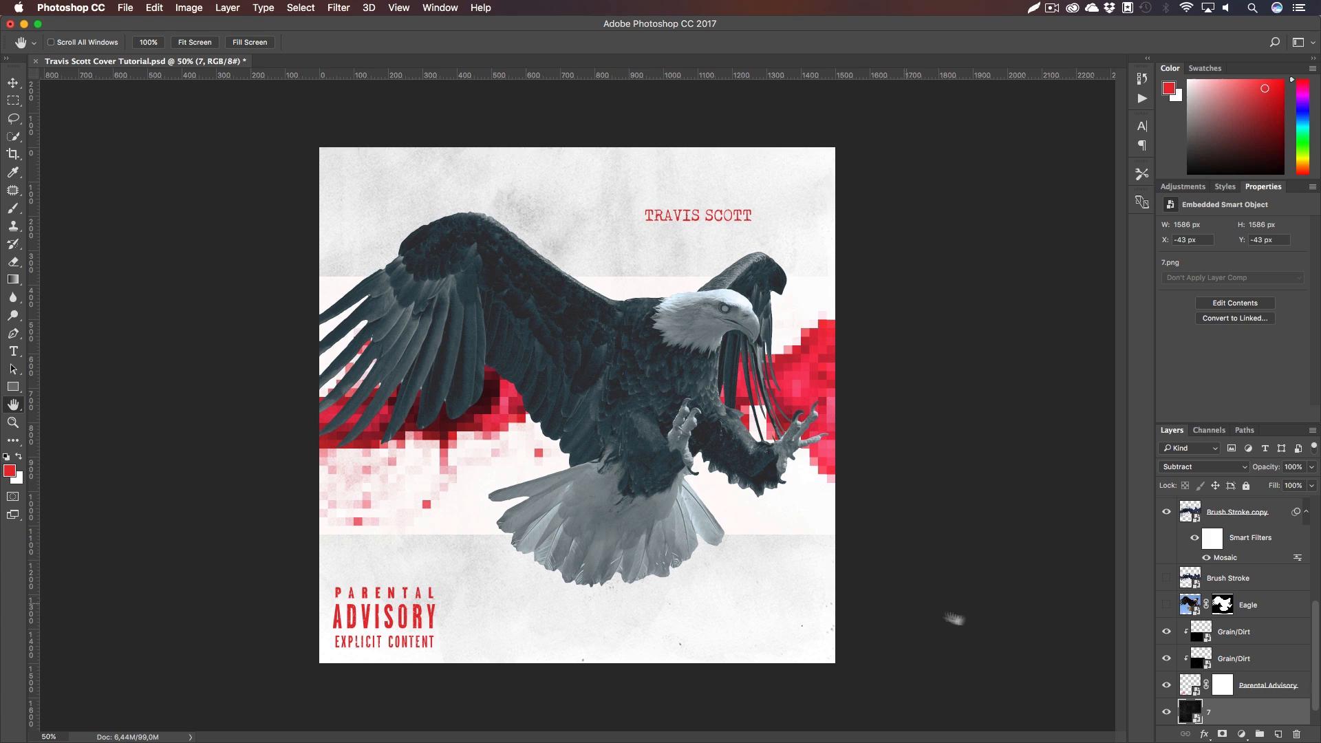
Try Vivid Light and Linear Light on the Brush Stroke copy layer and settle on the Pin Light blend mode
scroll(1246, 626, "up", 3)
left_click(1242, 602)
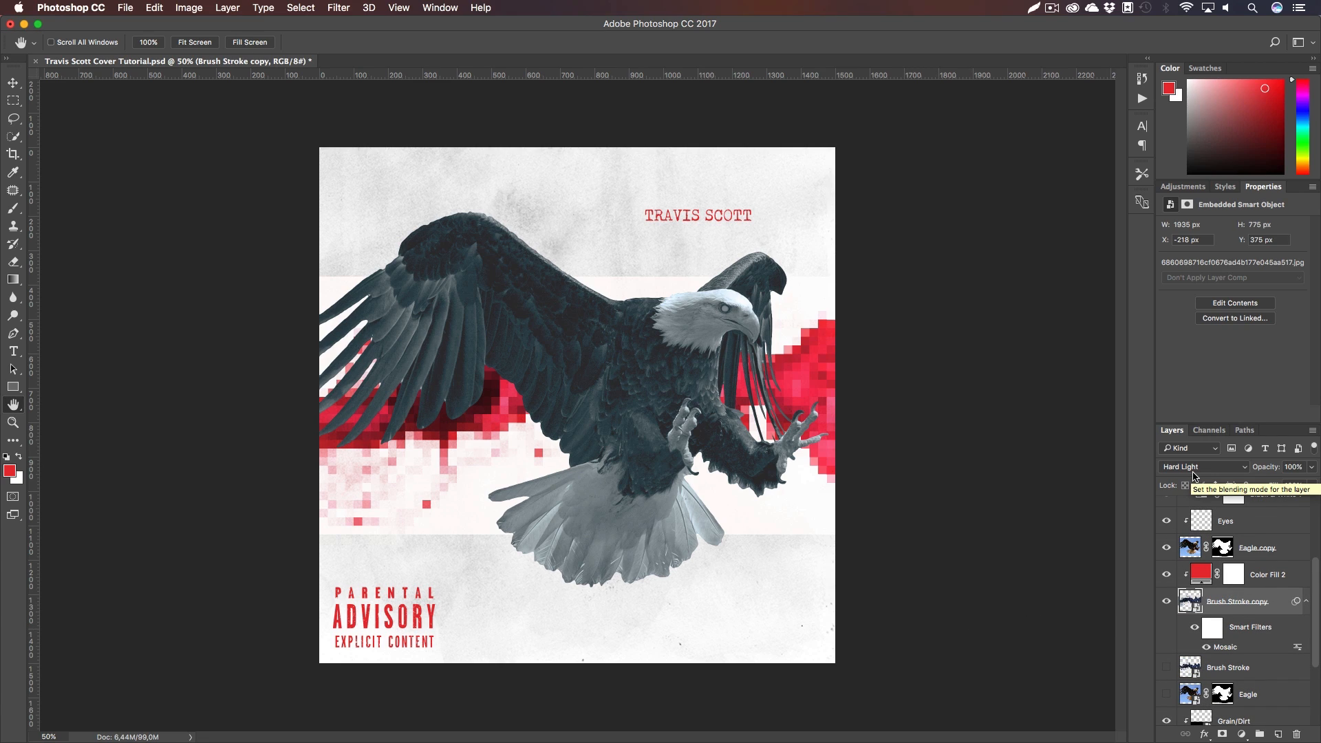
left_click(1194, 473)
left_click(1195, 467)
left_click(1195, 470)
left_click(1194, 476)
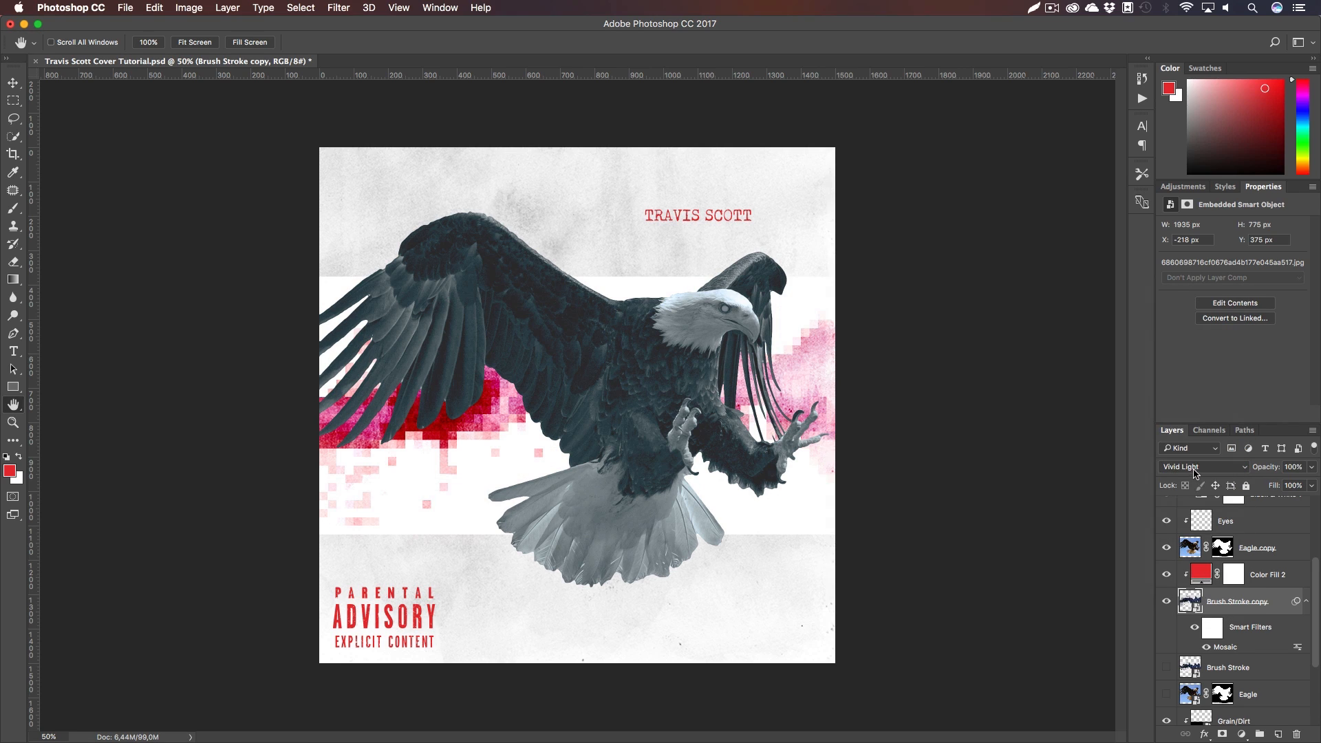
left_click(1194, 473)
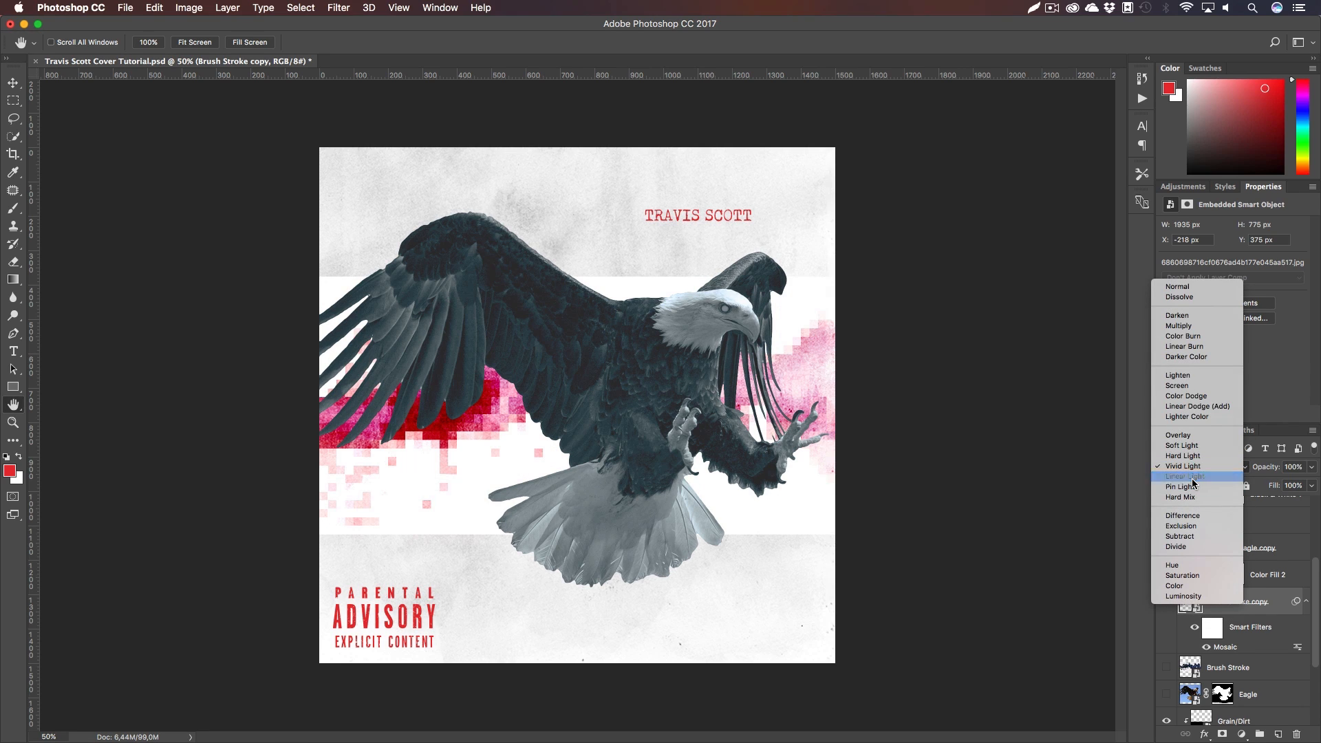
left_click(1194, 476)
left_click(1194, 470)
left_click(1195, 480)
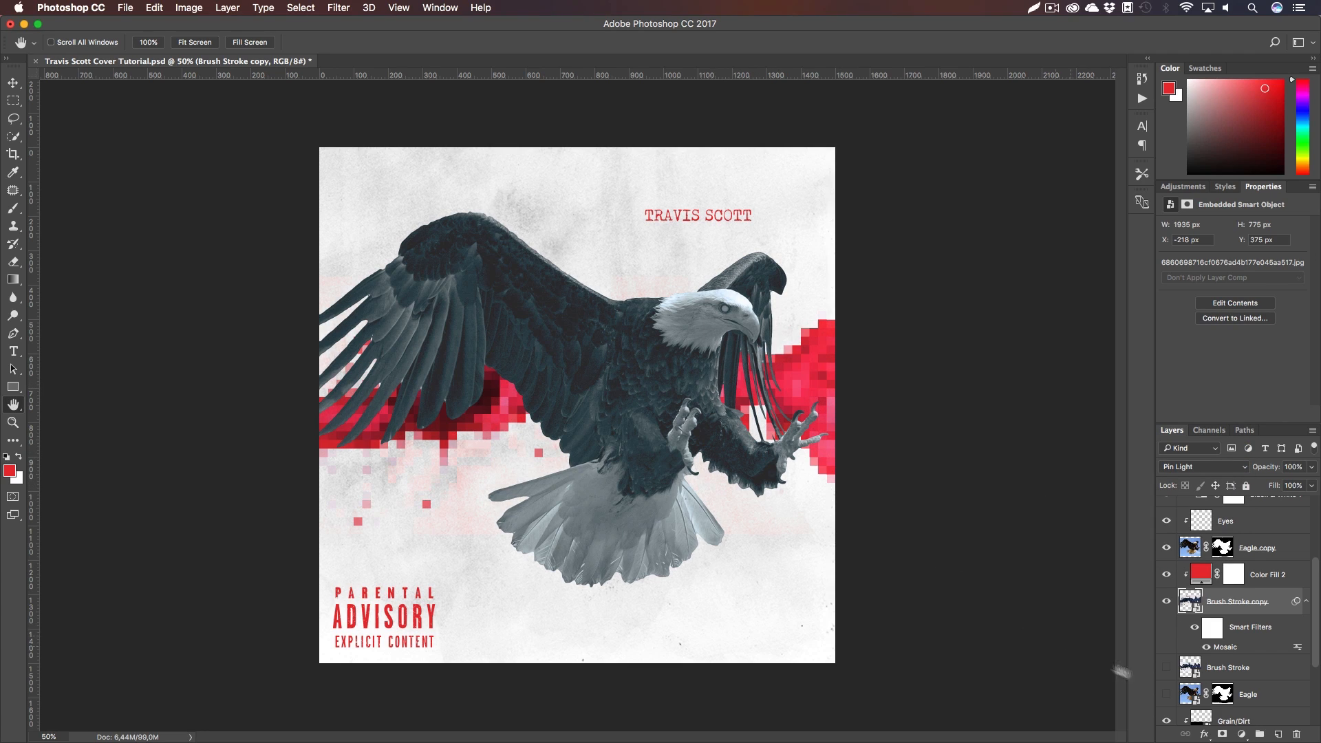
Place the dust image DSCF5610.jpg directly above the Eagle copy layer
scroll(1207, 688, "down", 3)
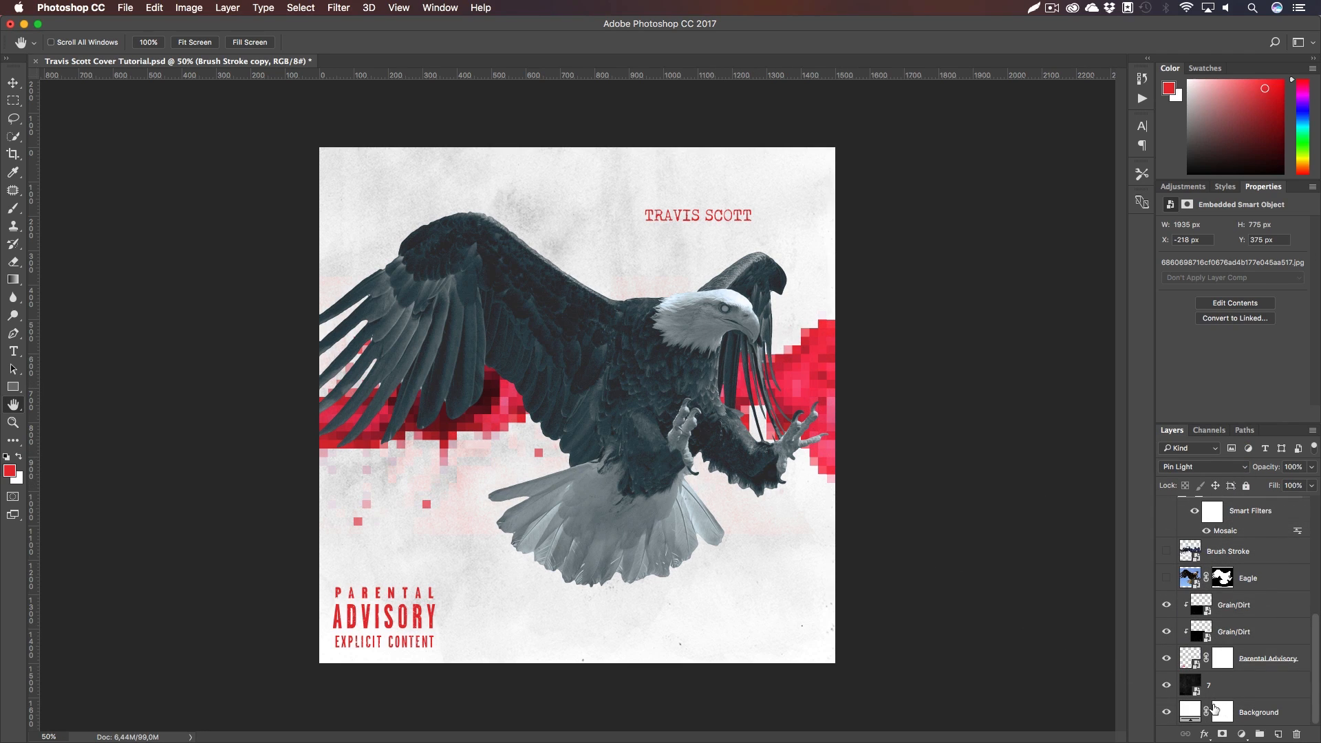
left_click(1210, 686)
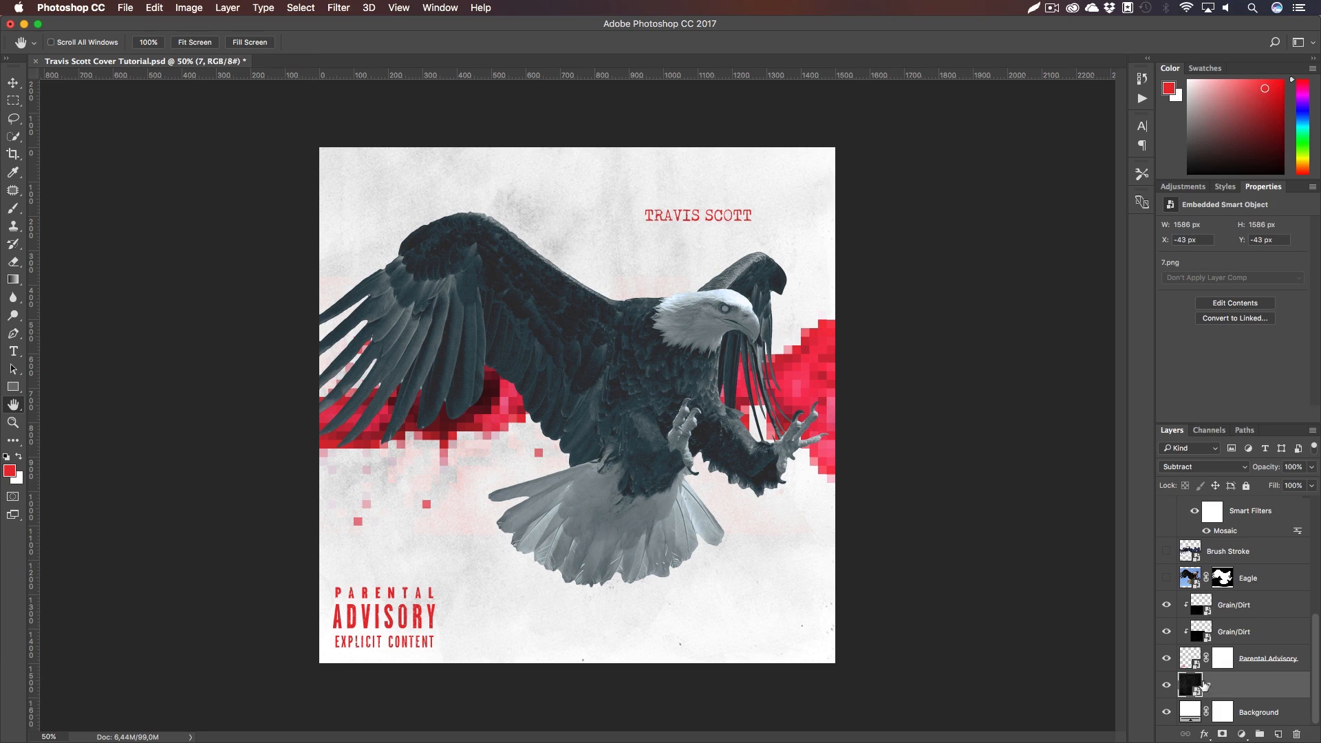
scroll(1238, 619, "up", 5)
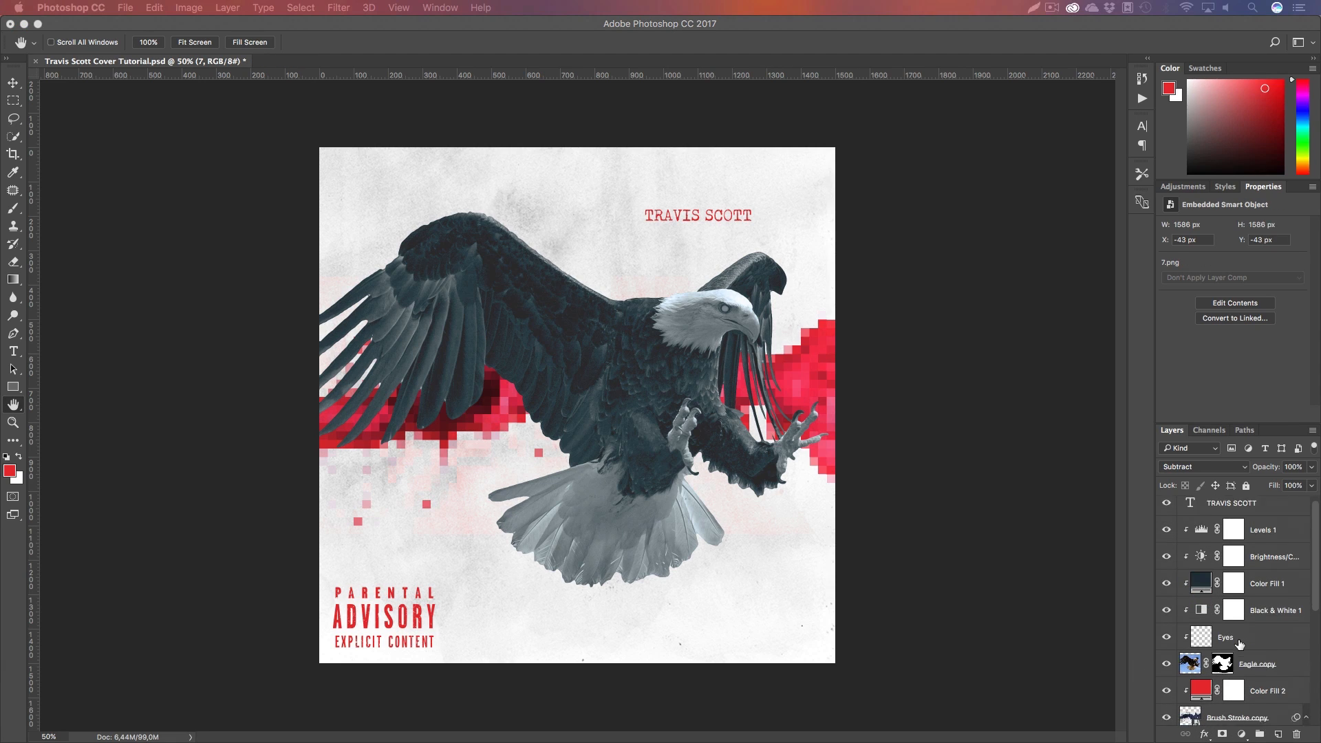
scroll(1254, 636, "up", 1)
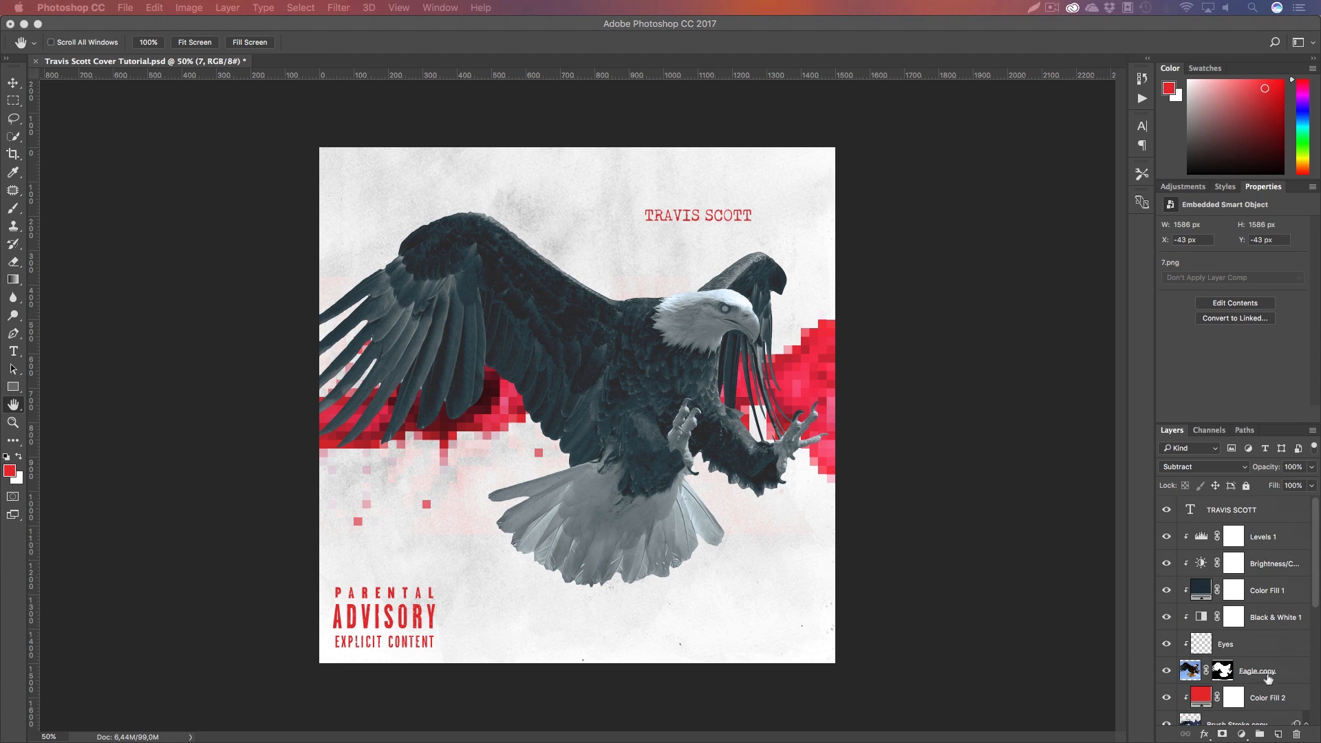
left_click(1263, 672)
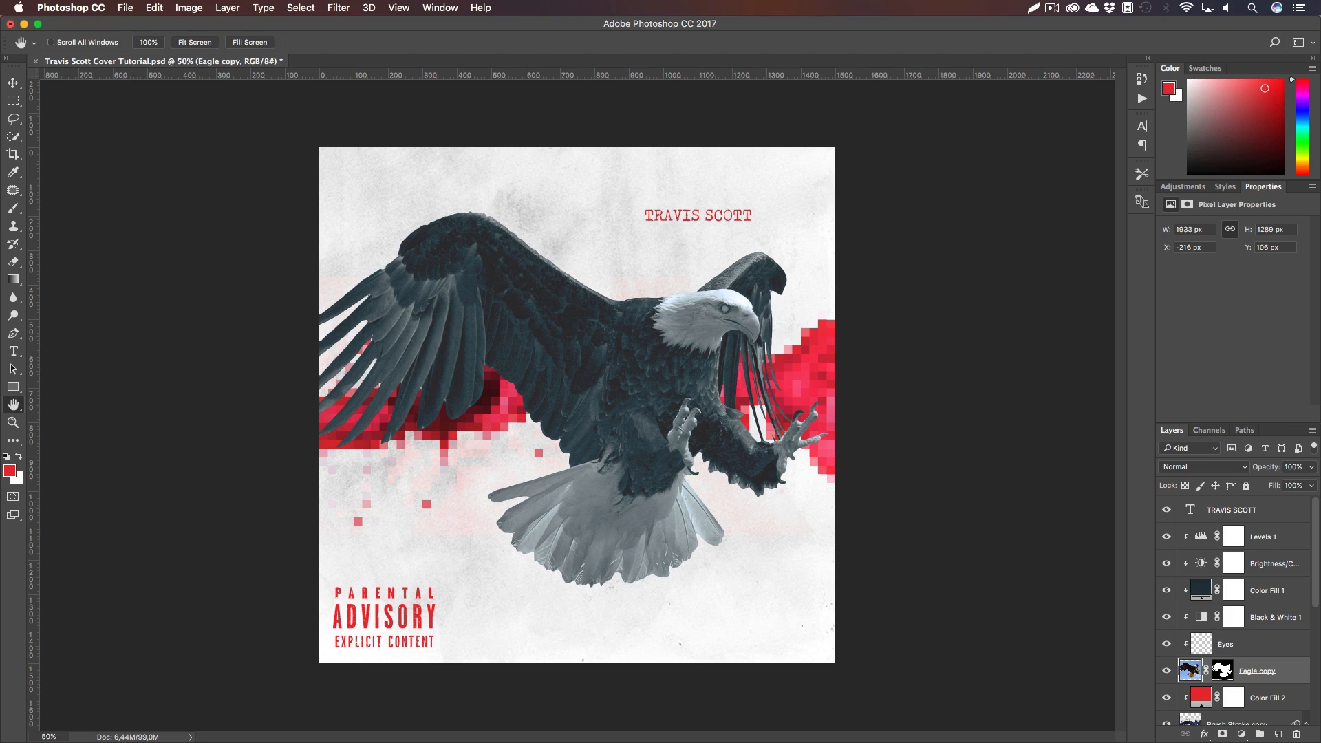
left_click_drag(383, 626, 428, 509)
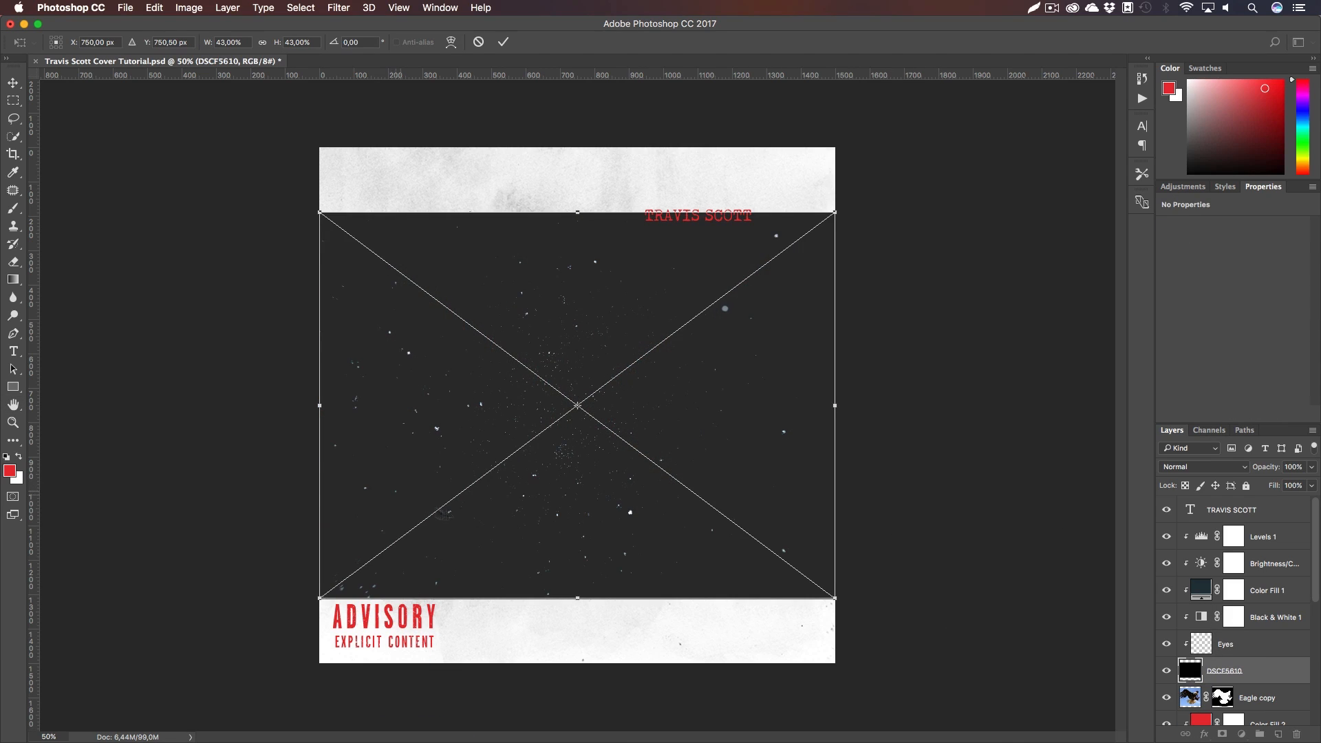
key("Return")
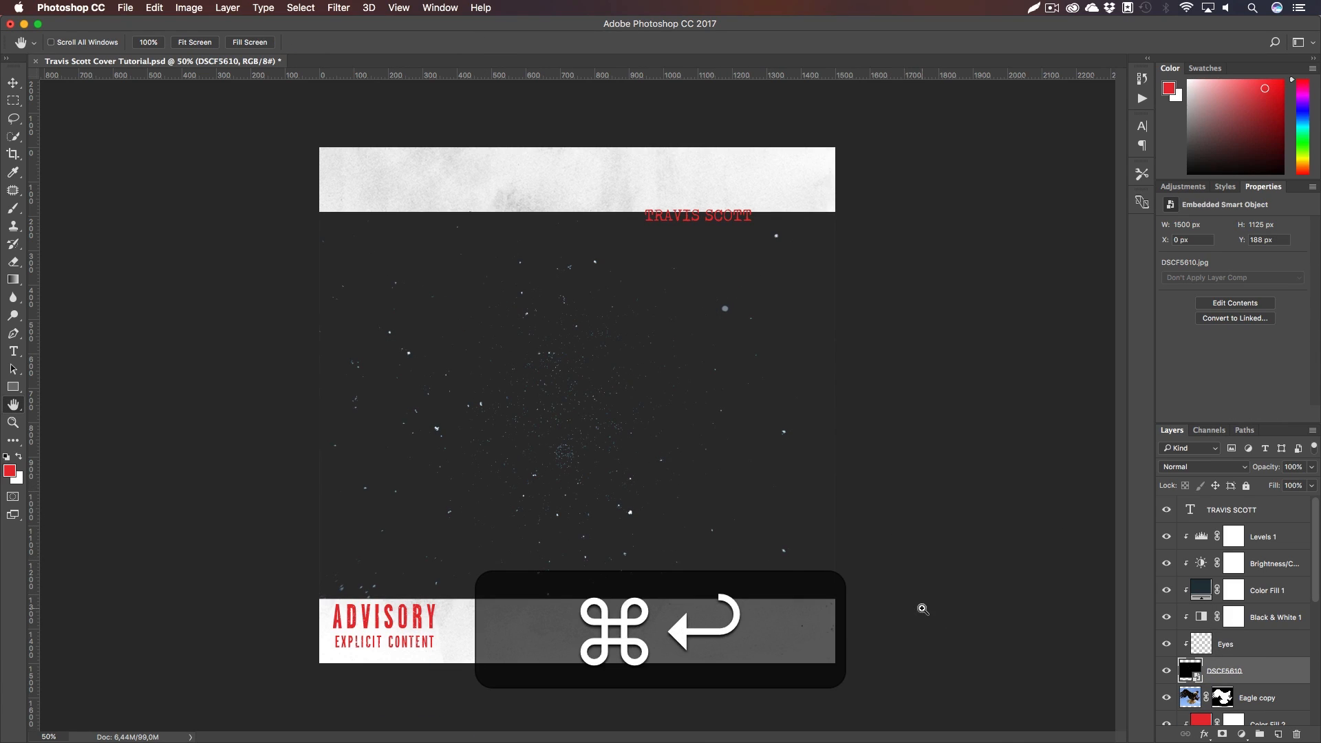
Scale the DSCF5610 image proportionally to 1062 × 796 px and move it over the eagle's left wing, at X -5, Y 154 px
key("super+t")
key("alt+shift+super+t")
left_click_drag(835, 597, 761, 543)
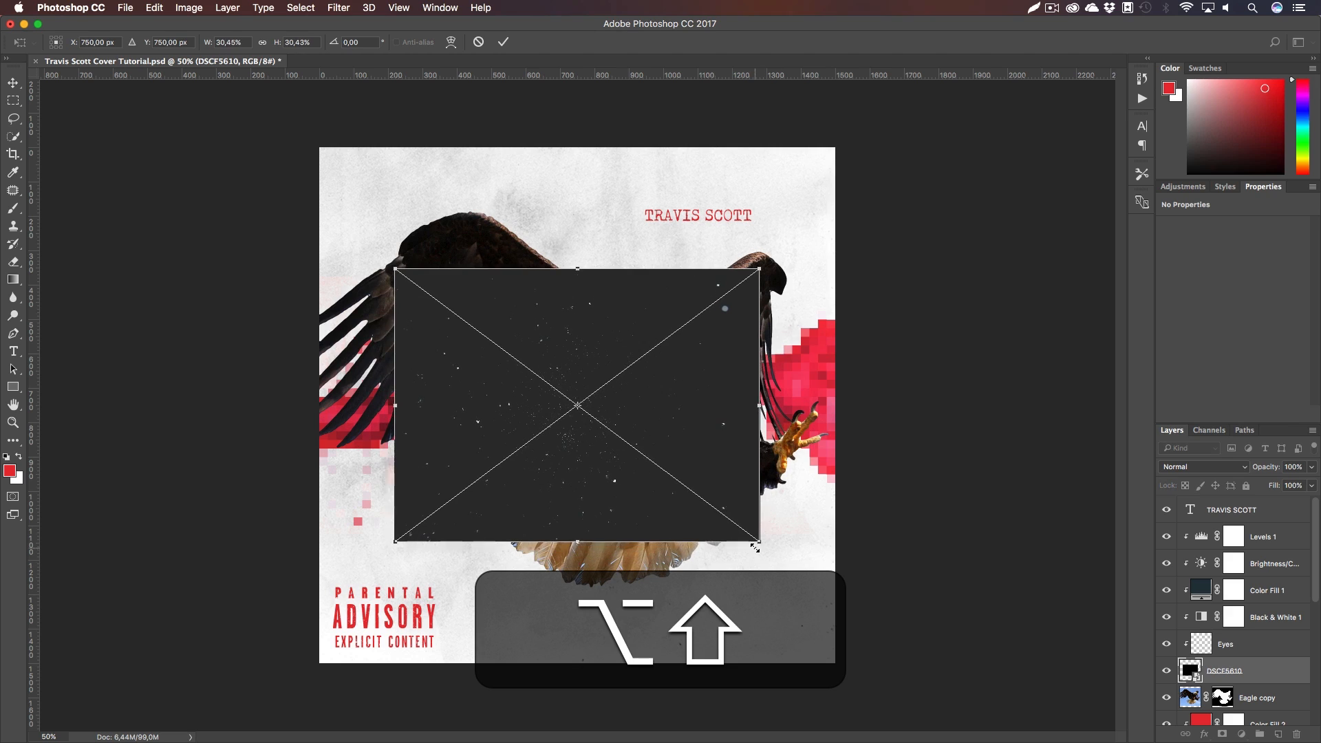
key("Return")
key("v")
left_click_drag(641, 481, 566, 414)
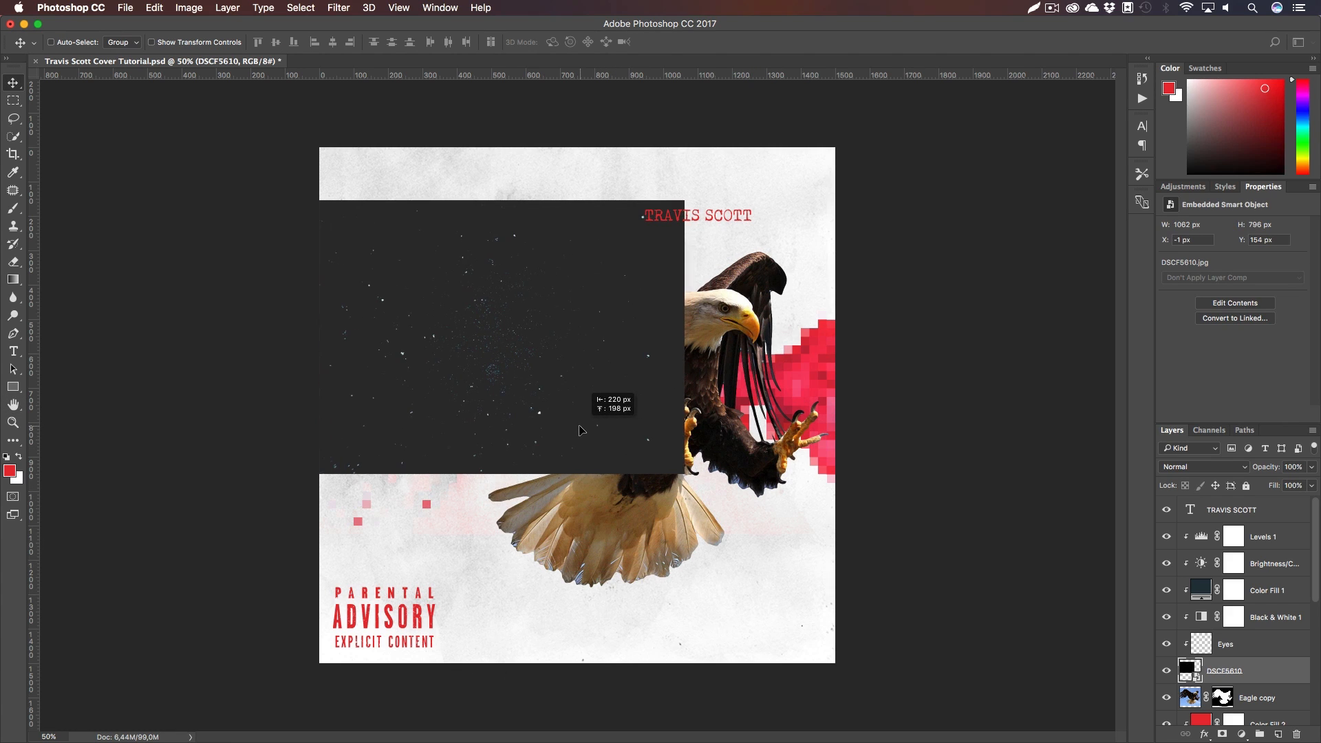
Clip the DSCF5610 layer to the Eagle copy layer with a clipping mask
key("alt")
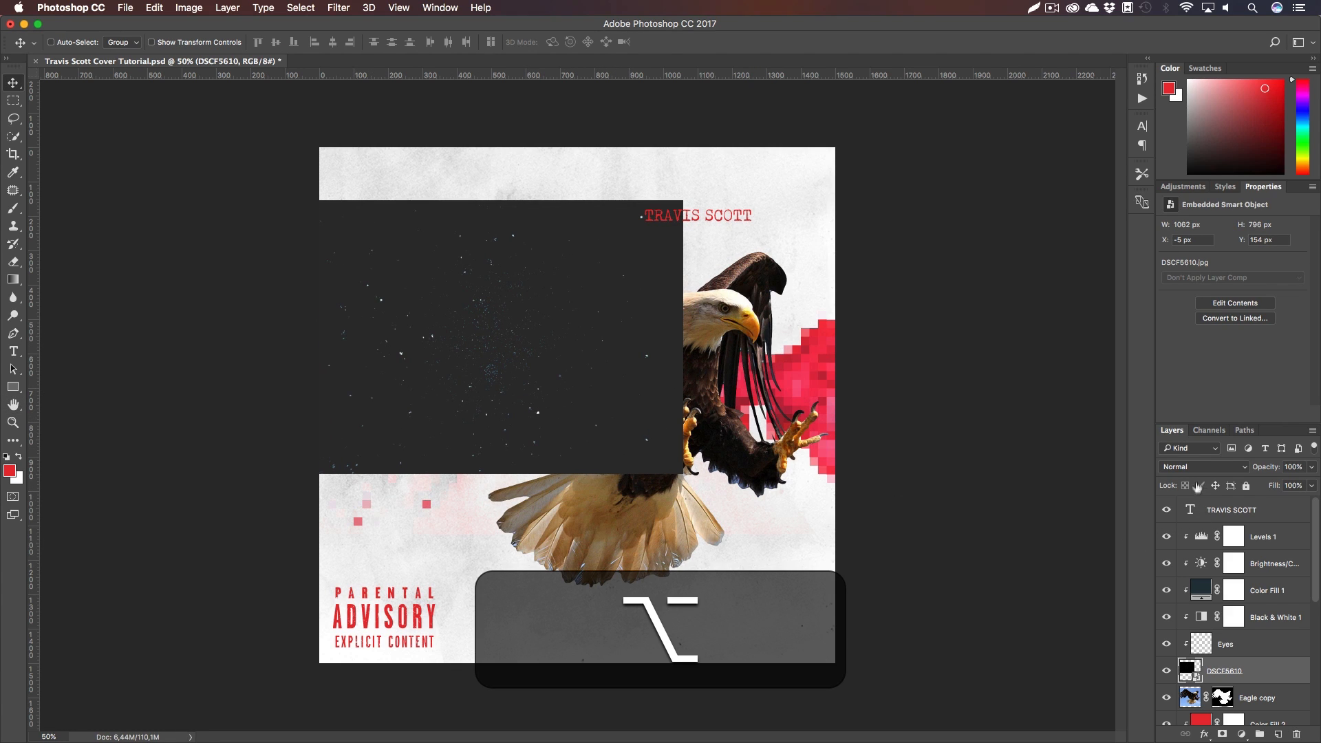
right_click(1254, 672)
left_click(1176, 436)
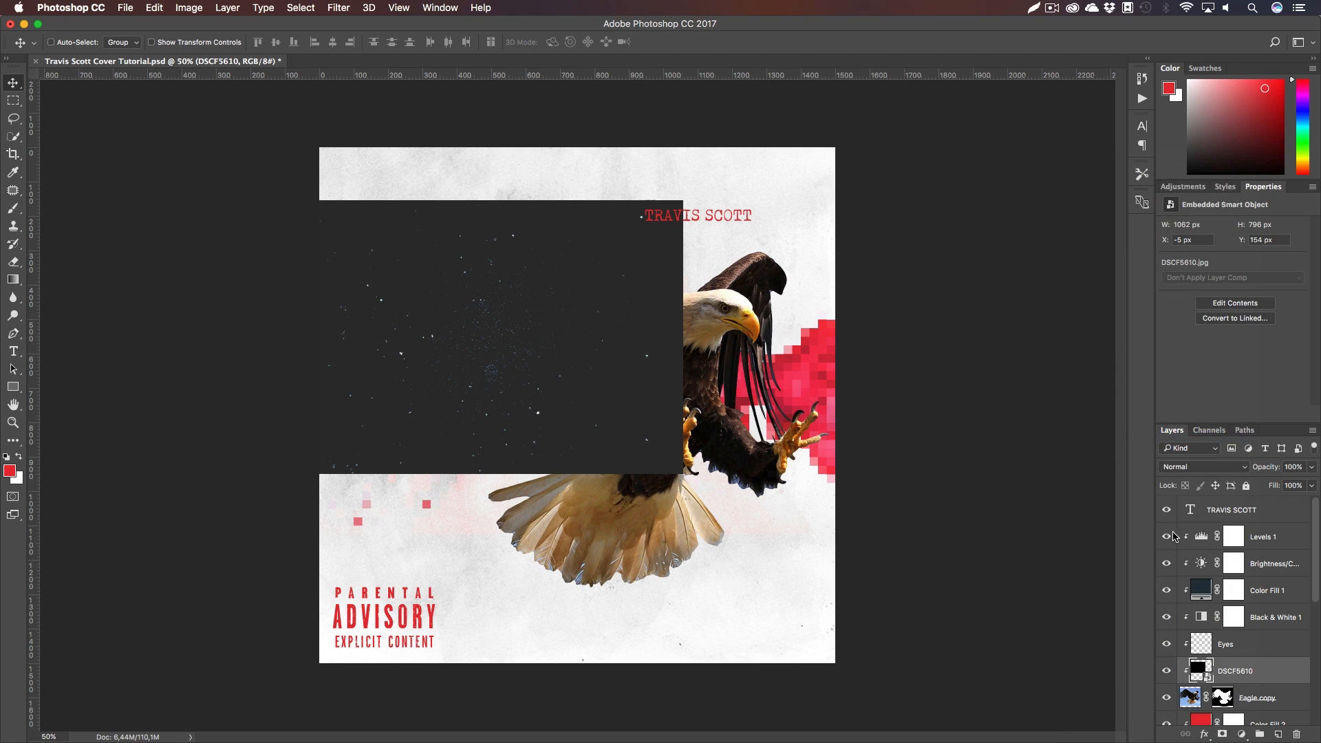
Try darkening blend modes such as Darken, Color Burn and Linear Burn on the DSCF5610 layer
left_click(1230, 468)
left_click(1198, 497)
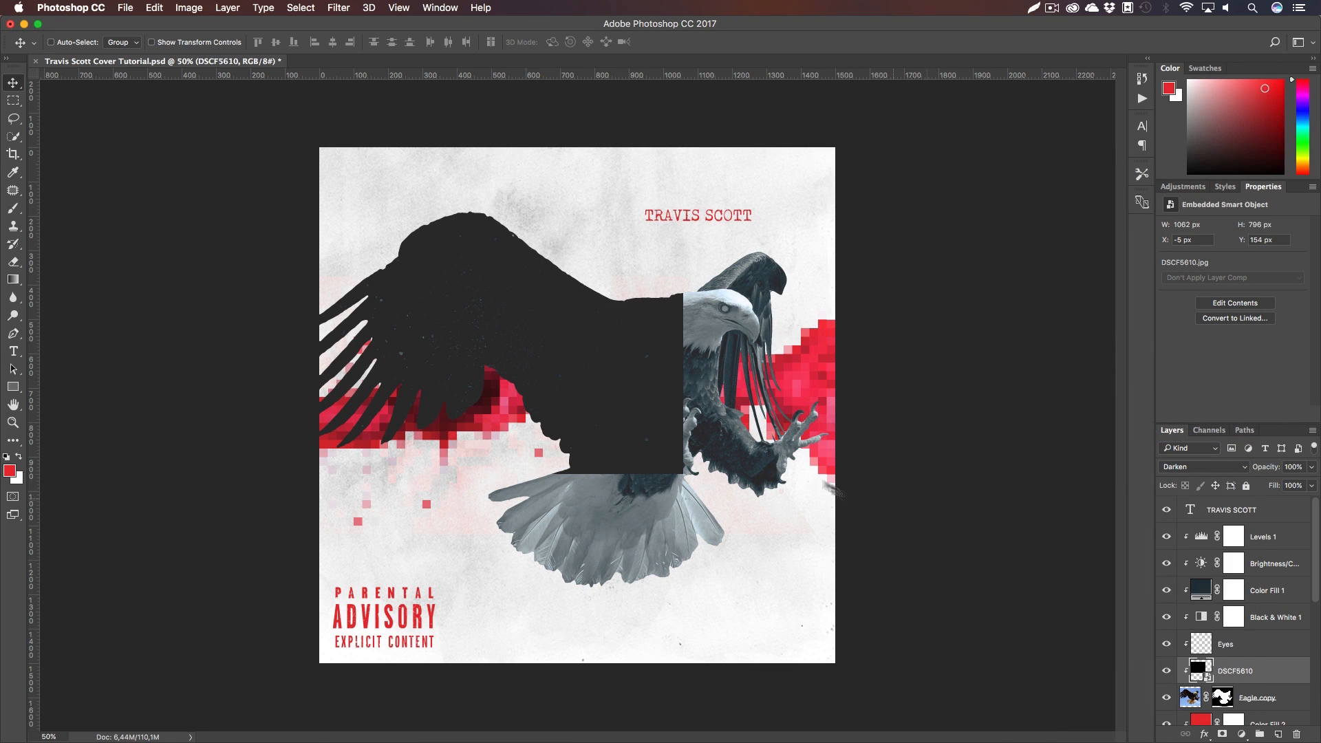
key("z")
left_click(569, 344)
key("h")
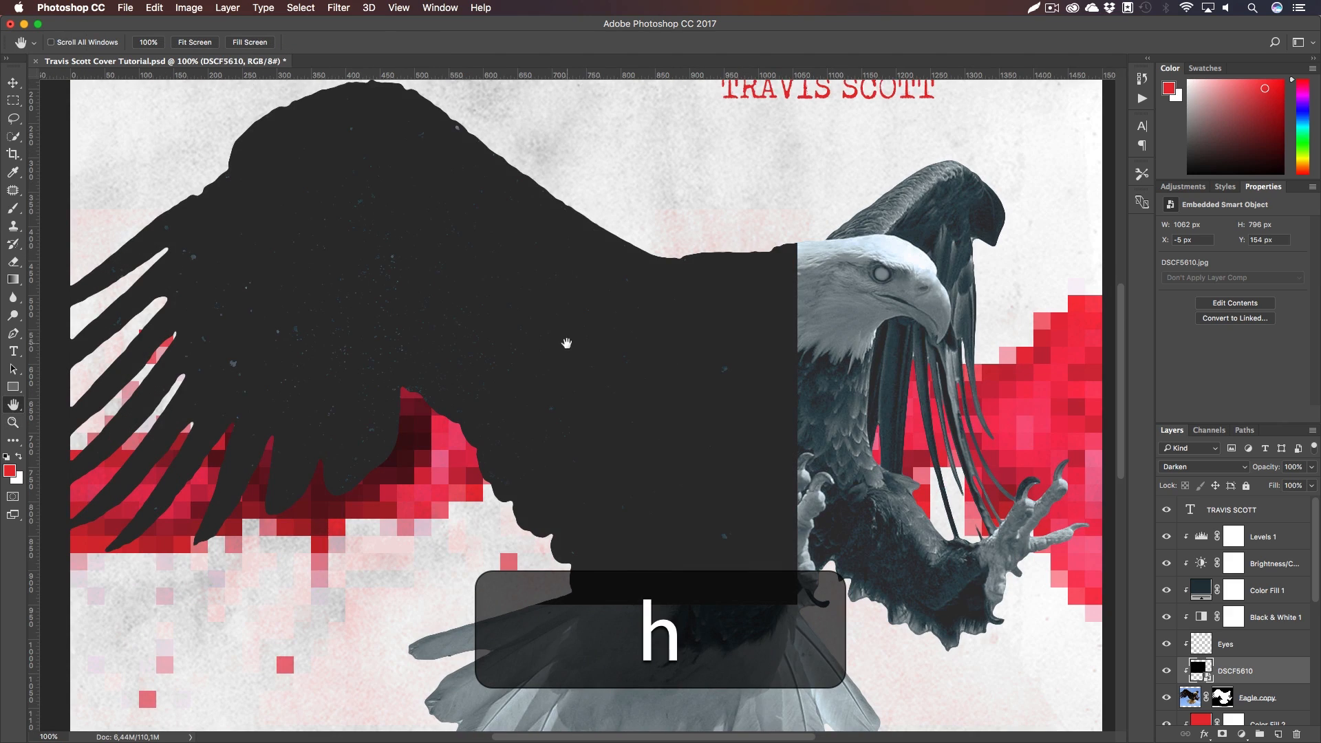
left_click_drag(567, 342, 586, 374)
left_click(1190, 468)
left_click(1180, 477)
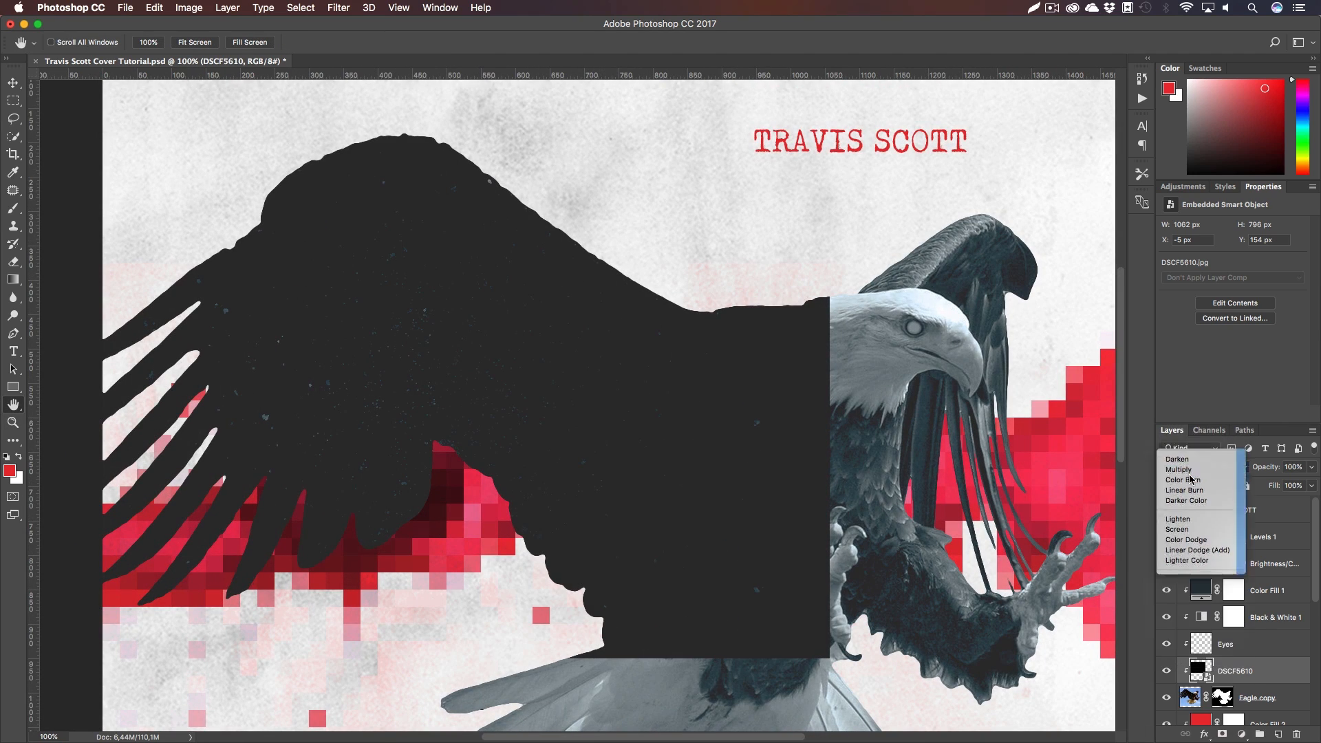
left_click(1187, 468)
left_click(1185, 477)
left_click(1188, 470)
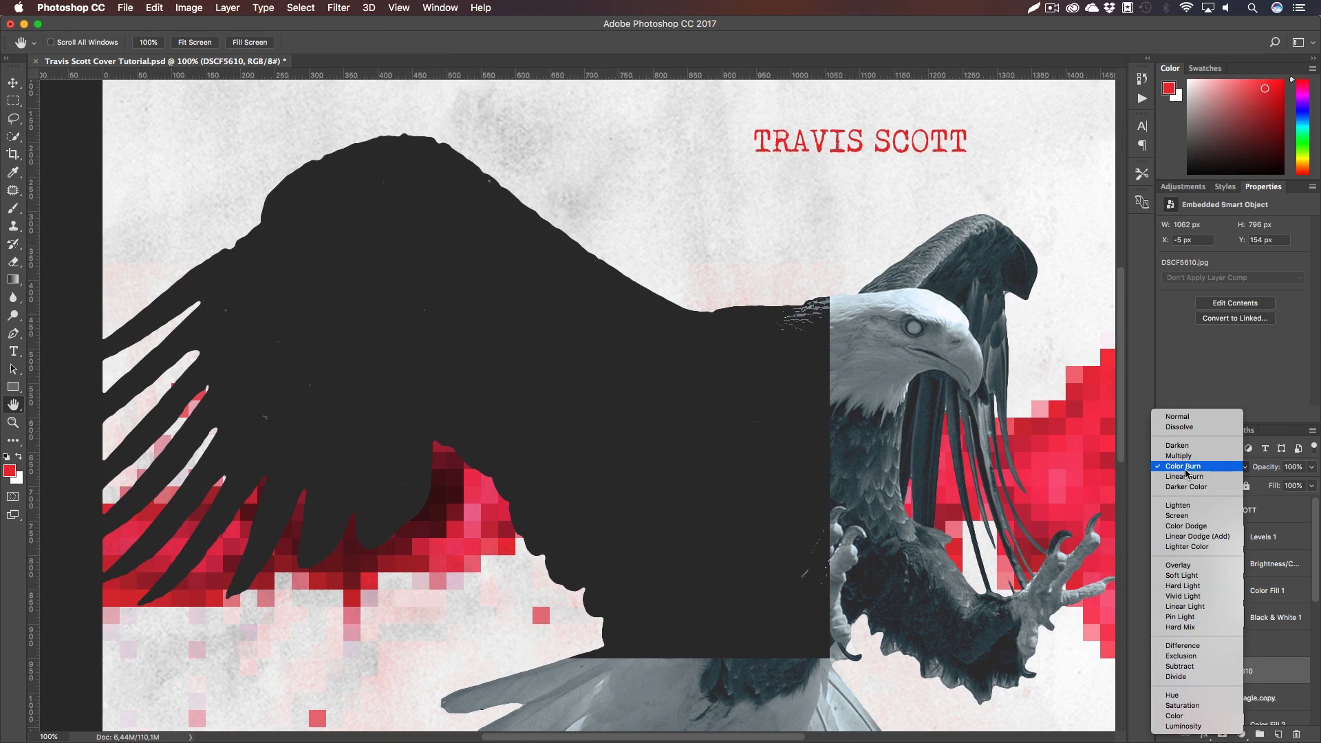
left_click(1185, 476)
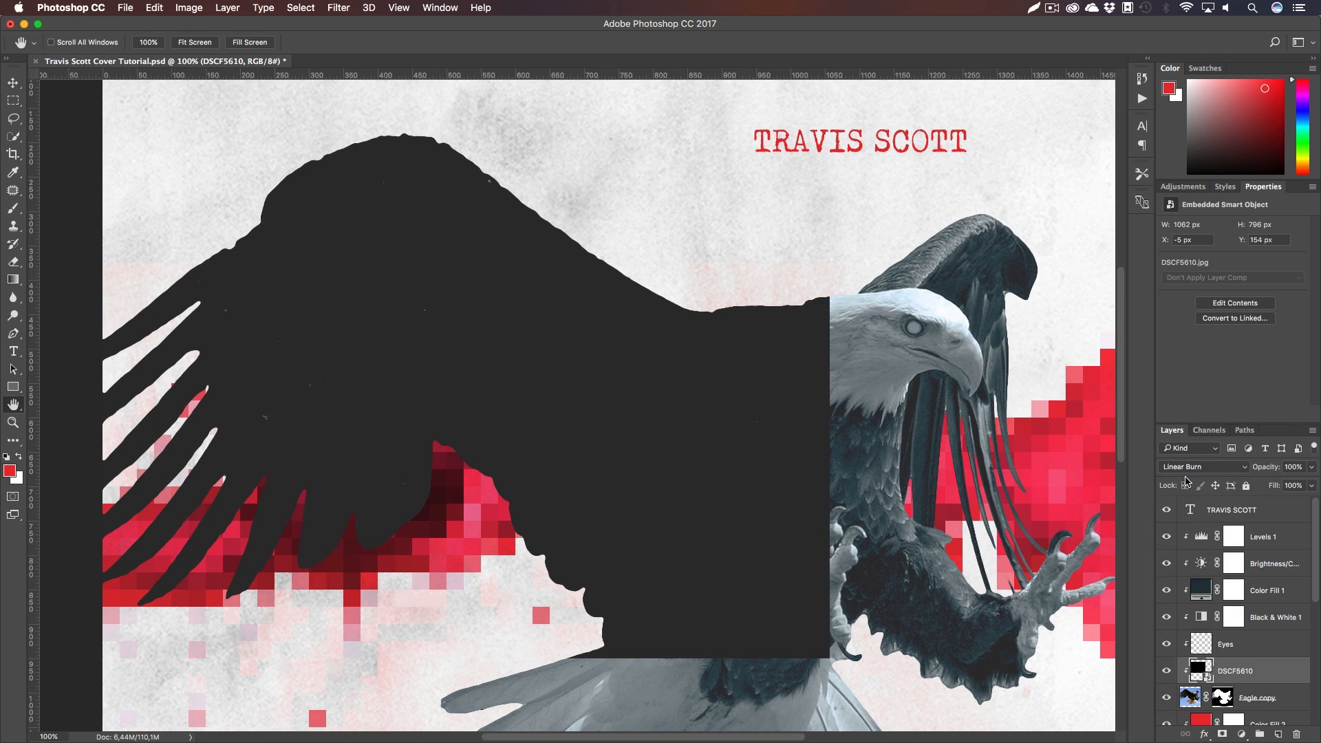
left_click(1188, 468)
left_click(1194, 477)
Compare the Screen and Lighten blend modes on the DSCF5610 layer and set it to Screen
left_click(1195, 467)
left_click(1195, 495)
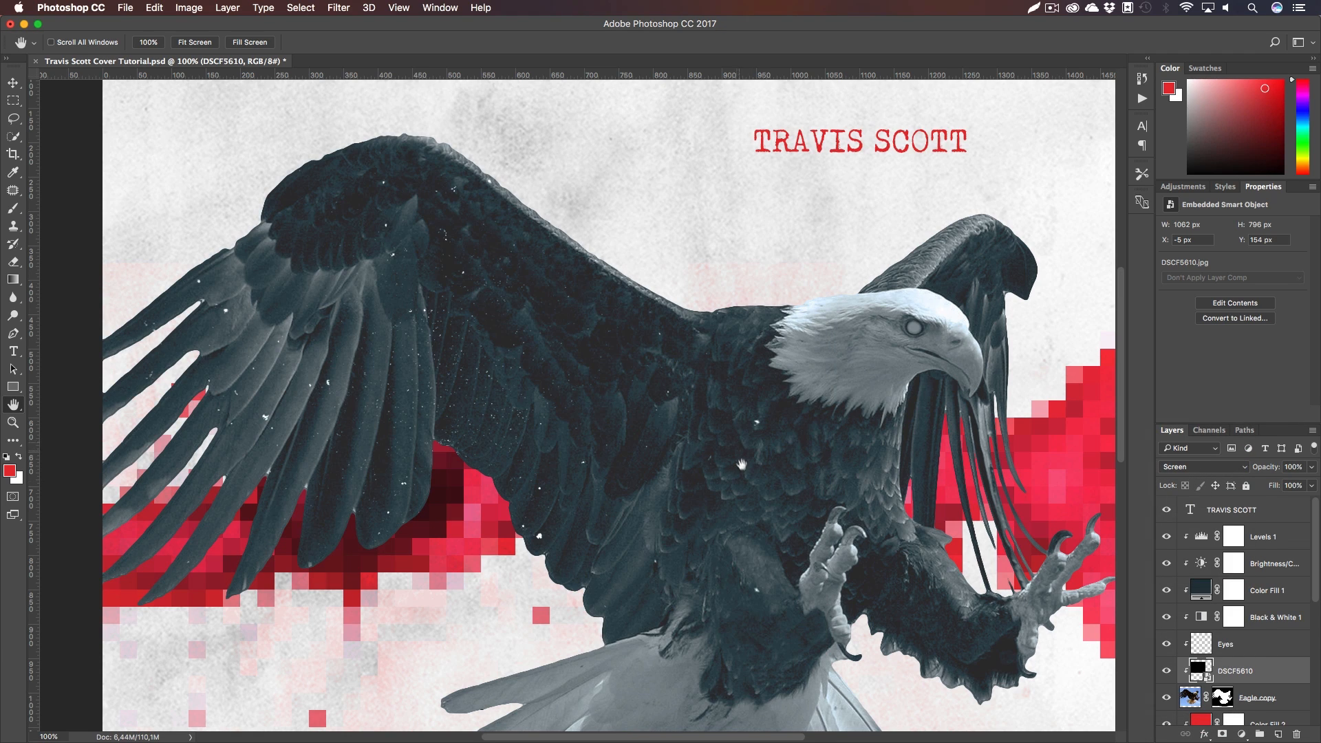
scroll(741, 465, "down", 3)
left_click(1183, 468)
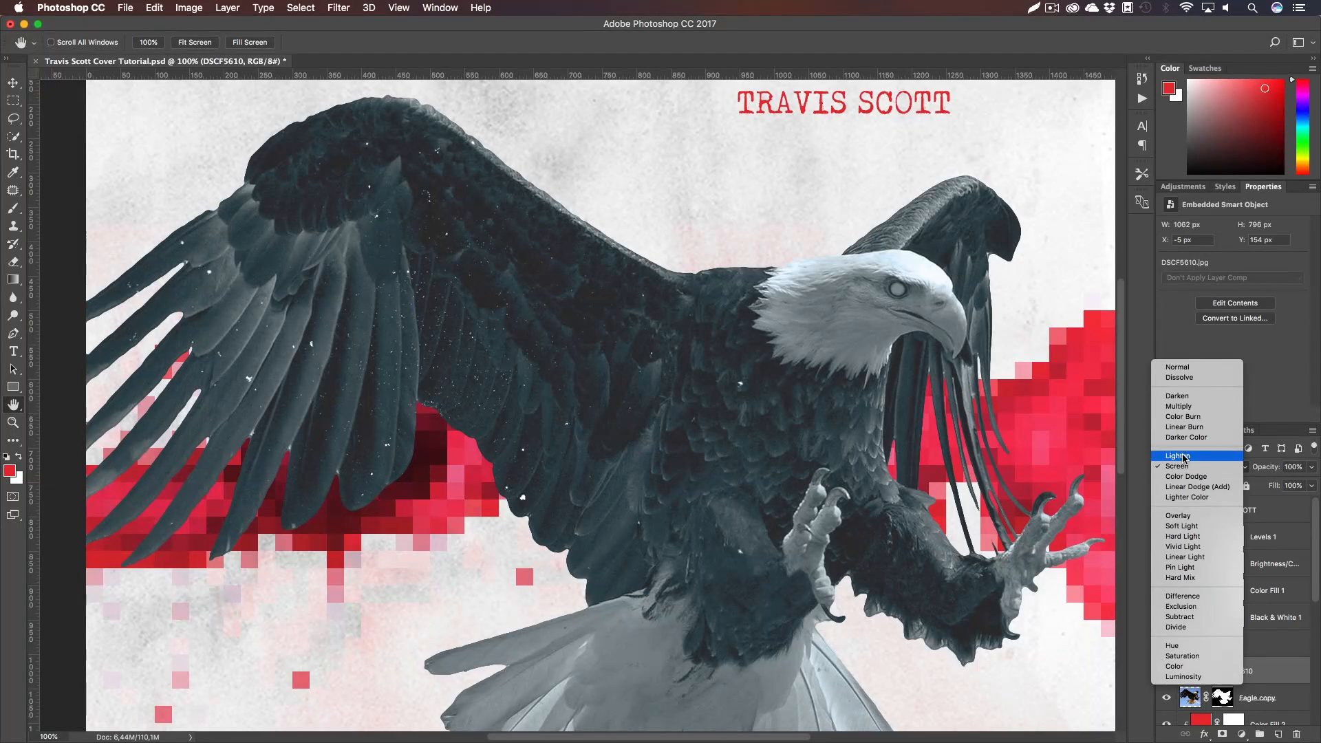
left_click(1182, 456)
left_click(1183, 468)
left_click(1184, 479)
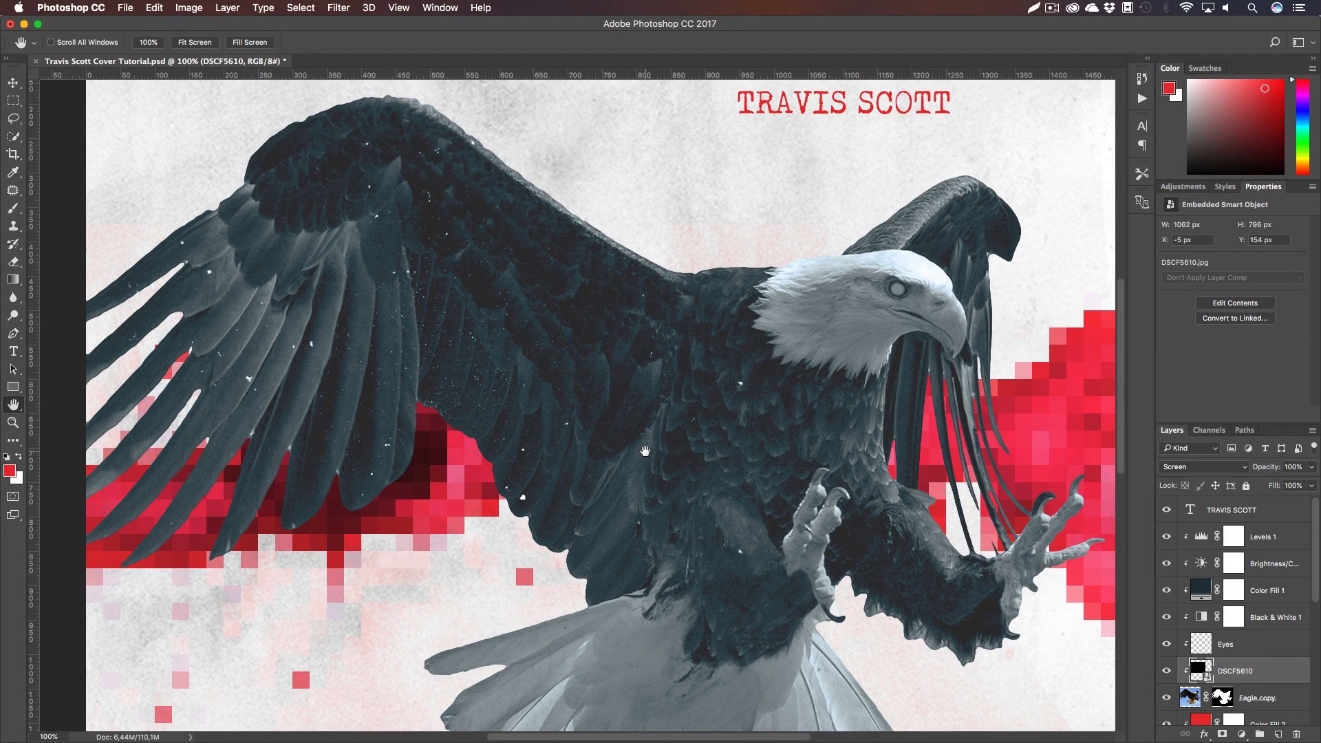
Return the DSCF5610 layer to Normal blending and duplicate it horizontally to X 1057 px, covering the eagle's head and far wing
key("z")
left_click(637, 446, "alt")
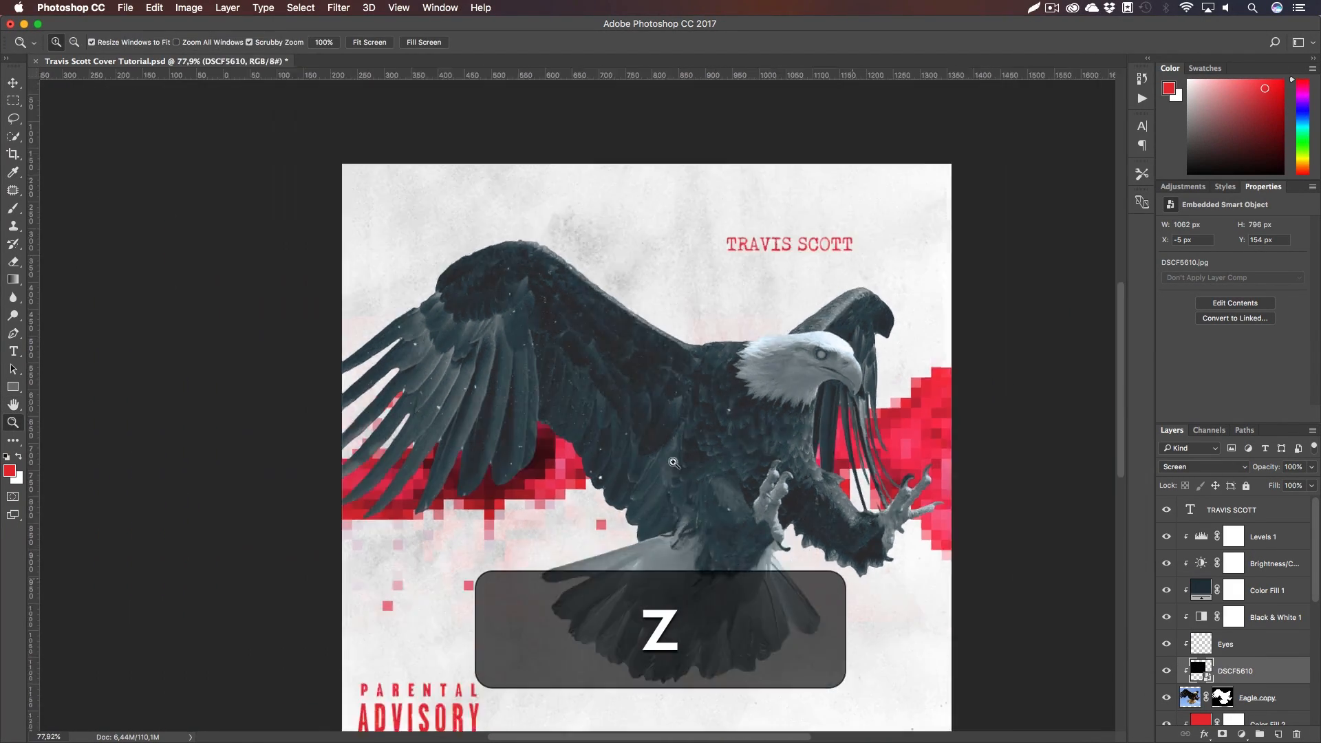
key("b")
key("v")
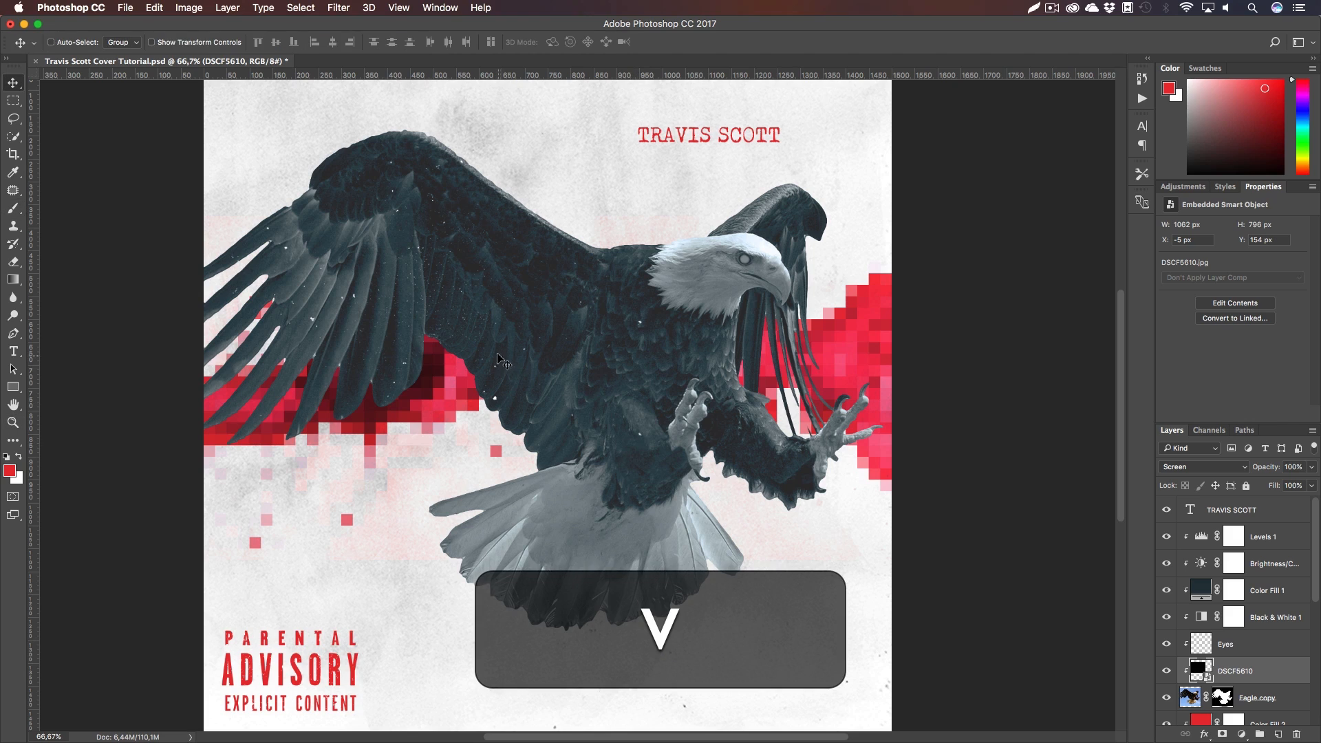
left_click(1200, 467)
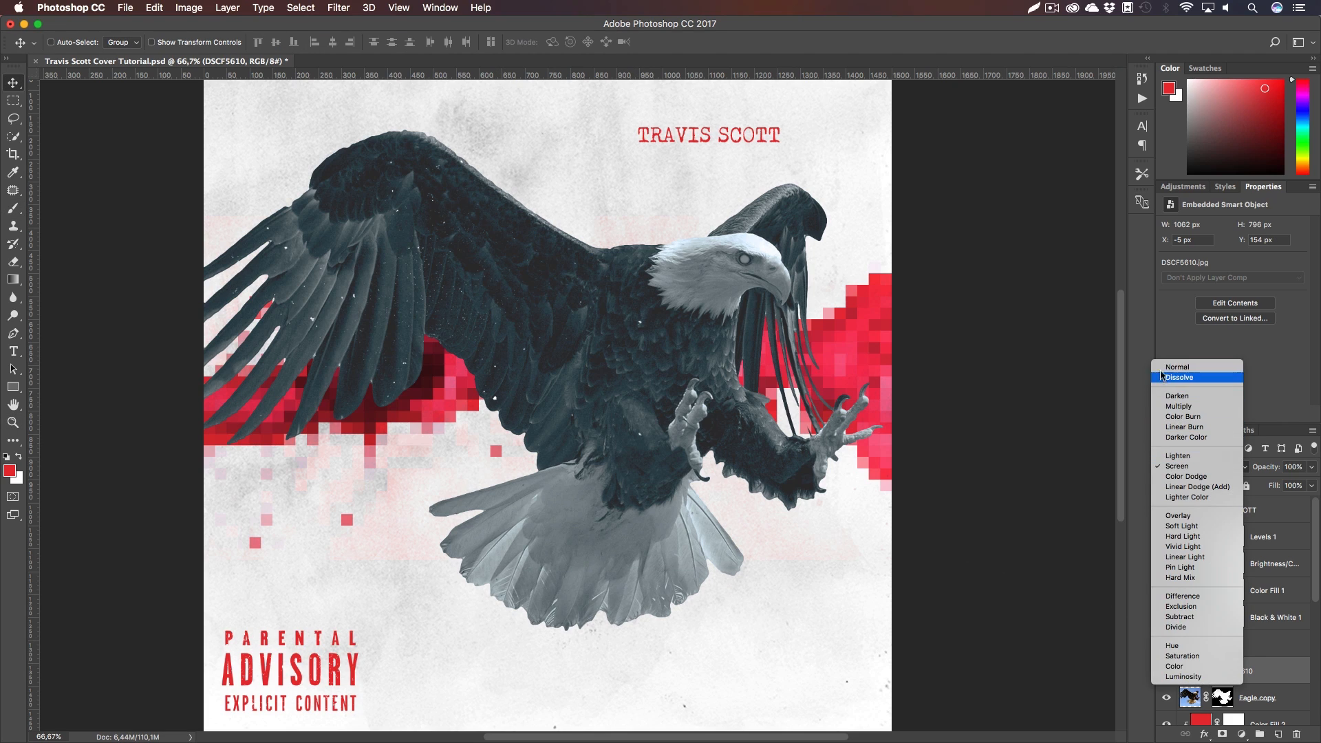
left_click(1179, 366)
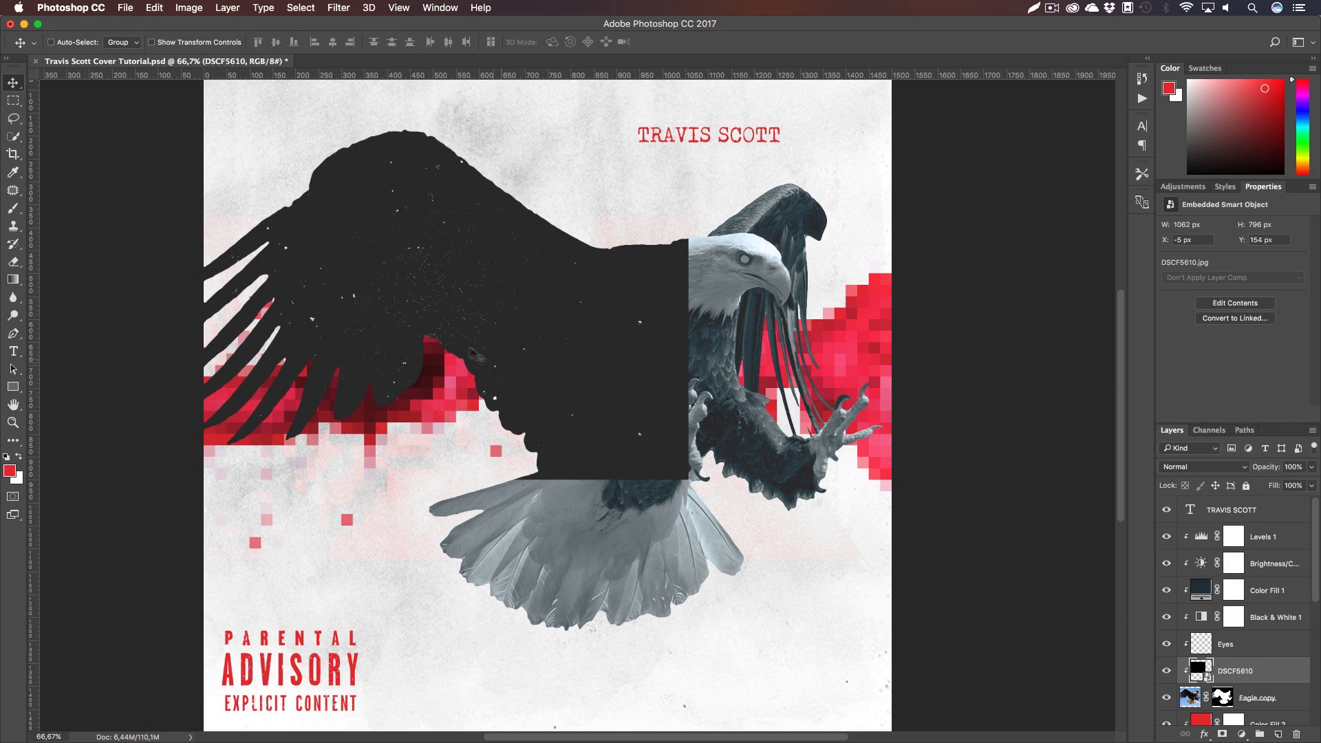
left_click_drag(420, 337, 904, 338)
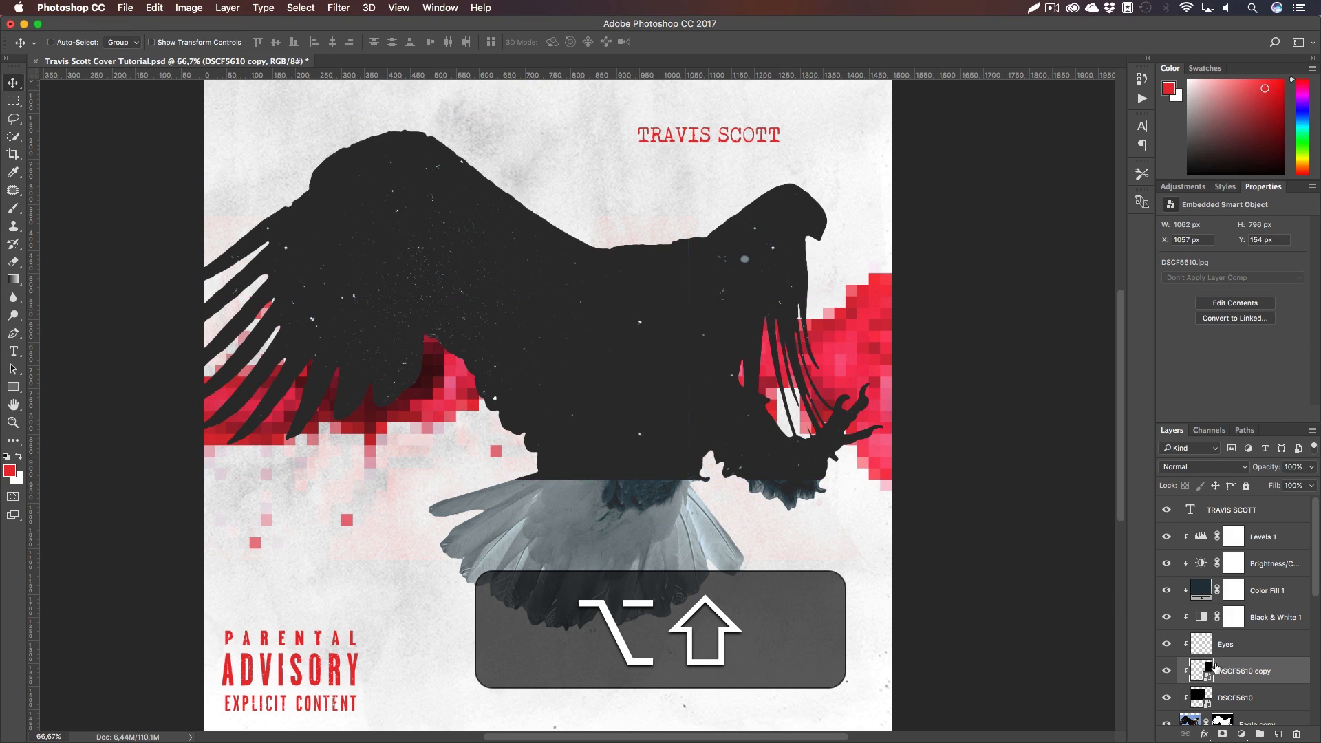
Duplicate both DSCF5610 layers down over the eagle's tail at Y 938 px and convert all four tiles to one smart object
left_click(1237, 696, "shift")
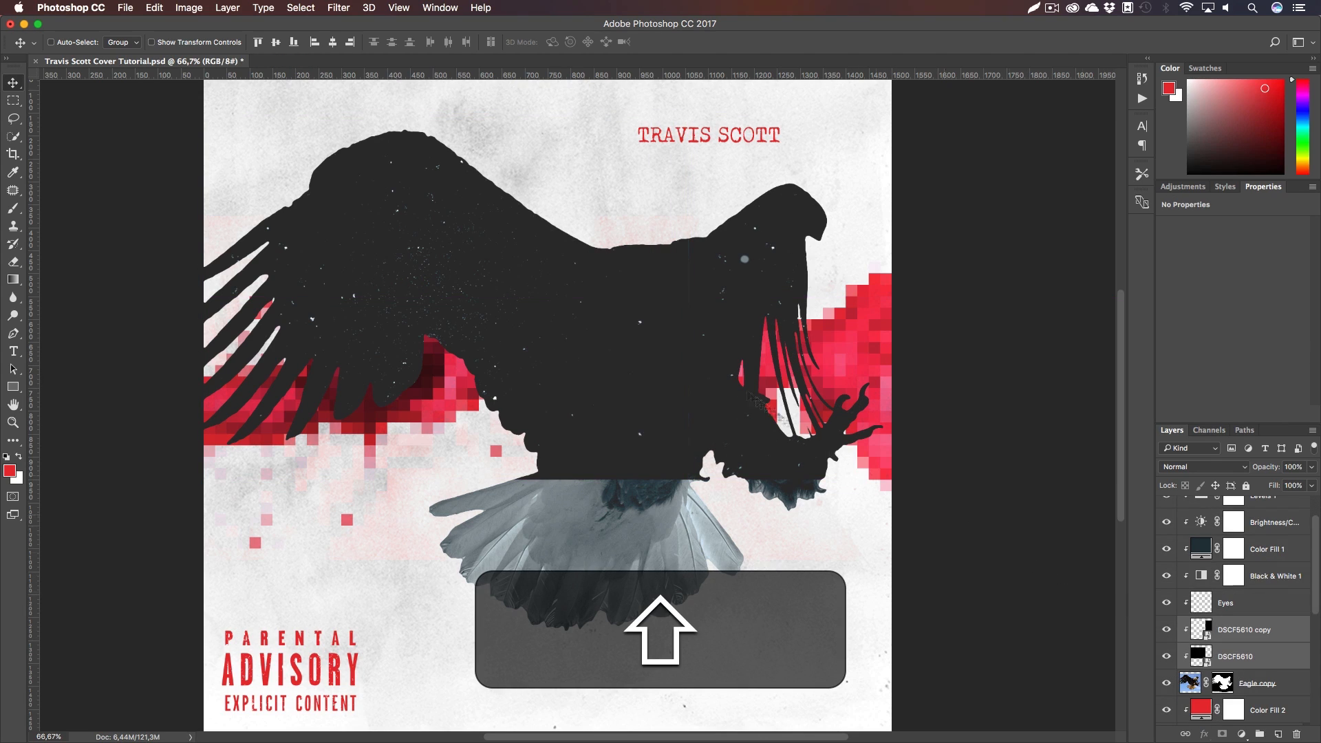
left_click_drag(684, 303, 683, 647)
left_click(1237, 636)
scroll(1241, 649, "down", 1)
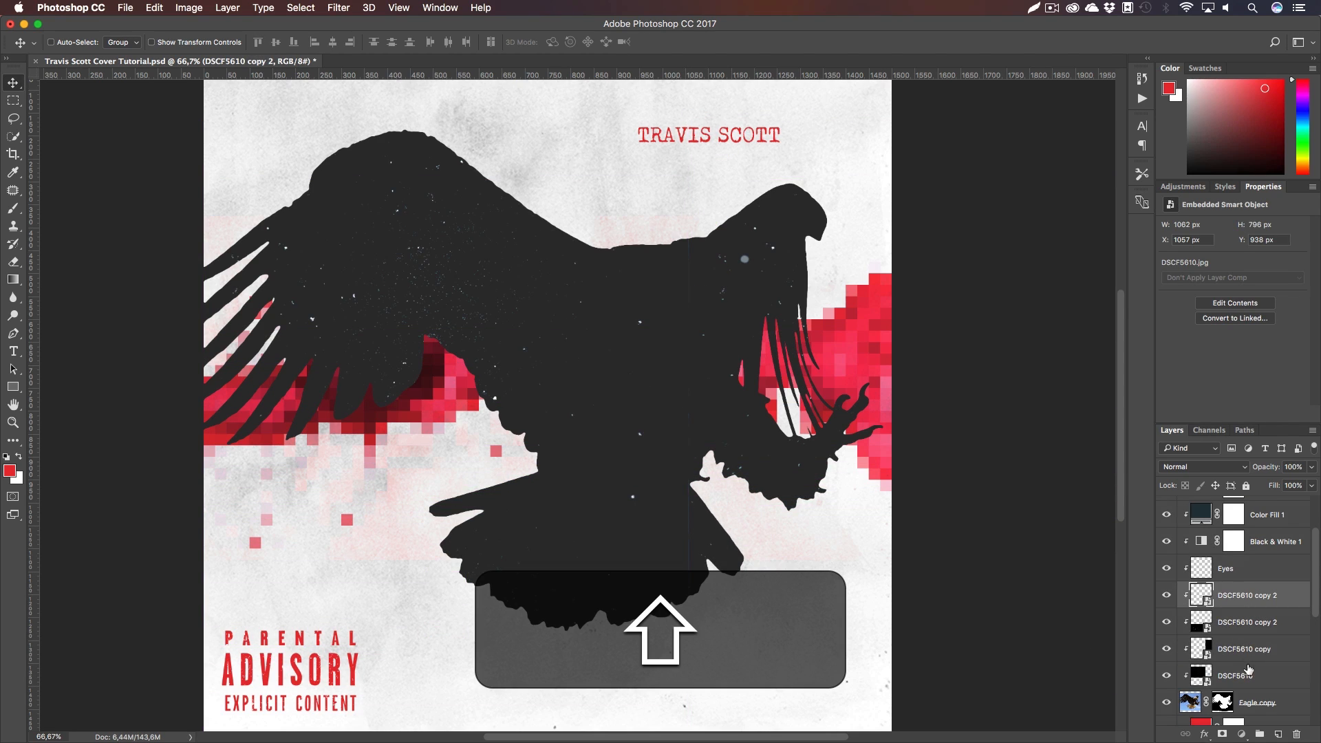
left_click(1245, 650, "shift")
right_click(1246, 645)
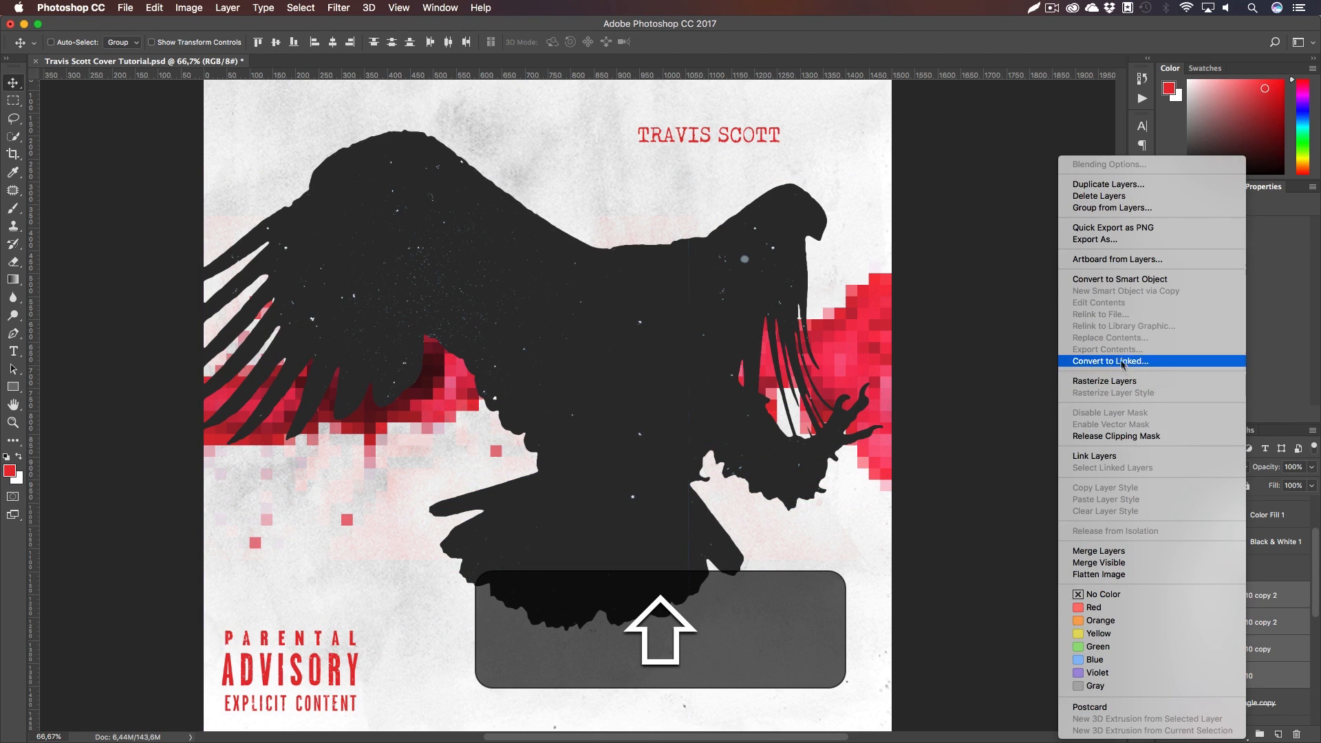
left_click(1122, 280)
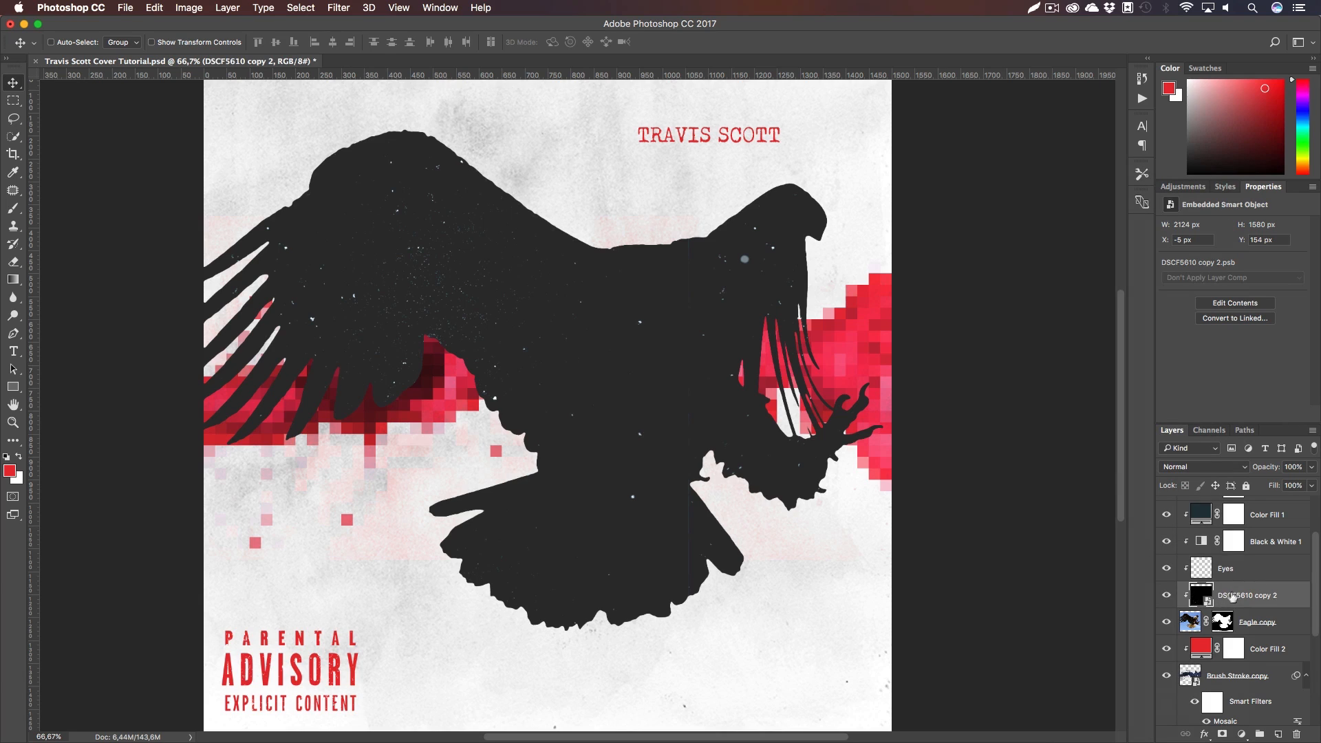
double_click(1203, 595)
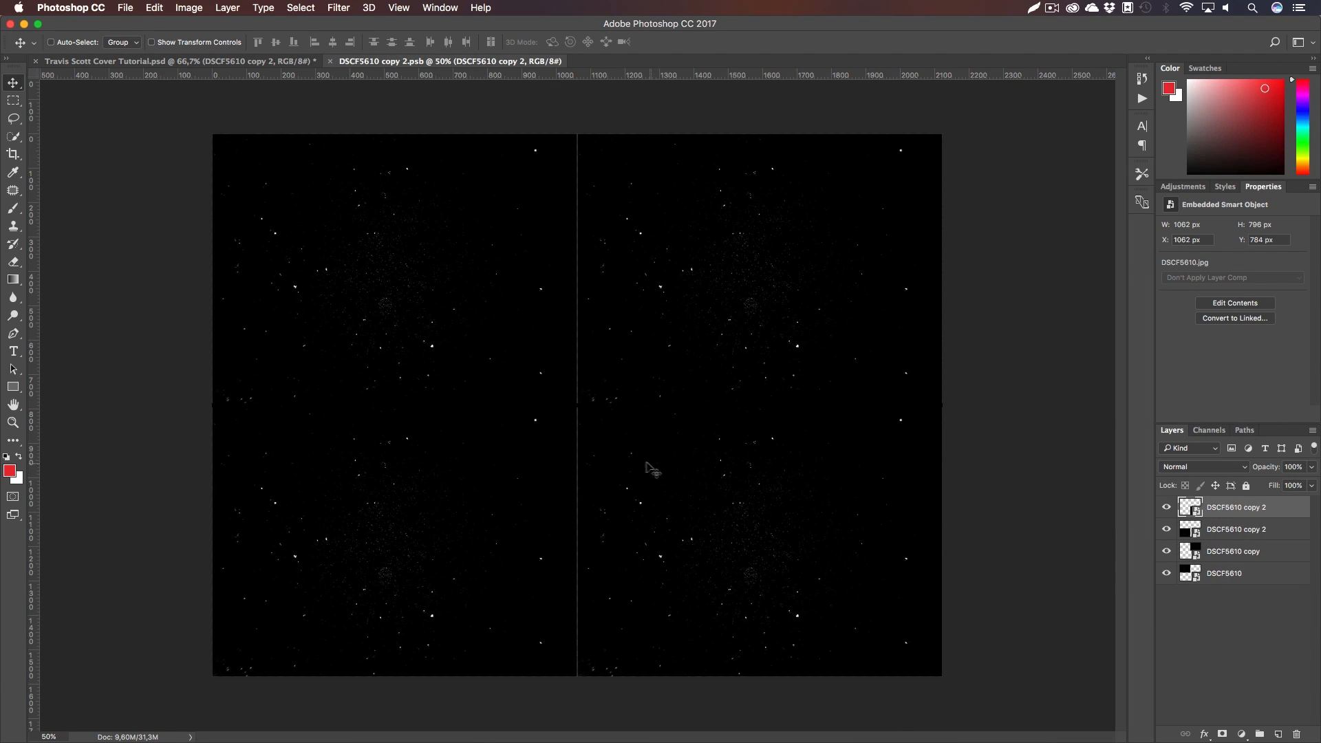
key("z")
left_click(599, 449)
left_click(602, 452, "alt")
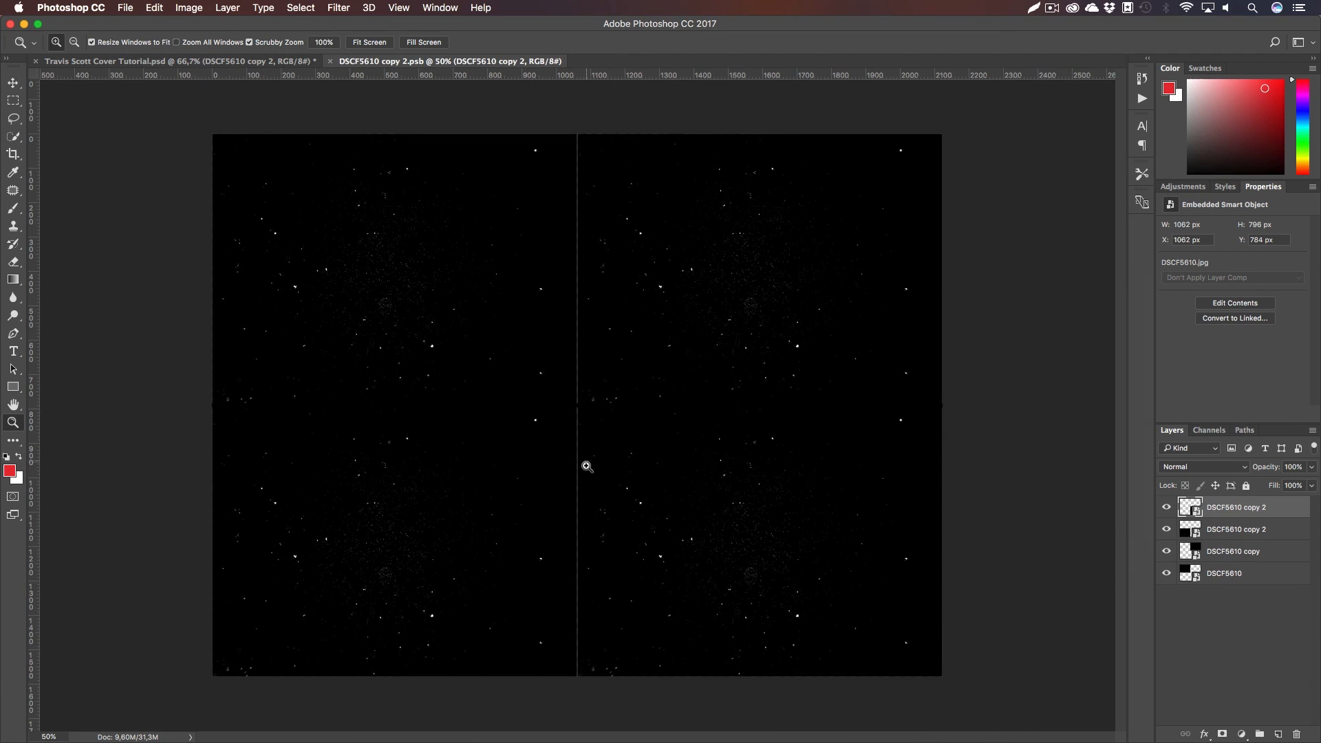
key("j")
left_click(13, 190)
left_click(68, 190)
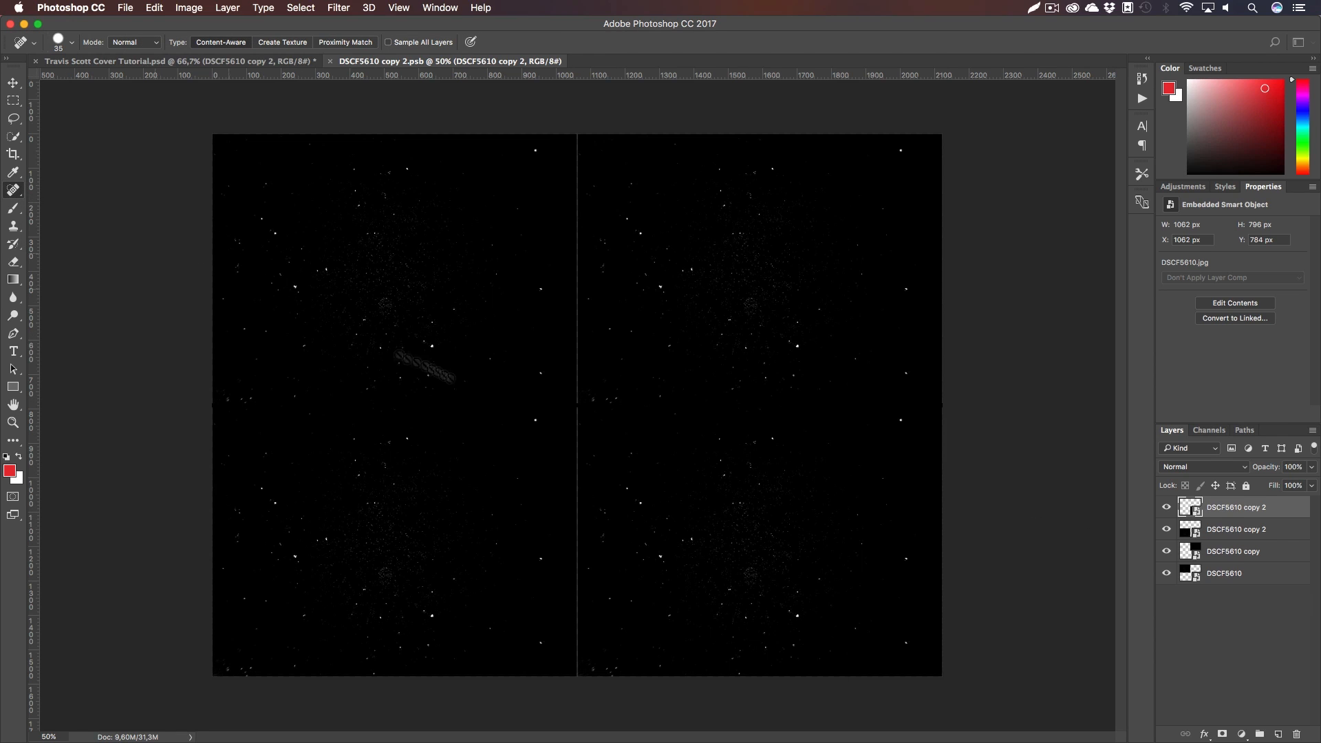
left_click(1256, 580, "shift")
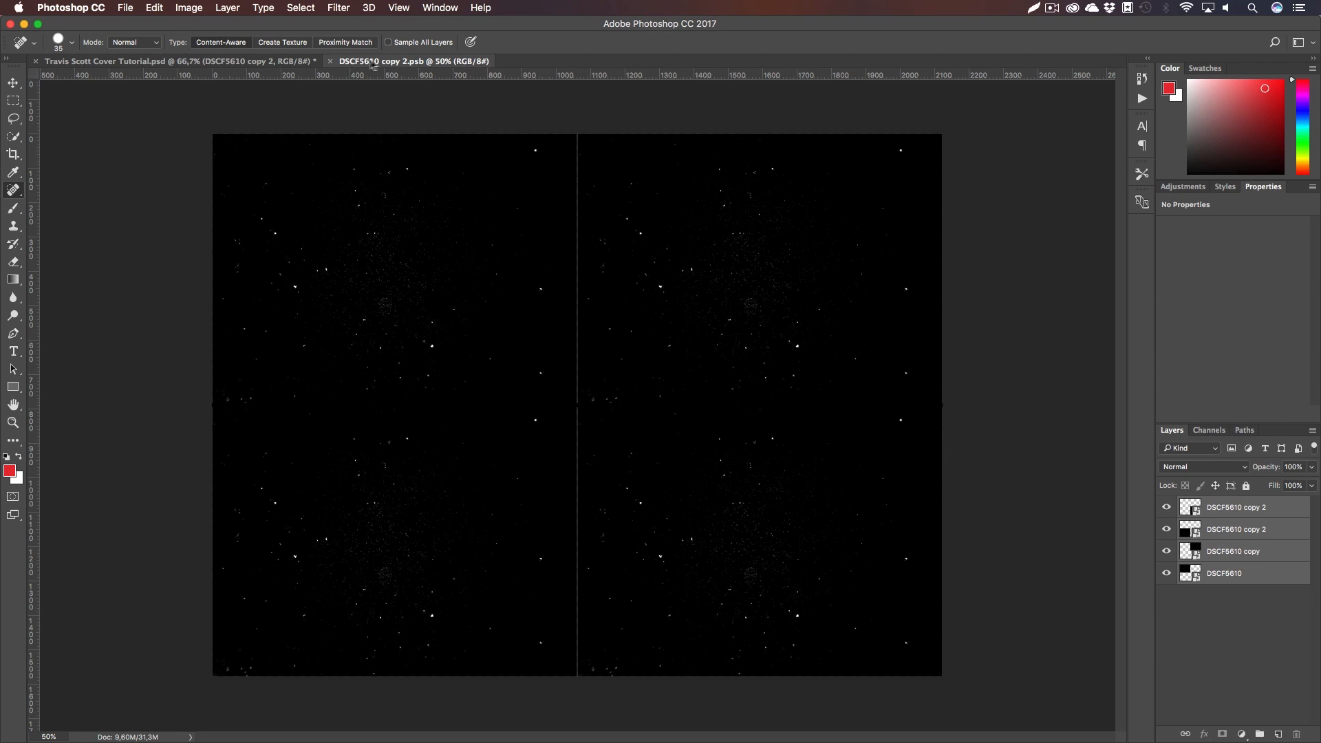
left_click(331, 61)
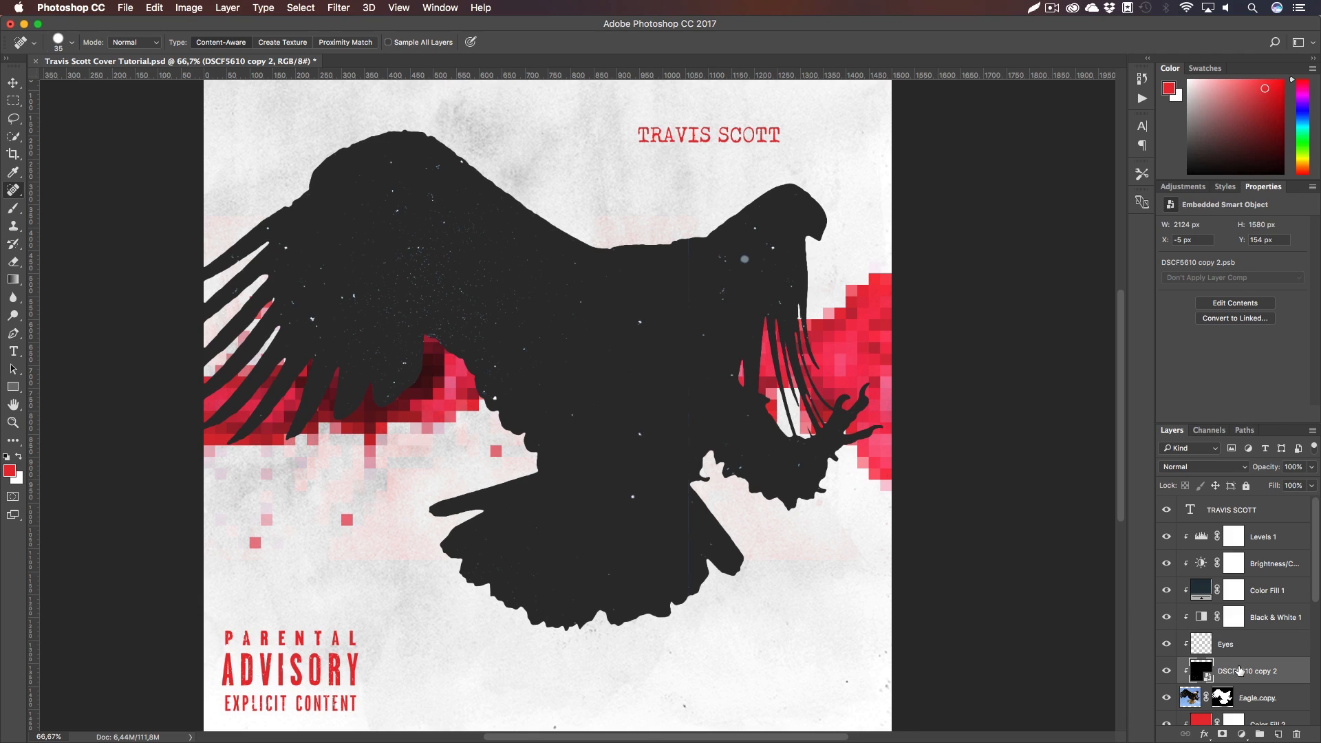
Rasterize the combined DSCF5610 copy 2 layer and set its blend mode to Screen
right_click(1240, 671)
left_click(1099, 377)
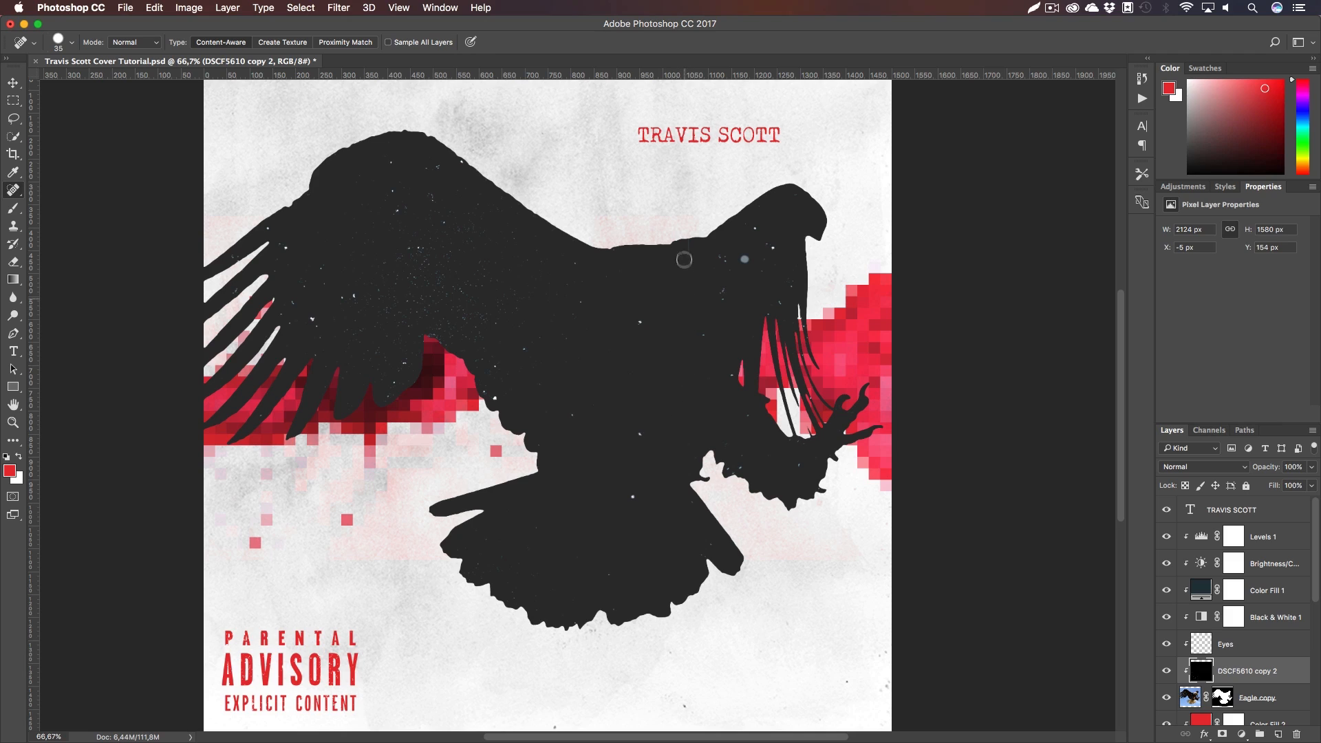
key("h")
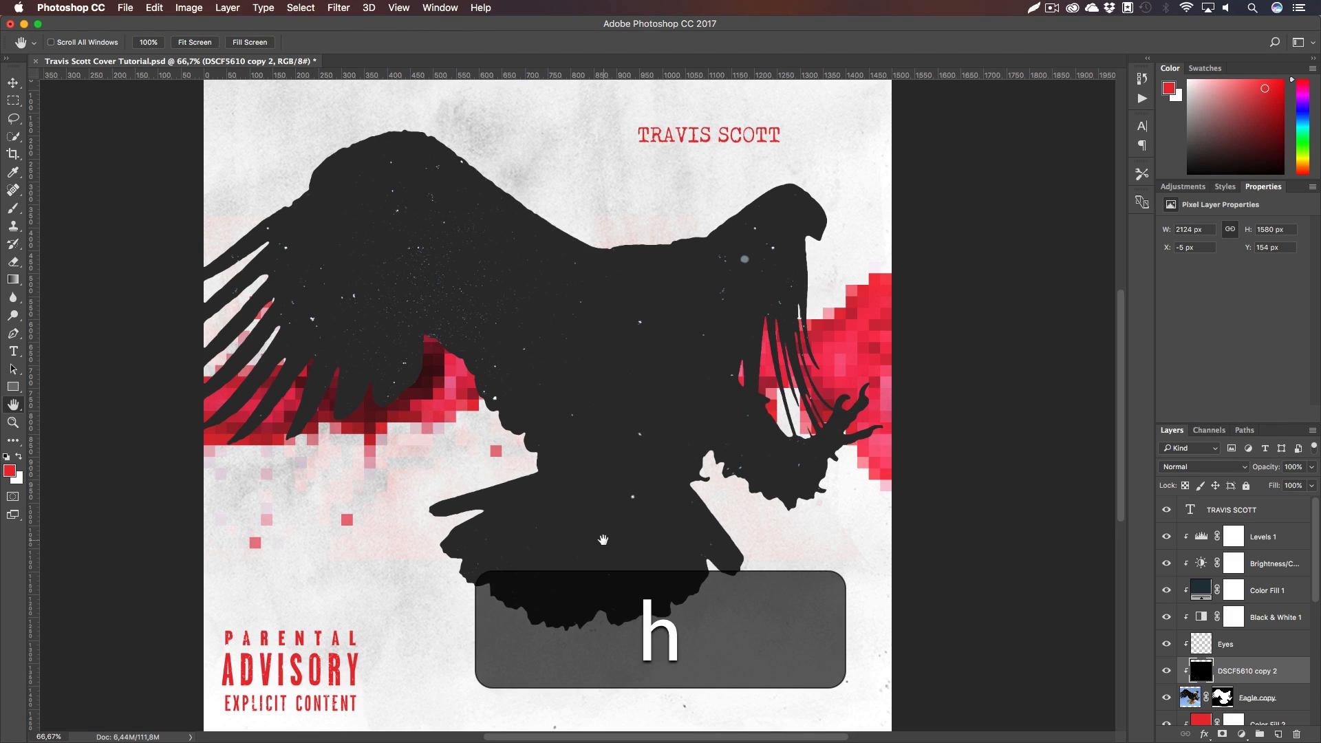
left_click(1212, 467)
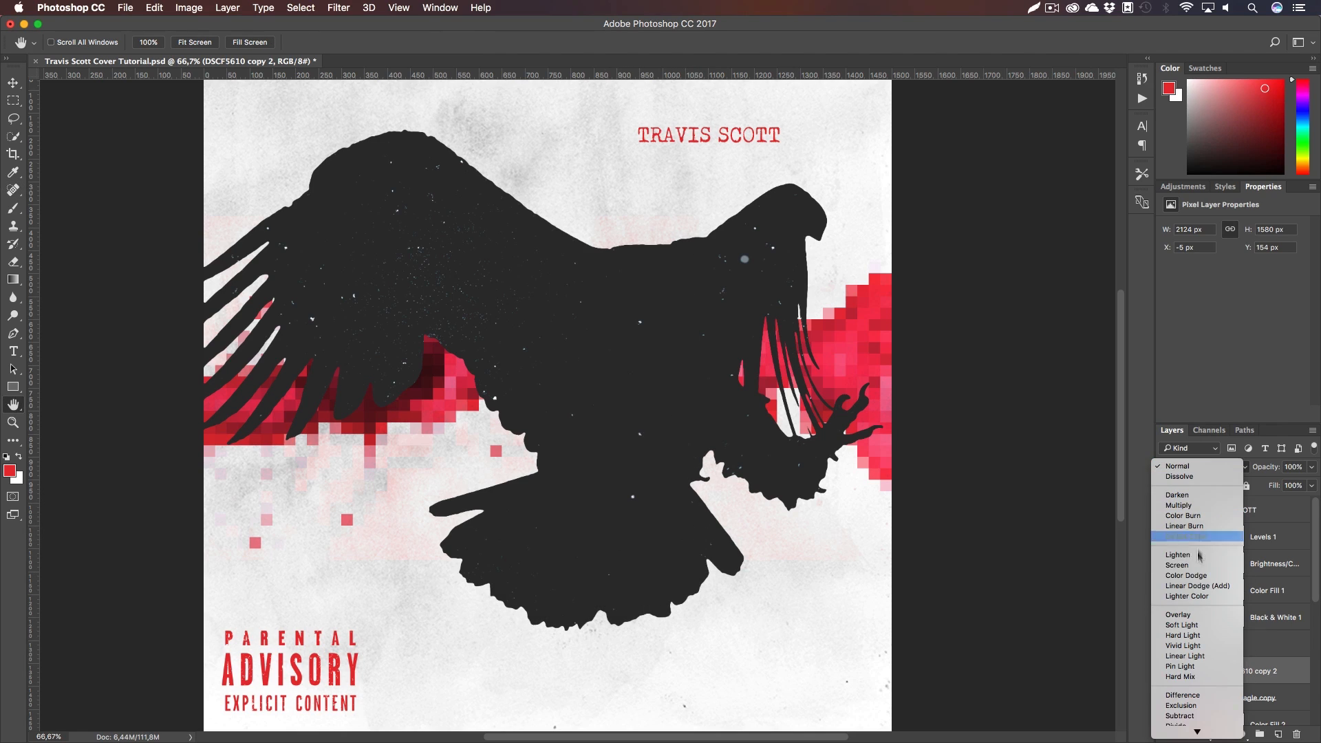
left_click(1178, 565)
mouse_move(638, 457)
left_mouse_down()
mouse_move(647, 471)
mouse_move(631, 481)
left_mouse_up()
key("z")
key("h")
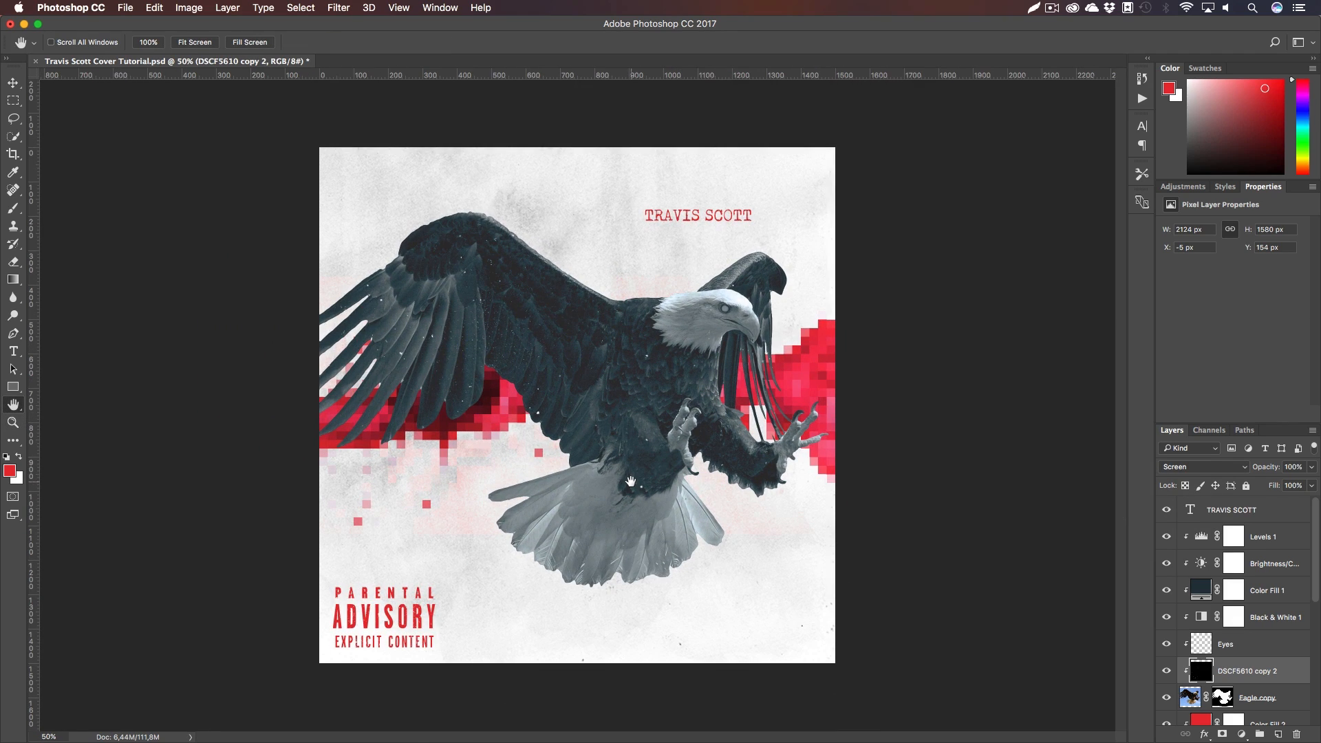
Add a clipped Color Balance adjustment above Levels 1 with midtones at Cyan-Red -1, Magenta-Green -1 and Yellow-Blue +29
left_click(1280, 542)
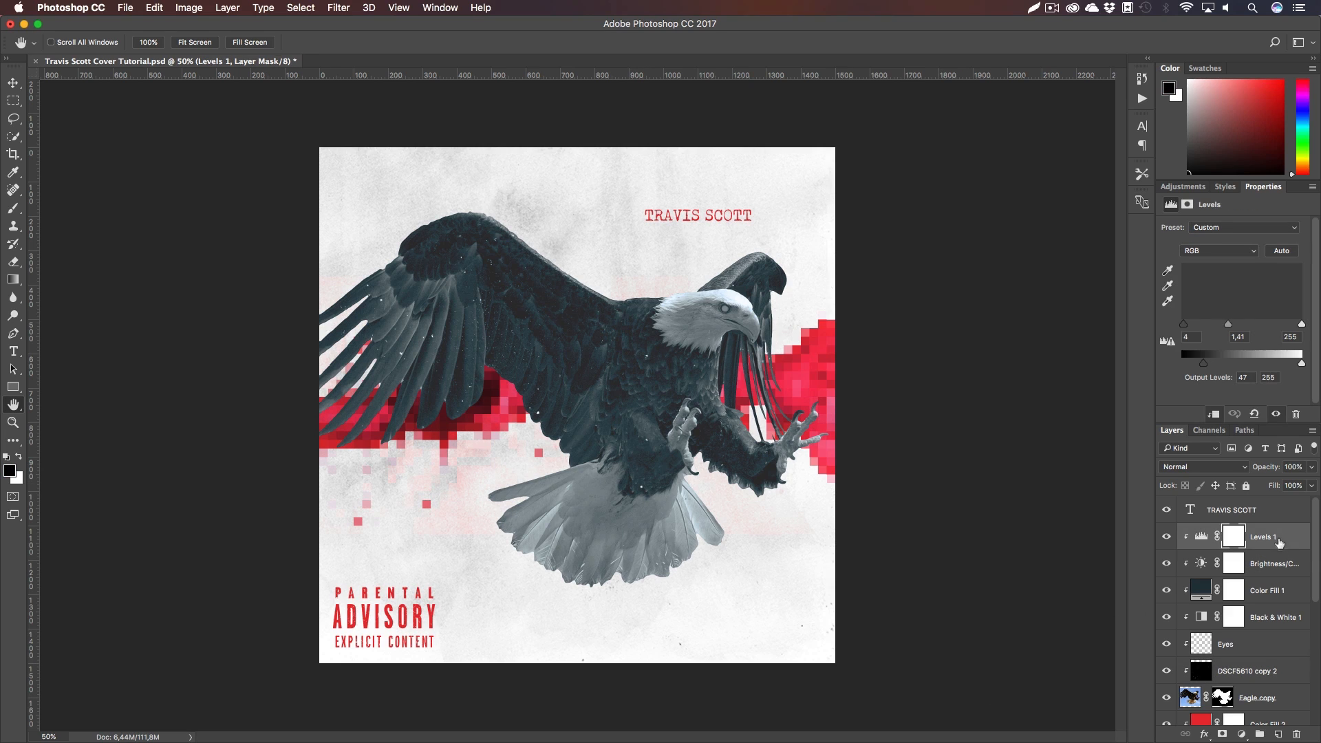
left_click(1242, 735)
left_click(1249, 594)
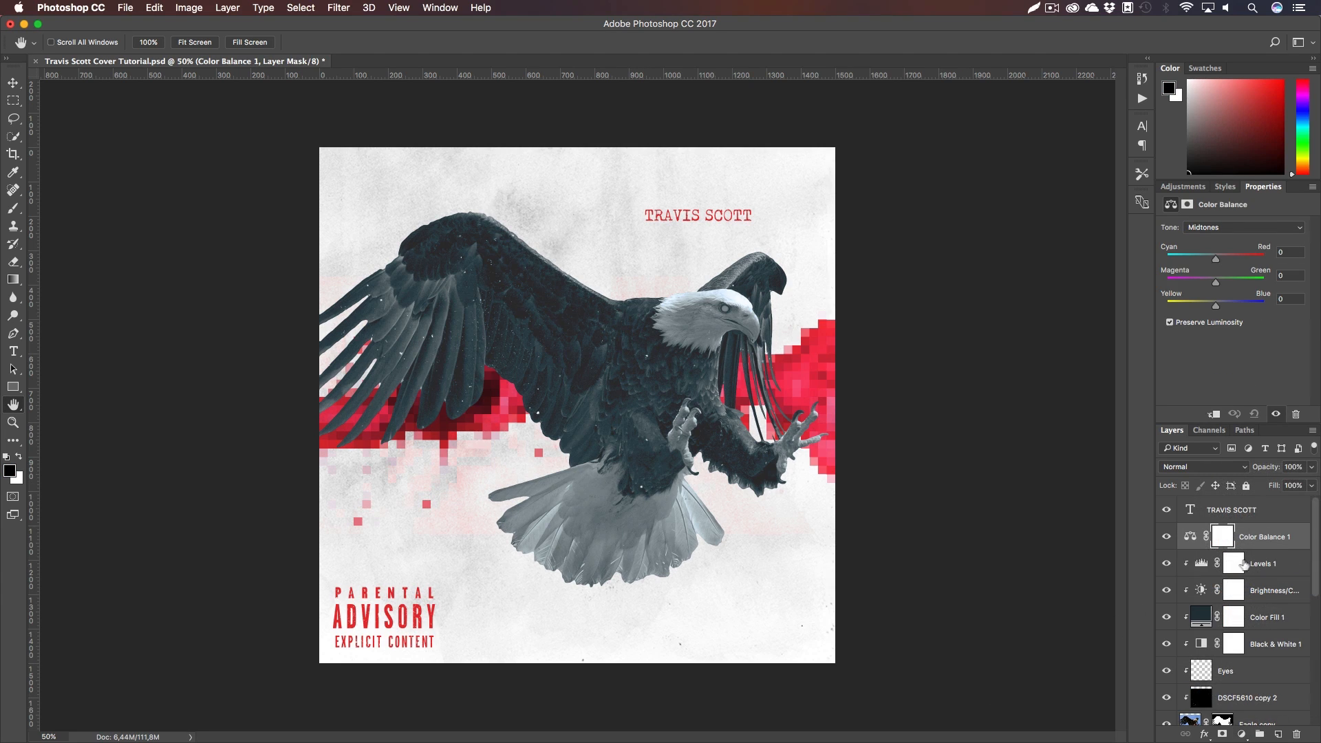
right_click(1272, 550)
left_click(1139, 405)
left_click_drag(1216, 303, 1231, 308)
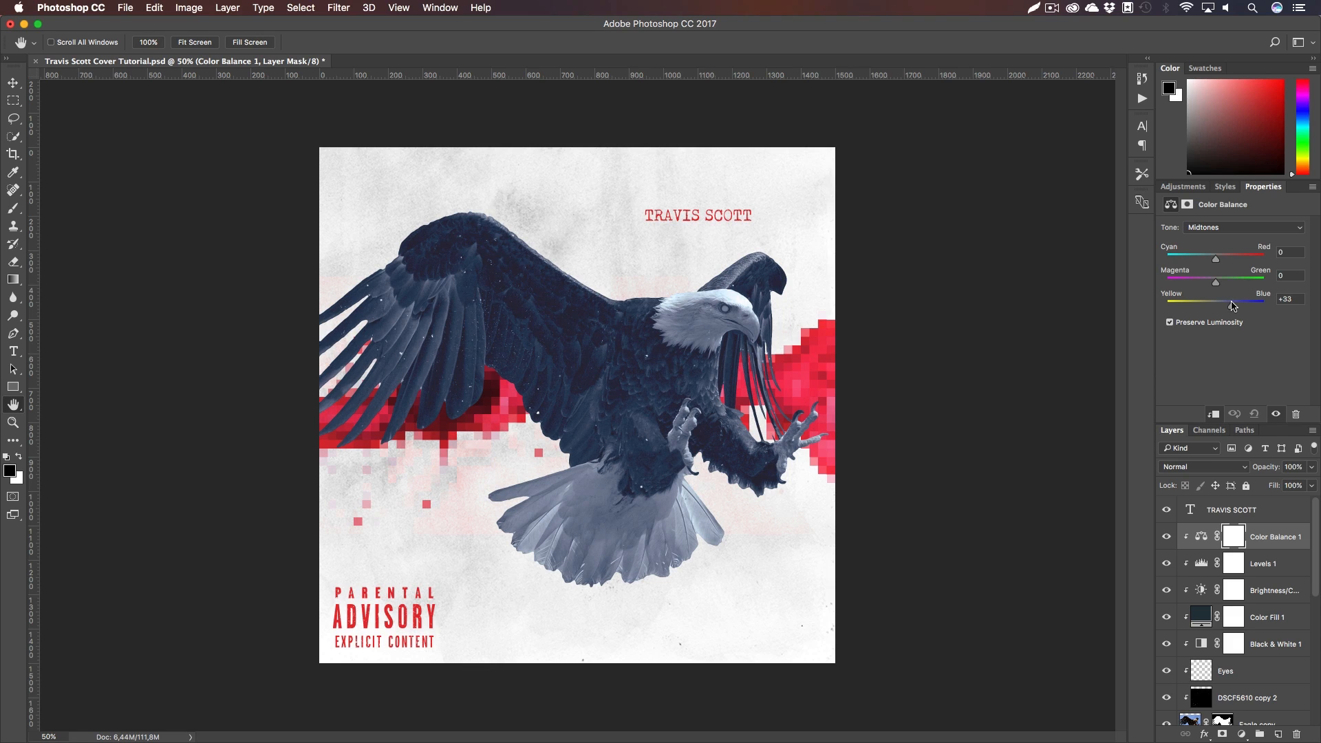
left_click_drag(1228, 298, 1220, 288)
Add a new layer directly above the Eyes layer and name it Eyes Light
key("z")
left_click(729, 302)
left_click(672, 293)
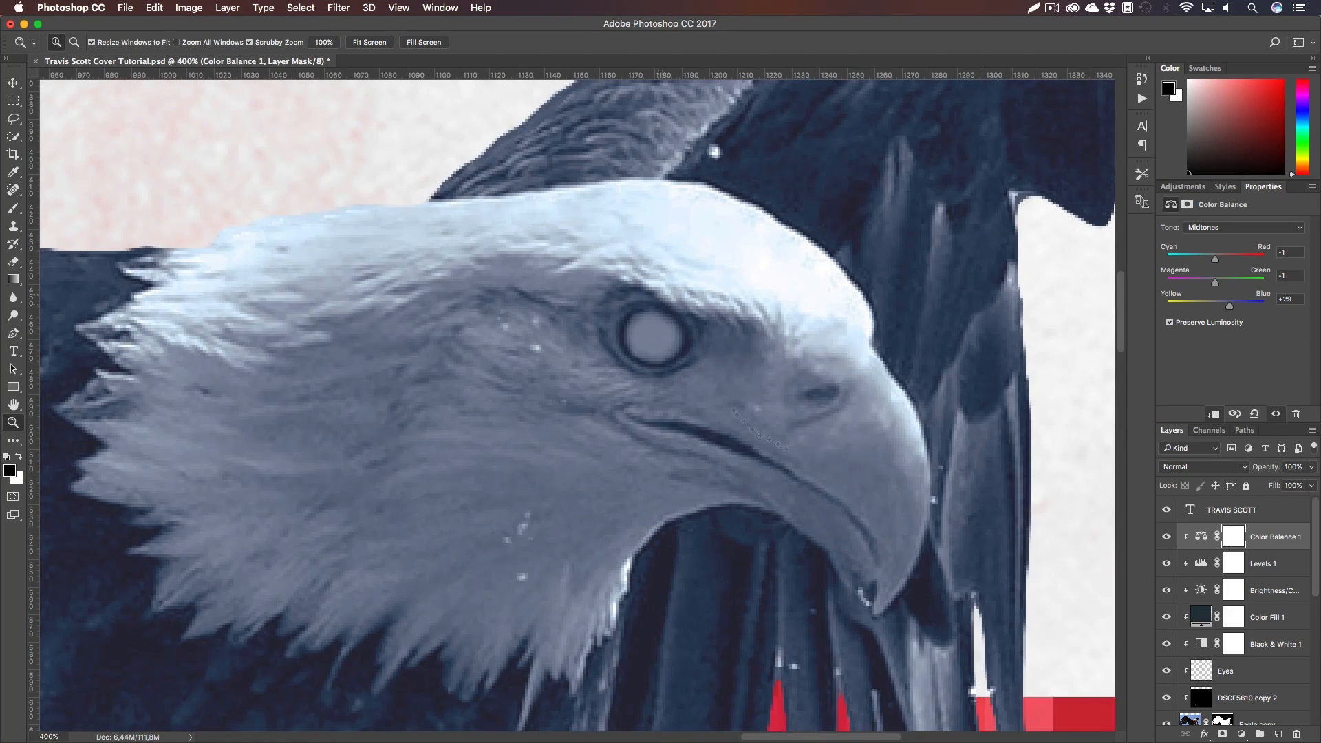
scroll(1194, 620, "down", 1)
left_click(1255, 642)
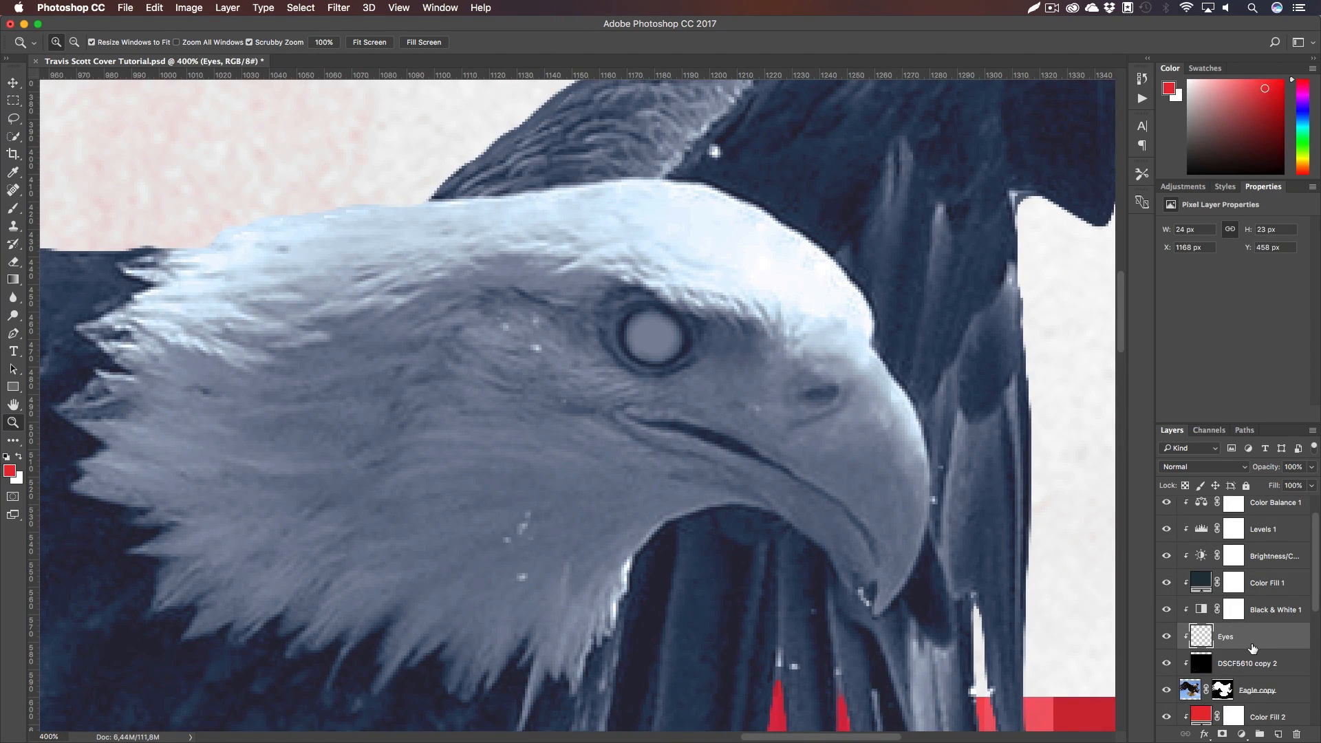
left_click(1278, 734)
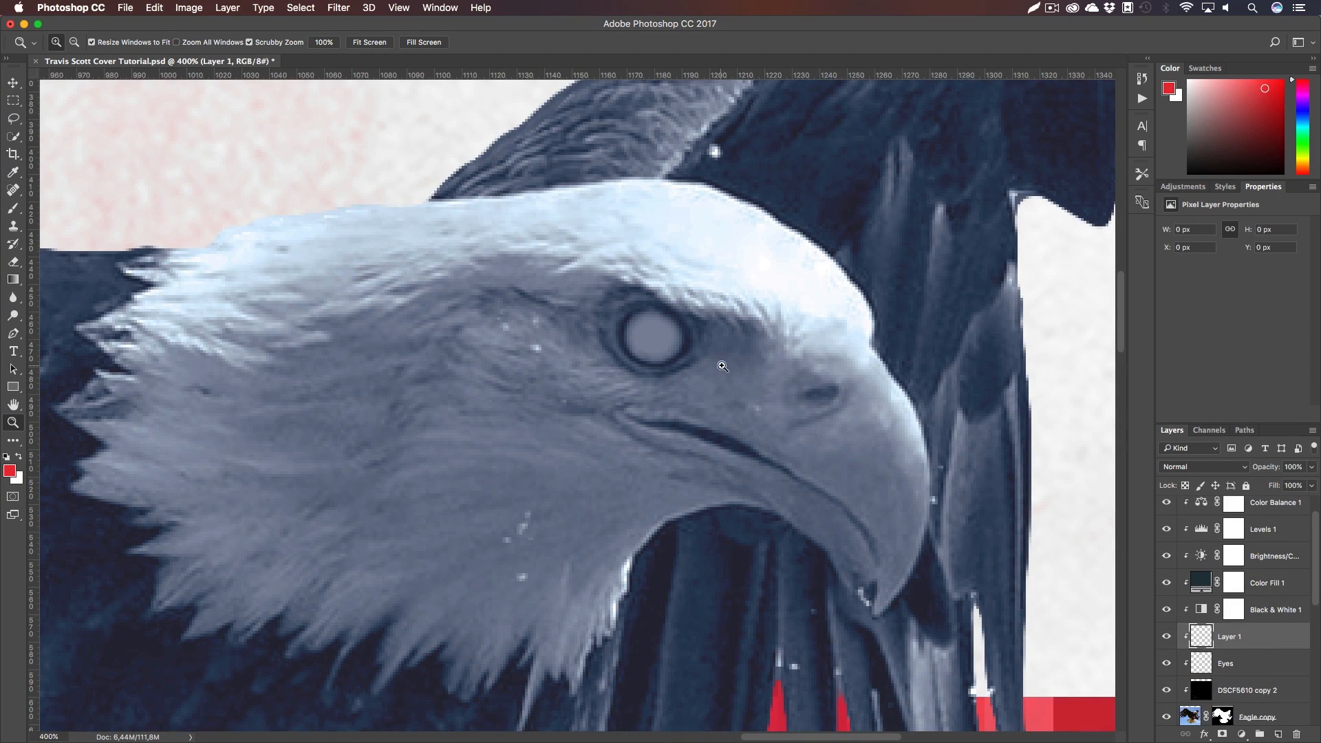
double_click(1230, 636)
type("Eyes")
key("Return")
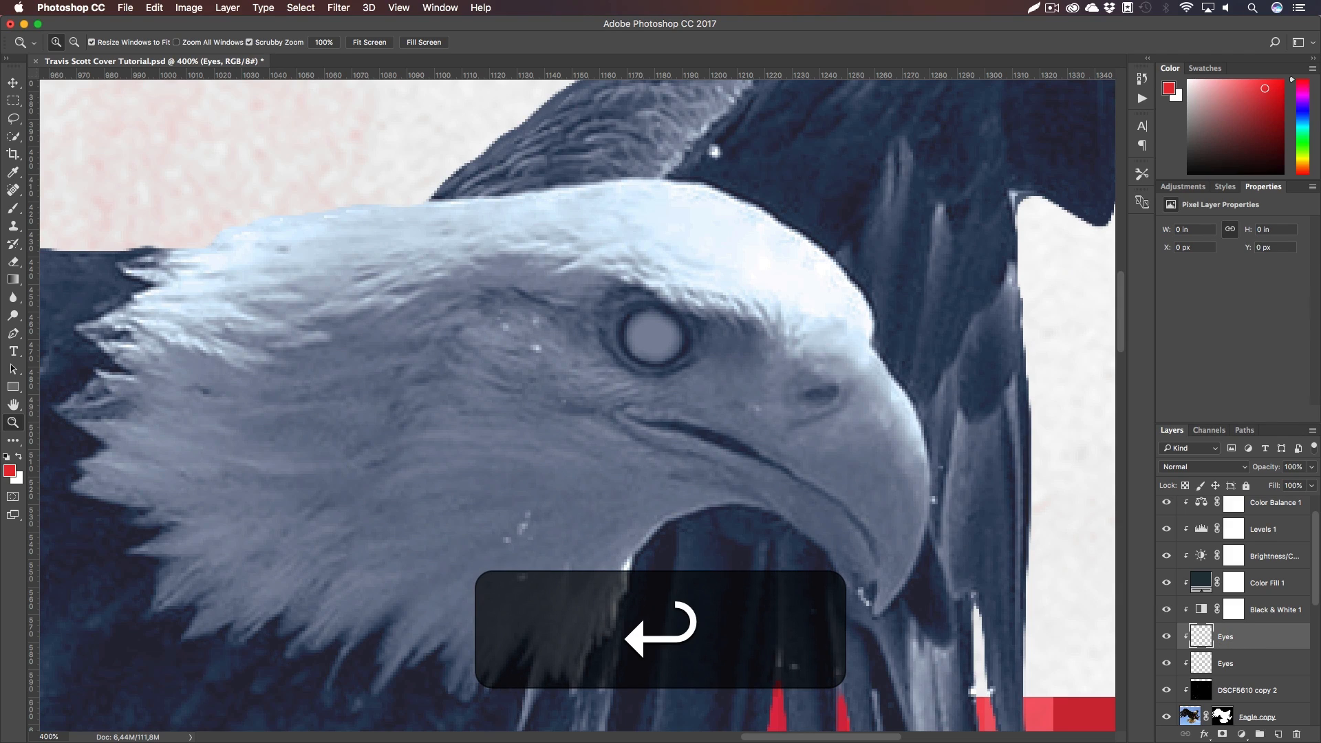
double_click(1230, 637)
type("Light")
key("Return")
Paint the eagle's eye white on the Eyes Light layer with a soft 10 px brush
key("b")
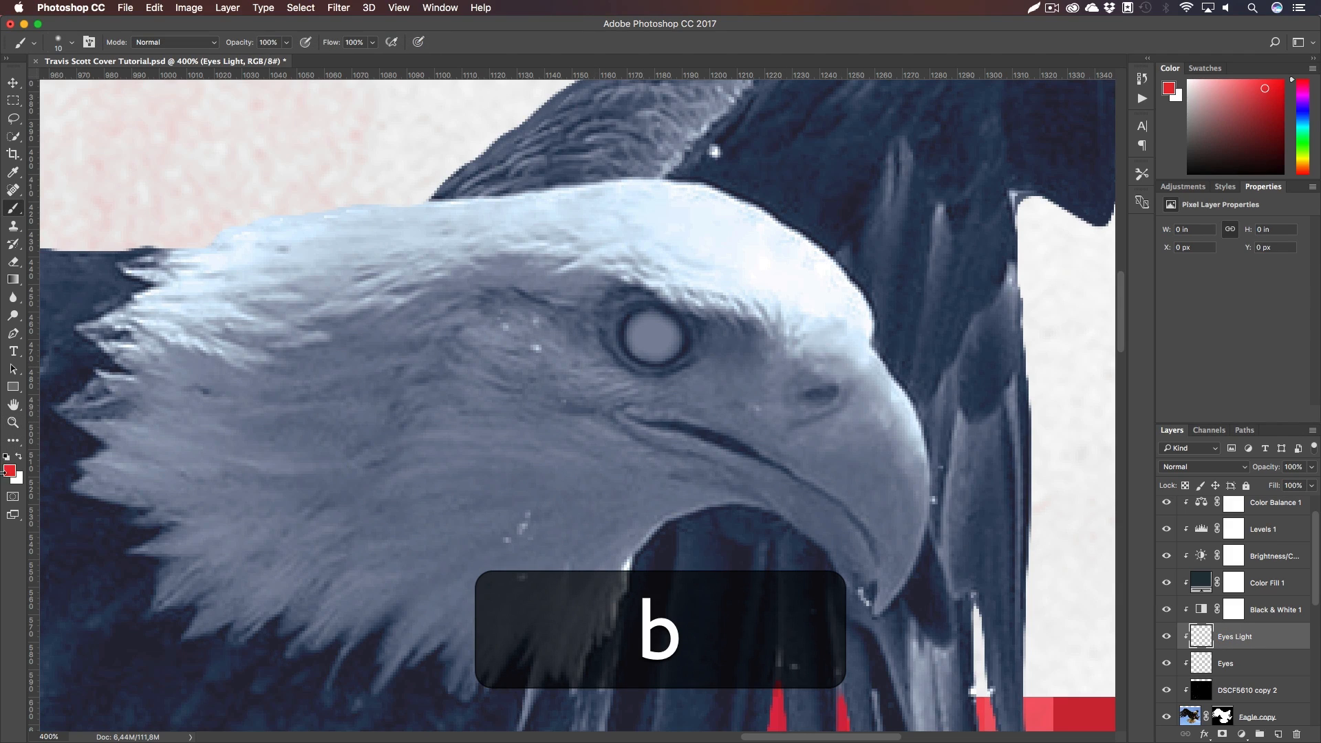
key("x")
mouse_move(644, 323)
left_mouse_down()
mouse_move(637, 347)
mouse_move(650, 355)
left_mouse_up()
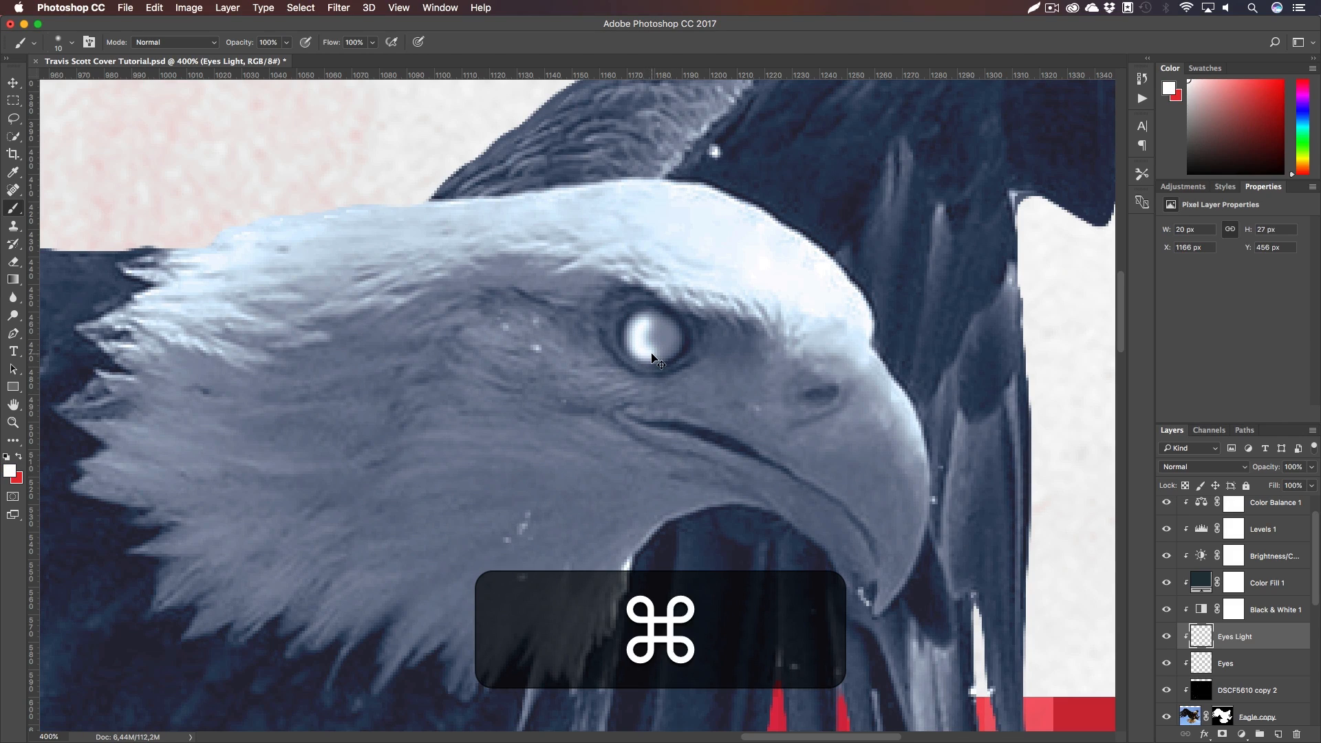
key("super+z")
scroll(652, 356, "up", 5)
key("b")
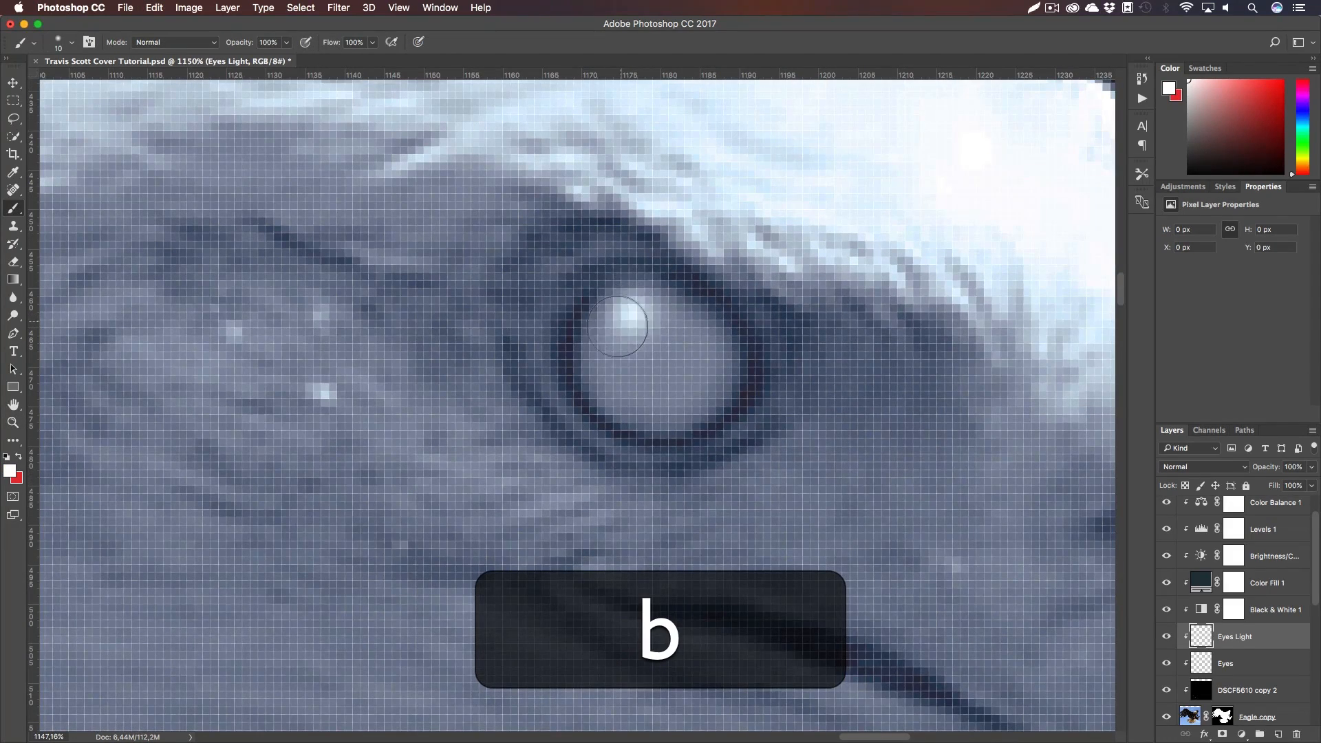
mouse_move(617, 326)
left_mouse_down()
mouse_move(606, 361)
mouse_move(643, 404)
mouse_move(692, 393)
mouse_move(708, 361)
mouse_move(686, 327)
mouse_move(655, 320)
mouse_move(633, 344)
mouse_move(660, 351)
left_mouse_up()
key("super+1")
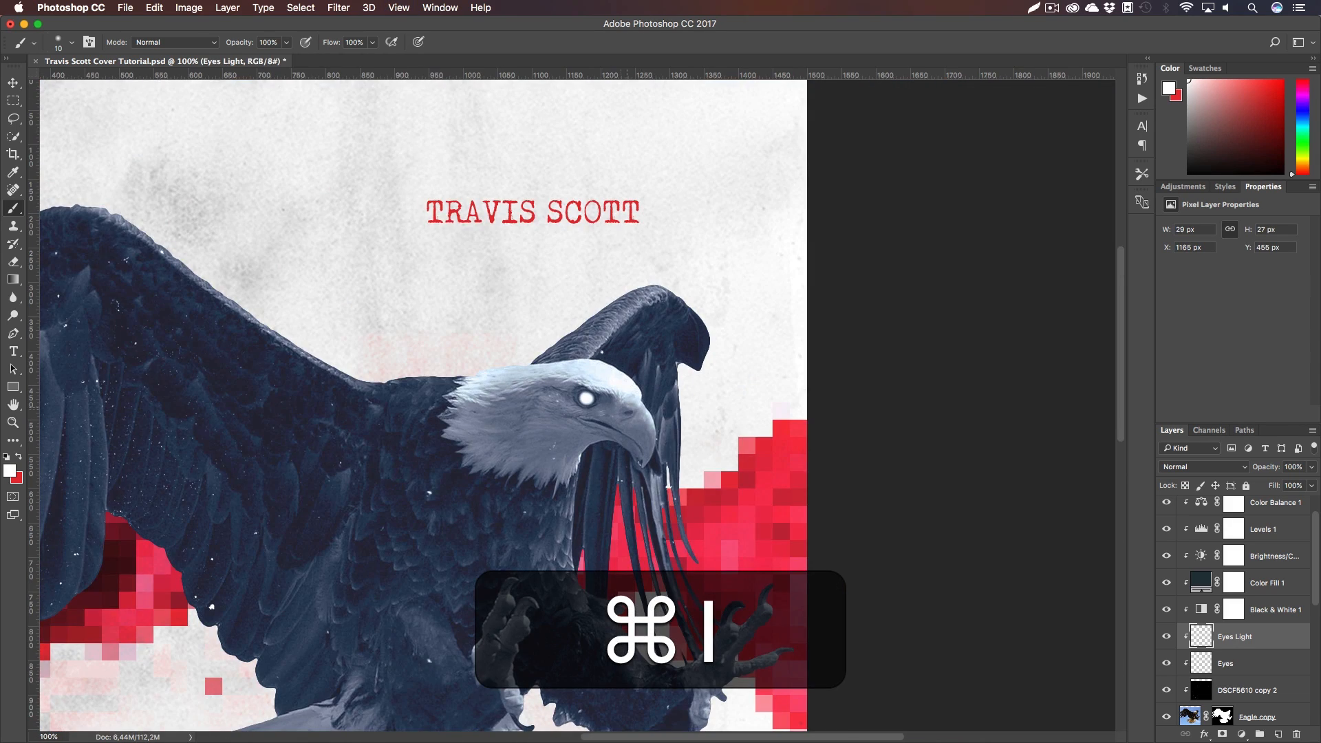
Duplicate the Eyes Light layer and clip the copy to the eagle with a clipping mask
key("z")
left_click_drag(576, 393, 611, 436)
key("h")
key("super+h")
key("super+j")
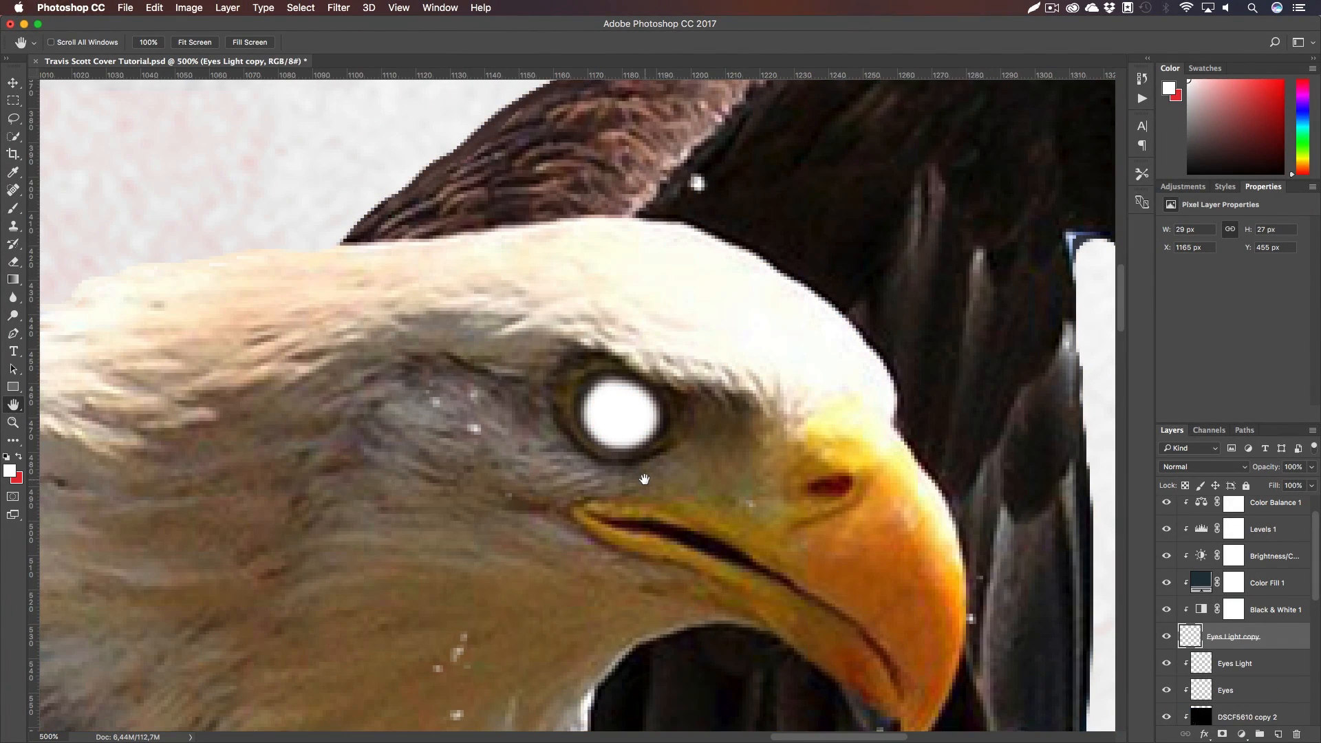
right_click(1271, 641)
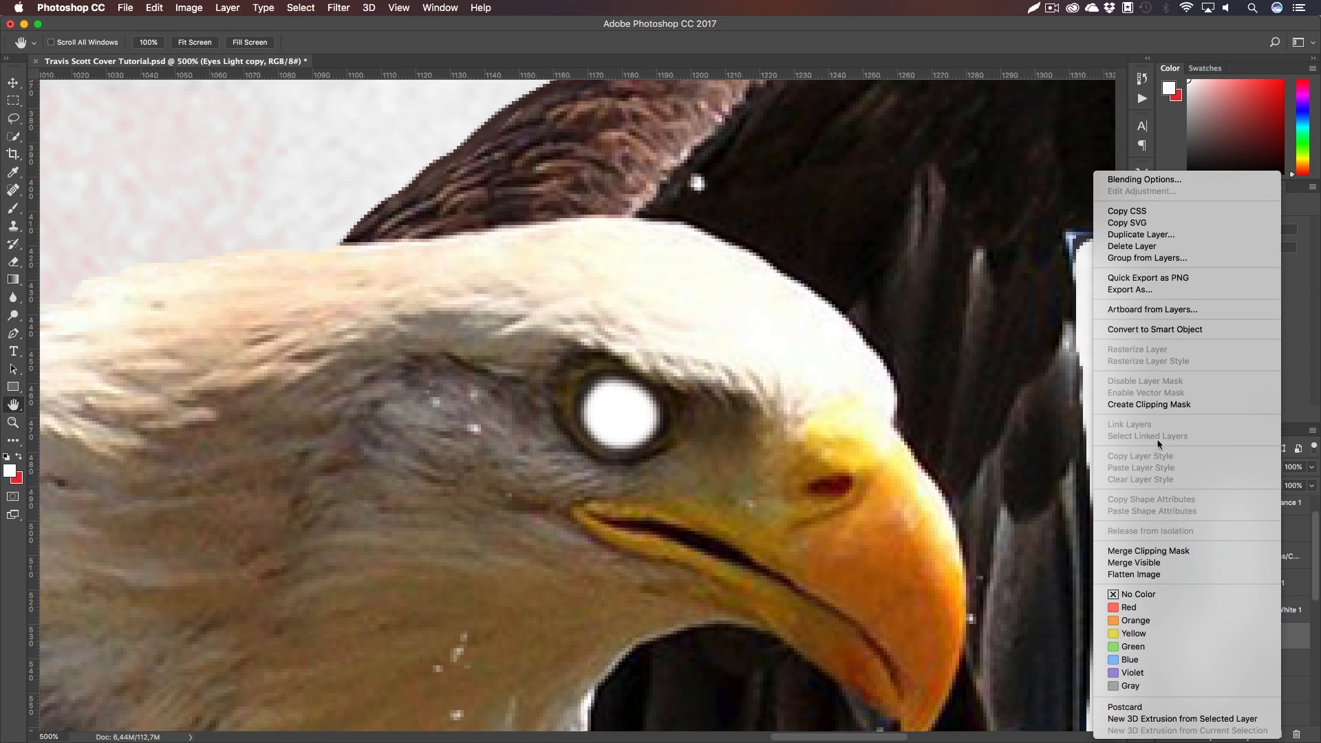
left_click(1157, 406)
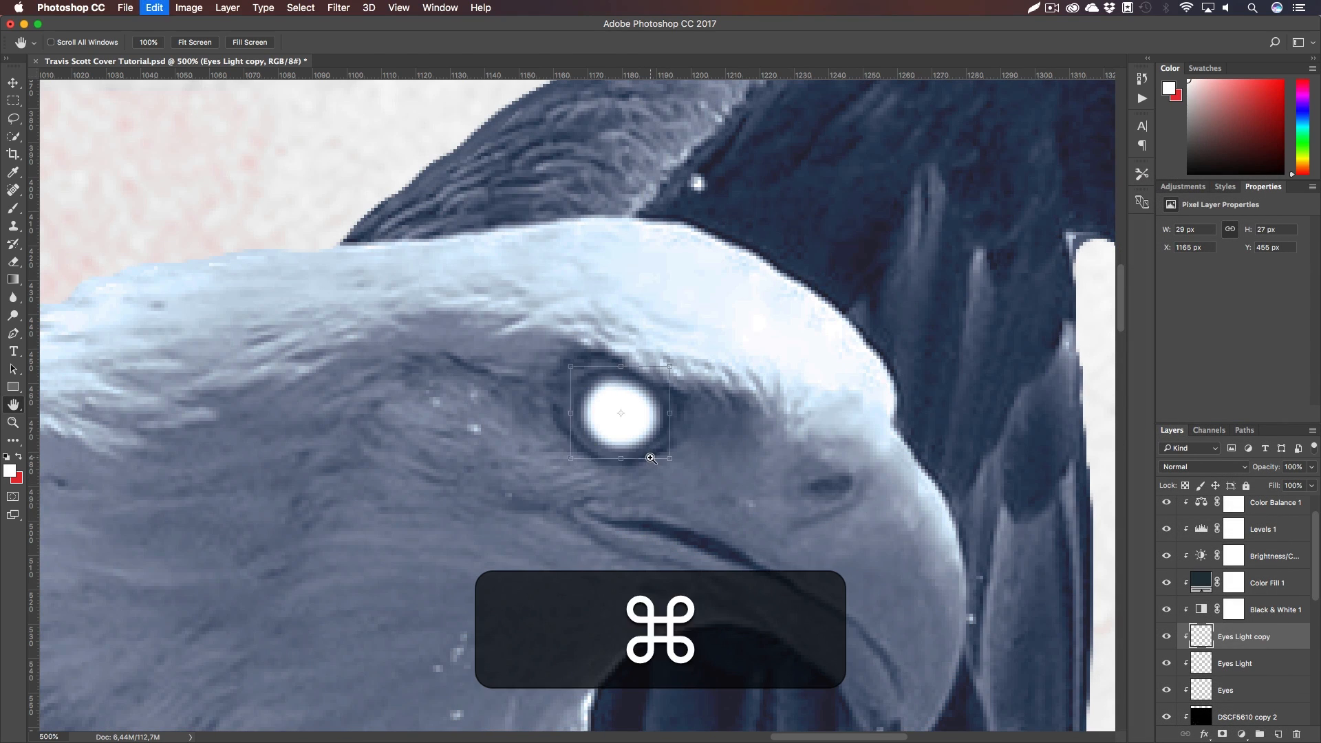
Enlarge the Eyes Light copy about its centre to about 62 × 58 px and set its opacity to 58%
key("cmd+t")
left_click_drag(672, 458, 735, 503)
key("Return")
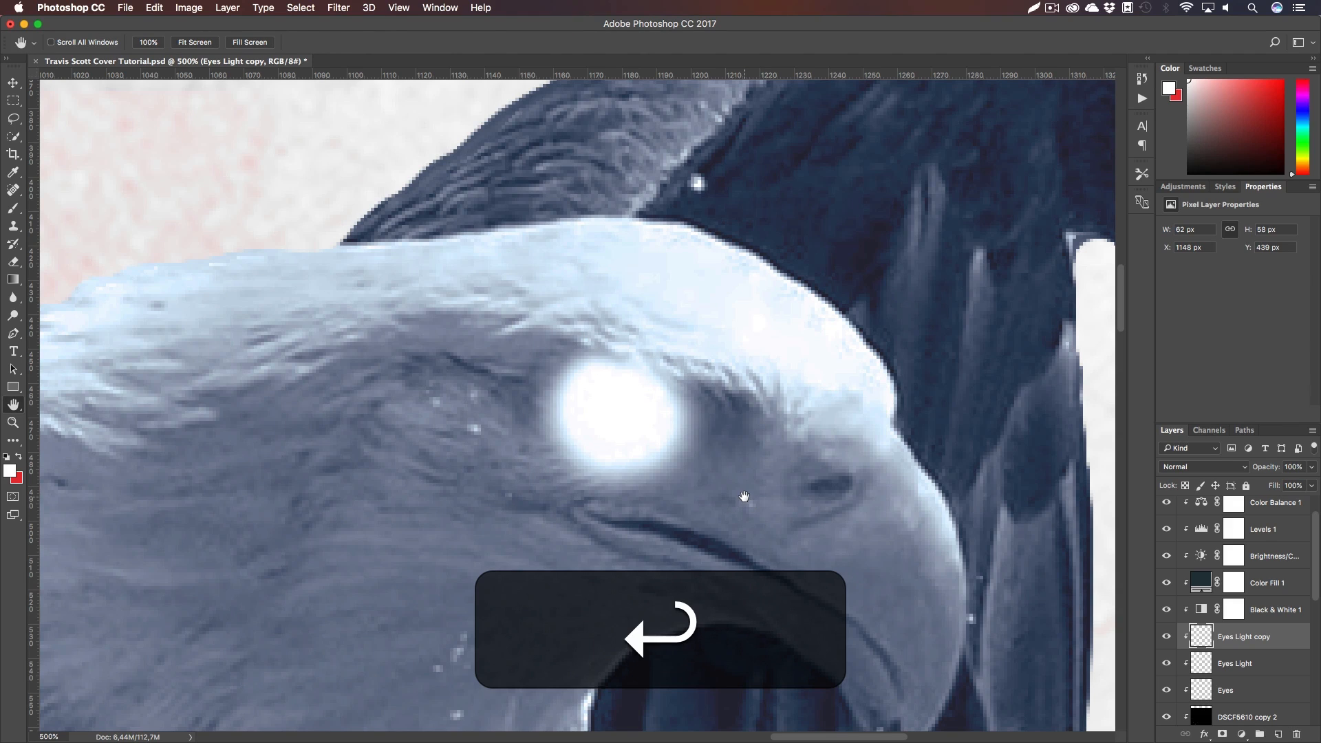
key("v")
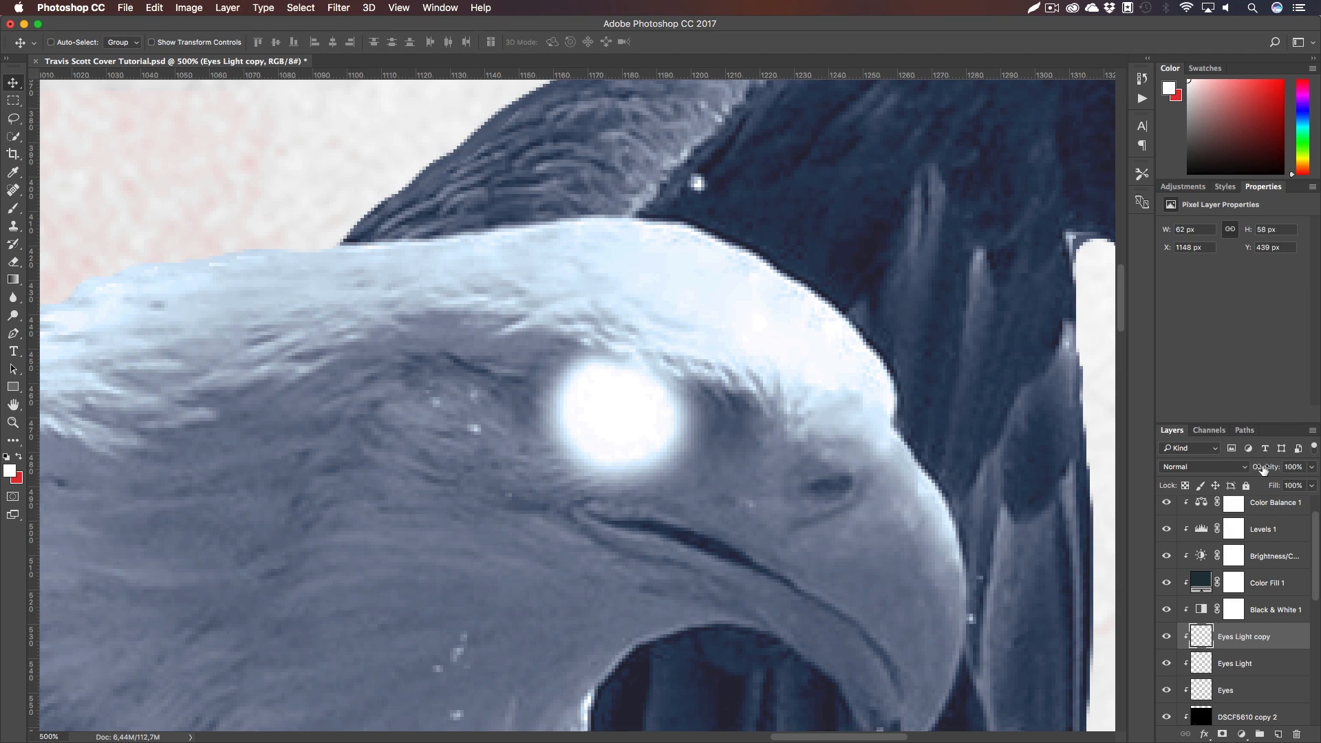
mouse_move(1247, 468)
left_mouse_down()
mouse_move(1224, 468)
mouse_move(1238, 468)
left_mouse_up()
key("super+1")
key("super+h")
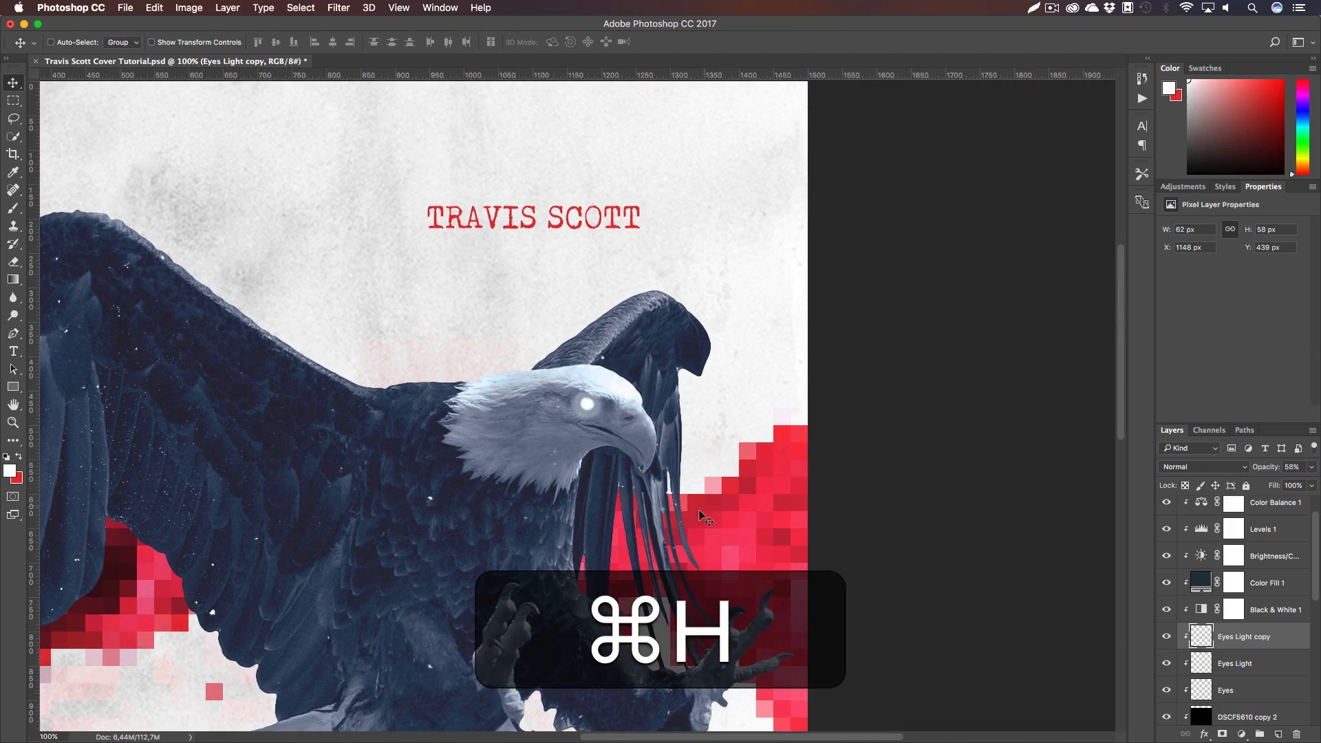
Try adjusting the opacity of the Eyes Light layer
key("h")
key("z")
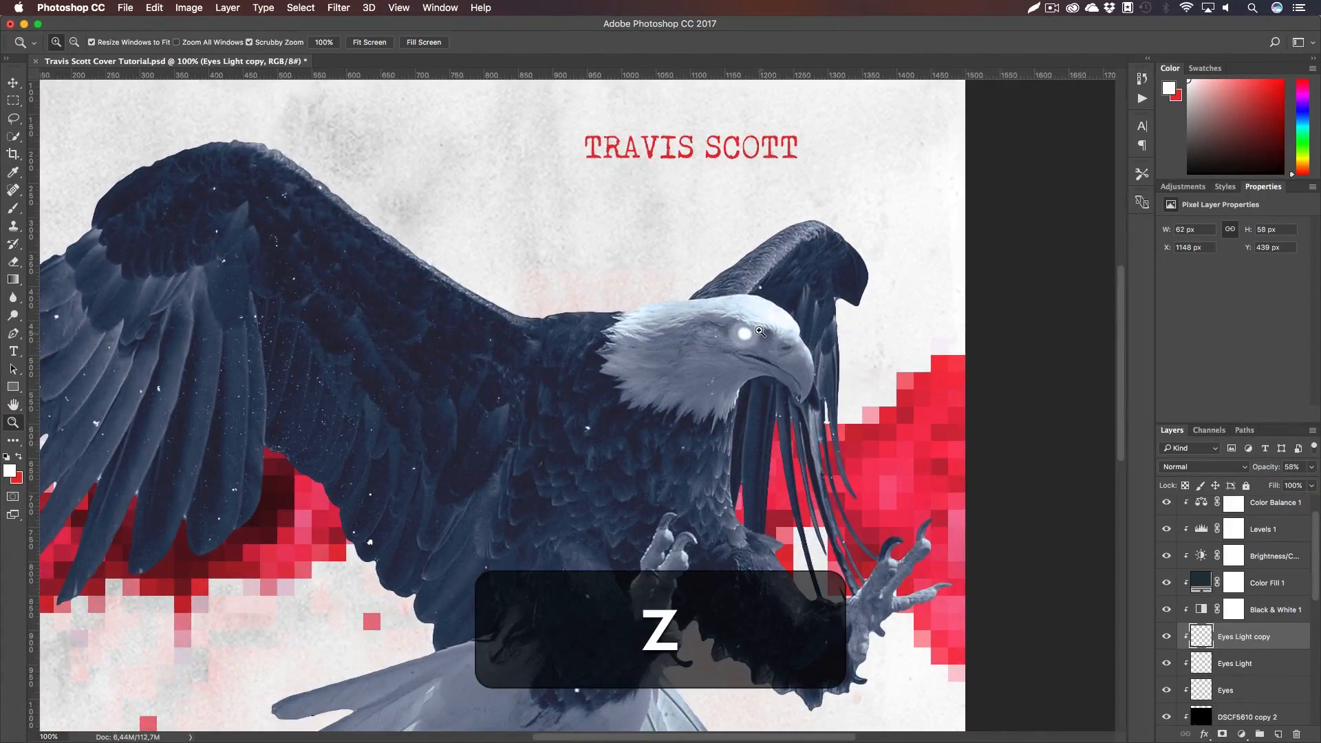
left_click(760, 328)
left_click(760, 328)
left_click(1228, 659)
mouse_move(1257, 468)
left_mouse_down()
mouse_move(1234, 469)
mouse_move(1281, 470)
left_mouse_up()
key("Return")
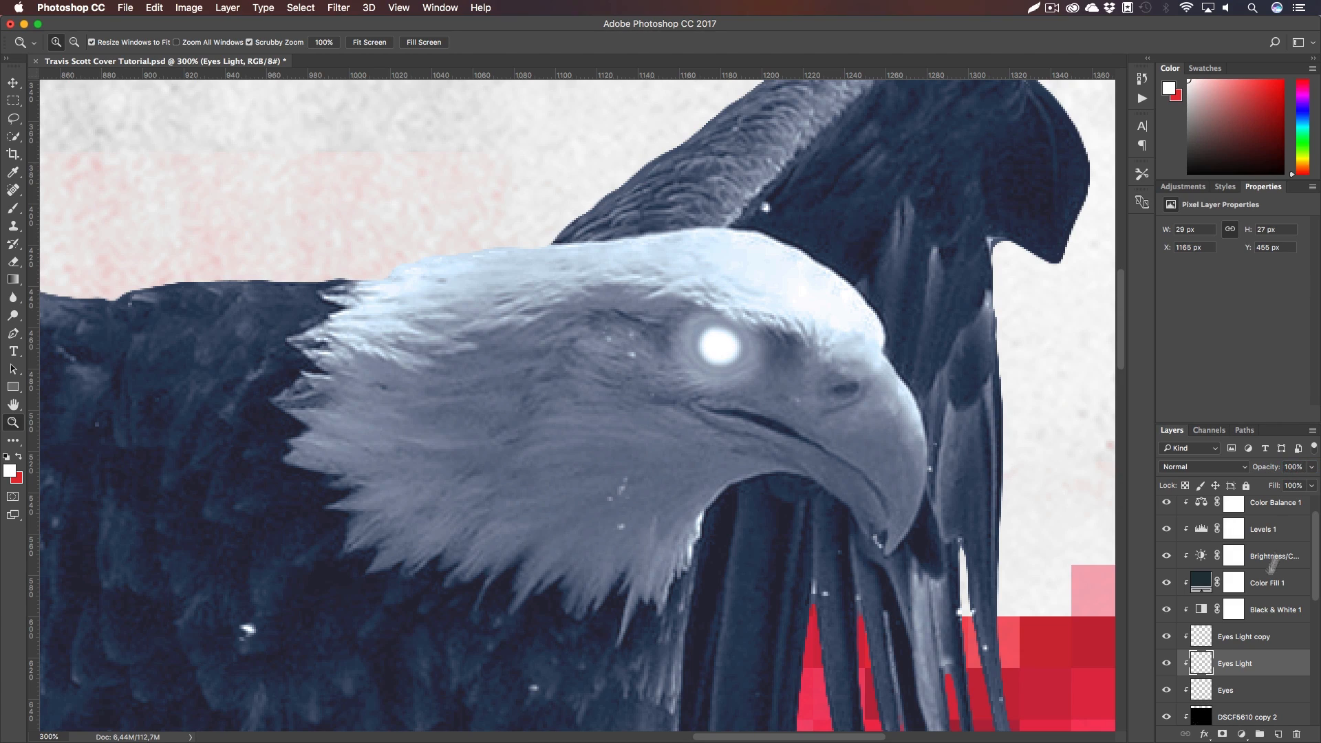
Scale the Eyes Light copy layer down about its centre to about 54 × 50 px
left_click(1263, 636)
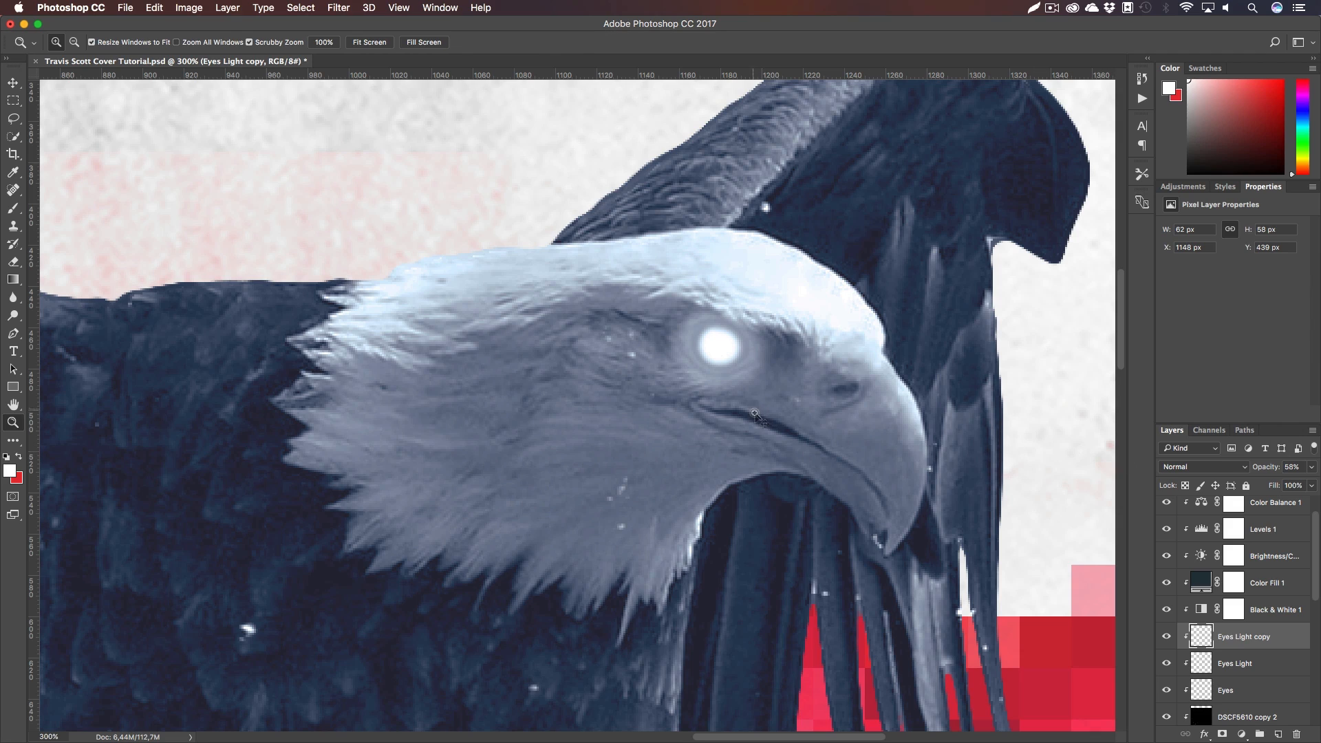
key("super+t")
left_click_drag(782, 404, 773, 396)
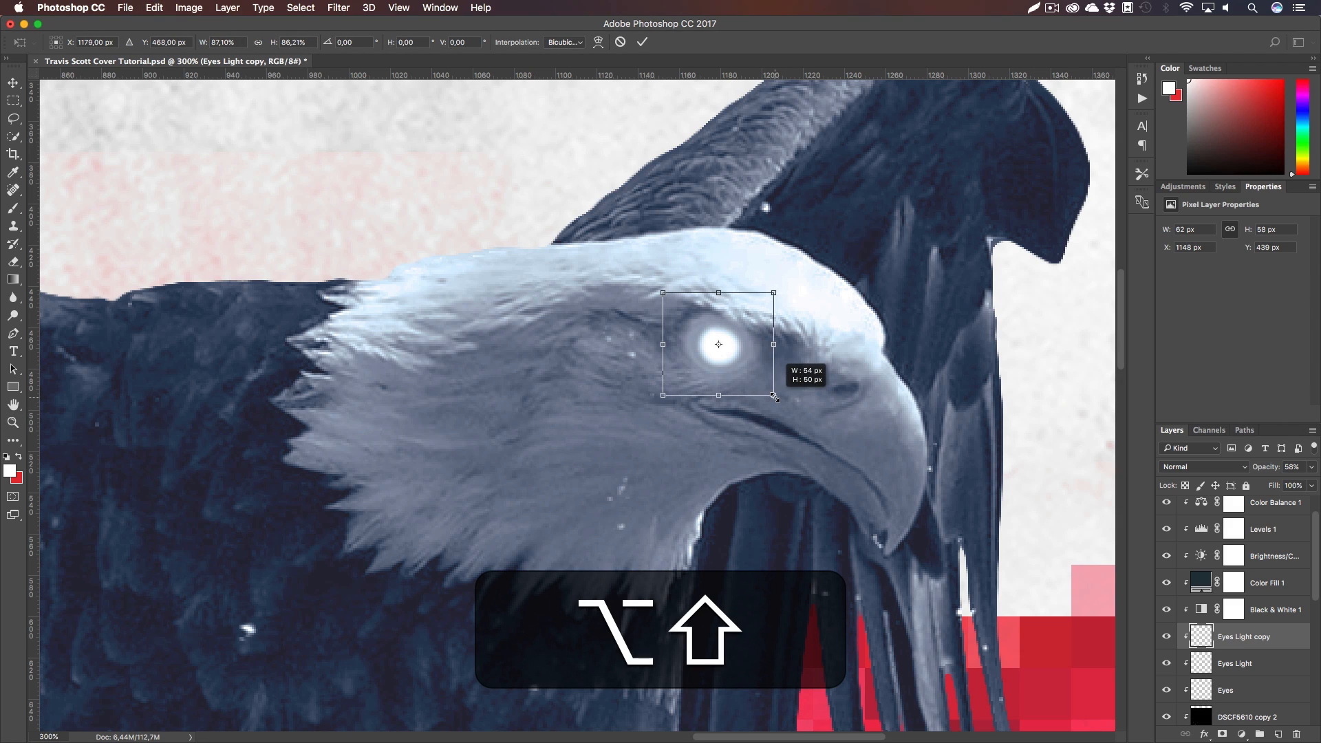
key("Return")
Warp the Eyes Light copy layer so its glow stretches toward the beak, to about 77 × 51 px
key("super+t")
right_click(749, 367)
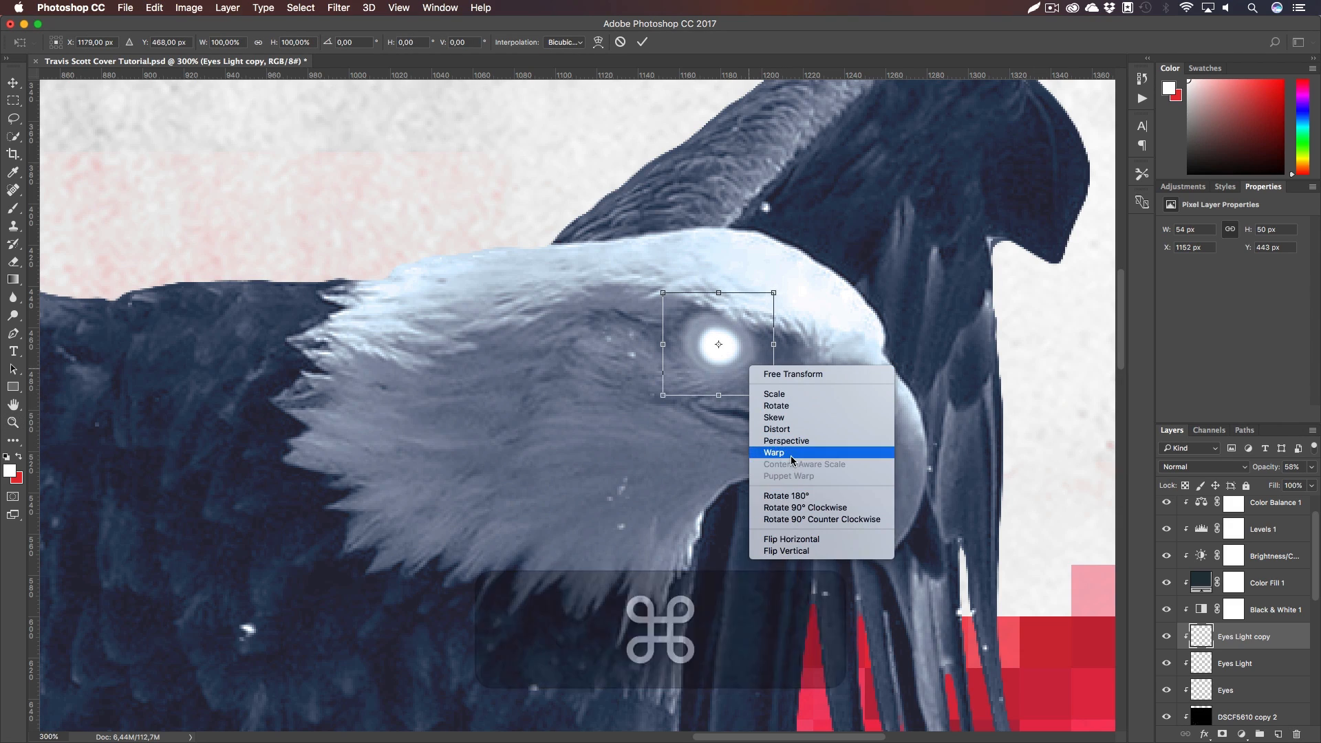
left_click(791, 457)
left_click_drag(773, 295, 749, 313)
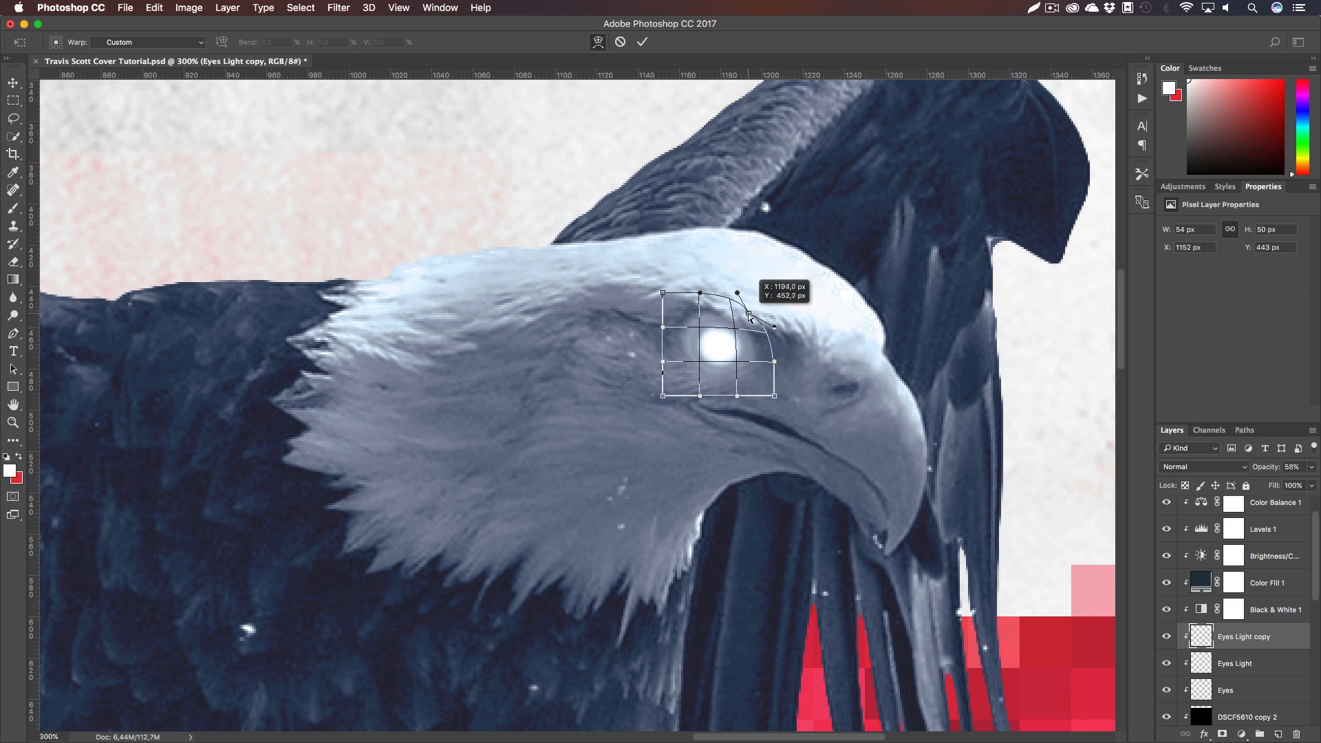
left_click_drag(775, 396, 908, 377)
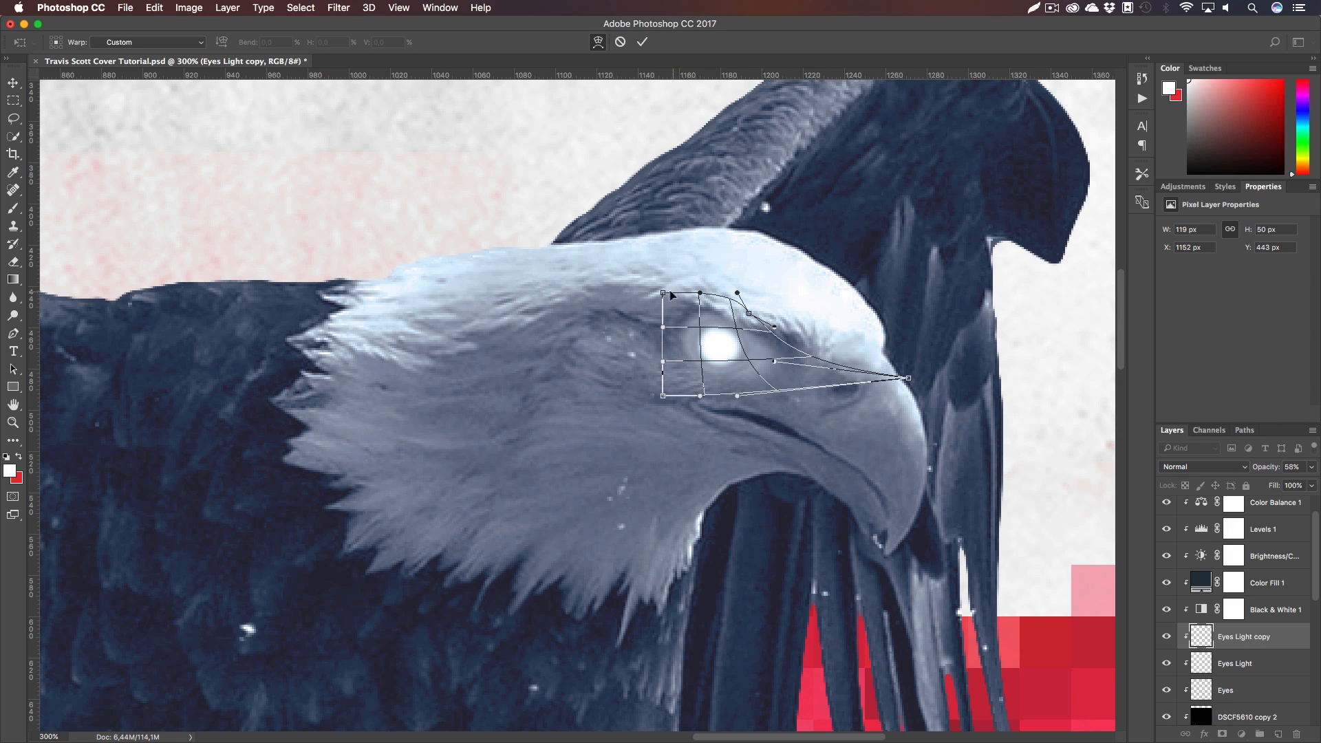
left_click_drag(670, 293, 652, 290)
left_click_drag(737, 292, 732, 288)
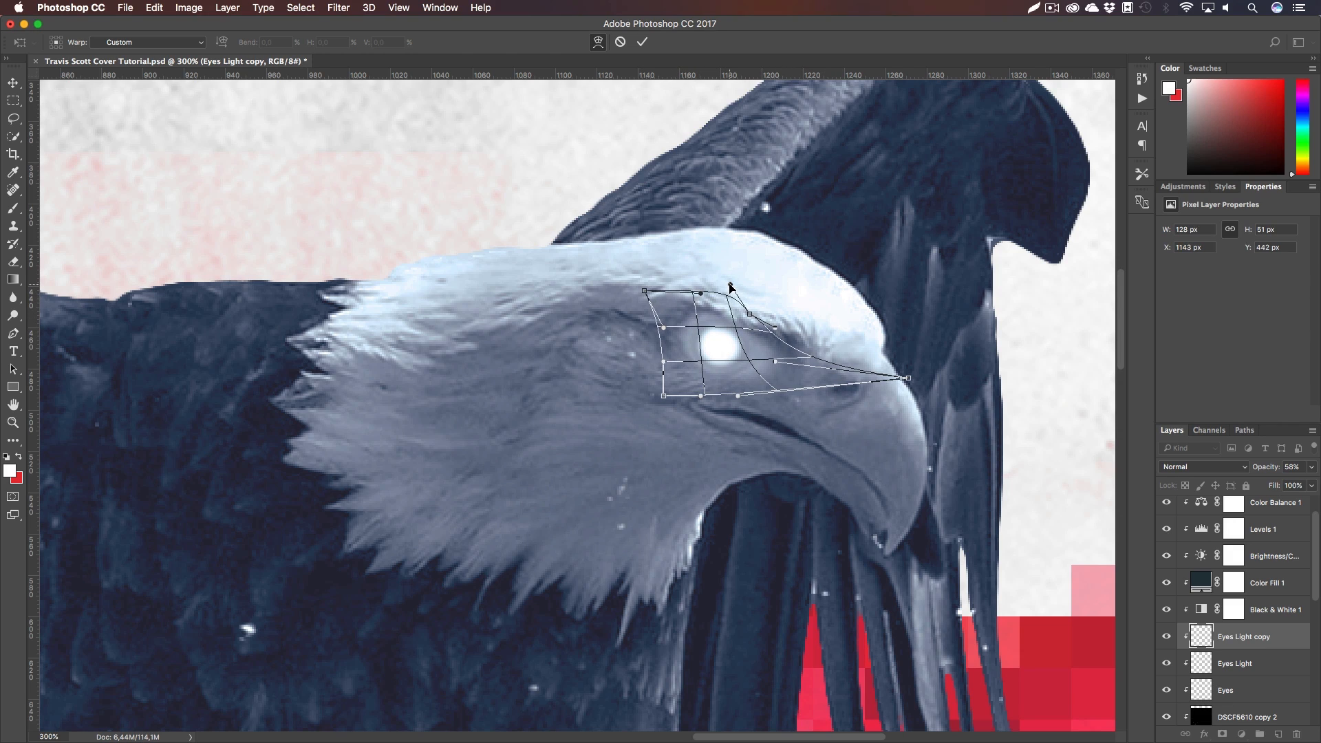
key("Return")
Duplicate the warped Eyes Light copy layer and clip the duplicate to the eagle with a clipping mask
key("z")
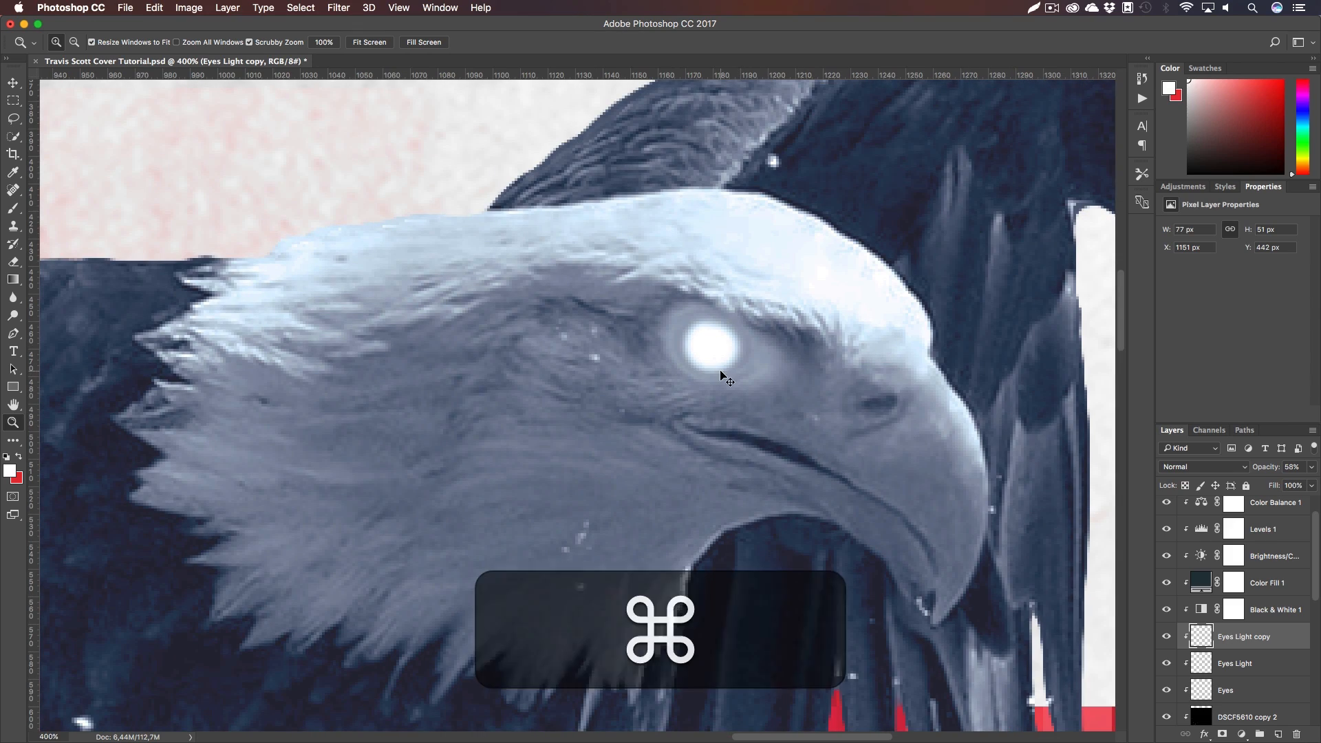
key("super+1")
key("super+z")
left_click_drag(667, 430, 624, 424)
key("h")
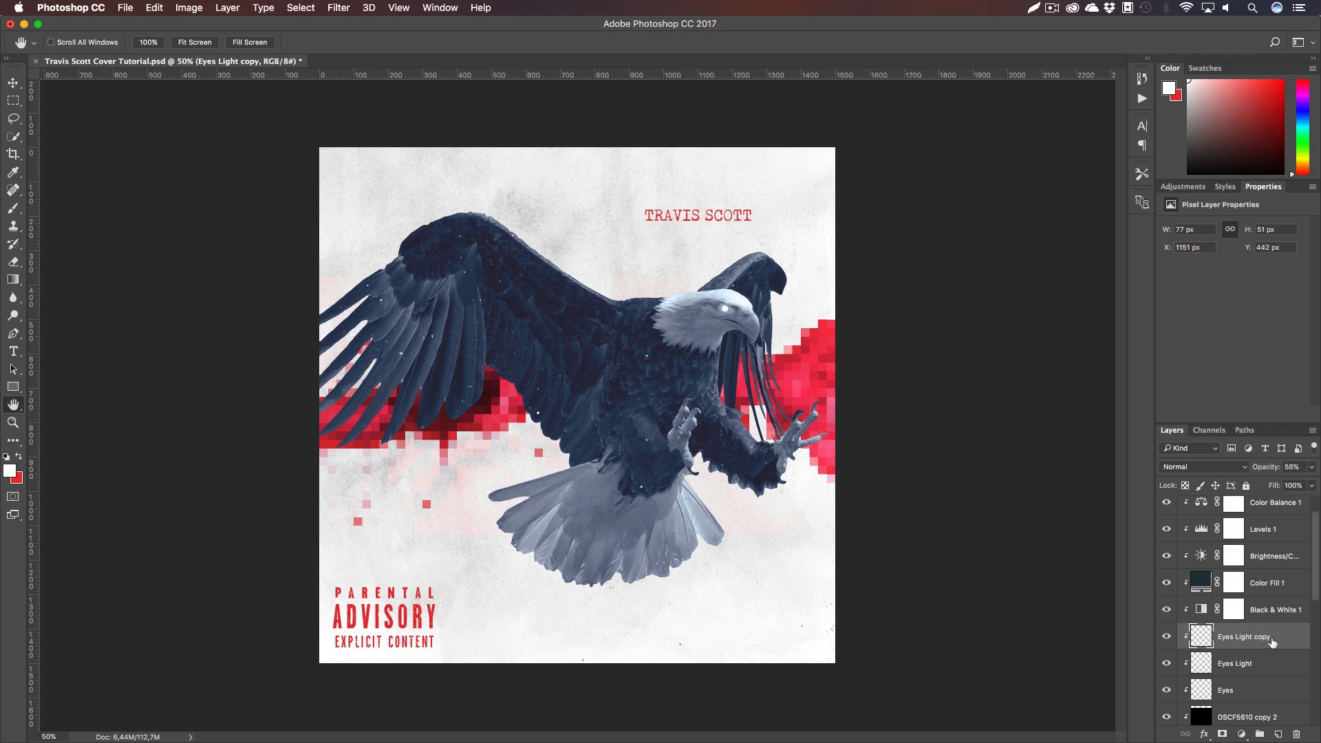
key("super+j")
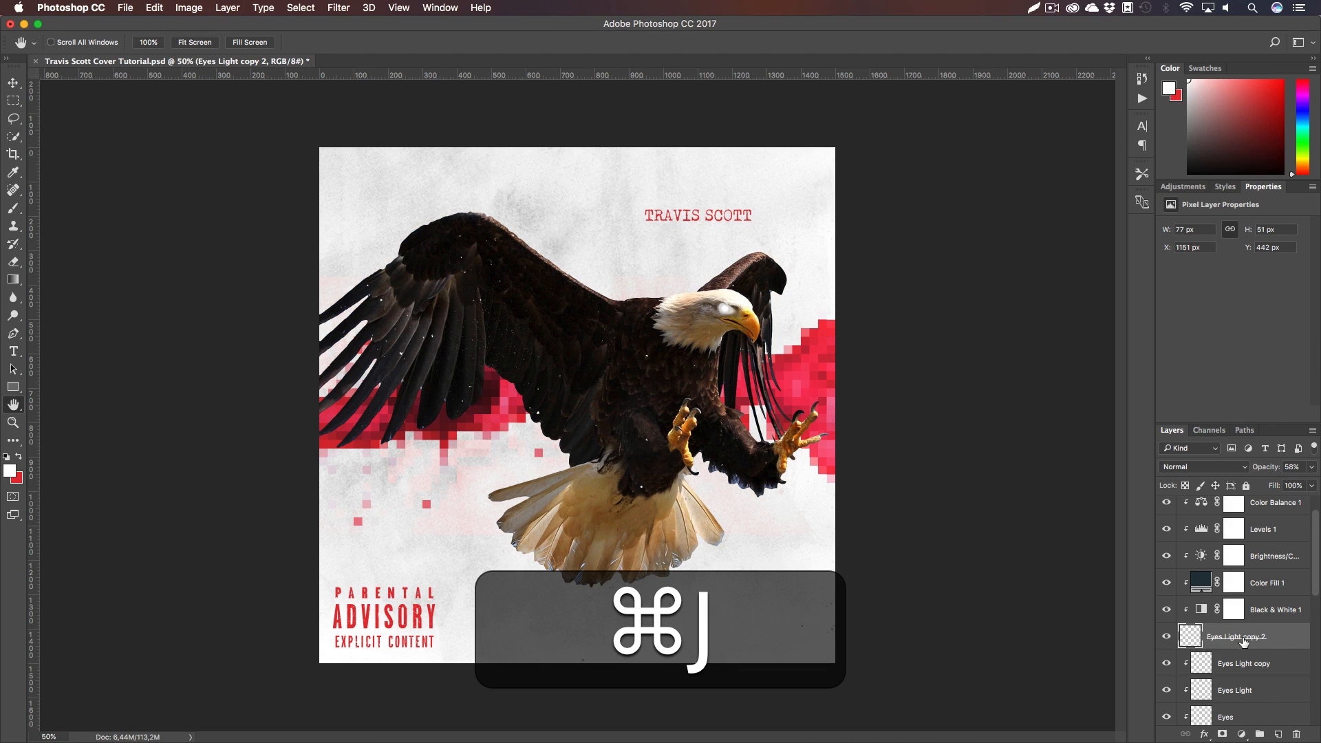
right_click(1243, 641)
left_click(1138, 404)
Enlarge the Eyes Light copy 2 layer about its centre to about 105 × 69 px
key("super+t")
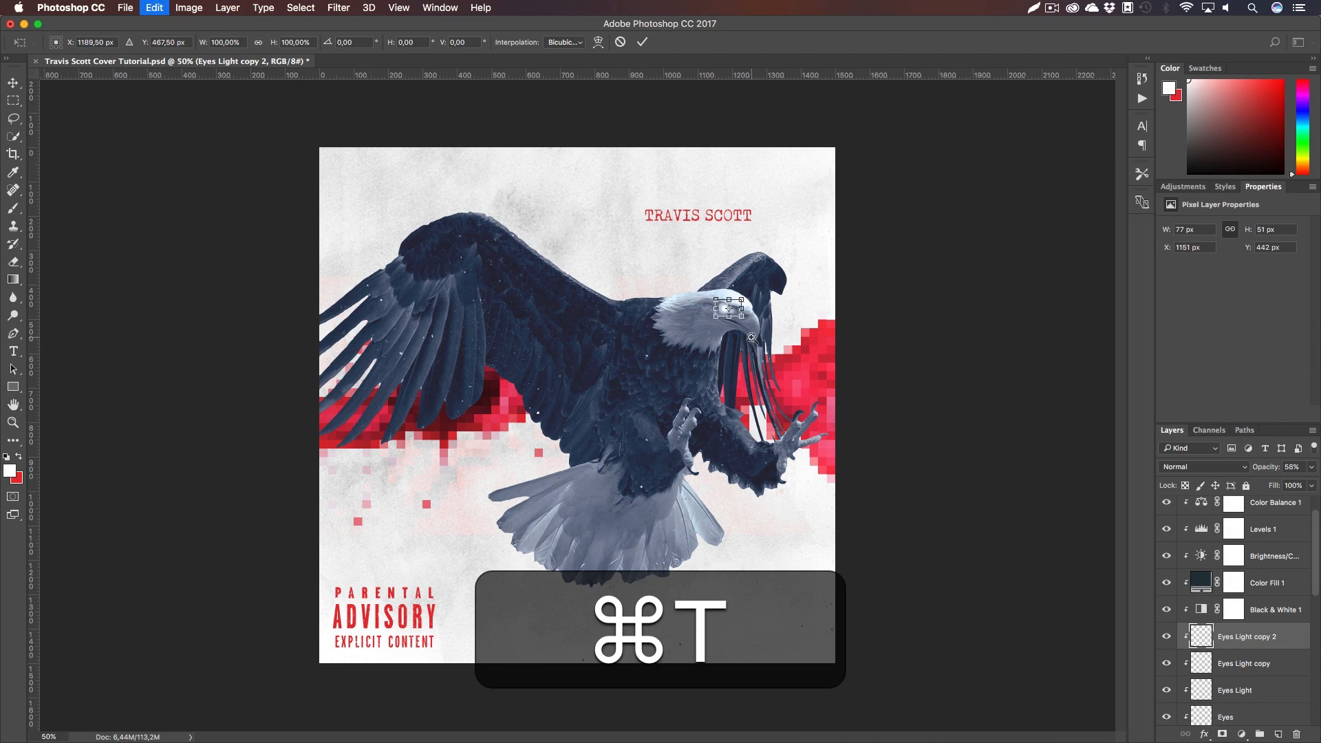
left_click_drag(742, 318, 748, 320)
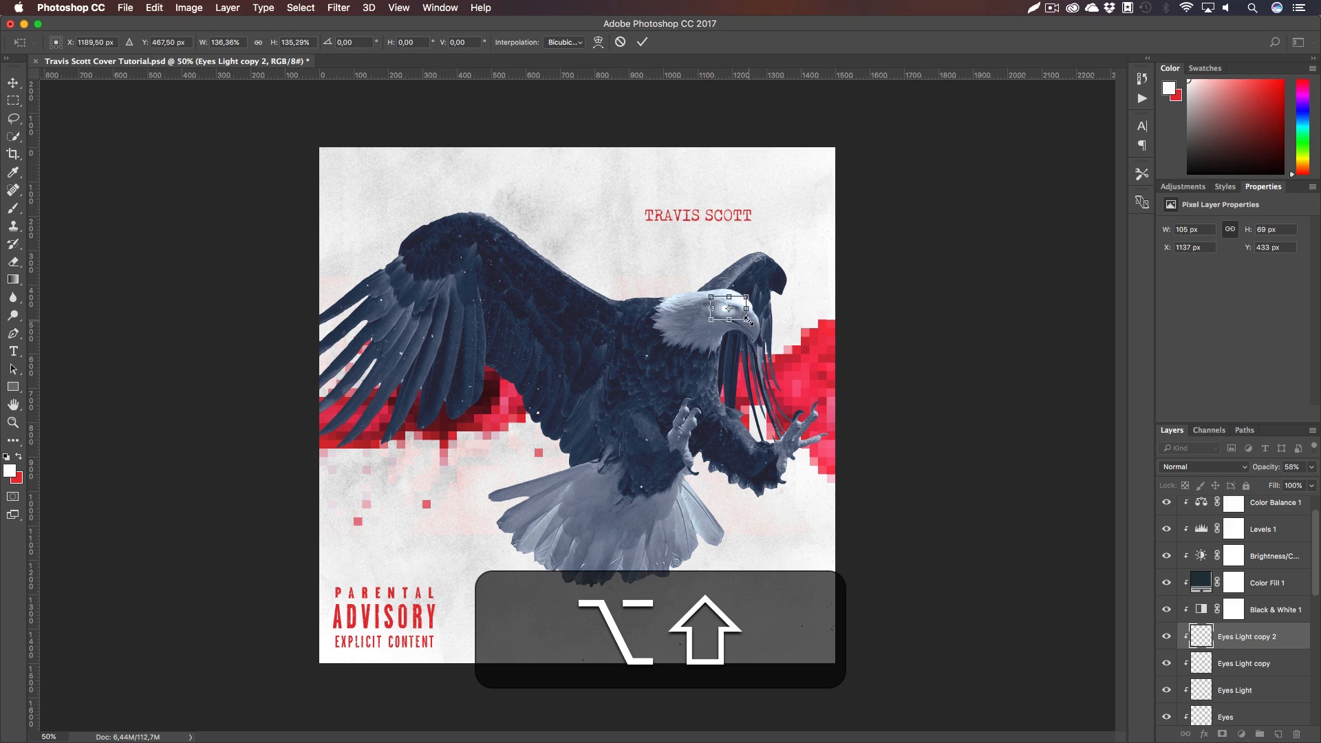
key("Return")
Rotate the Eyes Light copy 2 layer slightly clockwise and set its opacity to 31%
key("z")
left_click(729, 318)
left_click(729, 318)
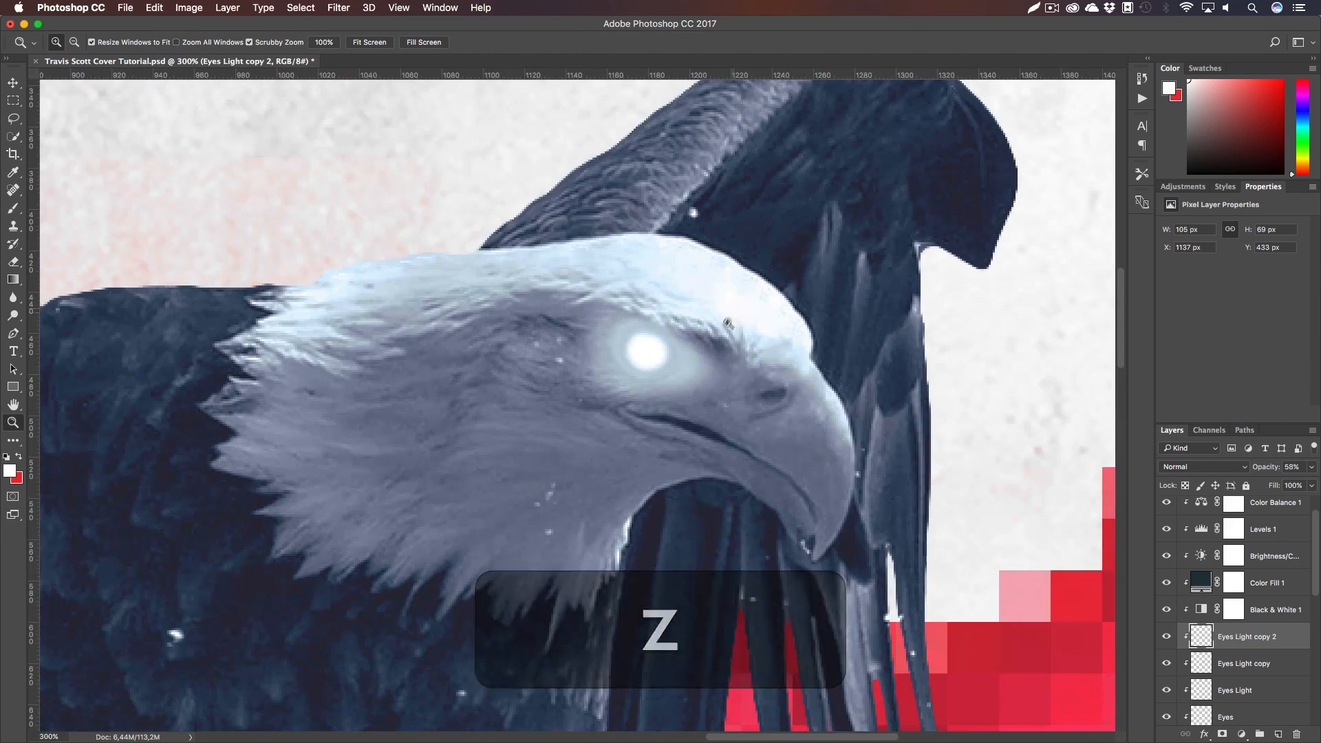
key("super+t")
left_click_drag(798, 296, 870, 326)
key("Return")
key("h")
left_click_drag(1265, 468, 1248, 468)
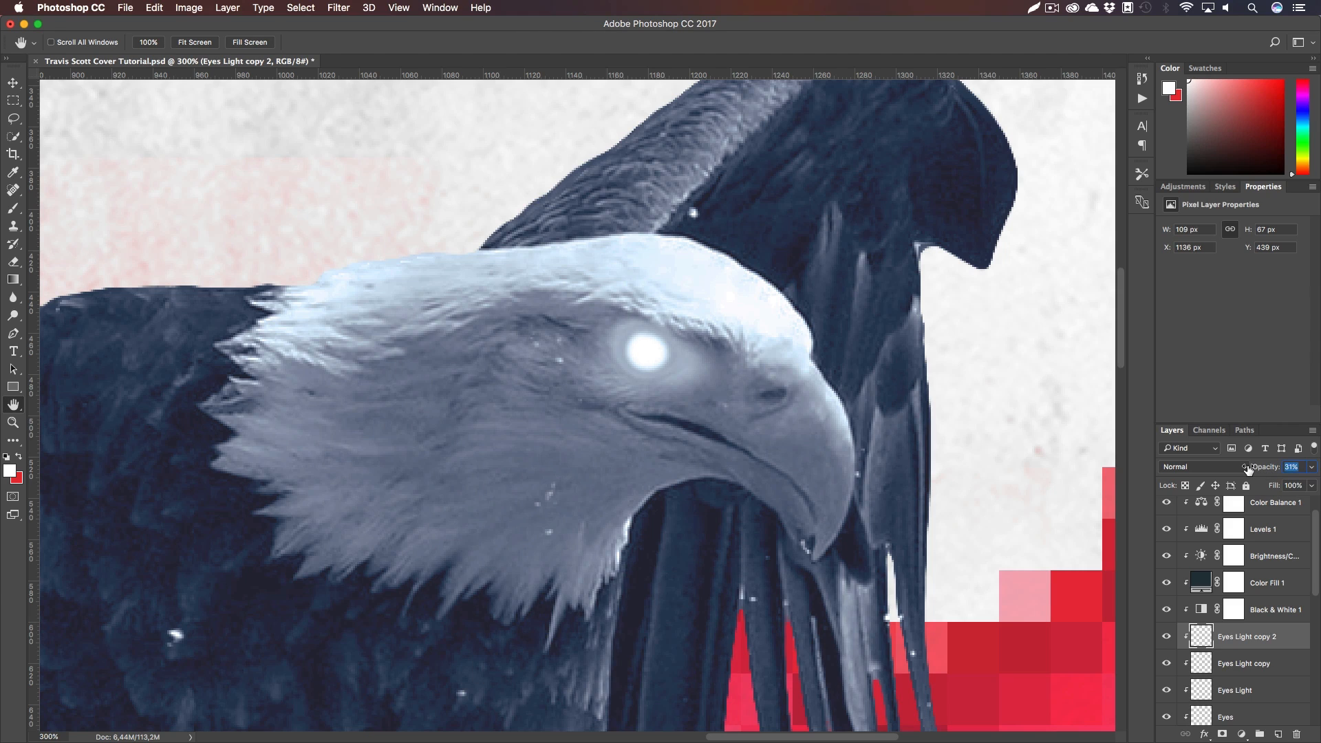
Nudge the Eyes Light layer slightly left over the eagle's eye
key("super+1")
key("z")
left_click_drag(605, 457, 547, 458)
left_click(1244, 690)
key("v")
key("Left")
key("Left")
key("Left")
key("Right")
key("Right")
key("Left")
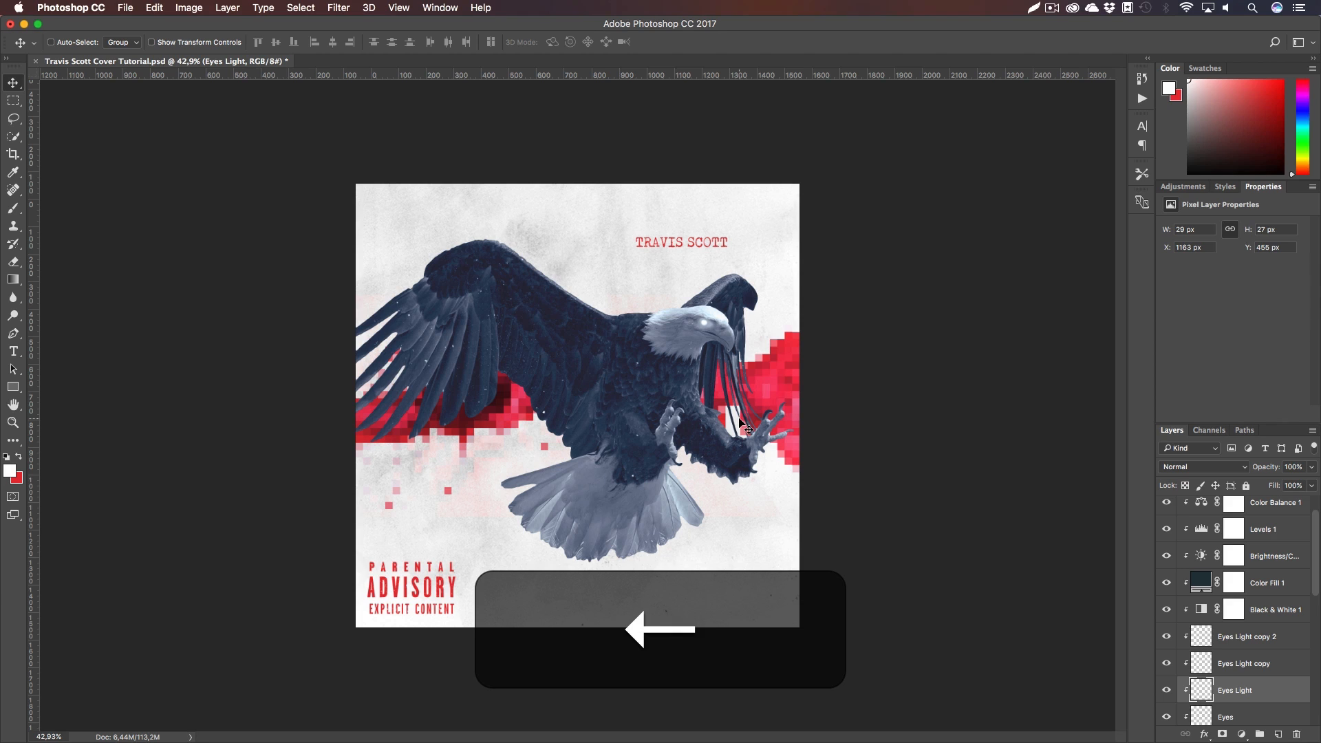
Adjust the size of the Eyes Light layer slightly and nudge it right and up over the eye
key("z")
left_click_drag(714, 312, 800, 341)
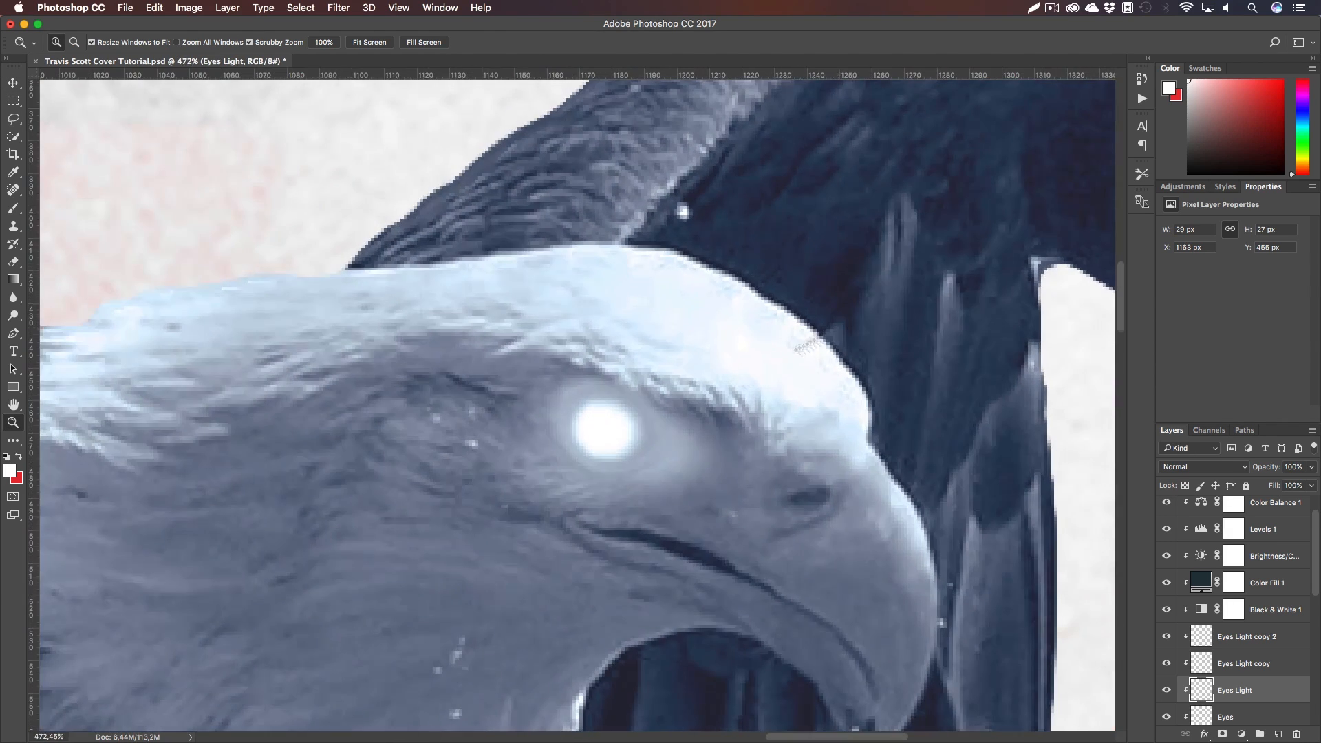
key("super+t")
left_click_drag(651, 474, 646, 468)
key("Return")
key("Right")
key("Up")
key("Down")
key("Up")
Enlarge the Eyes Light layer about its centre to about 40 × 37 px
key("super+1")
key("z")
left_click_drag(592, 419, 636, 422)
key("super+t")
key("Return")
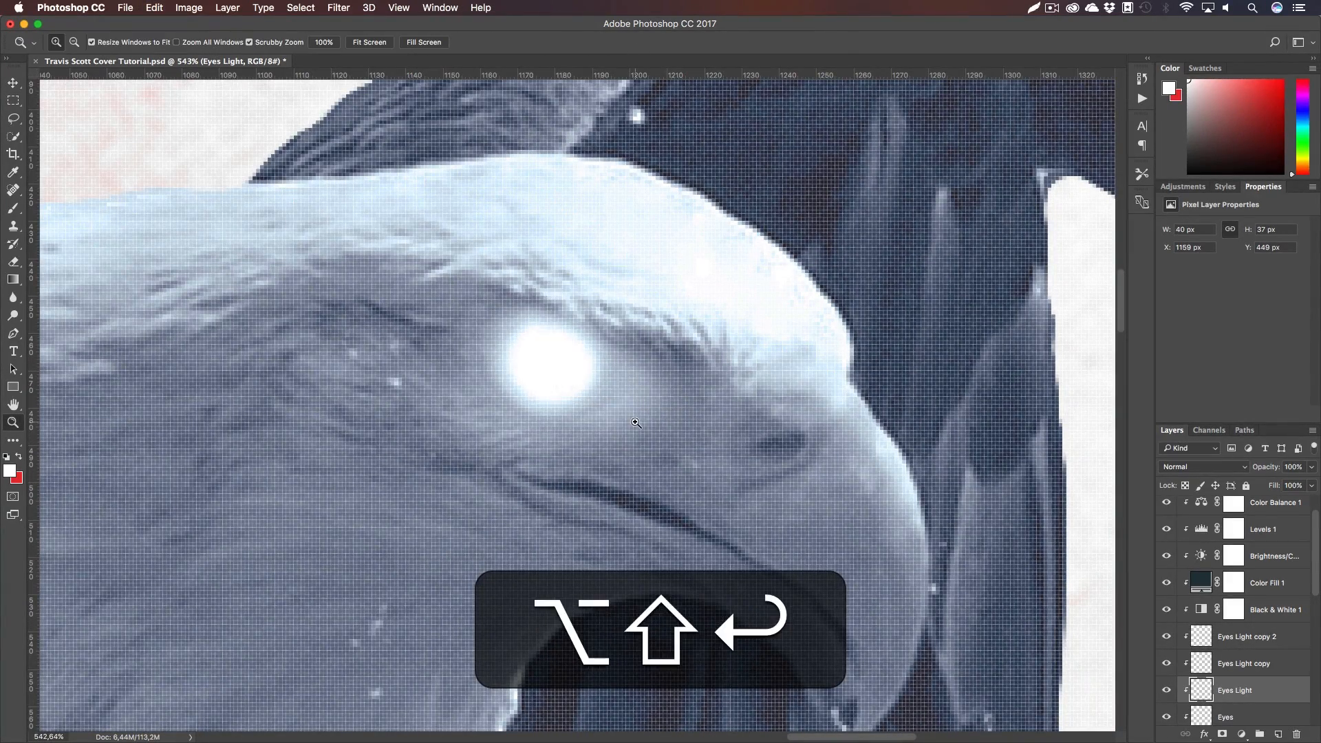
Examine the glowing eye against the whole cover and review the eagle's layer stack
key("super+1")
key("z")
left_click_drag(627, 446, 585, 441)
left_click(584, 440)
left_click_drag(694, 449, 663, 447)
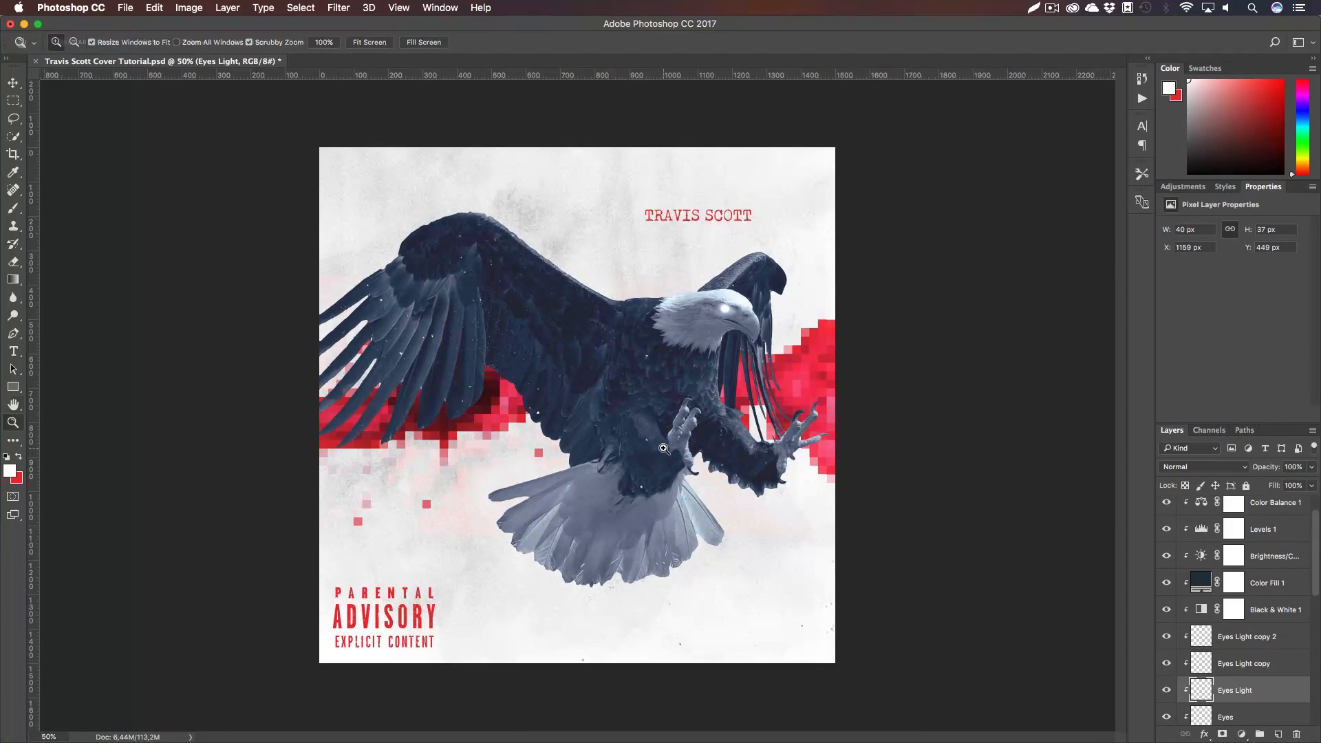
key("h")
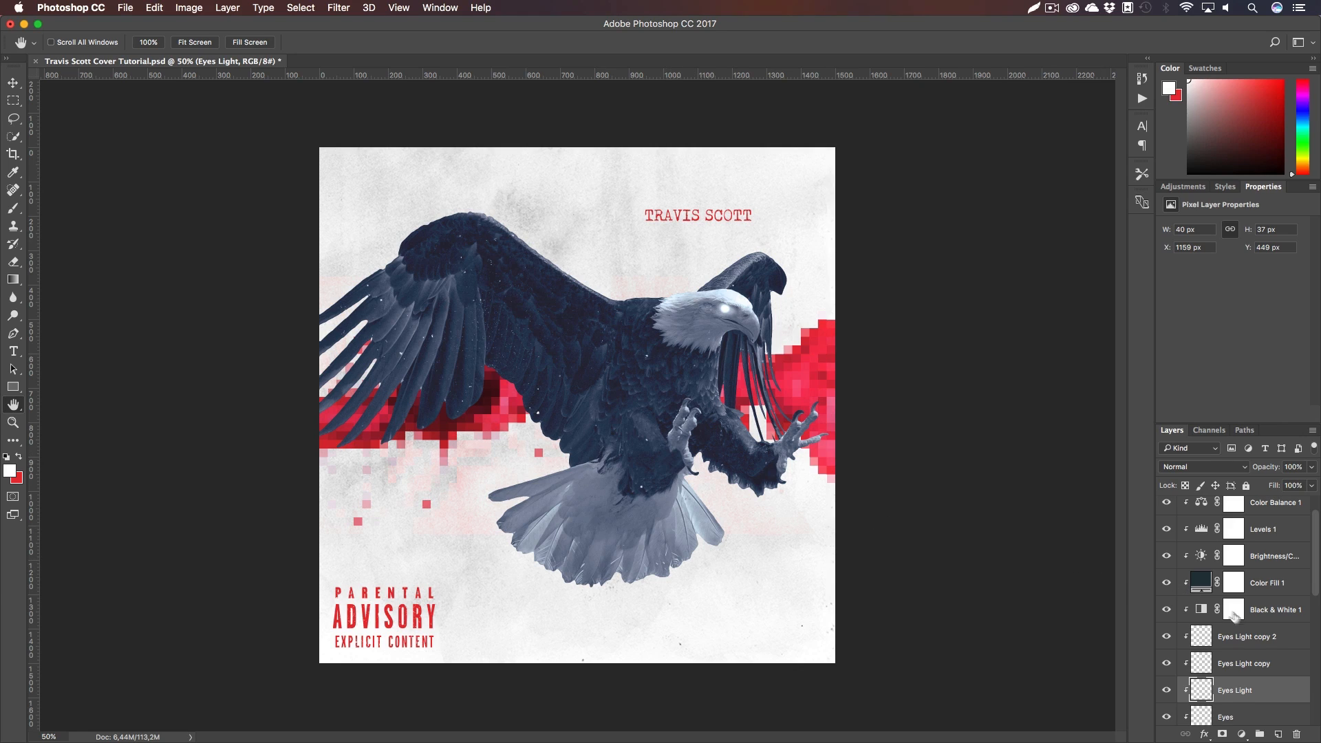
scroll(1237, 652, "down", 1)
mouse_move(1167, 671)
left_mouse_down()
mouse_move(1167, 607)
mouse_move(1170, 681)
left_mouse_up()
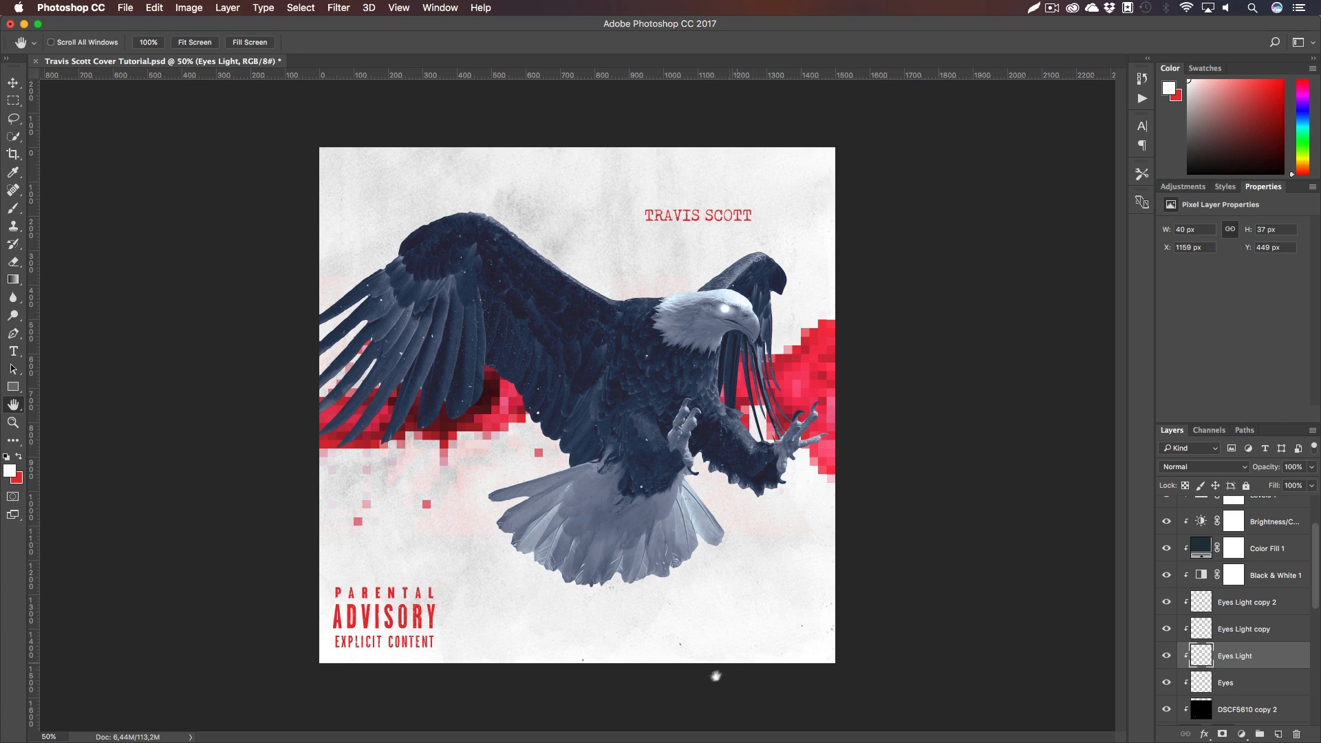
Place the texture image 7.png into the cover and enlarge it proportionally about its centre to about 1532 × 1532 px
key("super+Tab")
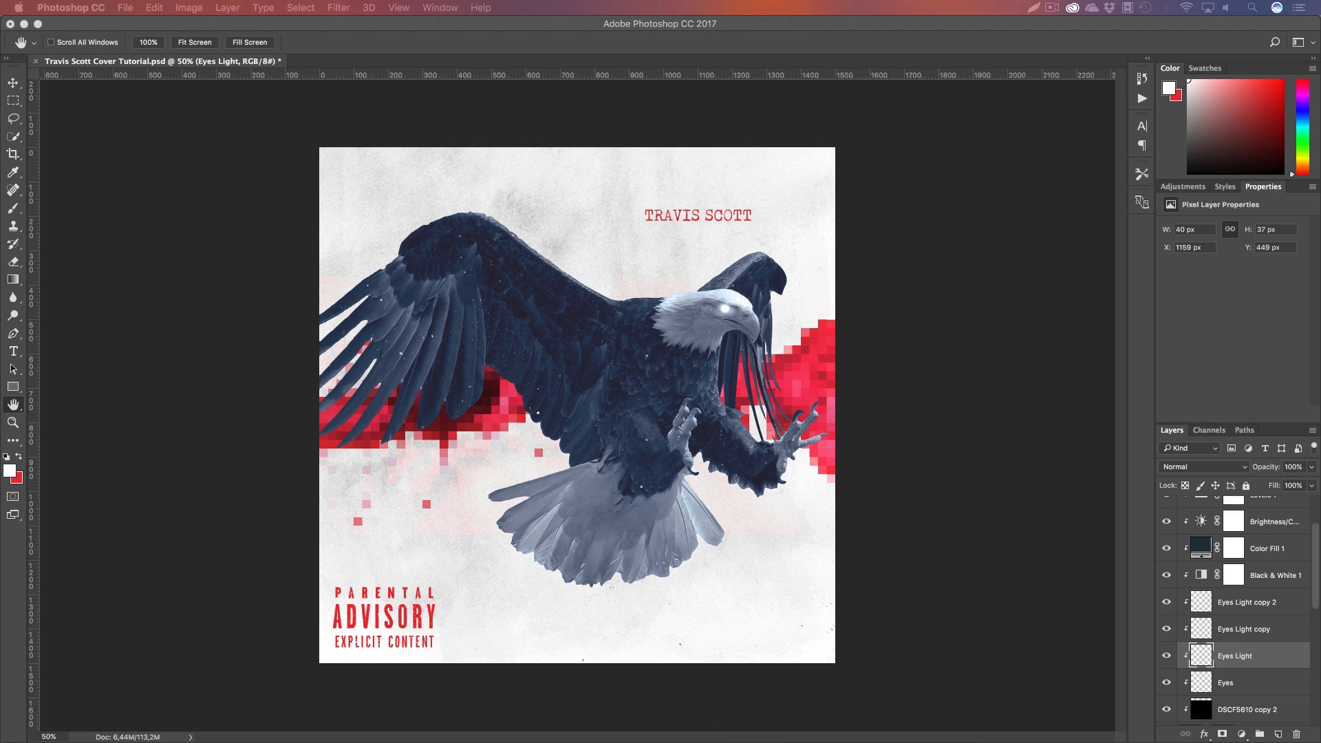
left_click_drag(472, 740, 671, 483)
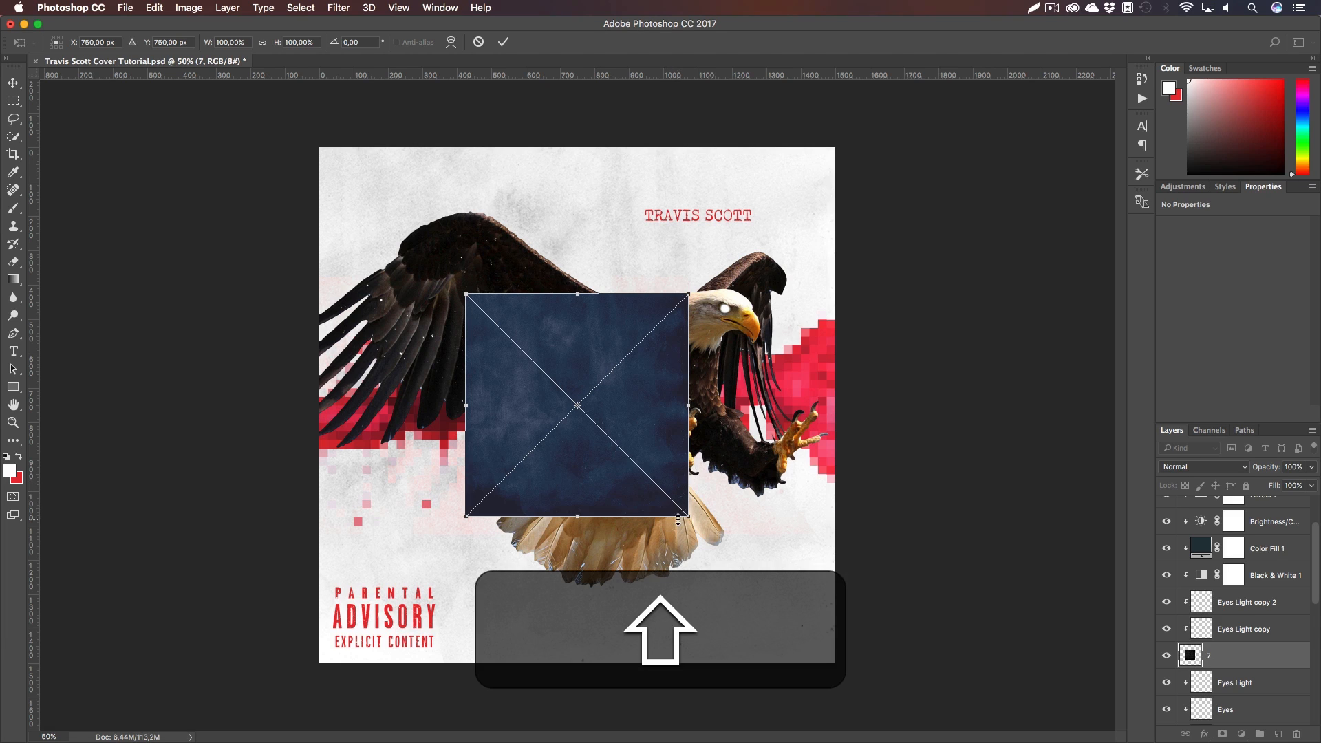
left_click_drag(687, 515, 858, 643)
key("Return")
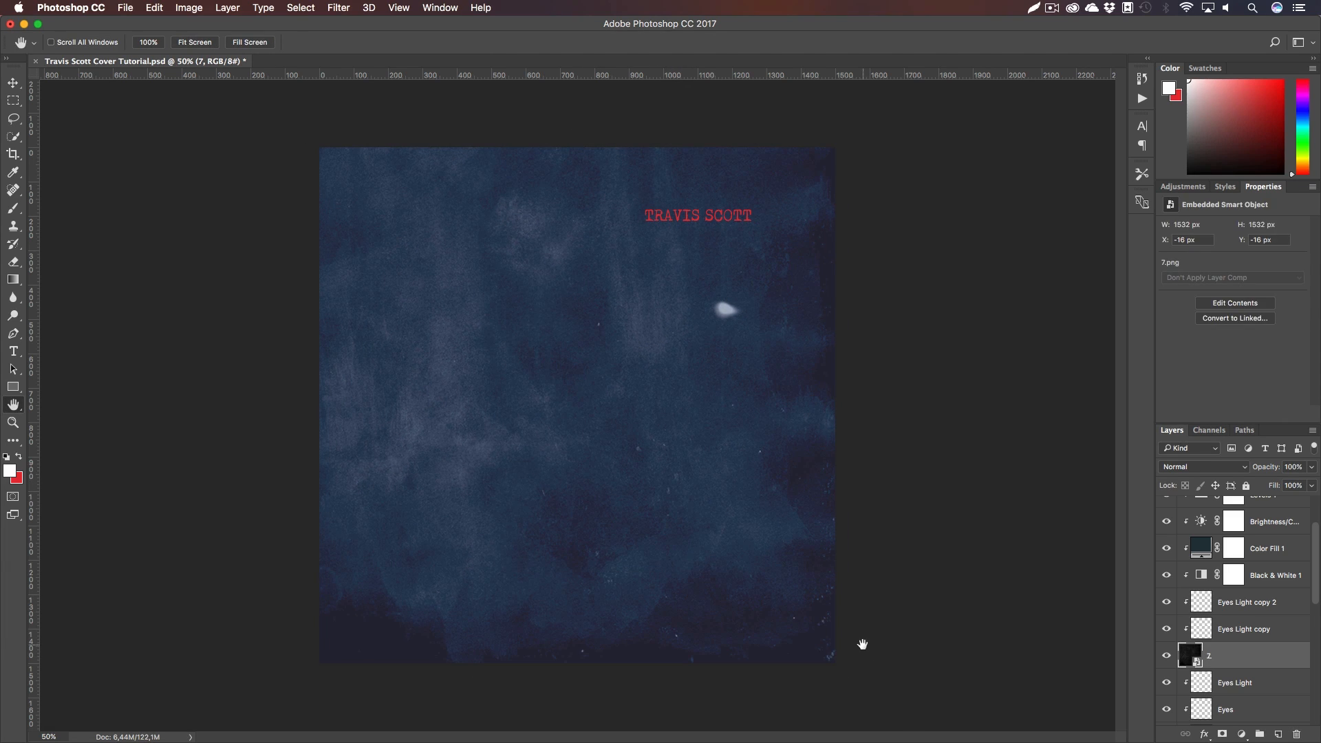
Move texture layer 7 above Eyes Light copy 2, directly beneath Black & White 1, and make it a clipping mask
mouse_move(1261, 664)
left_mouse_down()
mouse_move(1246, 509)
mouse_move(1231, 544)
mouse_move(1254, 648)
left_mouse_up()
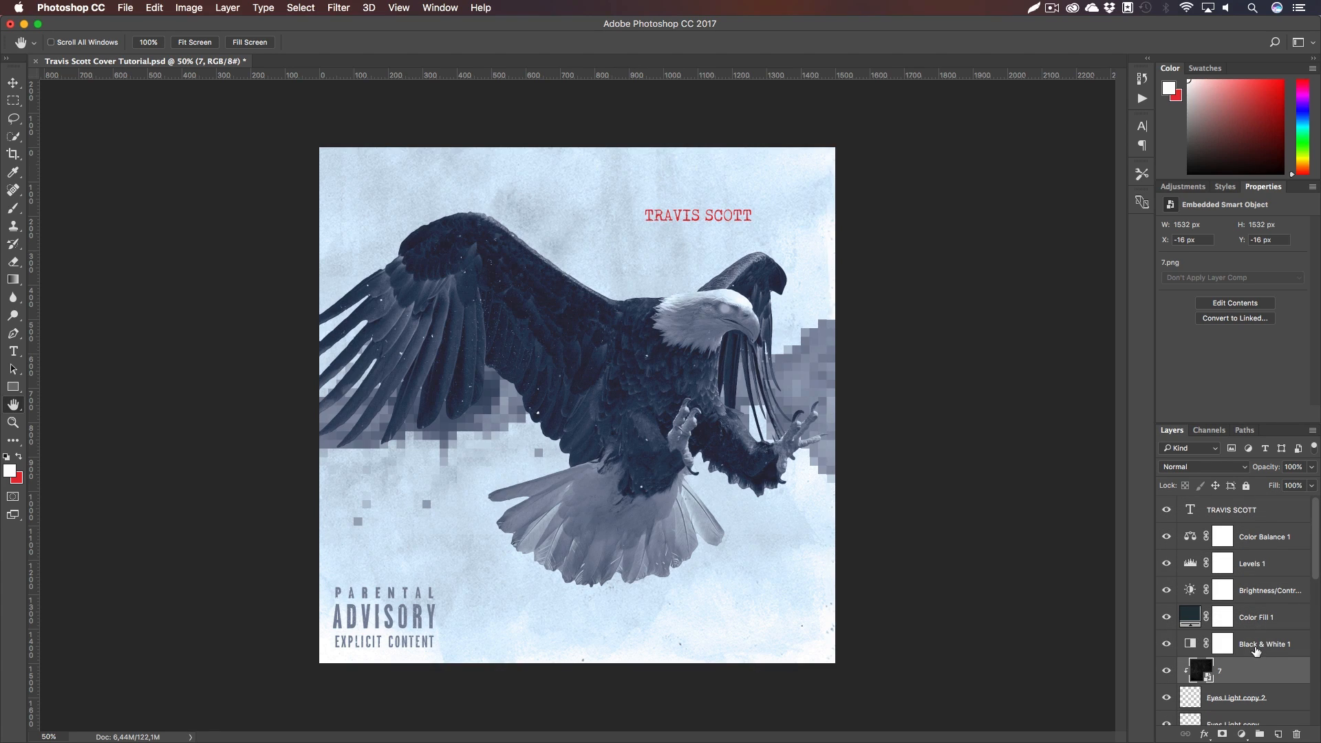
right_click(1256, 664)
left_click(892, 571)
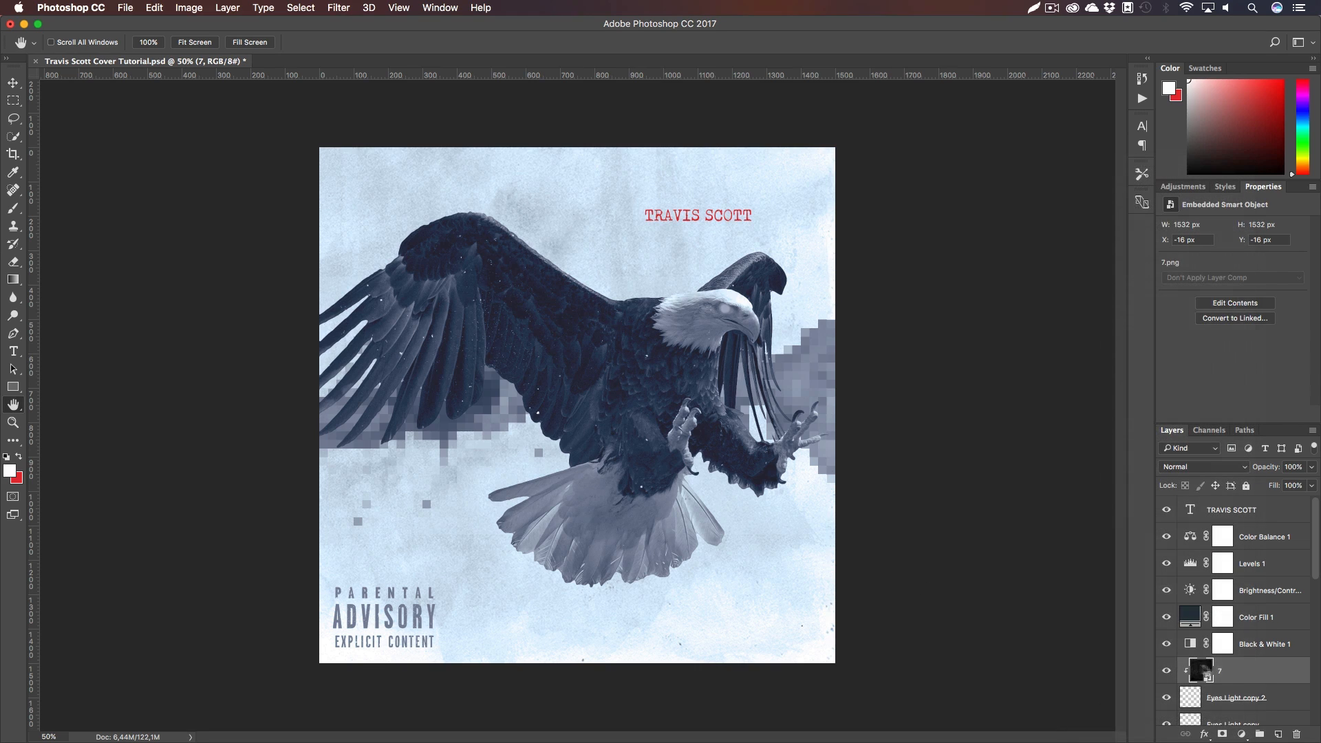
Select the adjustment layers from Black & White 1 through Color Balance 1 for clipping to the layers below
left_click(1253, 647)
left_click(1255, 536, "shift")
right_click(1266, 536)
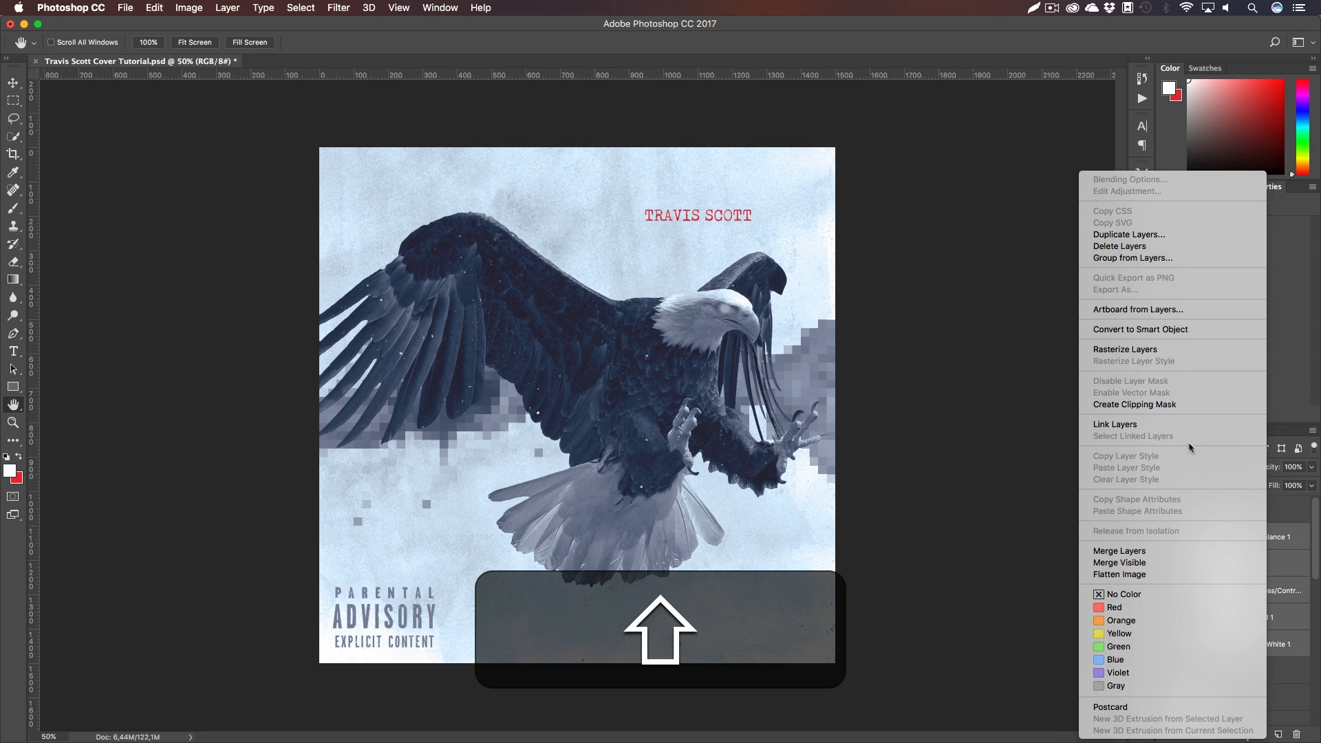
Clip the selected adjustment layers, and both the Eyes Light copy 2 and Eyes Light copy layers, to the eagle with clipping masks
left_click(1174, 405)
left_click(1242, 674)
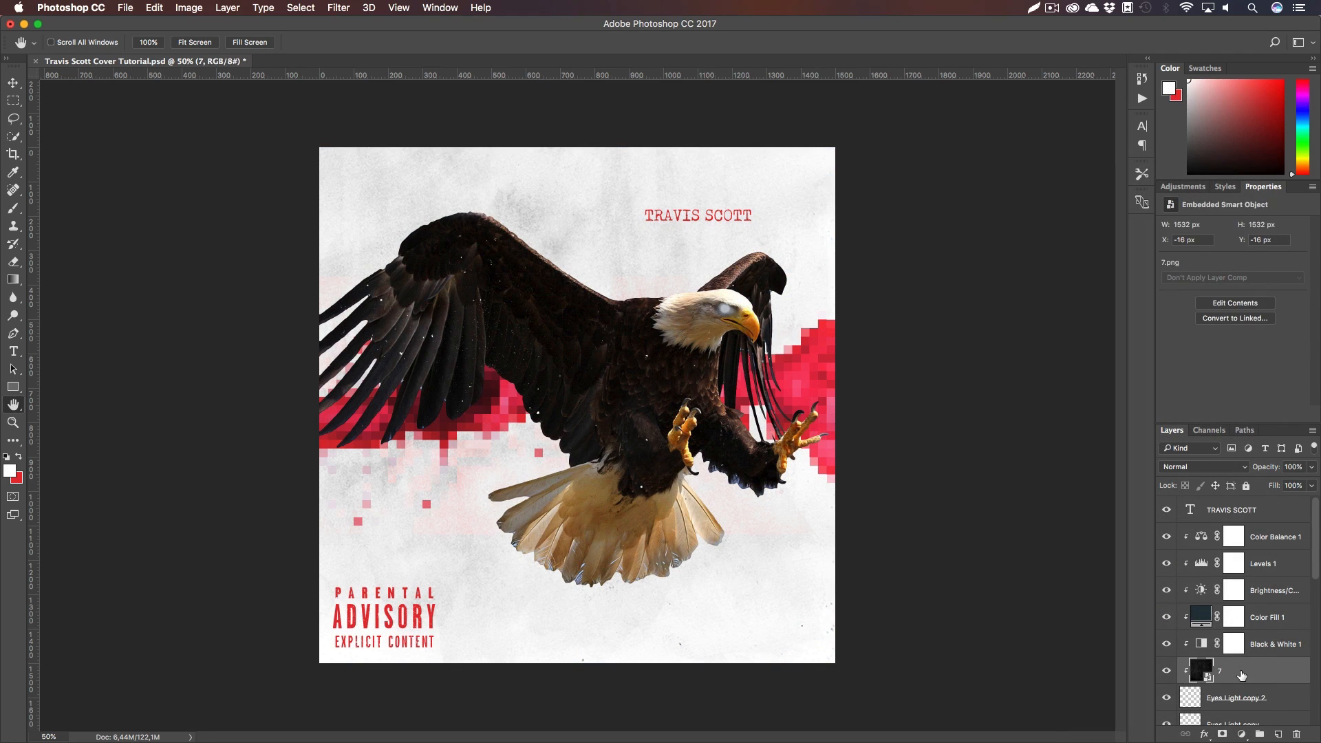
scroll(1257, 647, "down", 2)
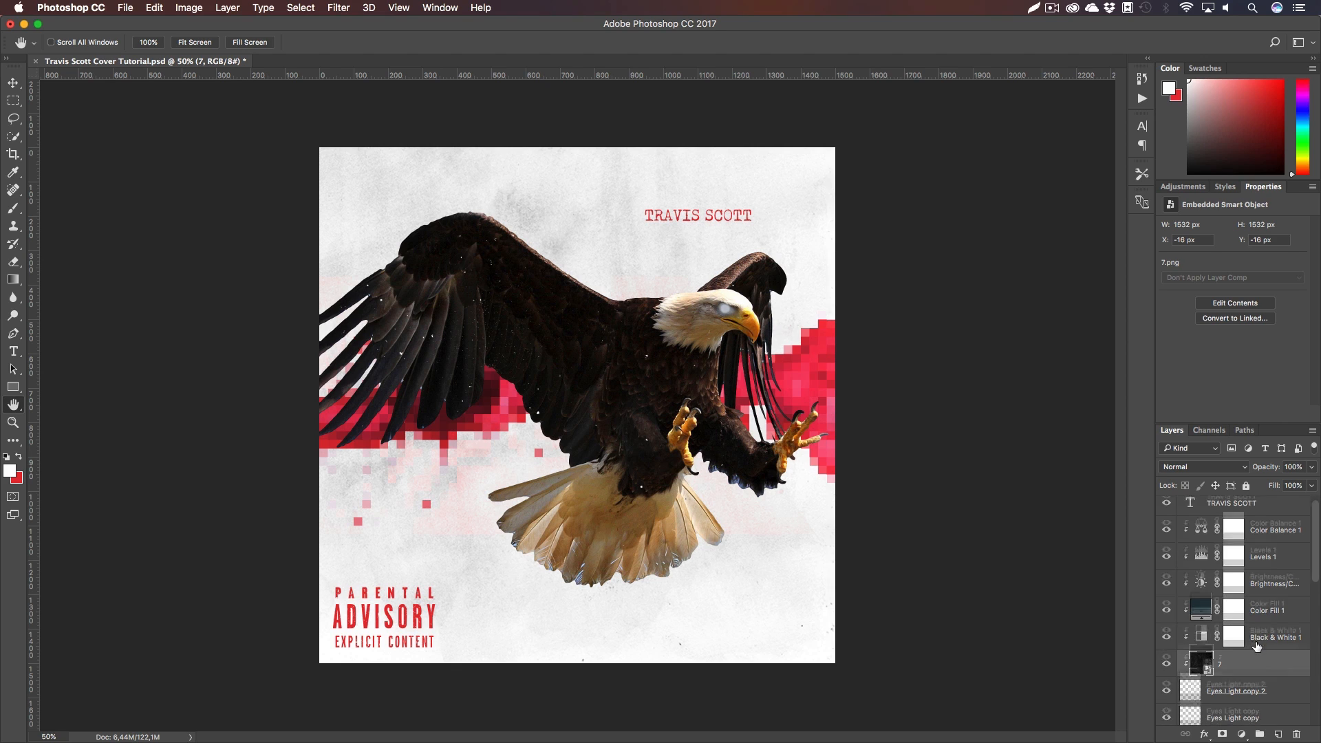
left_click(1247, 653)
scroll(1247, 653, "down", 2)
left_click(1245, 641, "shift")
right_click(1245, 641)
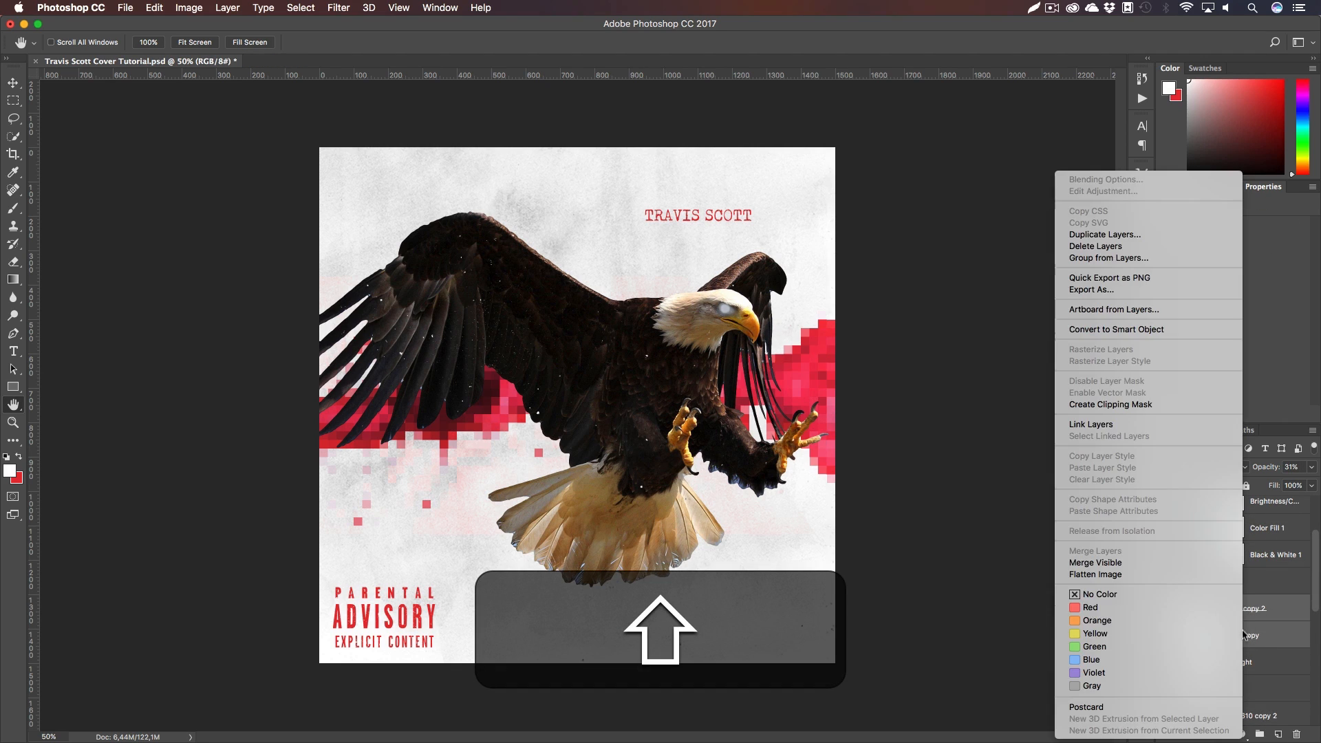
left_click(1167, 404)
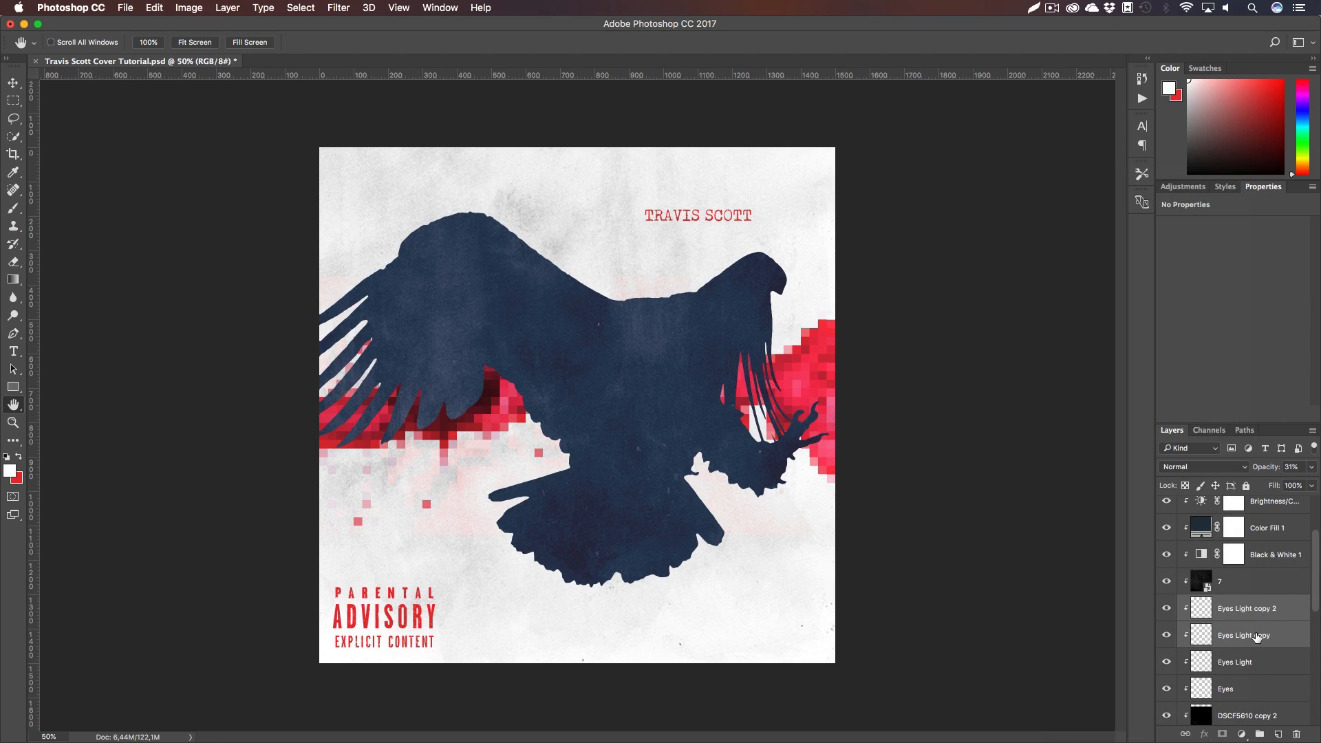
Try several blend modes on texture layer 7, including Overlay, Linear Light and Subtract
scroll(1257, 636, "up", 3)
left_click(1242, 666)
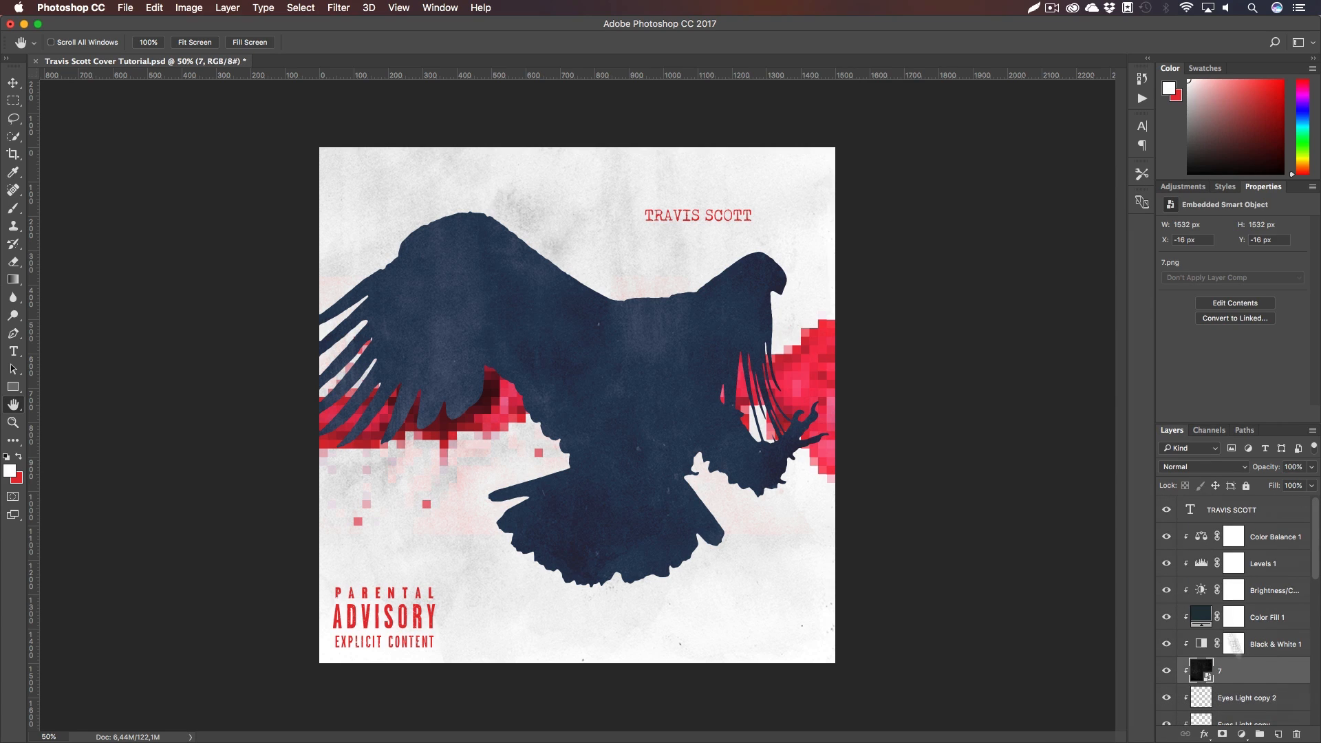
left_click(1186, 475)
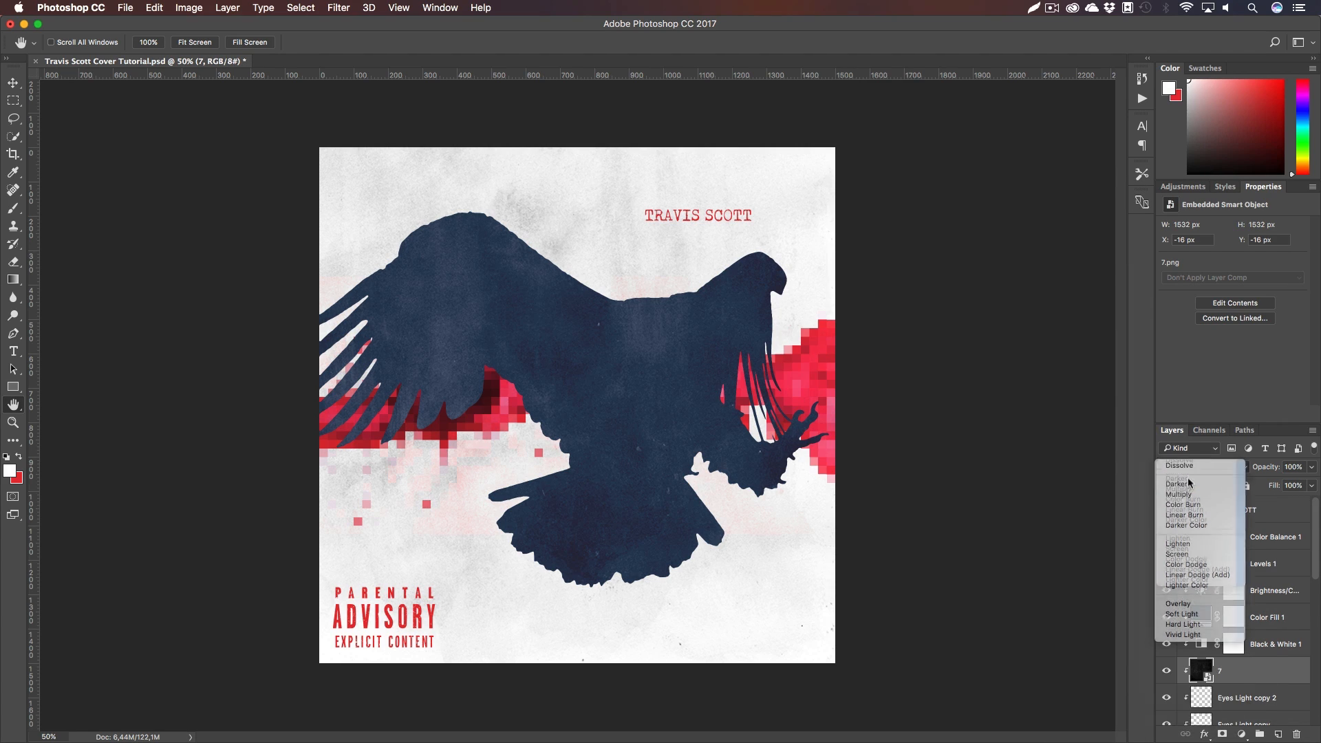
left_click(1186, 496)
left_click(1190, 469)
left_click(1182, 585)
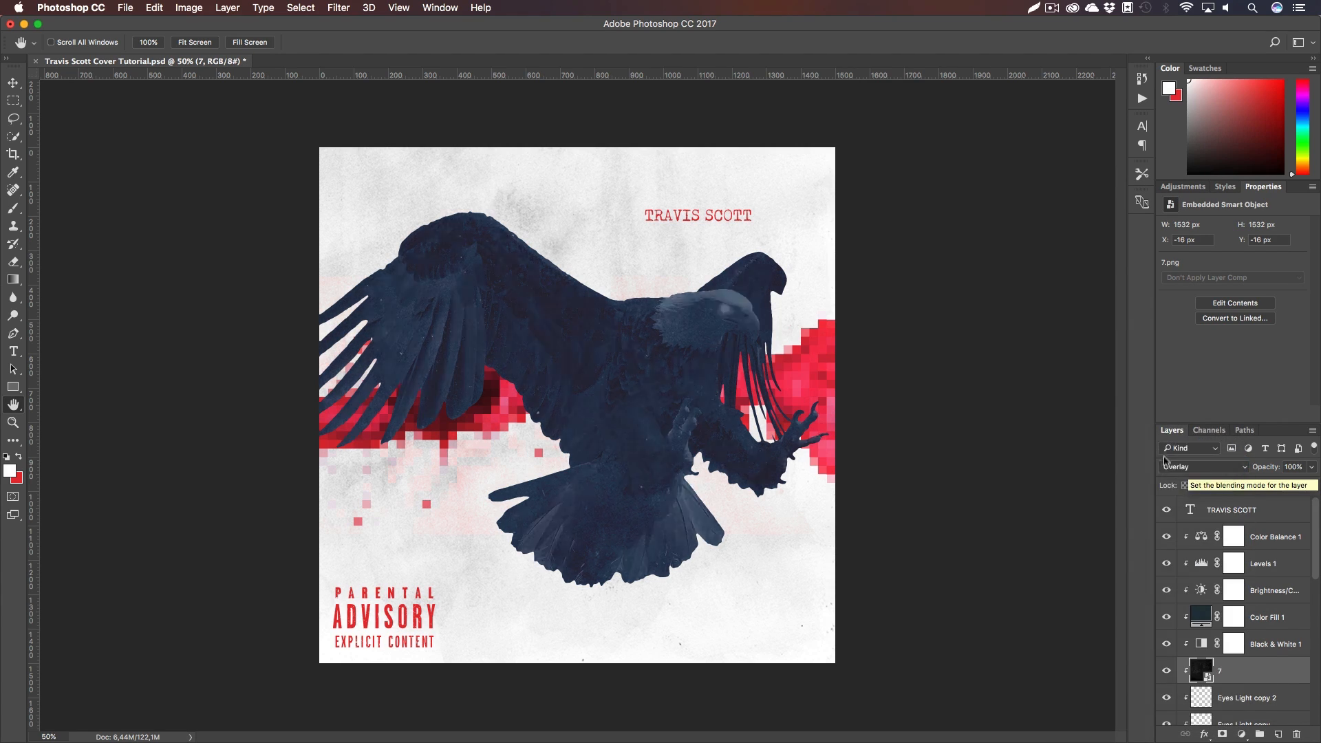
left_click(1183, 450)
left_click(1173, 448)
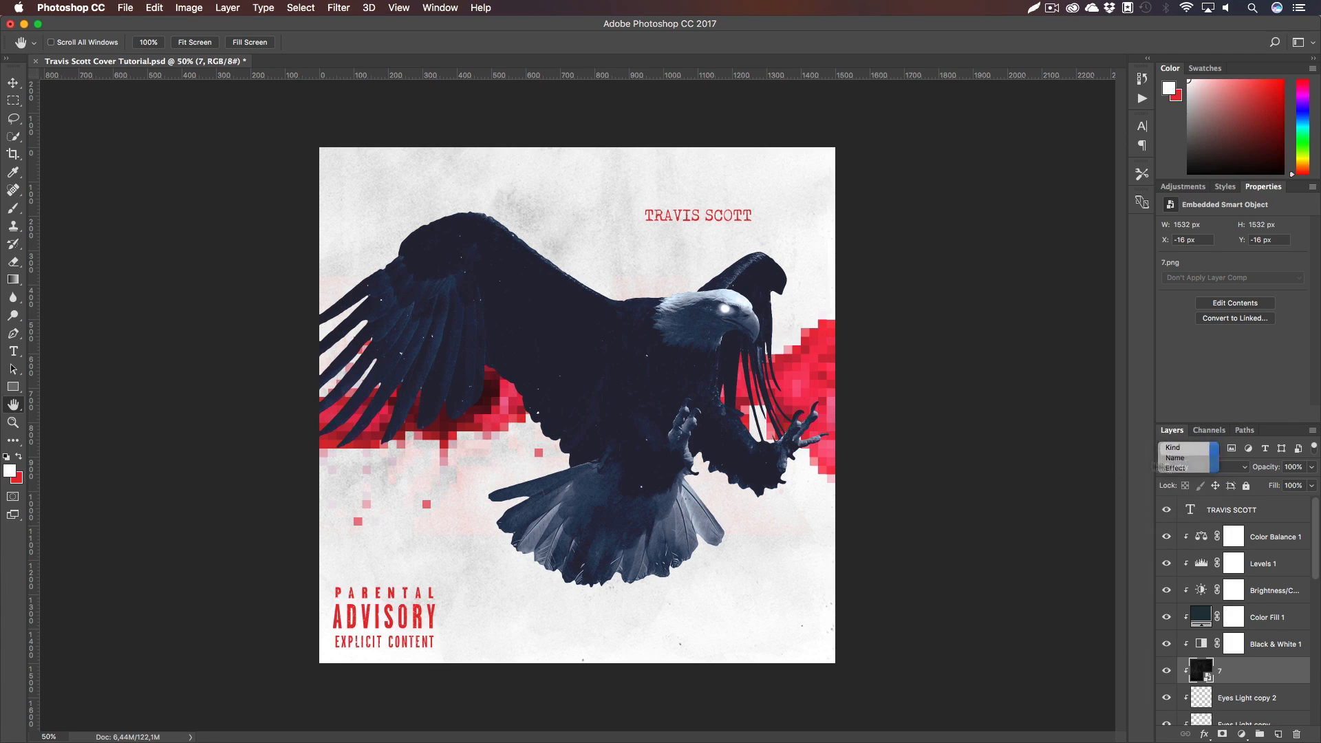
left_click(1184, 466)
left_click(1194, 513)
left_click(1190, 466)
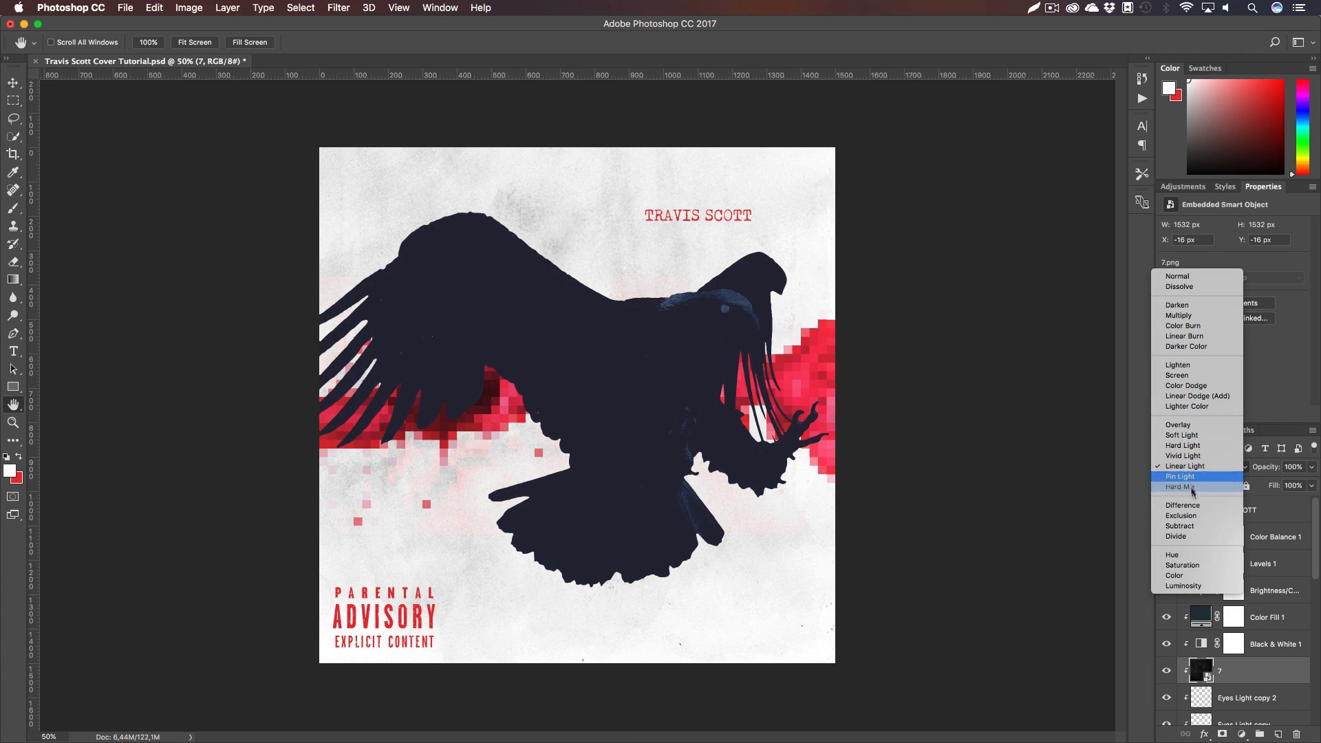
left_click(1180, 526)
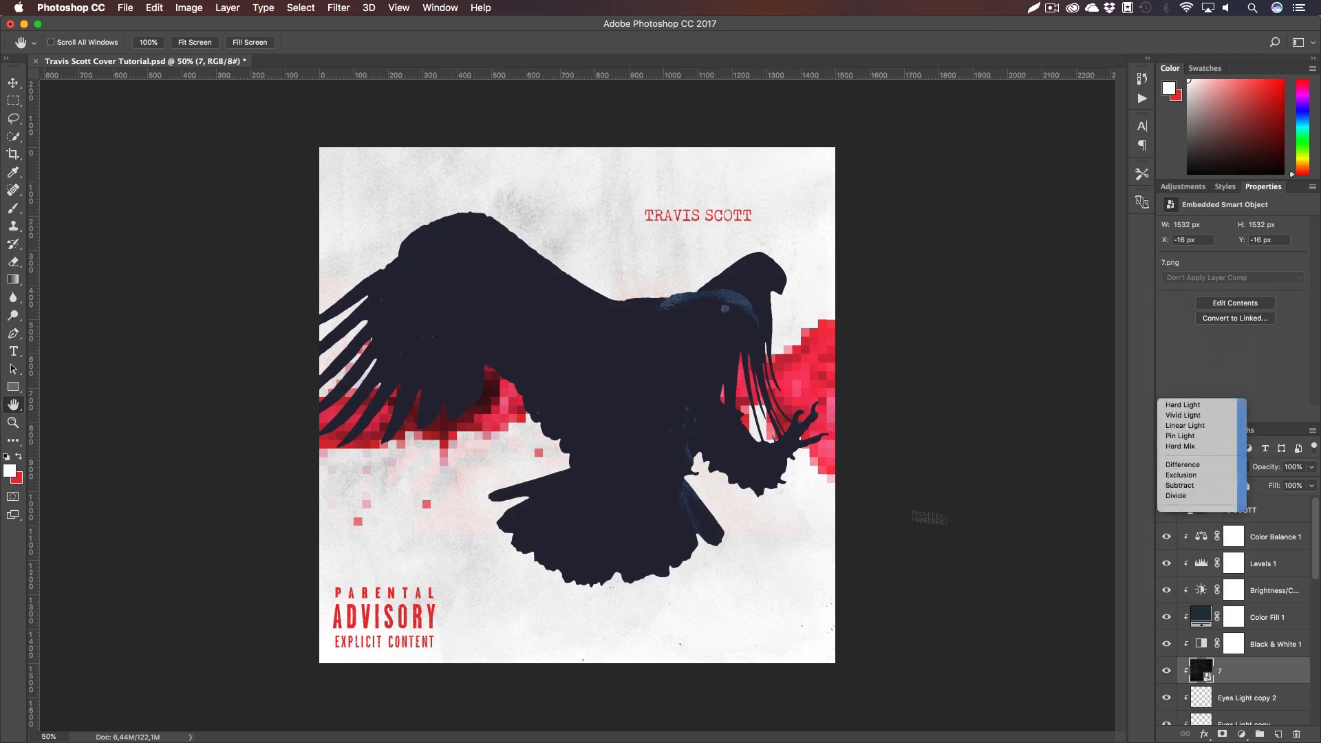
Compare the artwork with and without texture layer 7, lower its opacity to 36% and set its blend mode to Soft Light
left_click(1166, 677)
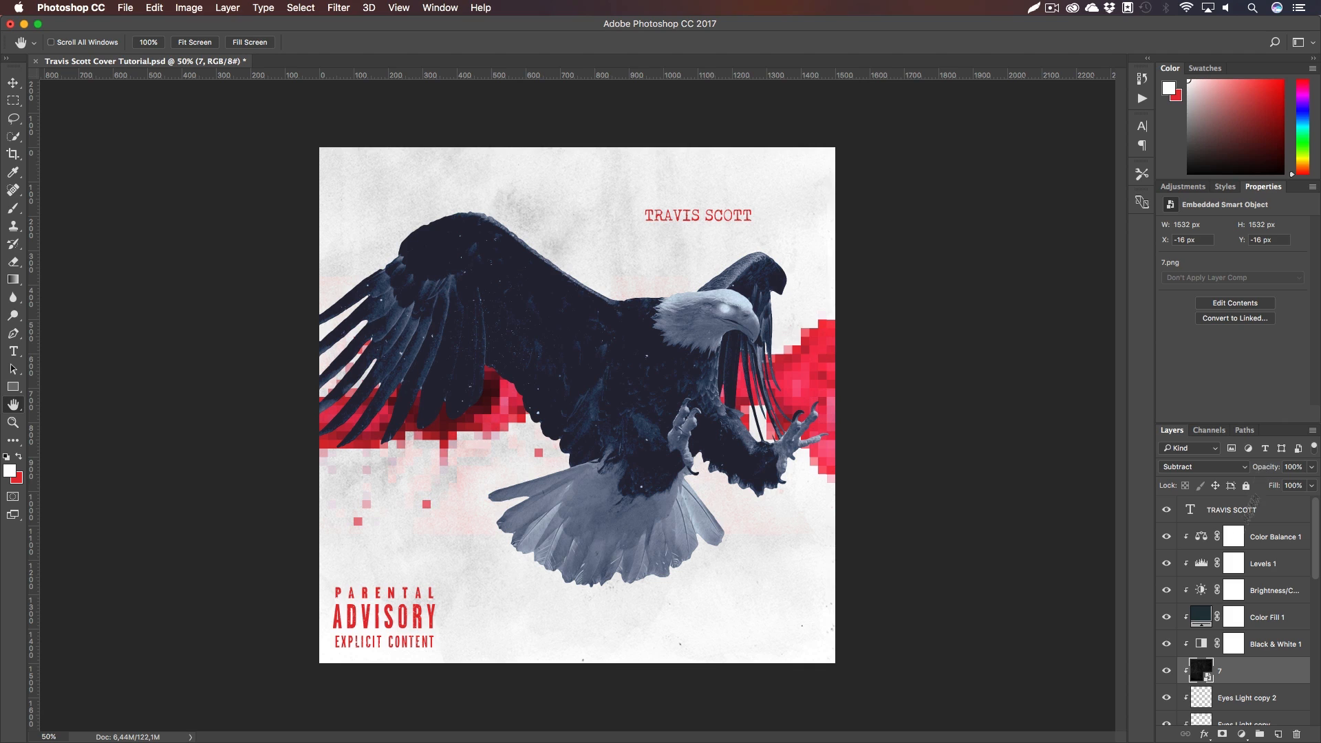
left_click(1165, 671)
left_click(1165, 672)
left_click_drag(1265, 467, 1147, 477)
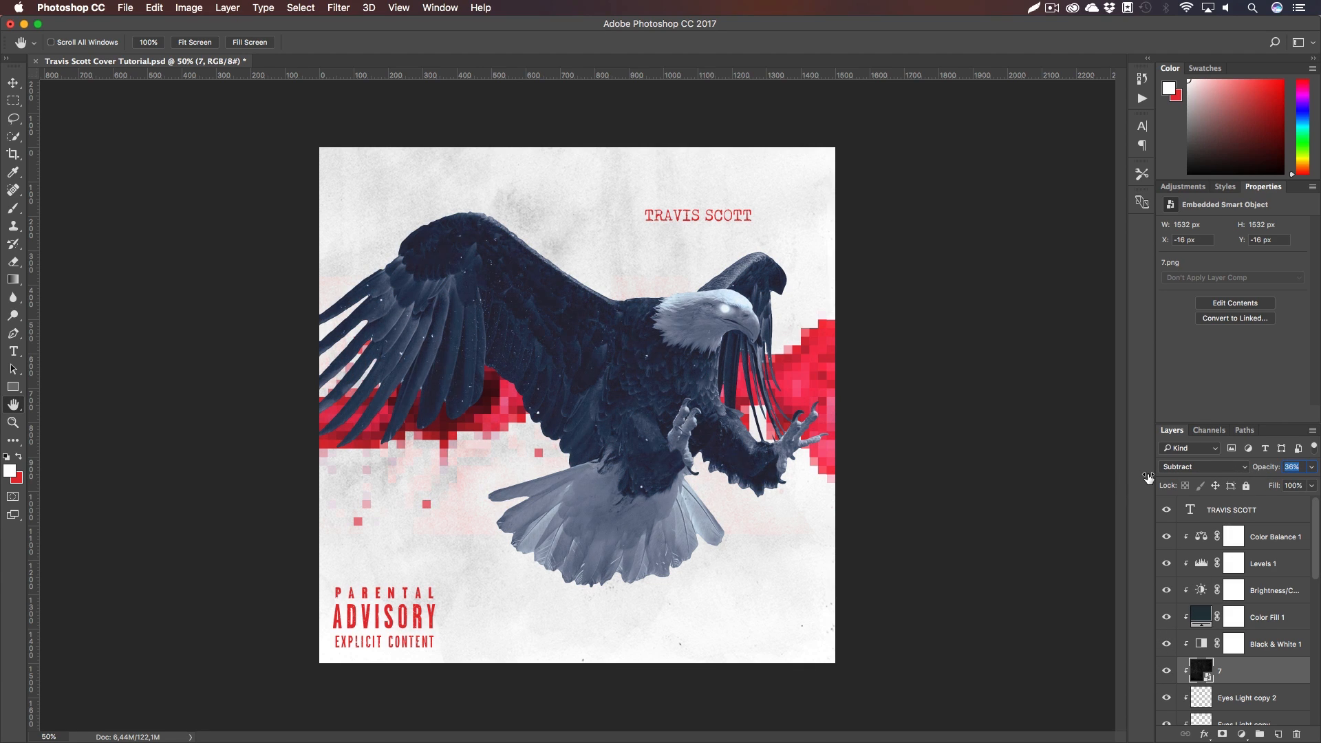
left_click(1197, 467)
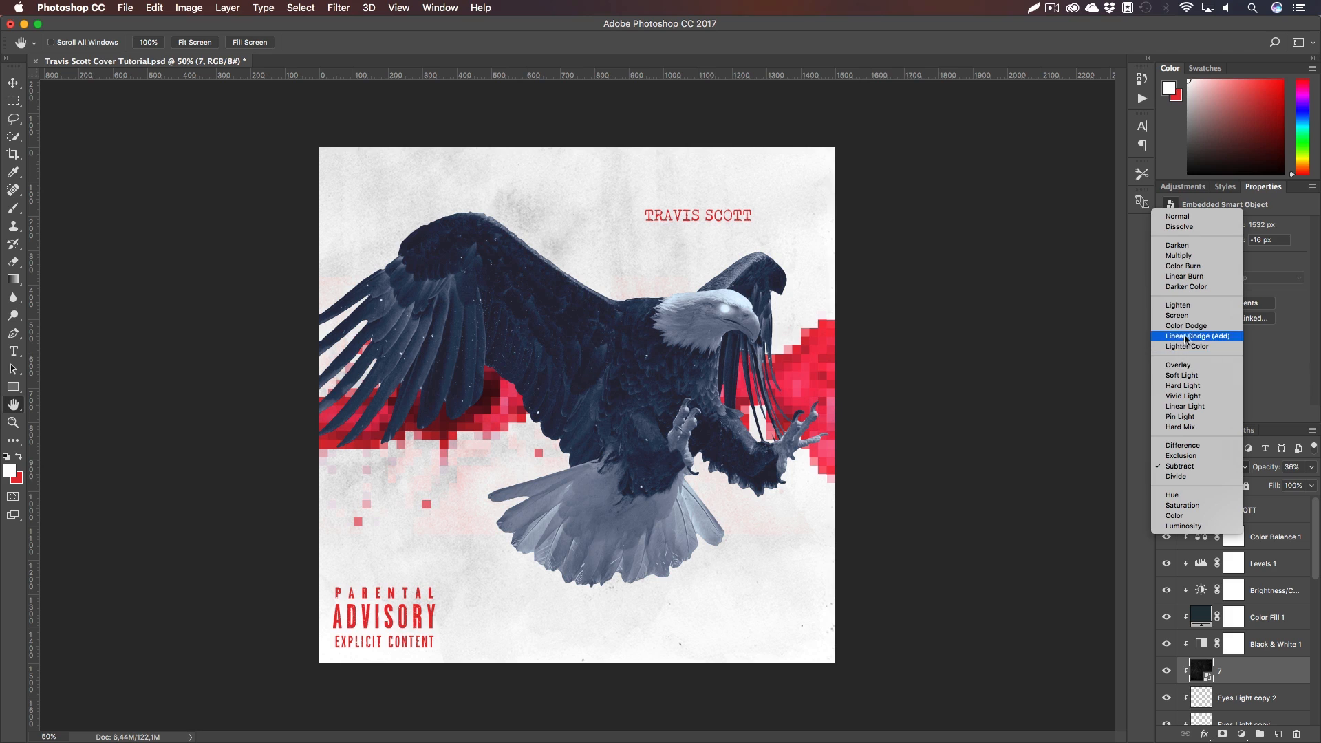
left_click(1186, 375)
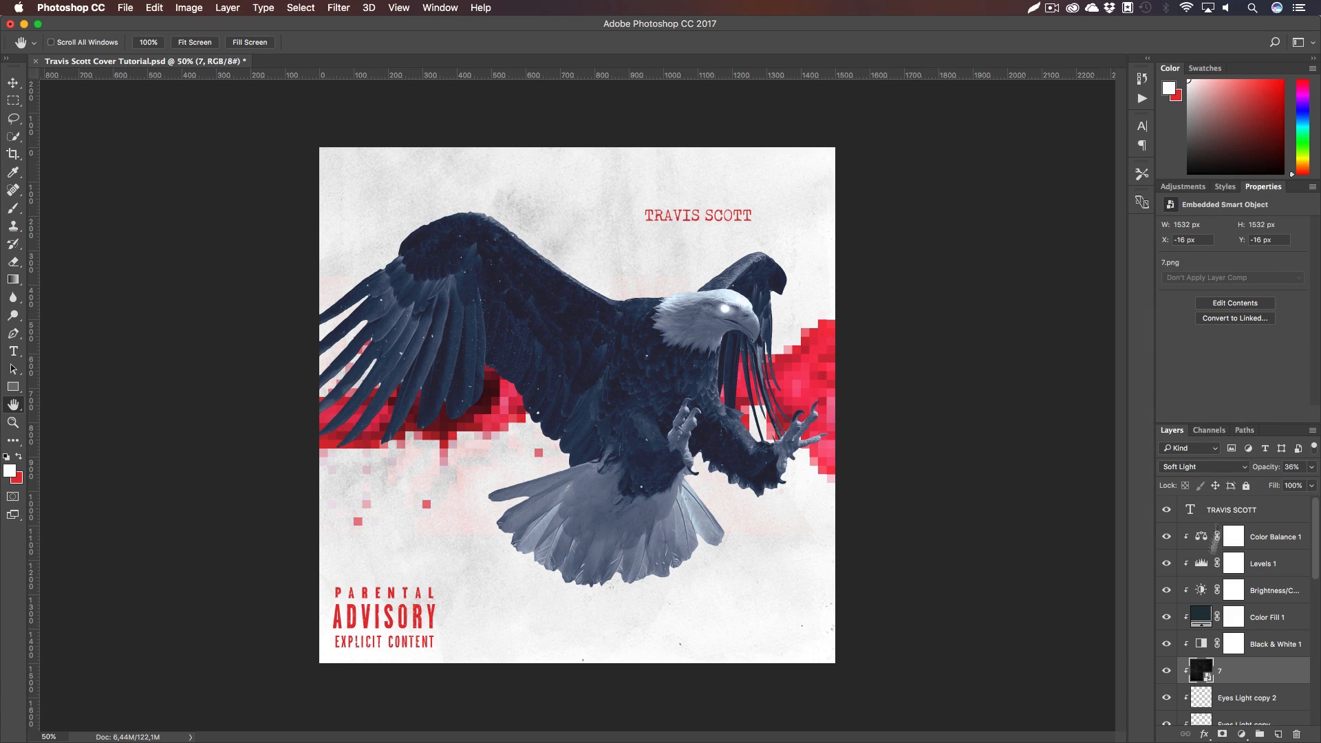
Compare the Soft Light texture hidden and shown, and set layer 7's opacity to 46%
left_click(1166, 671)
left_click(1166, 671)
mouse_move(1271, 474)
left_mouse_down()
mouse_move(1292, 469)
mouse_move(1269, 470)
left_mouse_up()
Examine the eagle's feather texture up close and check the whole cover again
key("super+1")
key("super+h")
left_click_drag(596, 365, 593, 420)
key("h")
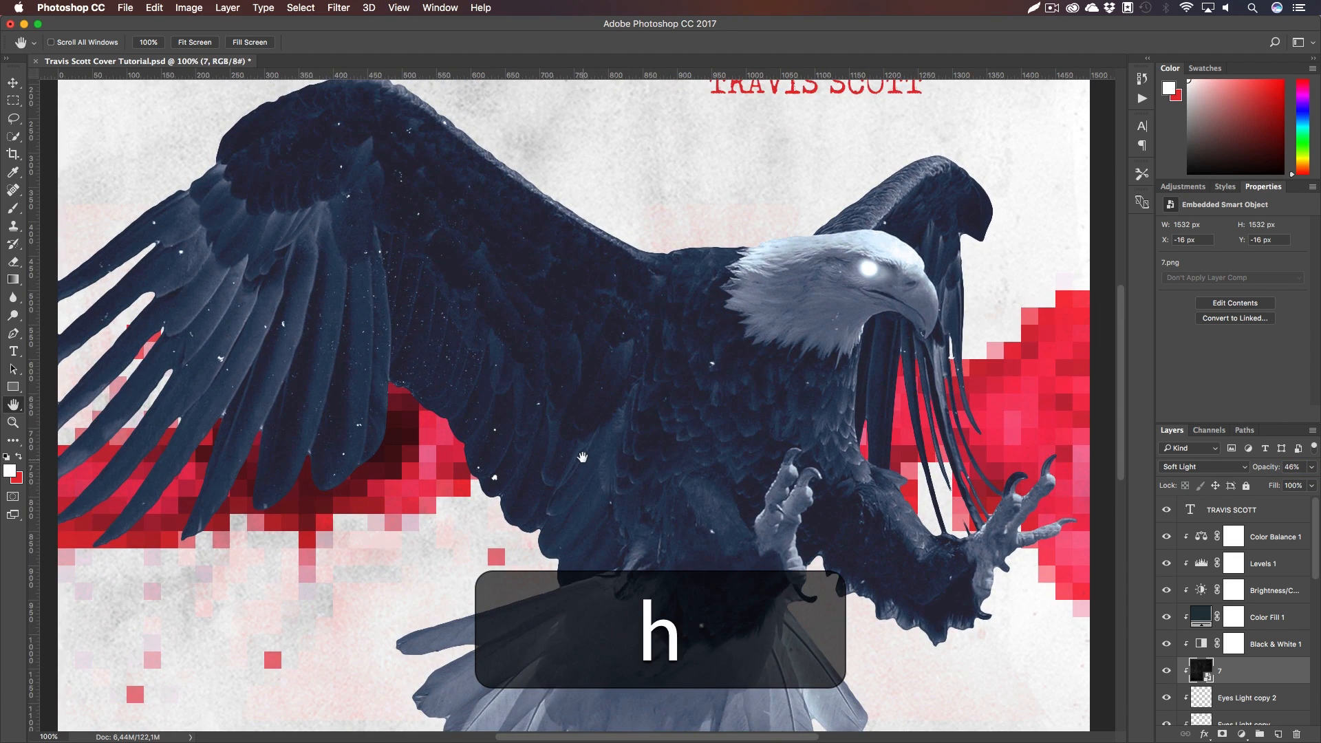
scroll(582, 458, "down", 3)
left_click_drag(571, 468, 614, 447)
key("z")
left_click_drag(677, 476, 582, 498)
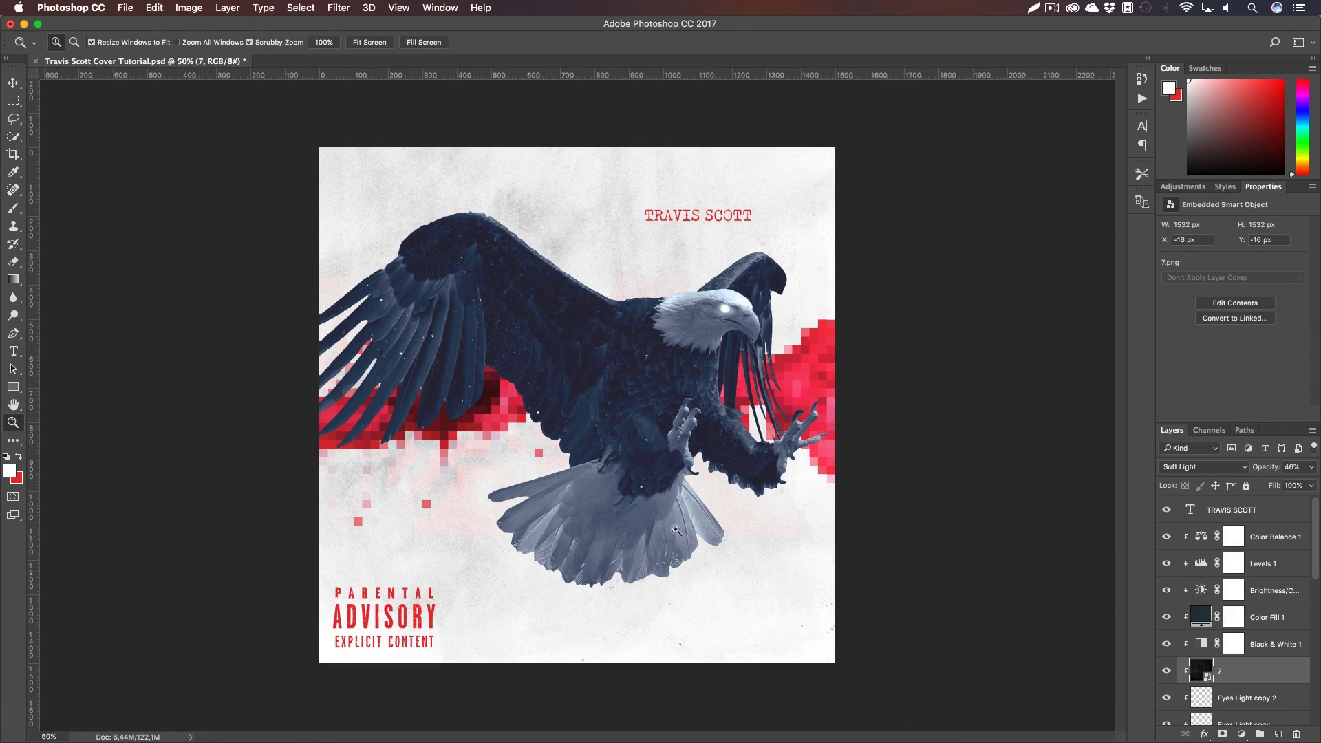
key("h")
Find the layer of the pixelated red stroke by toggling its visibility, and select the Brush Stroke copy layer
scroll(1240, 626, "down", 8)
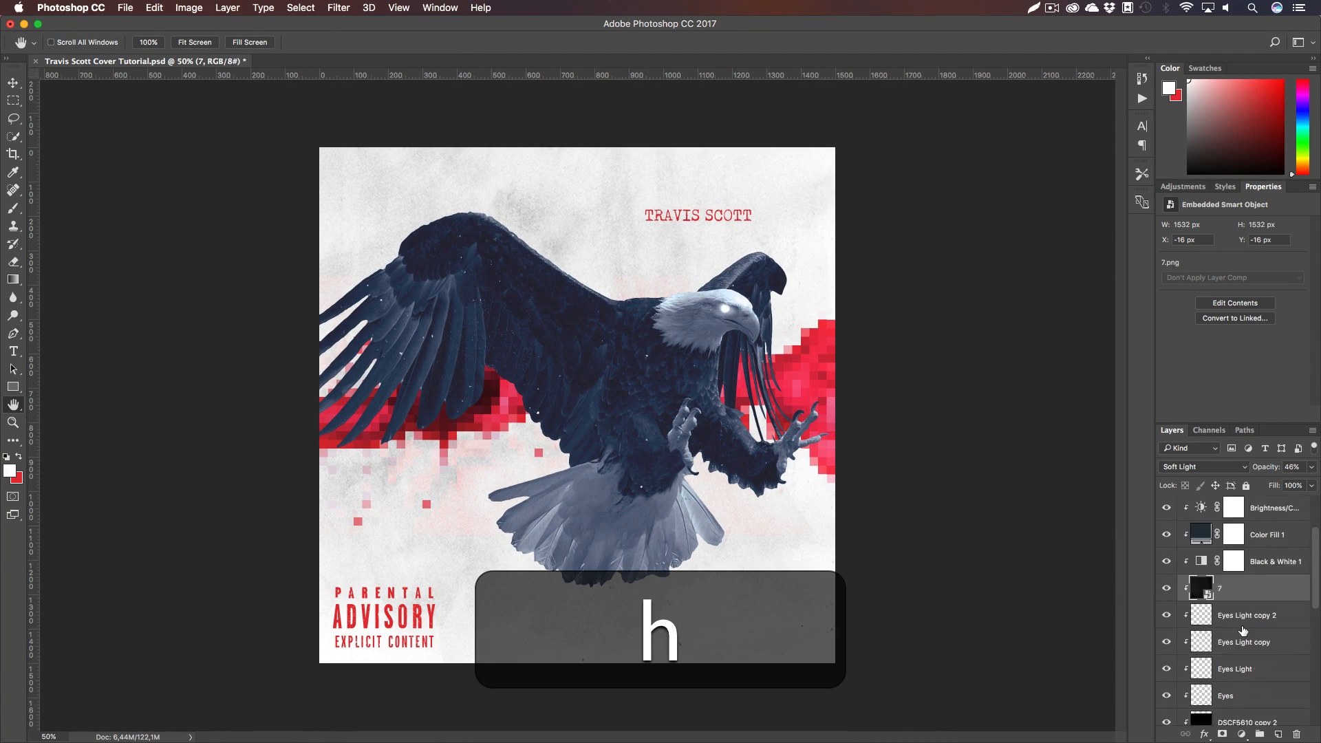
left_click(1166, 570)
left_click(1166, 570)
left_click(1231, 568)
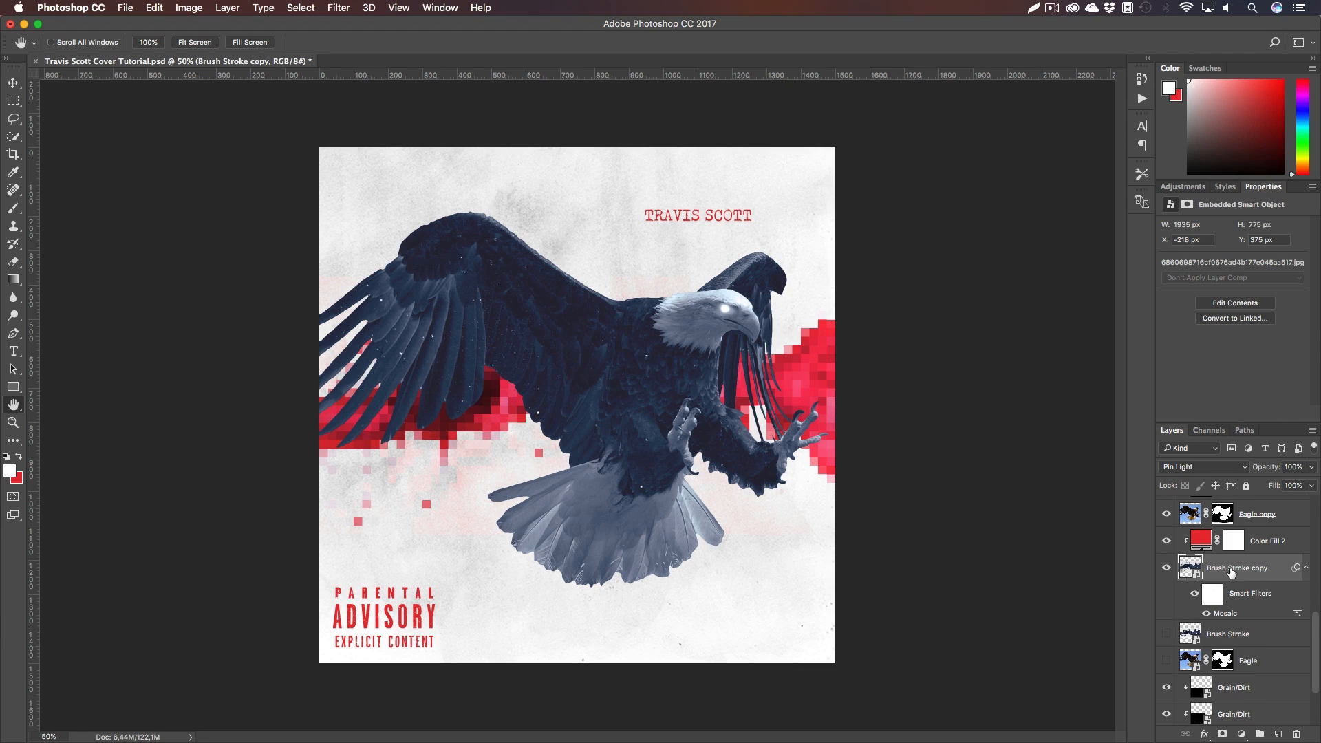
scroll(1235, 606, "up", 3)
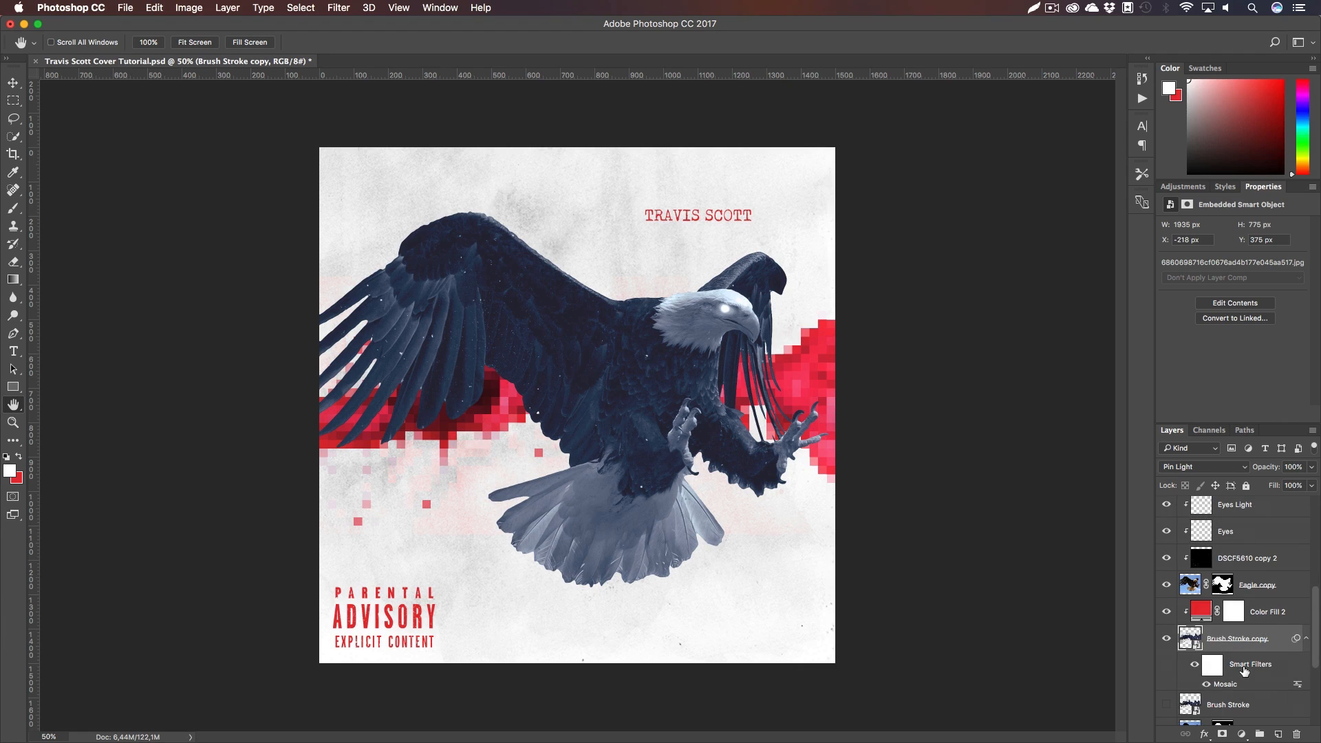
Try a Black & White adjustment layer above Brush Stroke copy and undo it
left_click(1243, 736)
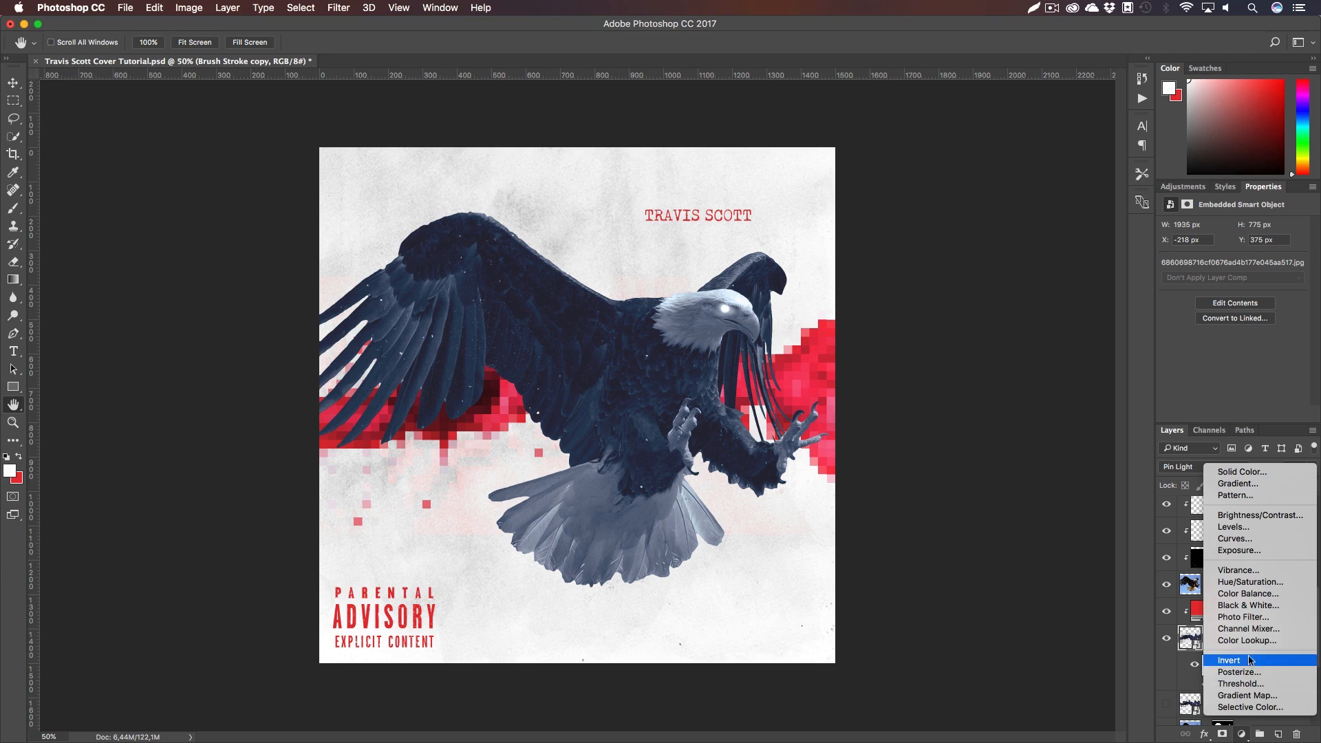
left_click(1256, 611)
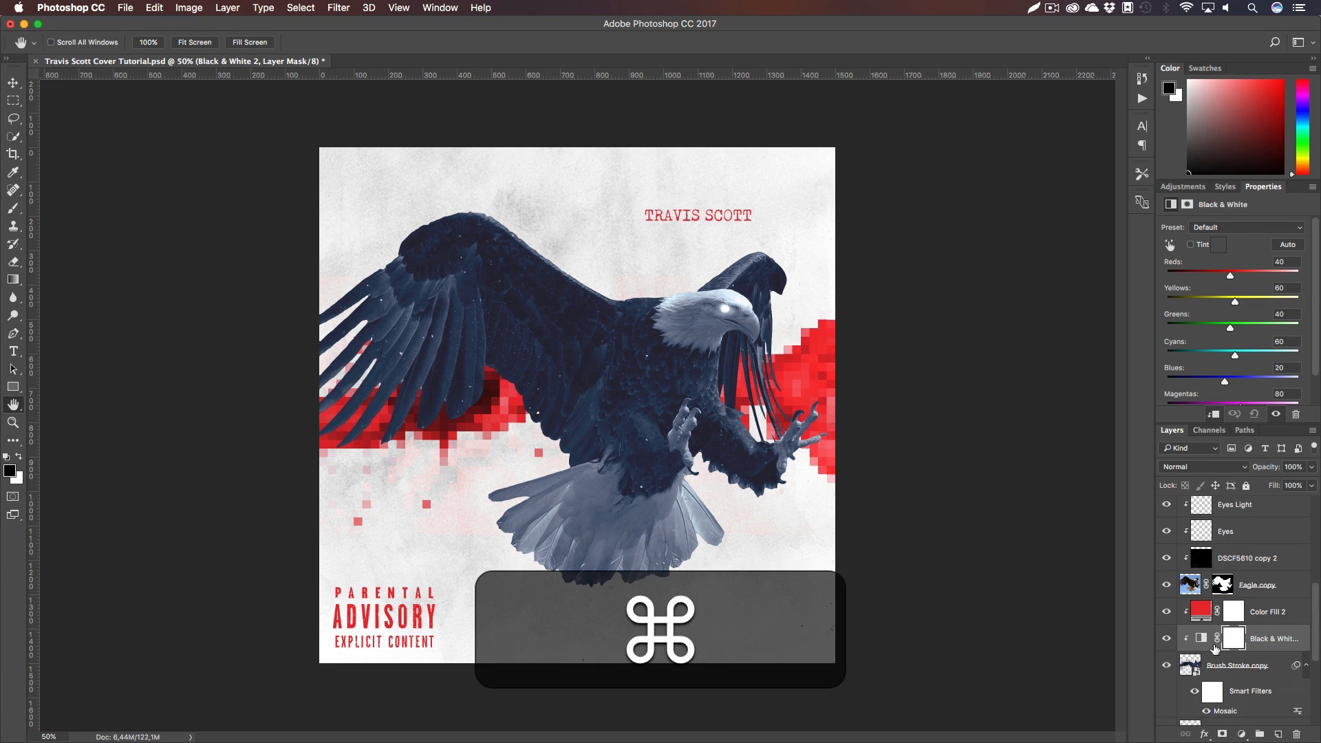
key("super+z")
Add a layer mask to Brush Stroke copy, try painting on it with the Brush tool, and undo the stroke
left_click(1222, 734)
key("b")
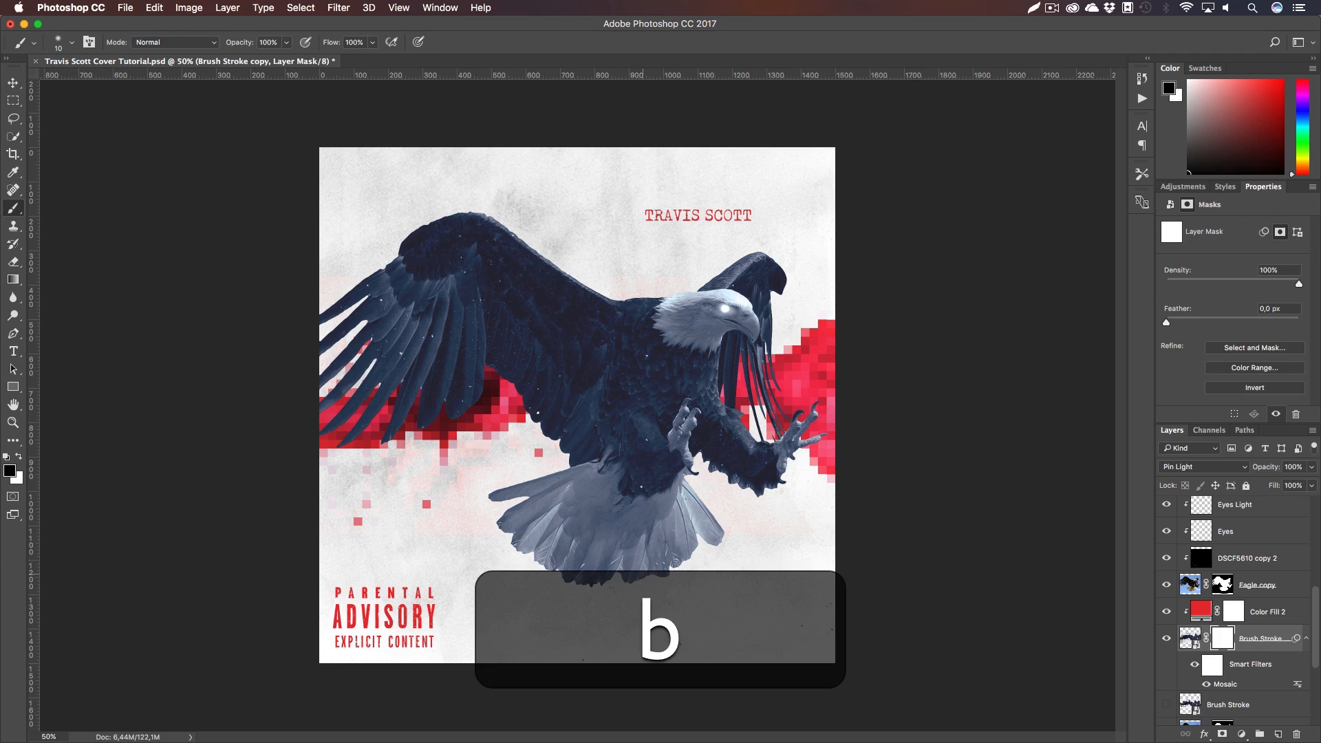
key("super+z")
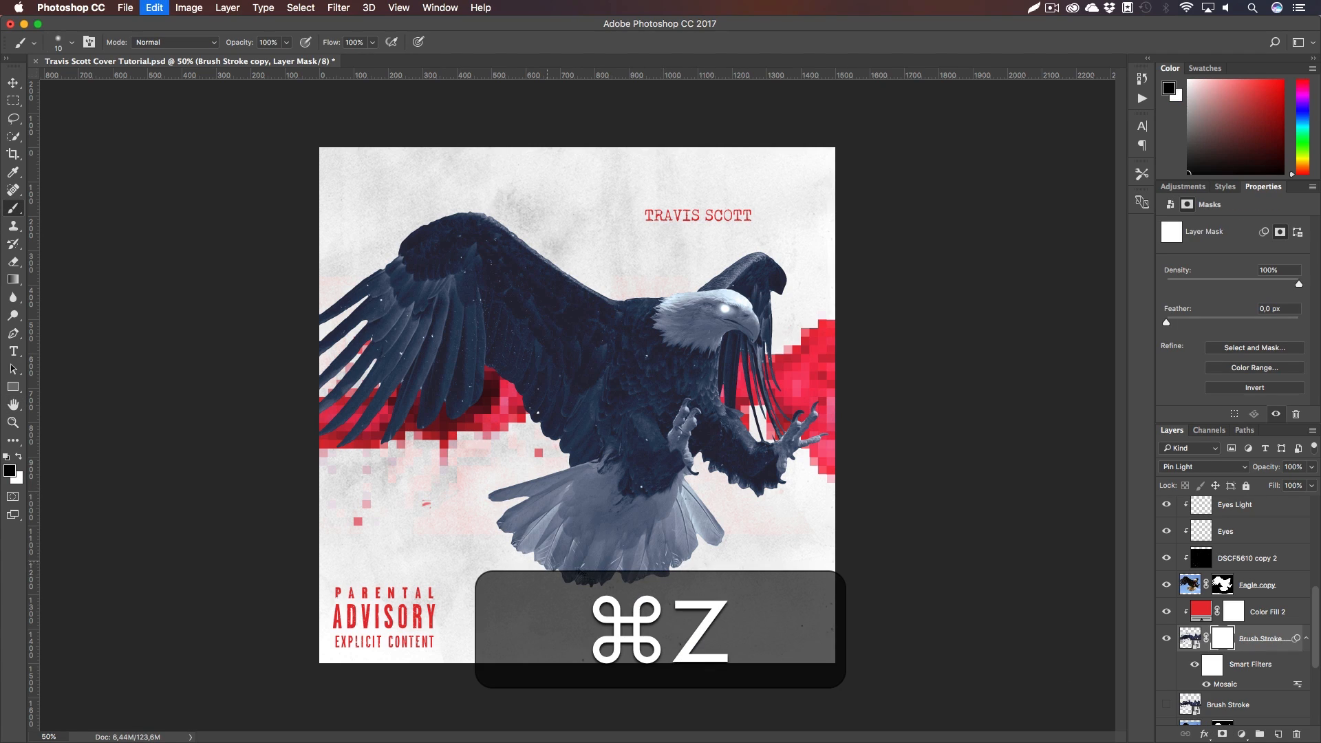
Clear the smart filters from the Brush Stroke copy layer and delete its layer mask
right_click(1255, 664)
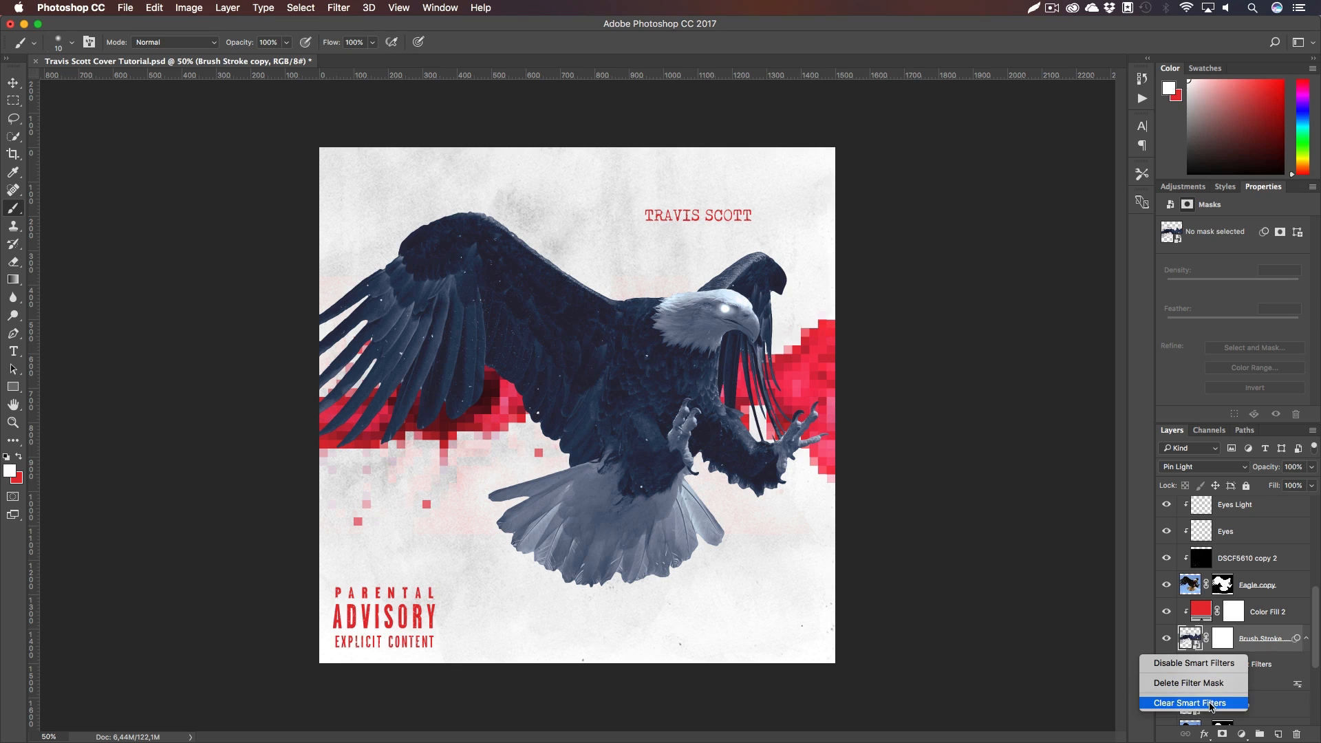
left_click(1190, 702)
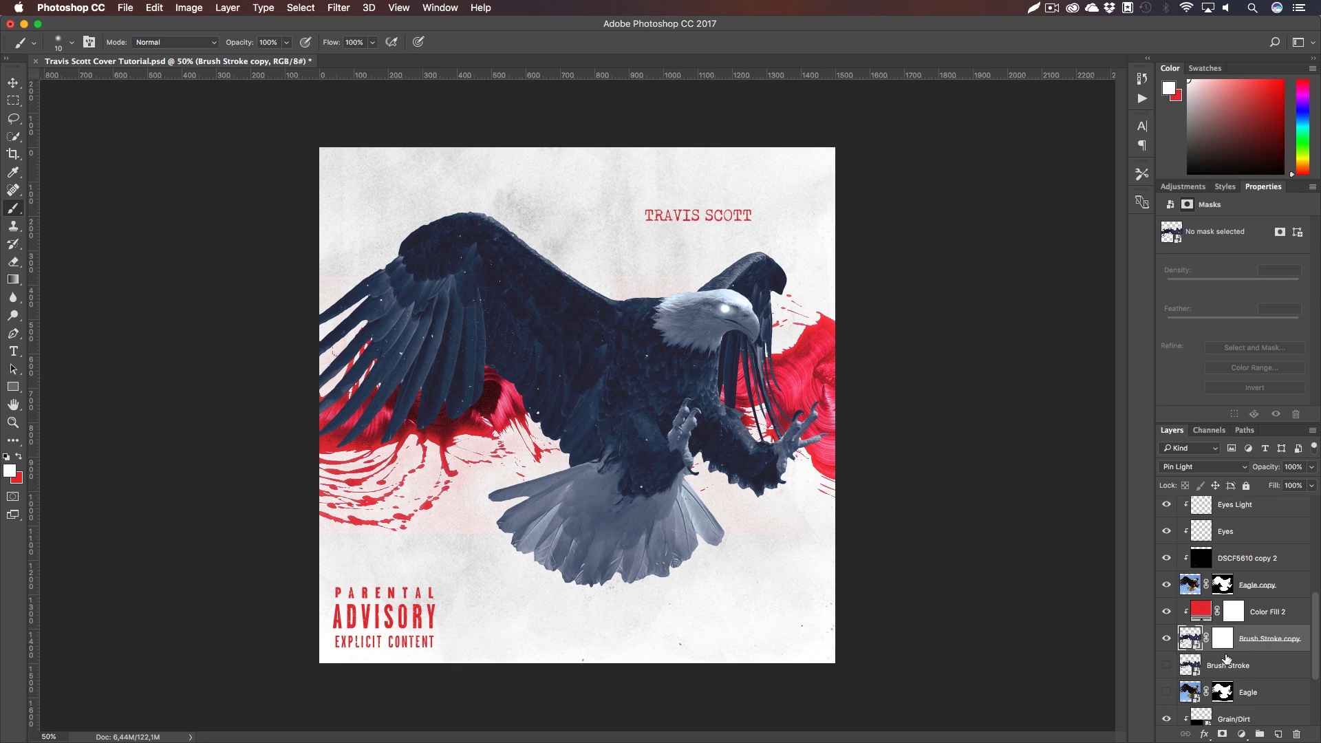
left_click(1222, 639)
key("super+plus")
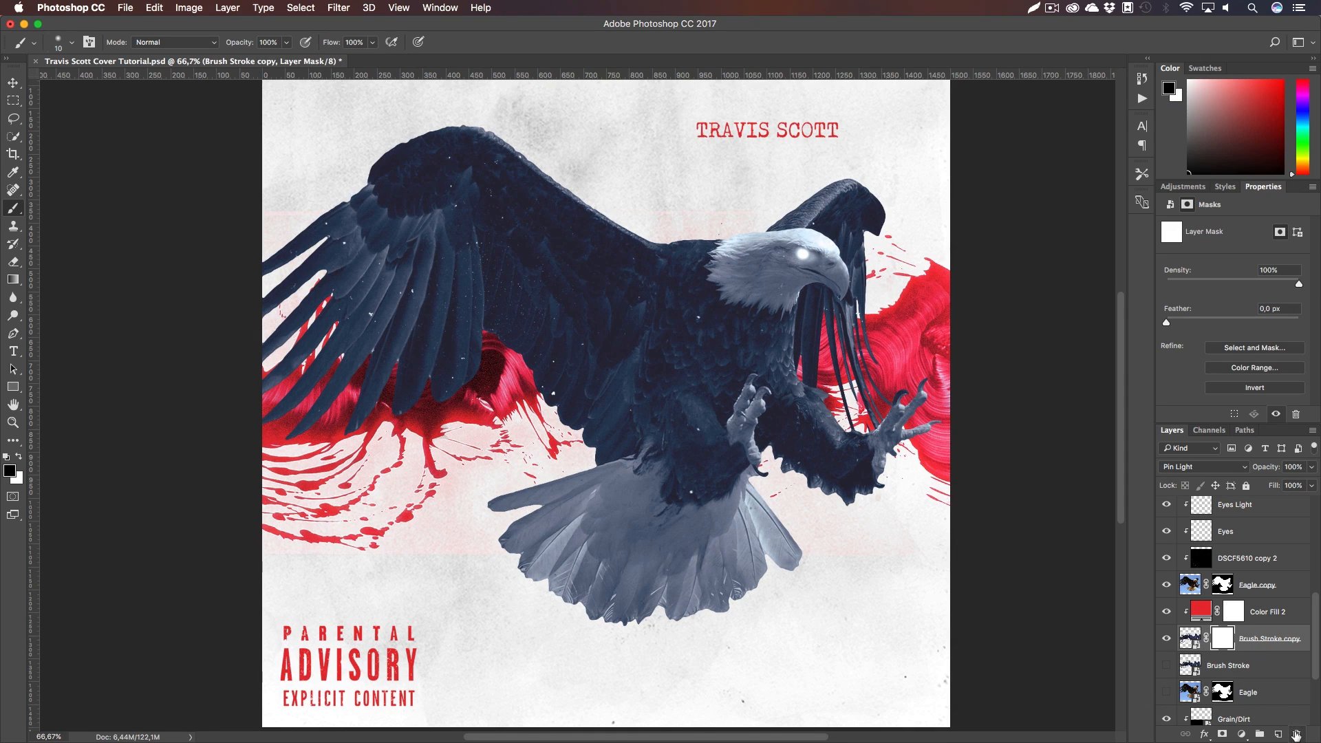
left_click_drag(1296, 734, 1296, 734)
Rasterize the Brush Stroke copy layer and erase the faint pink tint below the stroke and around the eagle's tail with a 105 px eraser
right_click(1202, 654)
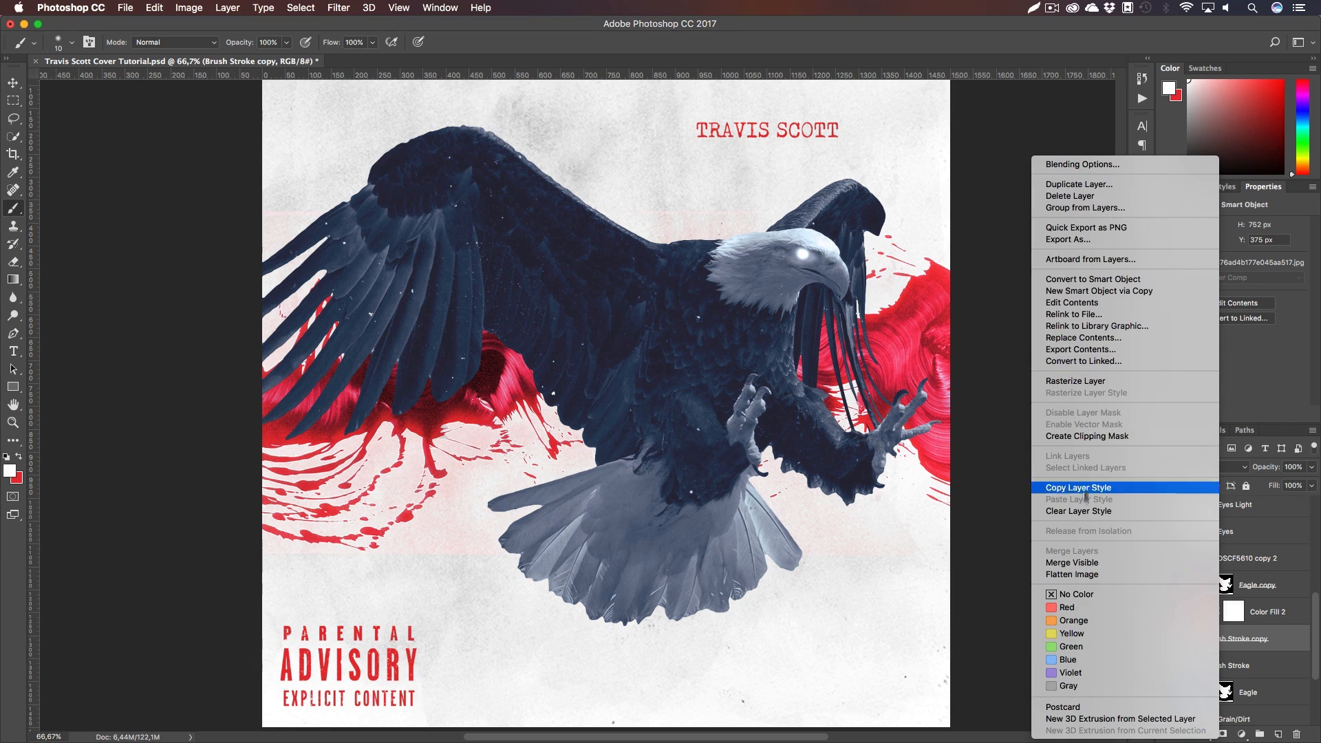
left_click(1075, 380)
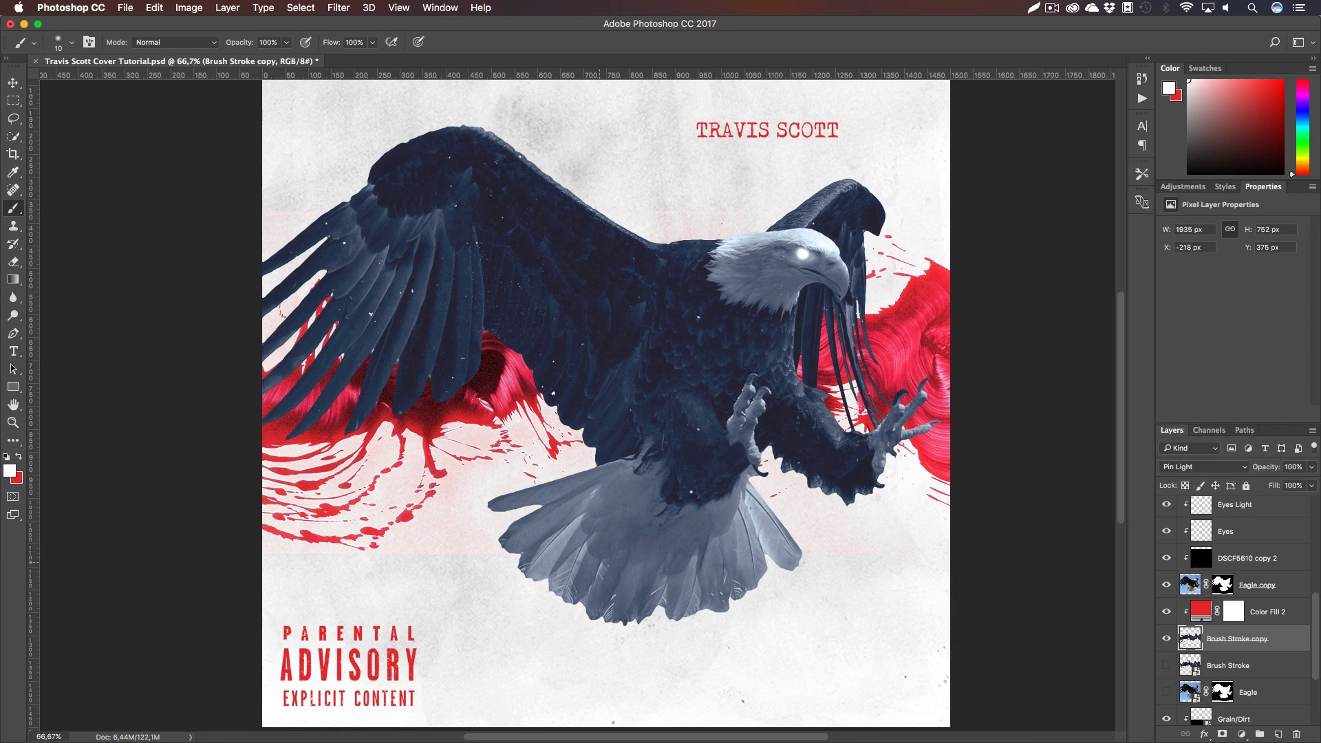
key("e")
right_click(485, 540)
left_click_drag(596, 565, 599, 565)
mouse_move(481, 512)
left_mouse_down()
mouse_move(446, 566)
mouse_move(417, 554)
mouse_move(343, 578)
mouse_move(247, 558)
mouse_move(392, 572)
mouse_move(468, 490)
mouse_move(480, 483)
mouse_move(493, 502)
mouse_move(564, 488)
mouse_move(583, 470)
mouse_move(870, 538)
mouse_move(801, 546)
mouse_move(801, 514)
mouse_move(890, 506)
mouse_move(817, 499)
left_mouse_up()
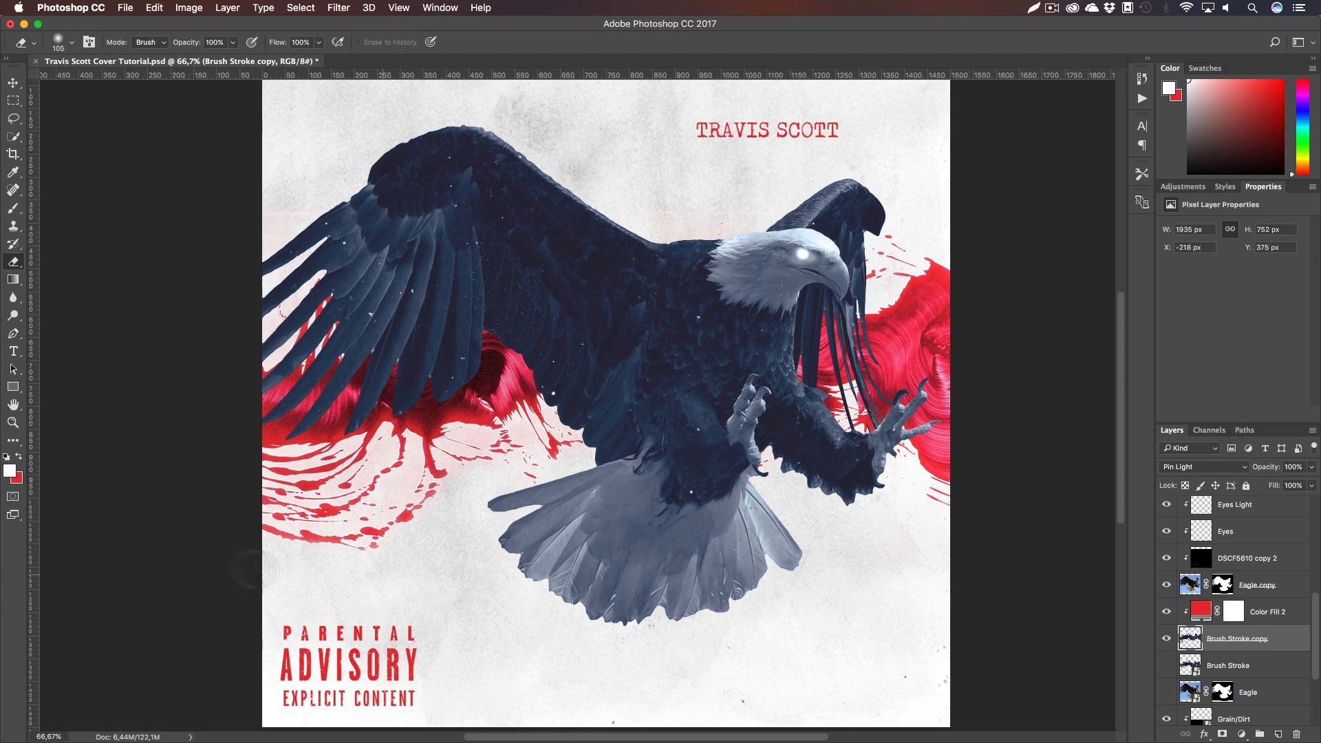
key("h")
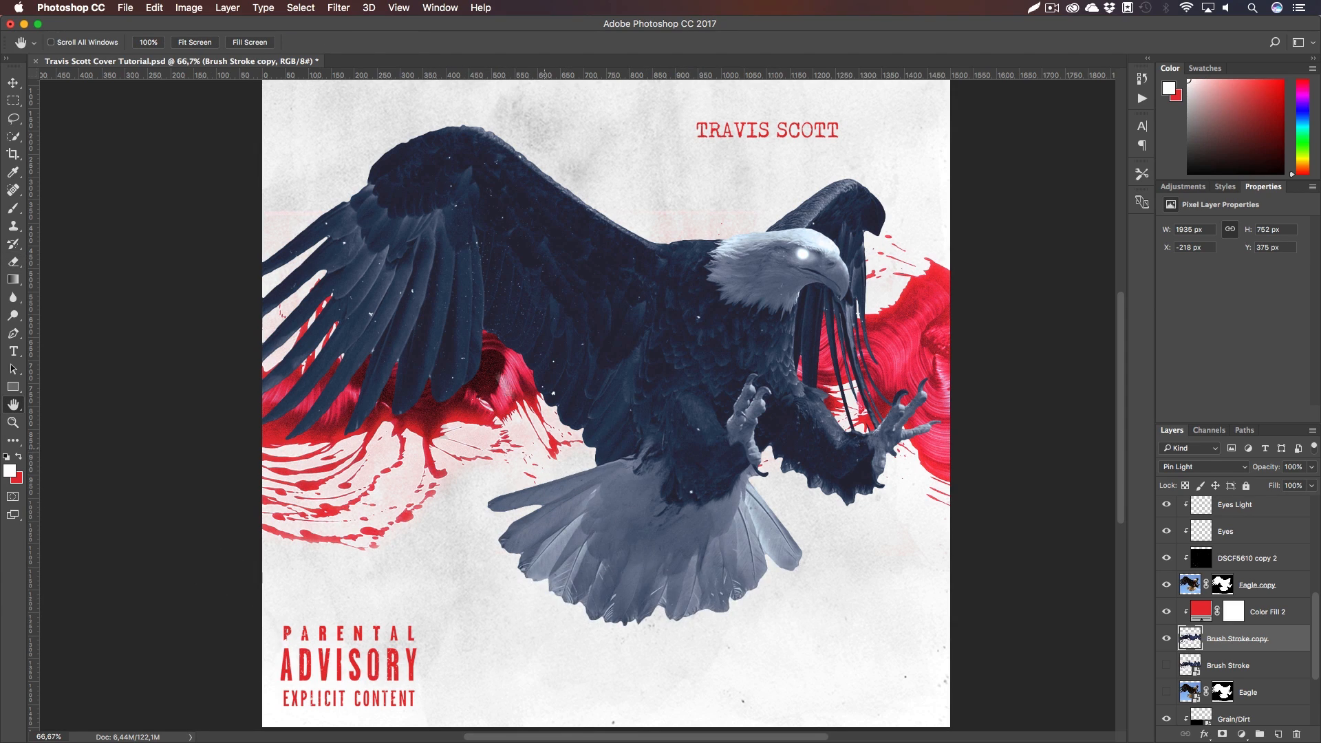
Apply the Mosaic pixelate filter with a cell size of 30 to the Brush Stroke copy layer
left_click(301, 9)
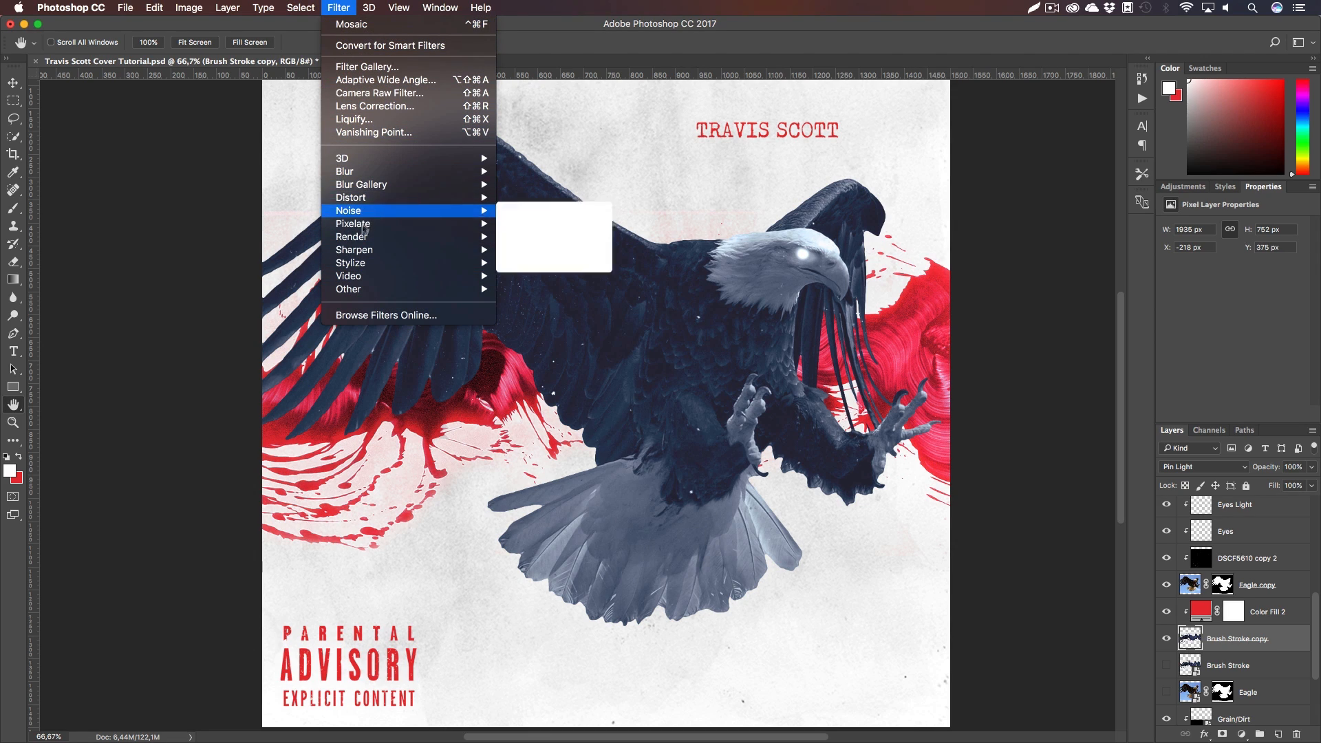
mouse_move(335, 228)
left_click(550, 289)
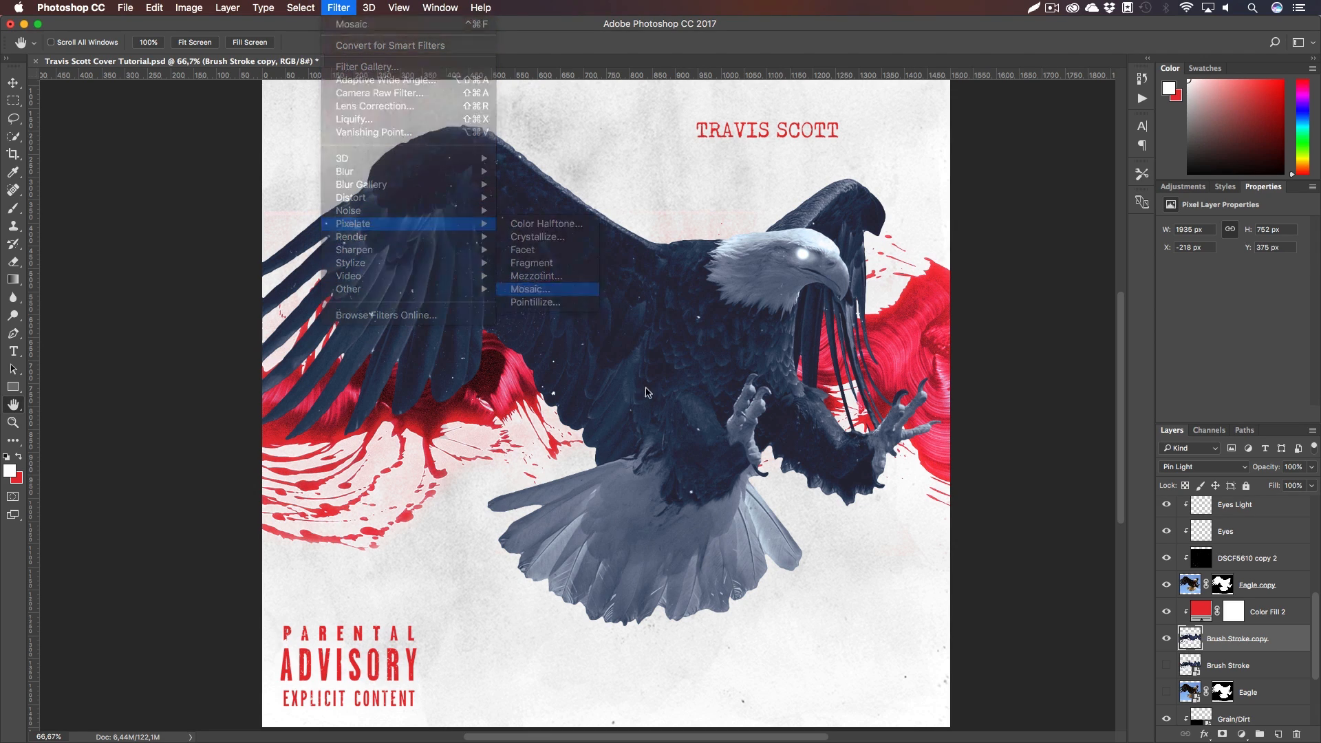
type("30")
key("Return")
key("z")
left_click_drag(891, 485, 745, 489)
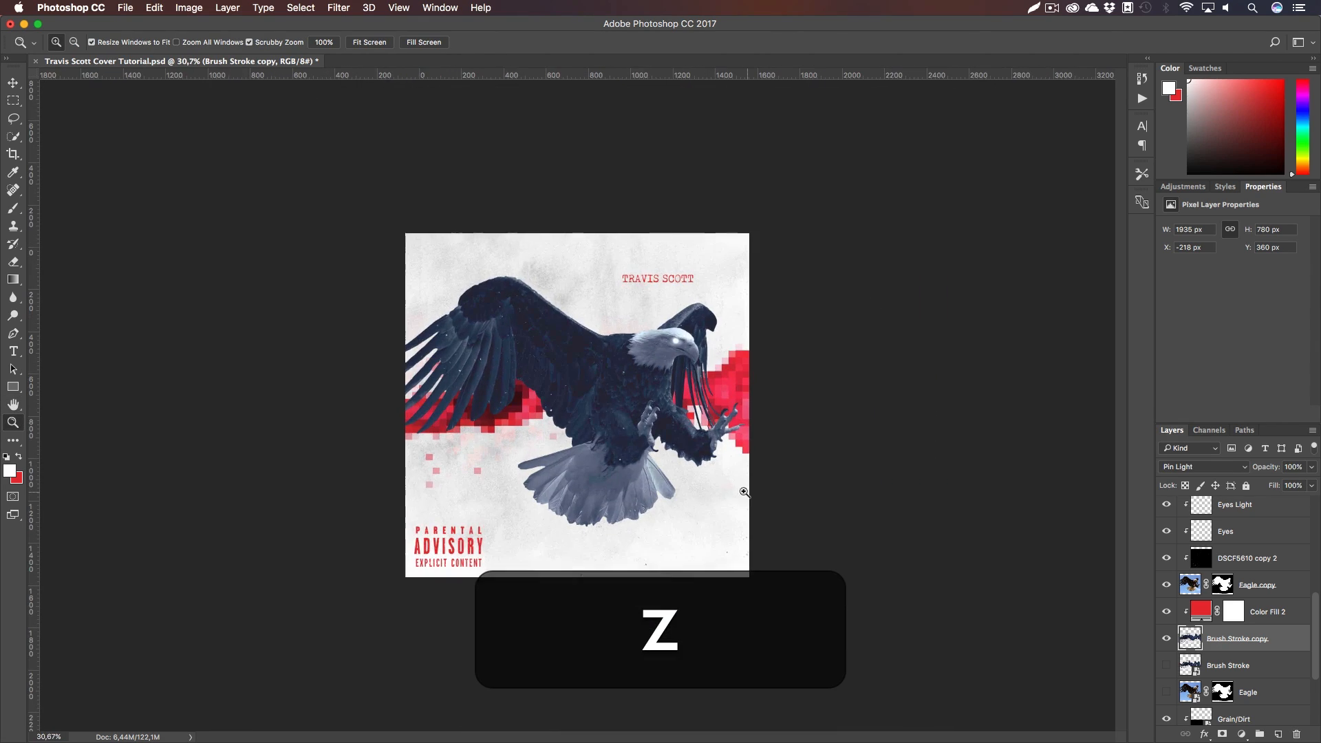
left_click(637, 465)
key("h")
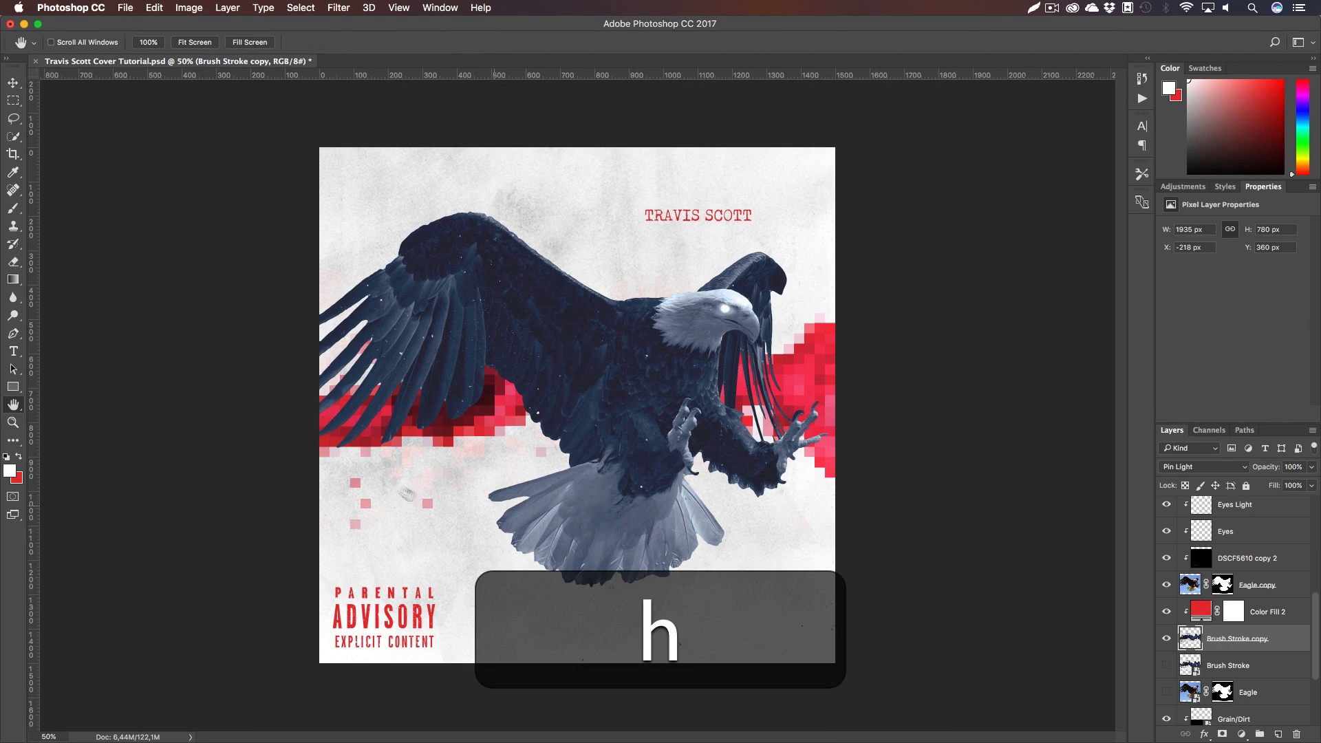
Erase the remaining faint pink tint below the pixelated stroke and beside the eagle's tail with a 60 px eraser
key("z")
left_click(378, 473)
key("e")
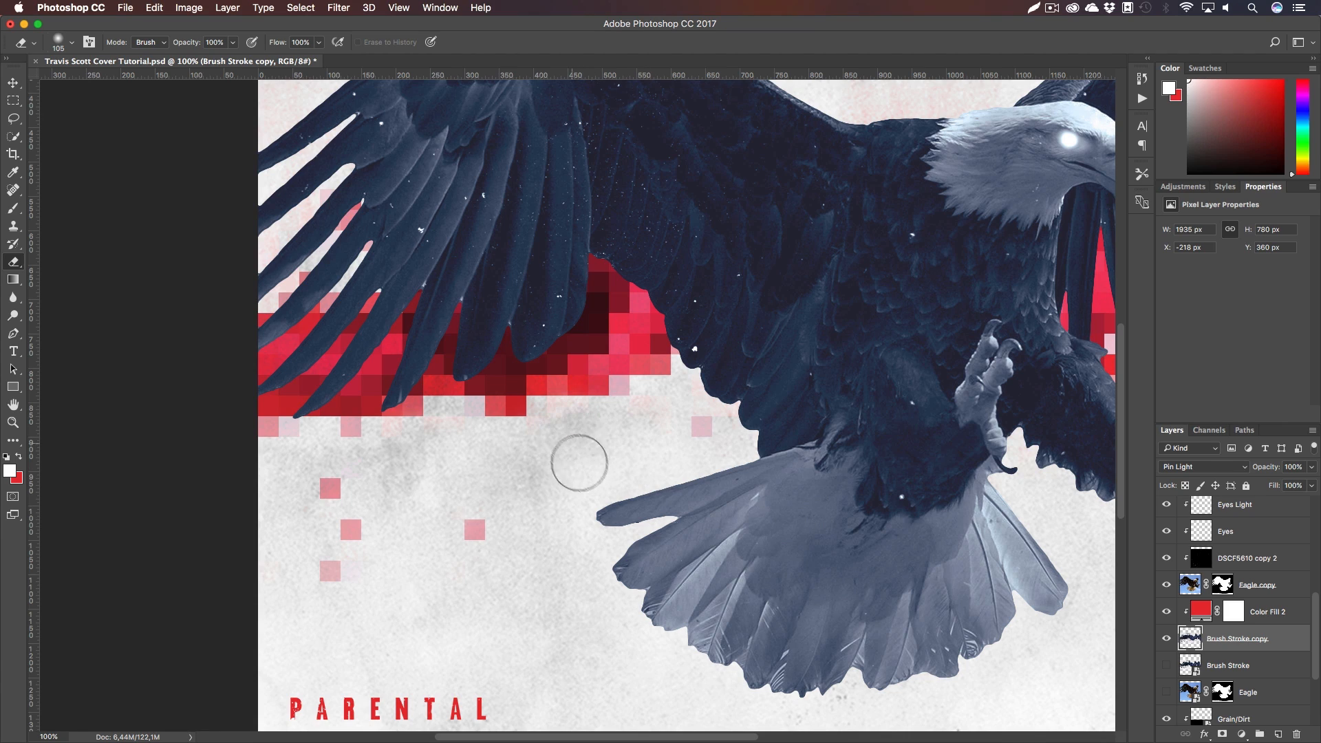
right_click(633, 442)
left_click(728, 475)
key("Return")
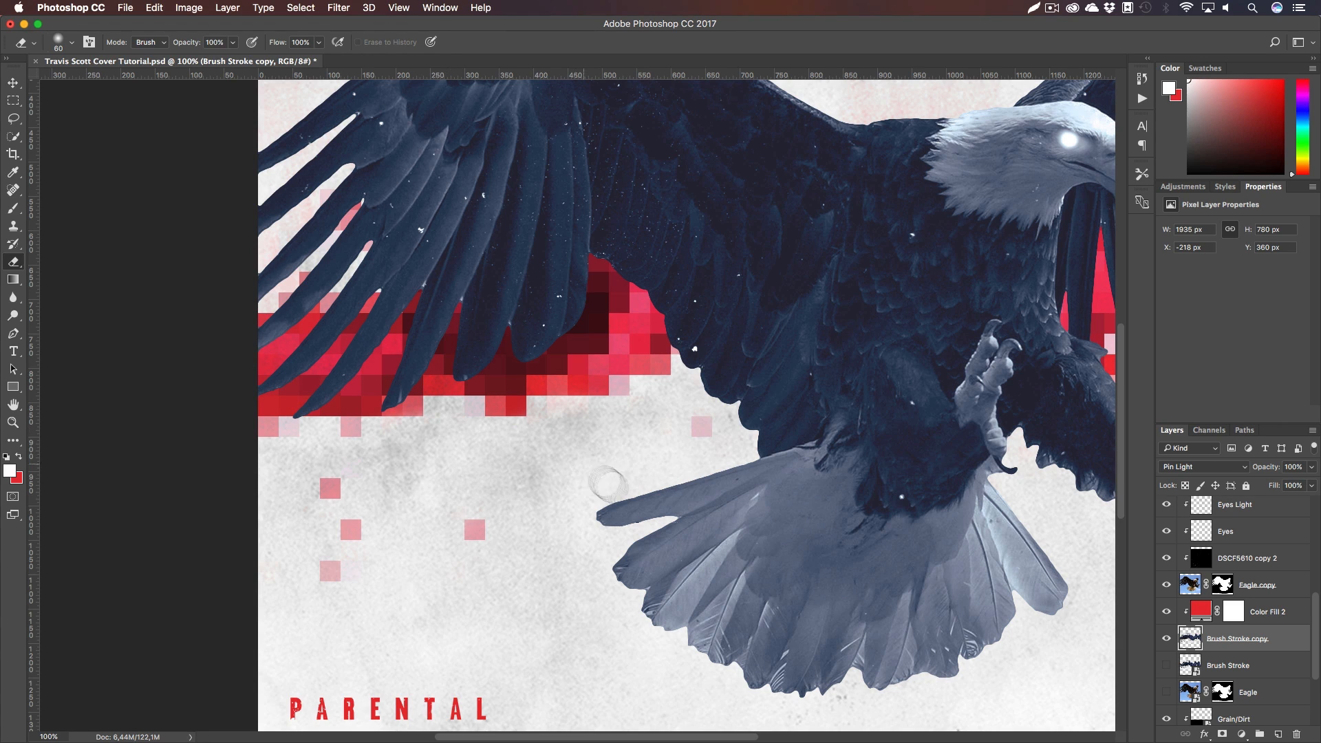
key("super+i")
key("super+z")
key("z")
left_click_drag(703, 505, 648, 511)
key("h")
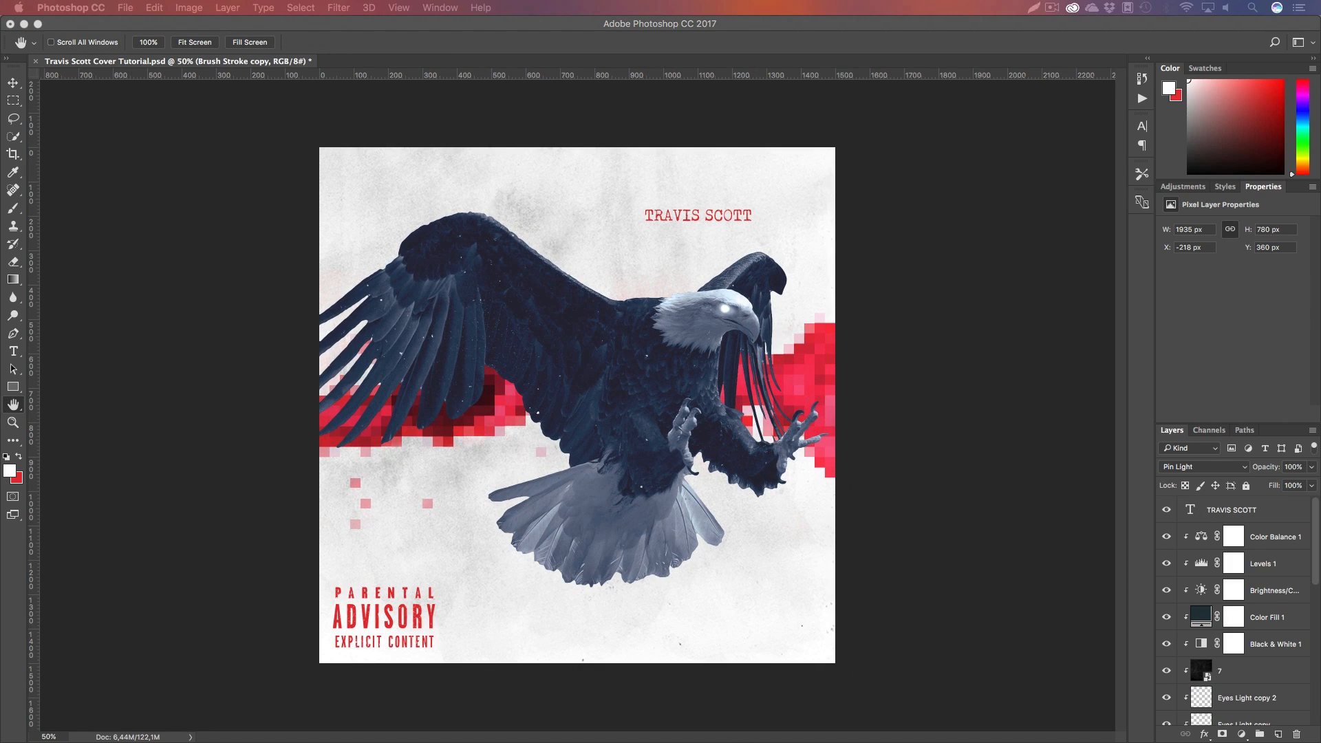
left_click_drag(490, 721, 485, 401)
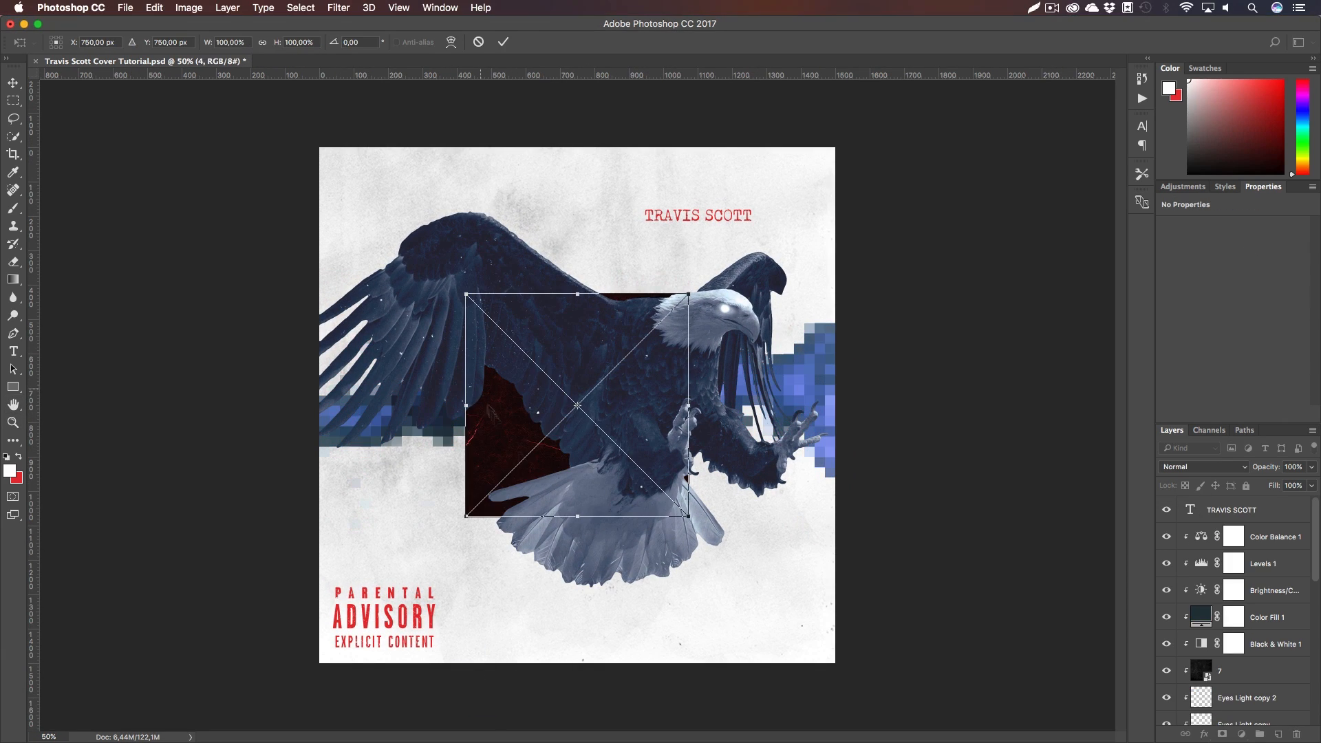
key("alt+shift")
key("super+Return")
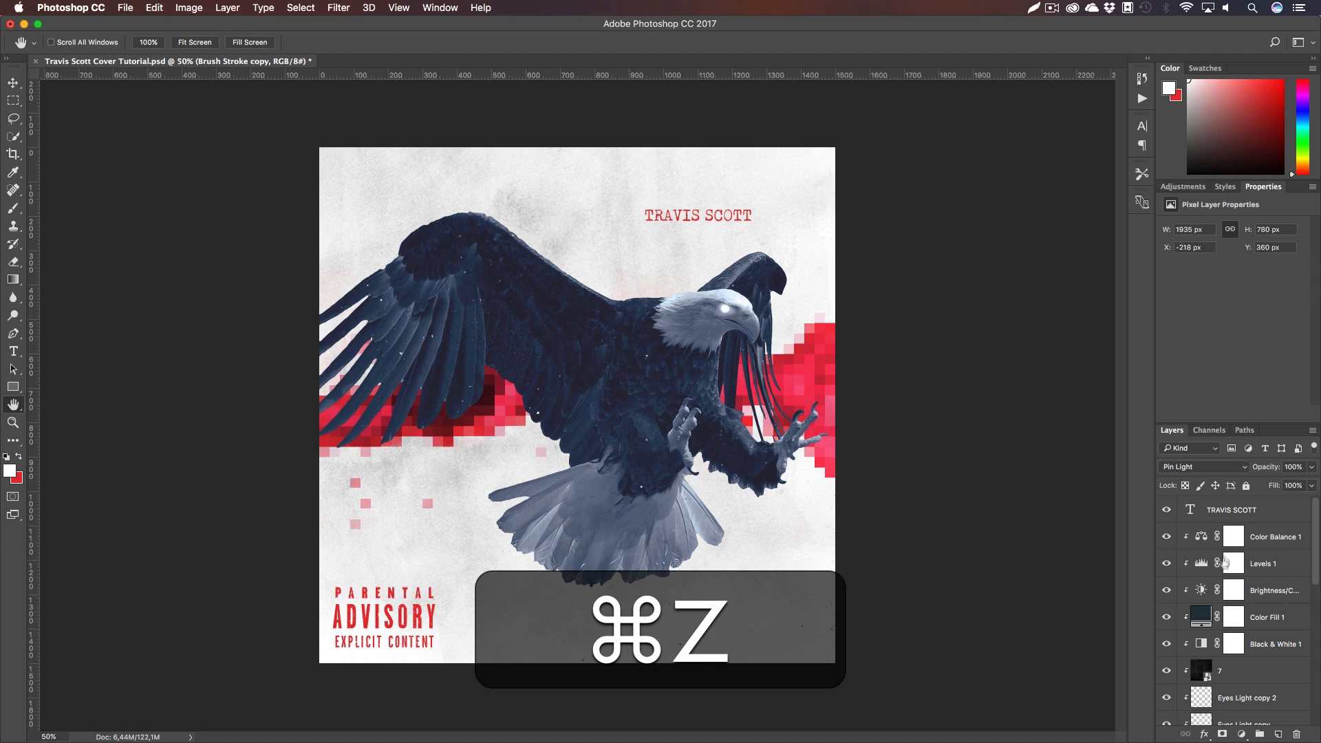
Place the 4.png scratch texture above the TRAVIS SCOTT layer and scale it to about 1580 px square, covering the canvas
left_click(1233, 522)
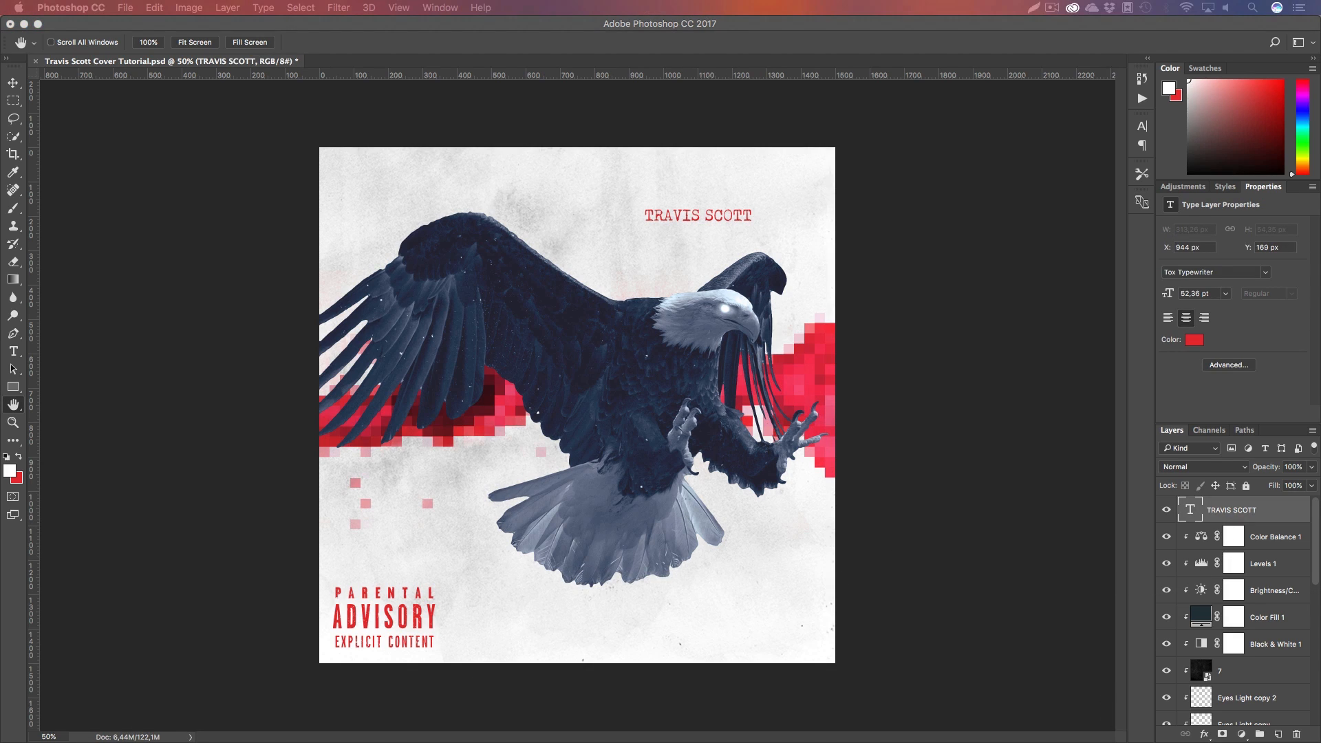
left_click_drag(544, 732, 520, 623)
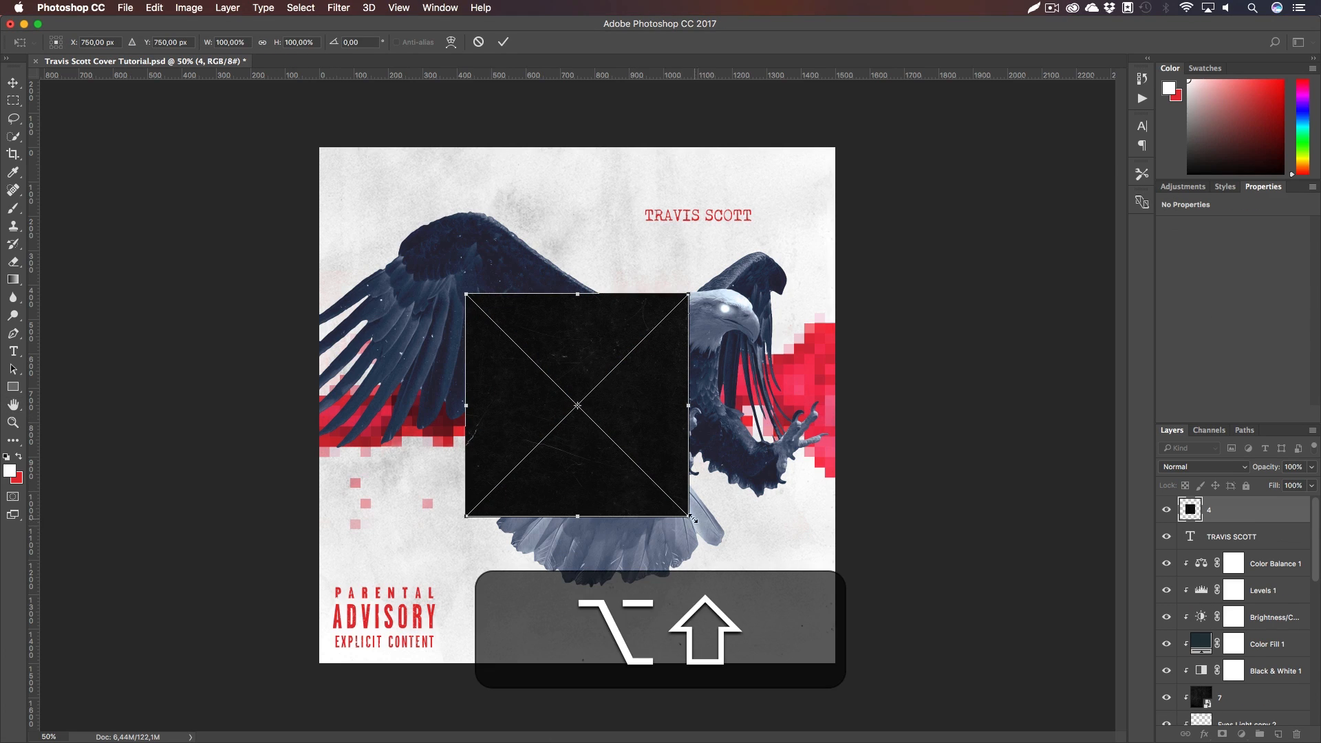
left_click_drag(690, 517, 858, 670)
key("Return")
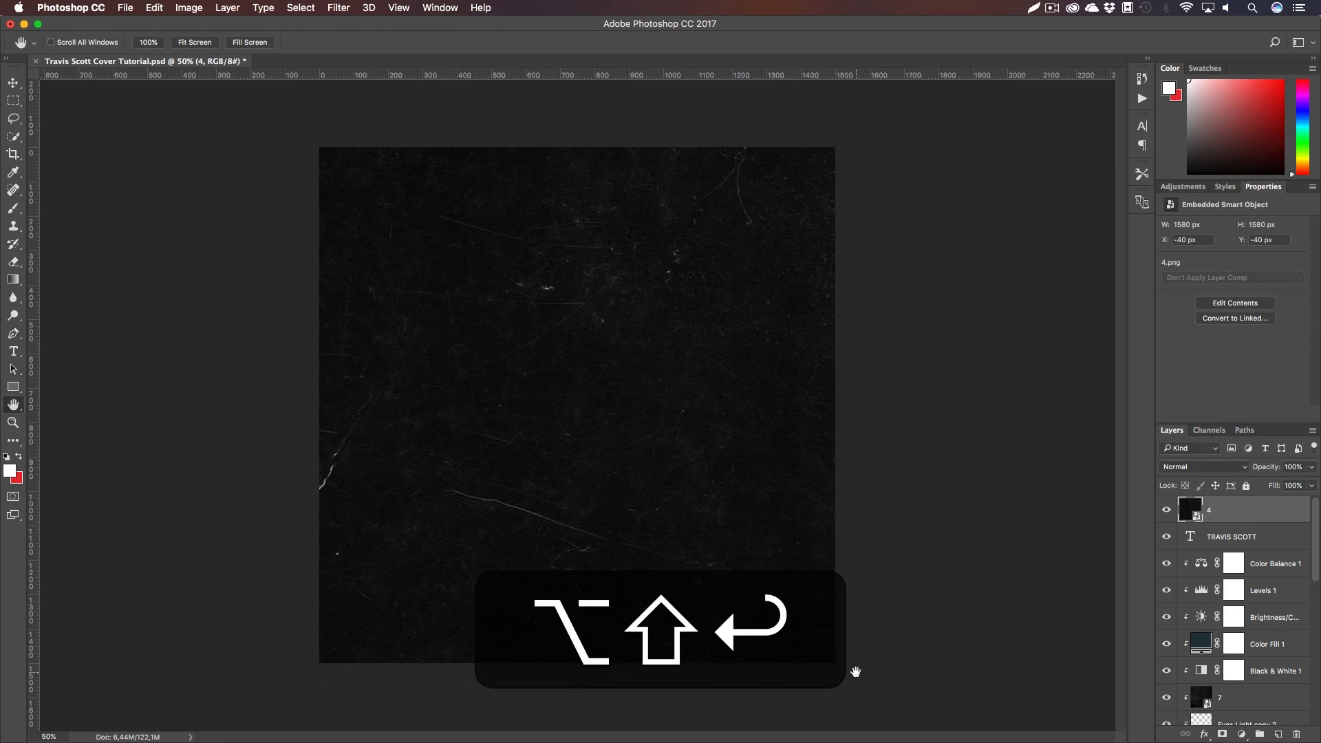
Try Screen and Color Dodge on the scratch texture layer, and settle on the Linear Dodge (Add) blend mode
left_click(1198, 468)
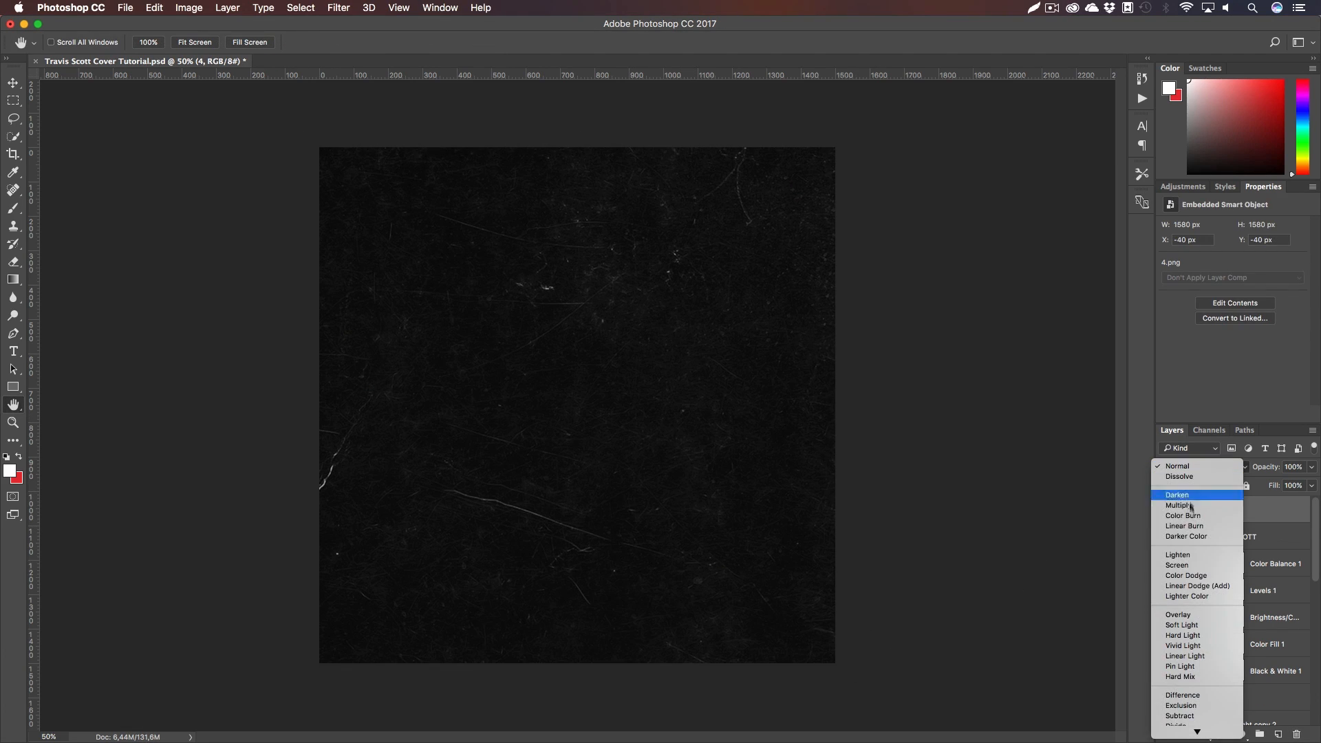
left_click(1182, 555)
left_click(1197, 468)
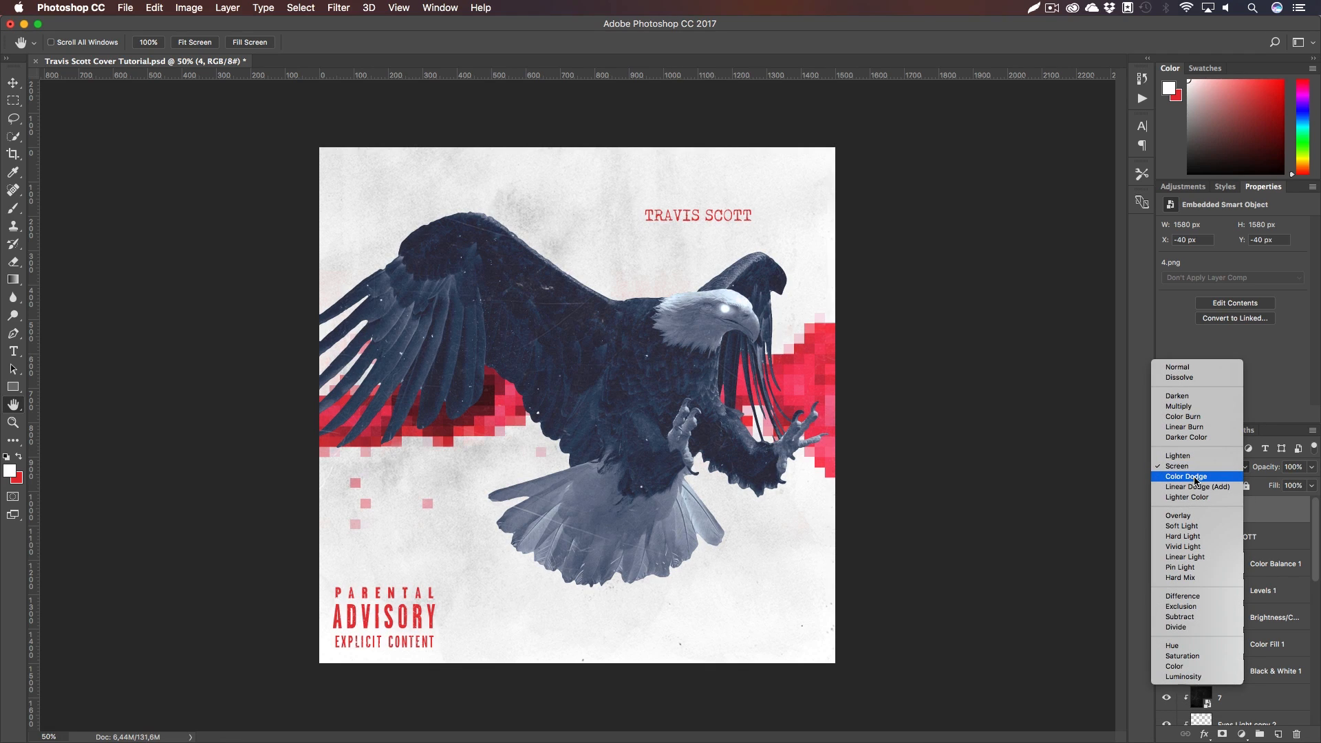
left_click(1193, 477)
left_click(1193, 468)
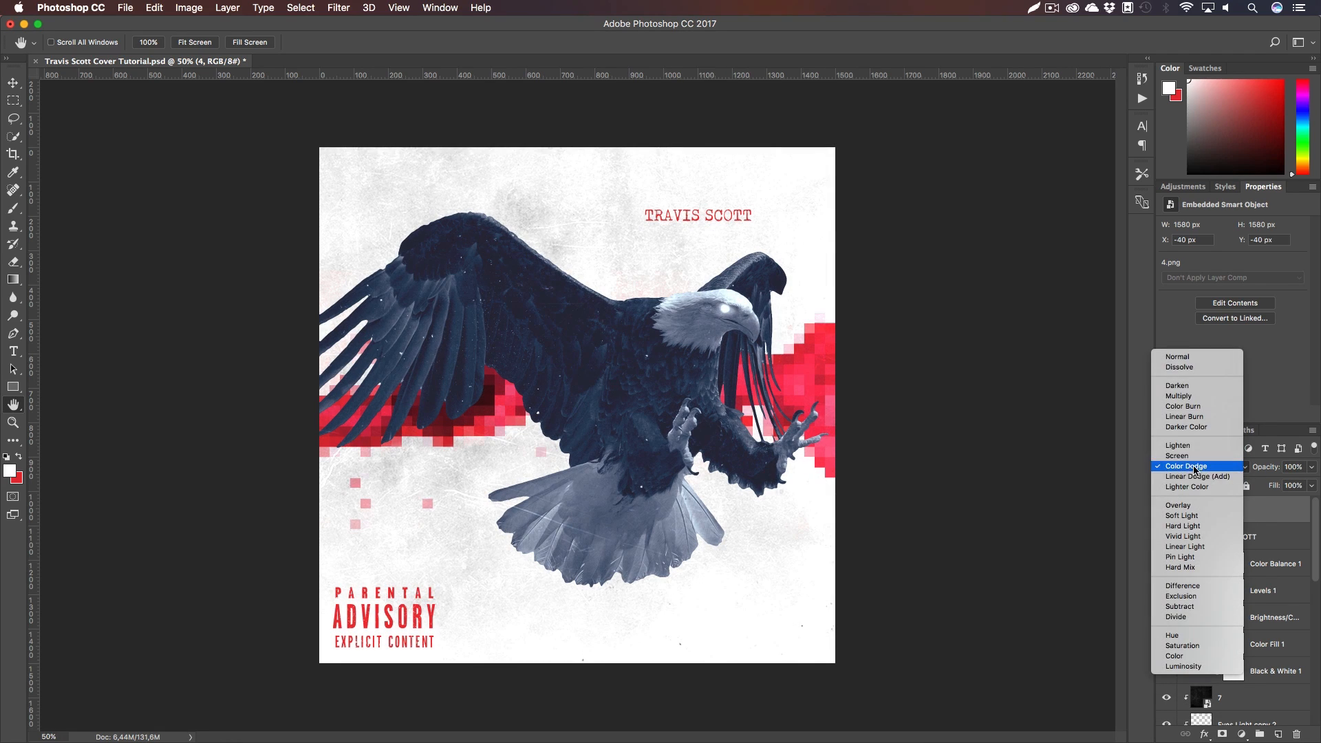
left_click(1194, 479)
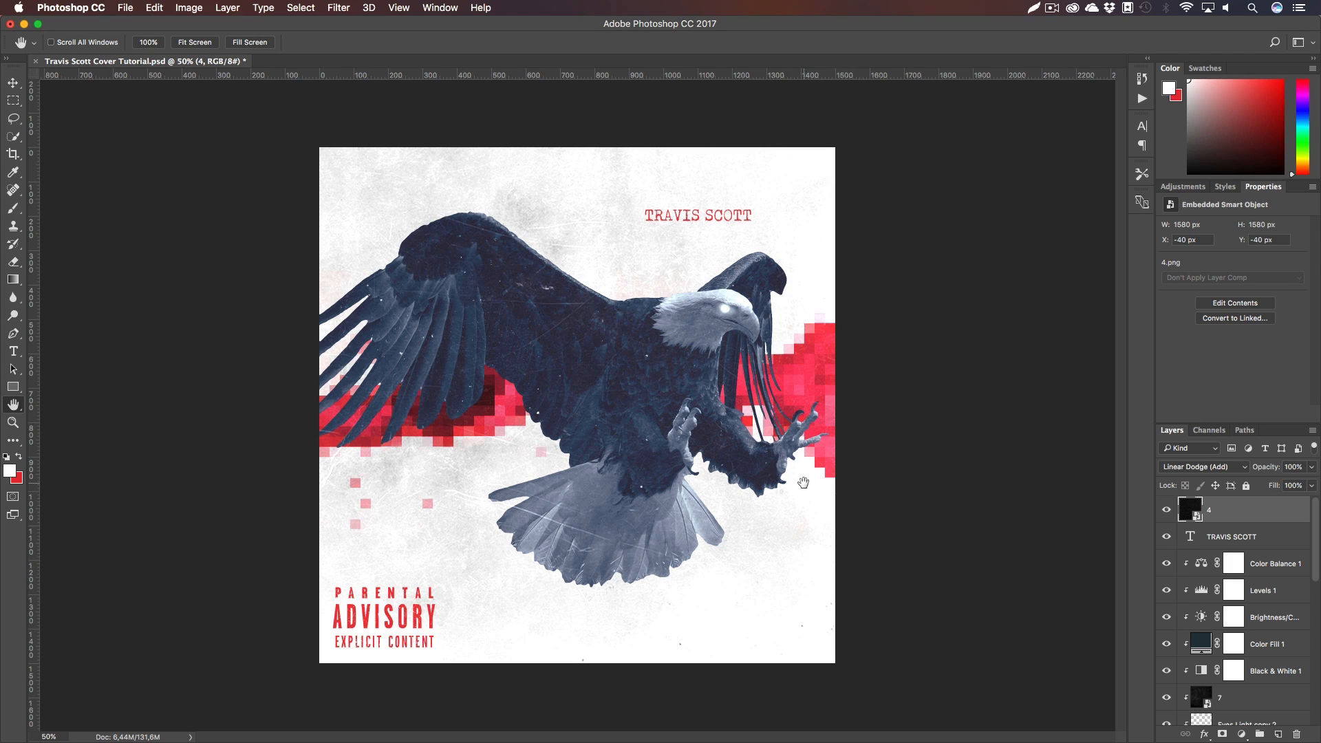
key("super+1")
key("z")
left_click_drag(803, 482, 750, 513)
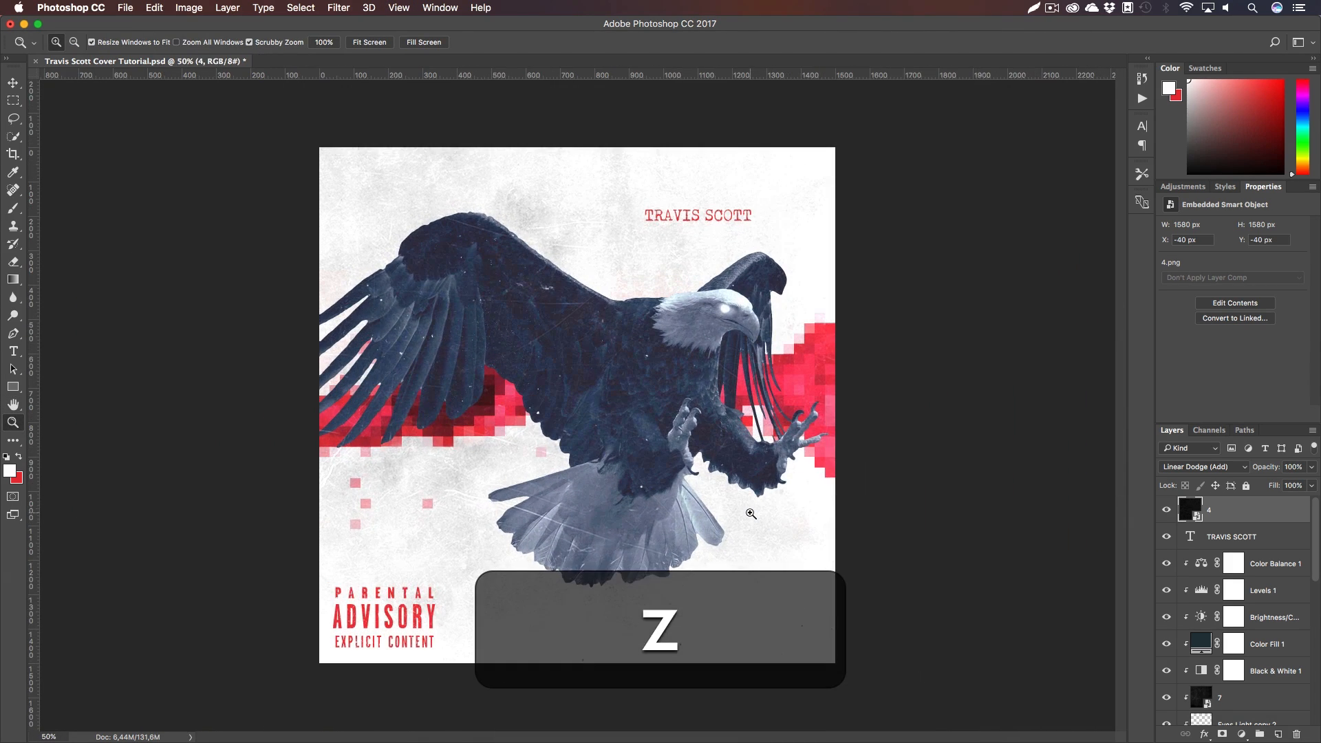
Scale the scratch texture down to about 934 px square, anchored at its upper-left corner
key("super+t")
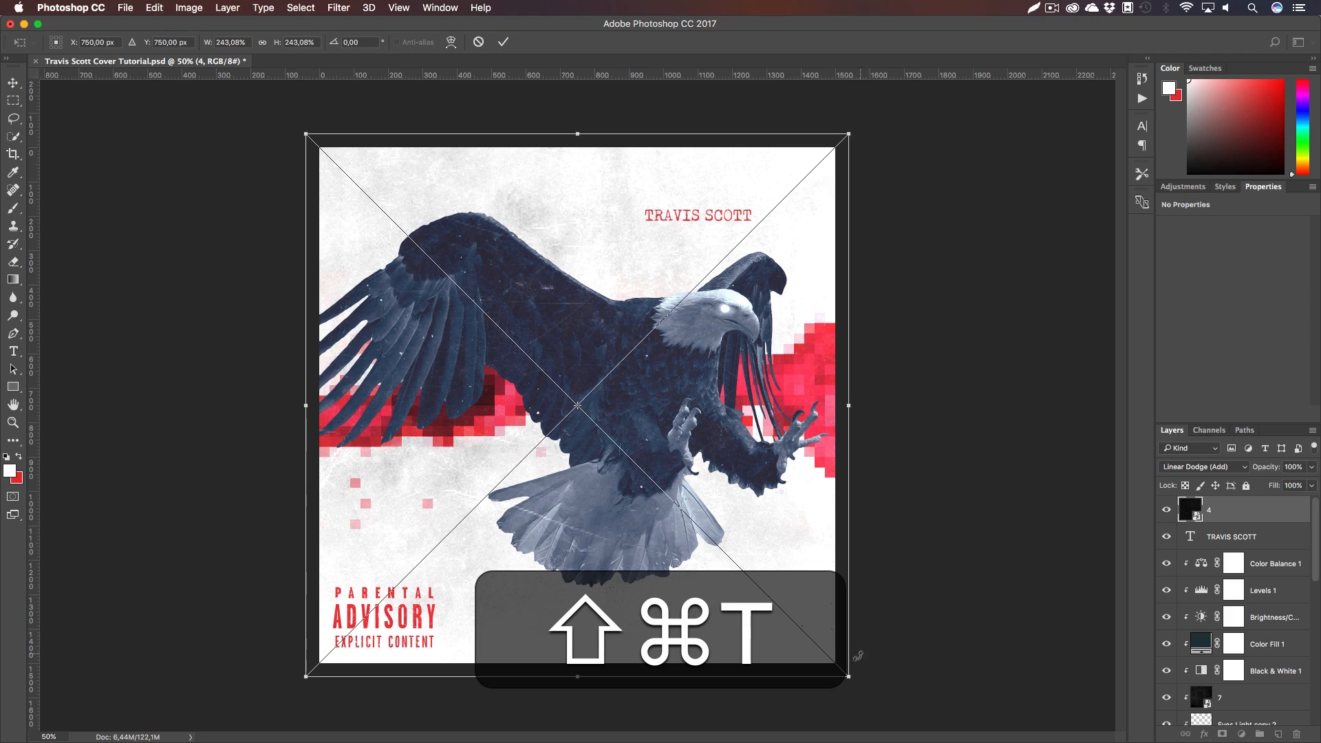
left_click_drag(849, 676, 640, 438)
key("shift+Return")
key("v")
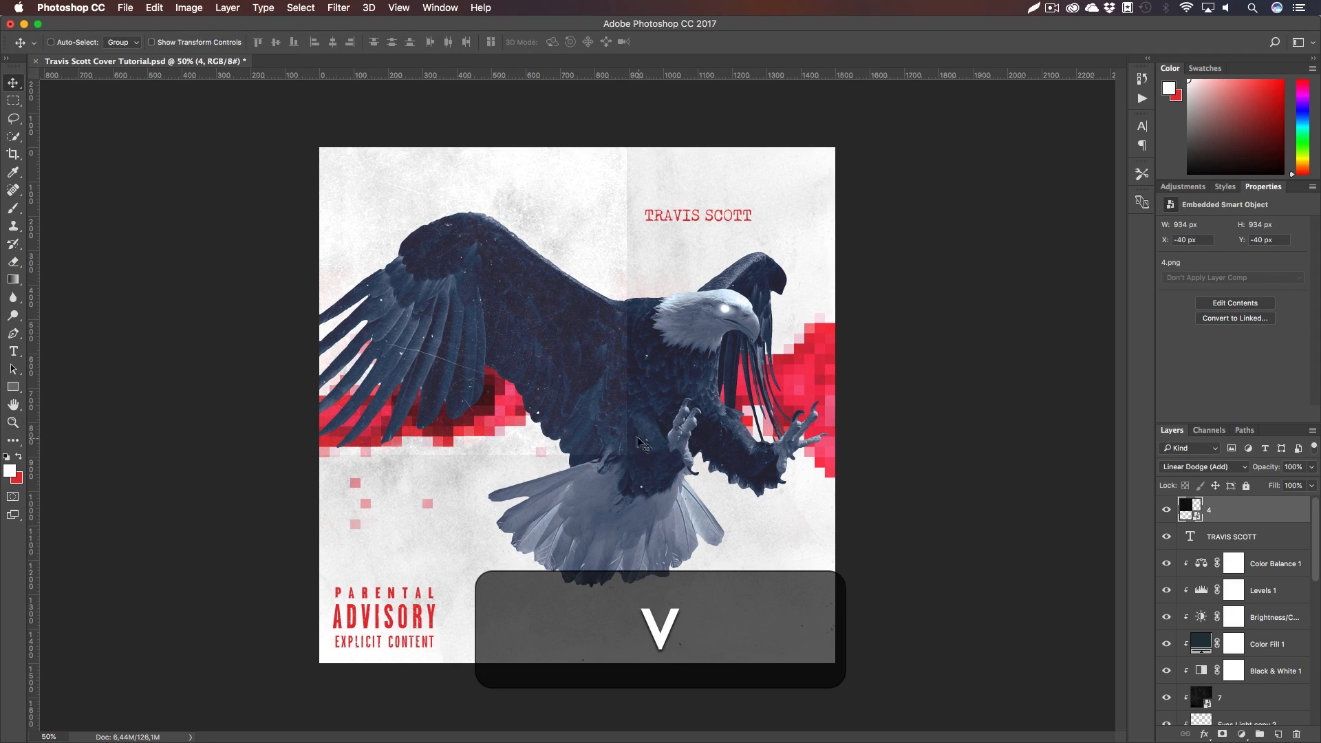
Tile the canvas by duplicating the texture to the right and copying both tiles downward, nudging the copies so their edges meet
left_click_drag(466, 295, 786, 294)
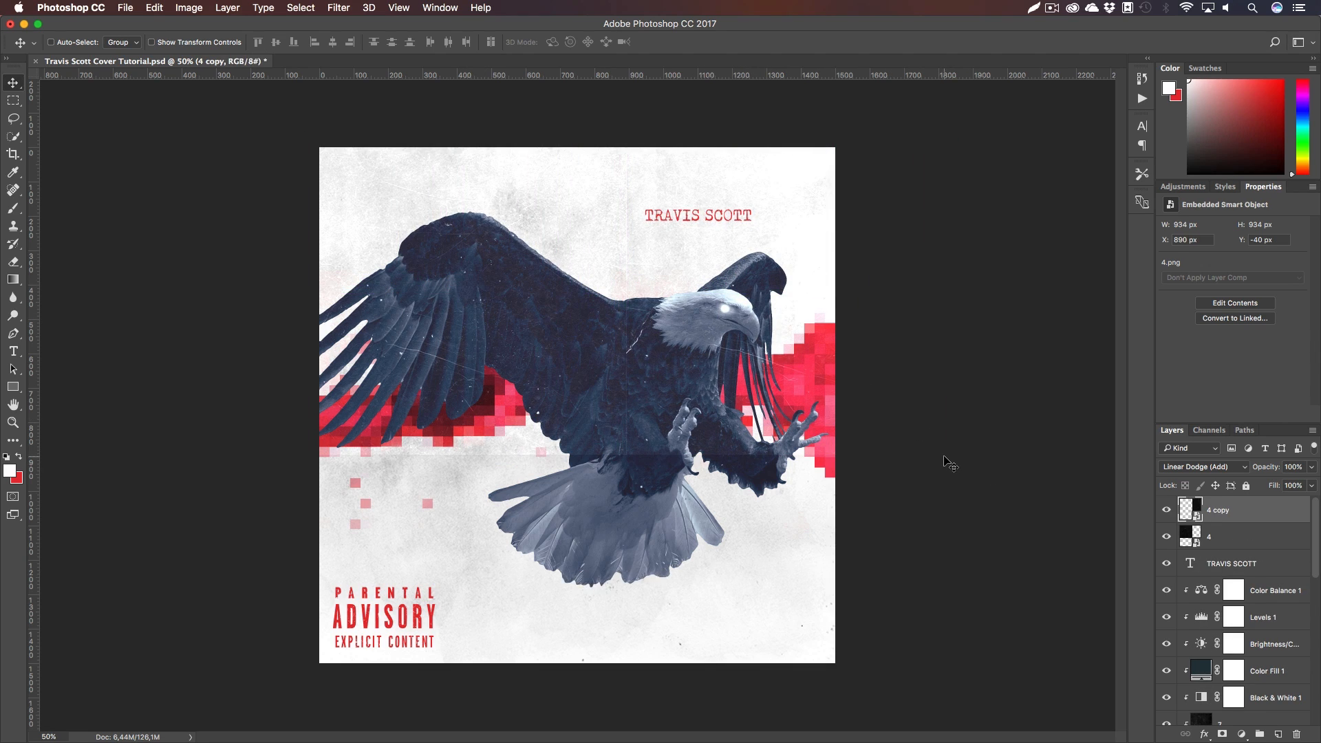
key("Left")
key("Right")
key("Right")
key("Right")
key("Right")
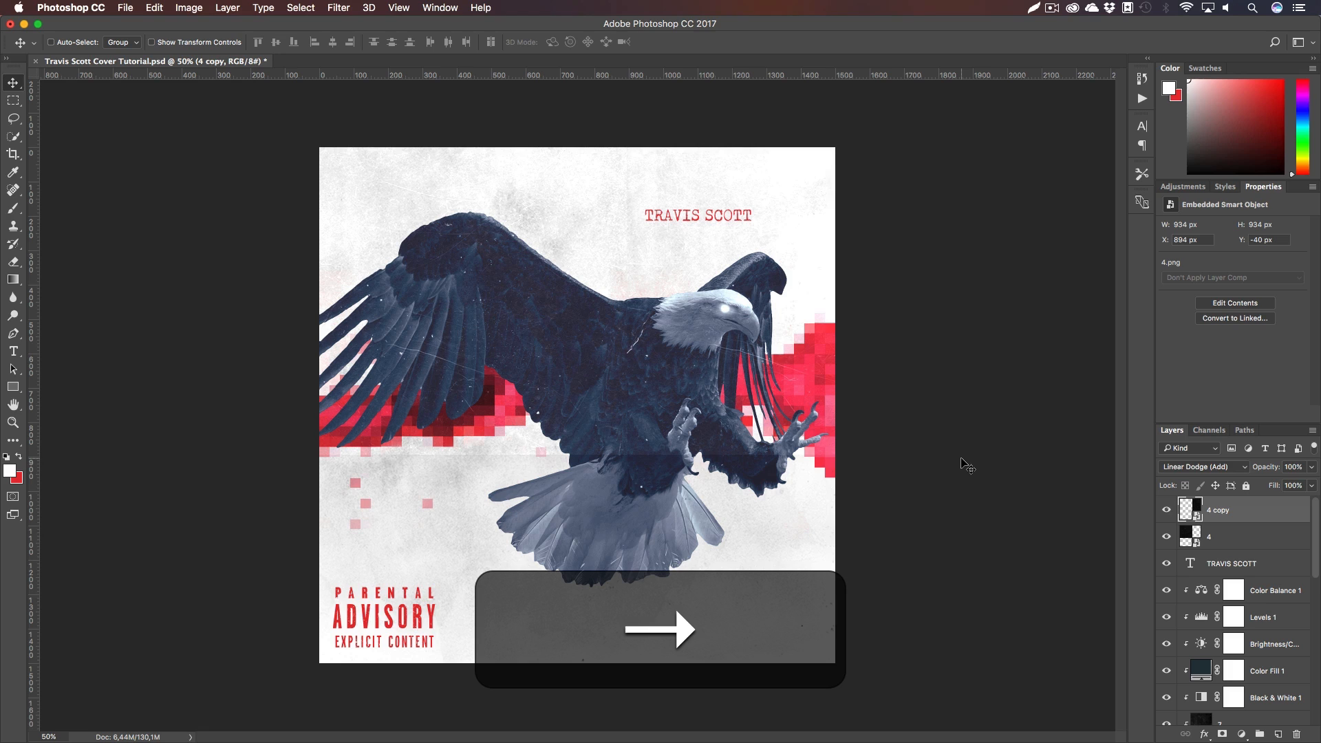
left_click_drag(605, 269, 599, 588)
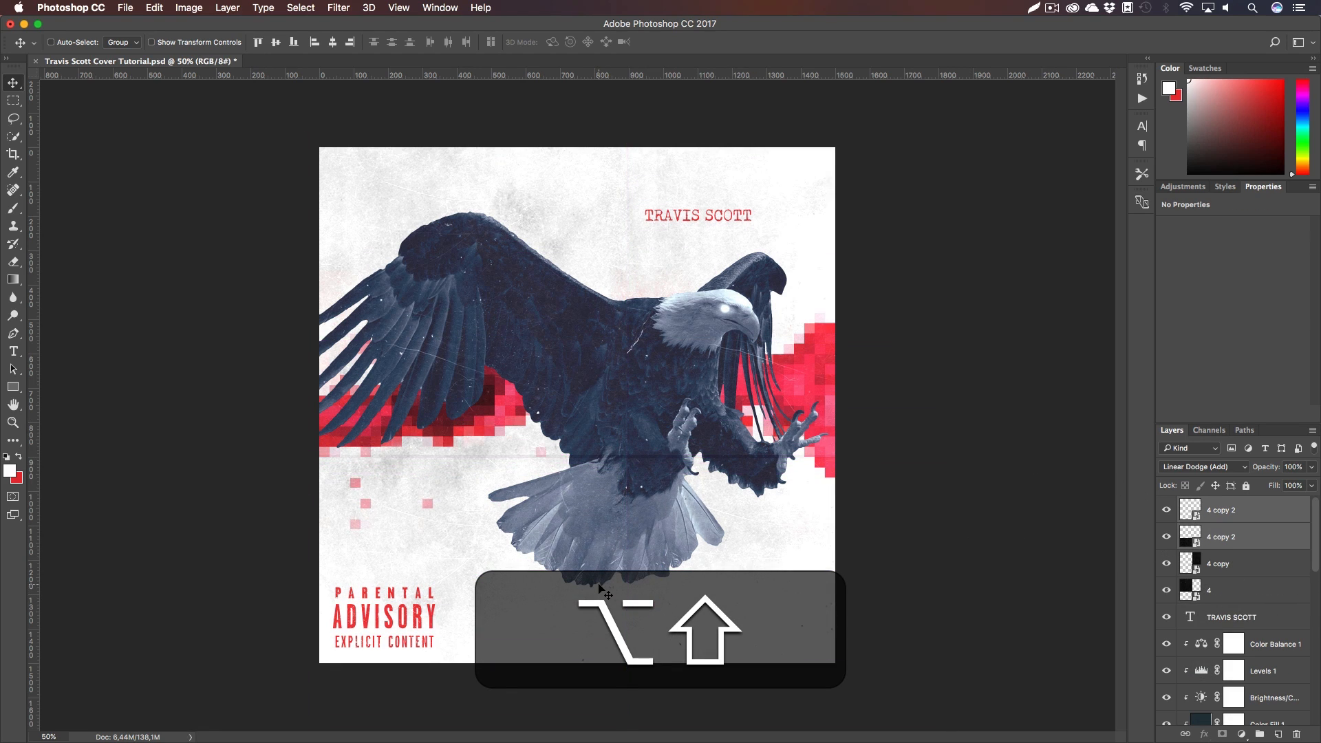
key("alt+shift+Up")
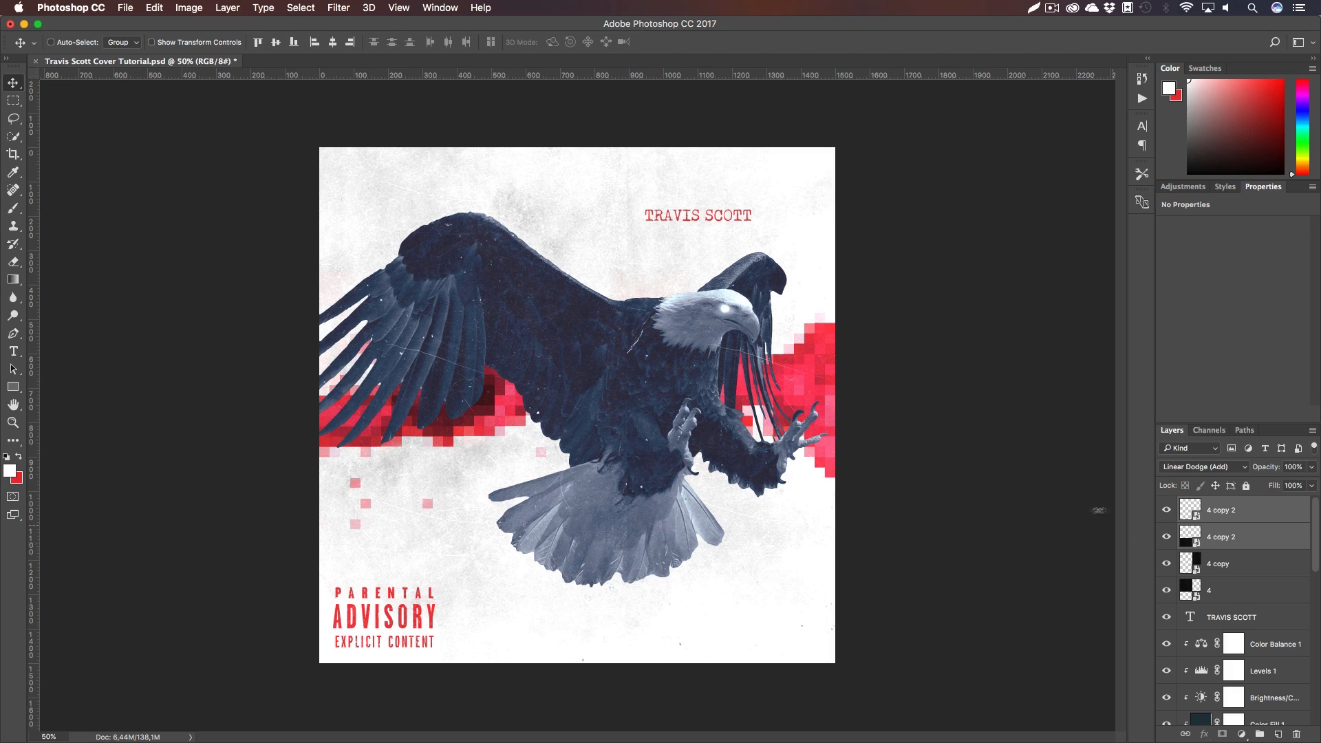
Combine the four texture tiles into one smart object, rasterize it, and set its blend mode to Linear Dodge (Add)
left_click(1231, 514)
left_click(1239, 584, "shift")
right_click(1241, 517)
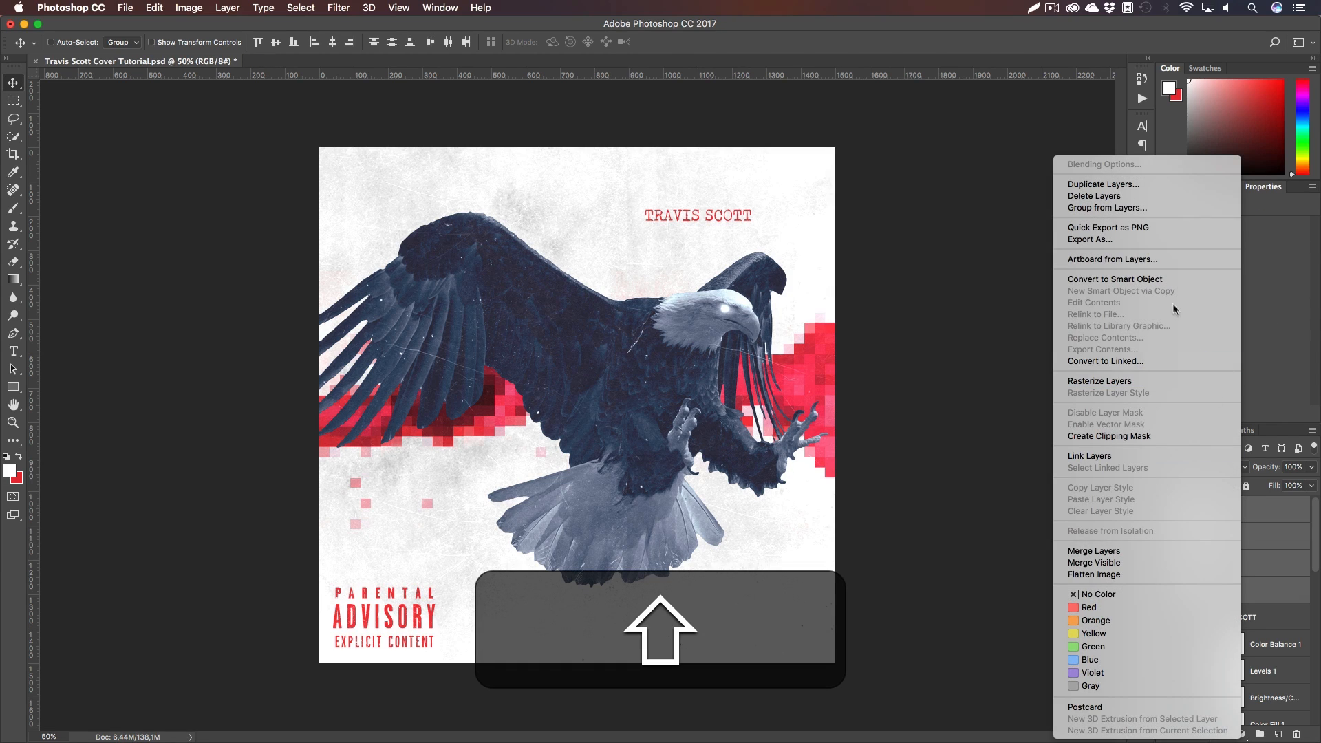
left_click(1169, 280)
right_click(1231, 510)
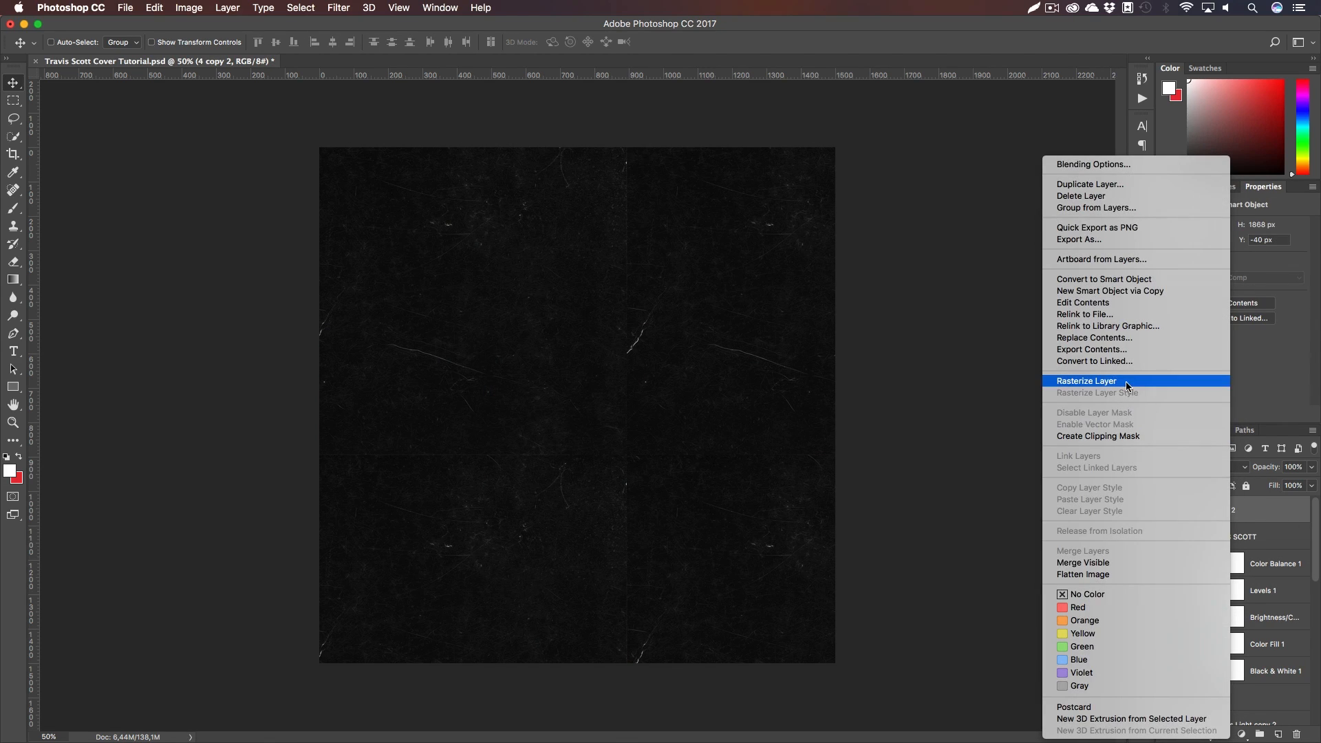
left_click(1100, 380)
left_click(1204, 467)
left_click(1128, 582)
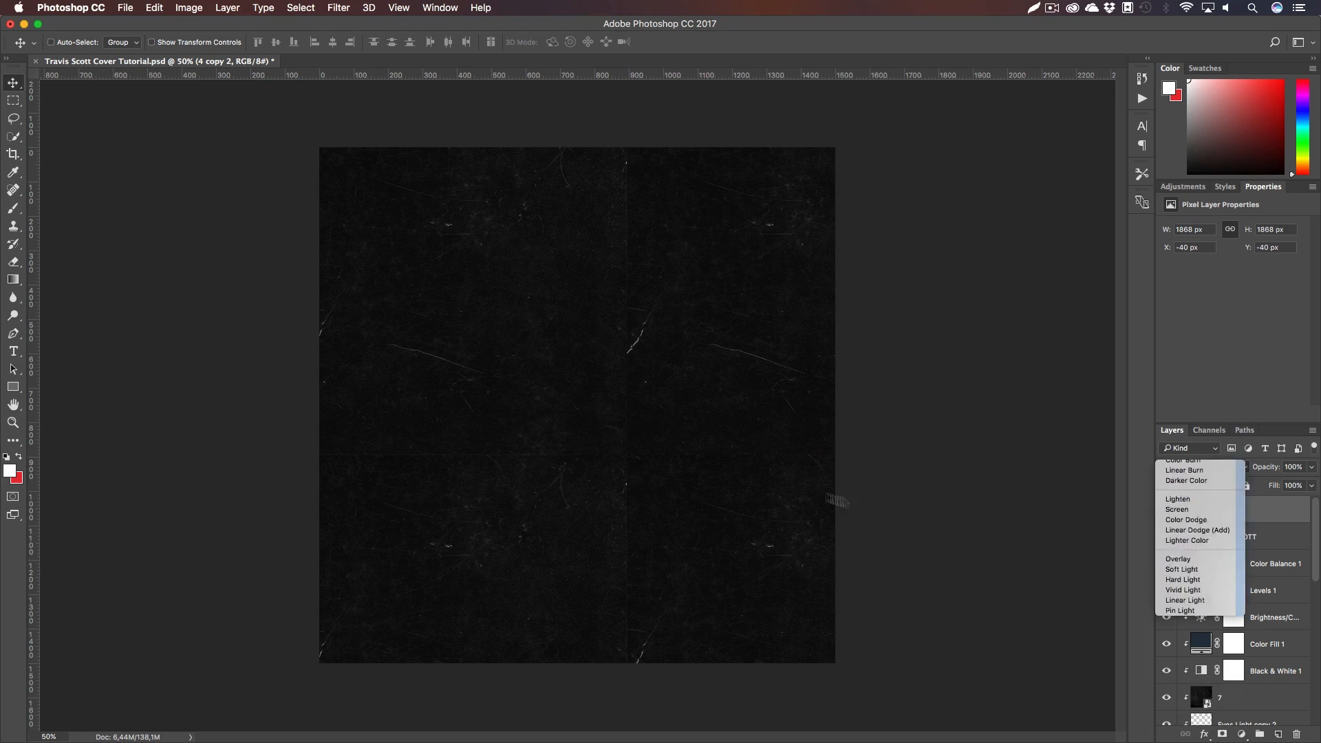
Switch the texture to Normal, heal the right-hand scratch and tile seams with a 35 px Spot Healing Brush, and restore Linear Dodge (Add)
left_click(1204, 467)
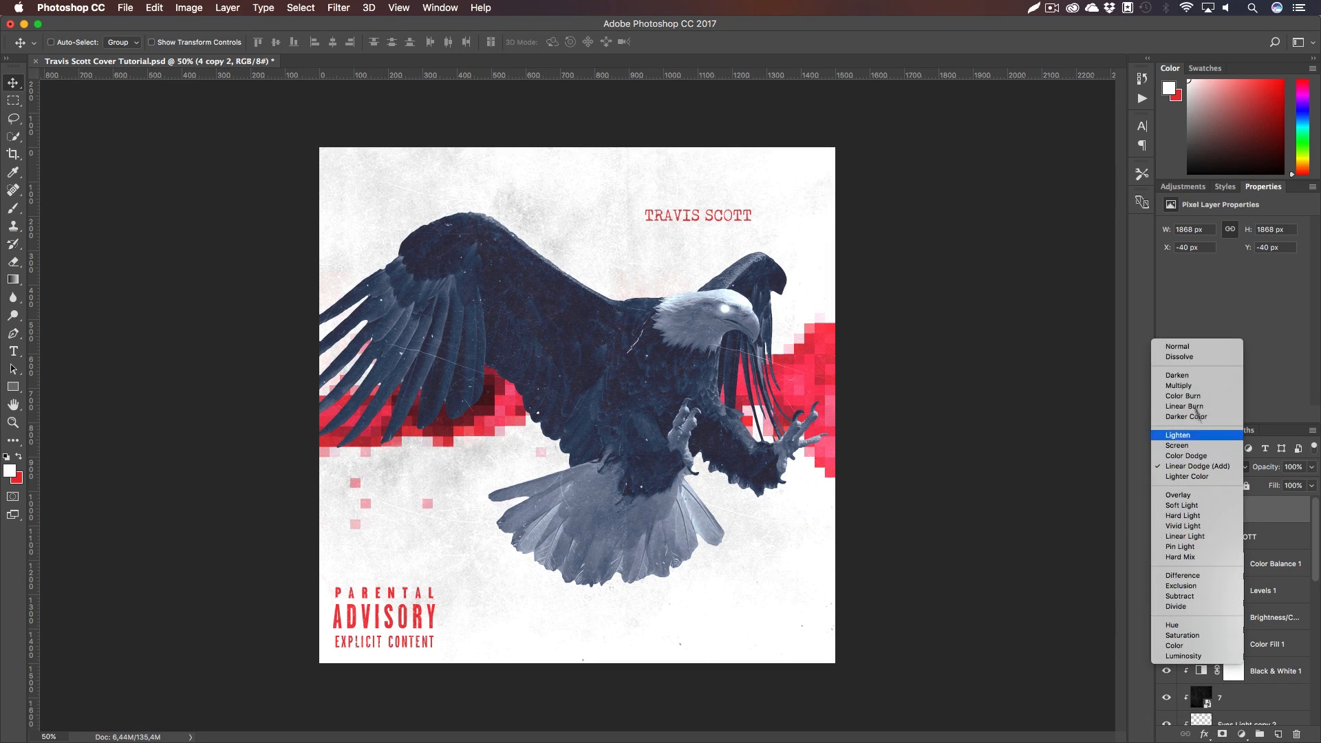
left_click(1221, 353)
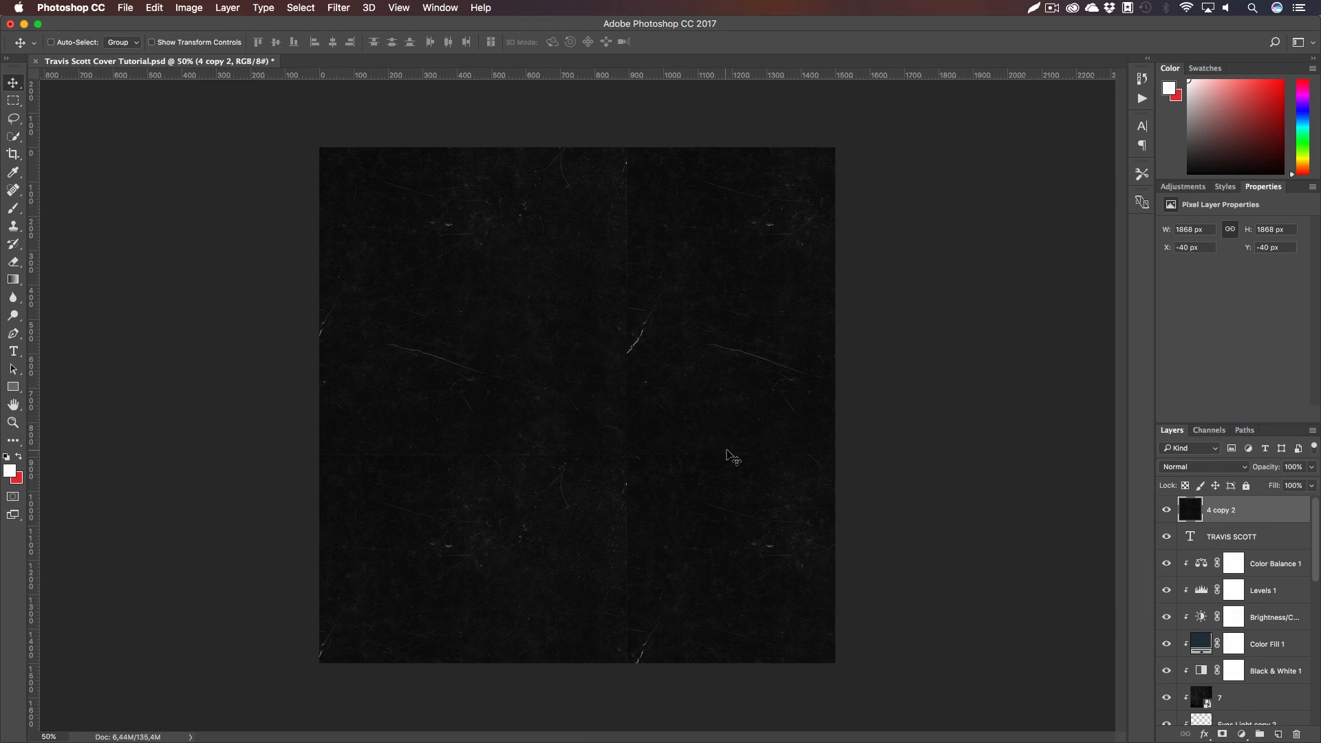
key("j")
left_click_drag(718, 347, 786, 370)
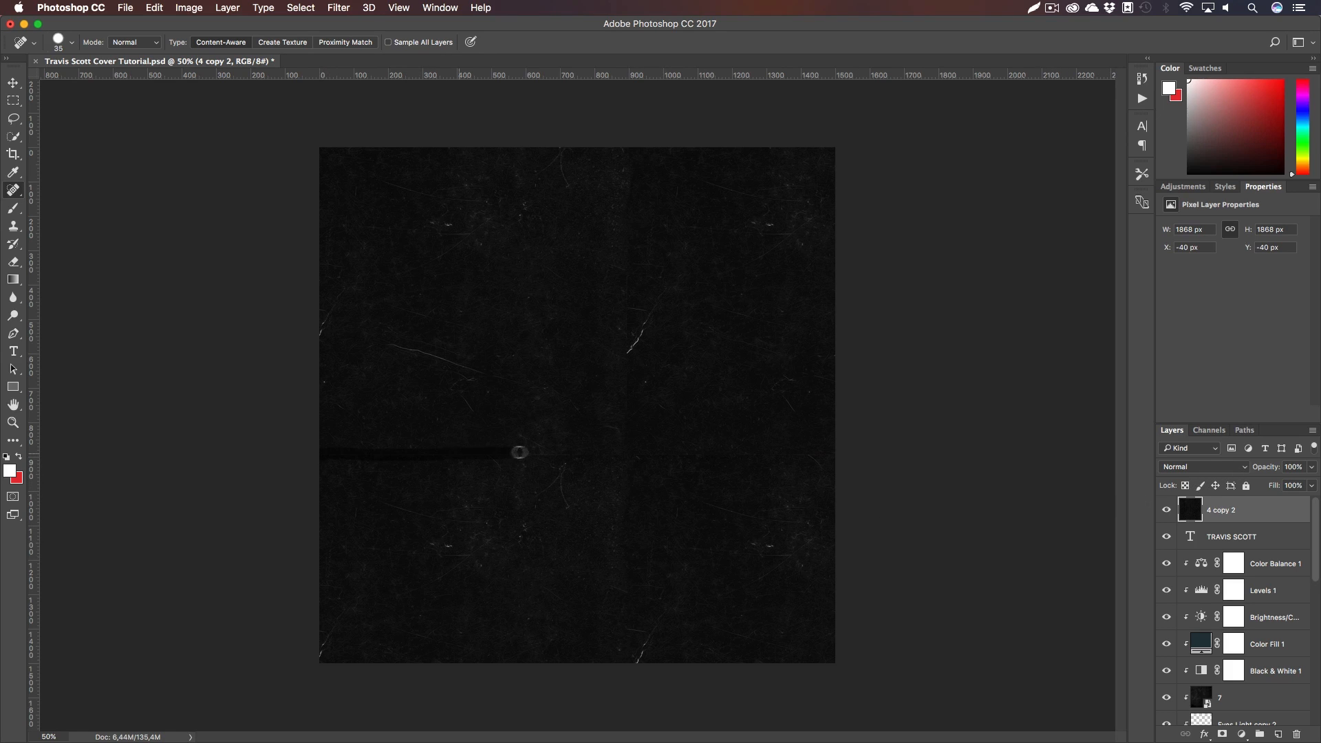
left_click(1164, 472)
left_click(1187, 586)
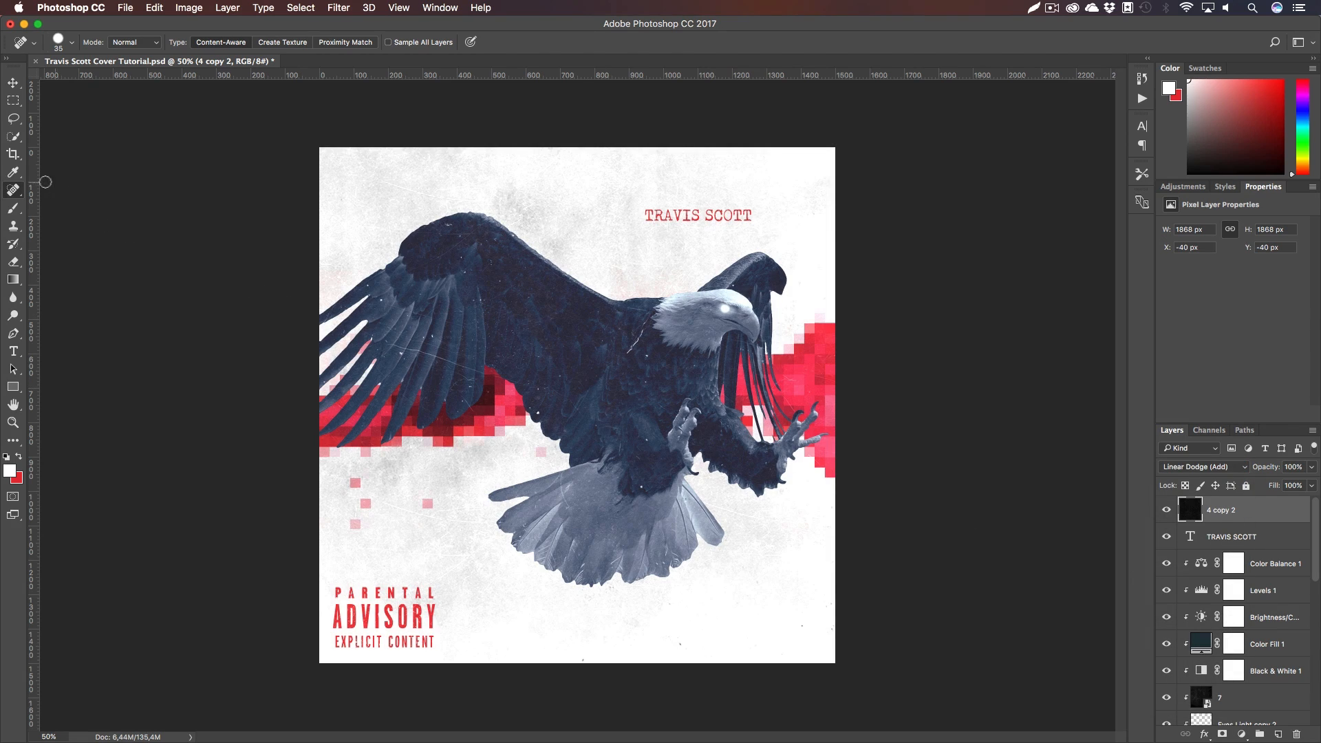
left_click(14, 105)
key("z")
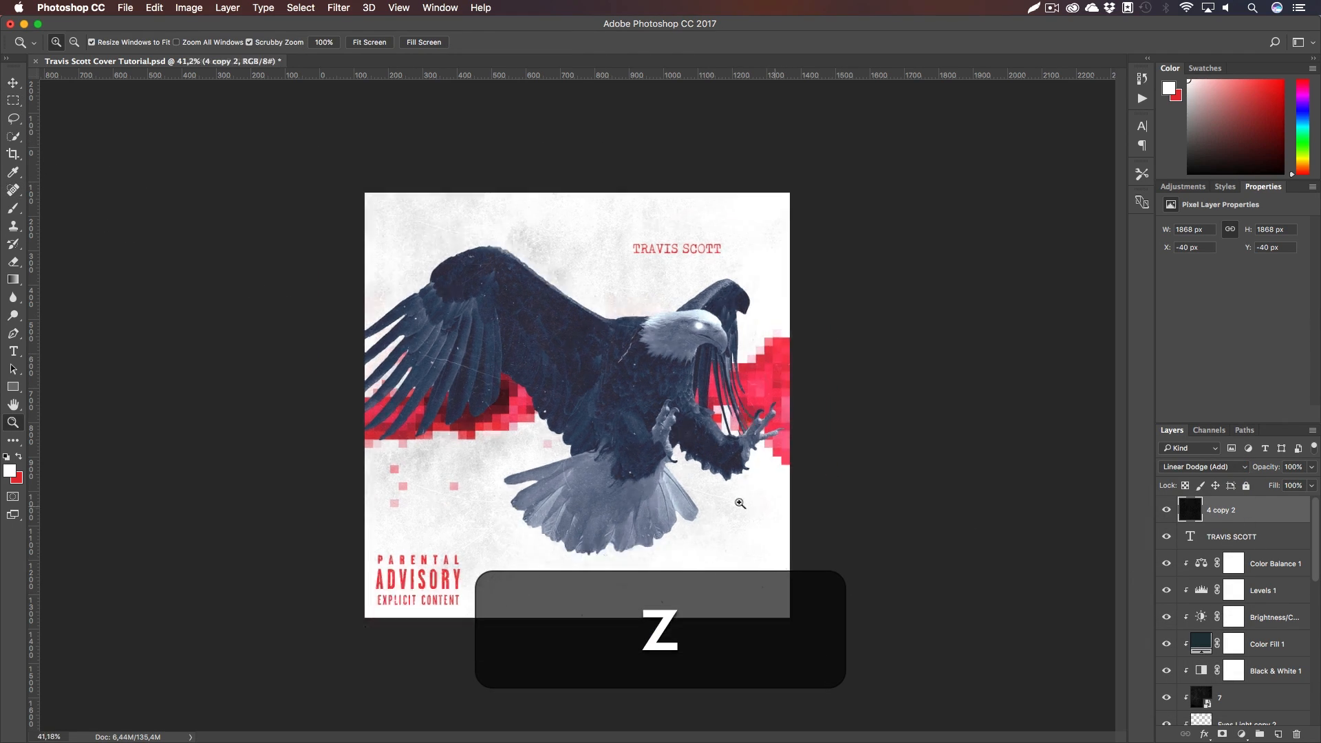
key("h")
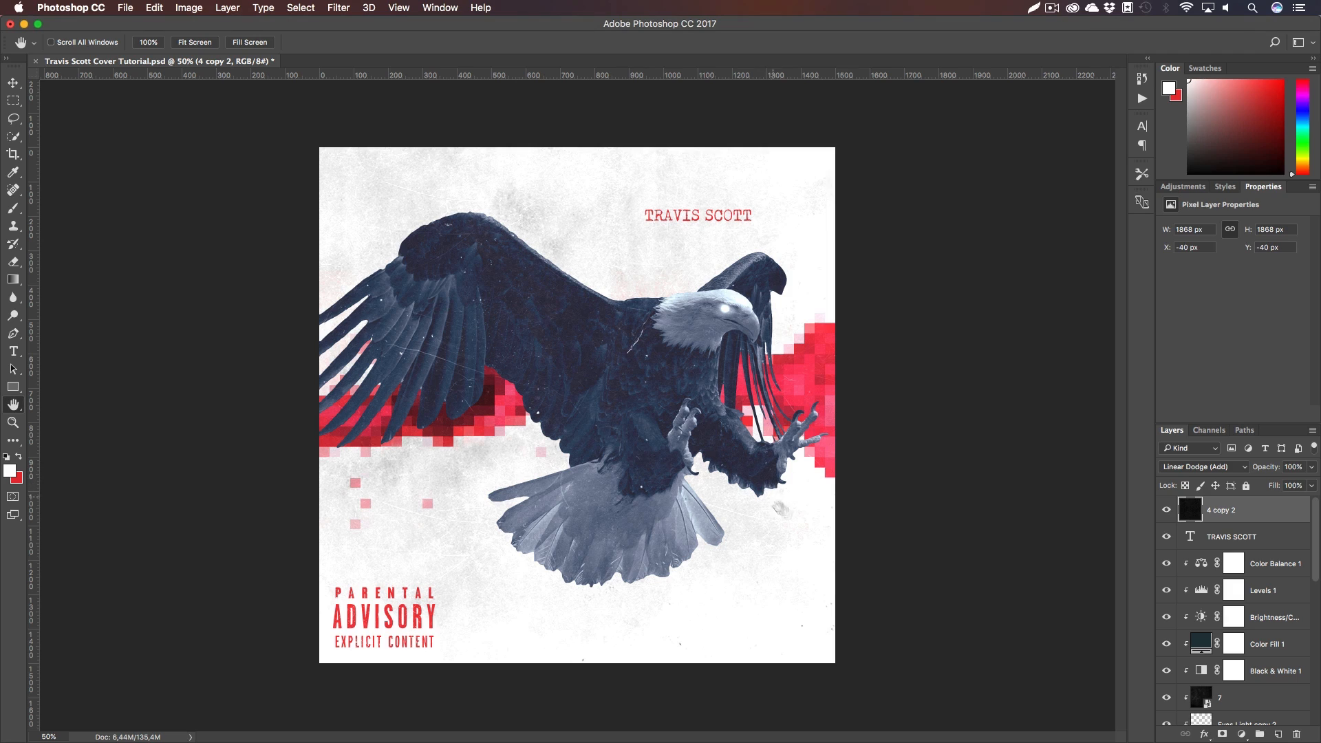
Add a white (ffffff) Solid Color fill layer directly above the hidden Brush Stroke layer
scroll(1285, 652, "down", 10)
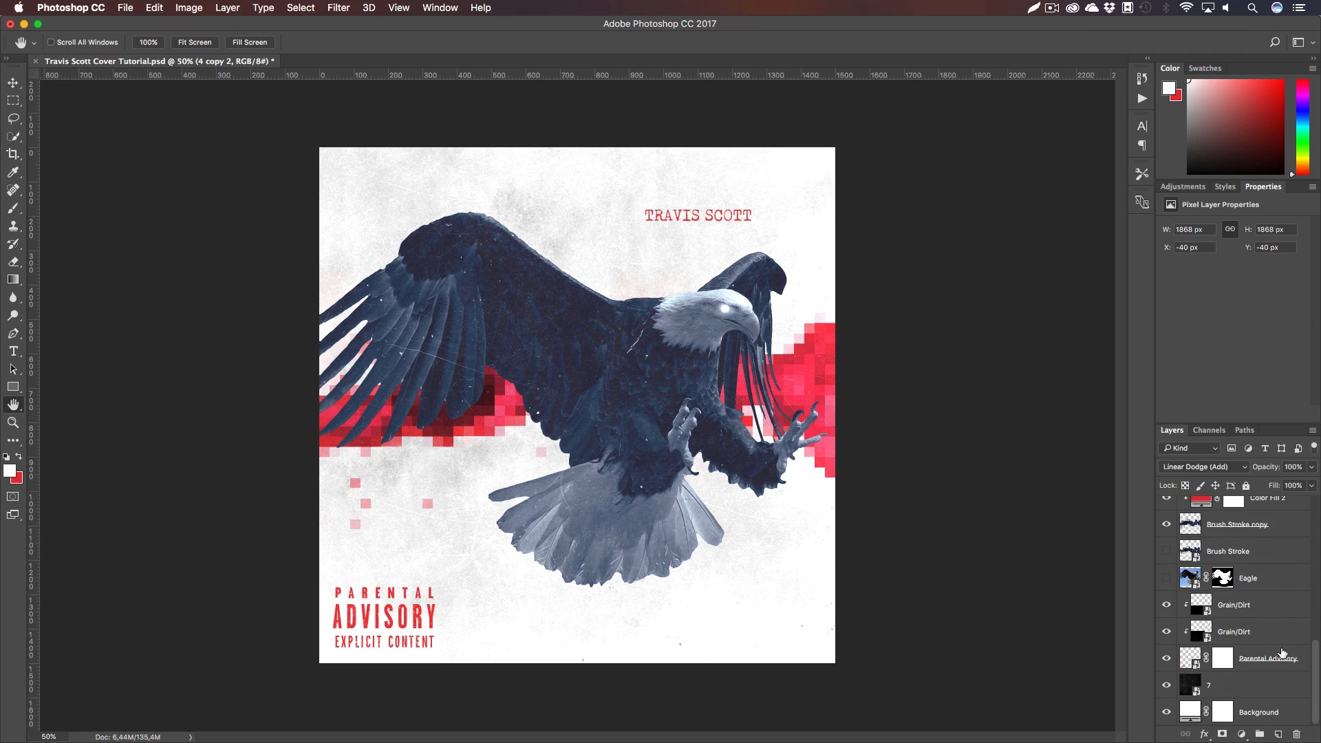
scroll(1257, 592, "up", 2)
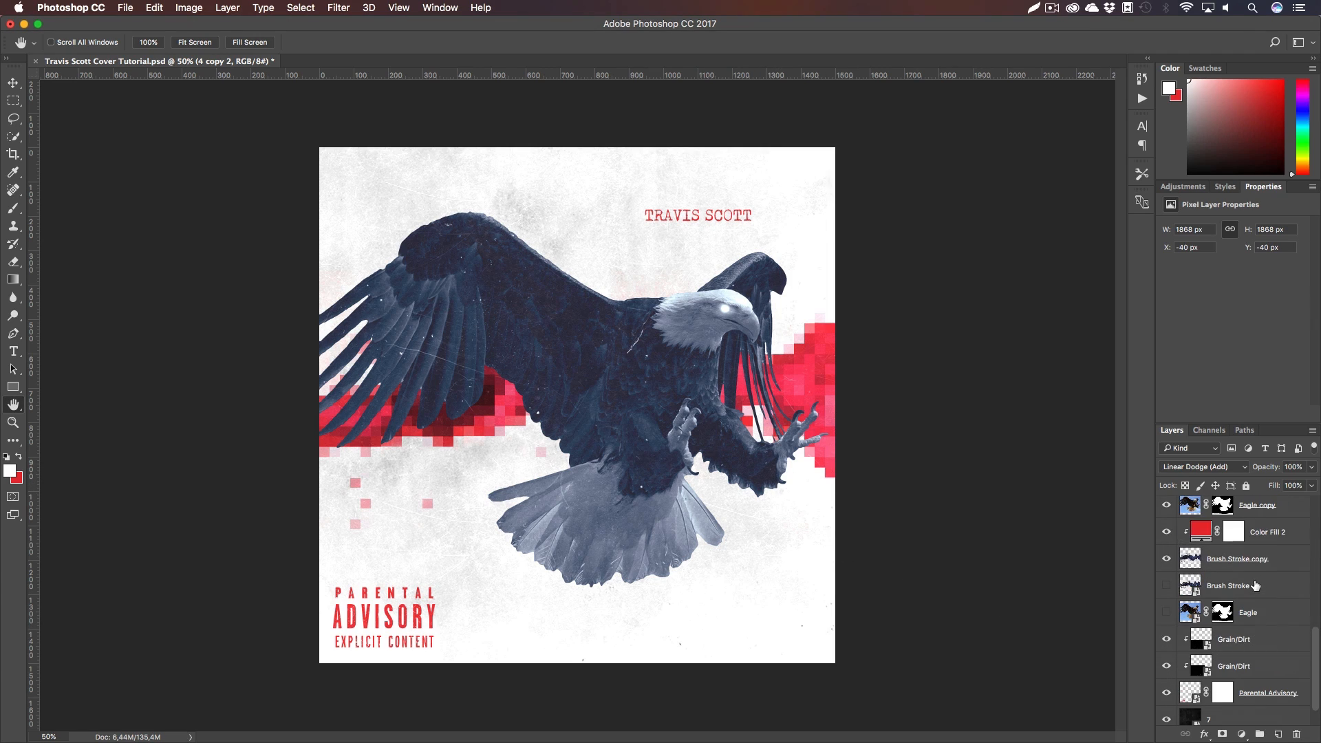
left_click(1248, 592)
left_click(1242, 736)
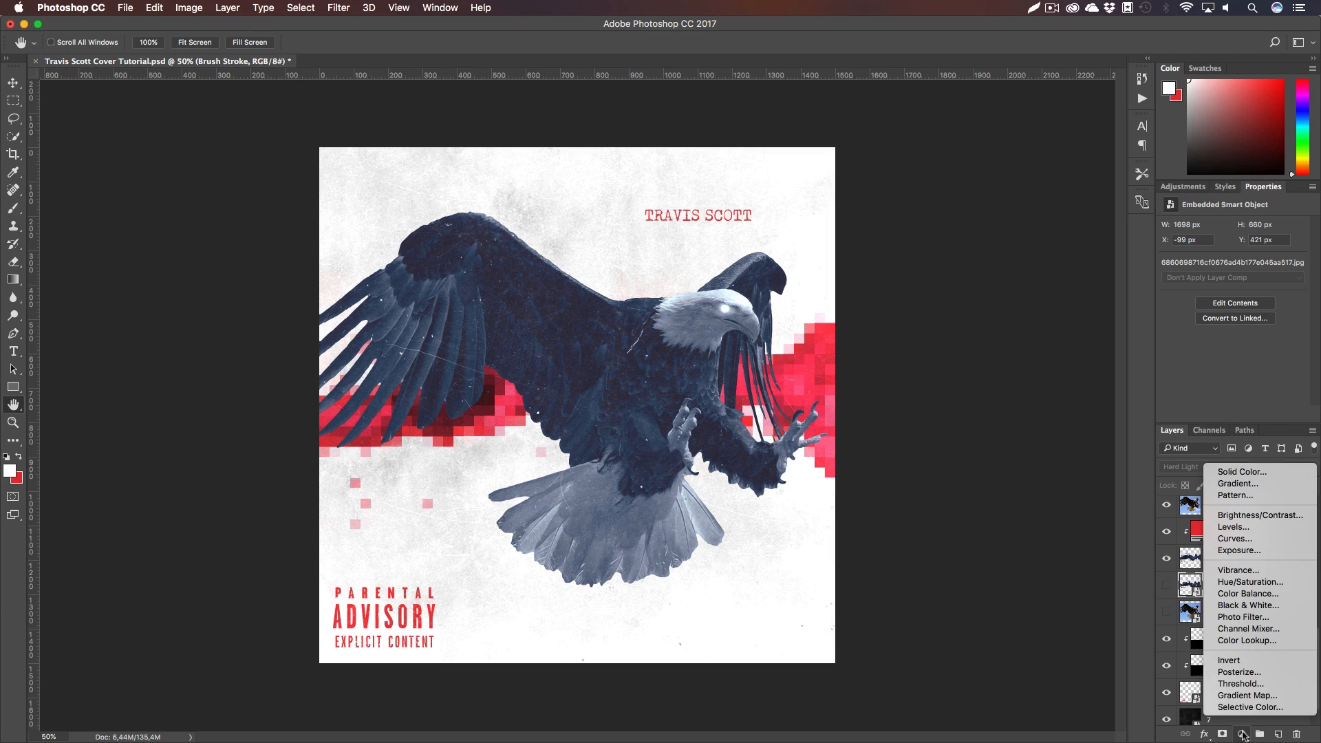
left_click(1236, 473)
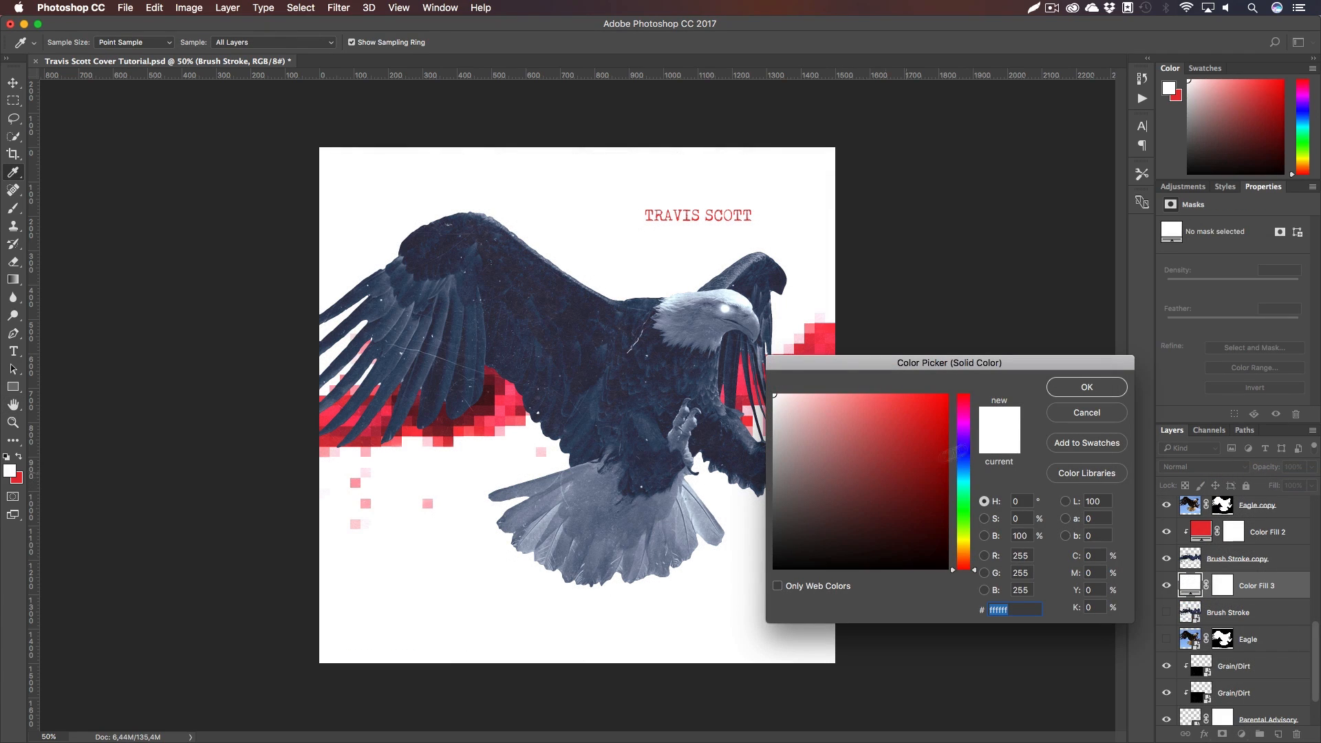
left_click(1056, 390)
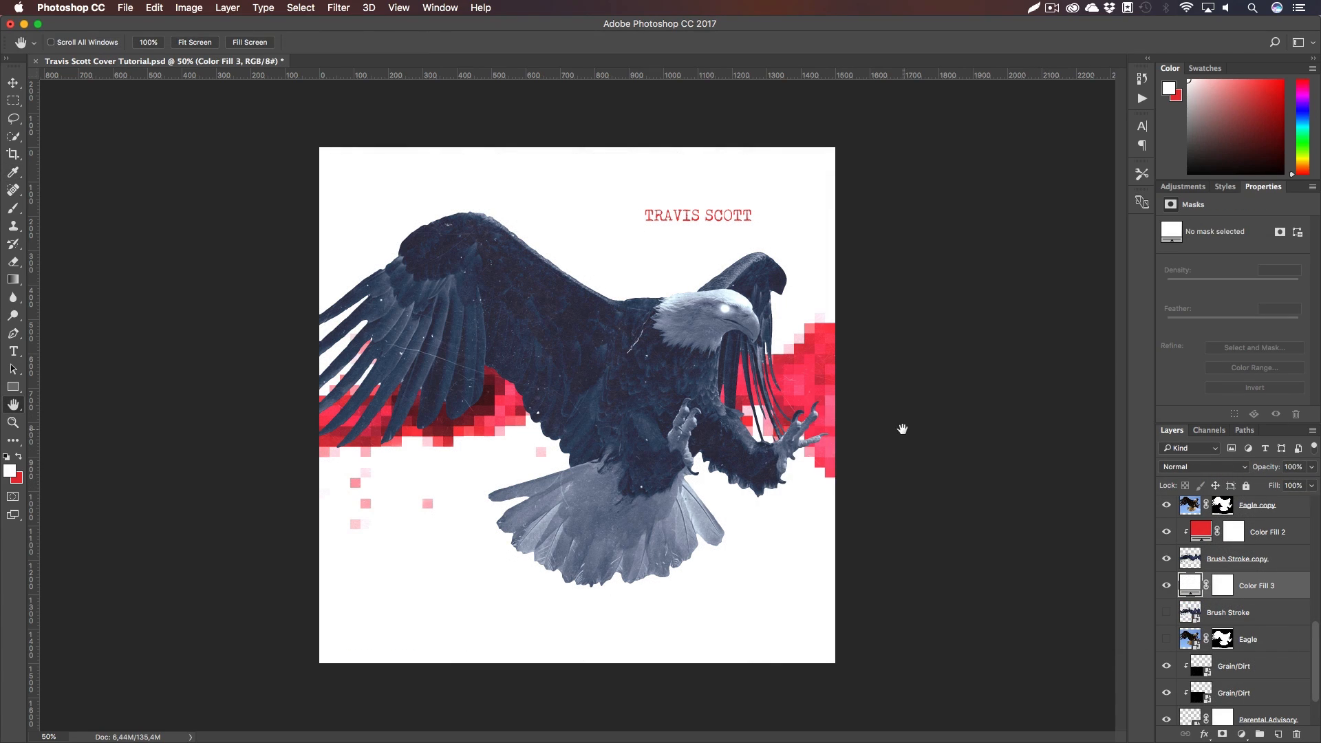
Convert the white fill layer to a smart object and rename it Stroke
key("super+t")
left_click(764, 256)
right_click(1268, 589)
left_click(1185, 329)
double_click(1224, 585)
type("Stroke")
key("Return")
Narrow the Stroke layer to a full-height vertical strip about 192 px wide and move it above Color Fill 2, below Eagle copy
key("super+t")
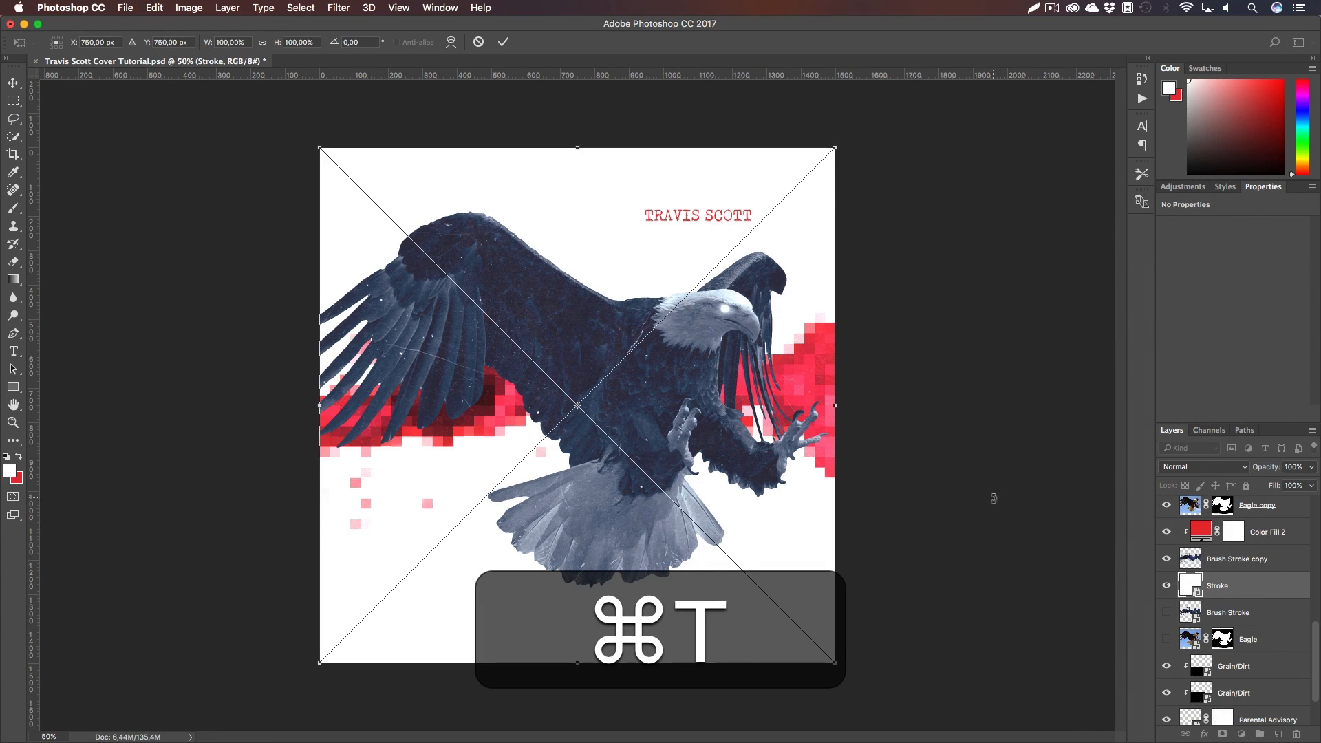
mouse_move(835, 405)
left_mouse_down()
mouse_move(609, 408)
mouse_move(558, 372)
left_mouse_up()
key("alt+Return")
key("v")
scroll(1294, 635, "up", 1)
left_click_drag(1295, 635, 1271, 557)
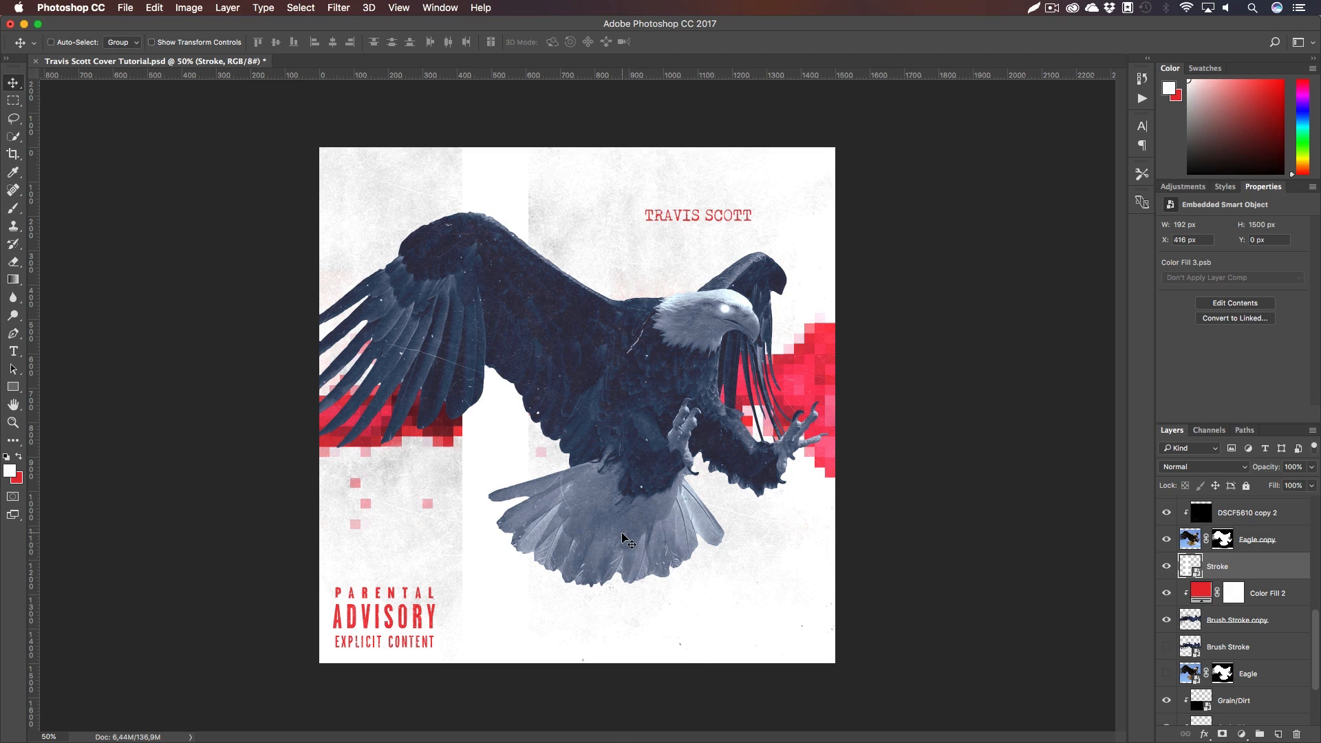
Widen the white Stroke strip slightly on both sides, keeping it centred and full height
key("super+t")
left_click_drag(529, 405, 538, 406)
key("alt+Return")
Place watercolor-brush-stroke-banner-dark-brown-2 above Stroke, upright and flipped horizontally, and scale it to about 441 × 1728 px over the strip
left_click_drag(485, 579, 526, 478)
left_click_drag(621, 415, 553, 502)
left_click_drag(586, 441, 716, 673)
right_click(627, 564)
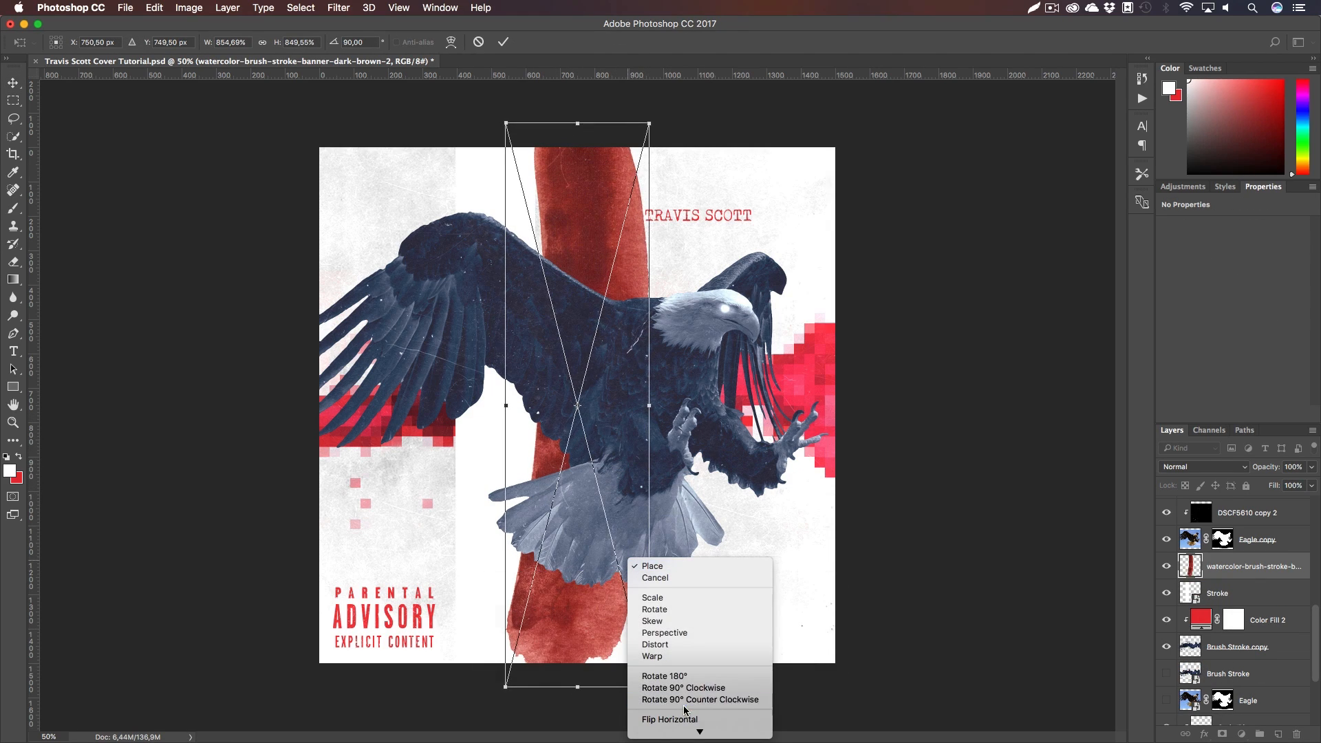
left_click(670, 718)
left_click_drag(626, 447, 555, 447)
left_click_drag(577, 687, 605, 703)
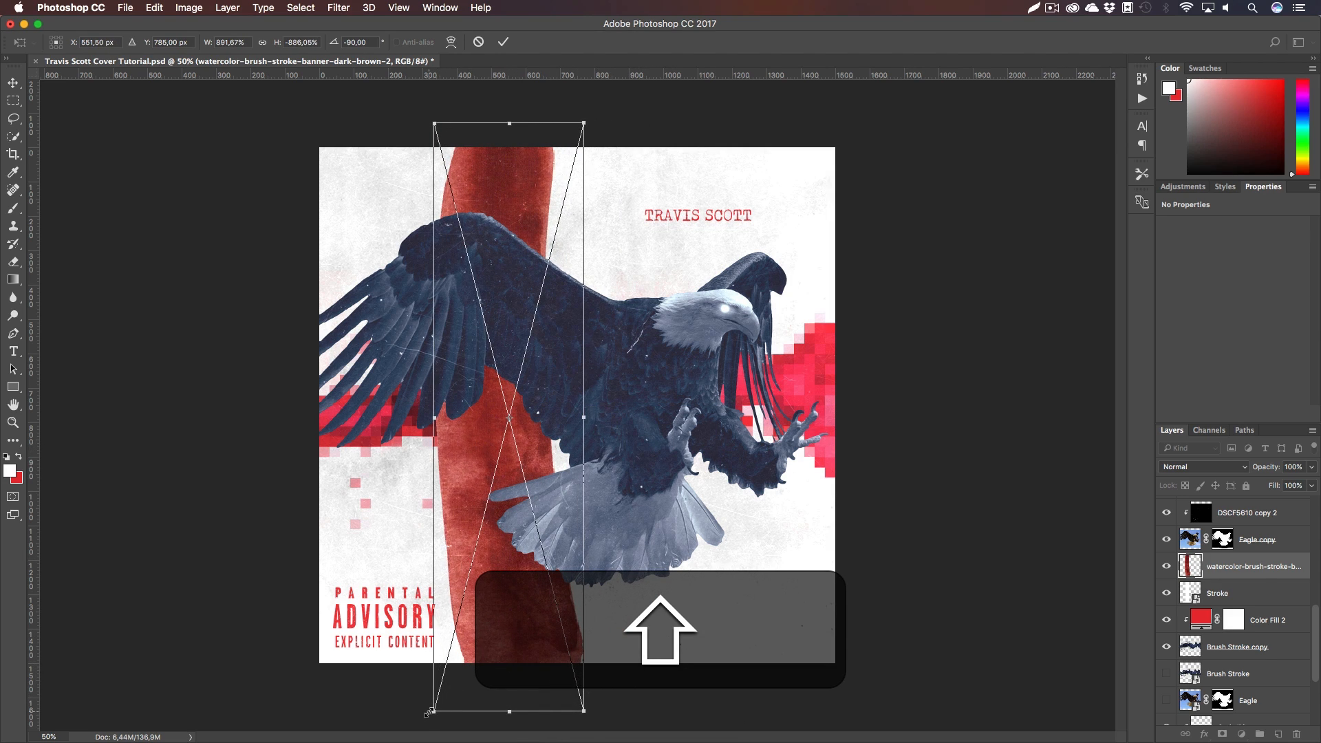
left_click_drag(427, 713, 417, 716)
key("Return")
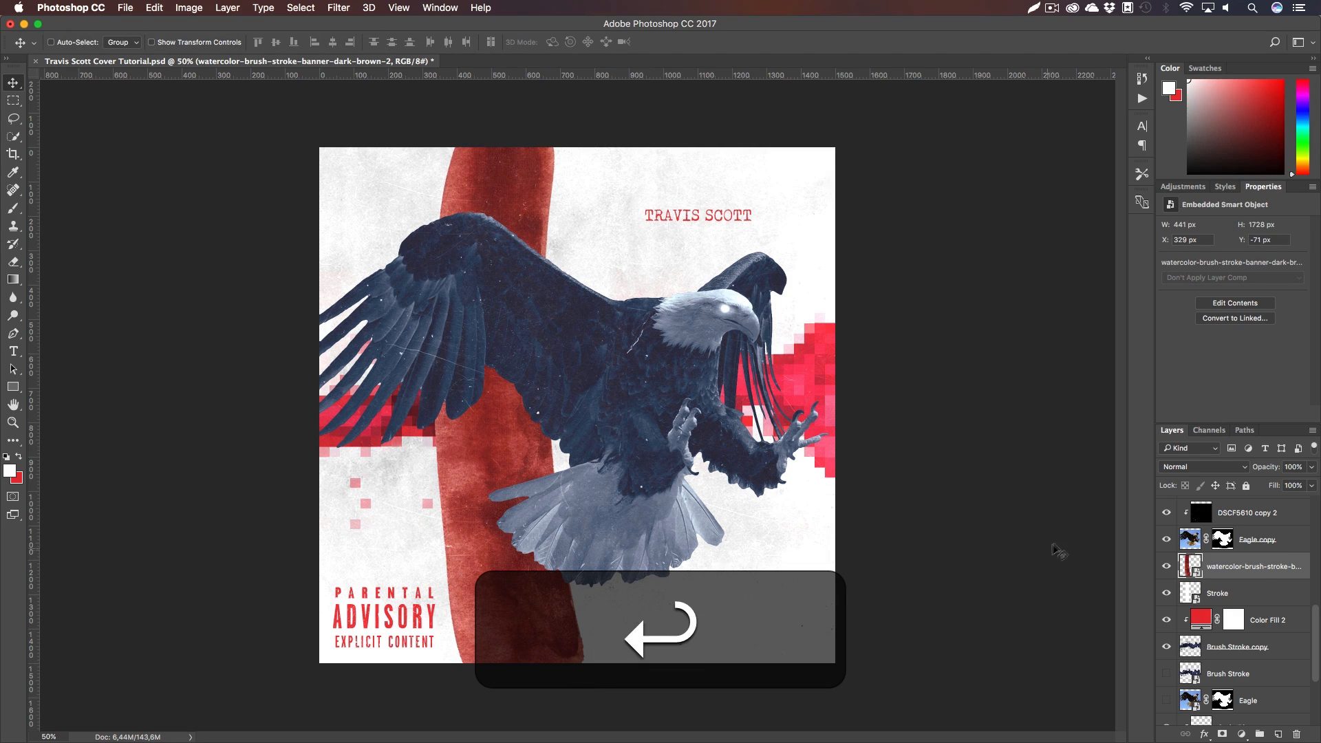
Clip the watercolor brush stroke layer to Stroke and nudge it left to X 309 px
right_click(1245, 563)
left_click(1127, 436)
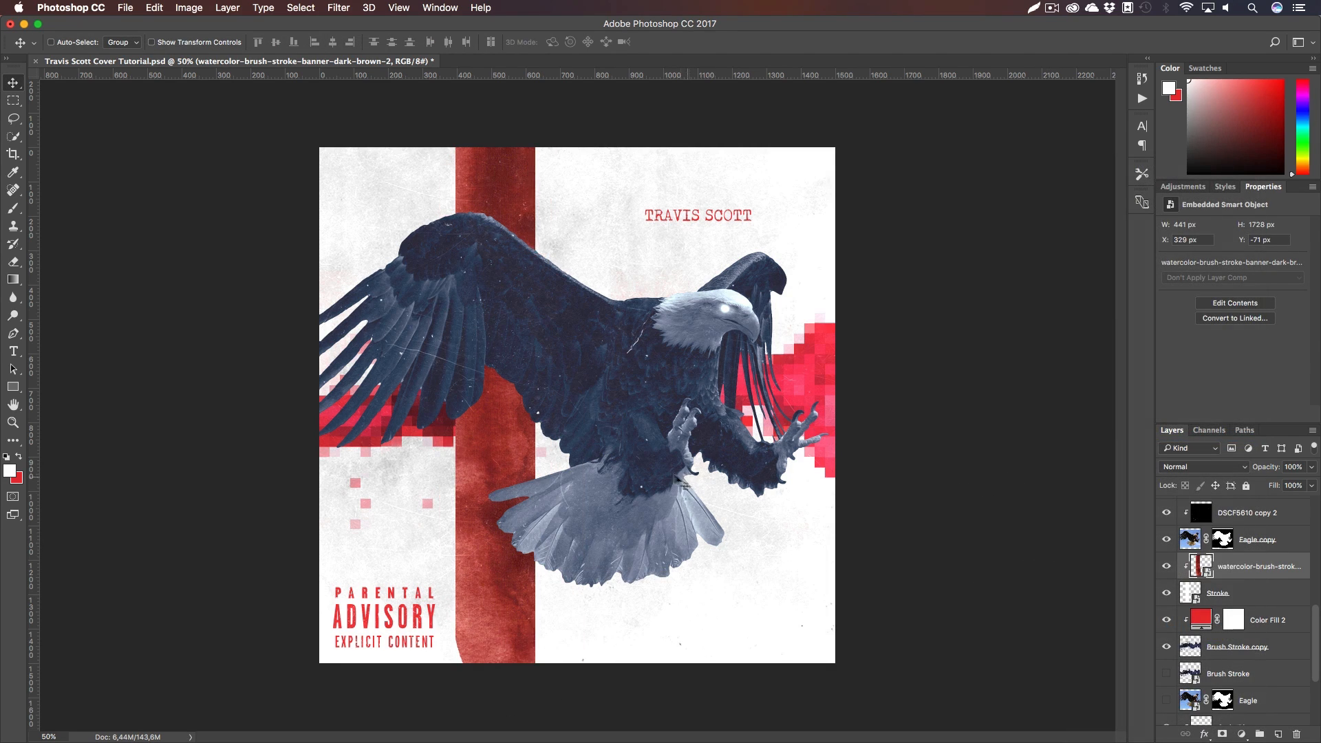
key("h")
key("shift+v")
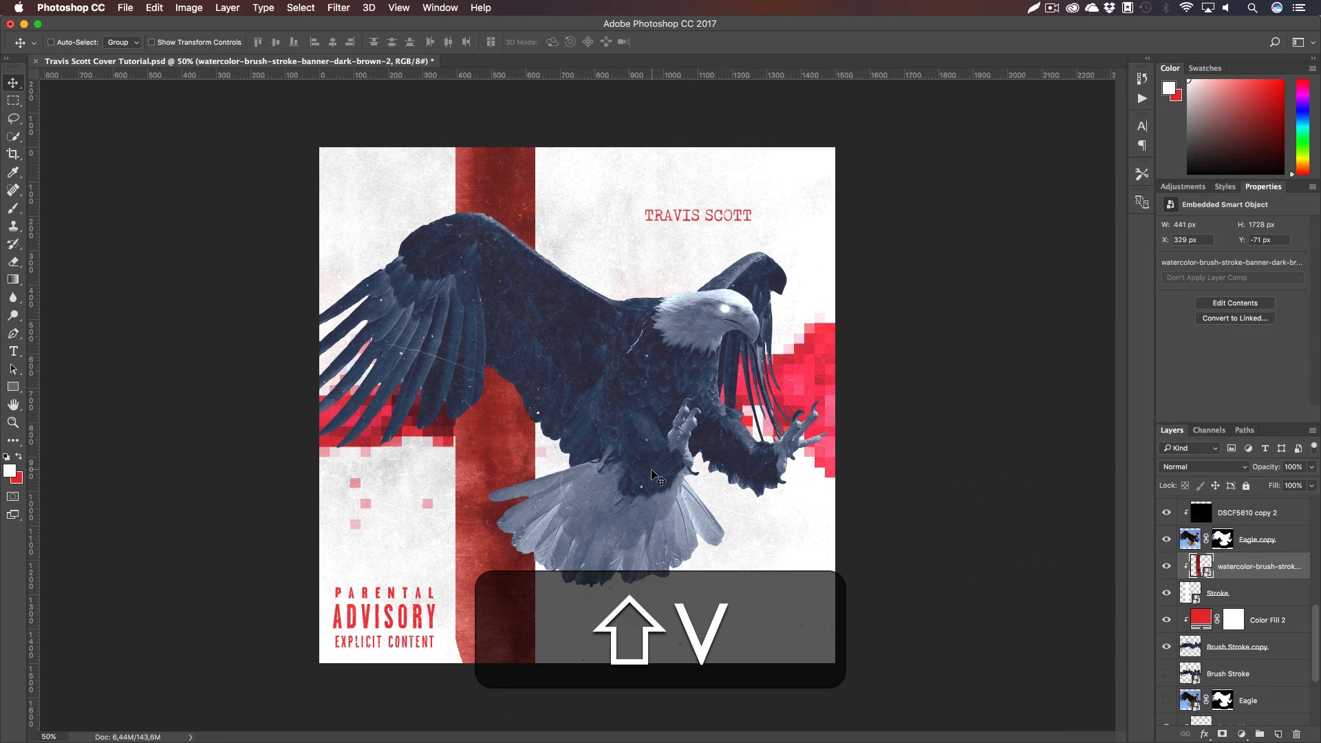
key("shift+Left")
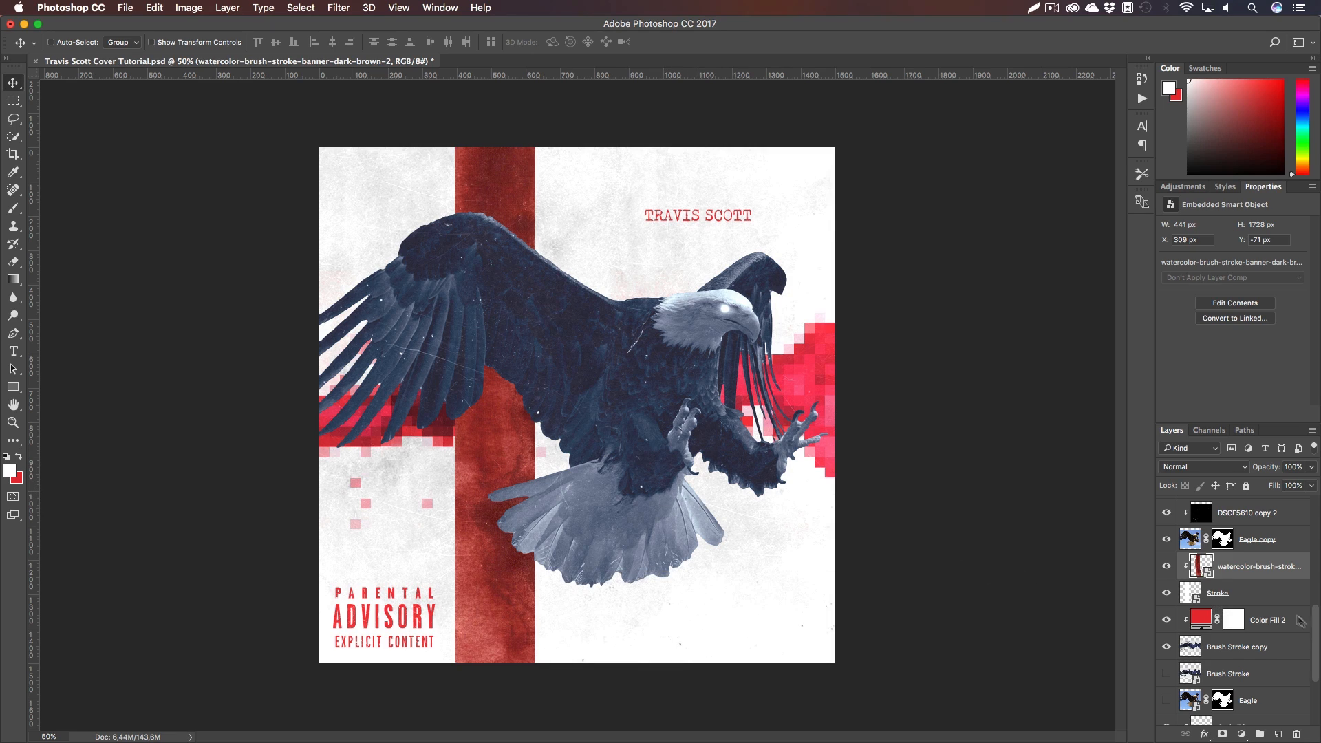
Duplicate the eagle's layers from 7 through Color Balance 1 to directly below Eagle copy and clip the copies to the strip
left_click(1259, 591, "shift")
scroll(1258, 609, "up", 2)
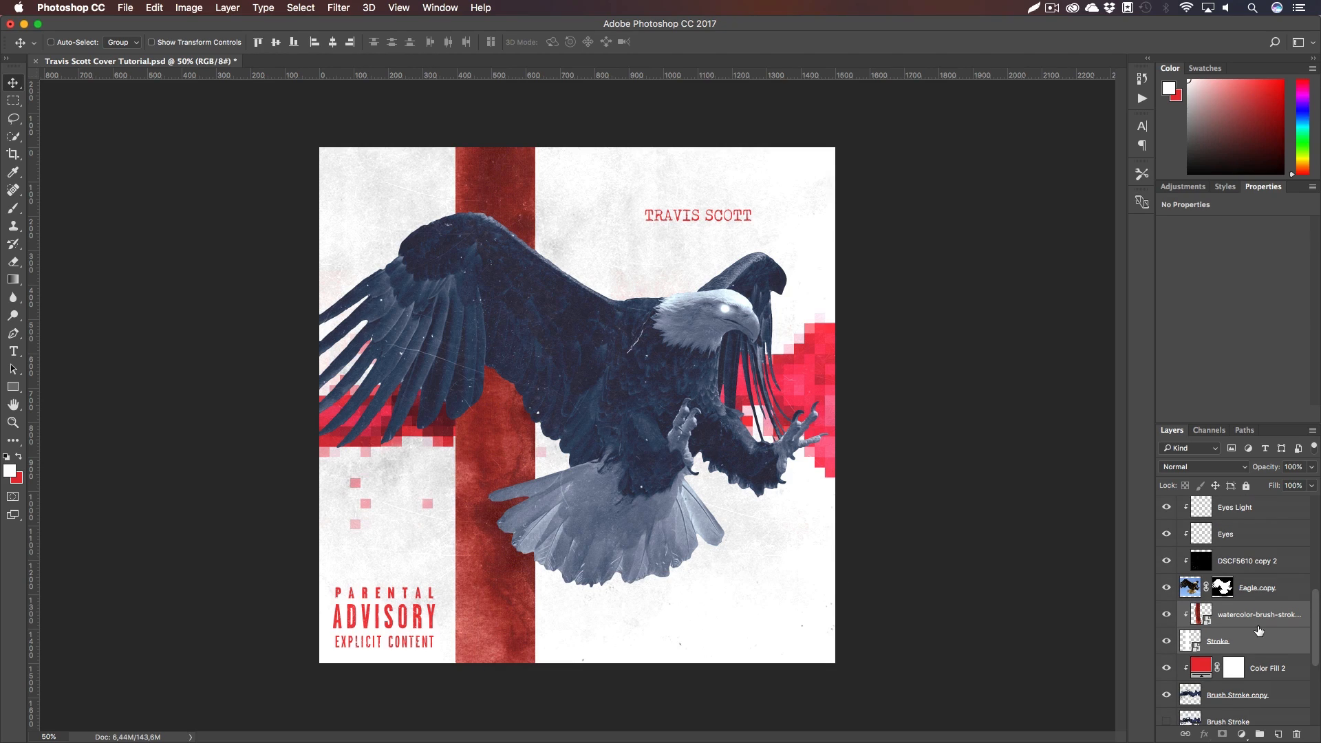
scroll(1259, 633, "up", 1)
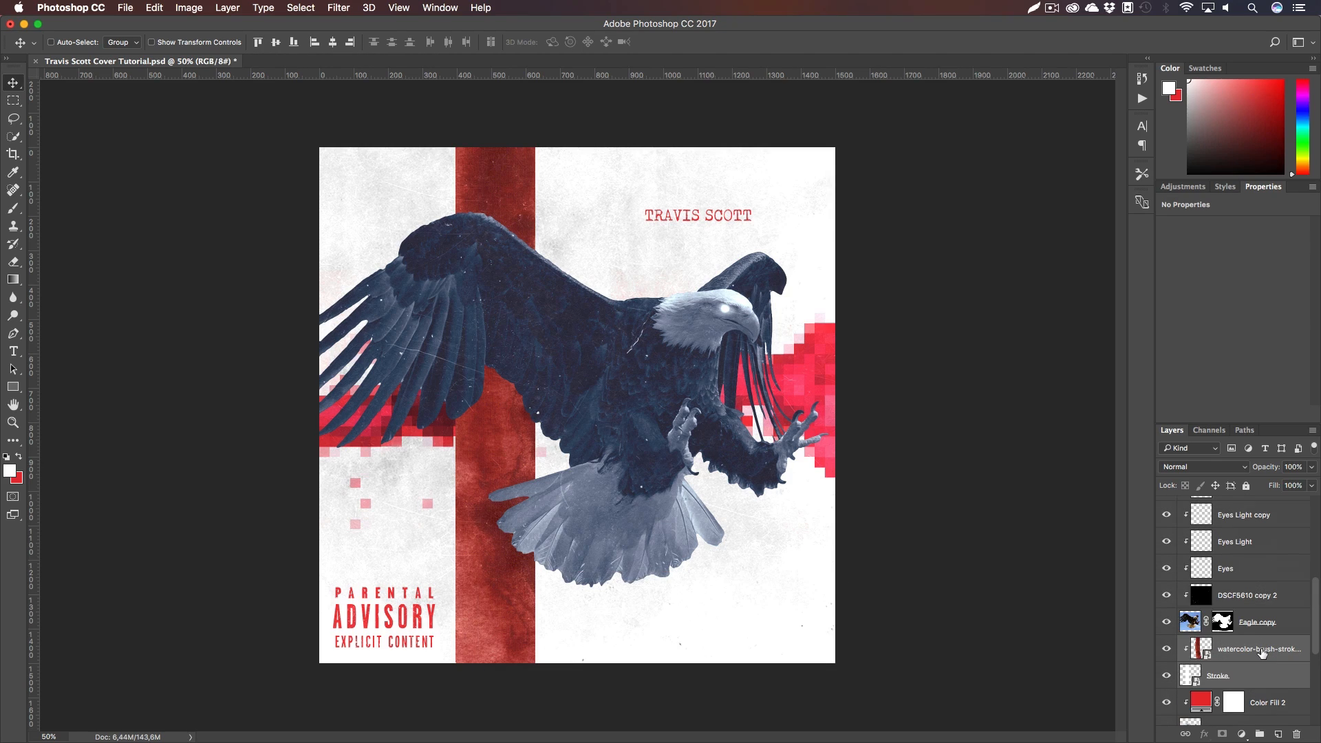
scroll(1259, 633, "up", 4)
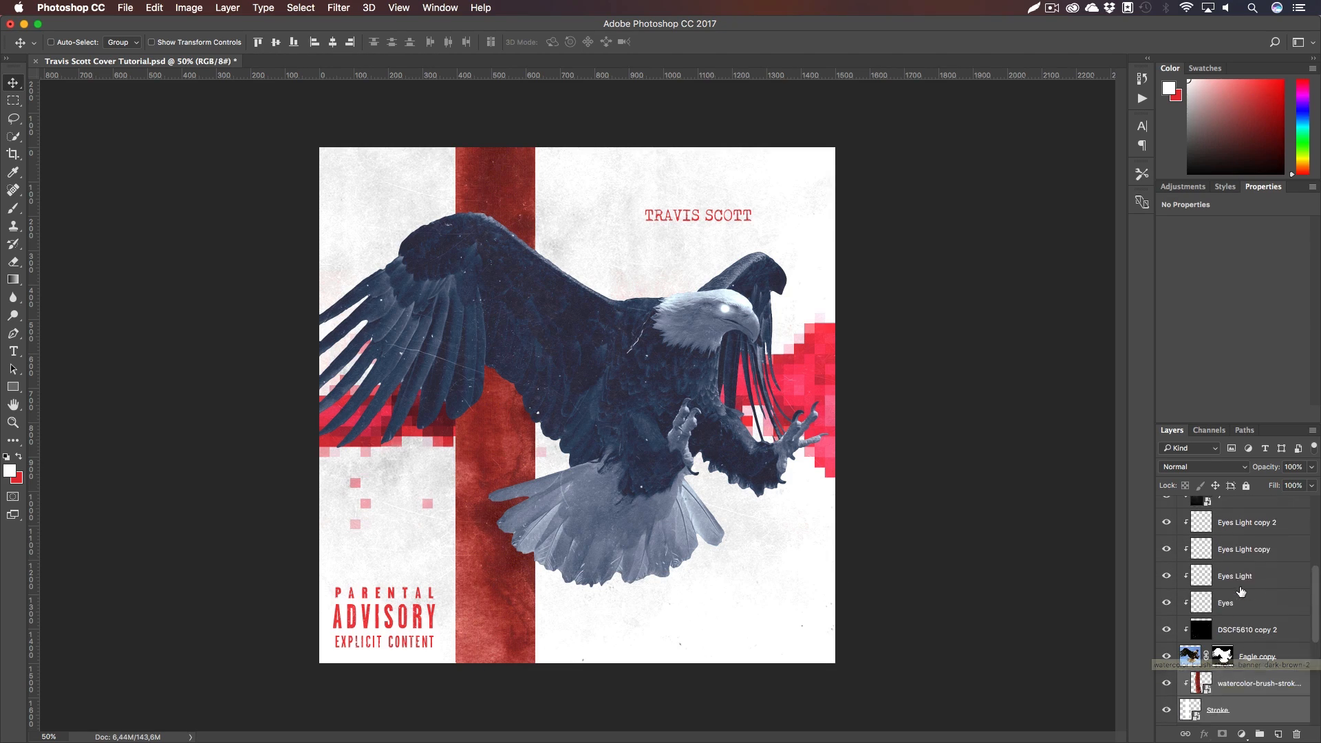
left_click(1247, 612)
scroll(1263, 620, "up", 2)
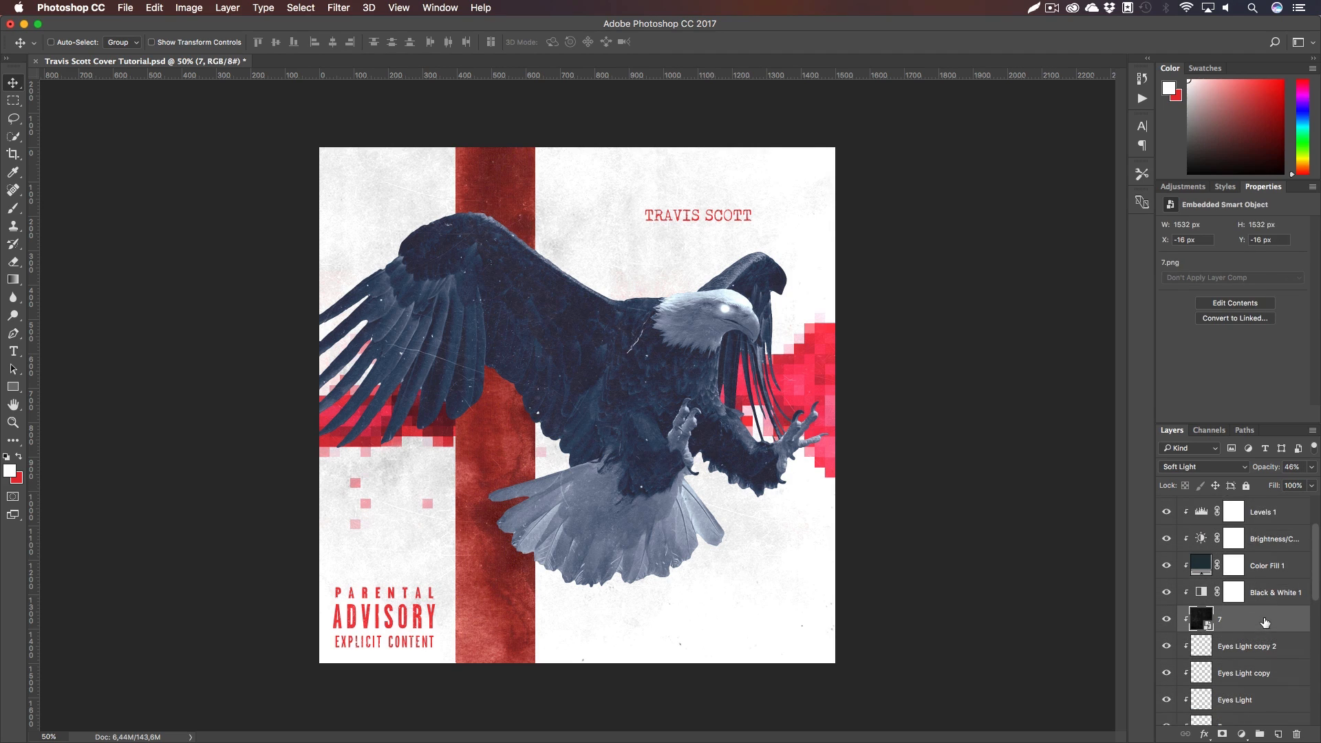
left_click(1269, 575, "shift")
scroll(1262, 661, "down", 3)
scroll(1262, 661, "down", 2)
scroll(1260, 645, "up", 1)
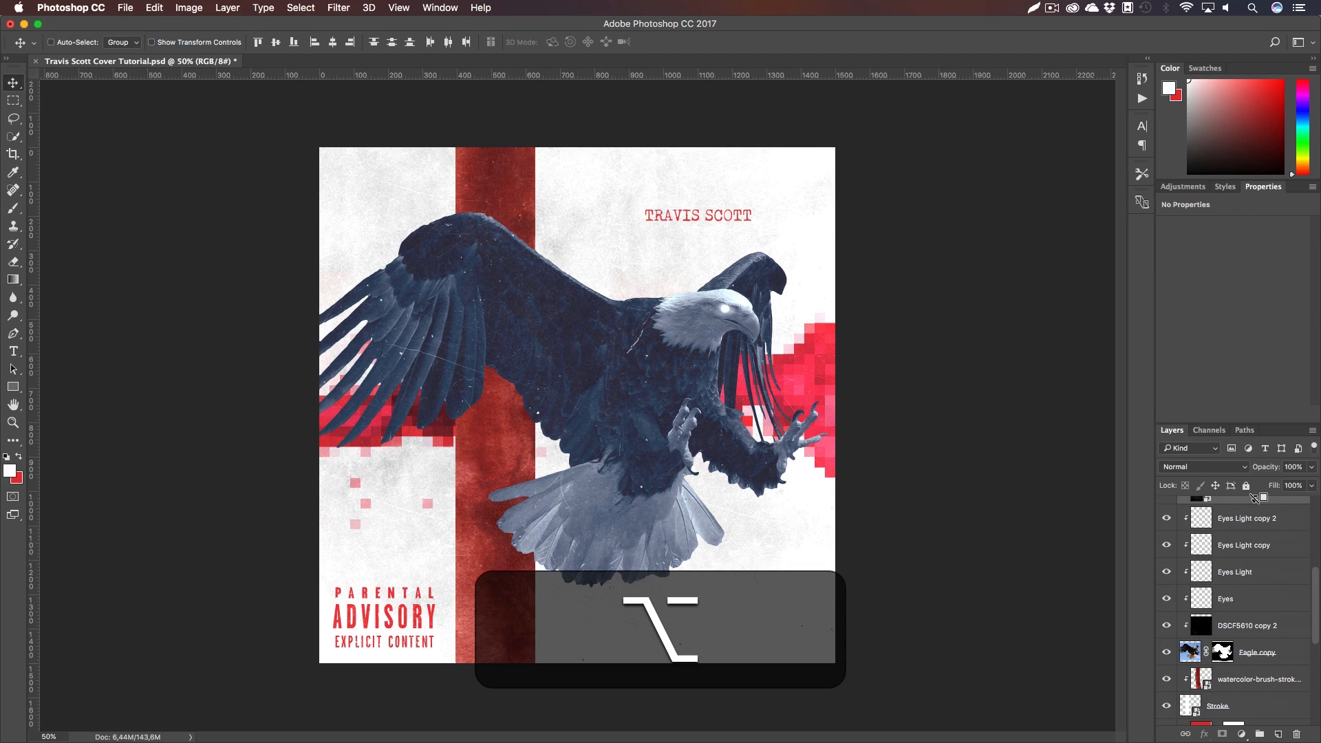
scroll(1268, 543, "up", 1)
mouse_move(1261, 529)
left_mouse_down()
mouse_move(1252, 728)
mouse_move(1243, 652)
left_mouse_up()
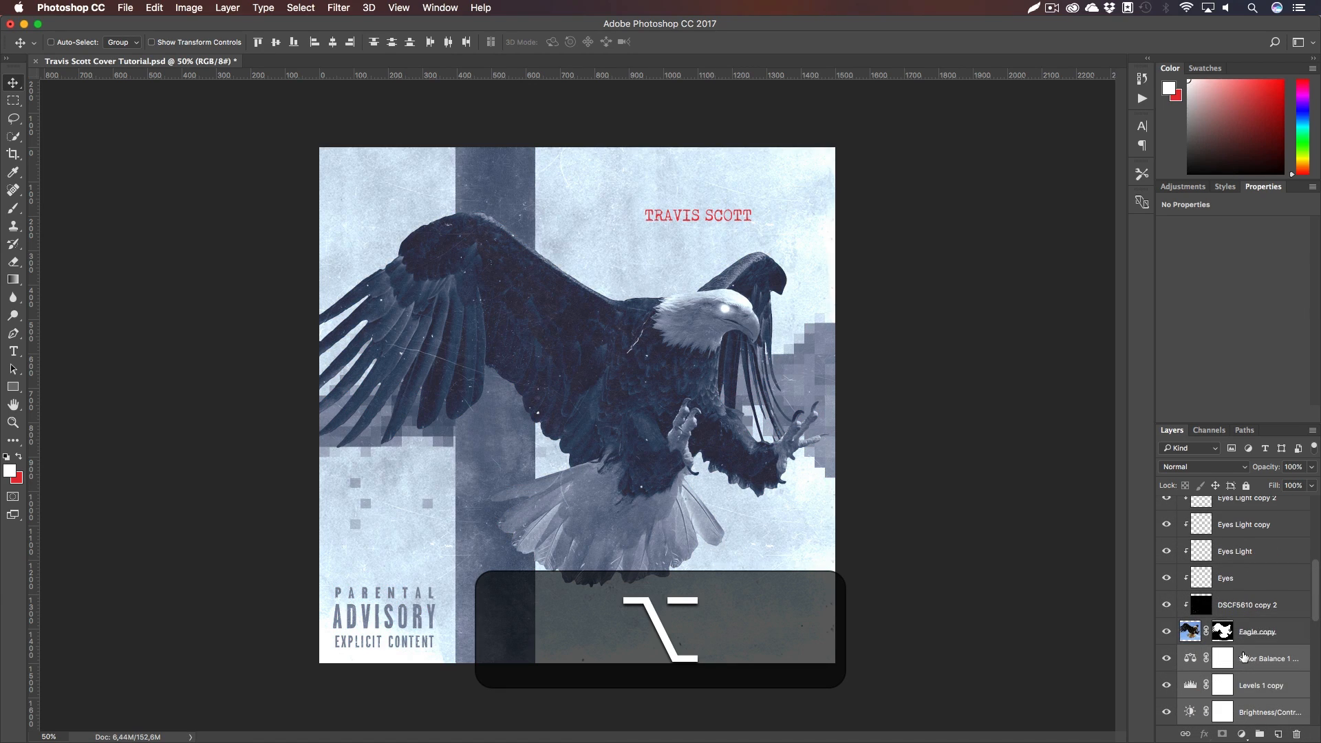
right_click(1254, 662)
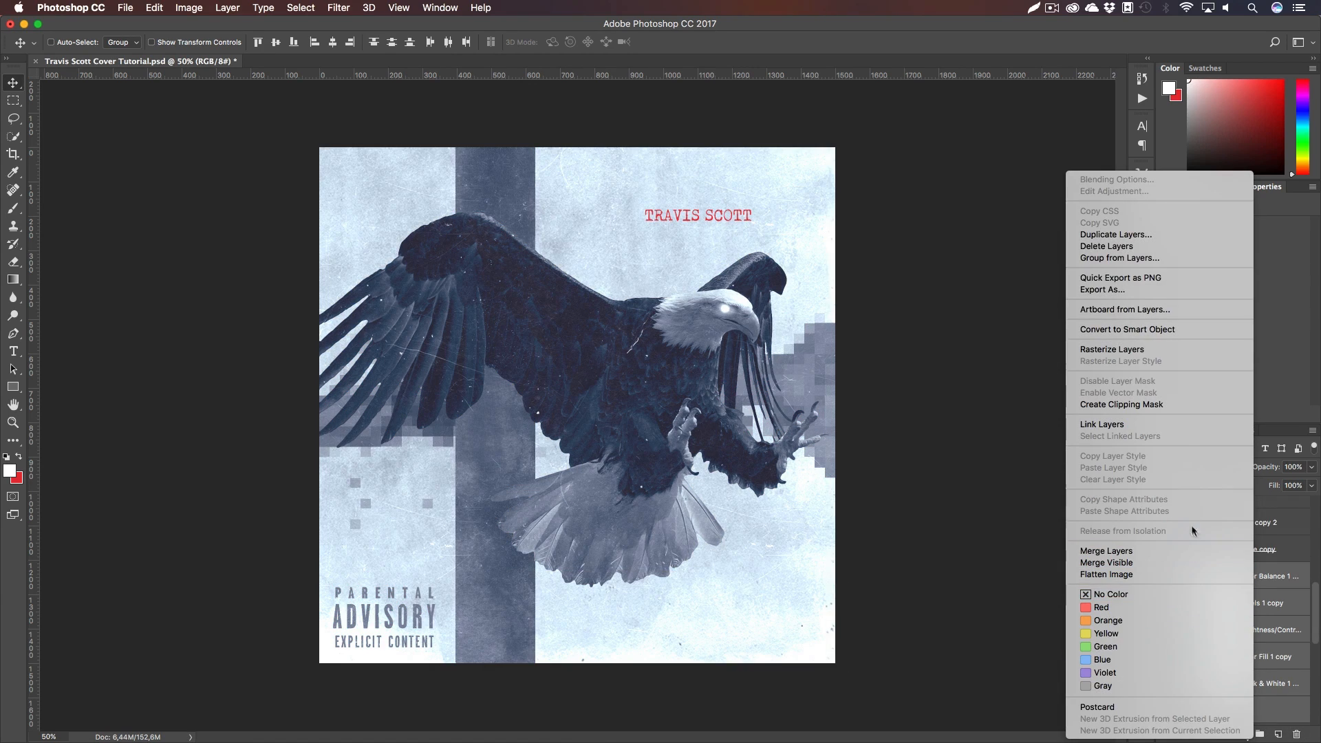
left_click(1175, 406)
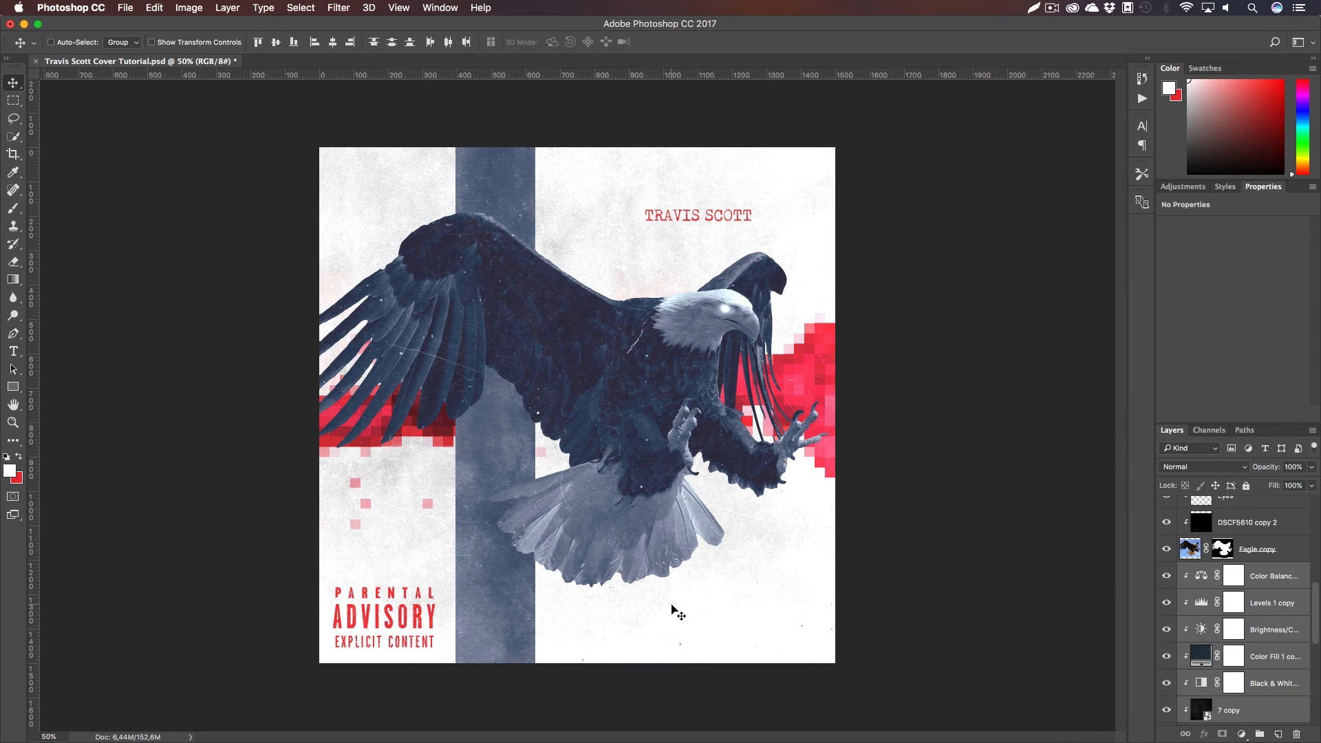
Compare the strip without individual copied adjustments, and delete Levels 1 copy along with its mask
key("h")
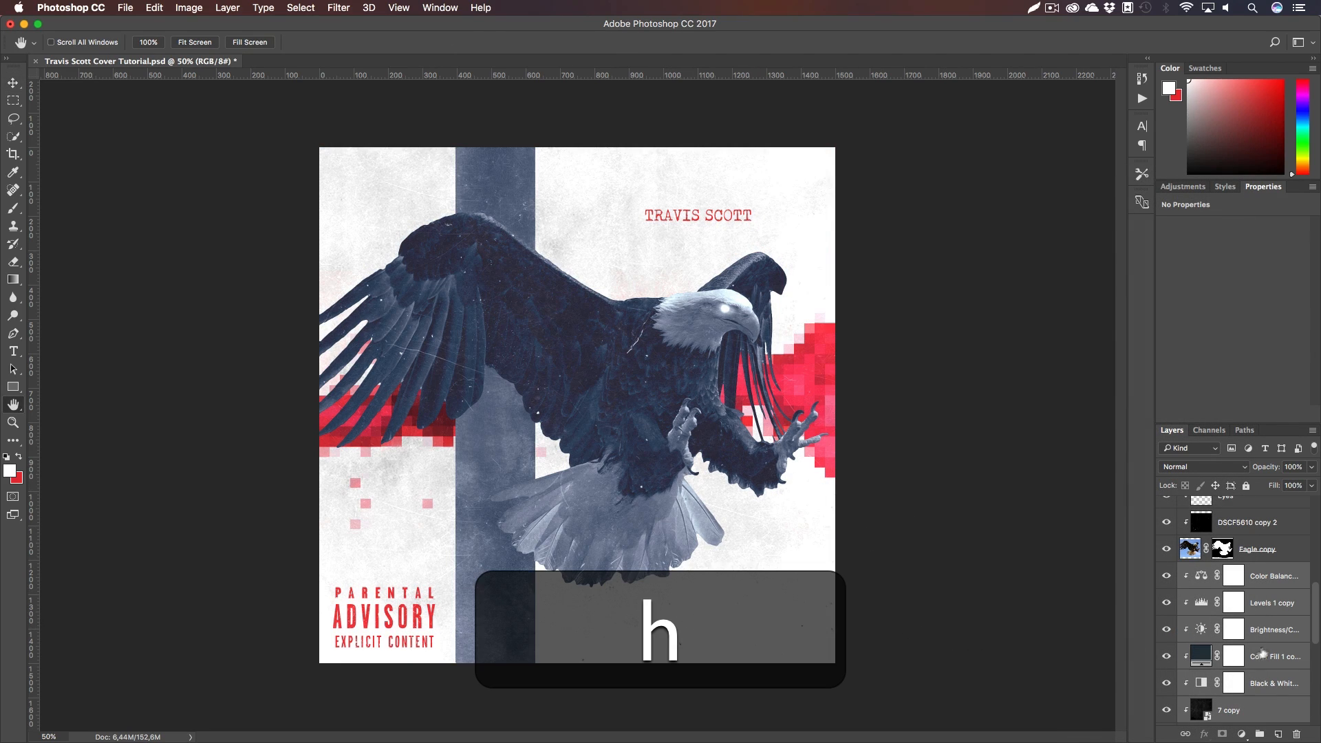
scroll(1265, 650, "down", 2)
left_click(1166, 541)
left_click(1166, 542)
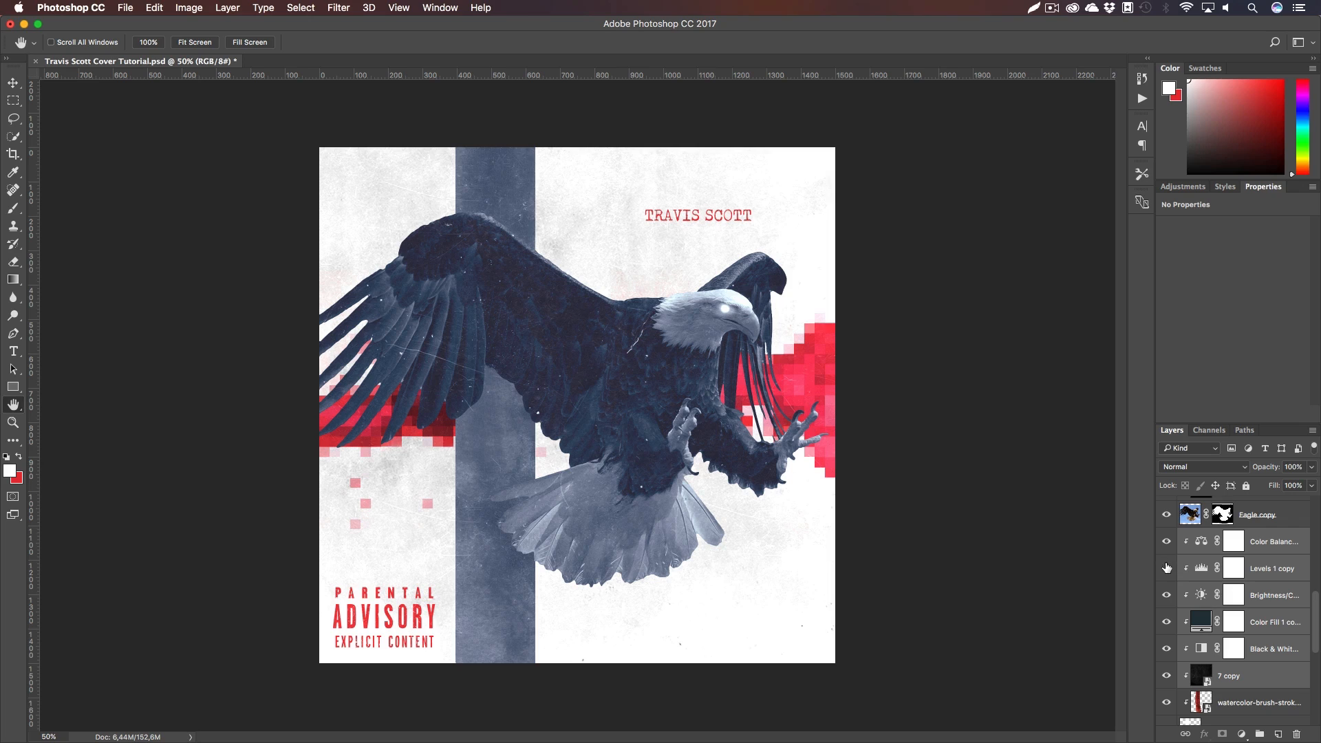
left_click(1166, 568)
left_click(1166, 568)
left_click(1166, 568)
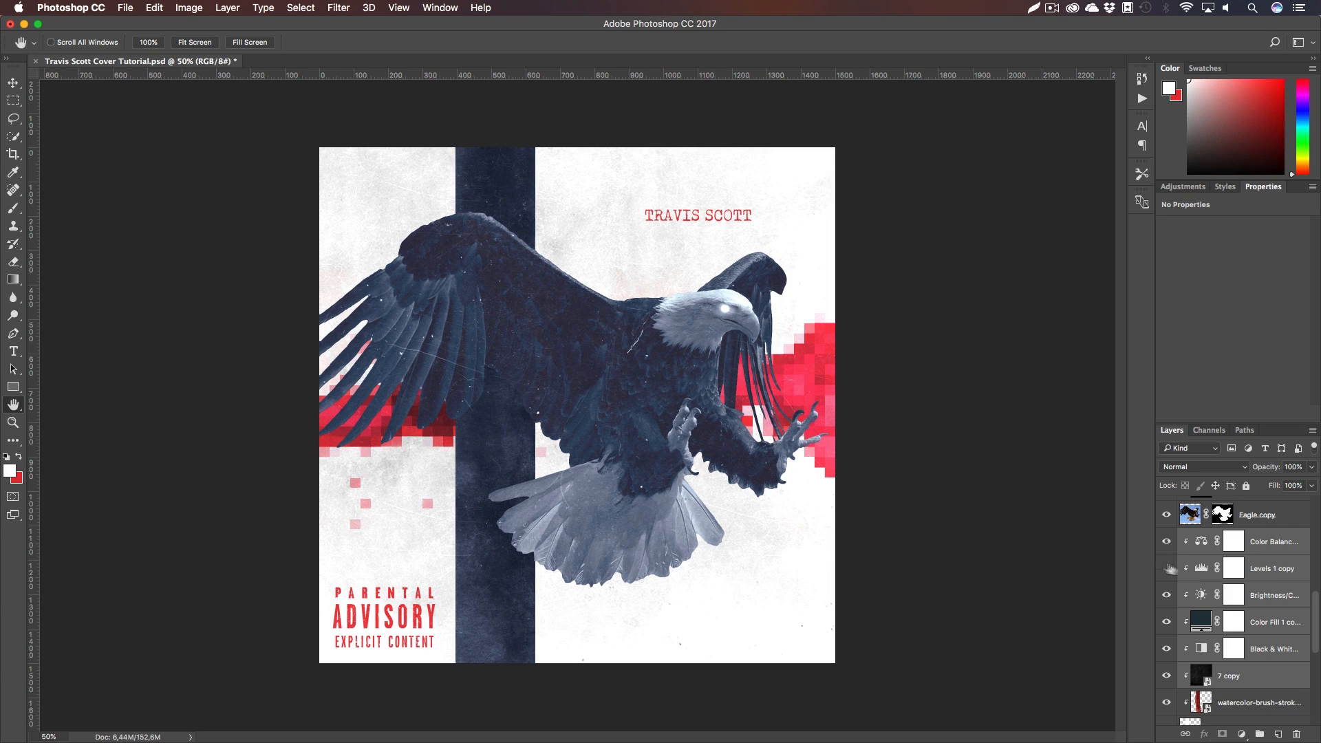
left_click(1234, 569)
left_click(1291, 736)
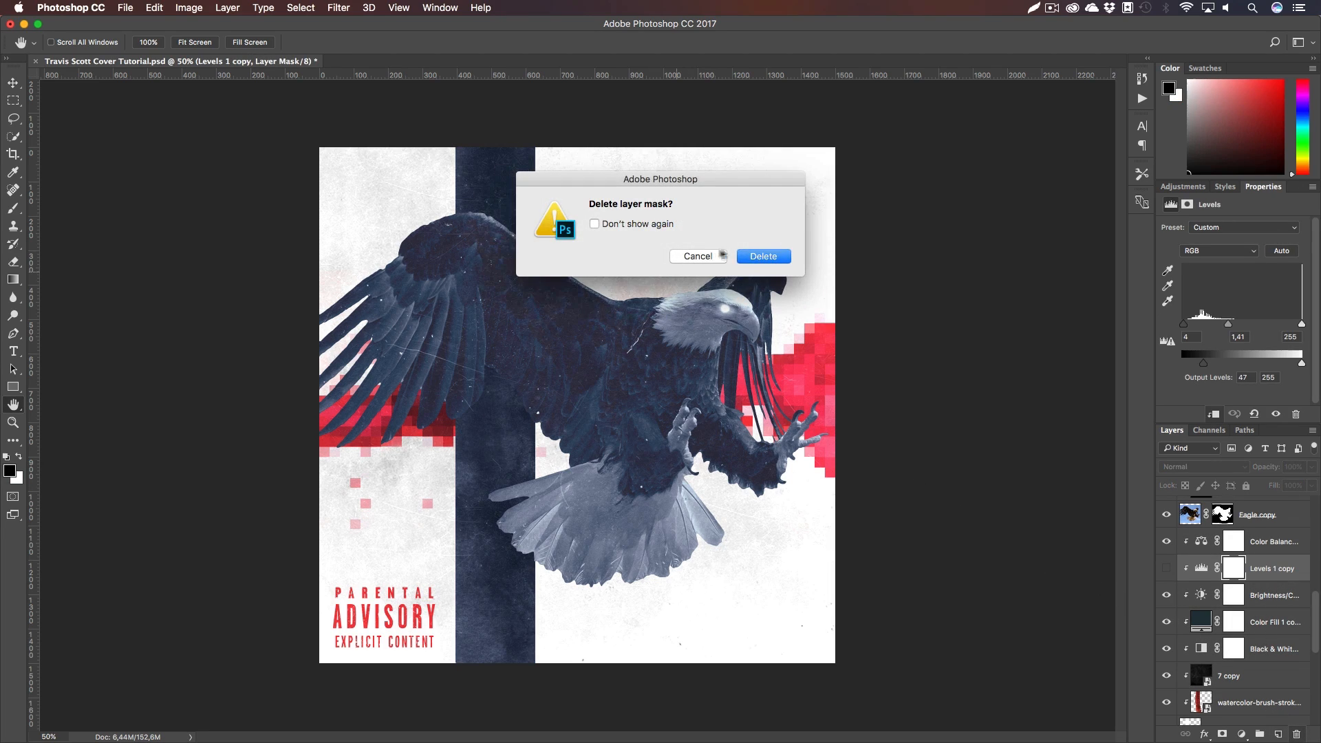
left_click(763, 254)
left_click(1293, 735)
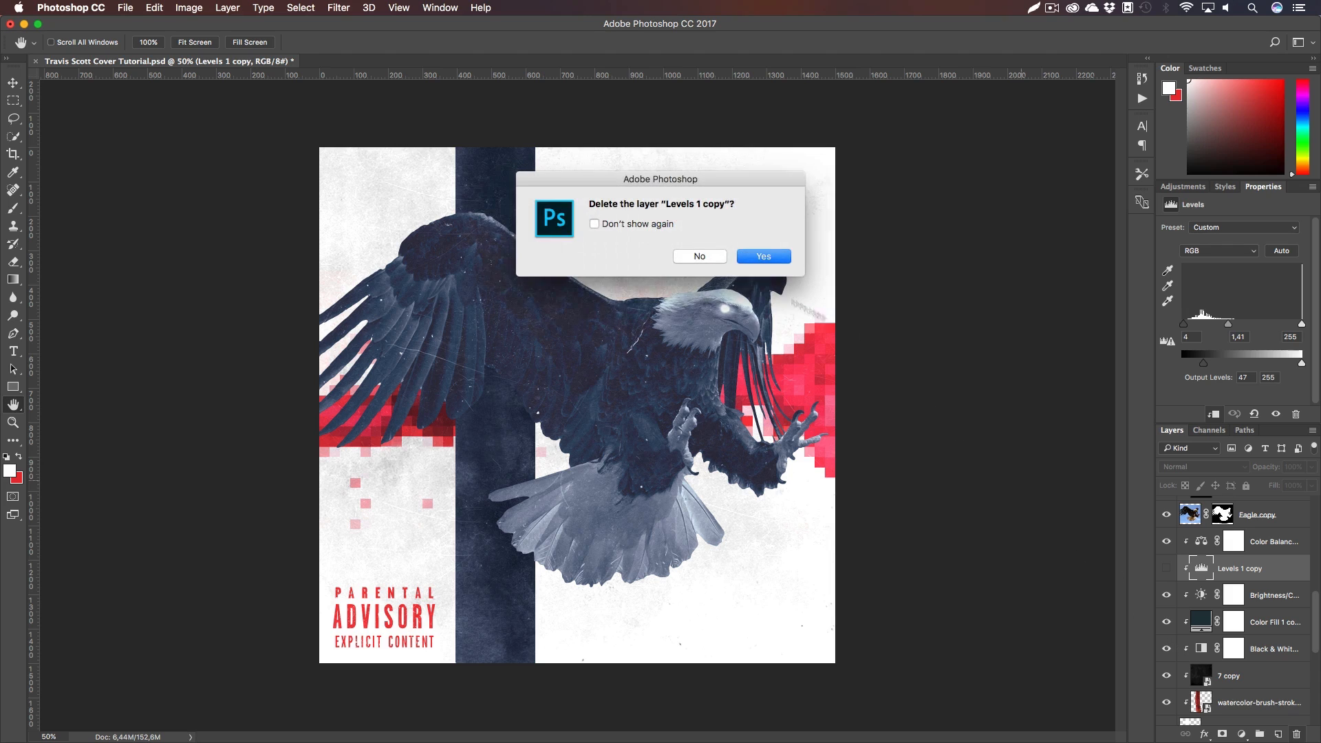
left_click(762, 256)
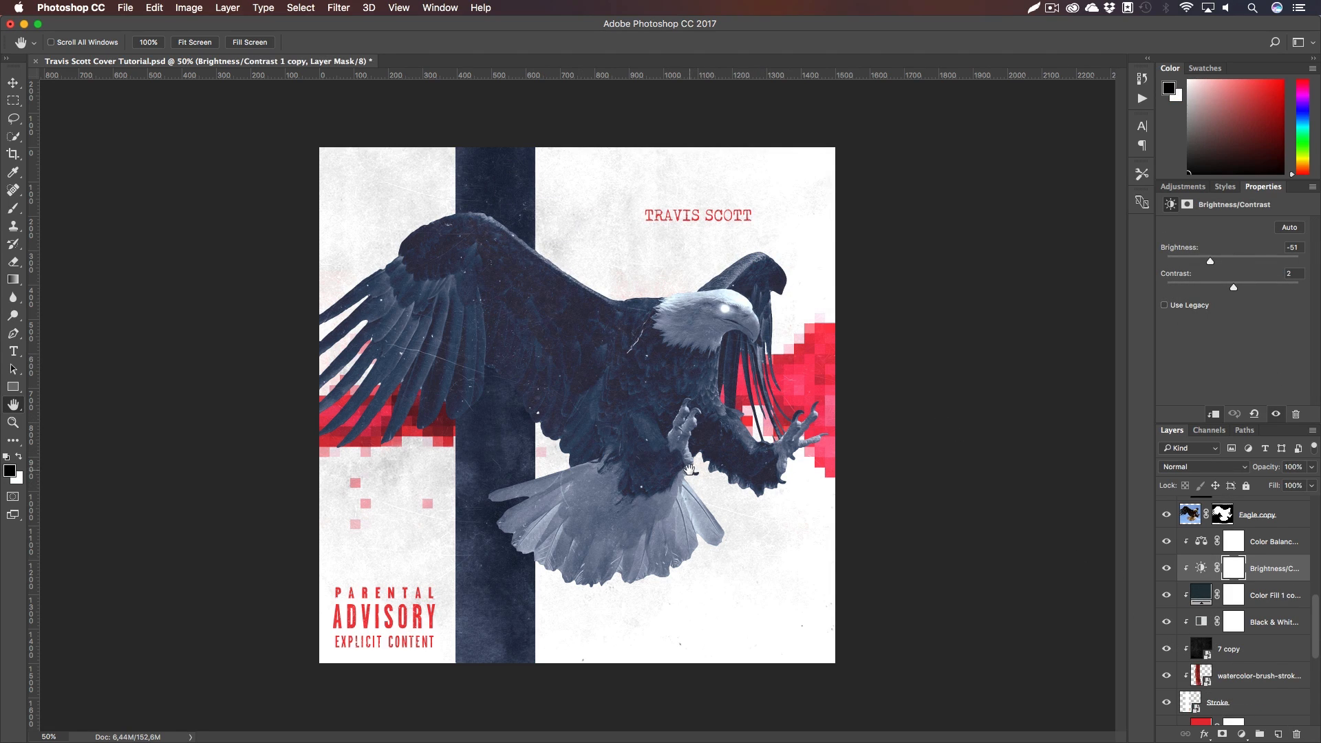
Duplicate the TRAVIS SCOTT text layer and position the copy below and left of the original
key("t")
left_click(677, 223)
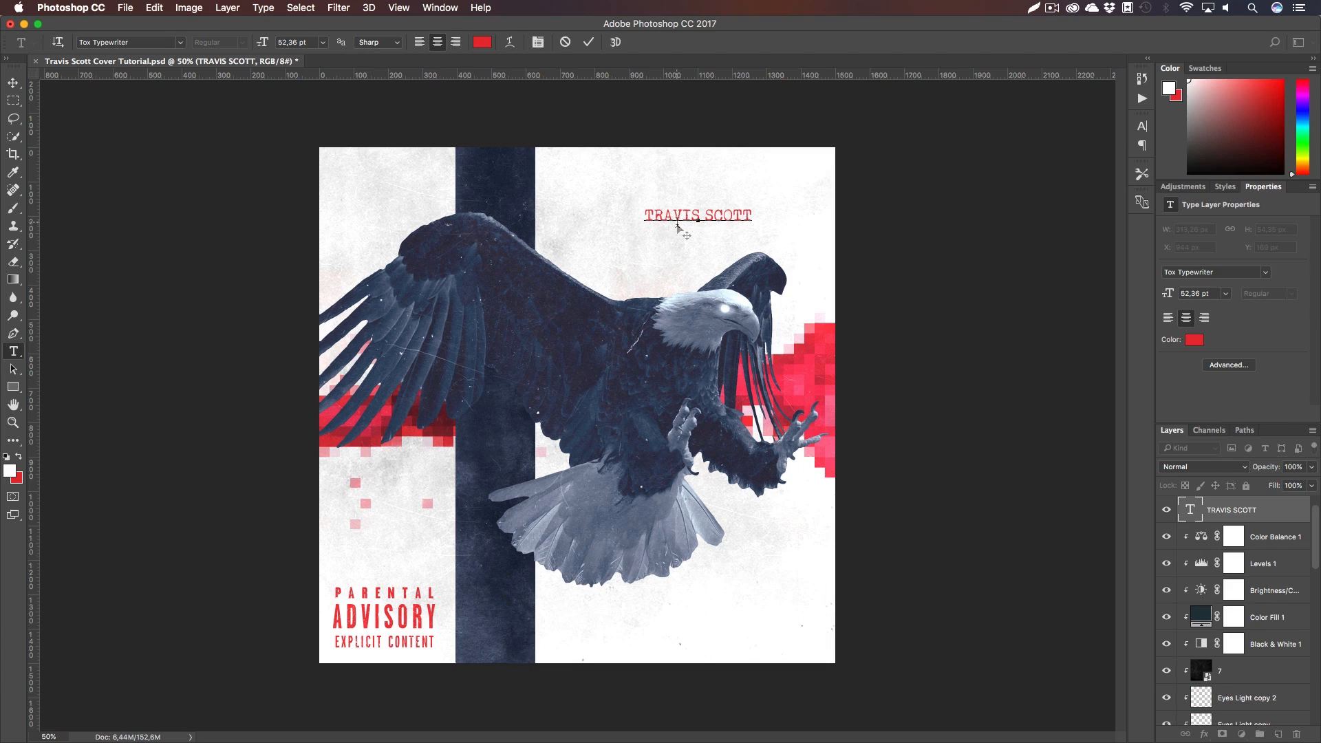
left_click(9, 82)
left_click_drag(707, 217, 645, 259, "alt")
Replace the copied text with EA, GL, EE, YE and S. on five separate lines, and left-align it
key("t")
left_click(645, 259)
key("super+a")
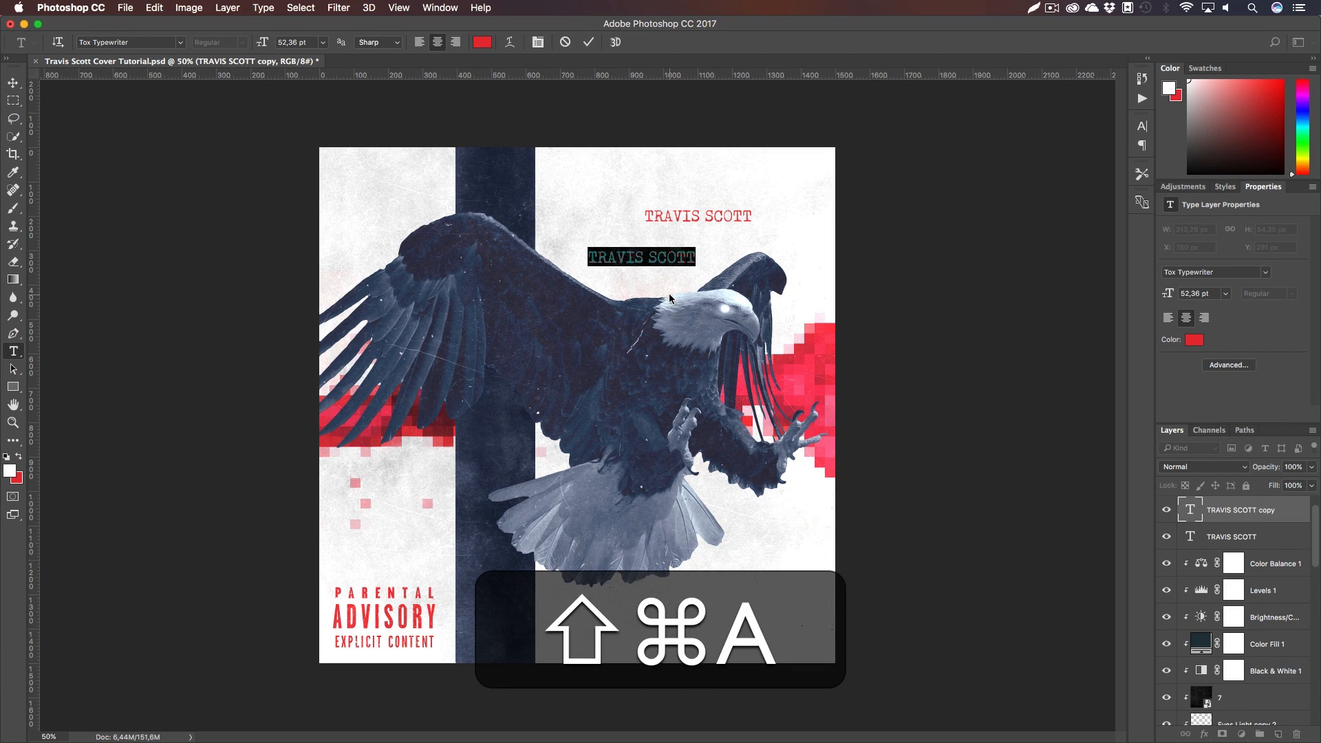
type("EA")
key("Return")
type("GL")
key("Return")
type("EE")
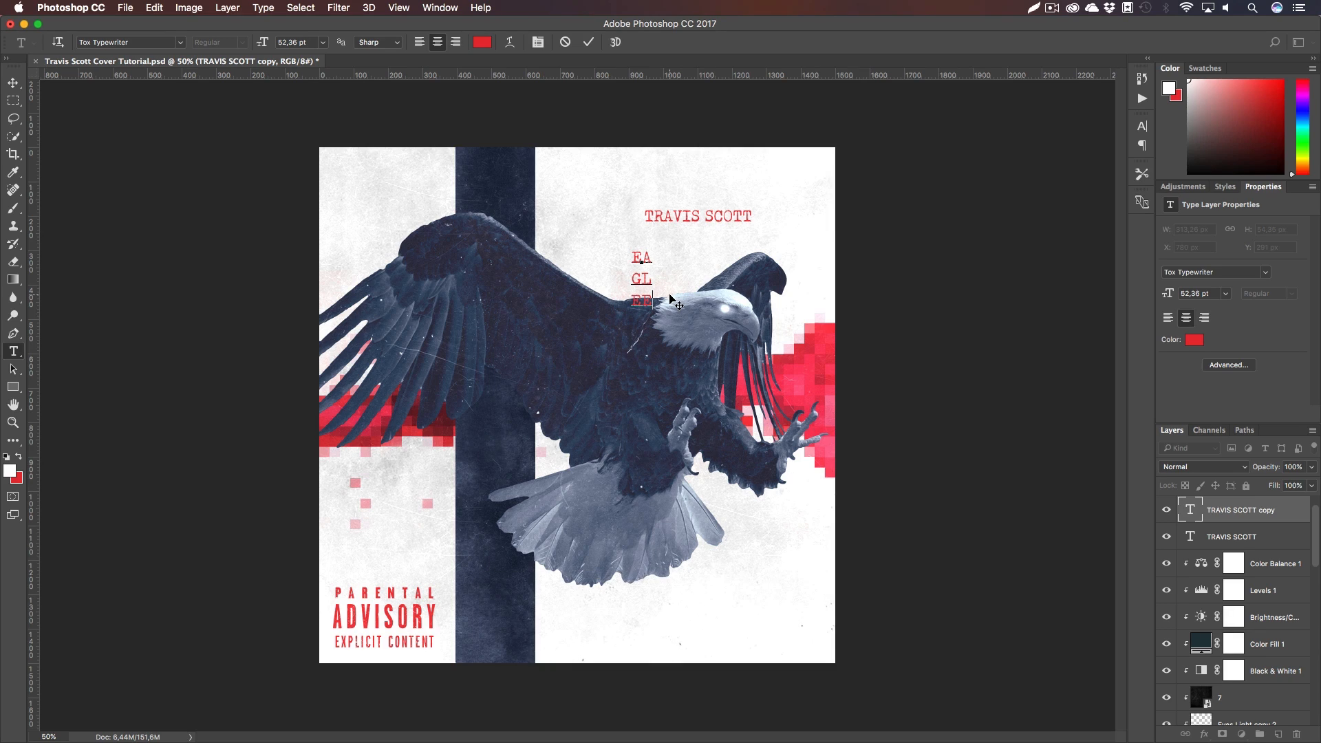
key("shift+Return")
type("YE")
key("shift+Return")
type("S")
key("super+a")
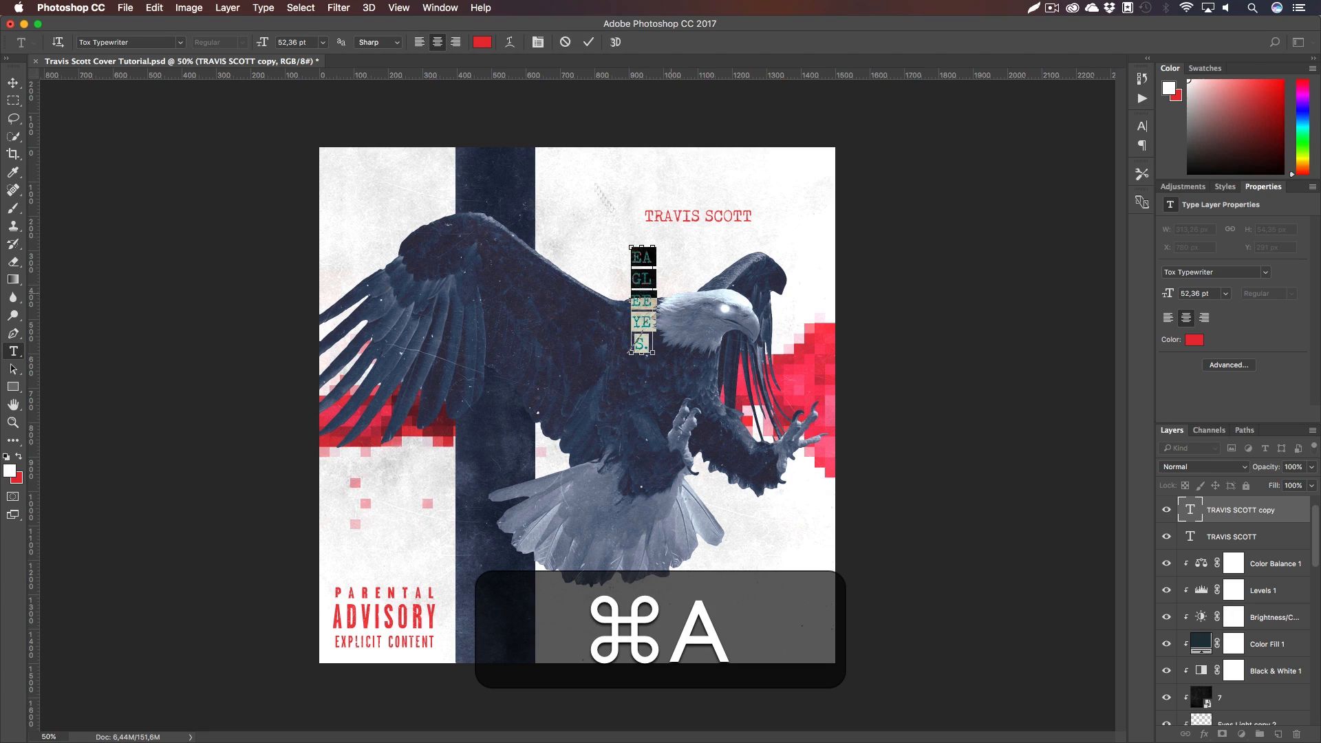
left_click(419, 42)
left_click(13, 82)
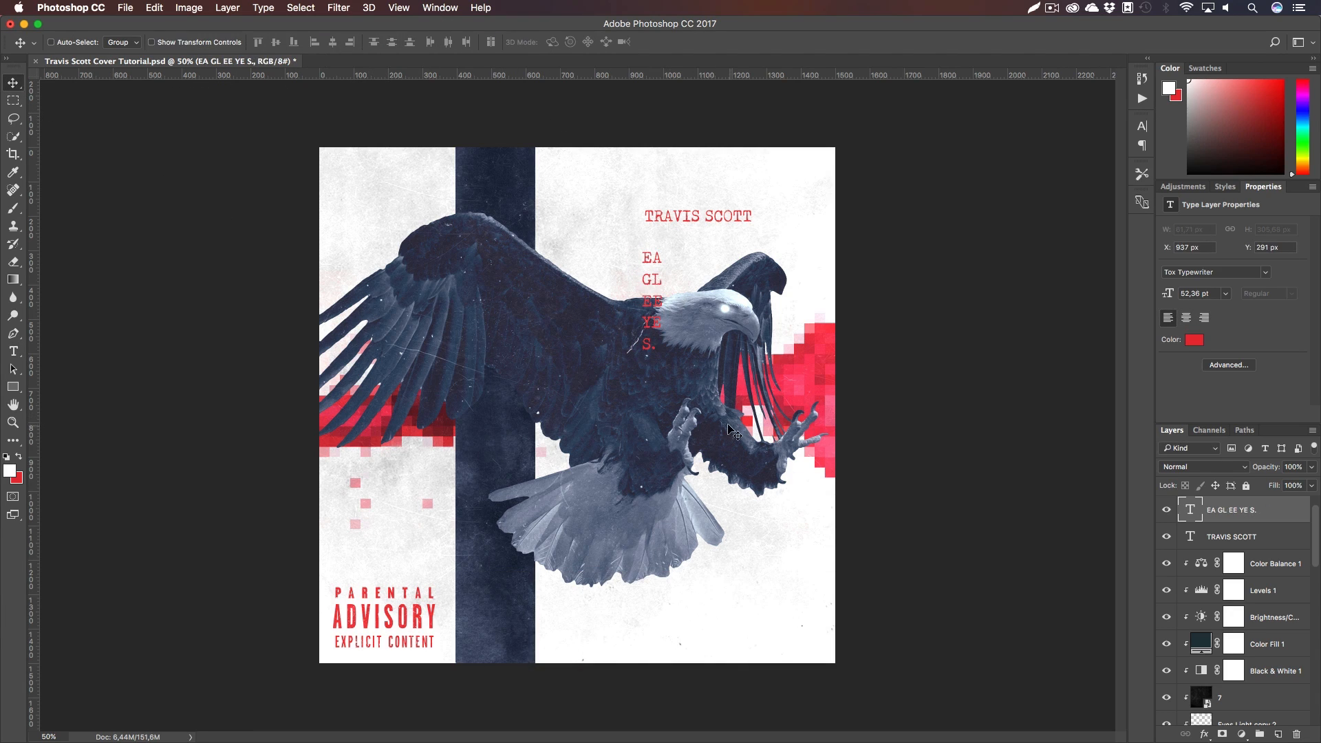
Enlarge the stacked EA GL EE YE S. text to about 111.73 pt and move it onto the blue strip
key("super+t")
left_click_drag(663, 353, 739, 408)
key("Return")
left_click_drag(640, 230, 509, 333)
scroll(1212, 620, "down", 3)
scroll(1212, 620, "up", 3)
key("h")
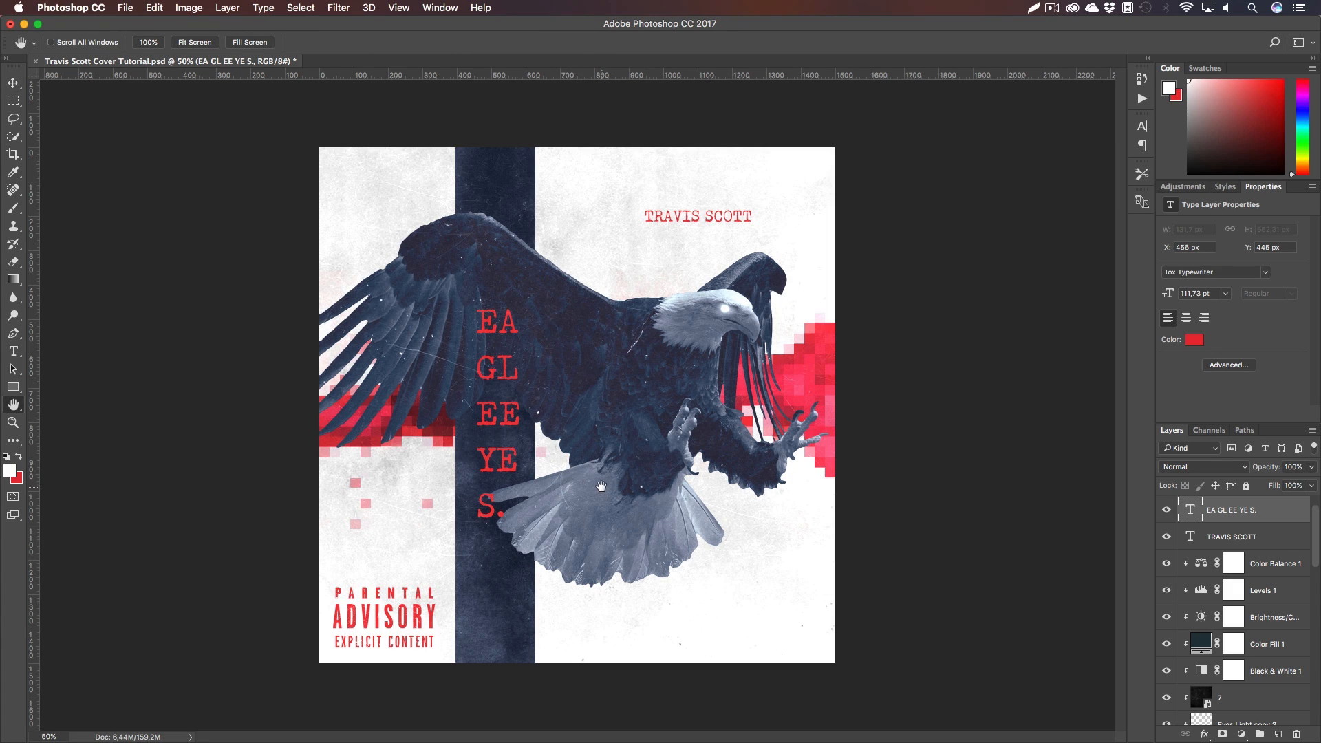
Raise the opacity of the Subtract texture layer 7 directly above Background to 85%
scroll(1238, 619, "down", 10)
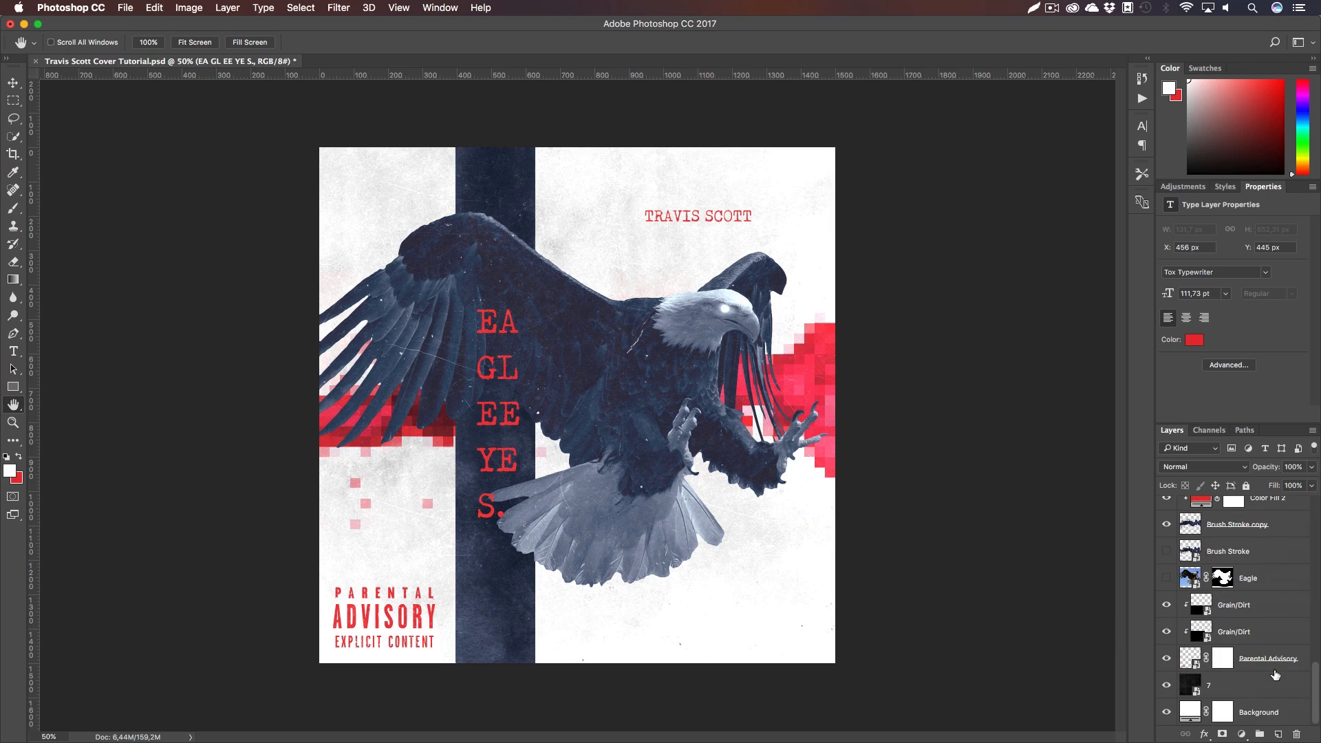
left_click(1260, 677)
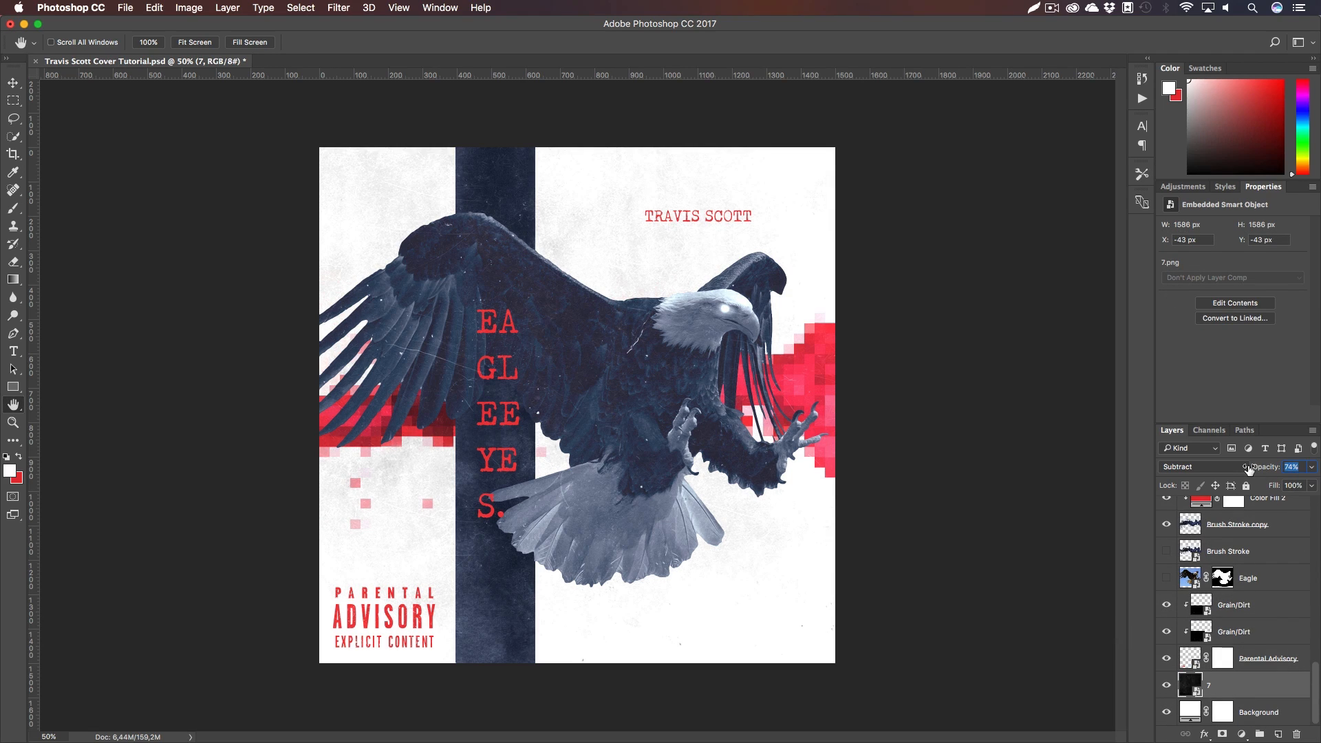
left_click_drag(1235, 471, 1250, 473)
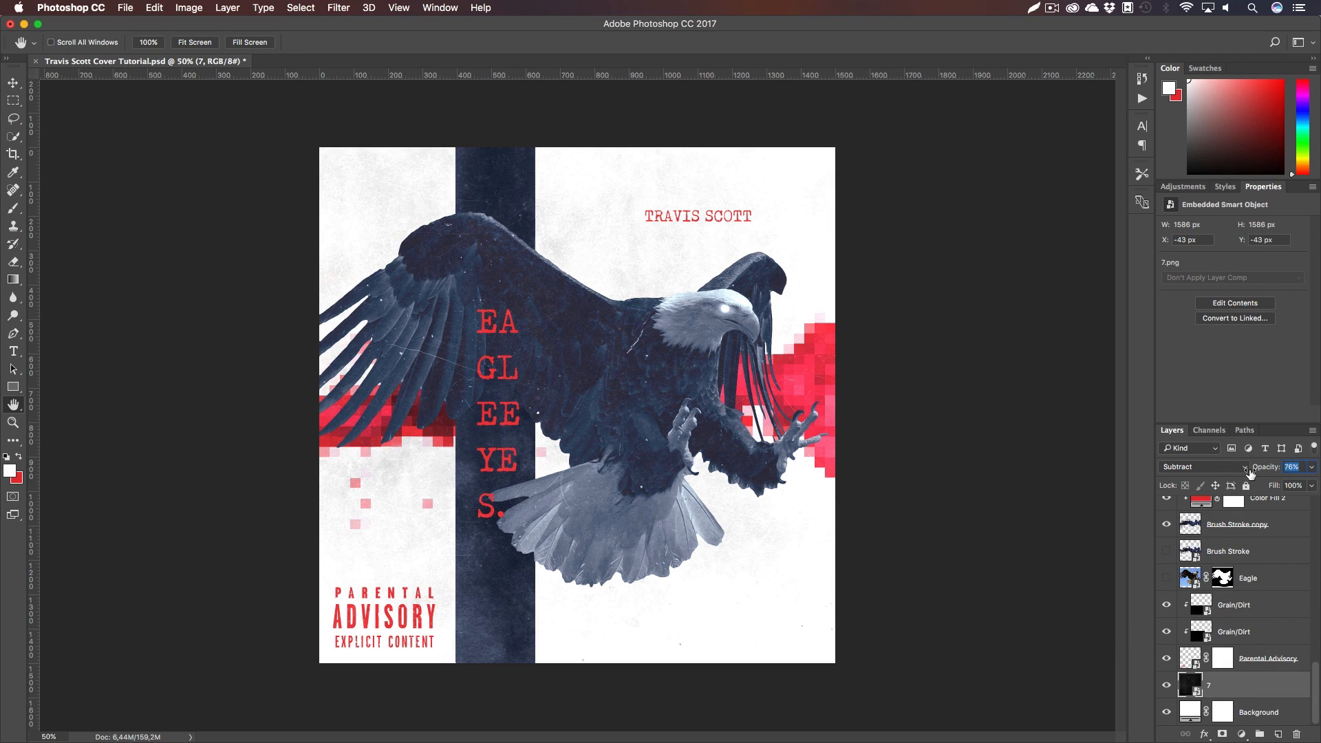
Add a layer mask to texture layer 7, choose a soft 500 px brush with 0% hardness, and undo the trial stroke
left_click(1235, 730)
key("b")
right_click(1097, 628)
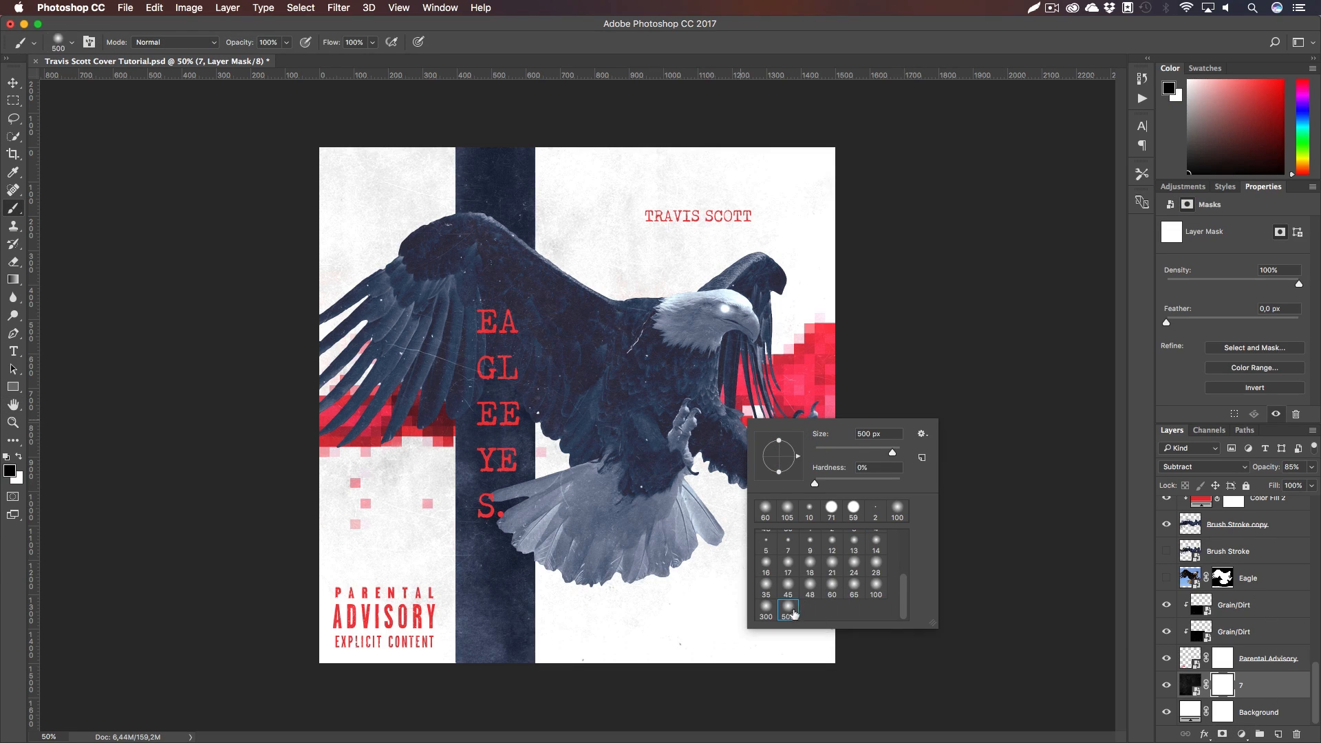
double_click(788, 608)
key("super+z")
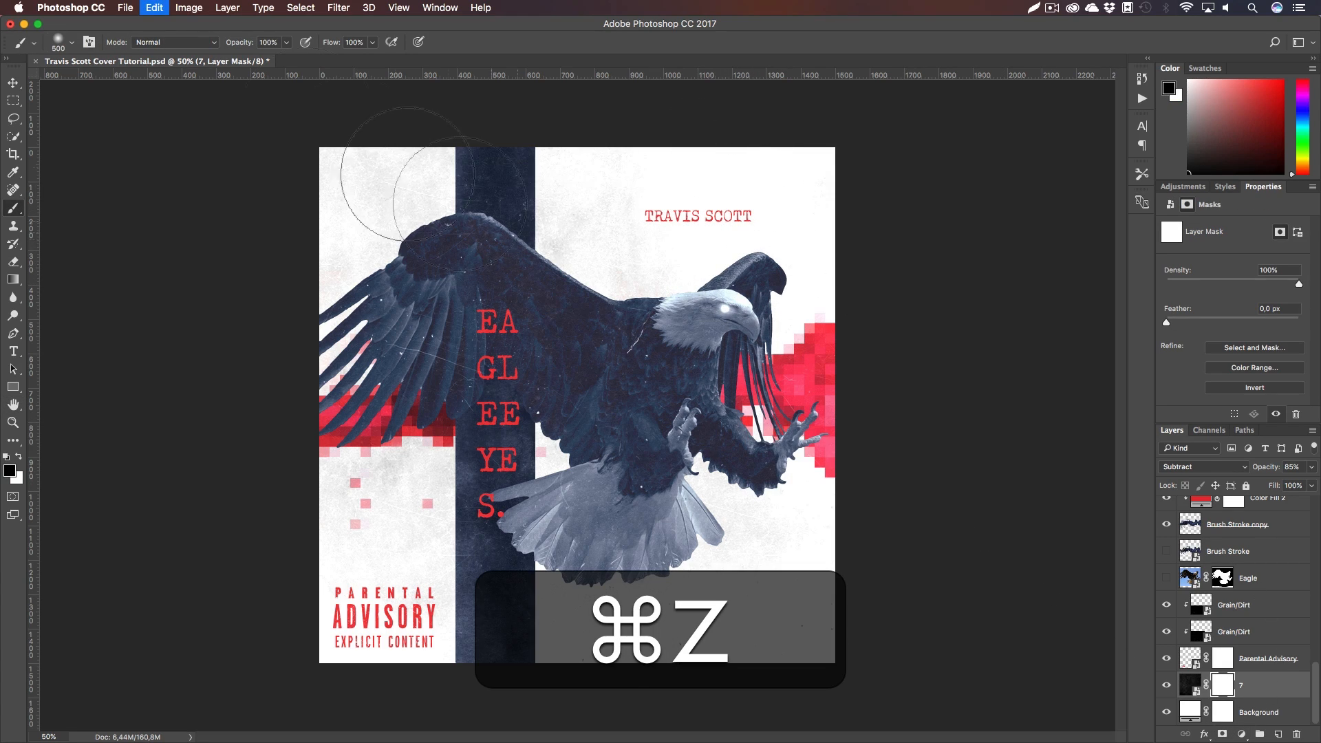
Set the brush opacity to 52%, fade the texture on the mask around TRAVIS SCOTT, and undo the stroke near the talons
left_click_drag(241, 44, 222, 46)
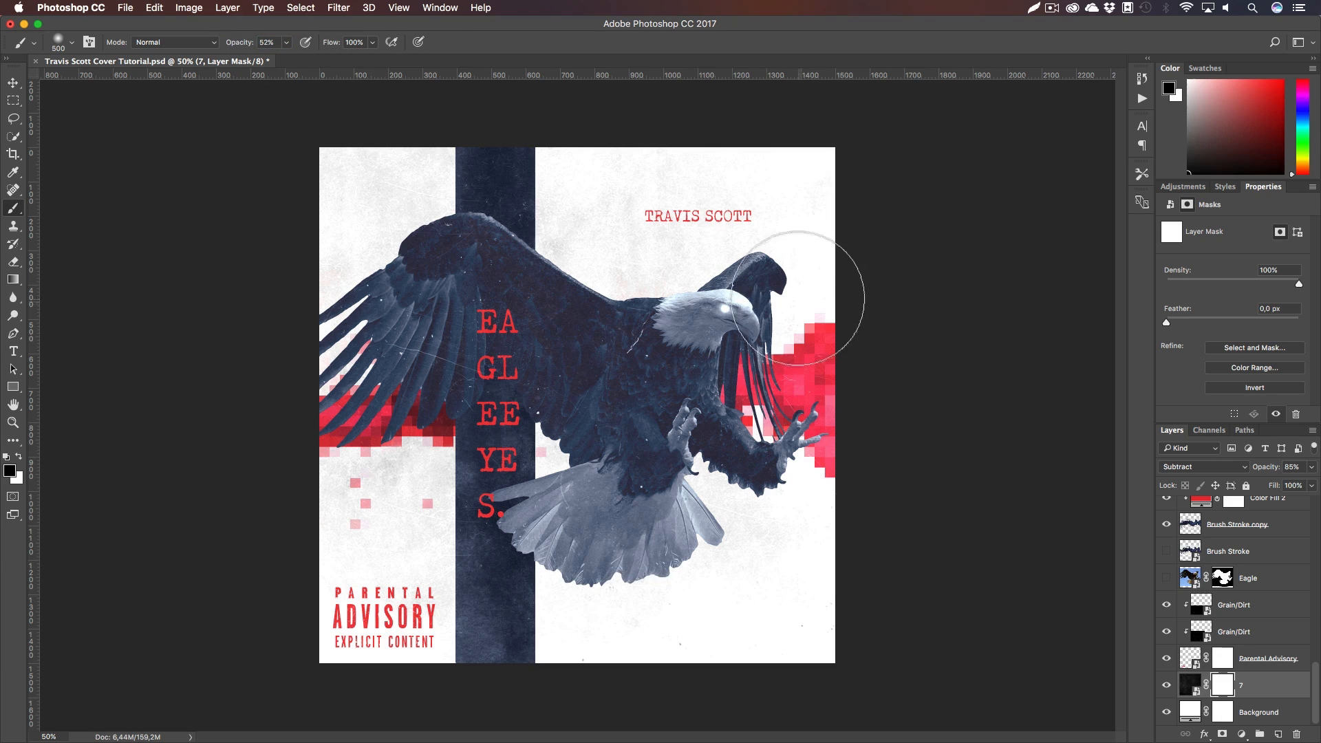
left_click(765, 227)
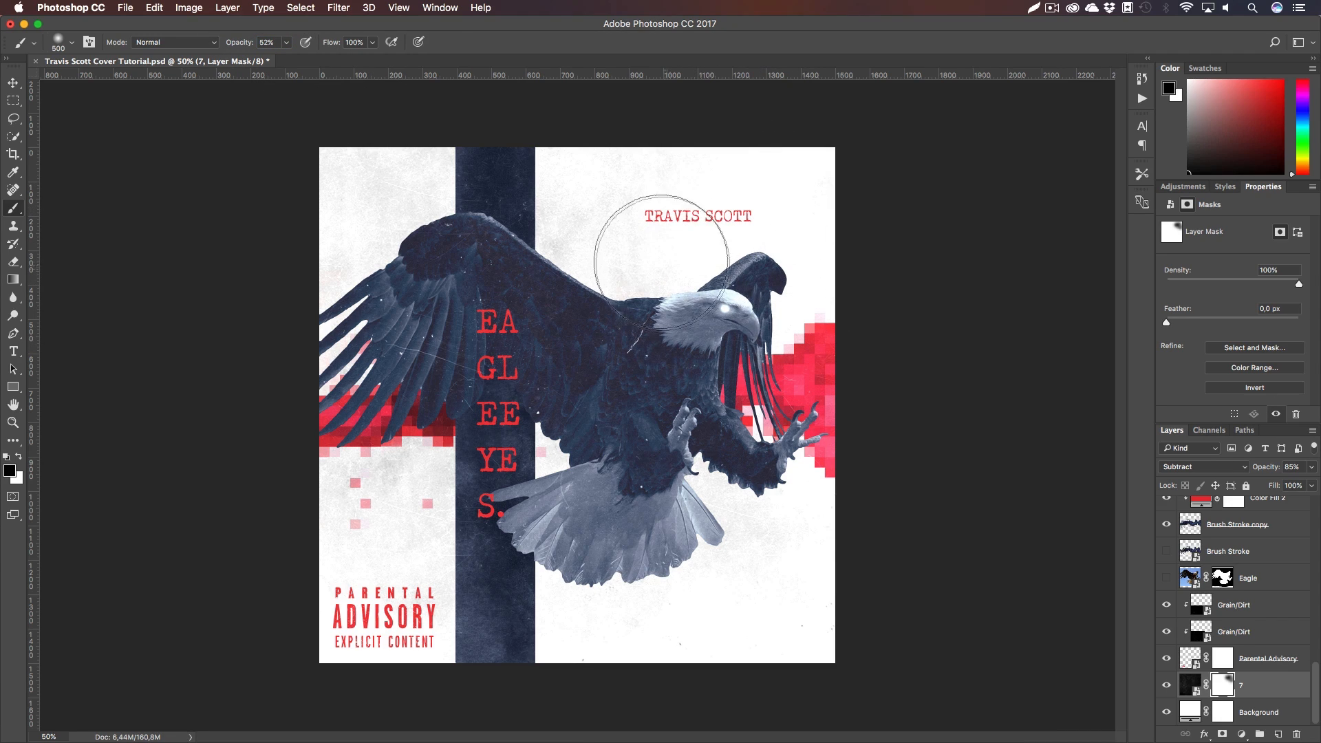
left_click_drag(749, 515, 727, 473)
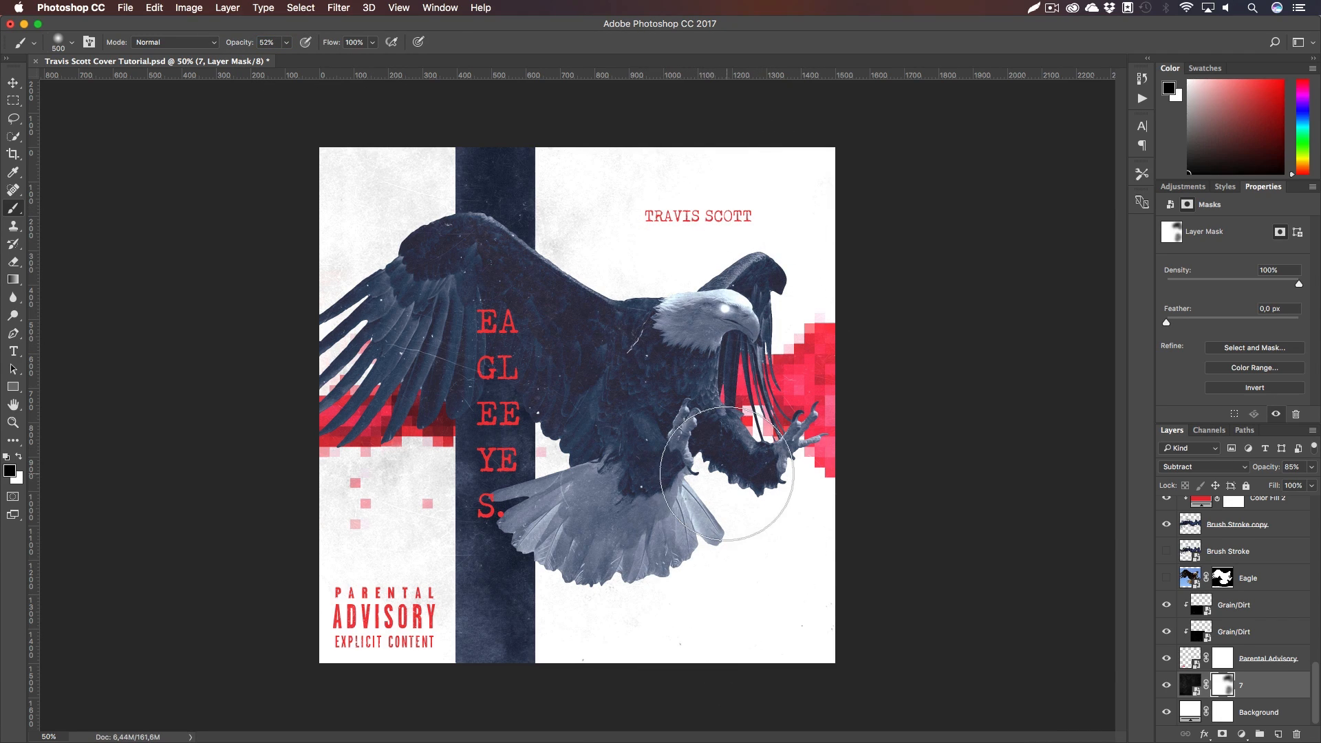
key("super+z")
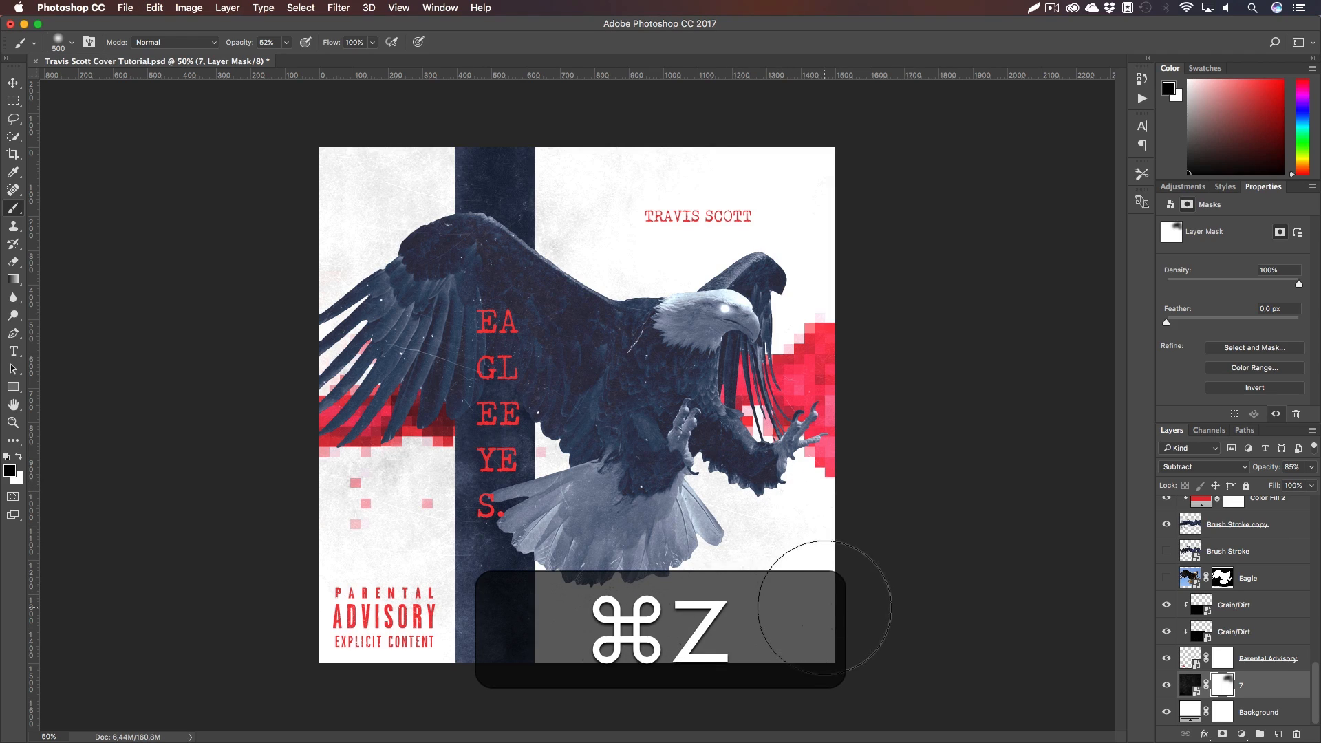
Add a layer mask to the Stroke layer that forms the blue strip
key("h")
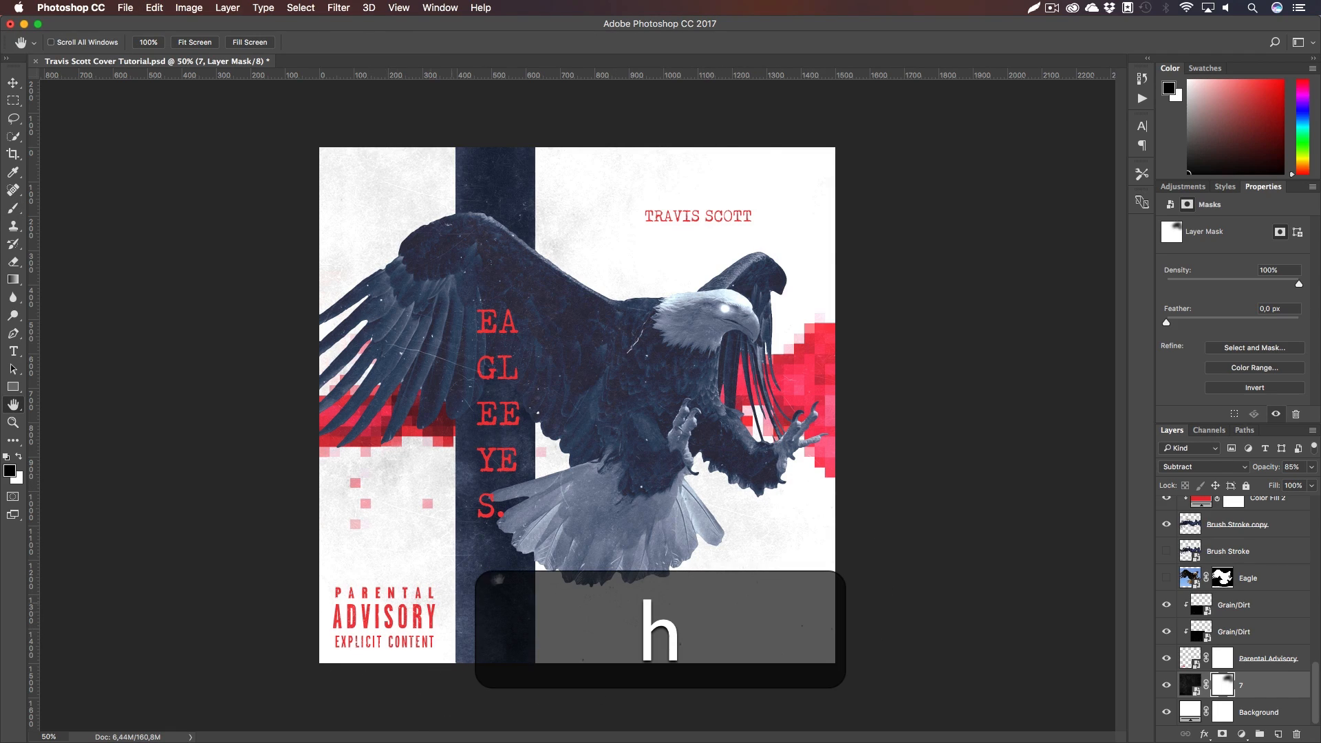
scroll(1228, 644, "up", 6)
left_click(1255, 617)
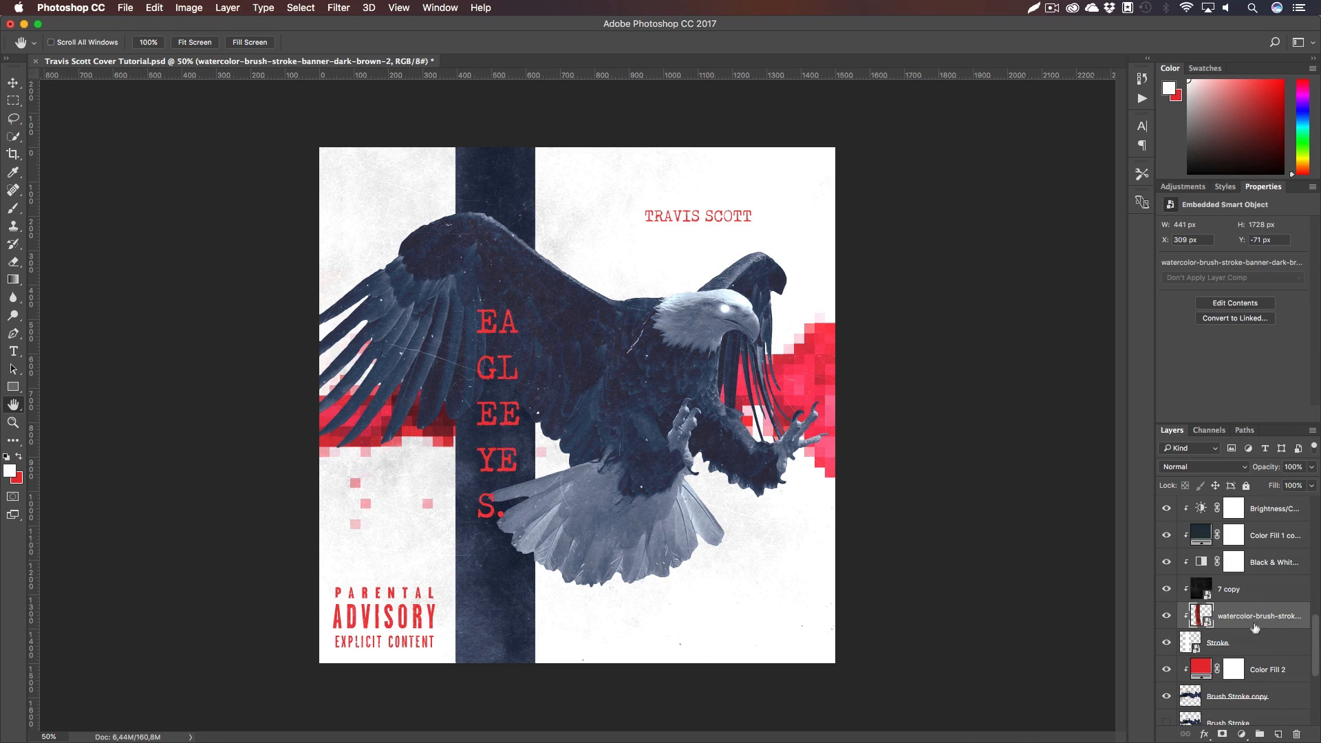
left_click(1253, 643)
left_click(1229, 733)
Choose a 9 px brush with 100% hardness for the Stroke mask and undo the trial stroke at the strip's lower end
key("z")
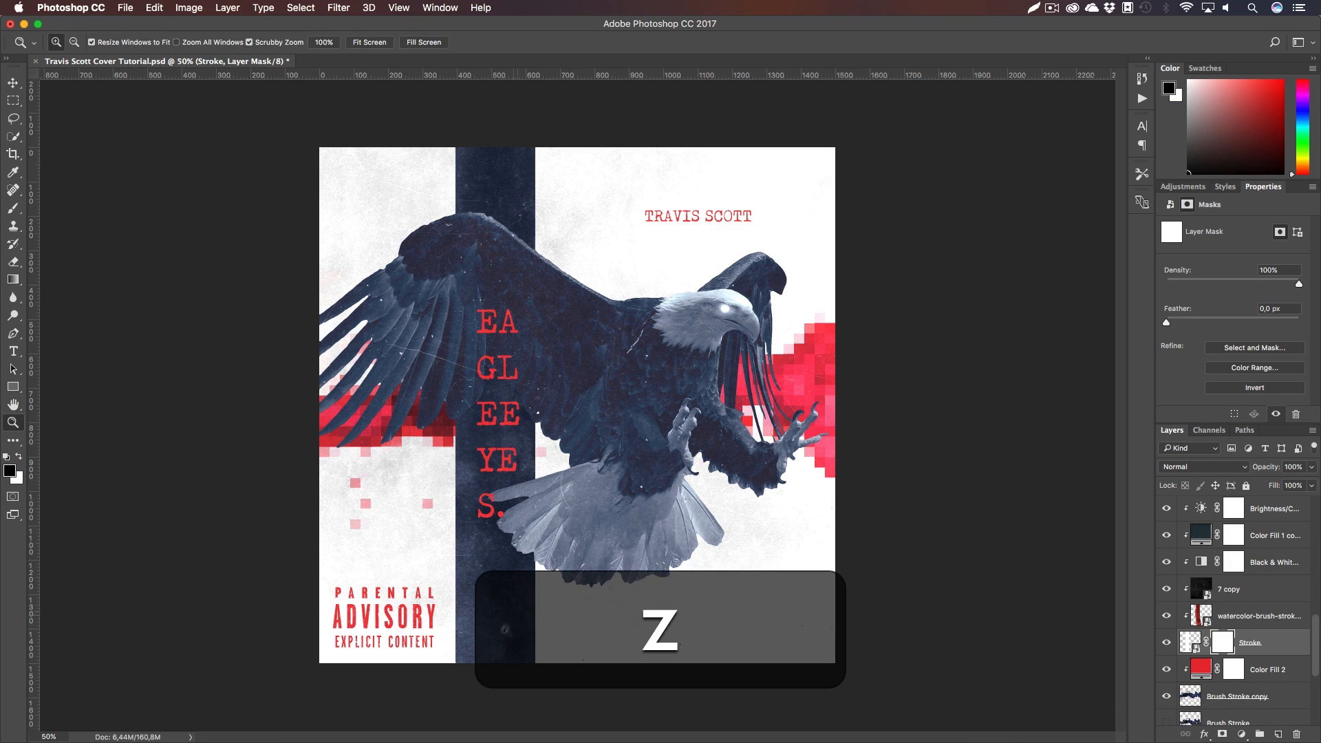
left_click(497, 639)
key("h")
left_click_drag(556, 620, 546, 578)
key("b")
right_click(555, 506)
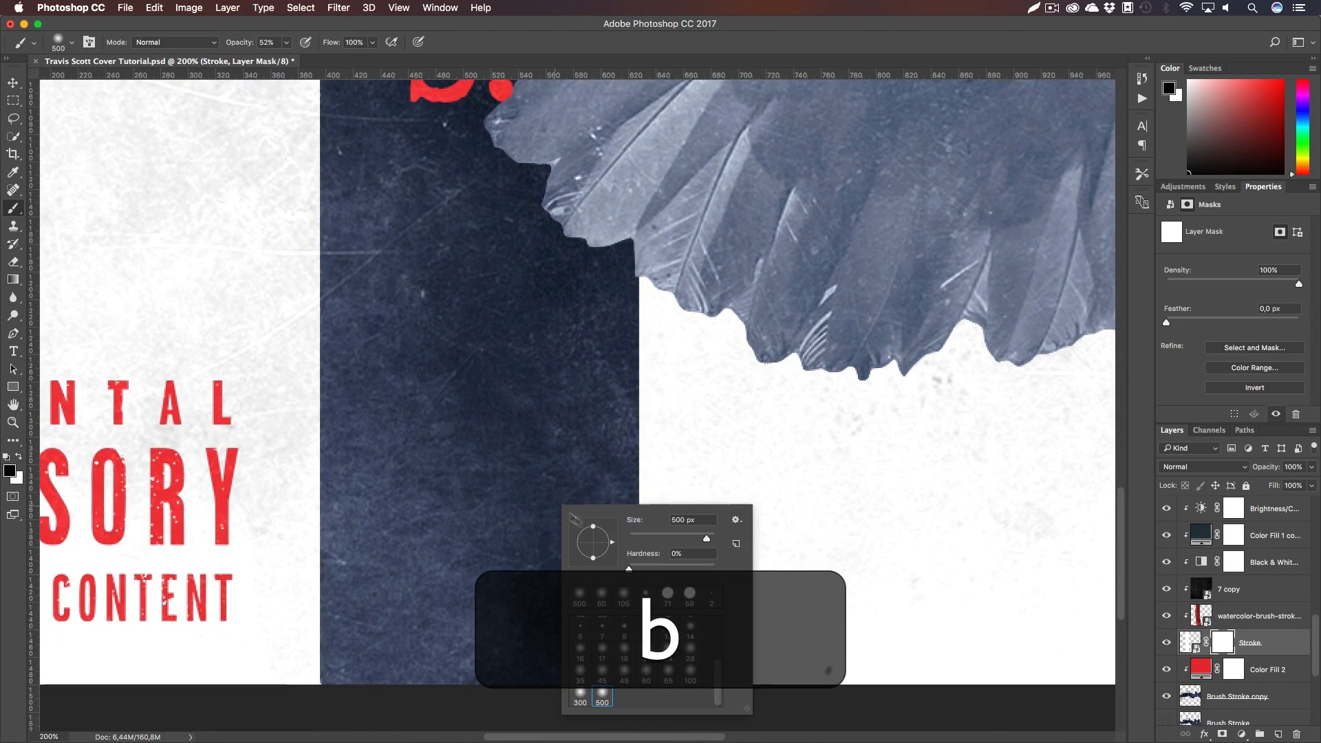
left_click(657, 570)
left_click_drag(658, 570, 716, 570)
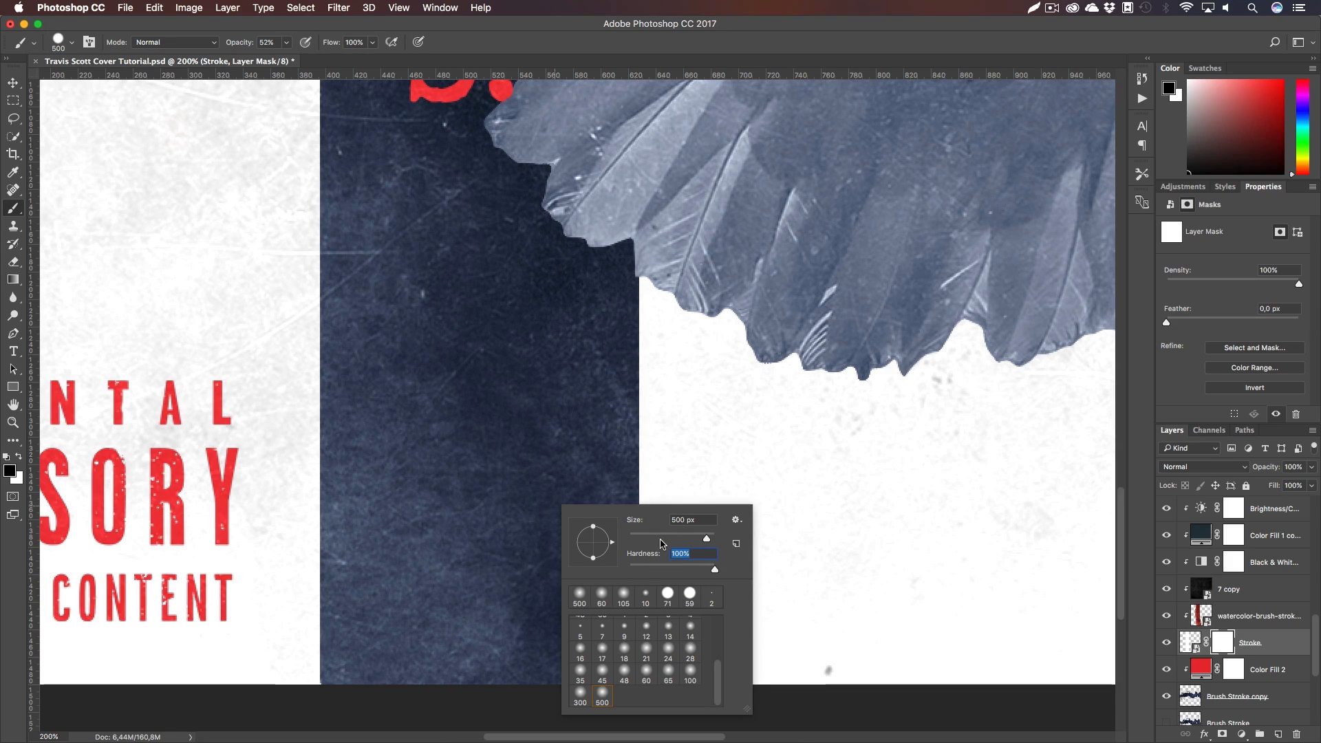
left_click_drag(638, 541, 633, 540)
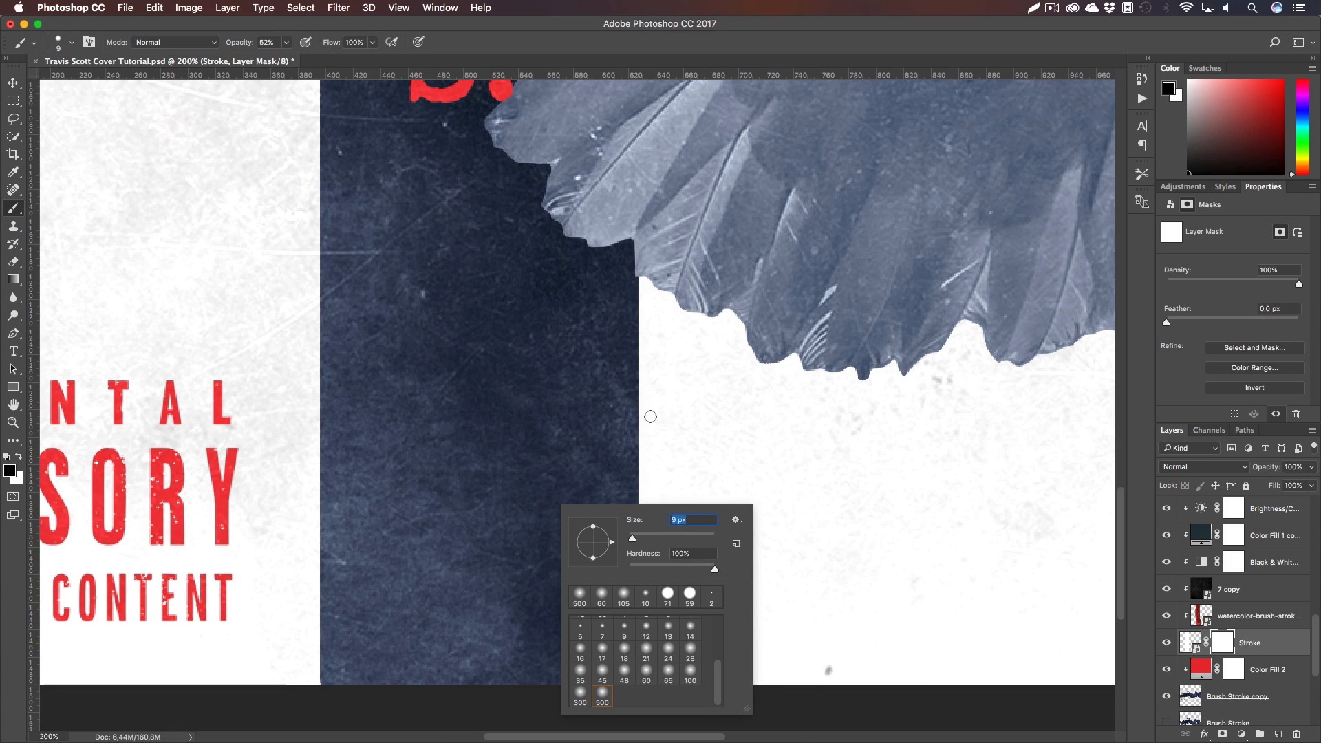
key("Return")
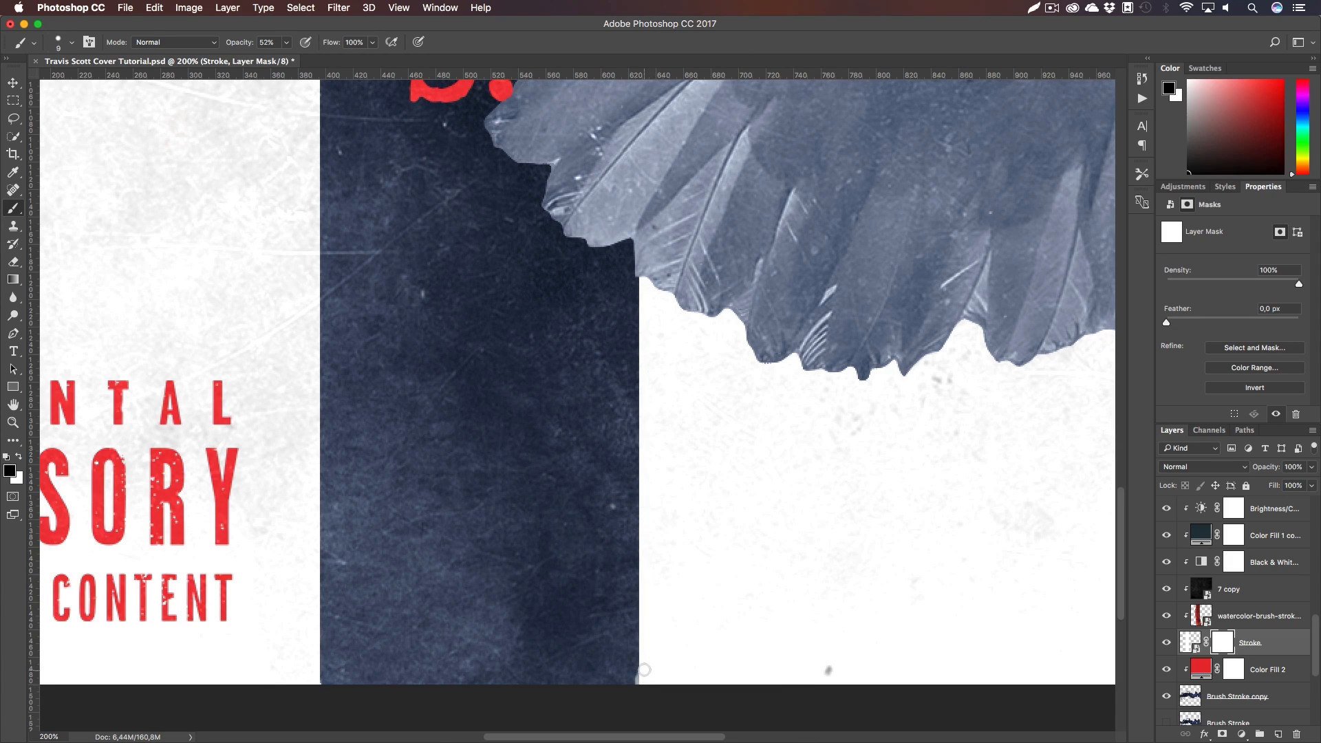
key("super+z")
Set the brush opacity to 100% and roughen the strip's right edge below the eagle's tail on the mask
left_click_drag(245, 44, 376, 54)
left_click_drag(646, 690, 646, 649)
left_click_drag(645, 492, 657, 353)
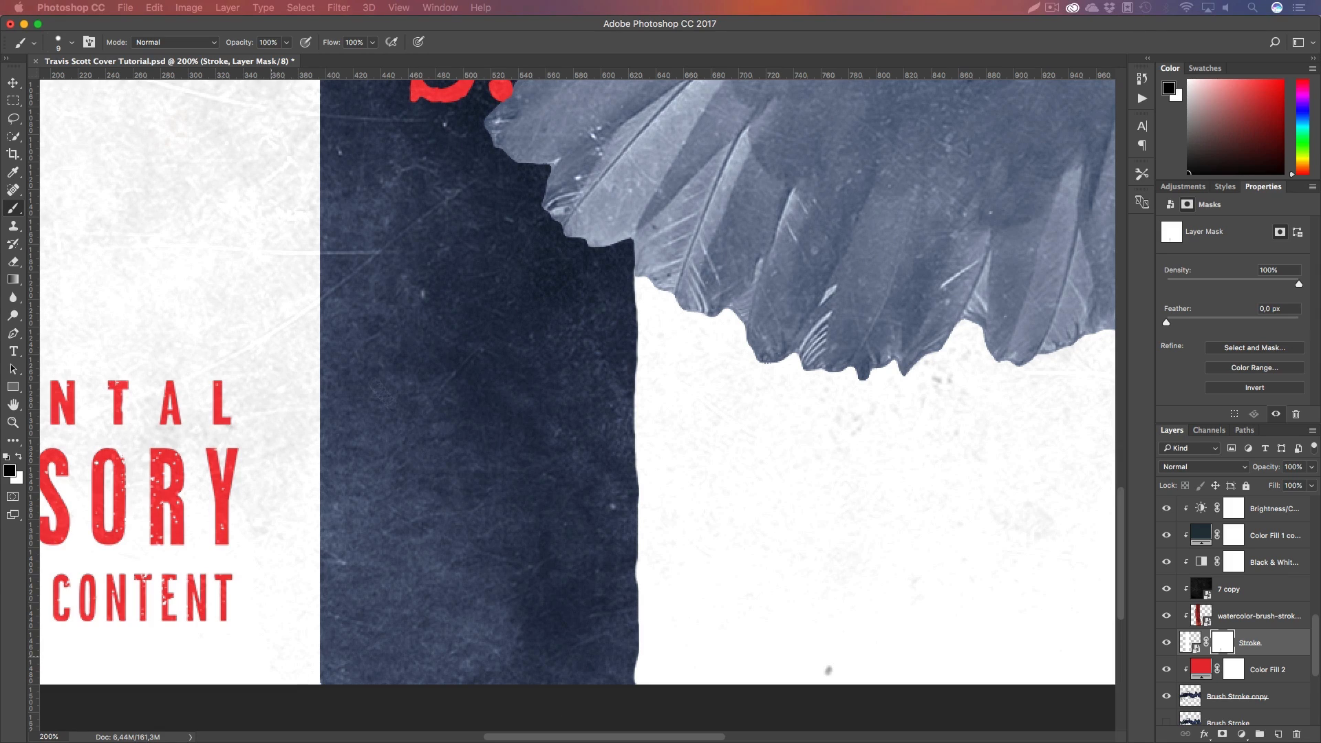
Enlarge the brush to 22 px and roughen the strip's left edge from the cover's lower border up to the wing
right_click(348, 392)
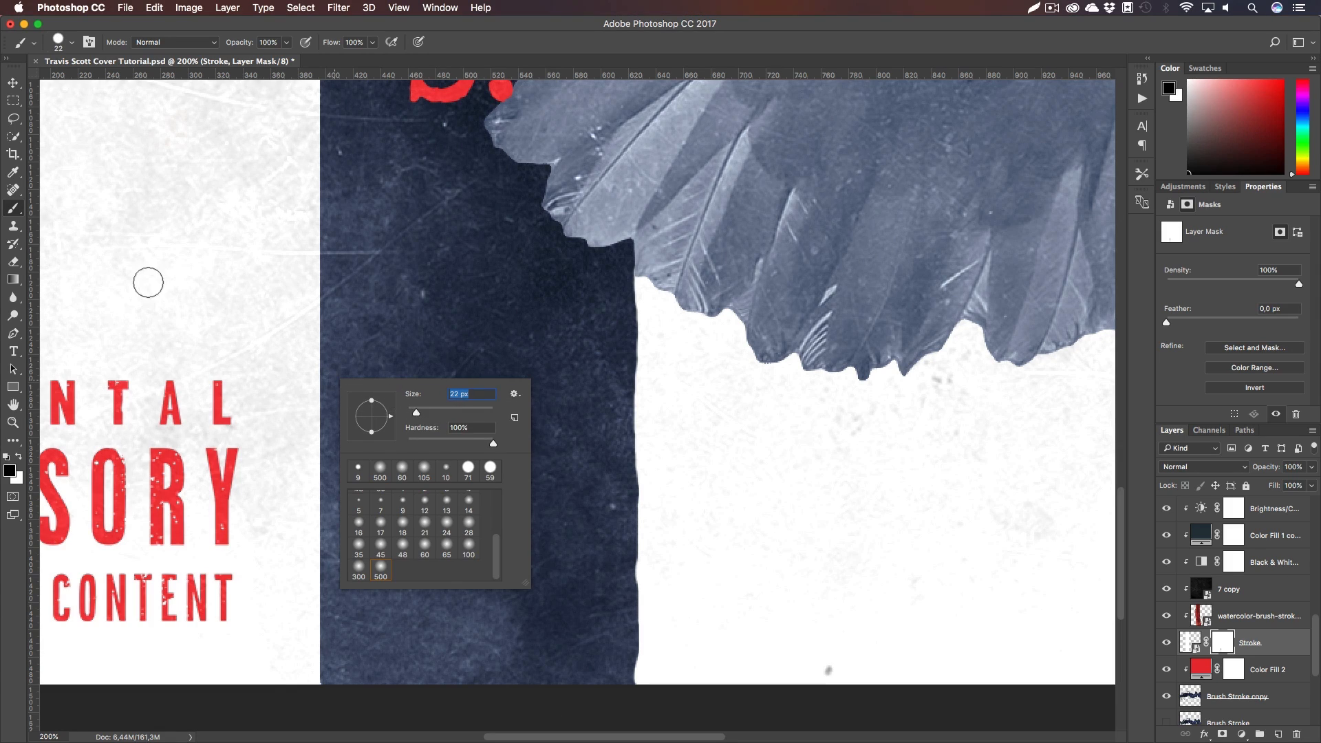
key("Return")
left_click_drag(310, 691, 309, 561)
mouse_move(311, 511)
left_mouse_down()
mouse_move(308, 282)
mouse_move(438, 611)
left_mouse_up()
key("h")
key("b")
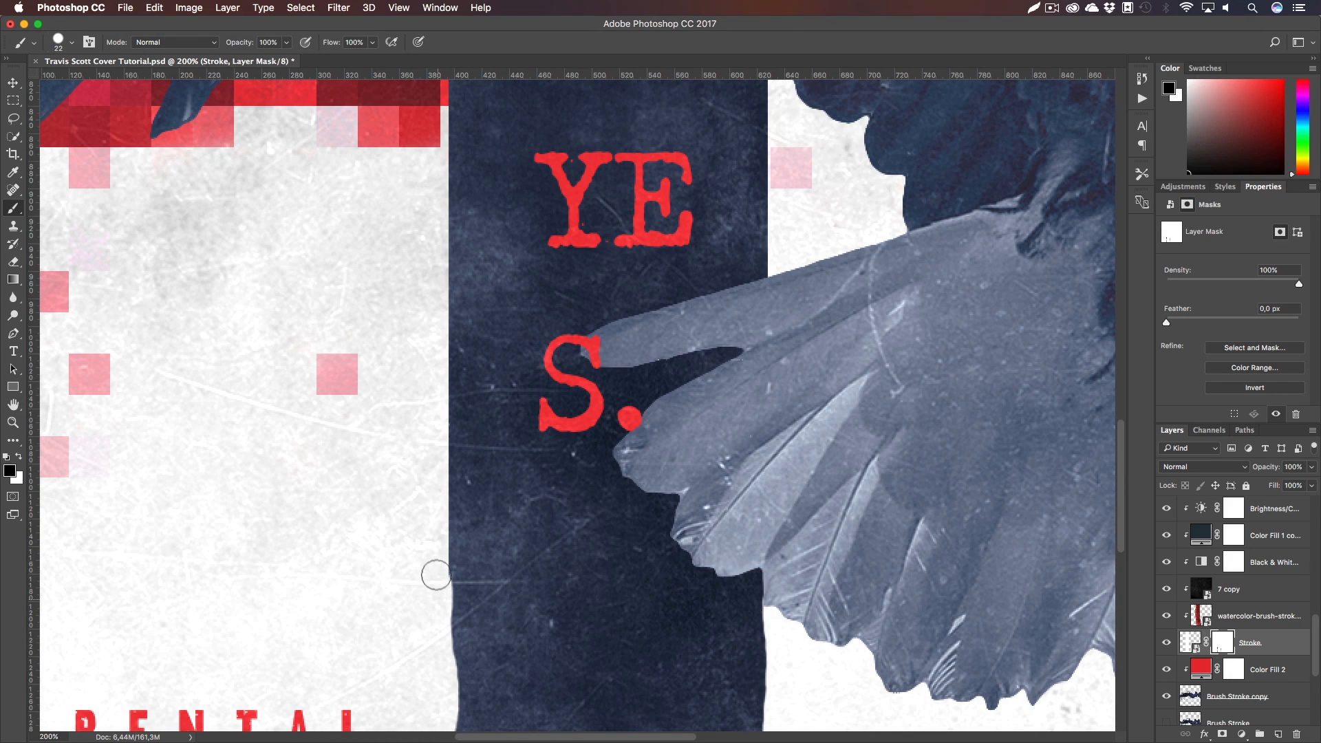
mouse_move(436, 517)
left_mouse_down()
mouse_move(433, 241)
mouse_move(534, 463)
mouse_move(589, 664)
left_mouse_up()
key("h")
key("b")
left_click_drag(496, 553, 492, 421)
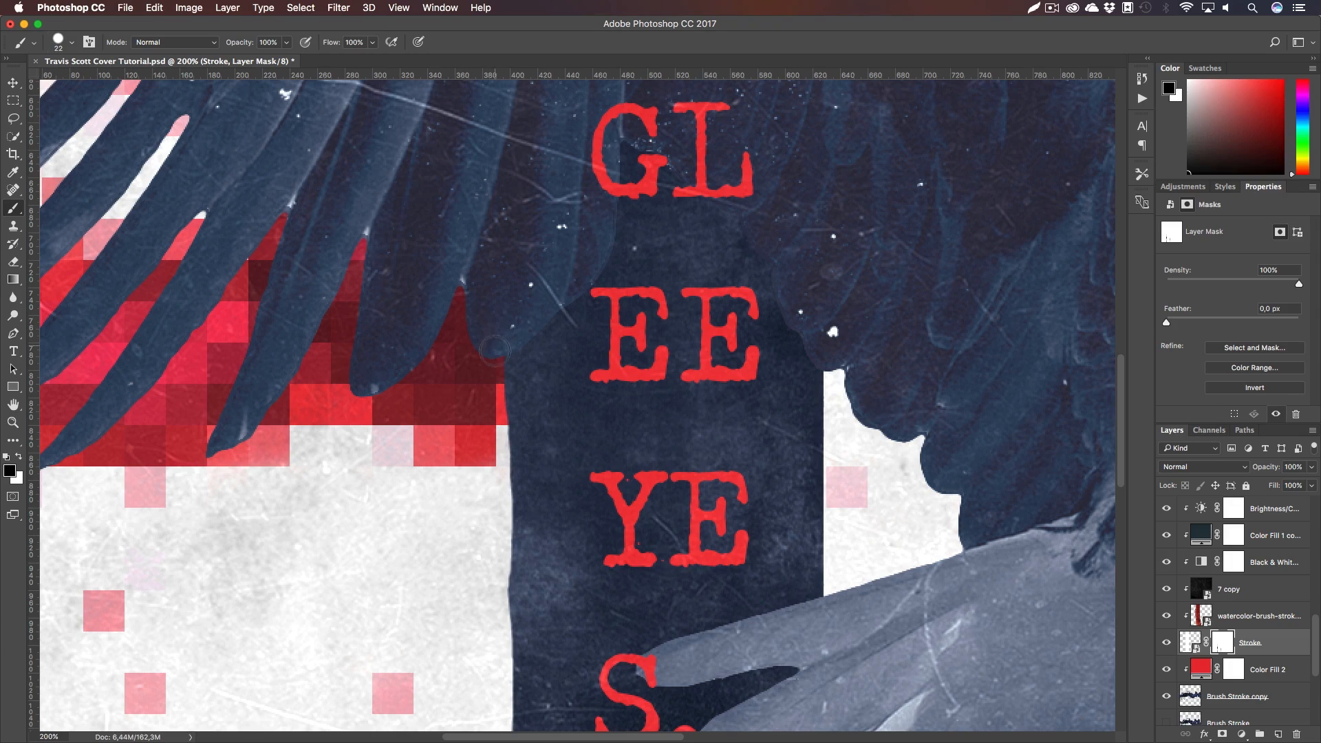
Roughen the strip's right edge in the gap between the eagle's wing and tail, beside the YE letters
key("z")
left_click_drag(572, 550, 507, 554)
left_click(511, 553)
key("h")
left_click_drag(663, 616, 511, 549)
key("z")
left_click(518, 571)
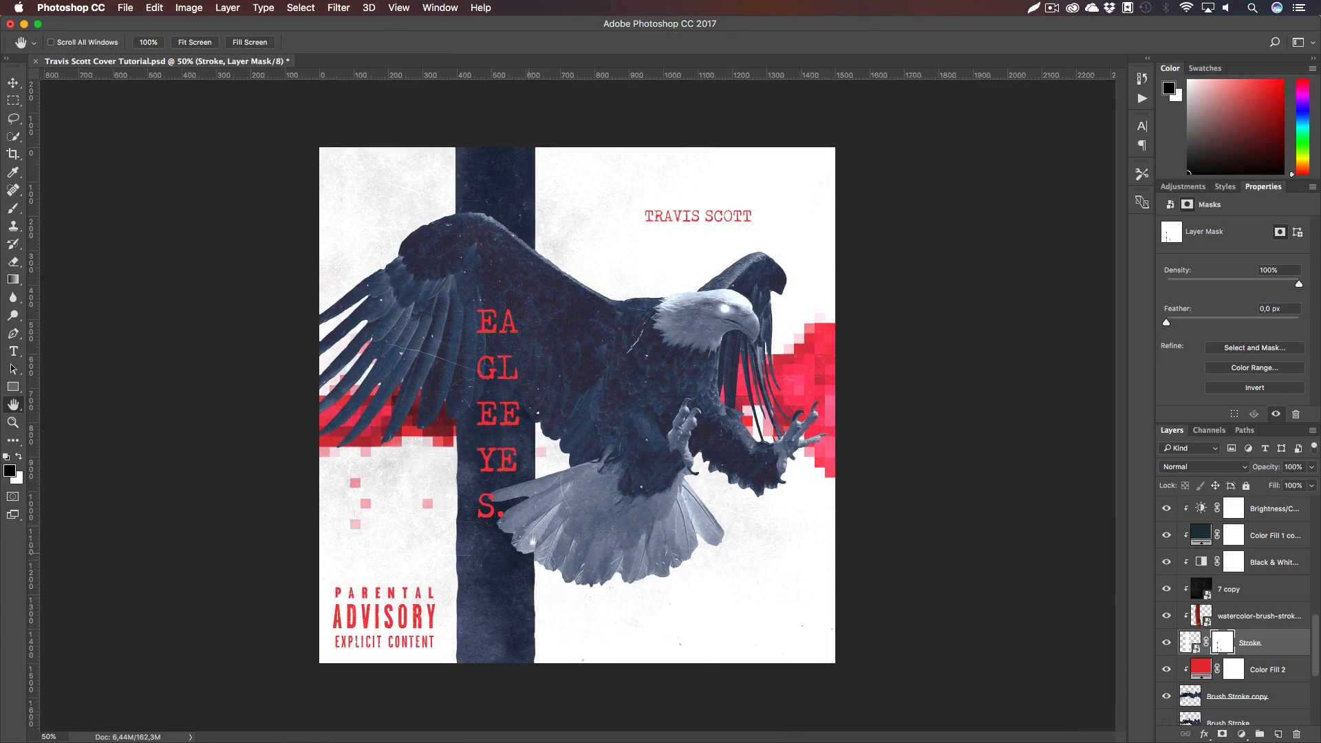
key("z")
left_click(512, 447)
left_click(512, 446)
left_click(511, 446)
key("b")
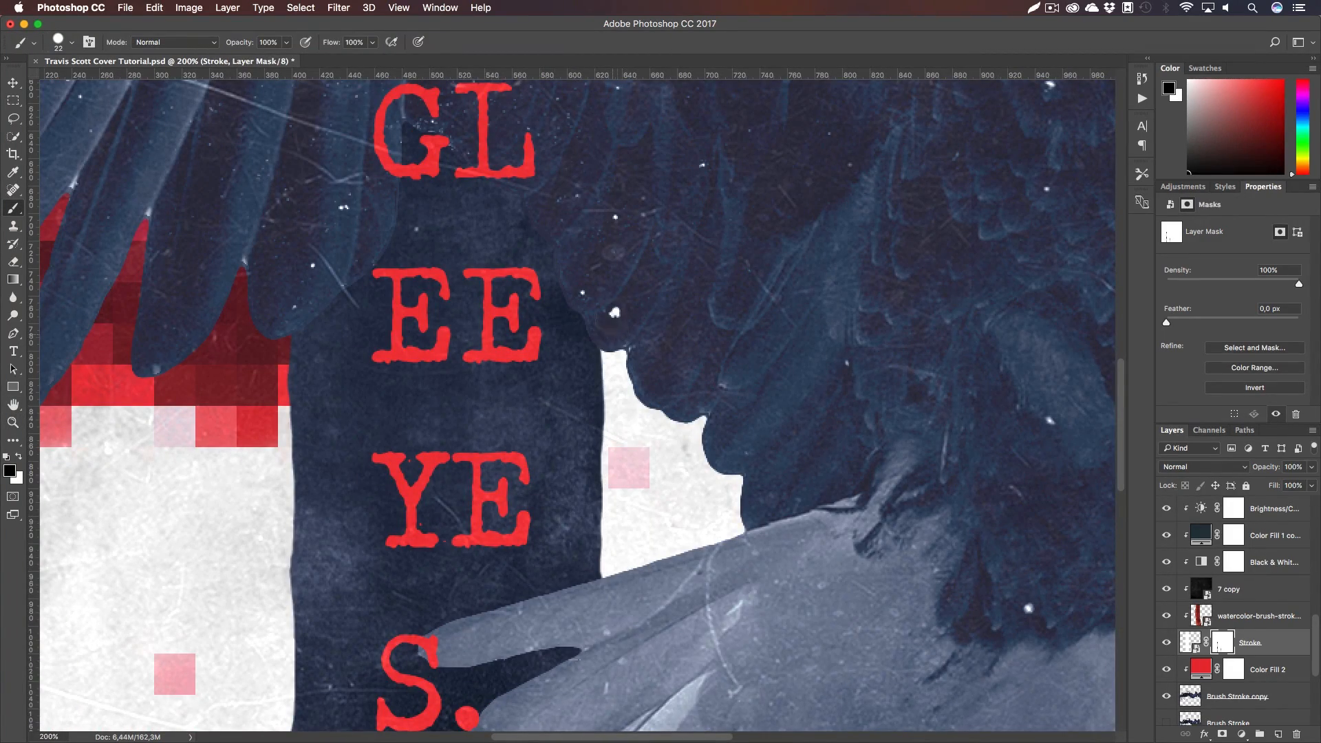
Roughen both edges of the strip section above the eagle's wing on the Stroke mask
key("h")
left_click_drag(619, 302, 631, 622)
key("b")
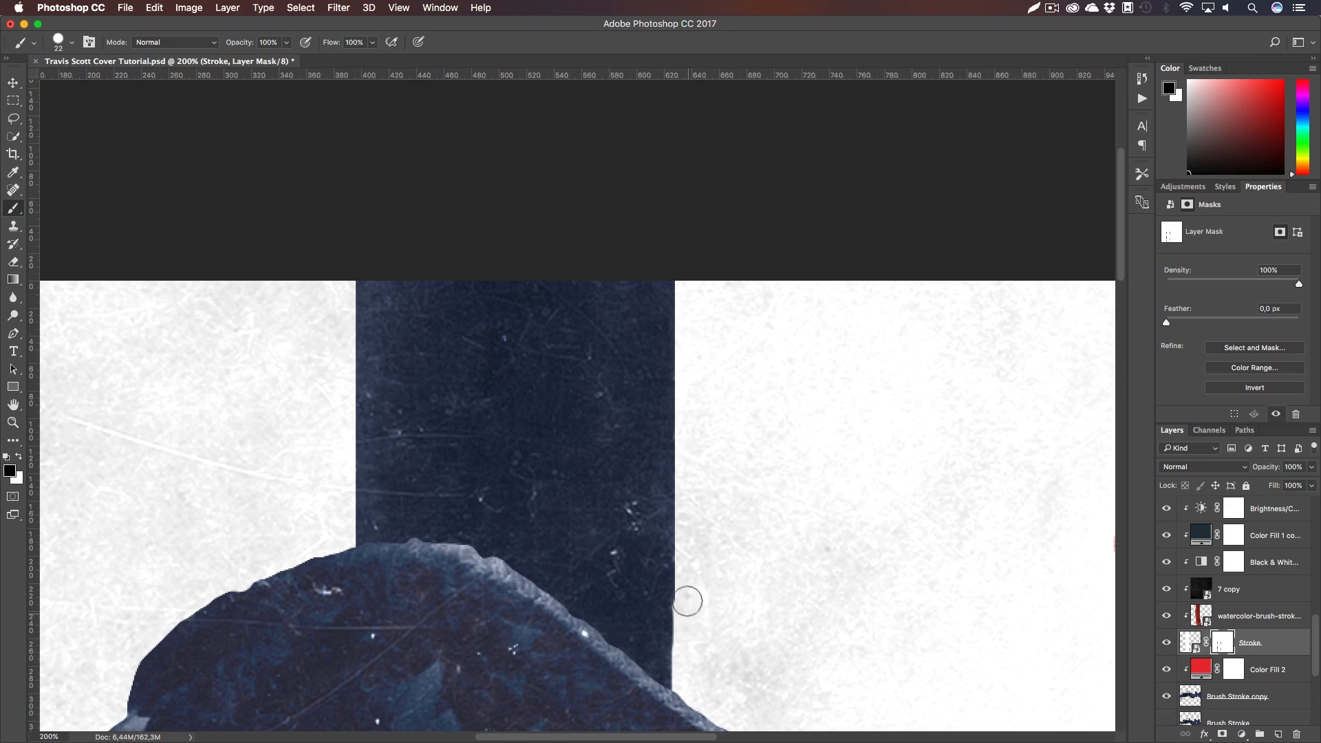
left_click_drag(685, 548, 688, 413)
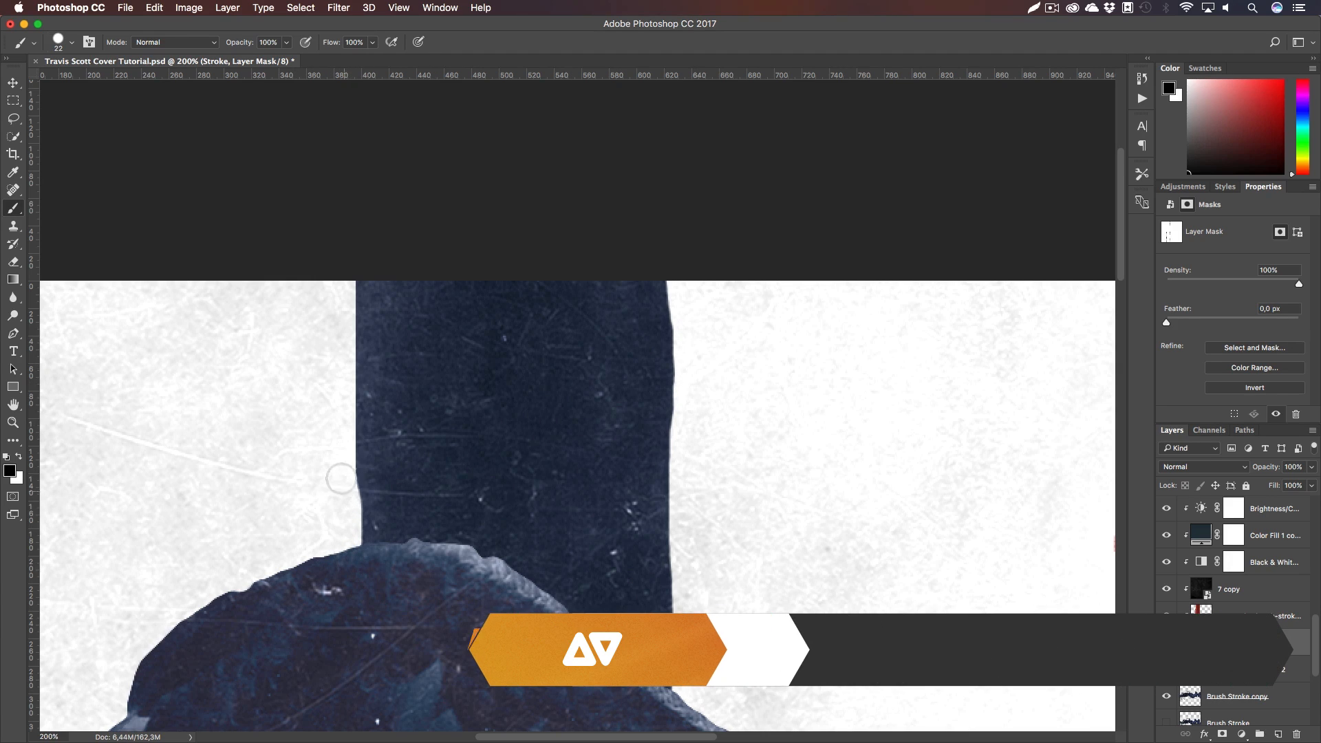
left_click_drag(343, 342, 339, 271)
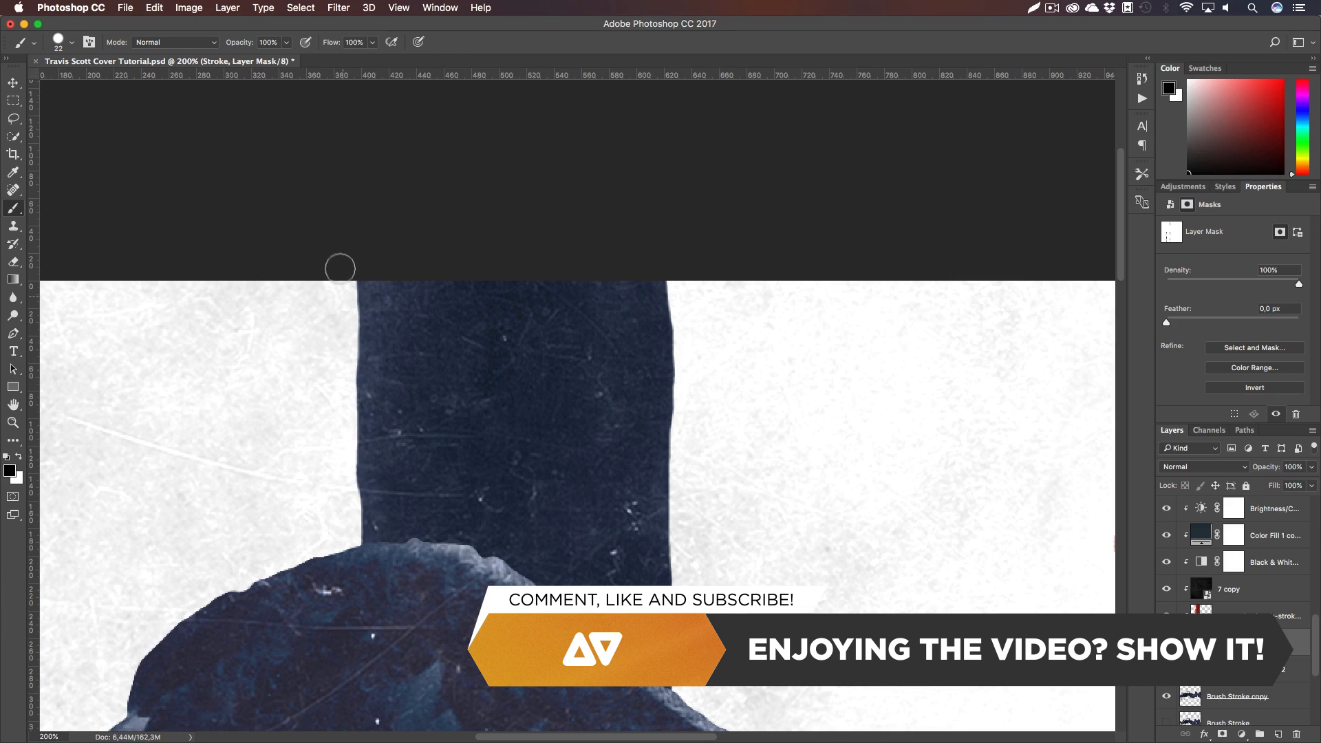
Return to the full cover view and save the document
key("super+minus")
key("z")
left_click_drag(652, 577, 577, 566)
key("h")
key("super+s")
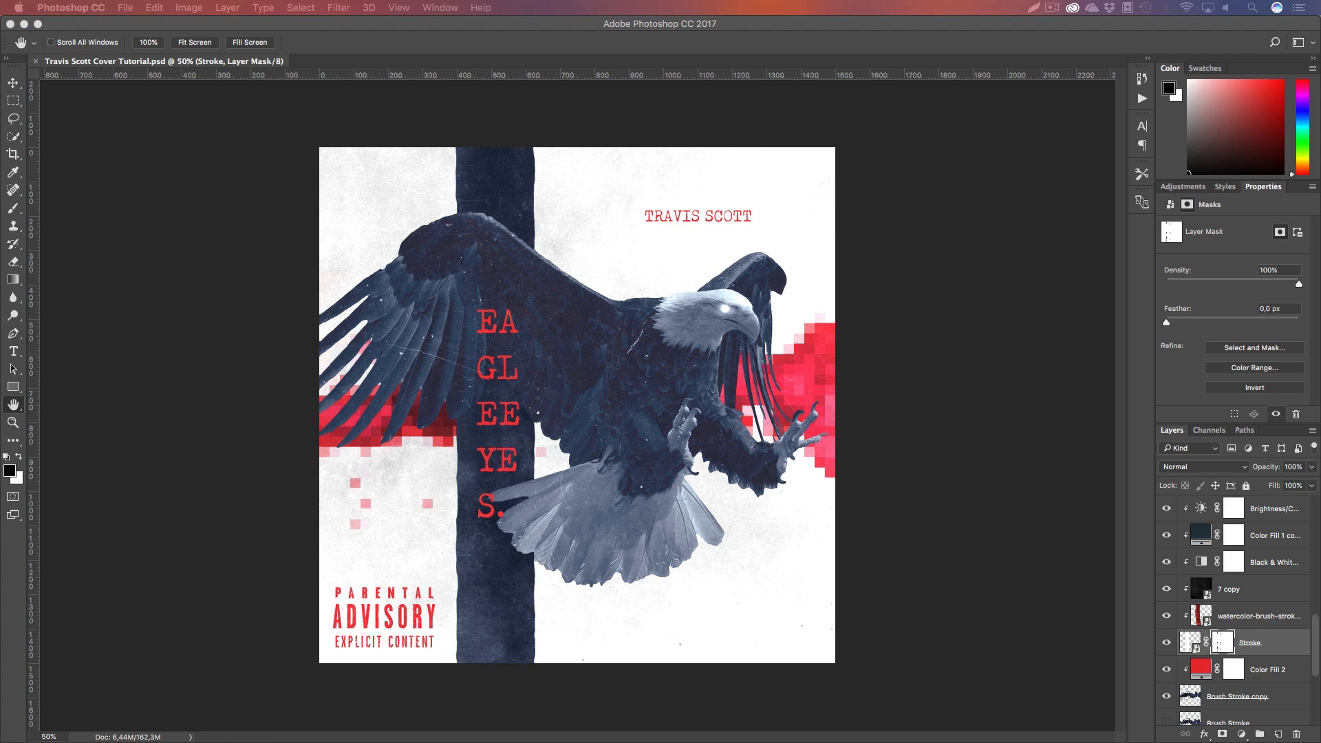
left_click_drag(524, 566, 535, 493)
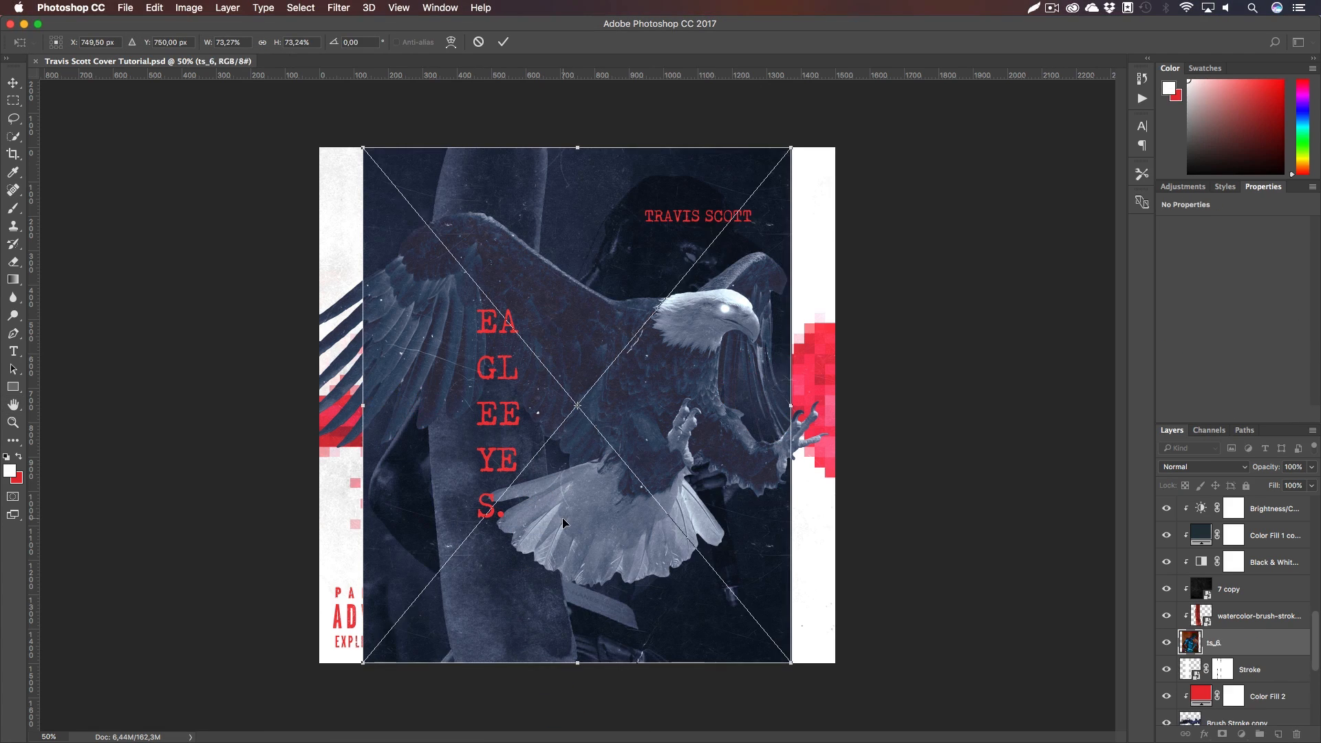
key("Return")
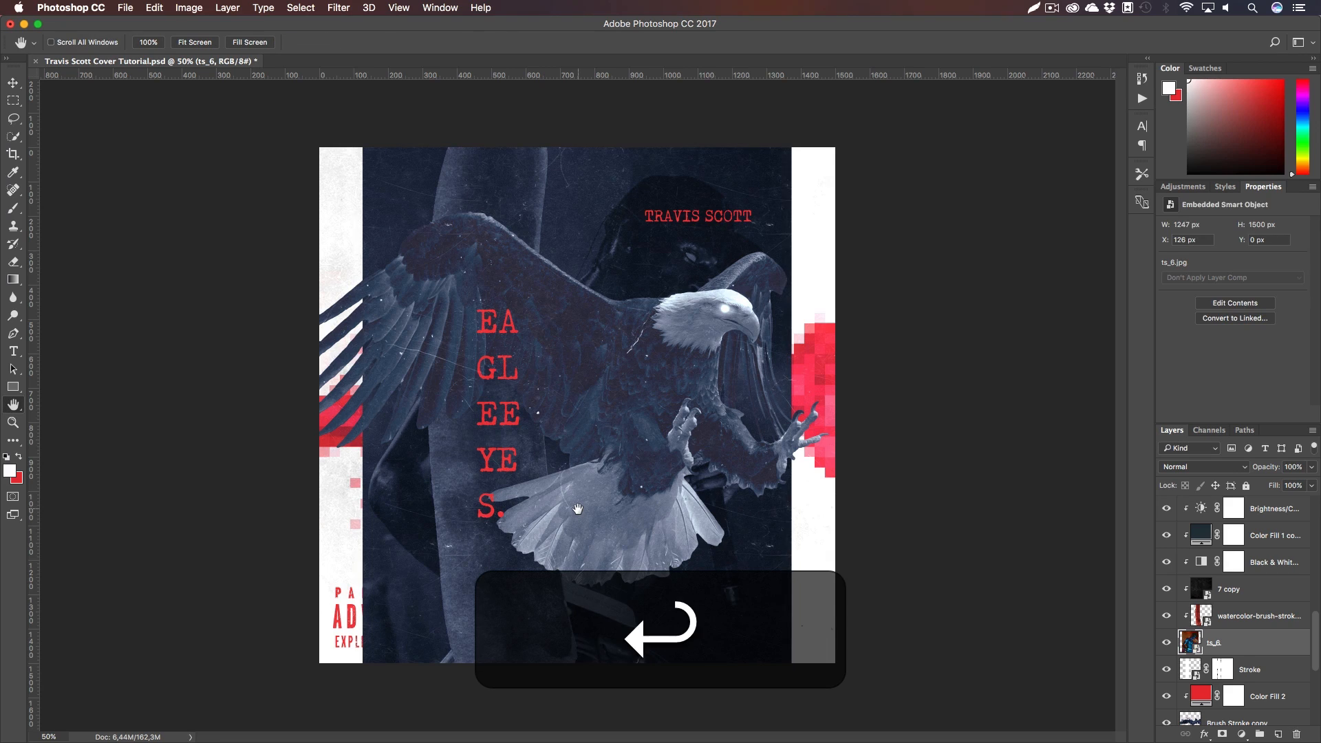
key("super+z")
Place the ts_6 photo directly above the Eyes Light copy 2 layer and clip it to the eagle with a clipping mask
scroll(1256, 604, "up", 10)
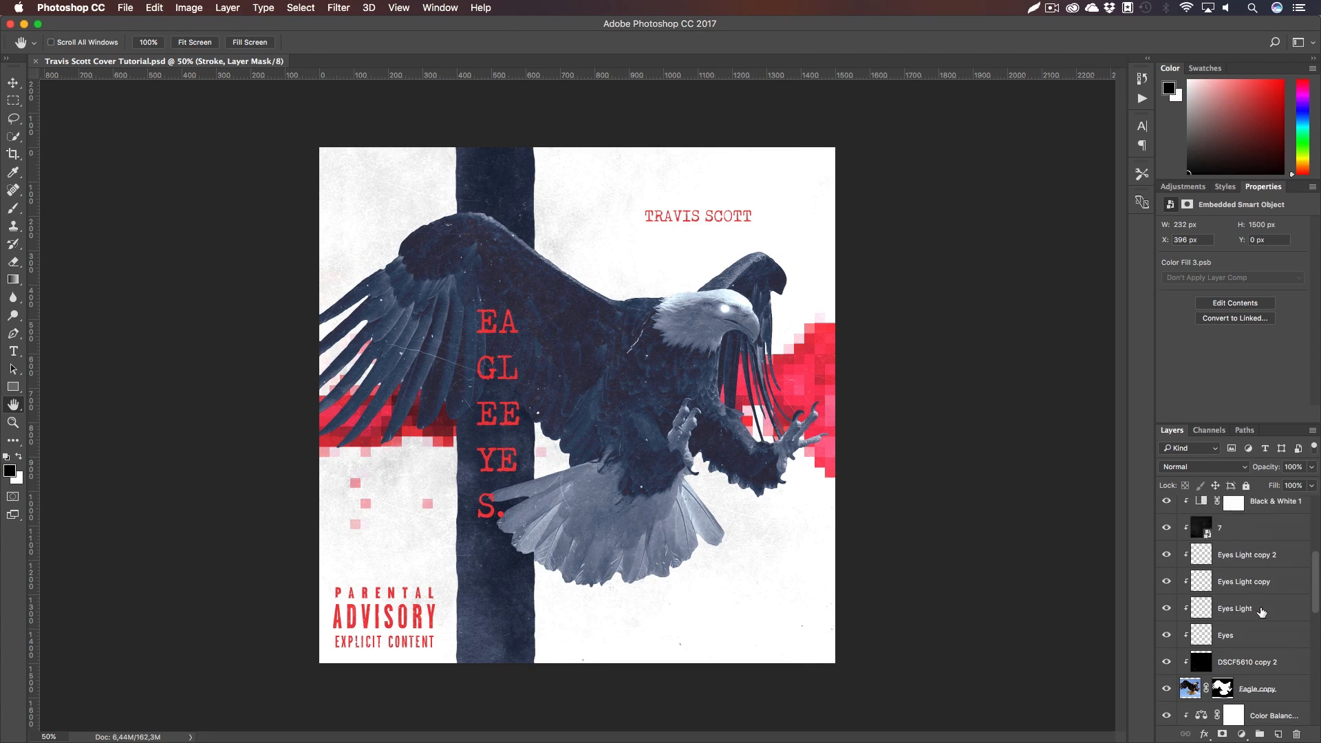
scroll(1258, 613, "down", 3)
scroll(1259, 613, "down", 1)
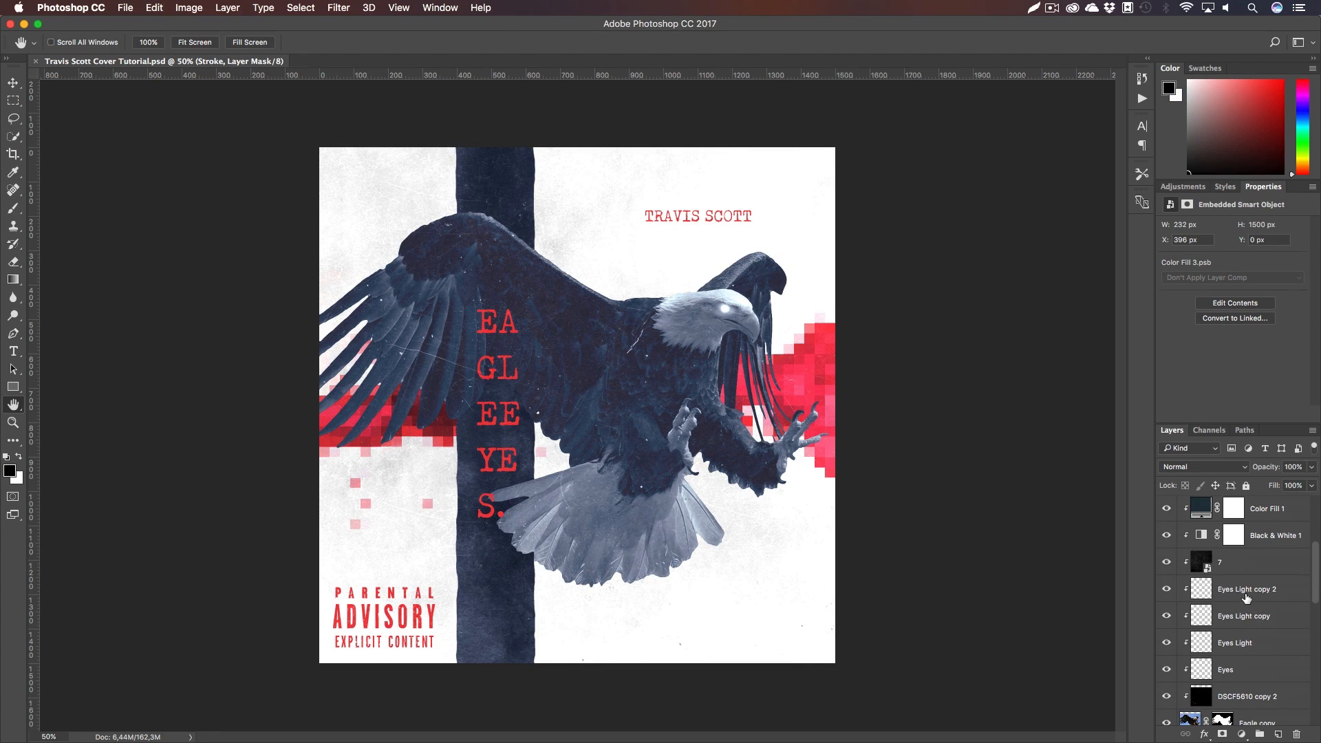
left_click(1247, 593)
left_click_drag(330, 636, 432, 454)
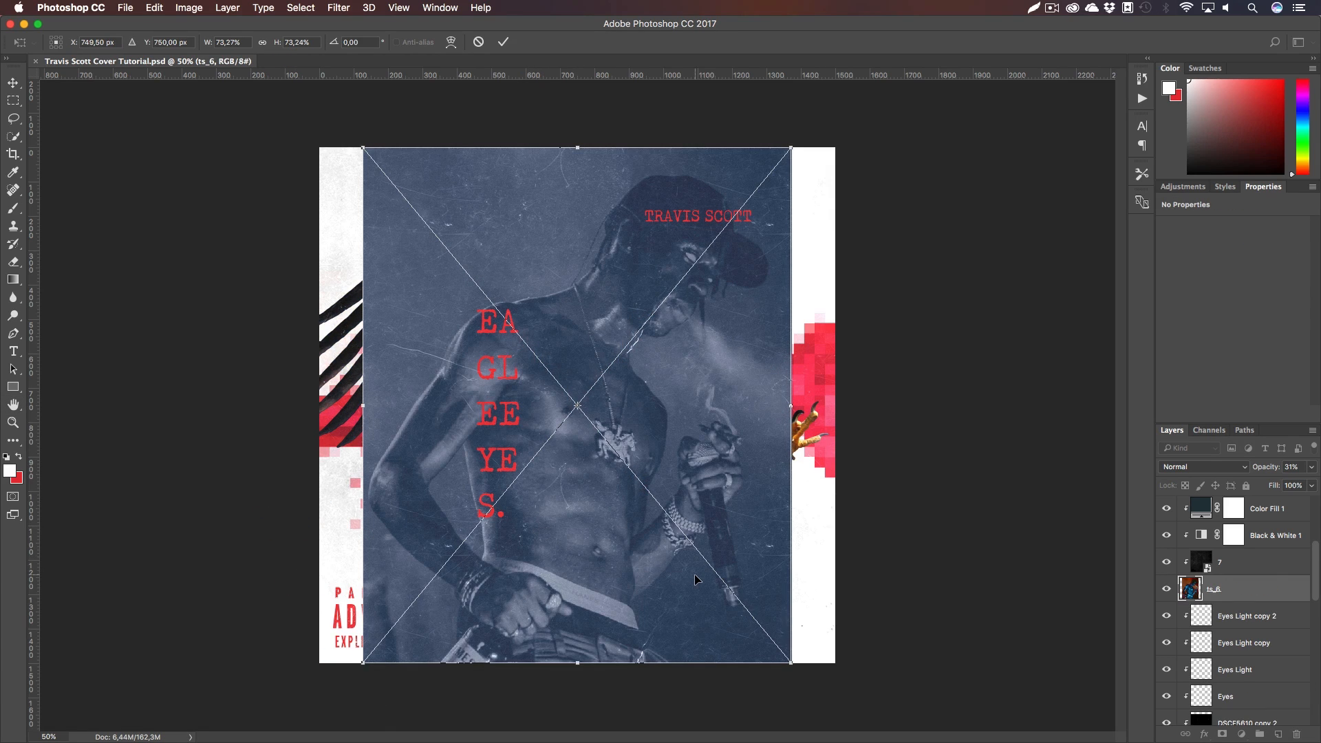
key("Return")
right_click(1255, 580)
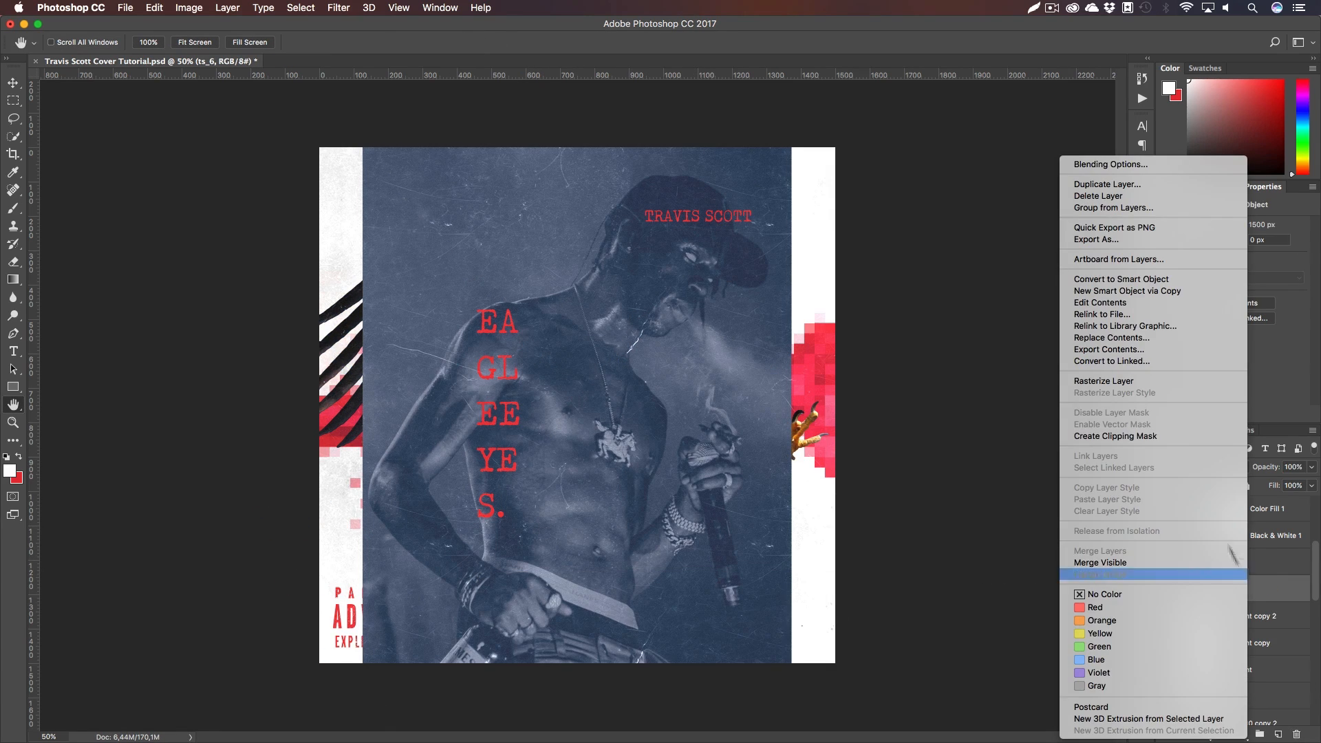
left_click(1162, 434)
Move the ts_6 photo so the face lies on the eagle's left wing and rotate it about 12.4° clockwise
key("v")
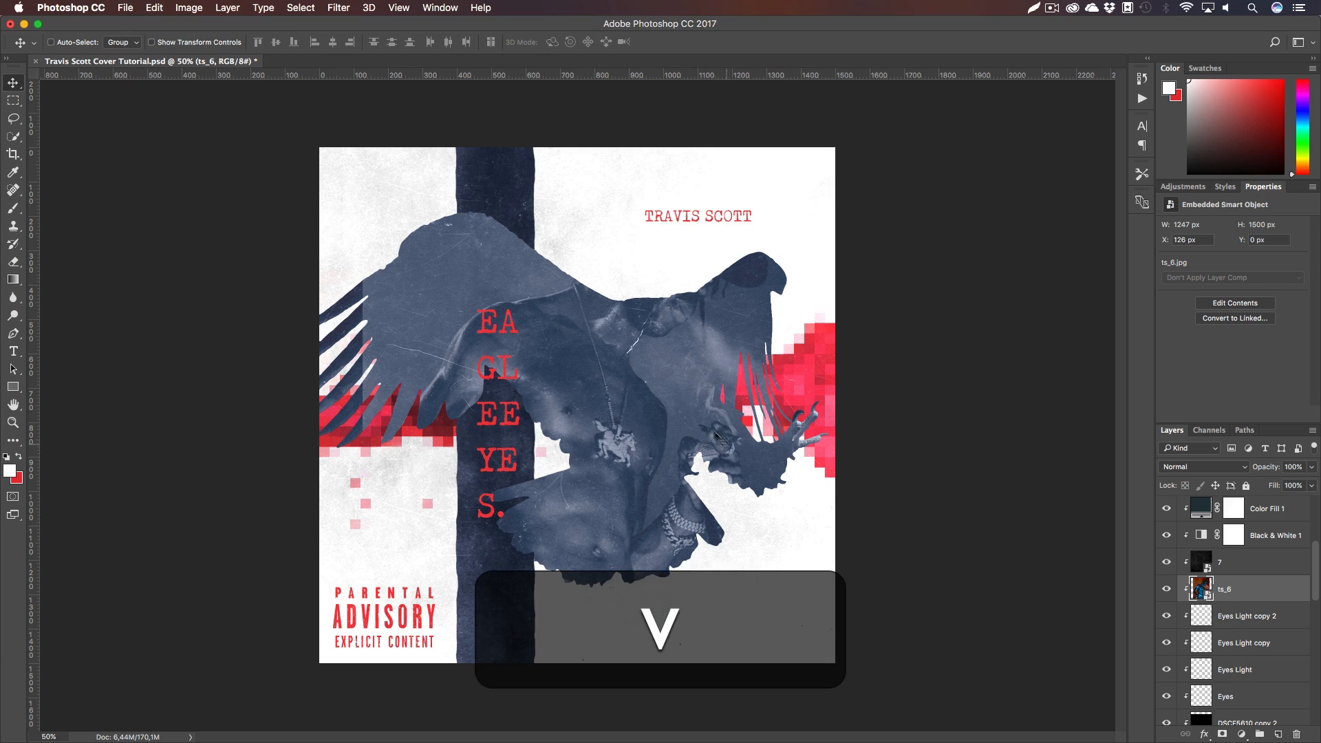
left_click_drag(485, 370, 504, 423)
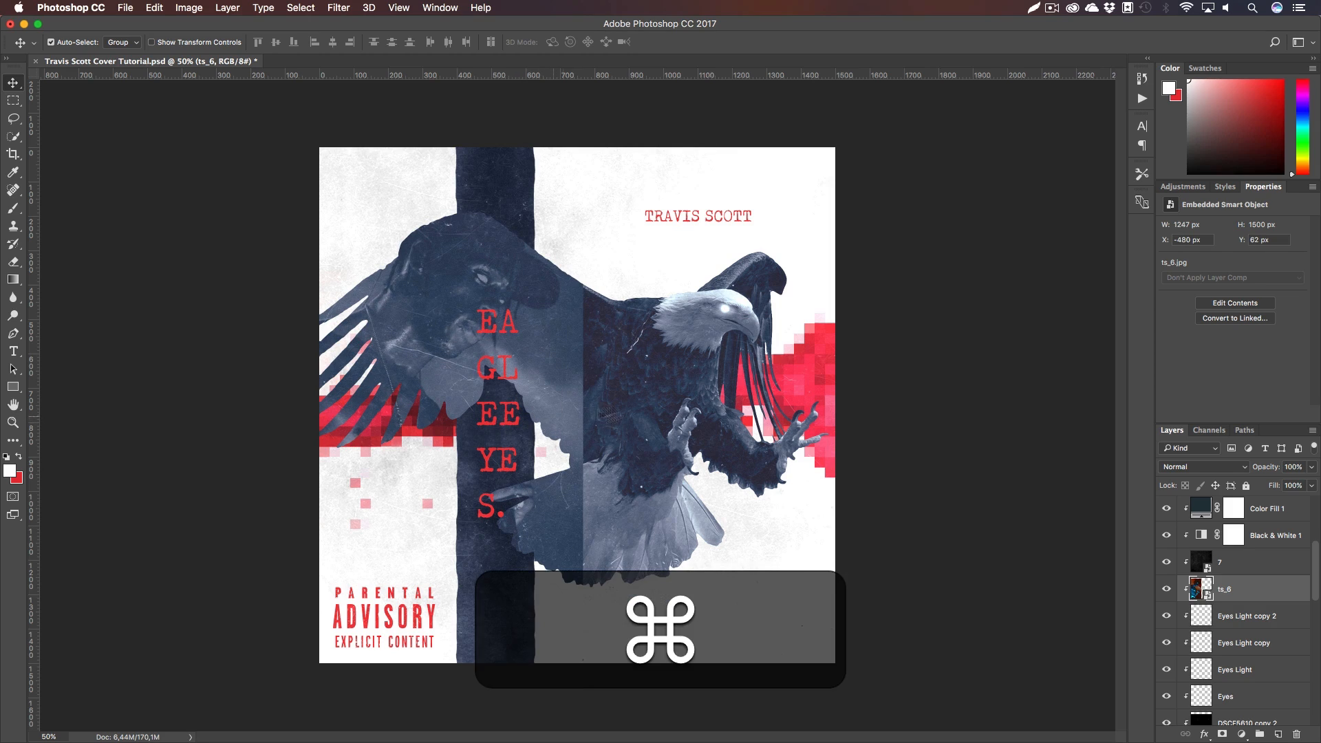
key("super+t")
left_click_drag(683, 390, 683, 457)
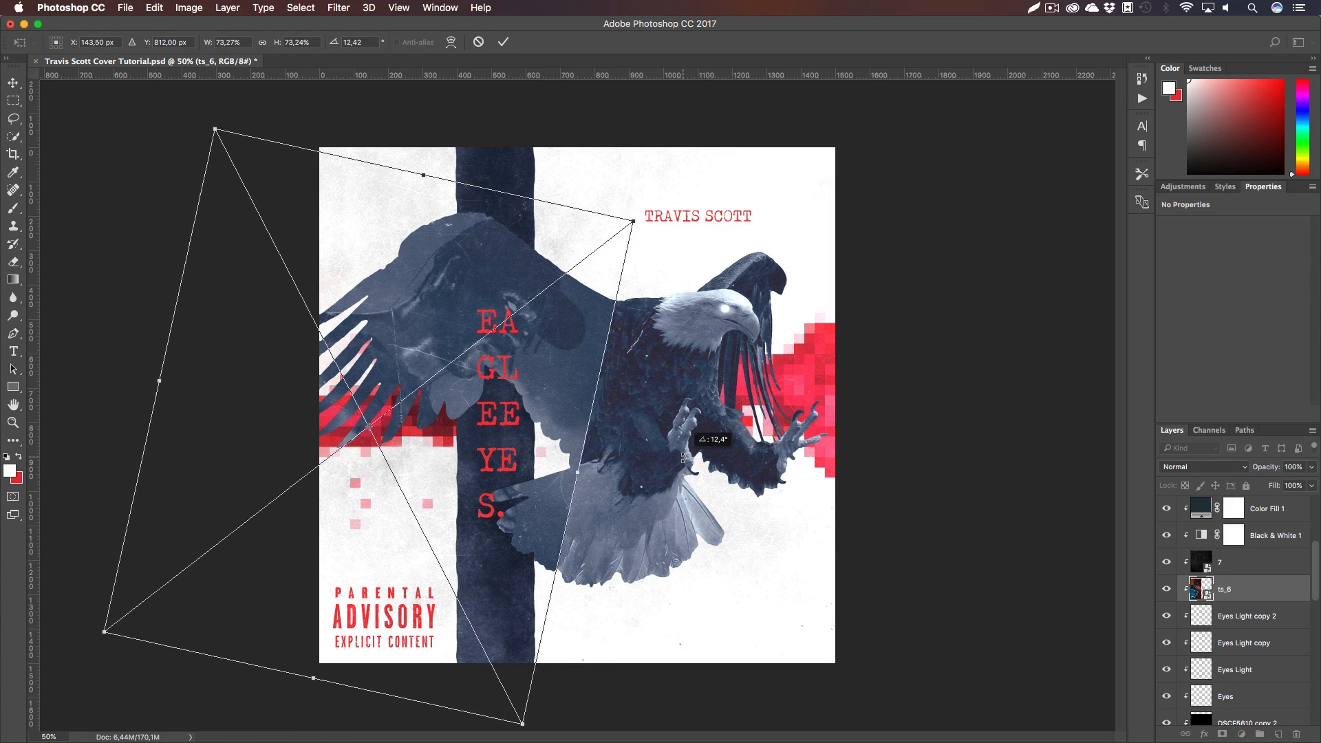
key("Return")
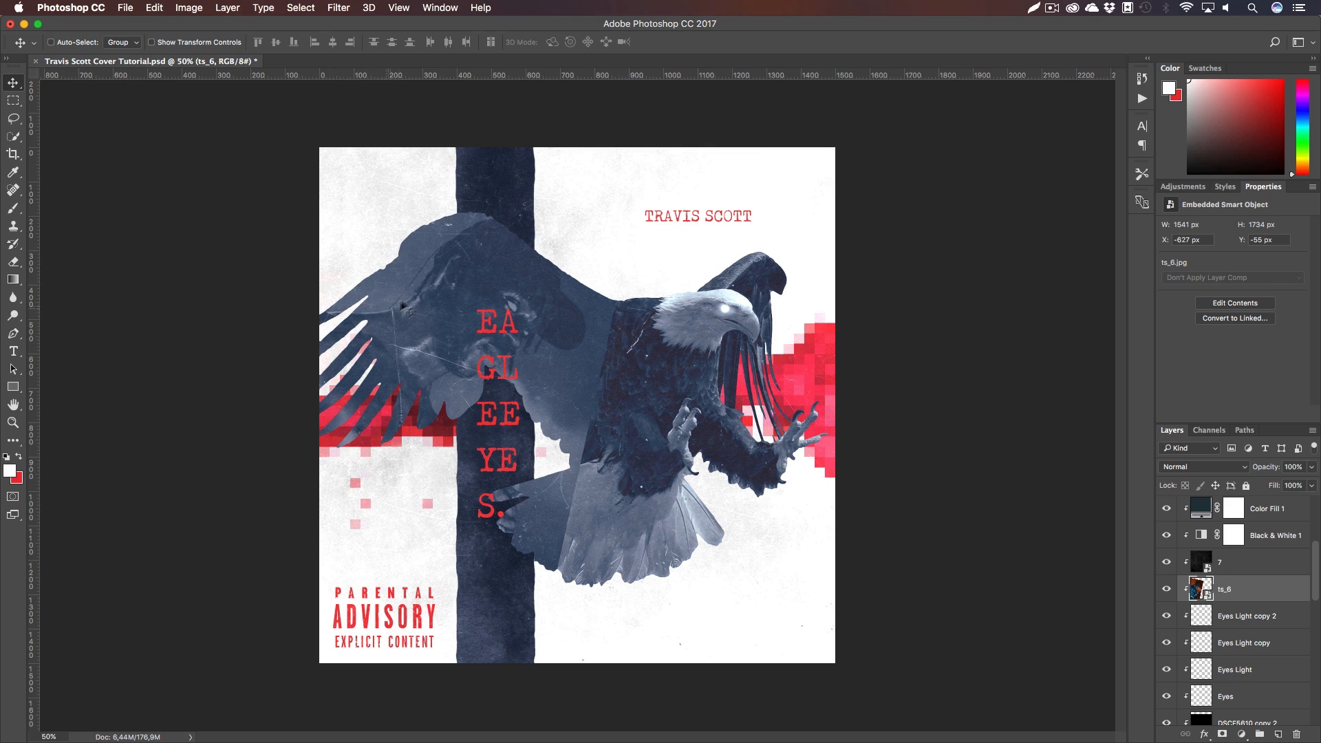
Shift the ts_6 photo up and left on the wing, scale it down slightly, and nudge it into position
key("v")
left_click_drag(491, 308, 472, 276)
key("super+t")
left_click_drag(602, 202, 586, 207)
key("Return")
key("v")
key("shift+Up")
key("shift+Right")
key("shift+Left")
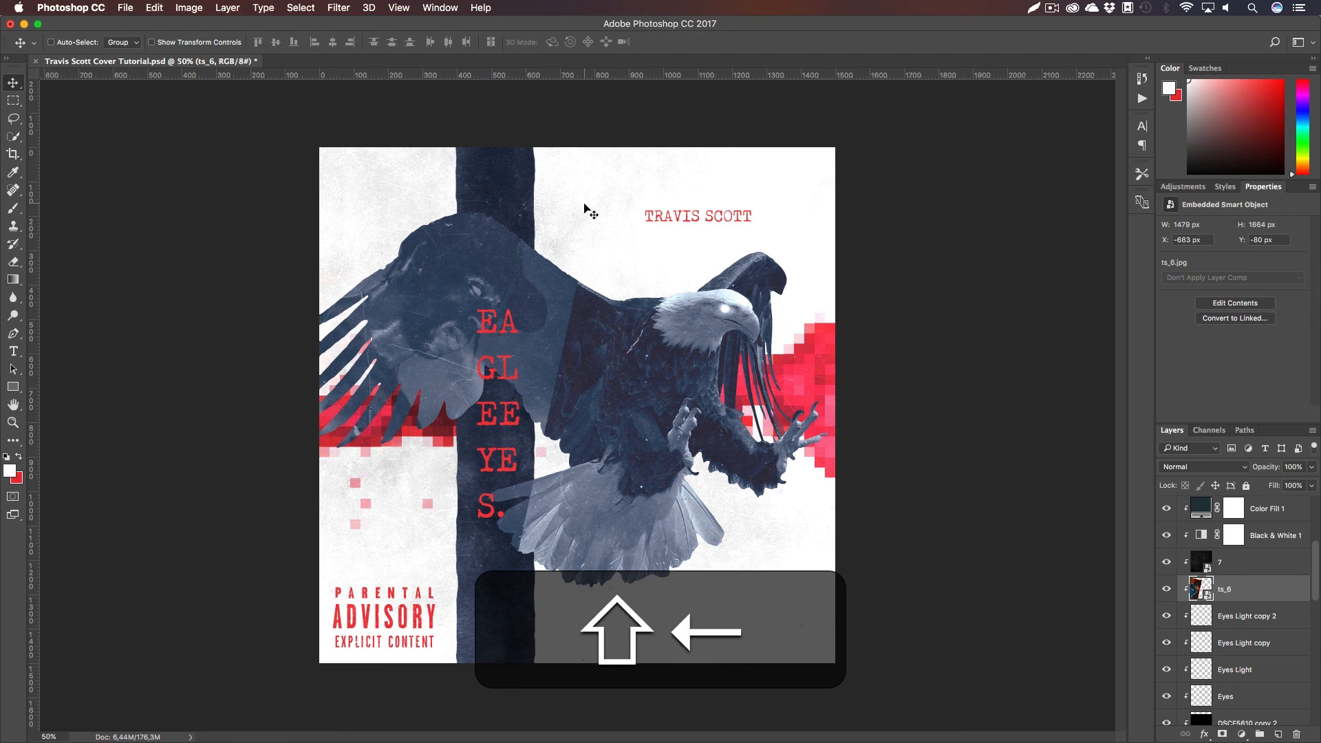
key("shift+Down")
key("Down")
Rotate the ts_6 photo slightly counterclockwise and nudge it right and down within the wing
key("super+t")
mouse_move(695, 310)
left_mouse_down()
mouse_move(702, 333)
mouse_move(684, 332)
left_mouse_up()
key("Return")
key("shift+Right")
key("shift+Right")
key("shift+Right")
key("shift+Down")
key("shift+Right")
key("Down")
Add a layer mask to the ts_6 photo layer
key("z")
left_click(493, 335)
key("h")
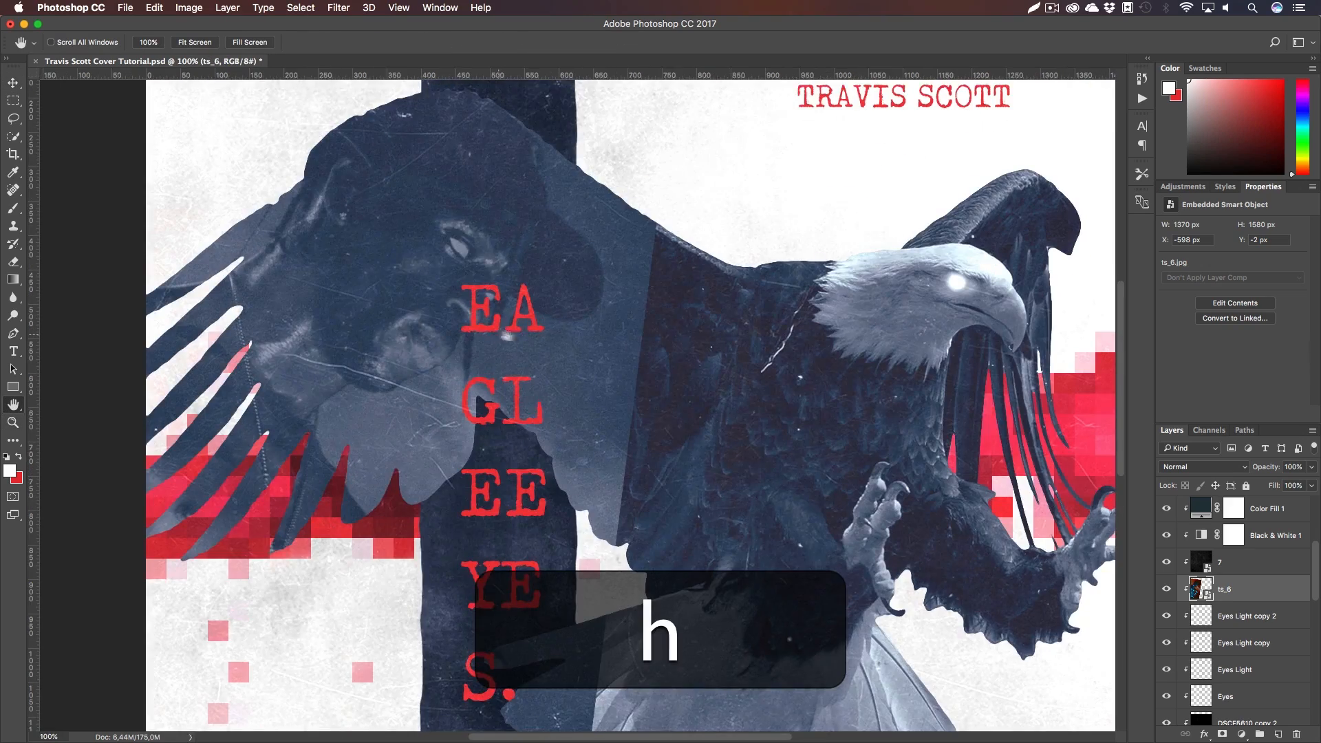
left_click_drag(500, 334, 604, 349)
left_click(1222, 734)
Choose a soft 100 px brush with 0% hardness for the photo's mask and undo the trial stroke
key("b")
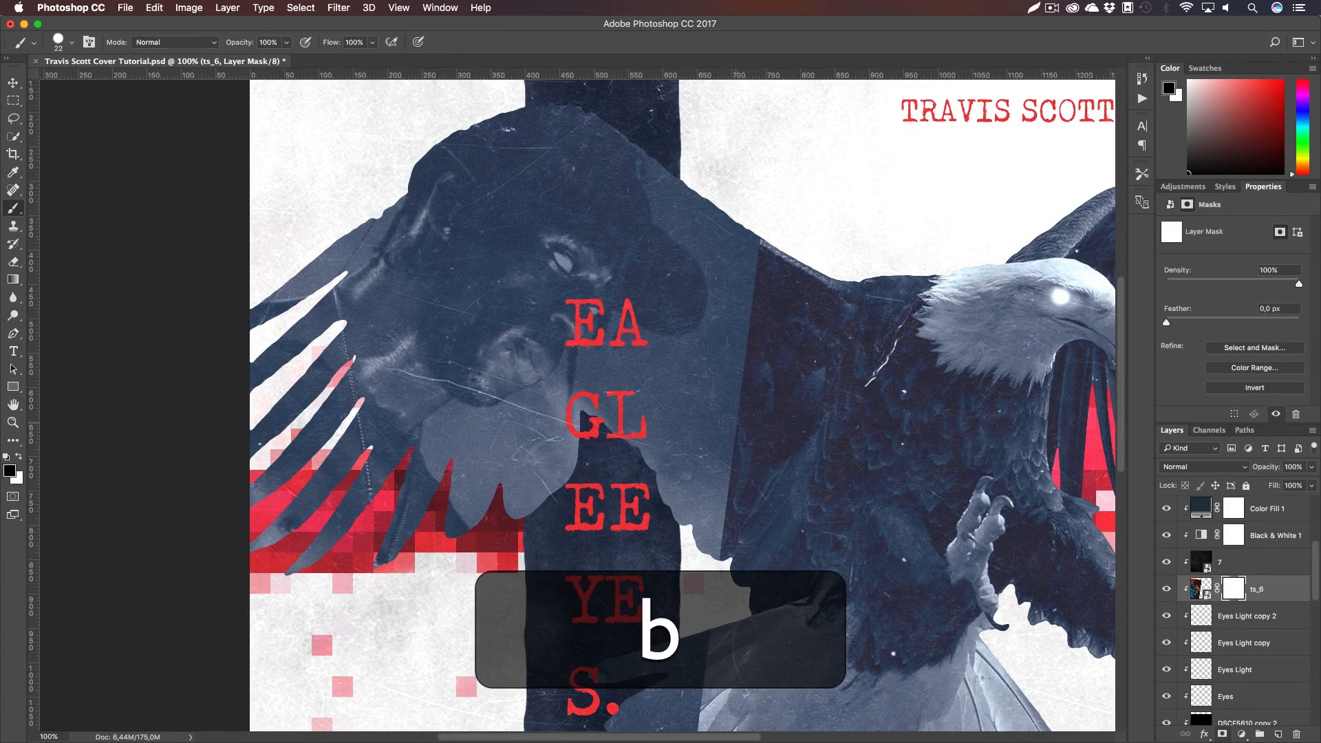
right_click(726, 445)
left_click_drag(816, 474, 824, 479)
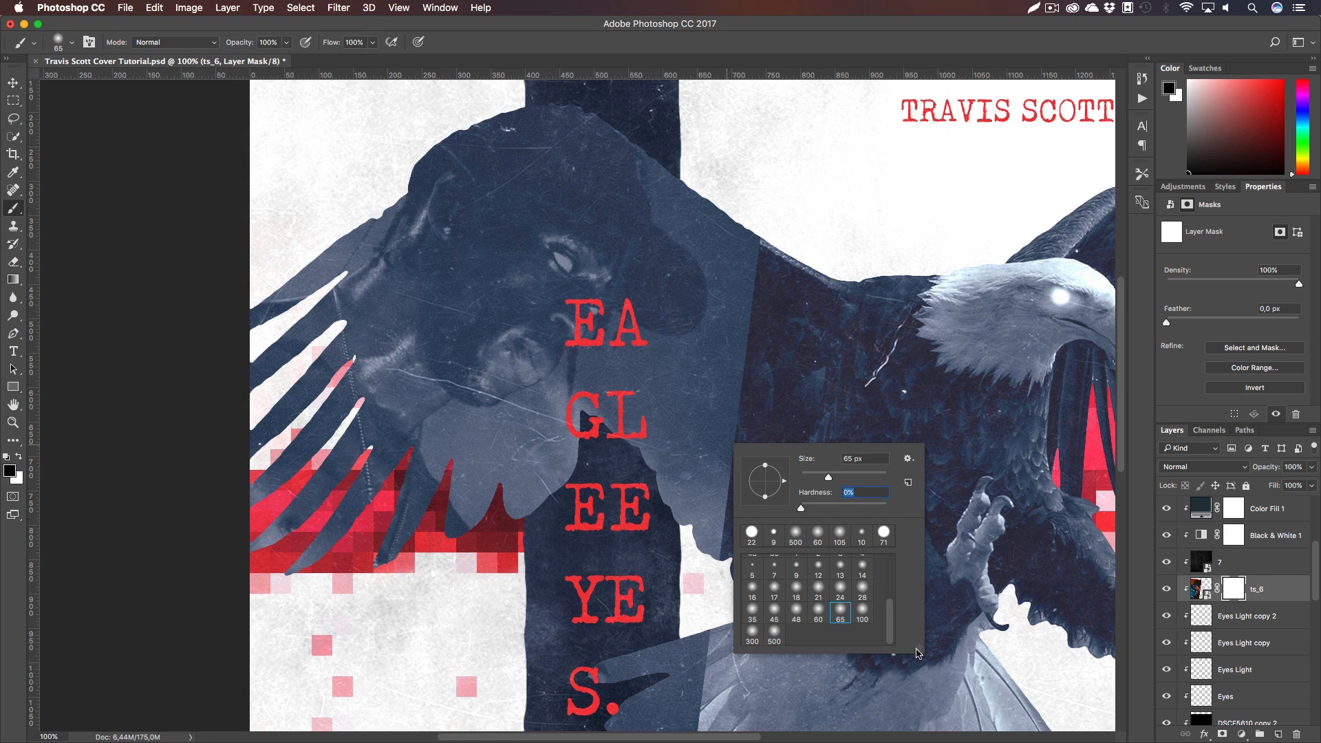
mouse_move(643, 466)
left_mouse_down()
mouse_move(724, 411)
mouse_move(704, 403)
mouse_move(744, 273)
mouse_move(728, 203)
mouse_move(717, 212)
mouse_move(667, 166)
mouse_move(670, 200)
mouse_move(720, 267)
mouse_move(722, 327)
mouse_move(694, 359)
mouse_move(630, 357)
mouse_move(611, 453)
left_mouse_up()
key("super+z")
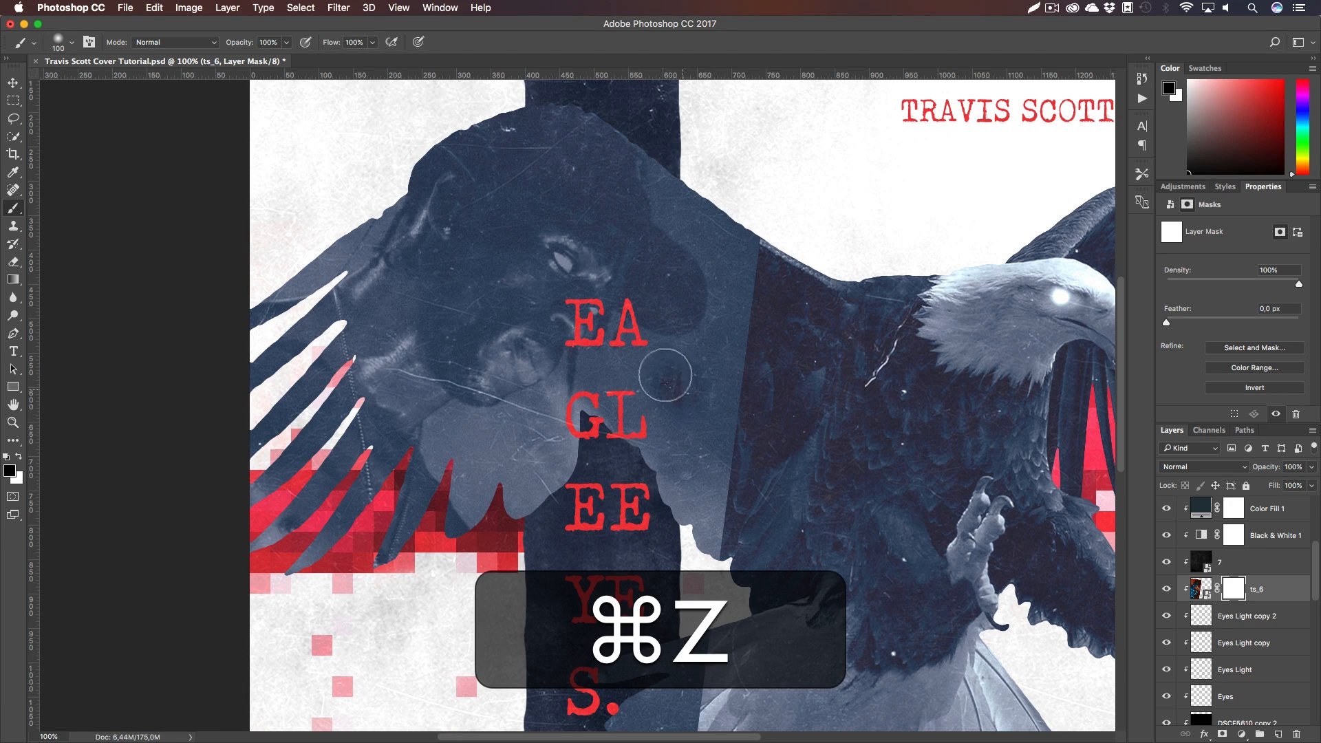
Mask out the ts_6 photo's background over the eagle's body, the outer wing feathers and the area below the face
mouse_move(684, 364)
left_mouse_down()
mouse_move(719, 325)
mouse_move(721, 258)
mouse_move(674, 198)
mouse_move(664, 152)
mouse_move(750, 287)
mouse_move(707, 487)
mouse_move(702, 384)
mouse_move(540, 535)
mouse_move(487, 526)
mouse_move(493, 502)
mouse_move(474, 522)
left_mouse_up()
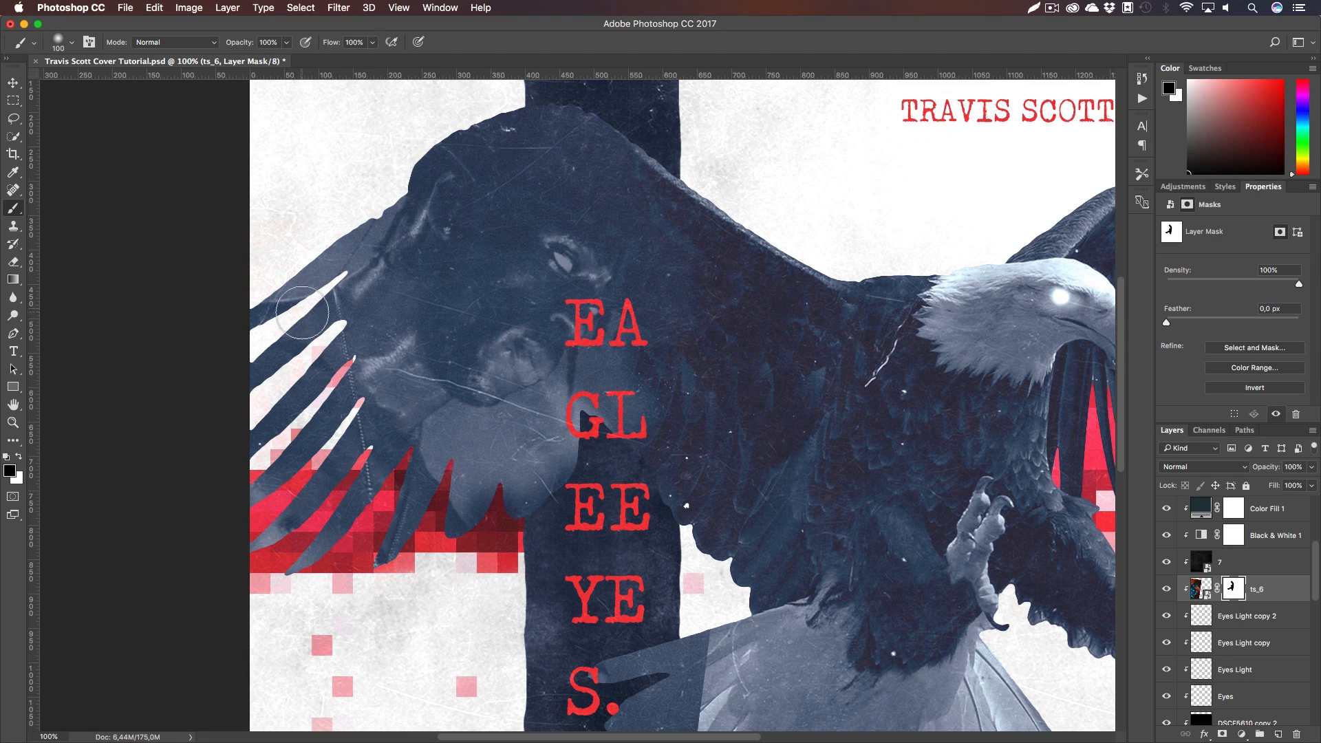
left_click_drag(276, 277, 352, 221)
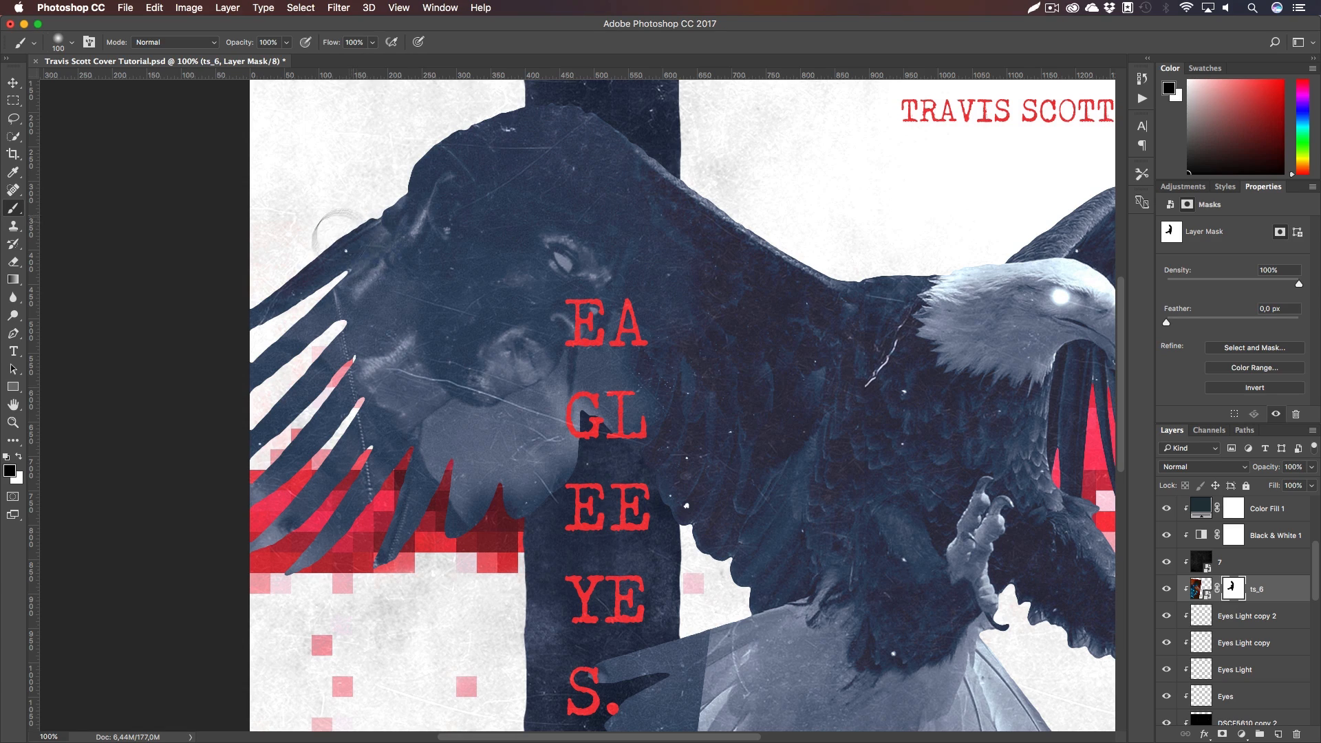
mouse_move(559, 523)
left_mouse_down()
mouse_move(475, 475)
mouse_move(458, 479)
mouse_move(451, 430)
mouse_move(640, 412)
left_mouse_up()
Reduce the mask brush to 25 px and hide the photo remnants beside the chin and over the lower wing feathers
key("z")
left_click(559, 317)
left_click(560, 320)
key("b")
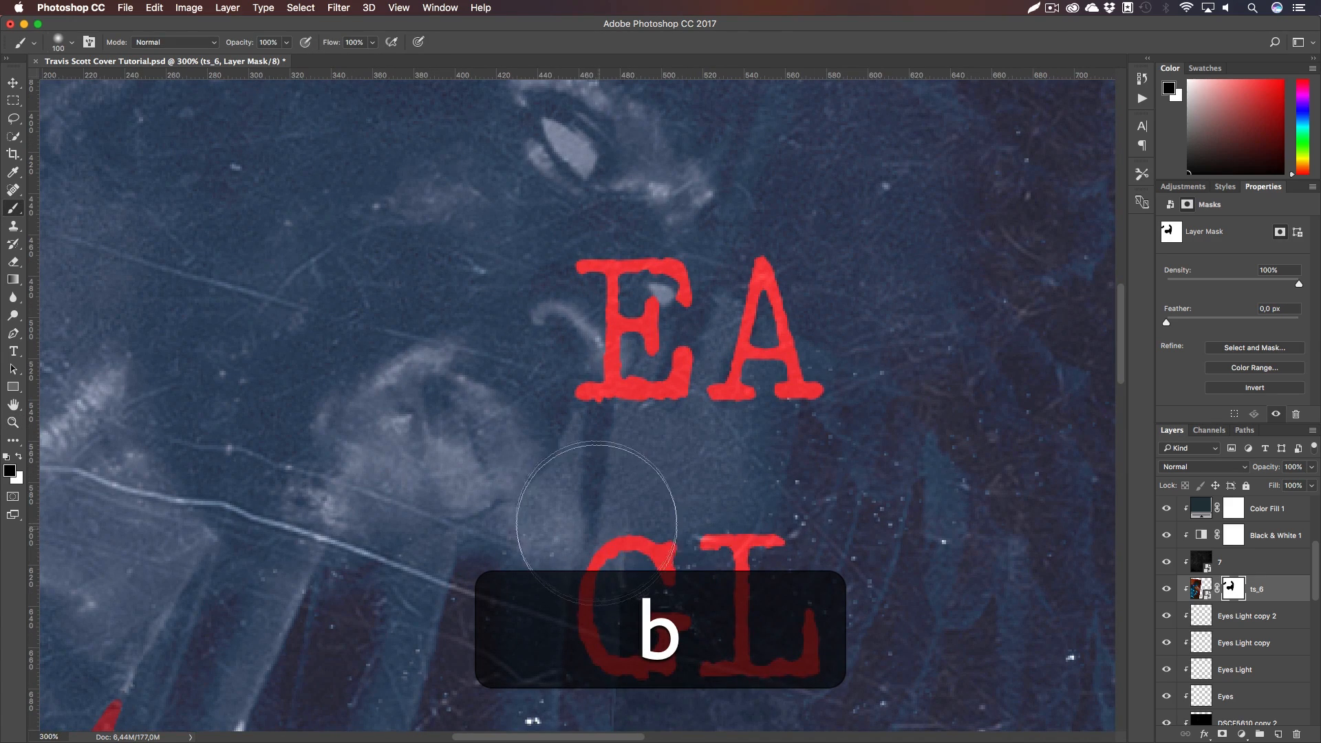
right_click(599, 517)
mouse_move(503, 546)
left_mouse_down()
mouse_move(400, 582)
mouse_move(532, 528)
mouse_move(518, 525)
mouse_move(558, 481)
mouse_move(552, 559)
mouse_move(562, 525)
mouse_move(573, 592)
mouse_move(619, 571)
mouse_move(627, 431)
mouse_move(685, 425)
mouse_move(734, 315)
mouse_move(776, 382)
mouse_move(774, 350)
mouse_move(807, 363)
mouse_move(661, 486)
mouse_move(656, 575)
mouse_move(768, 500)
mouse_move(738, 477)
mouse_move(704, 505)
mouse_move(752, 470)
mouse_move(702, 540)
left_mouse_up()
key("super+i")
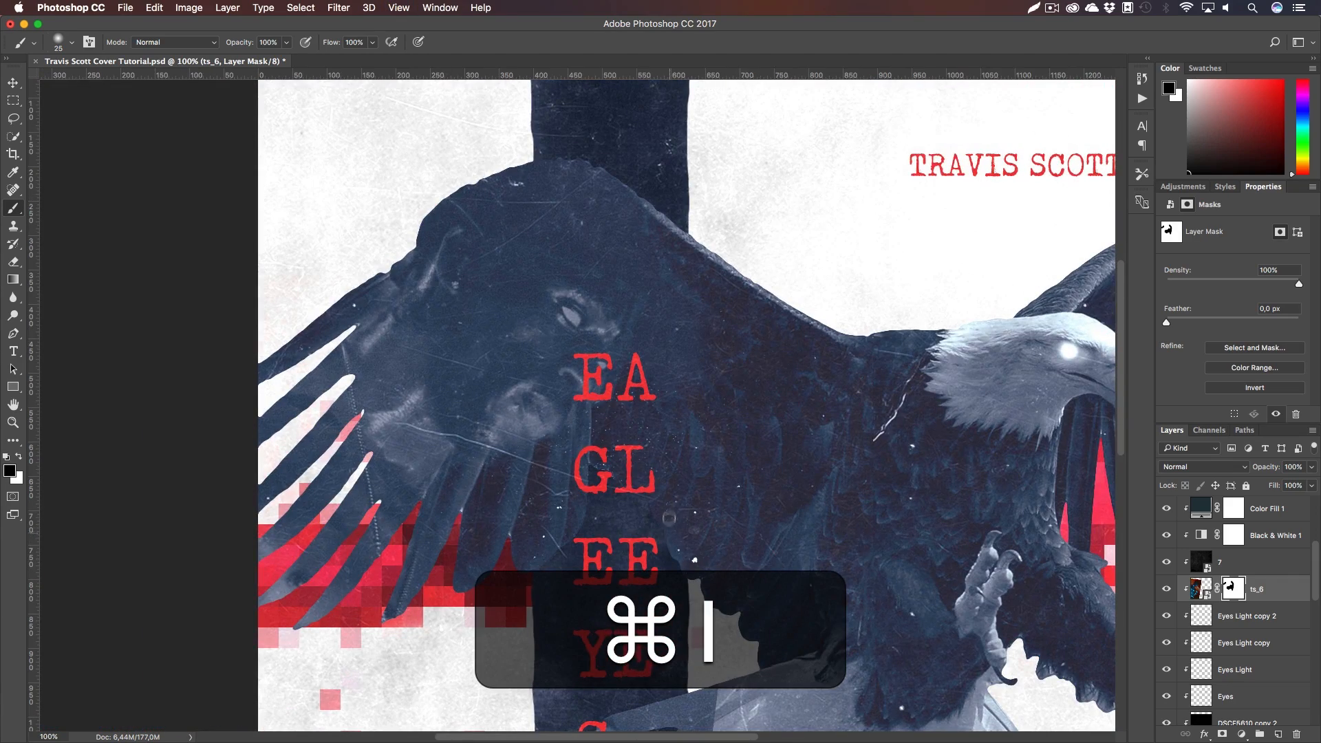
Inspect the masked wing and its upper edge, comparing the cover with and without the ts_6 photo
key("h")
left_click_drag(669, 490, 679, 539)
key("z")
left_click_drag(717, 283, 791, 313)
key("b")
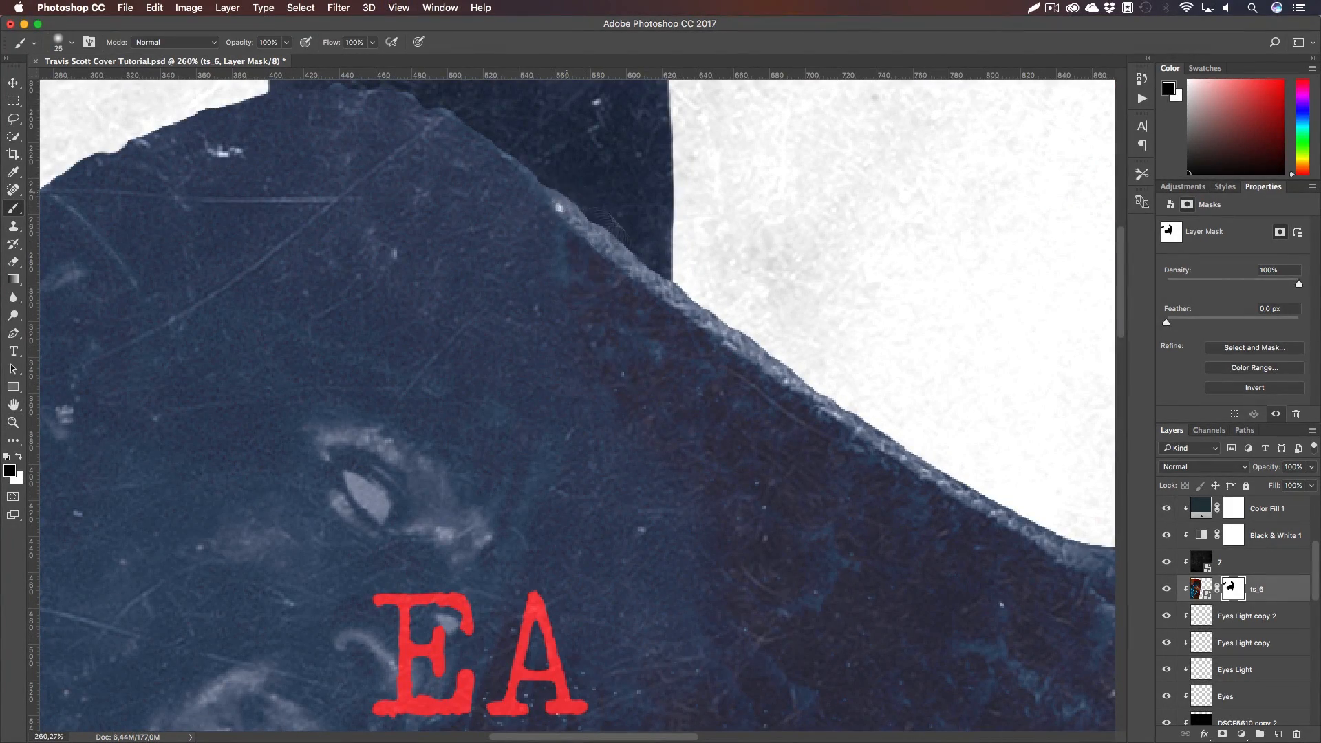
key("super+1")
key("z")
key("z")
left_click_drag(668, 495, 626, 498)
key("h")
left_click_drag(387, 344, 594, 501)
key("z")
left_click(578, 497)
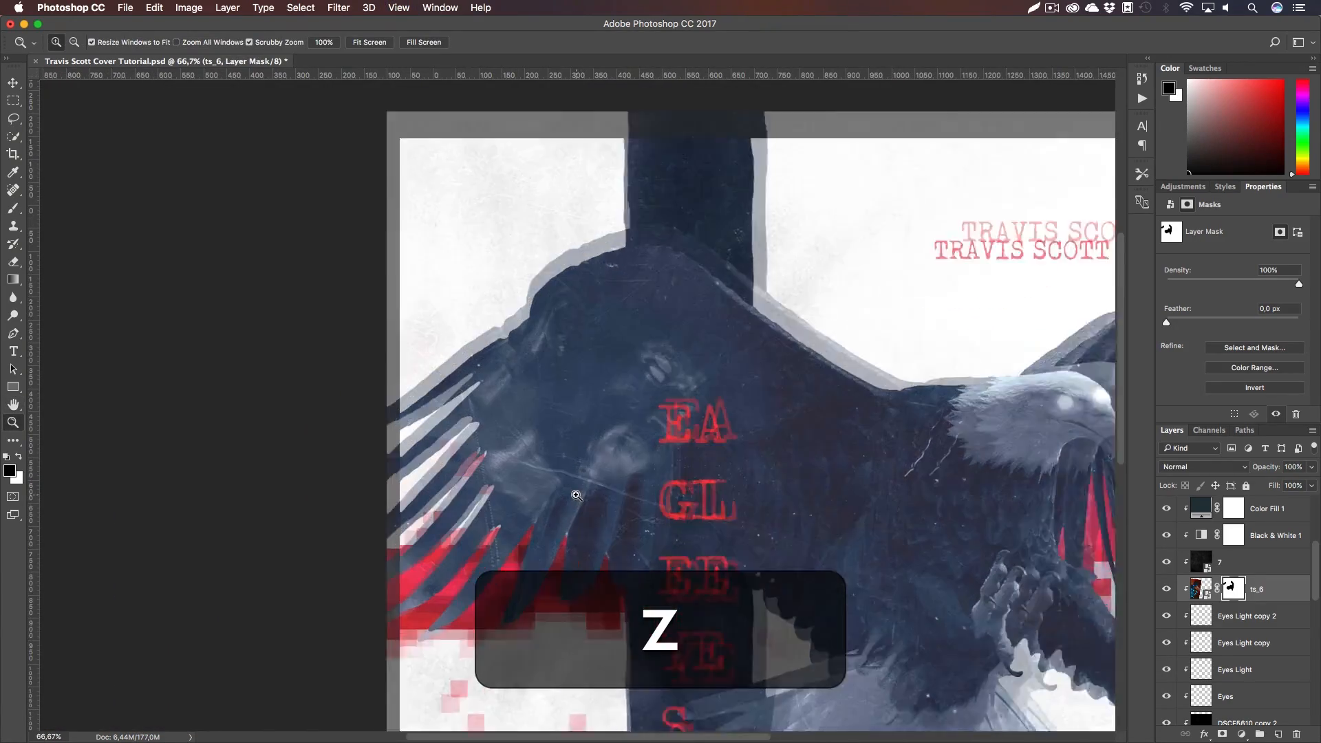
left_click(1166, 589)
left_click(1166, 589)
left_click(1166, 590)
left_click(1166, 589)
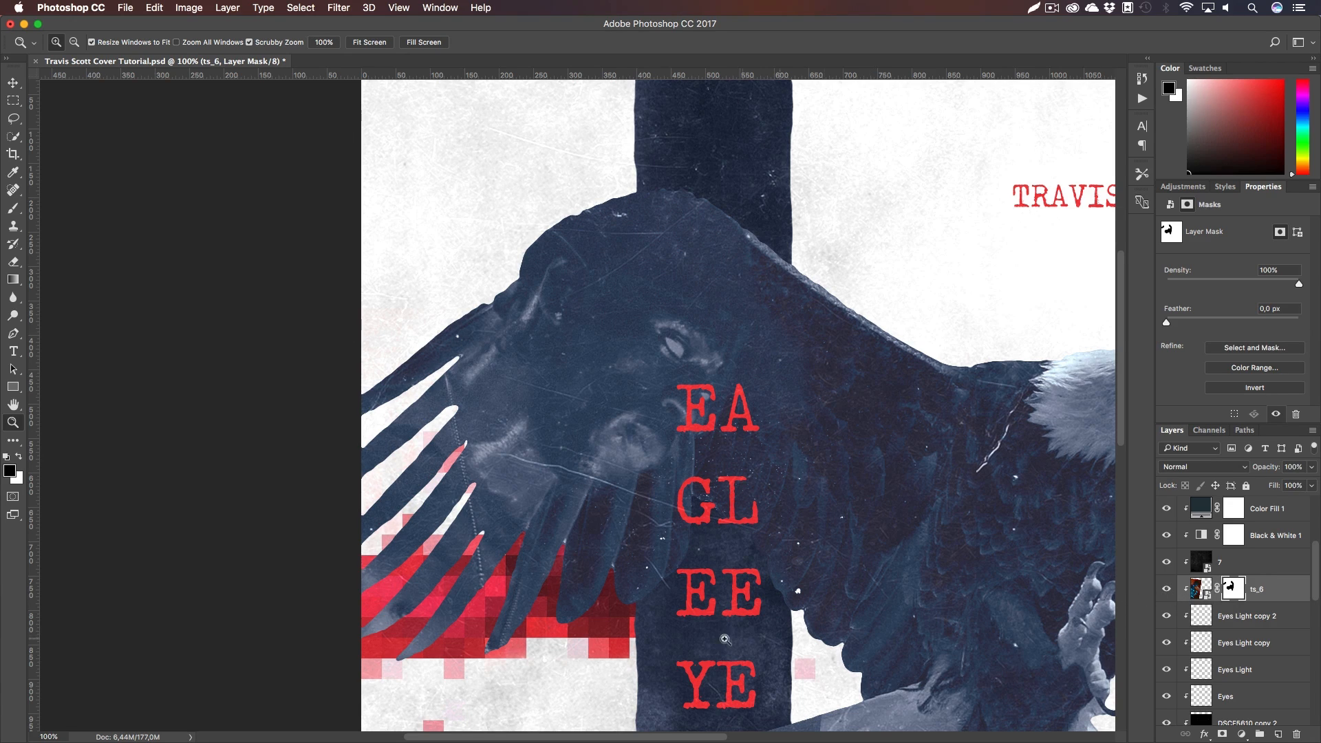
key("b")
left_click(1166, 591)
left_click(1165, 591)
Set the mask brush to 89 px and mask out the photo over the eagle's tail feathers
scroll(845, 661, "down", 4)
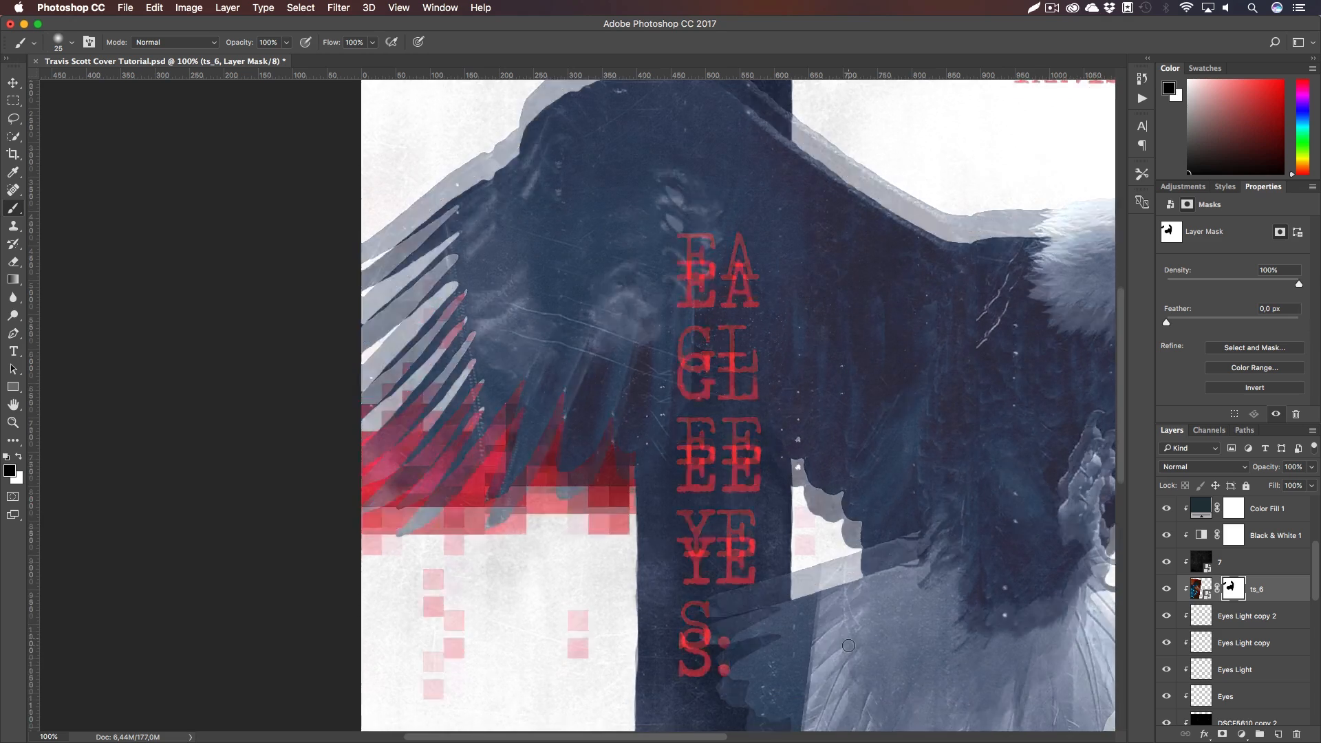
scroll(848, 646, "down", 3)
key("b")
right_click(855, 449)
left_click_drag(954, 480, 960, 480)
mouse_move(831, 344)
left_mouse_down()
mouse_move(773, 362)
mouse_move(777, 428)
mouse_move(804, 476)
left_mouse_up()
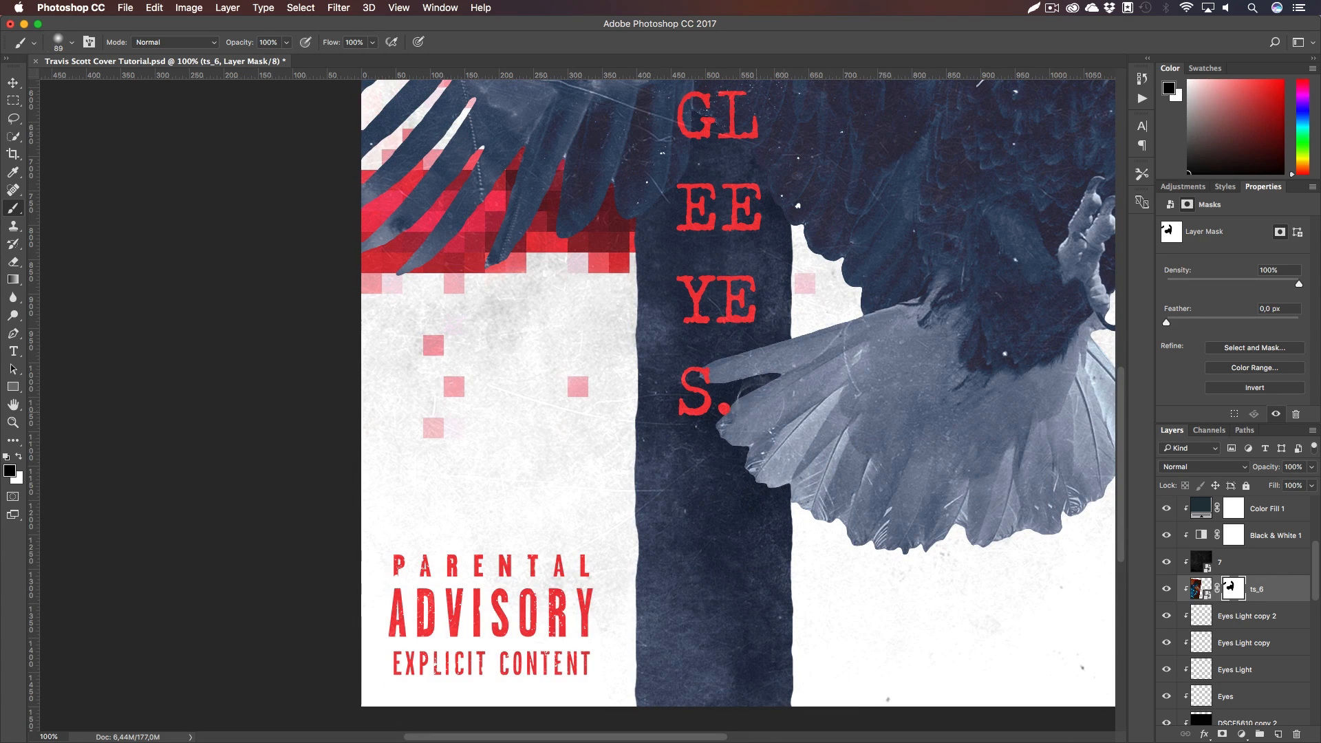
Compare the wing and tail with the ts_6 photo hidden and shown to check the mask
key("h")
scroll(738, 406, "up", 6)
left_click(1166, 590)
left_click(1166, 589)
left_click(1167, 590)
left_click(1168, 593)
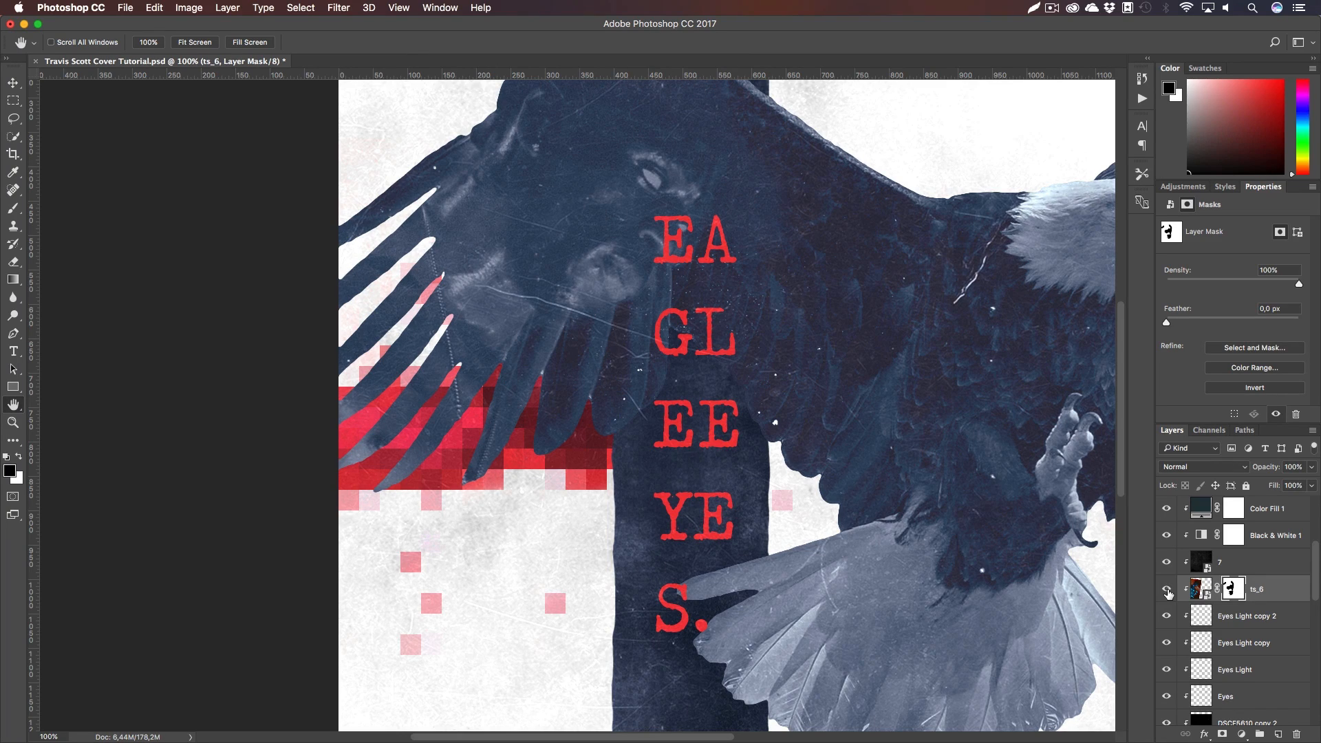
key("b")
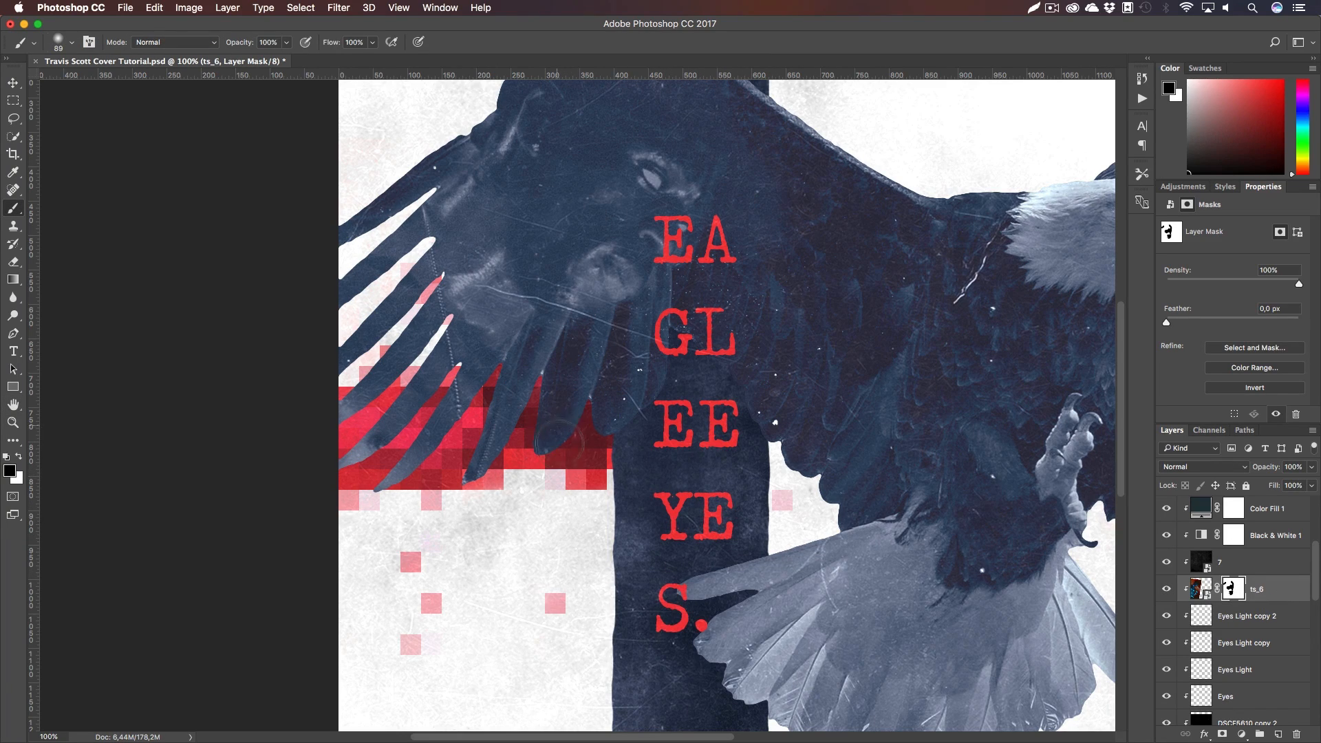
key("h")
scroll(707, 405, "up", 4)
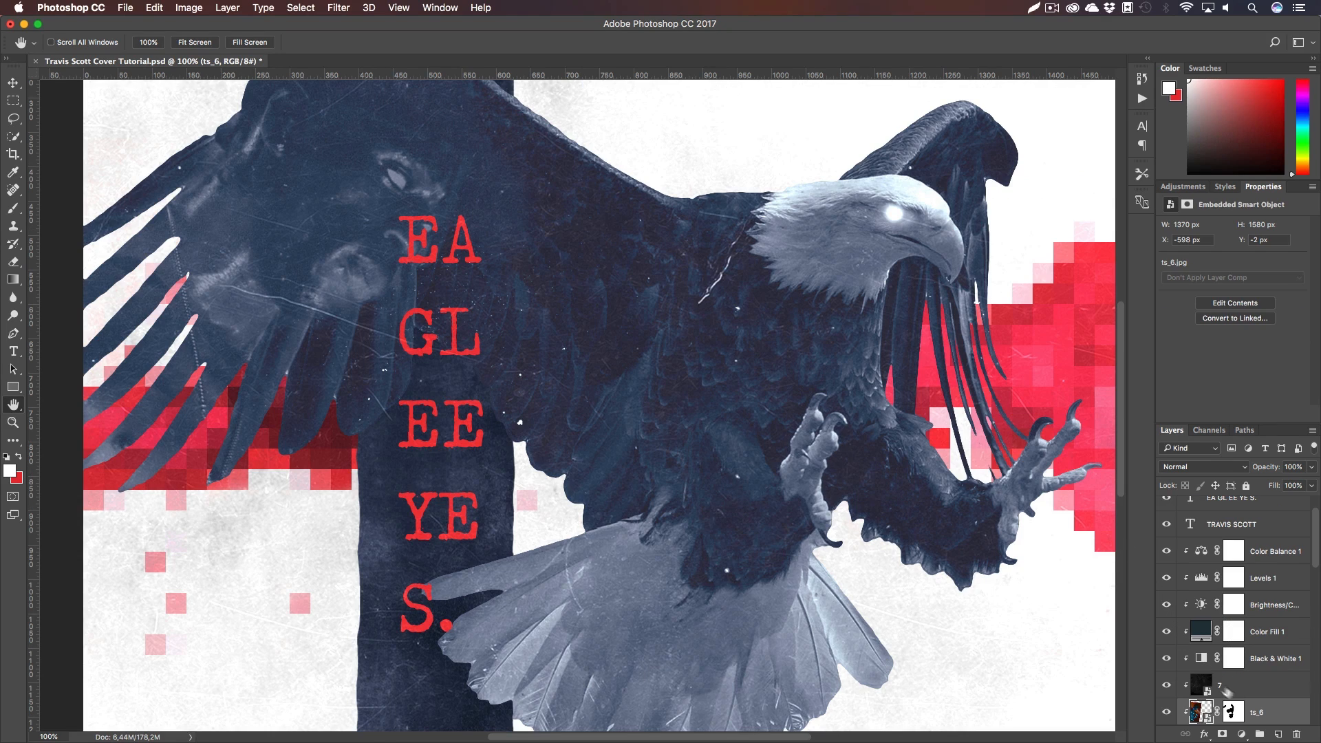
right_click(1259, 712)
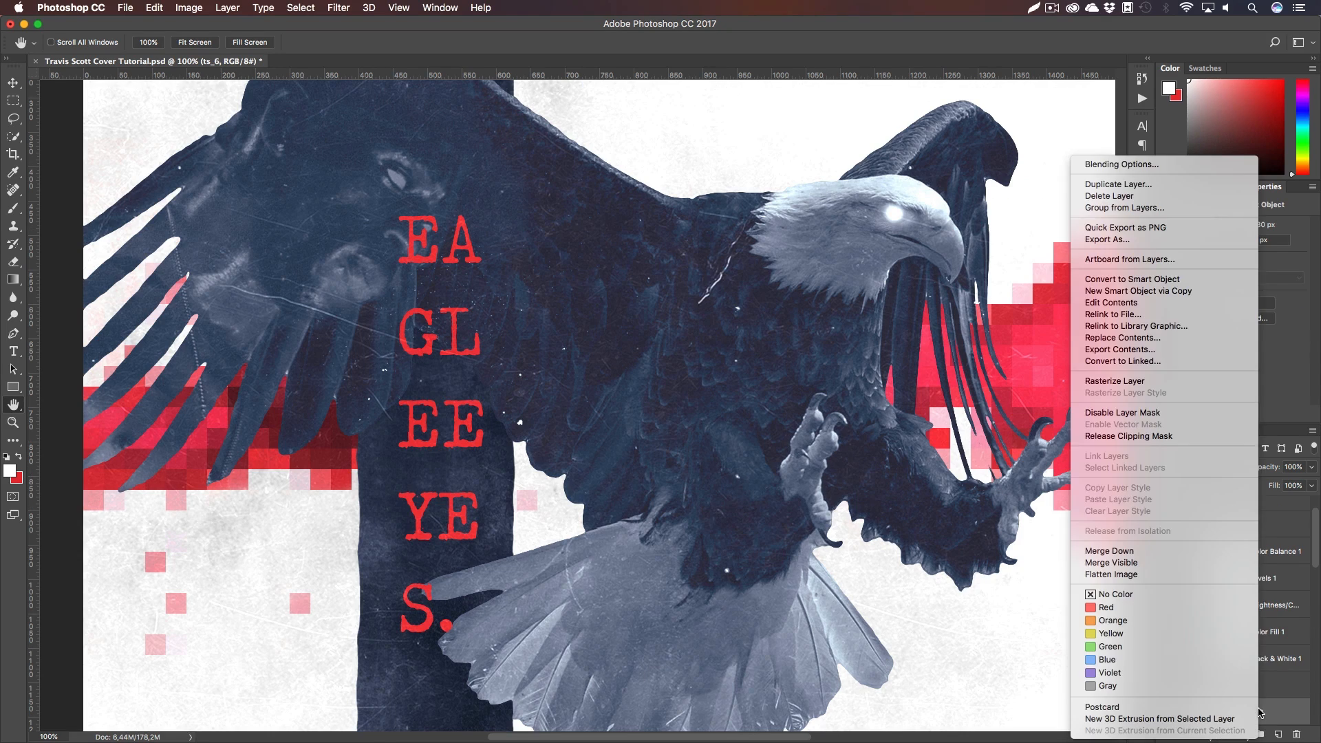
left_click(1158, 280)
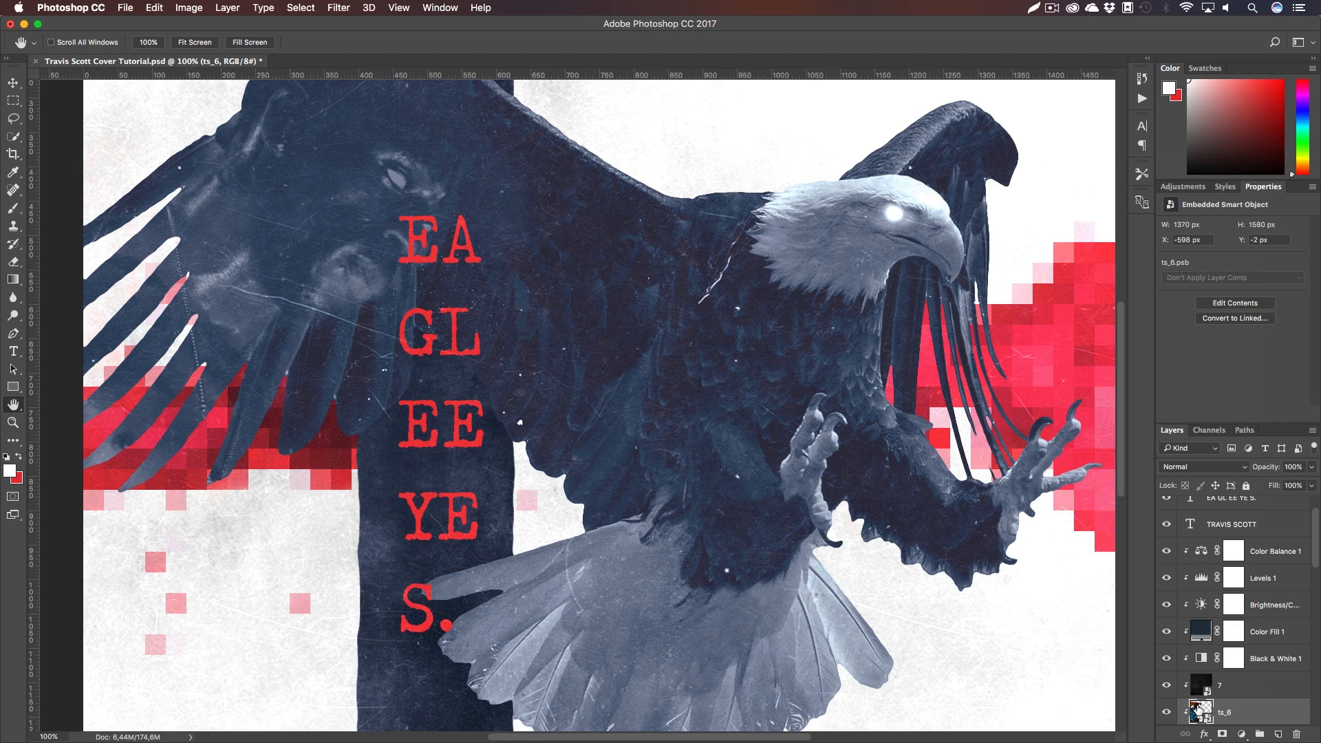
key("super+z")
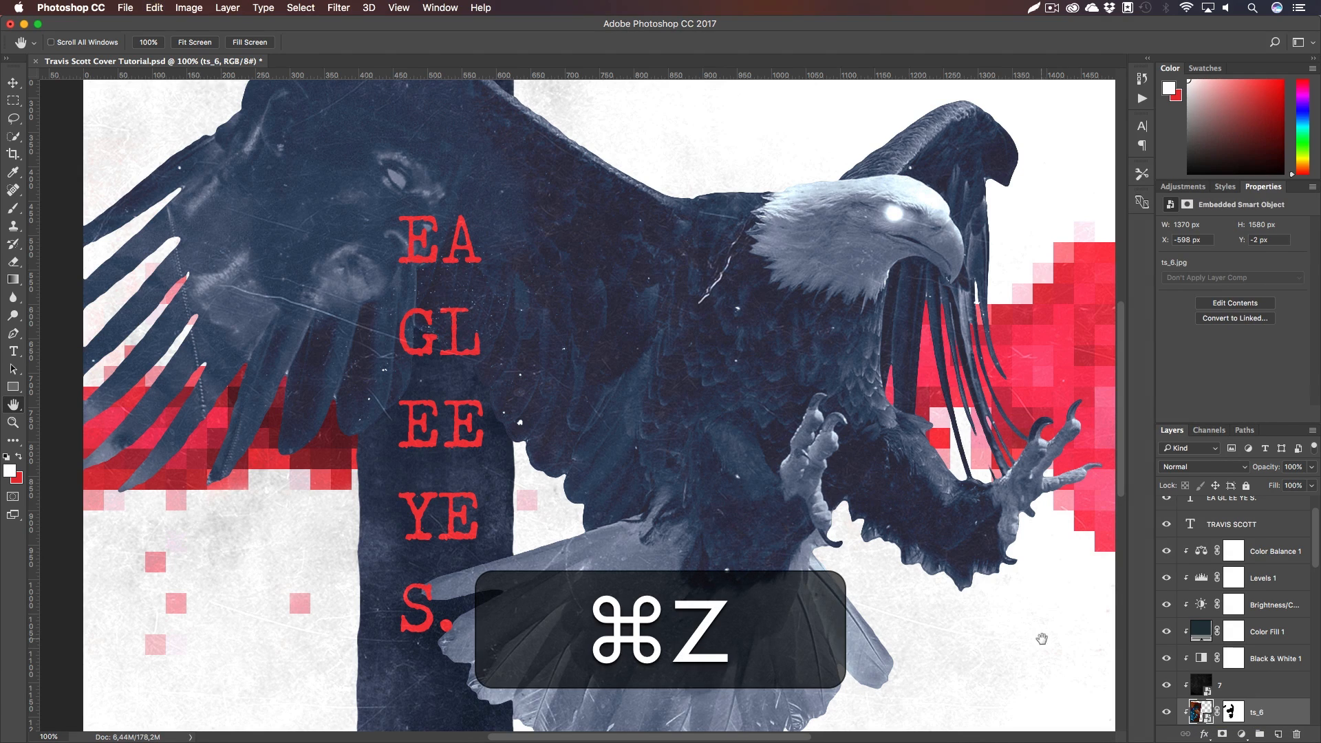
Convert ts_6 to a smart object while keeping its layer mask editable by parking the mask on layer 7 meanwhile
left_click(1241, 629)
left_click_drag(1233, 632, 1236, 606)
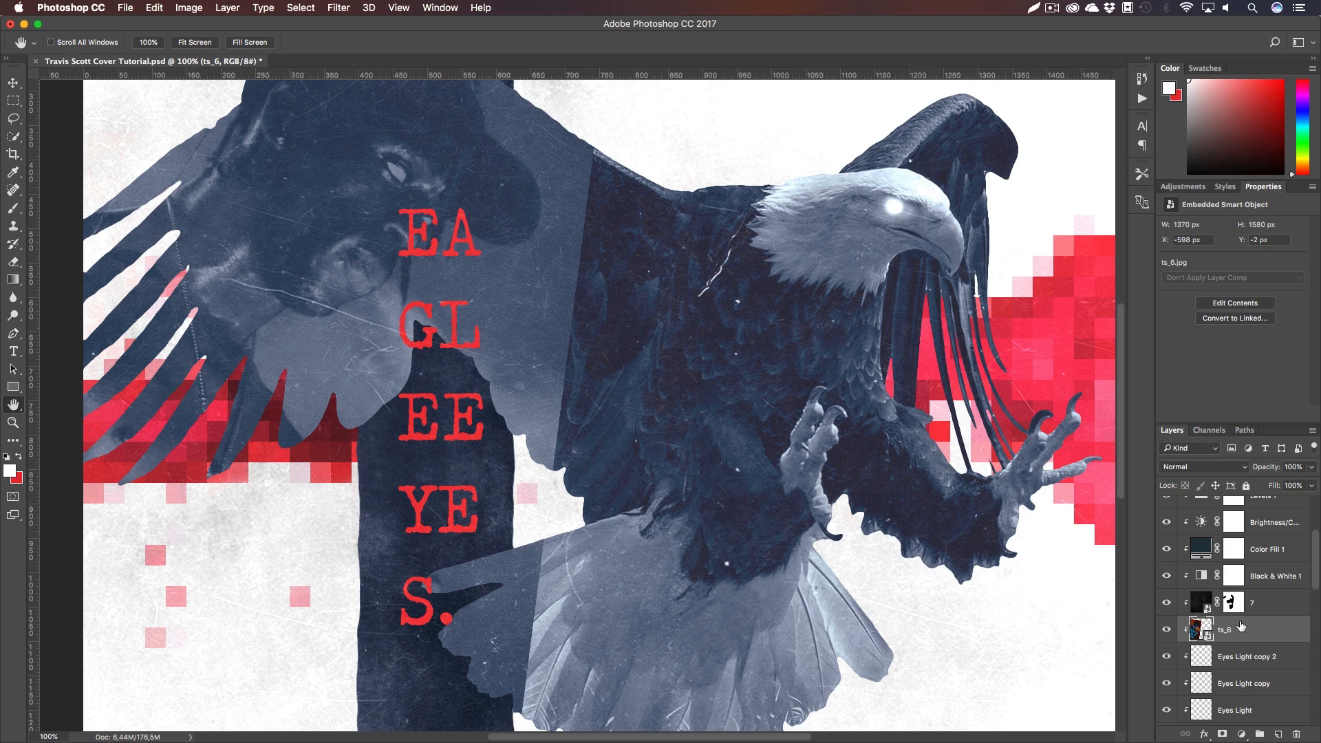
right_click(1224, 633)
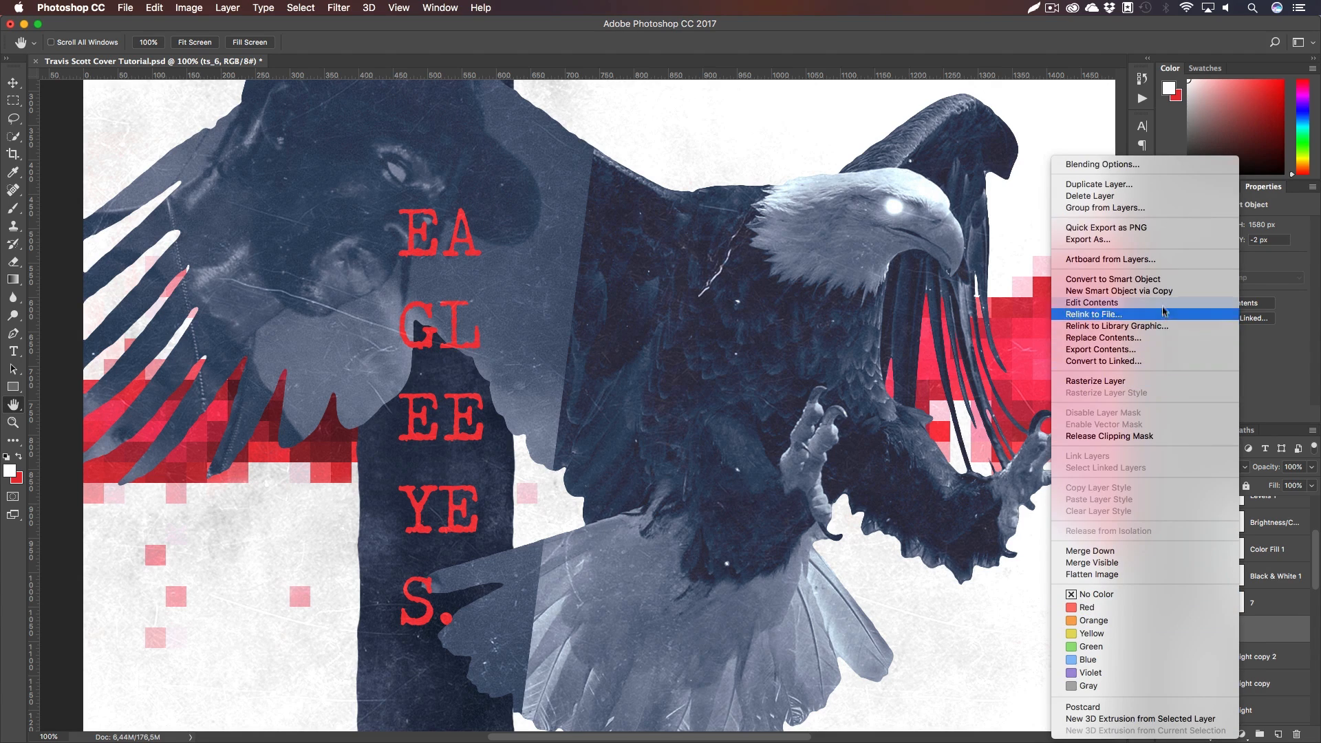
left_click(1163, 282)
left_click_drag(1231, 603, 1241, 631)
Add a Levels adjustment with black input 31 inside the ts_6 smart object, save it and return to the cover
double_click(1201, 628)
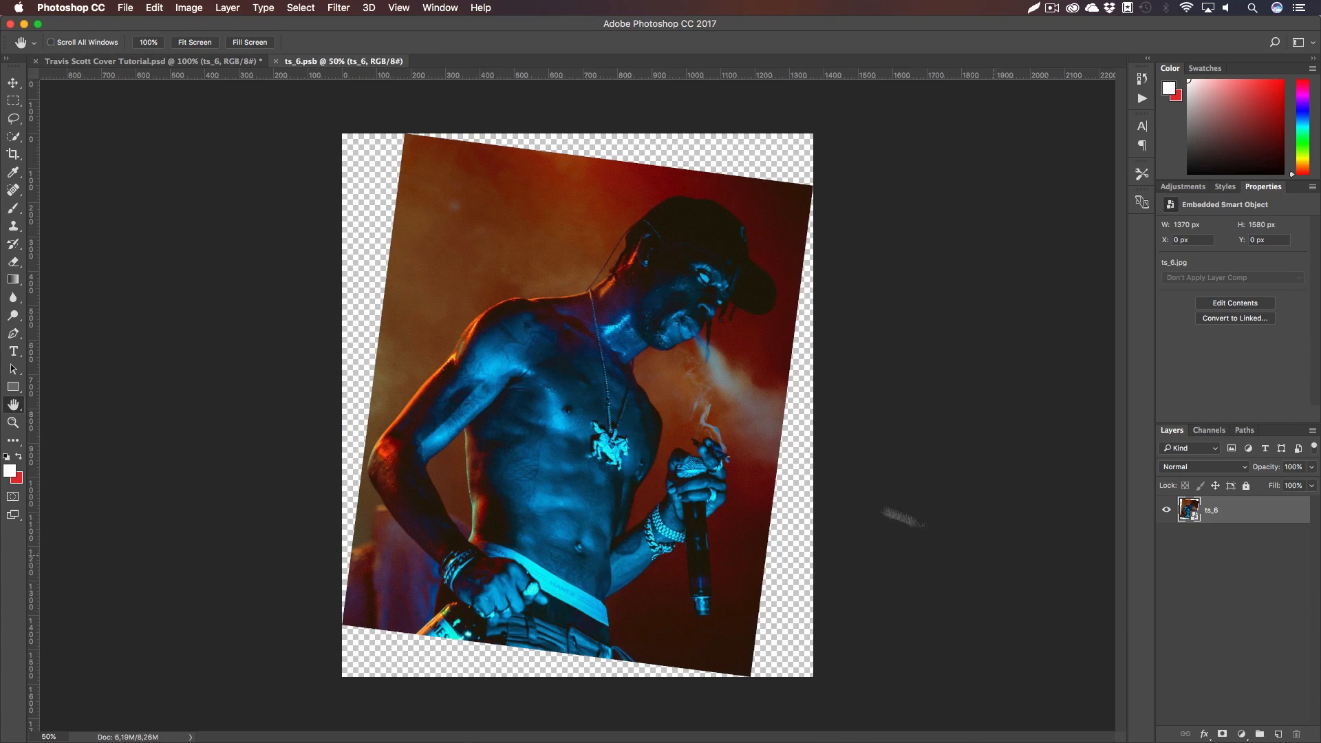
left_click(1238, 734)
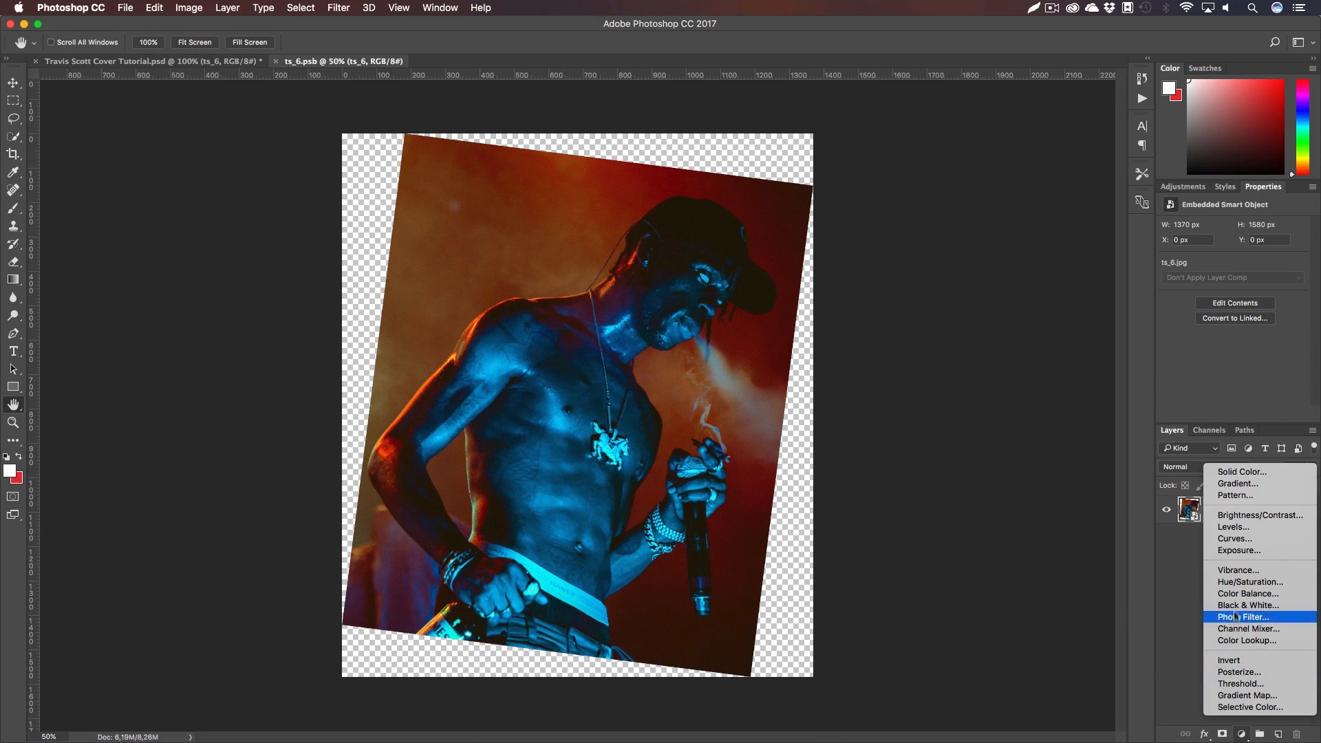
left_click(1231, 526)
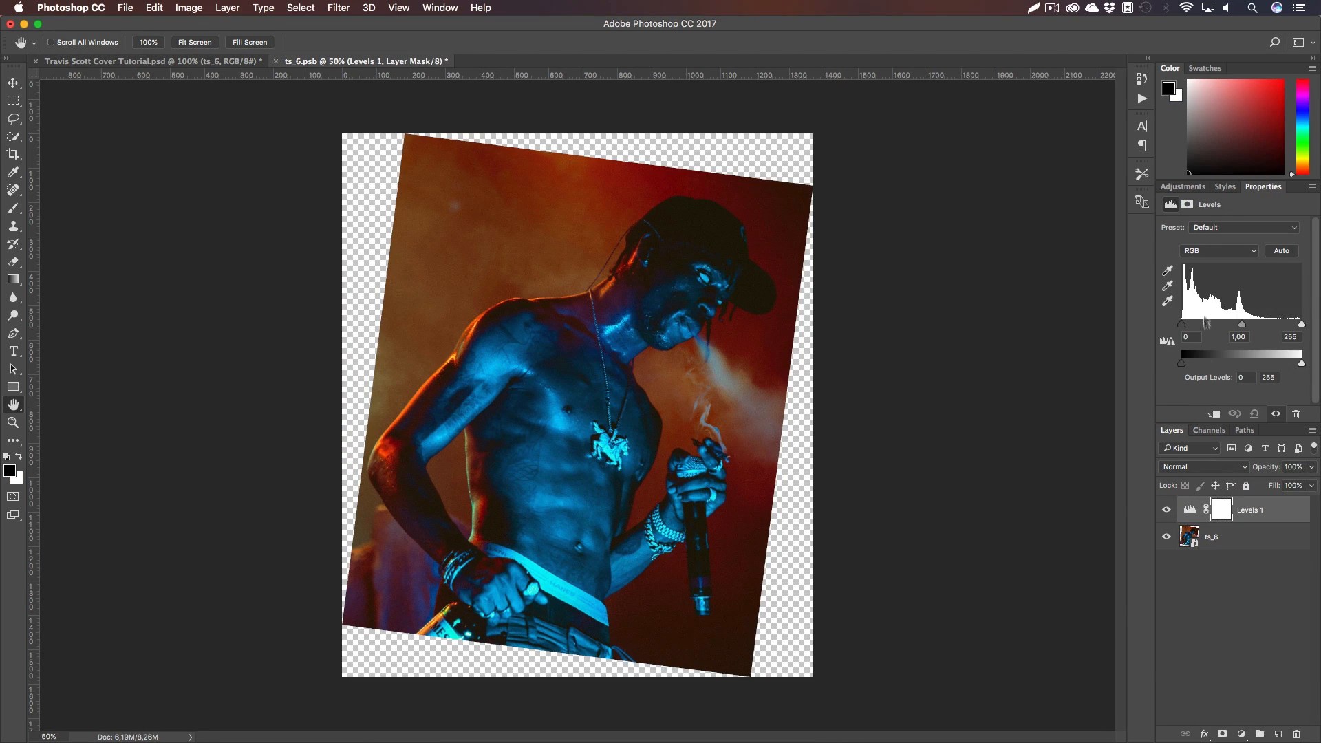
left_click_drag(1188, 329, 1198, 329)
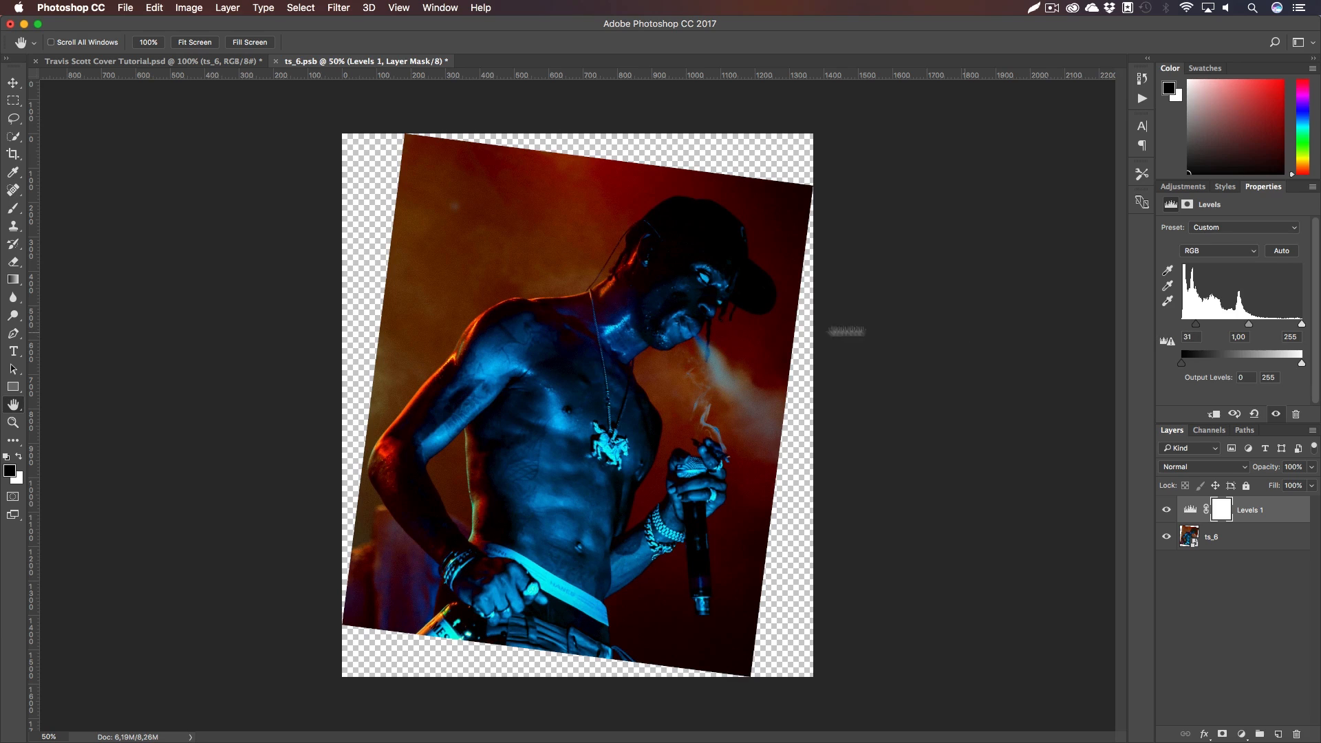
key("super+s")
left_click(235, 65)
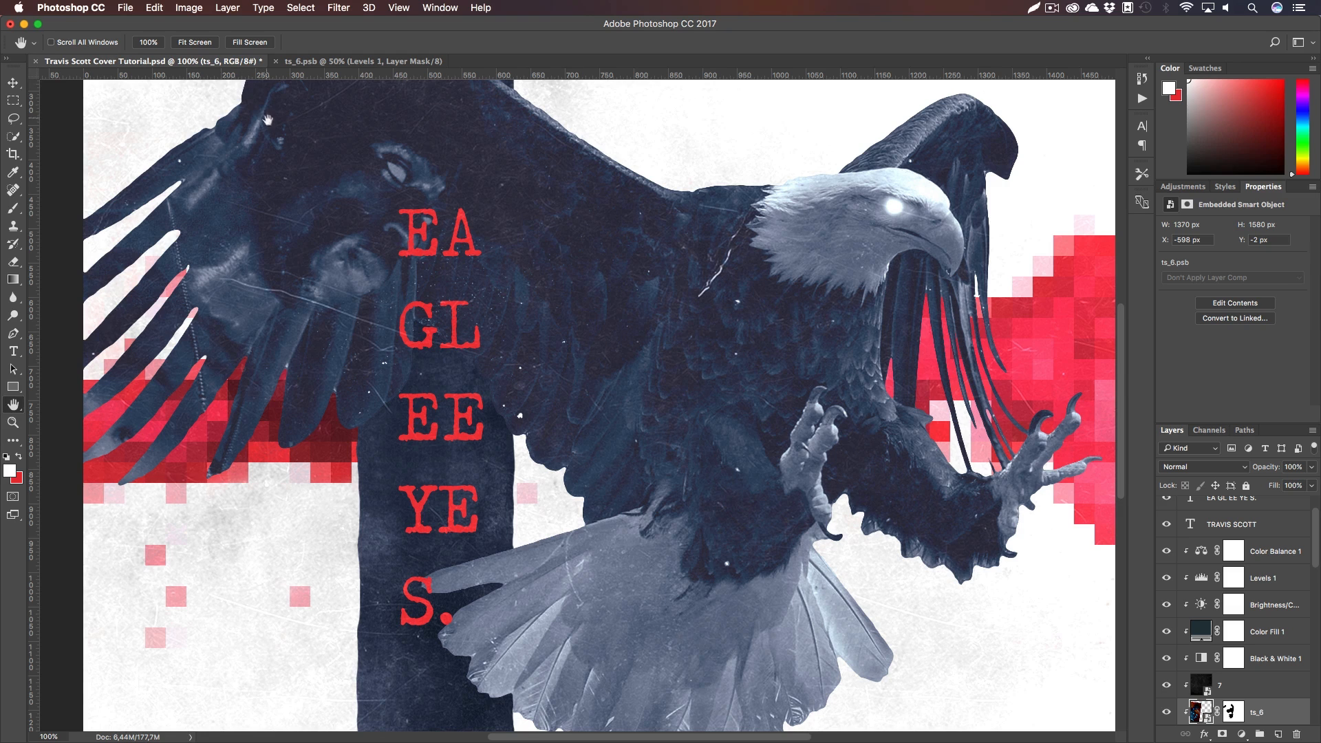
left_click_drag(507, 231, 544, 297)
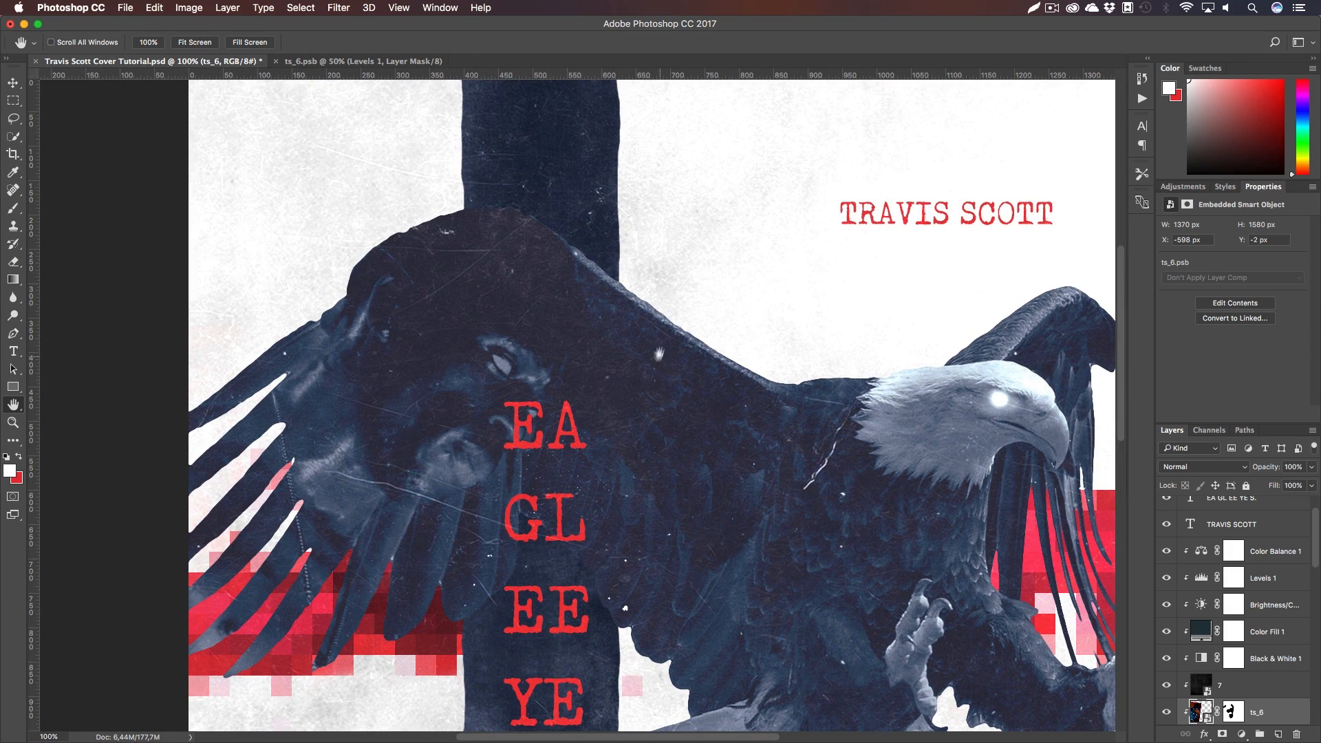
Change the black input level inside the ts_6 smart object to 20, save it and return to the cover
double_click(1199, 711)
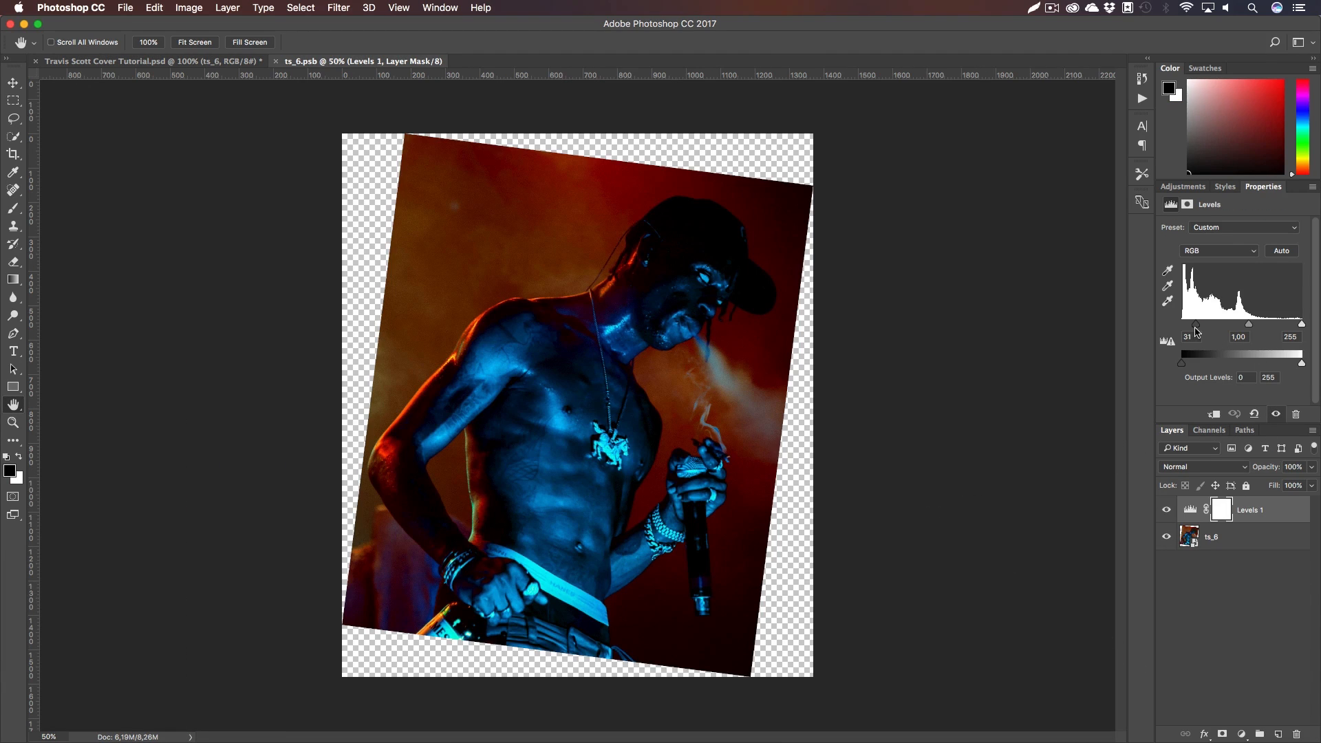
key("super+s")
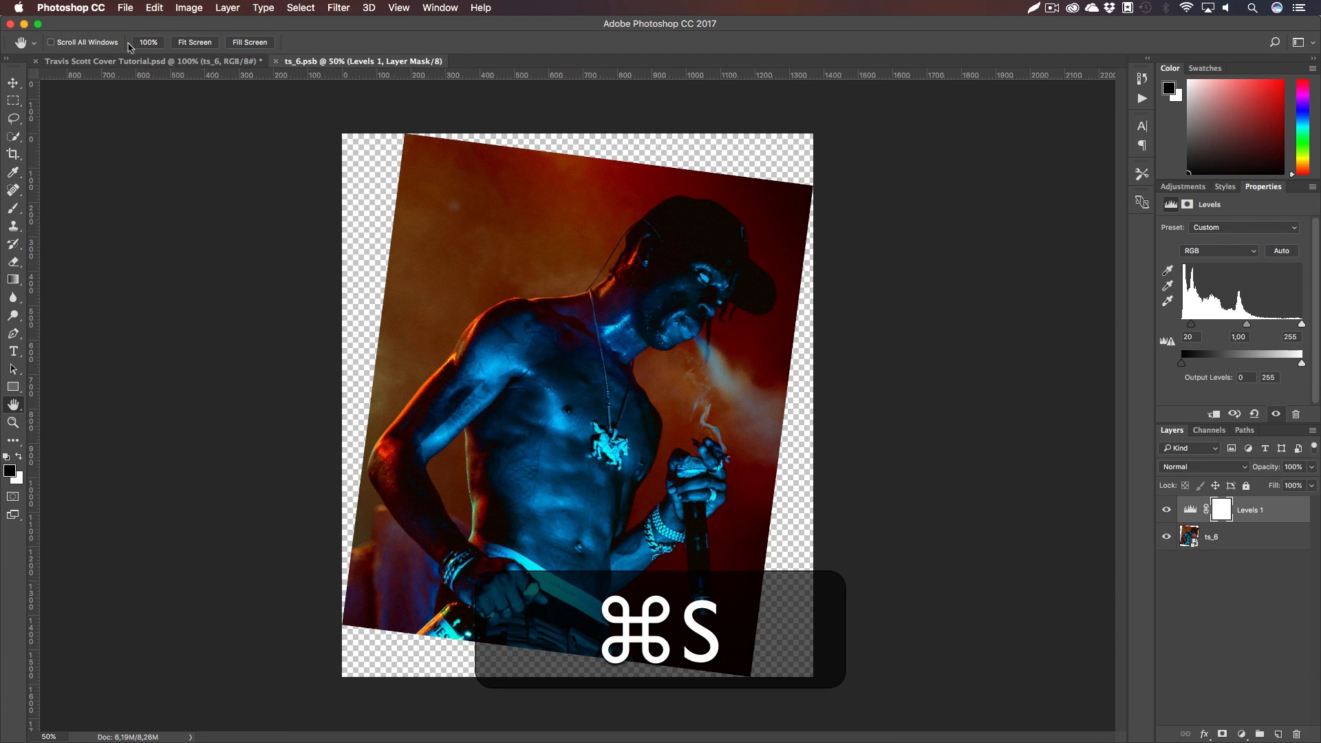
left_click(131, 61)
left_click_drag(390, 378, 487, 369)
key("z")
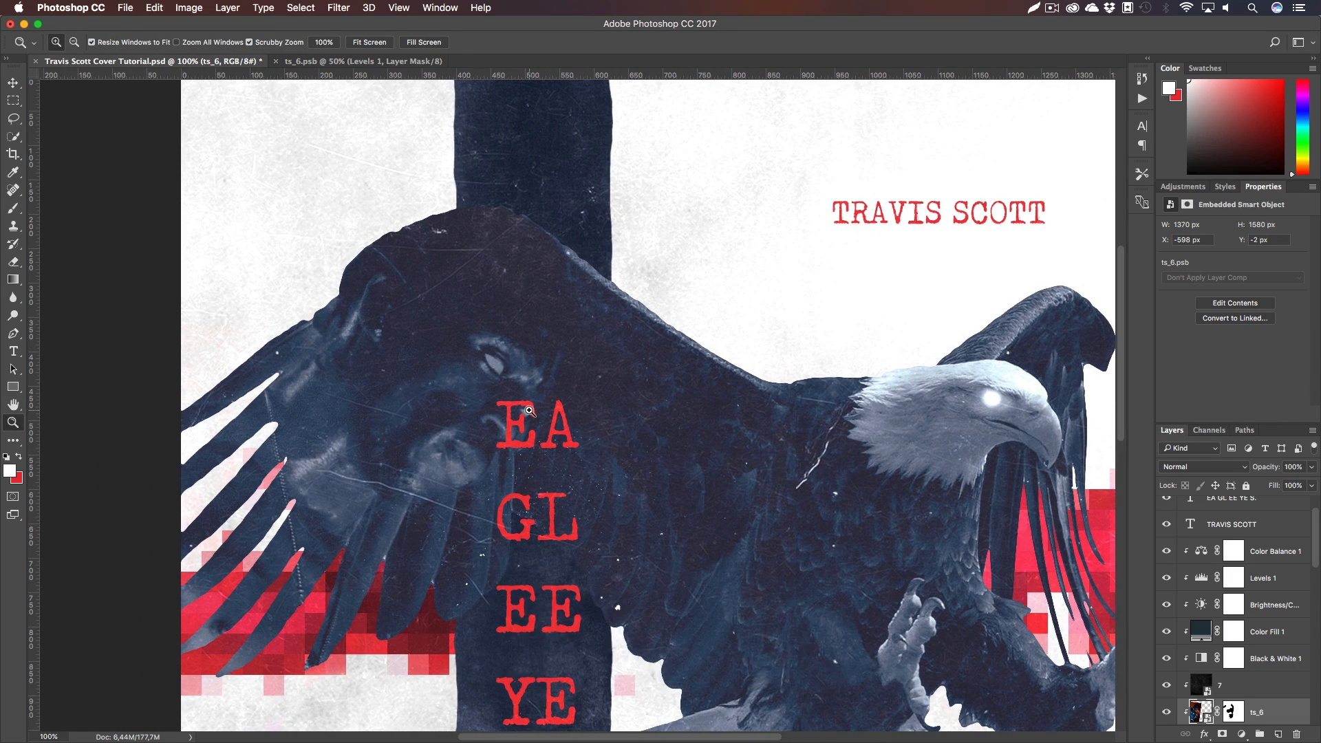
left_click_drag(529, 411, 480, 405)
key("h")
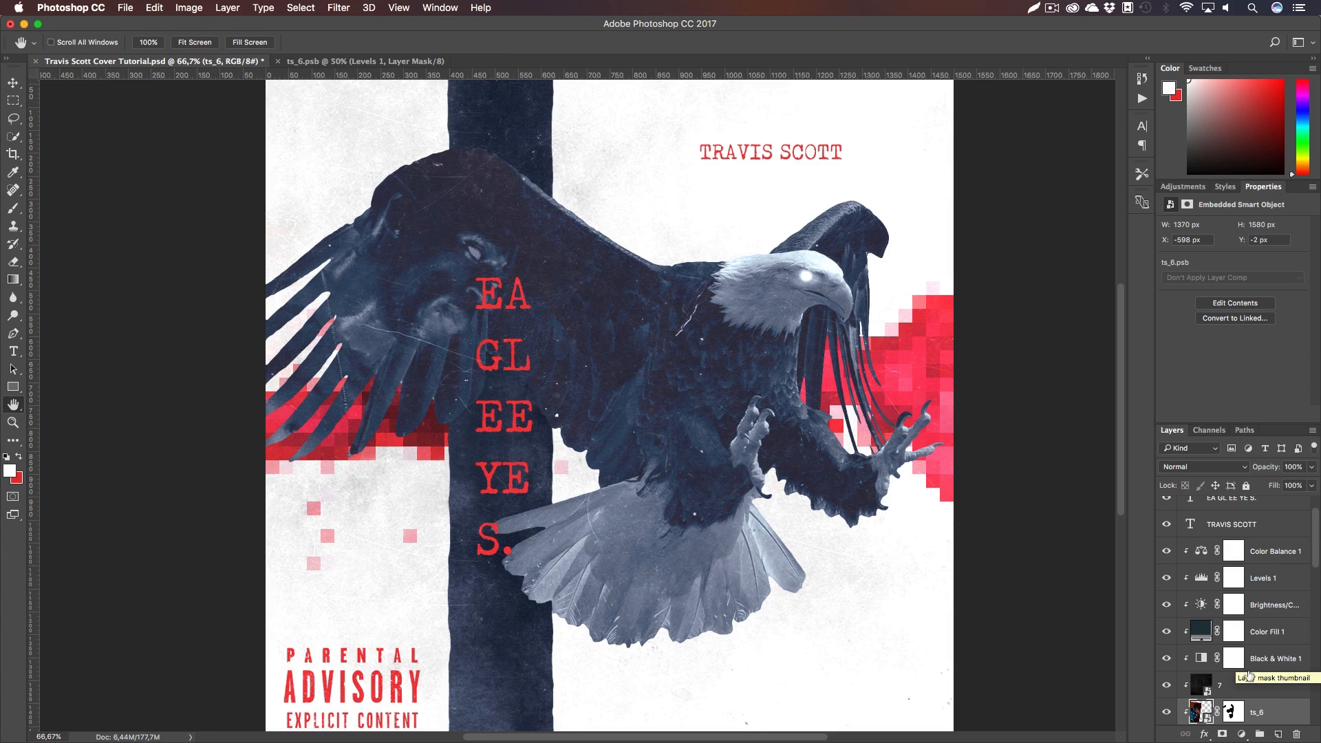
Scale the ts_6 photo down slightly to 1321 × 1524 px with Free Transform
scroll(1249, 665, "down", 3)
key("super+t")
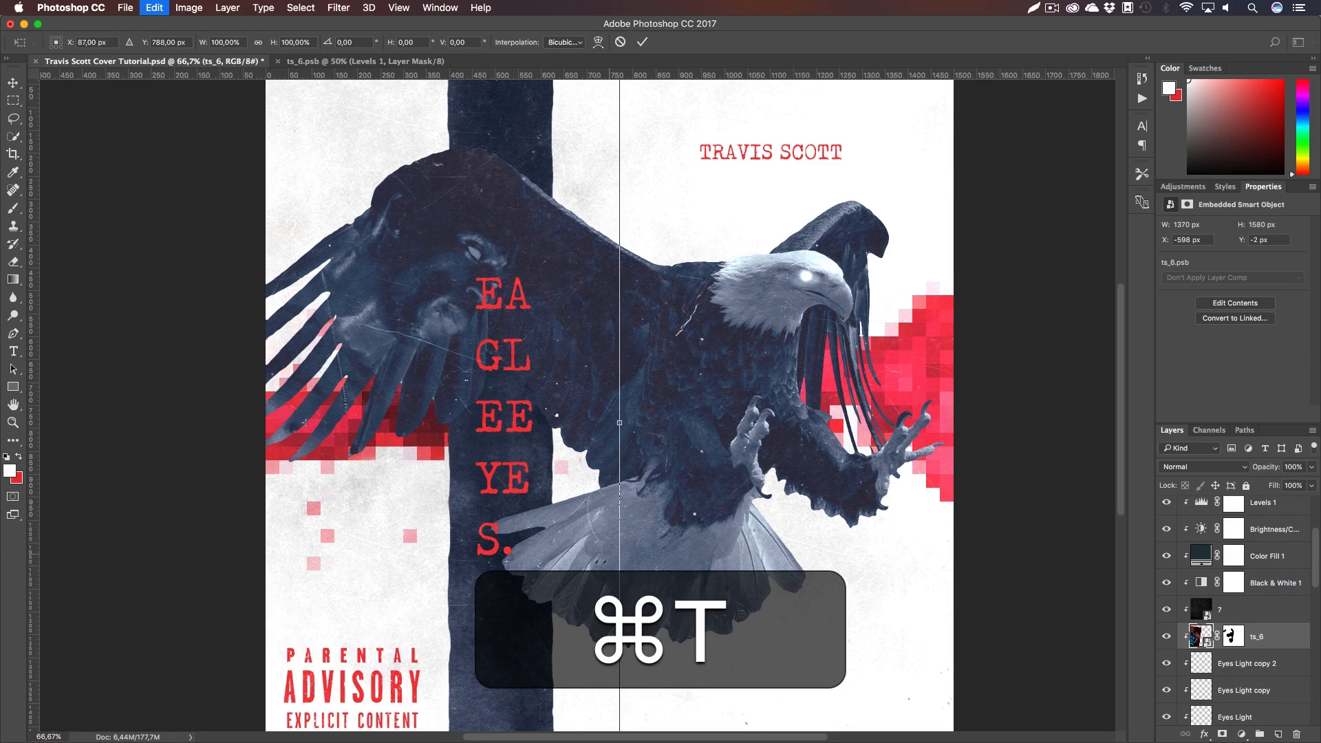
key("Return")
key("z")
left_click_drag(696, 546, 608, 533)
key("h")
key("super+h")
key("super+t")
left_click_drag(586, 690, 564, 666)
key("Return")
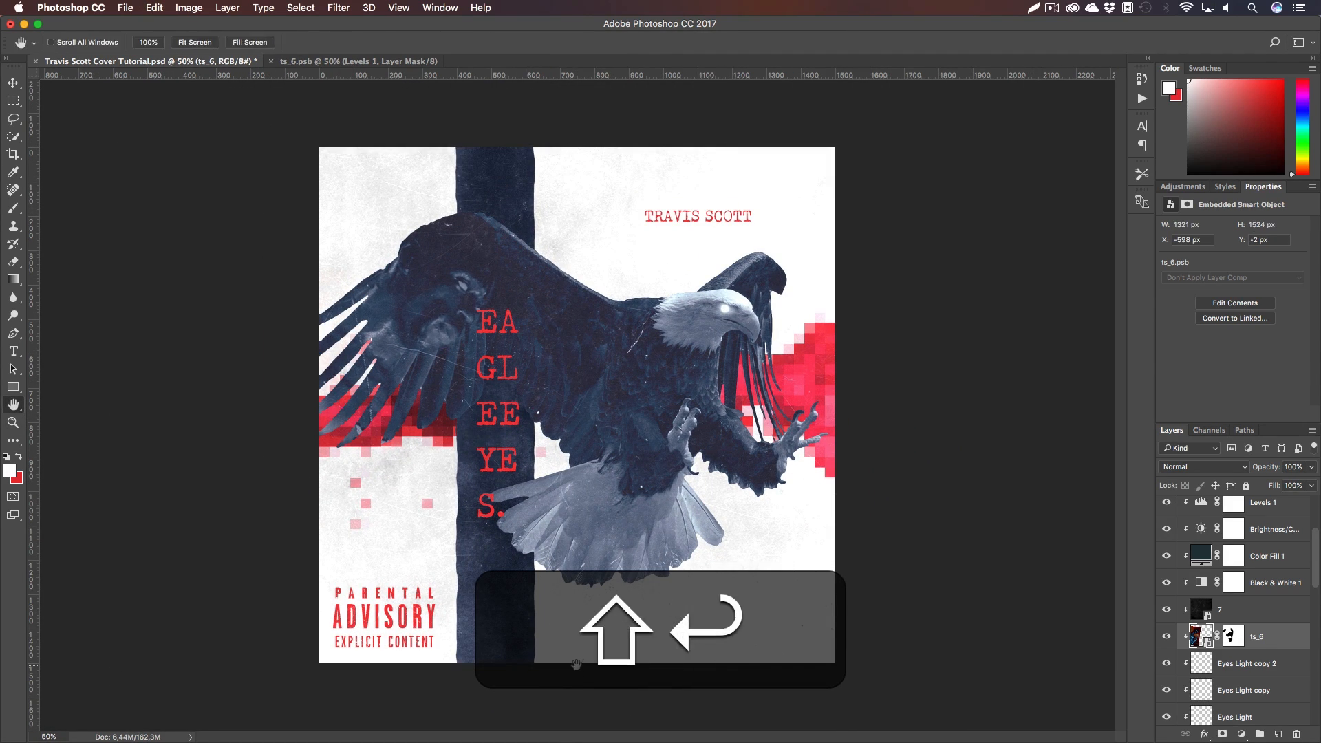
Nudge the ts_6 photo right and up to X -588 px, Y -12 px
key("shift+Right")
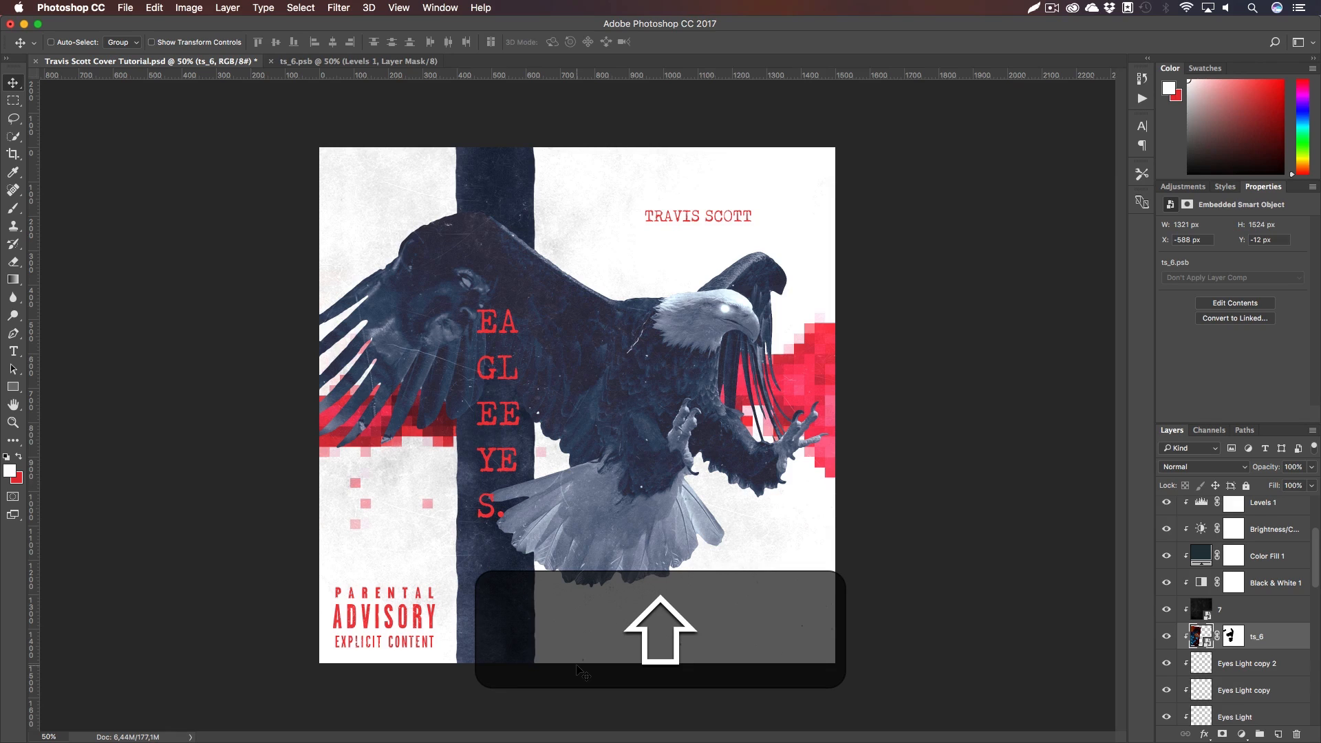
key("shift+Right")
key("shift+Left")
key("shift+Up")
key("Down")
Move the stacked EA GL EE YE S. lettering down the blue strip to Y 495 px
scroll(1290, 585, "up", 4)
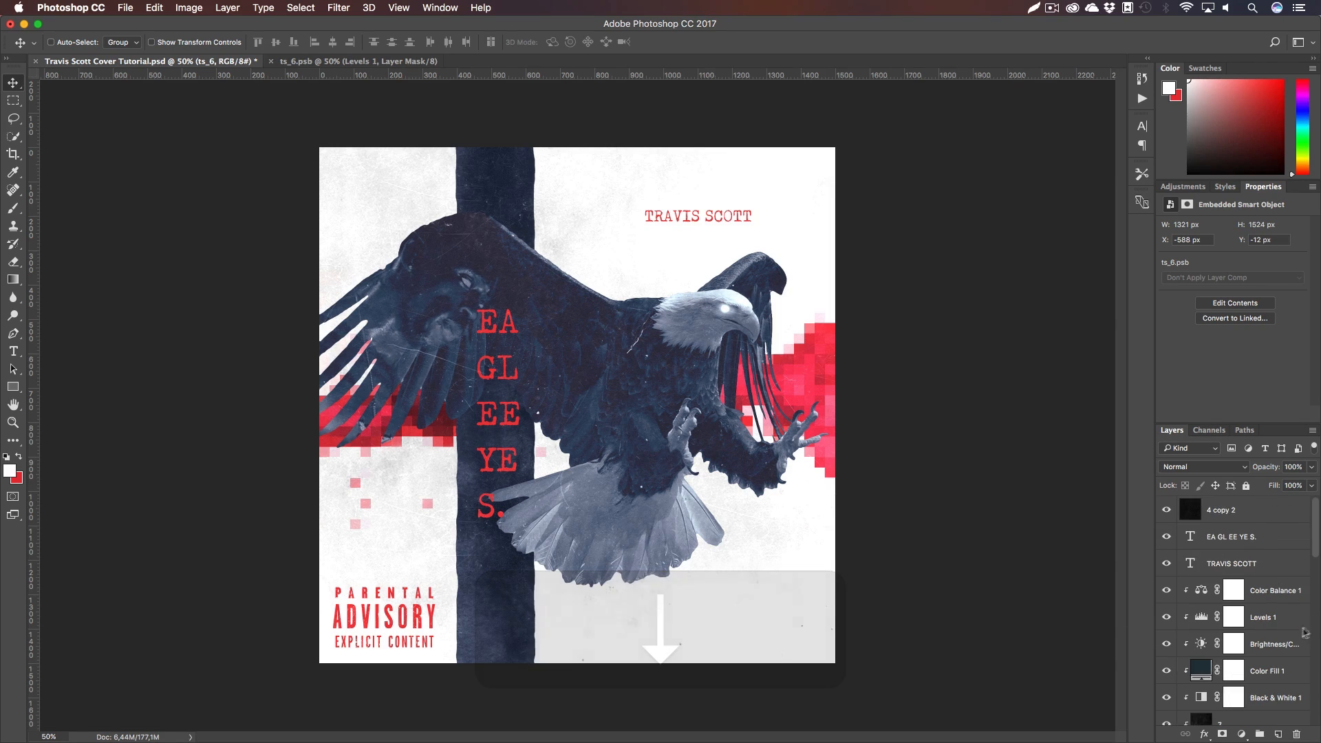
left_click(1231, 536)
key("v")
key("shift+Down")
key("shift+Down")
key("shift+Down")
key("shift+Down")
key("shift+Down")
key("shift+Down")
key("shift+Down")
key("shift+Down")
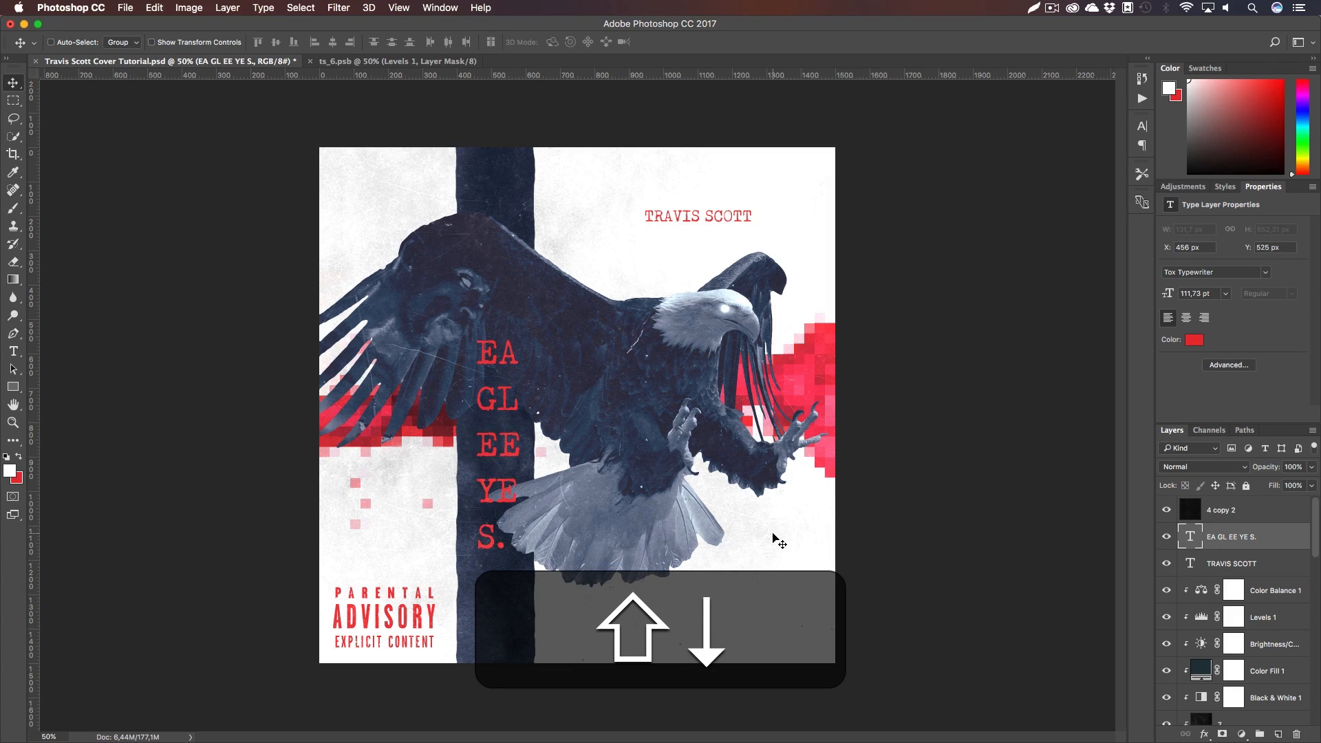
key("shift+Up")
key("shift+Up")
key("shift+Up")
key("shift+Up")
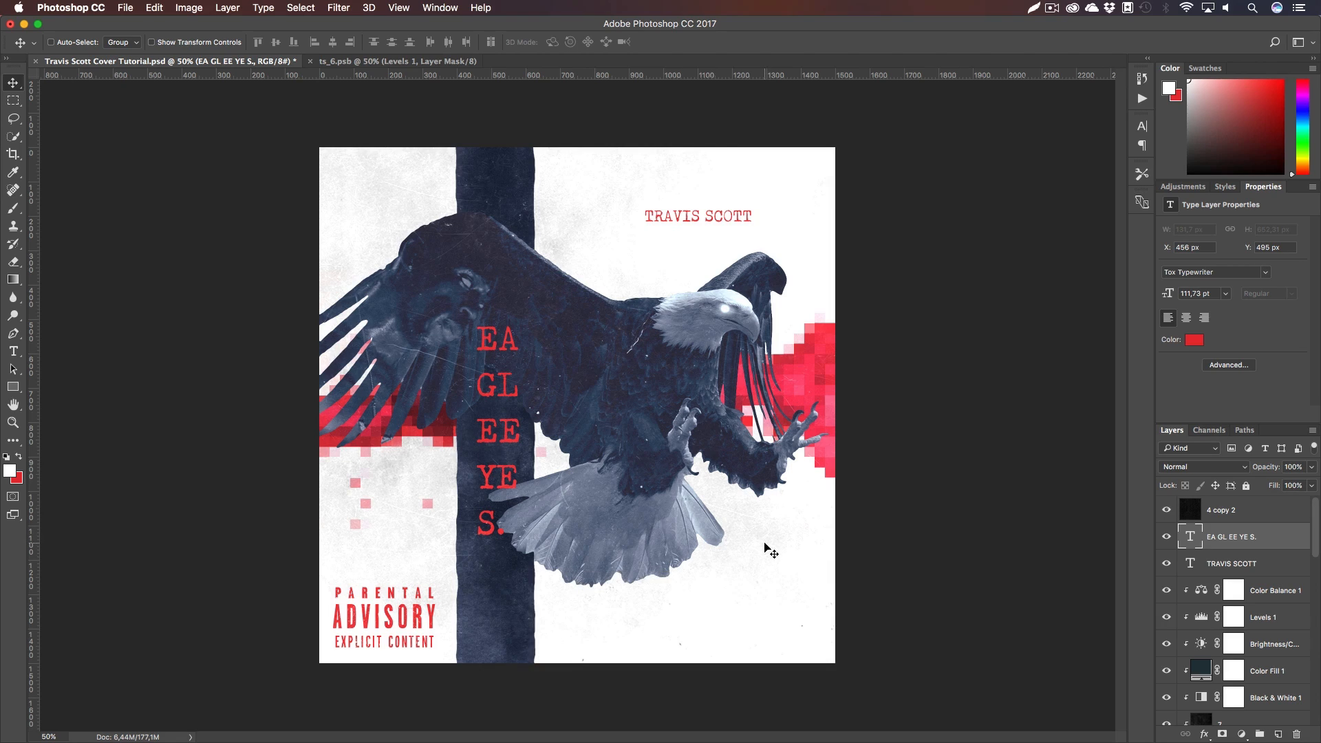
key("h")
scroll(1276, 619, "down", 5)
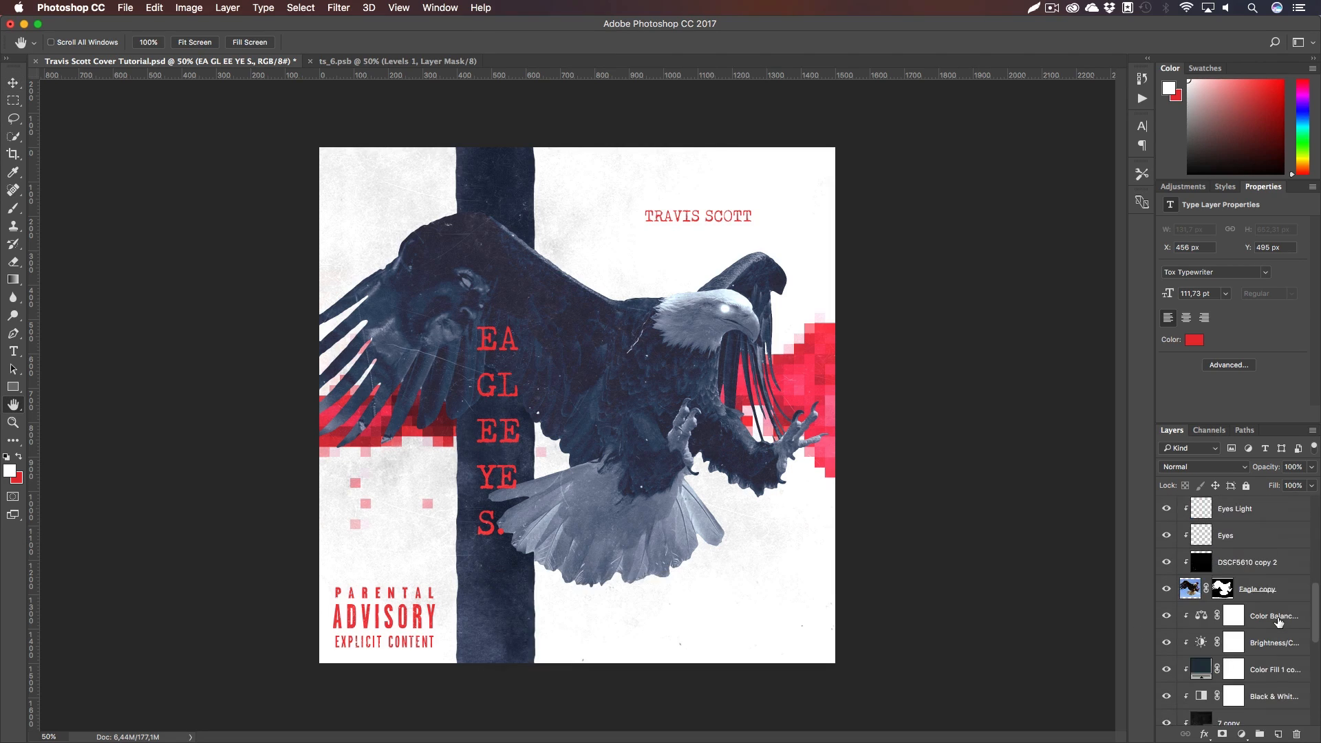
scroll(1276, 619, "down", 10)
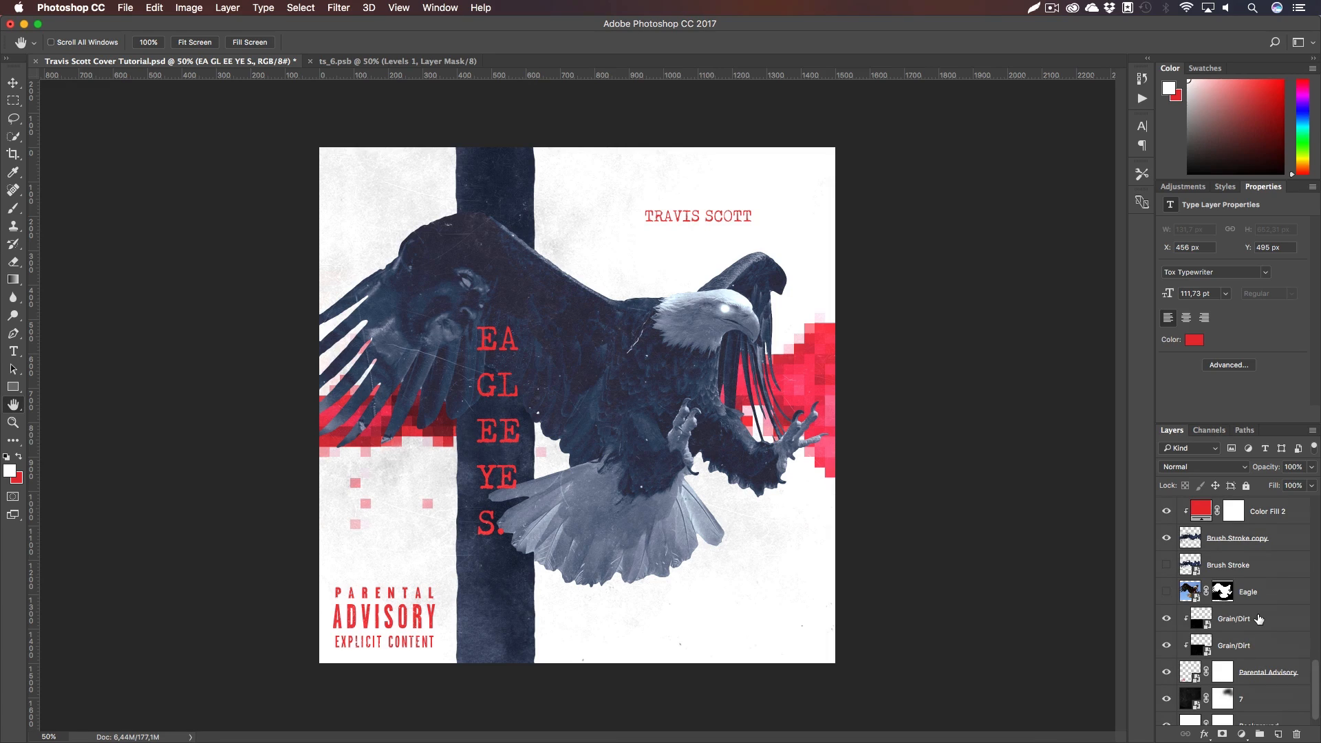
Rename the 7 copy layer clipped to the Stroke layer as Grain Texture
scroll(1259, 619, "up", 3)
scroll(1252, 631, "up", 4)
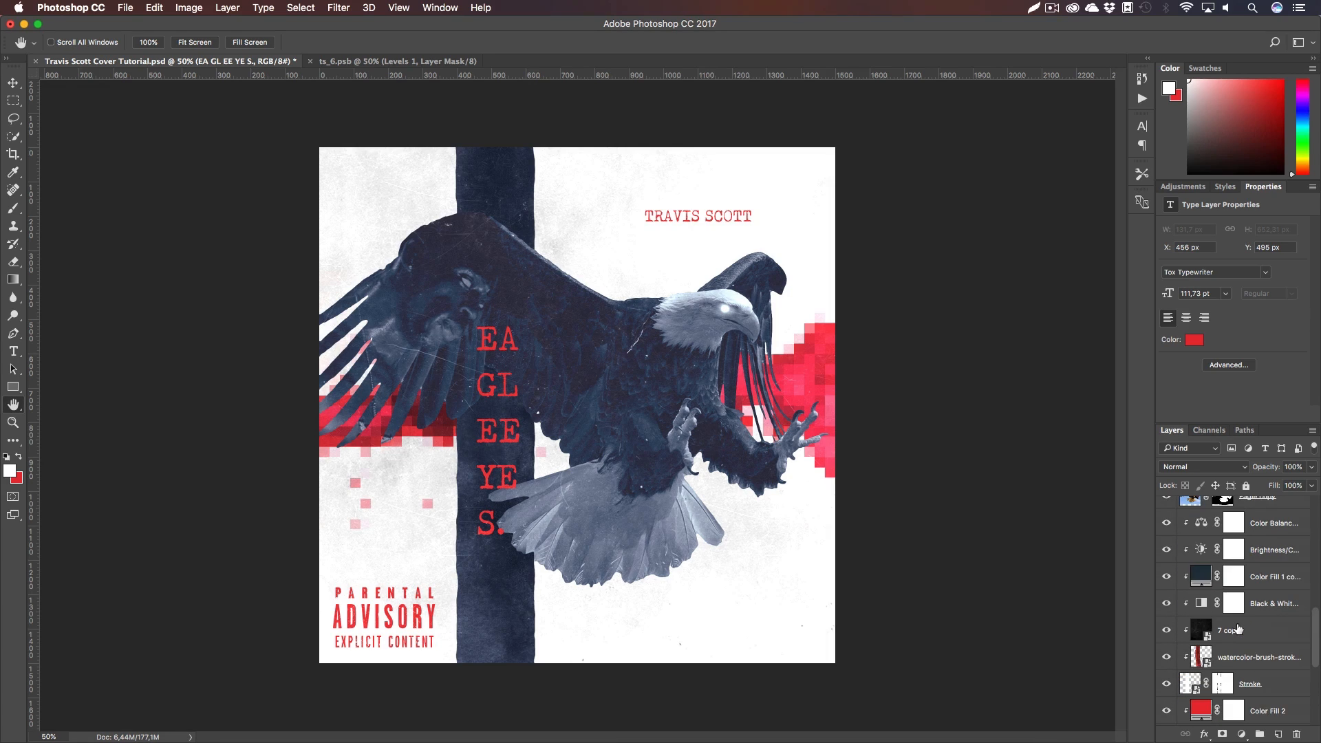
left_click(1166, 630)
left_click(1166, 630)
left_click(1229, 631)
key("shift")
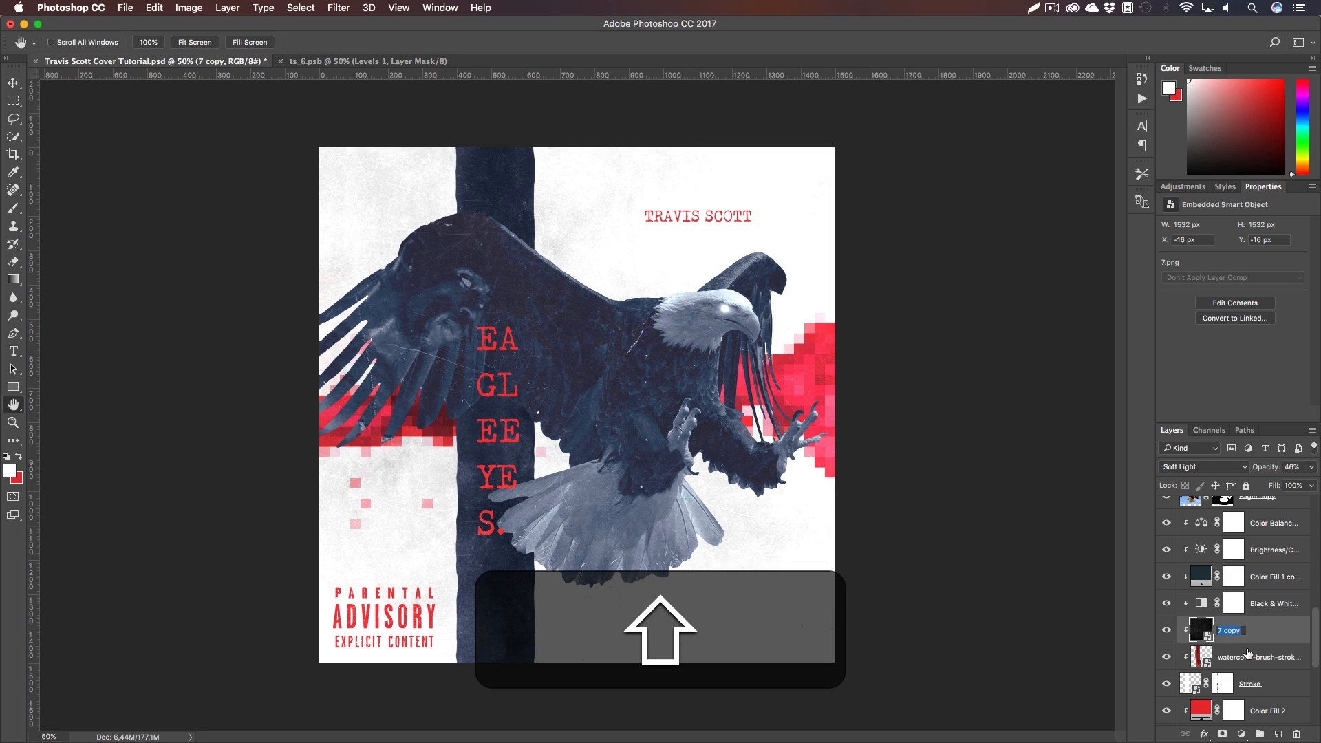
type("Grain Texture")
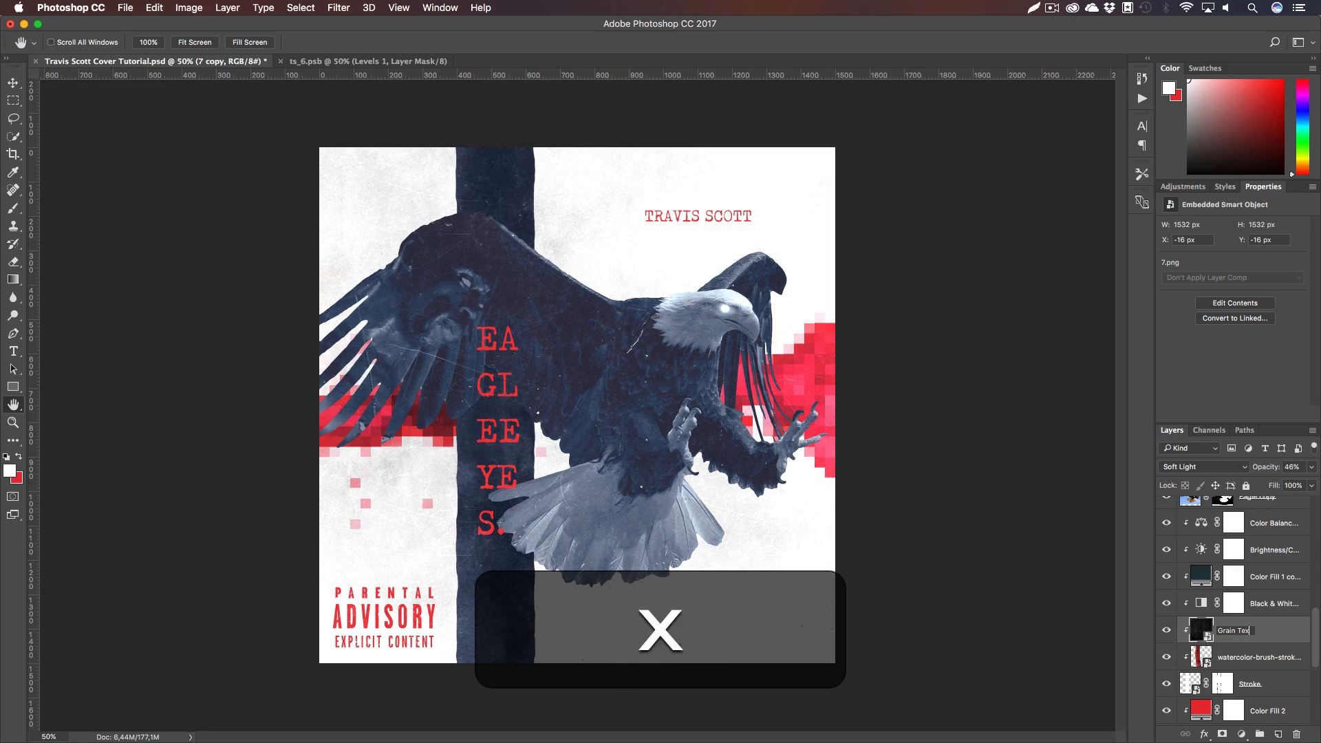
key("Return")
Rename the DSCF5610 copy 2 layer above Eagle copy as Eagle White Grain
scroll(1249, 649, "up", 5)
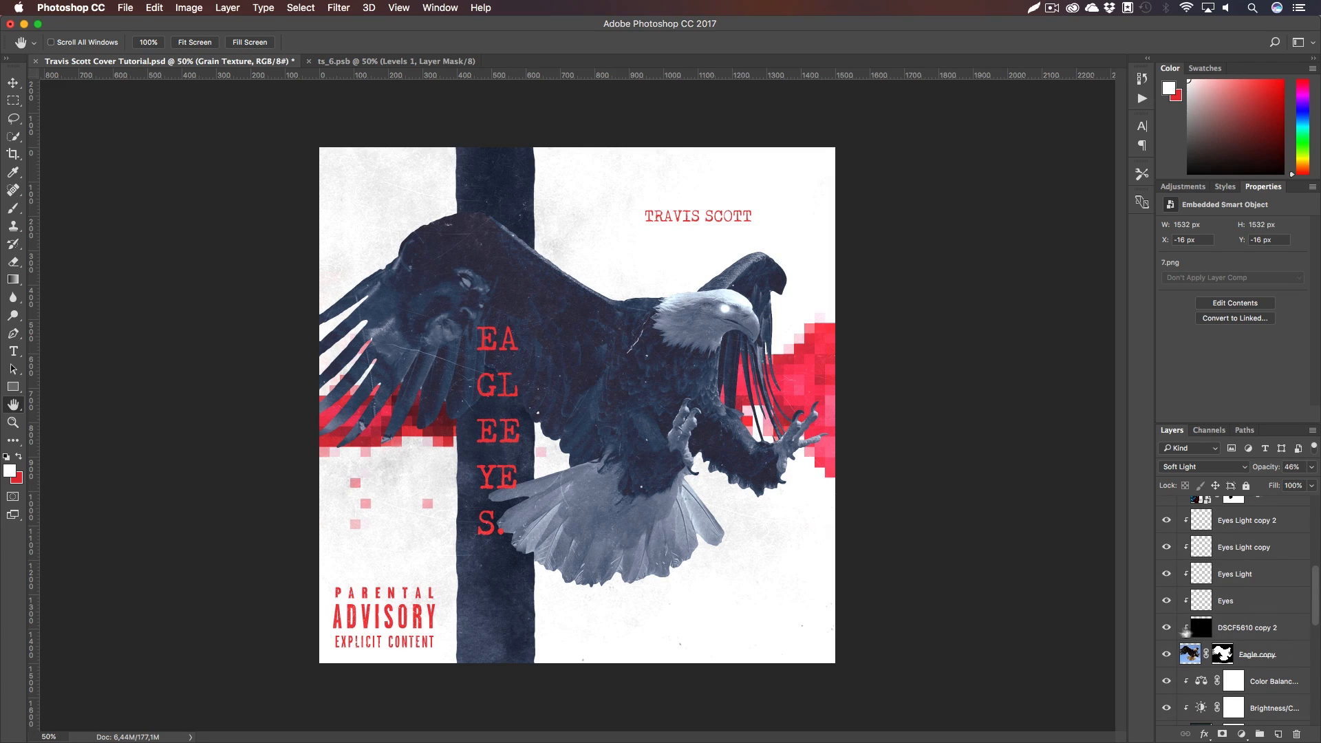
double_click(1246, 627)
type("Eagle WH")
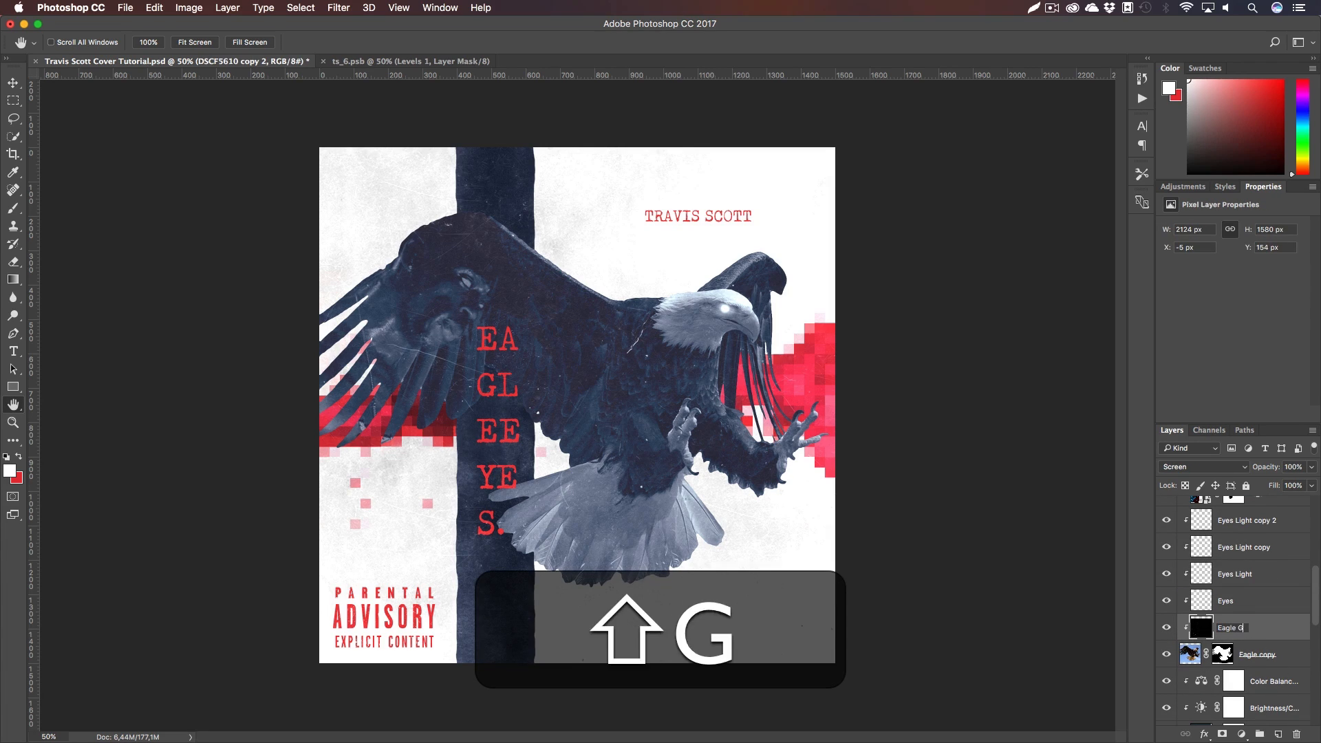
type("ite Grain")
key("Return")
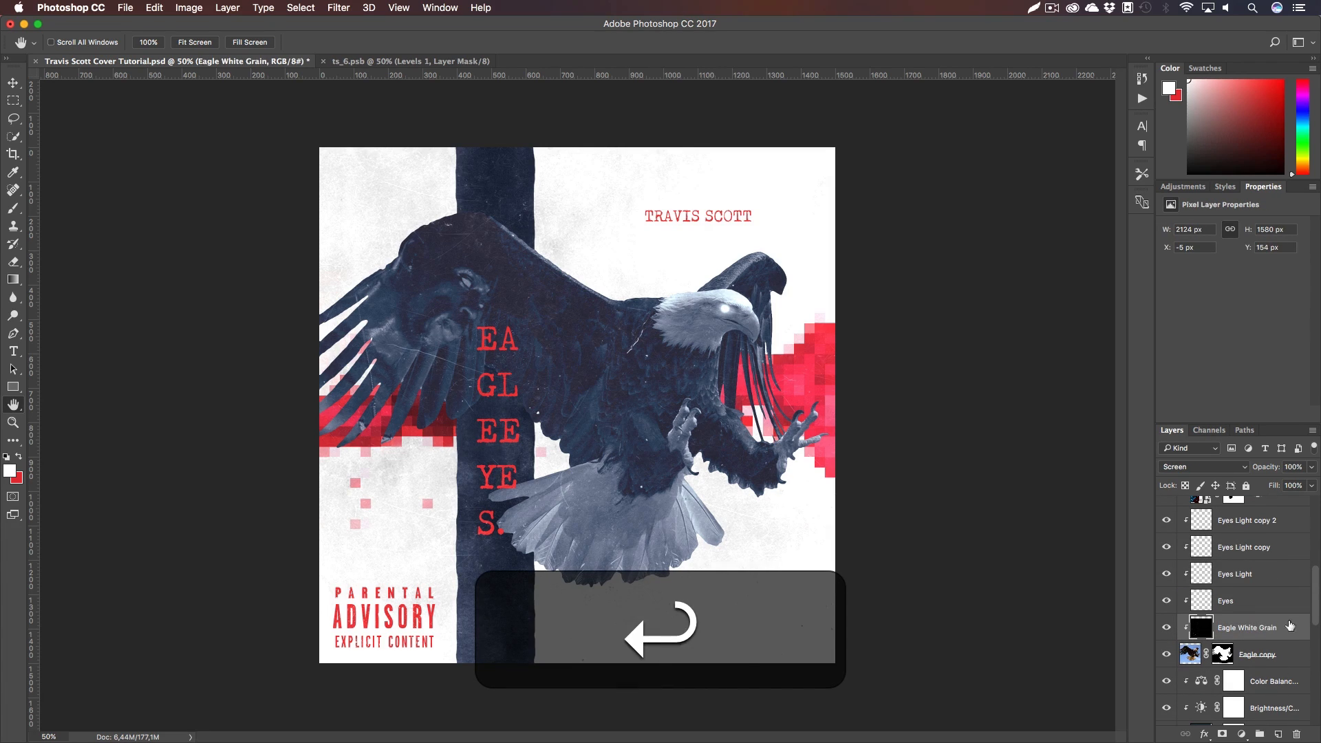
Rename the ts_6 photo layer as Travis Top Left
scroll(1266, 633, "up", 5)
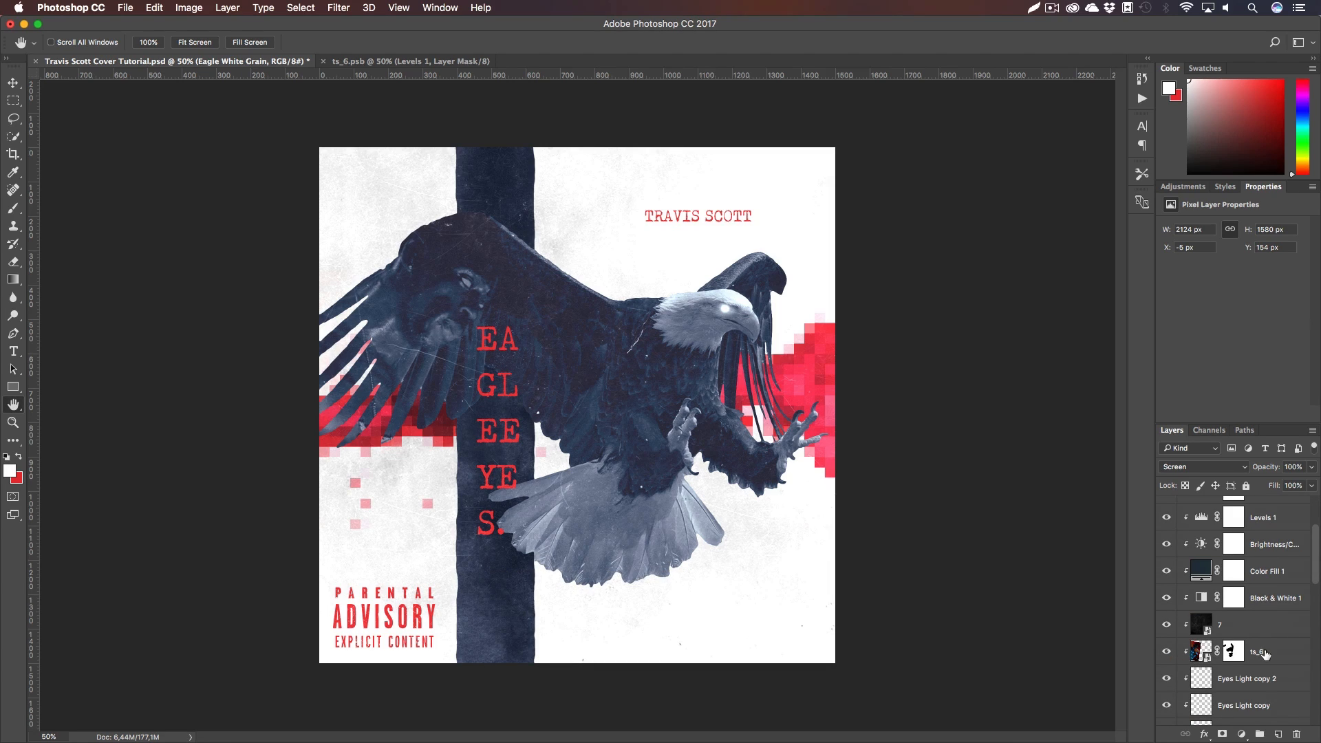
double_click(1254, 652)
type("Trav")
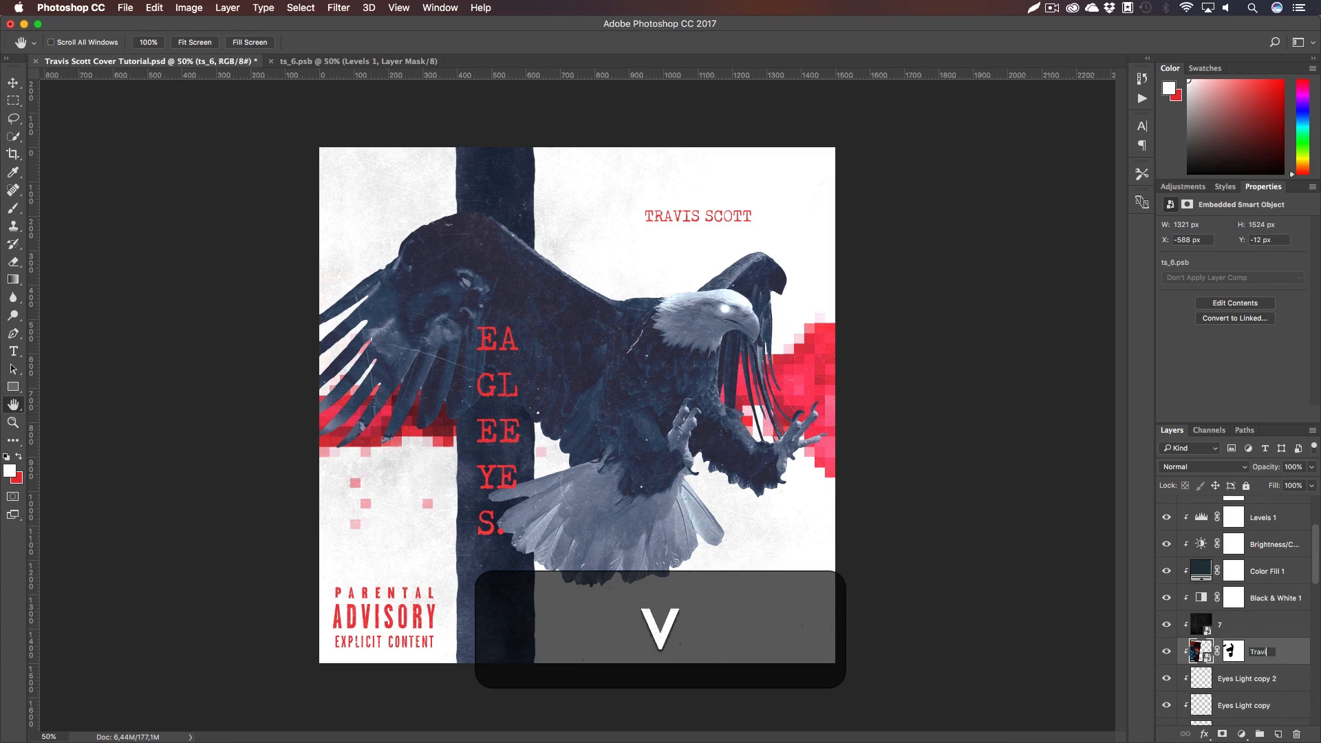
type("is Top")
key("BackSpace")
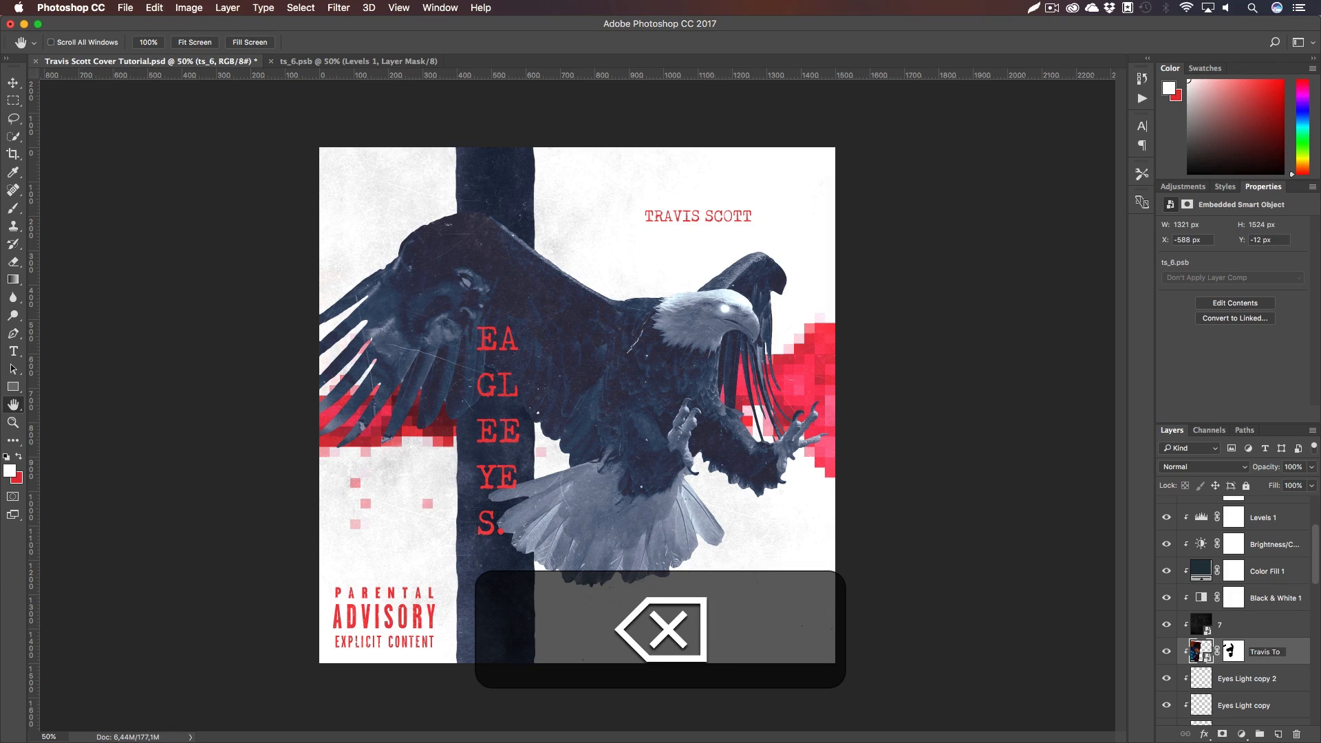
type("p Left")
key("Return")
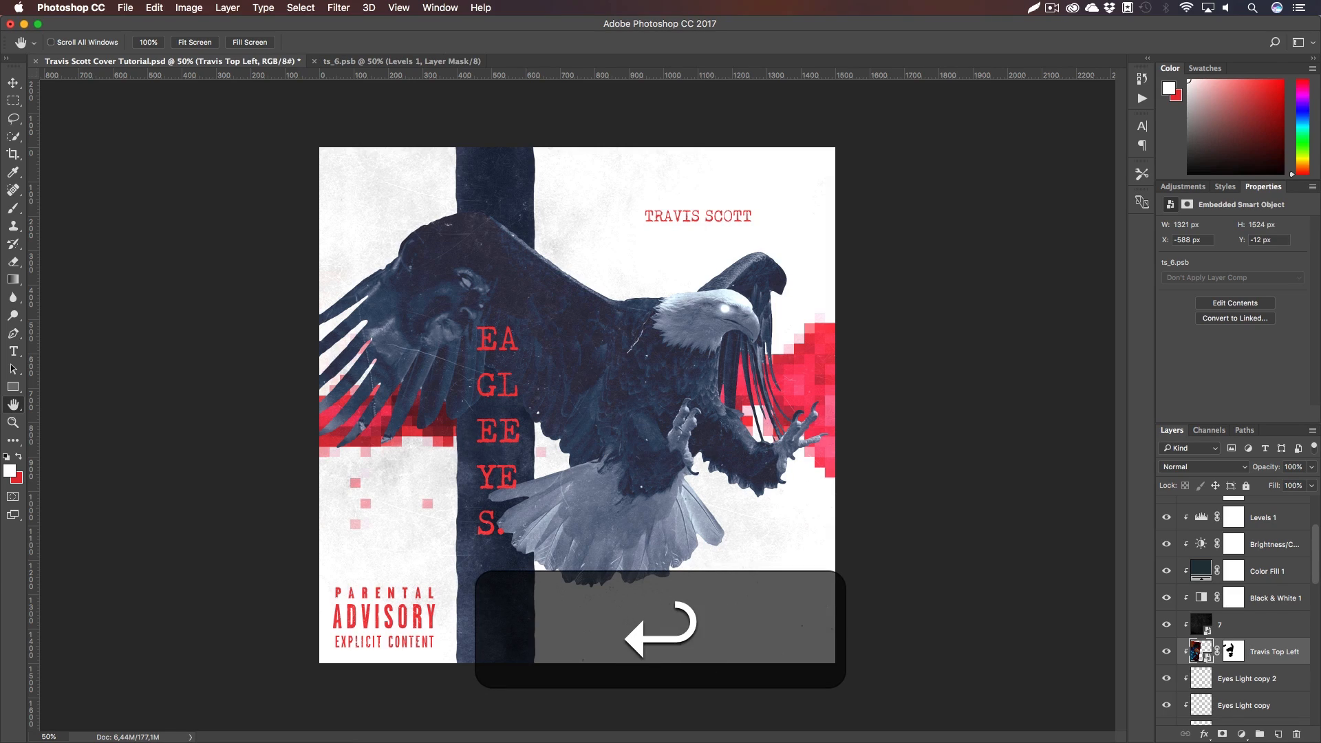
Rename layer 7 above Travis Top Left as Grain and save the document
double_click(1221, 625)
type("Grain")
key("Return")
scroll(1280, 626, "up", 3)
key("cmd+s")
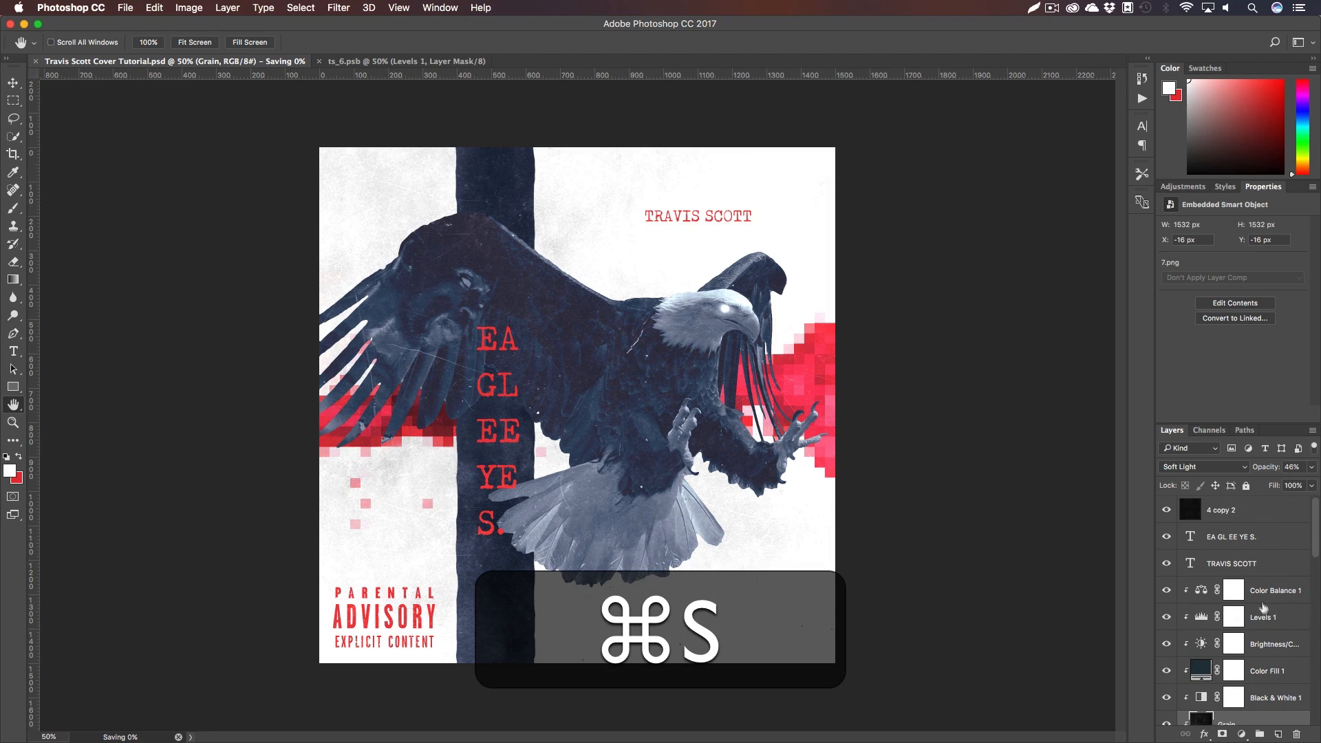
Rename the topmost layer, 4 copy 2, as Document Grain and save the cover
left_click(1166, 510)
double_click(1221, 510)
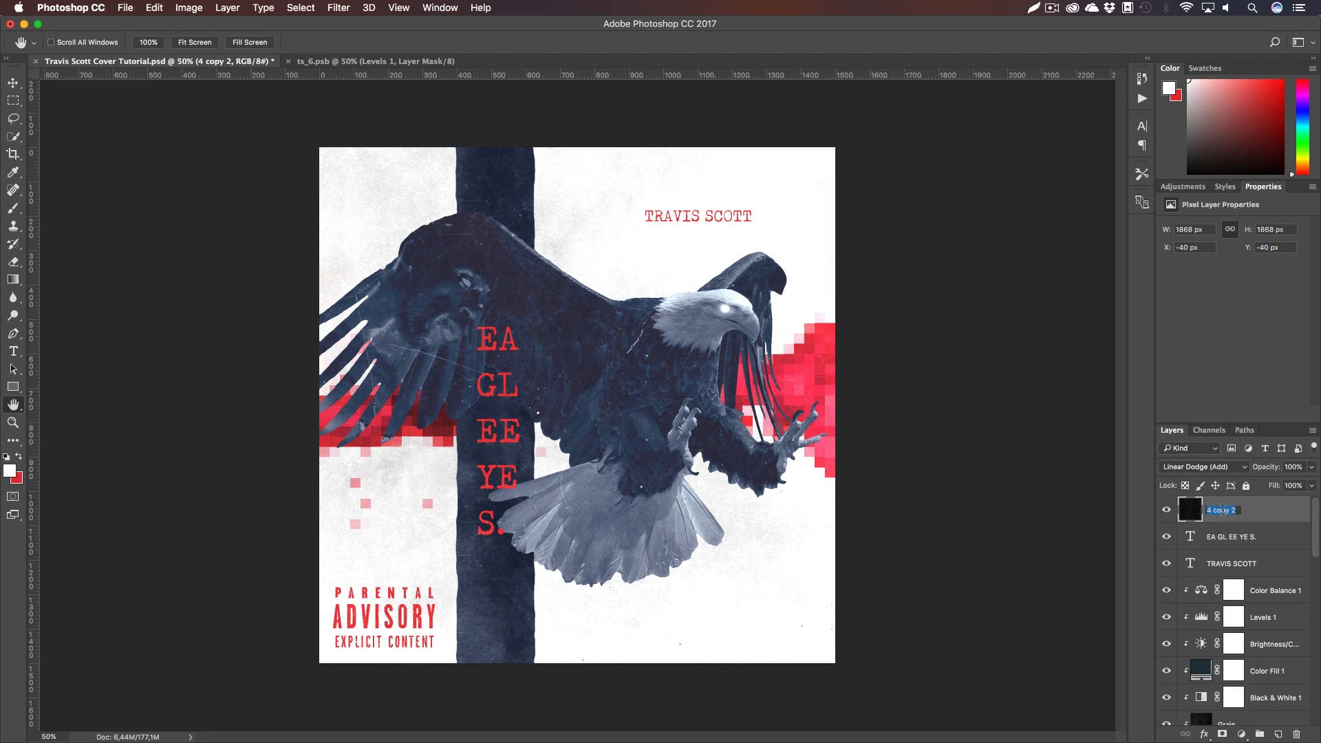
type("Document Grain")
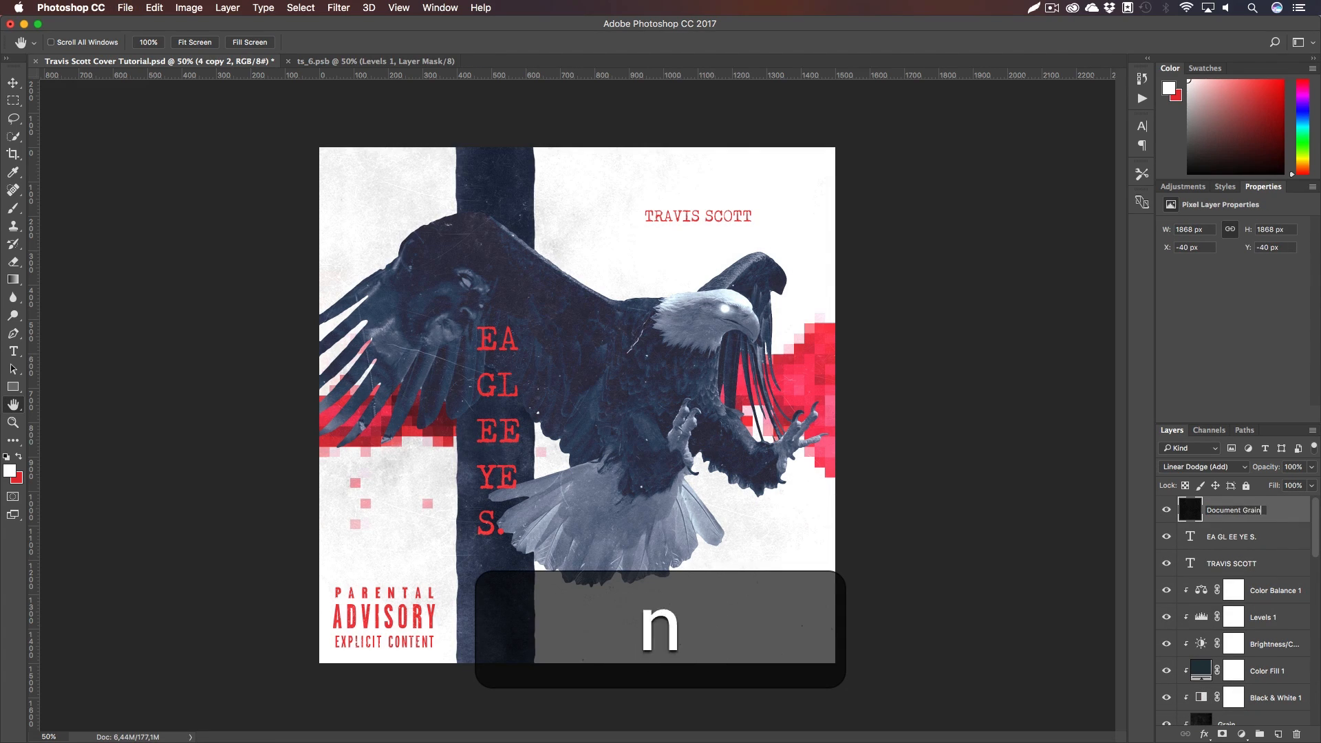
key("Return")
key("h")
key("super+s")
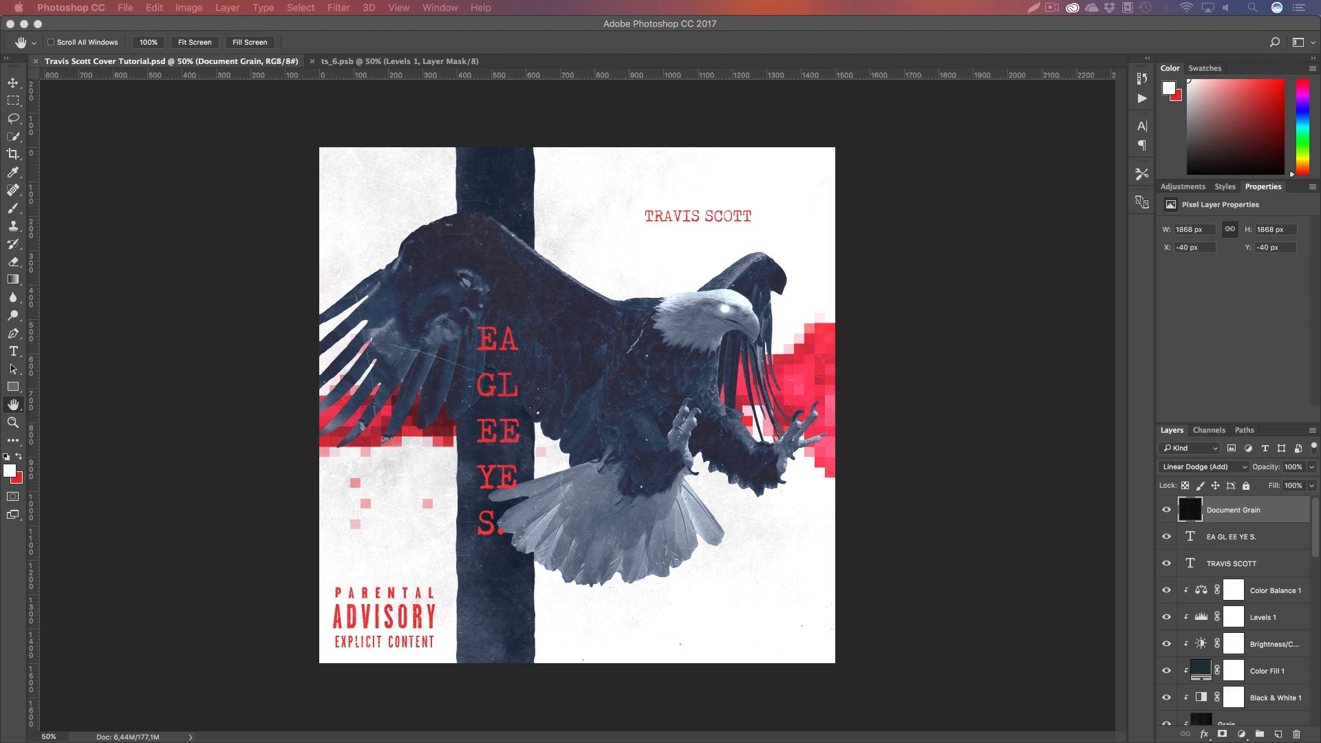
Place the TravisScott-31.jpg photo in the cover as a new layer above Document Grain
left_click_drag(495, 740, 791, 594)
key("shift+super+t")
key("shift+super+z")
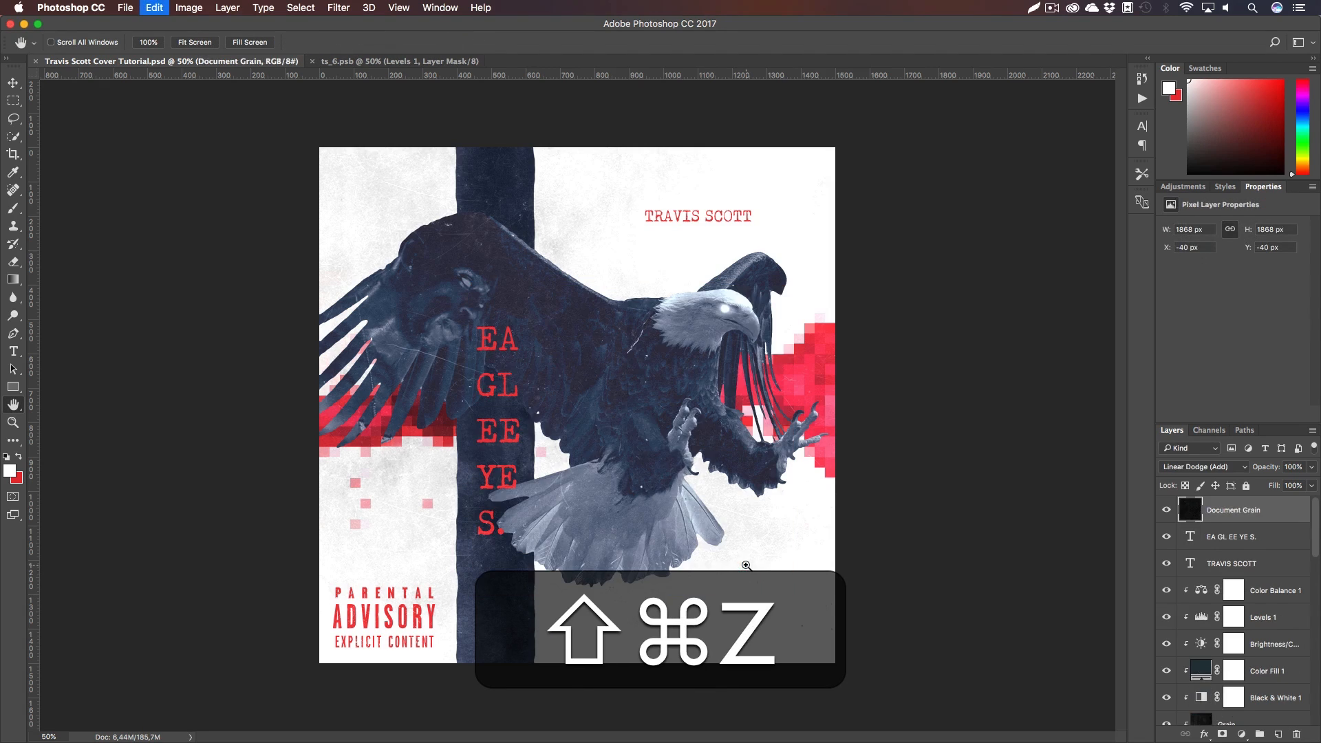
left_click_drag(440, 742, 763, 551)
key("Return")
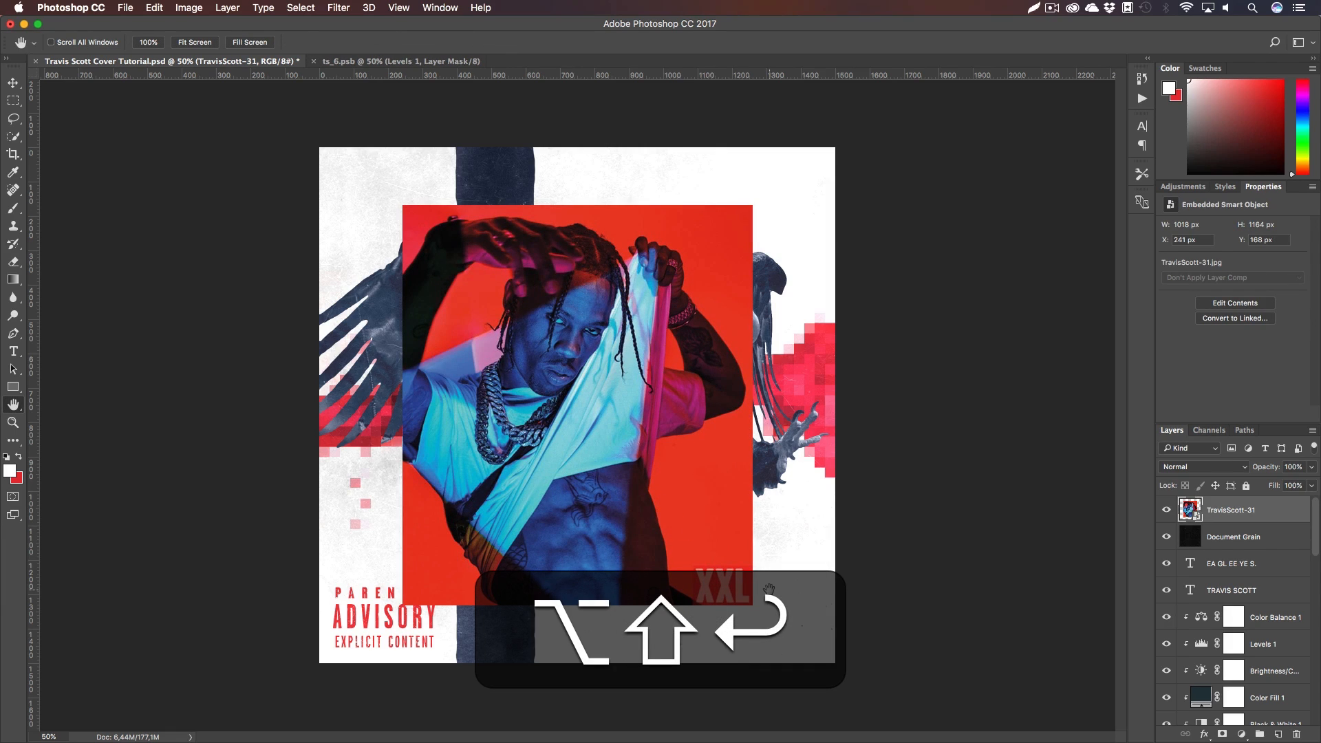
Stack and clip the TravisScott-31 layer between Grain and Travis Top Left, and move the photo onto the eagle's tail at X 385 px, Y 676 px
key("h")
left_click_drag(1265, 521, 1258, 674)
right_click(1258, 659)
left_click(1126, 435)
key("shift+v")
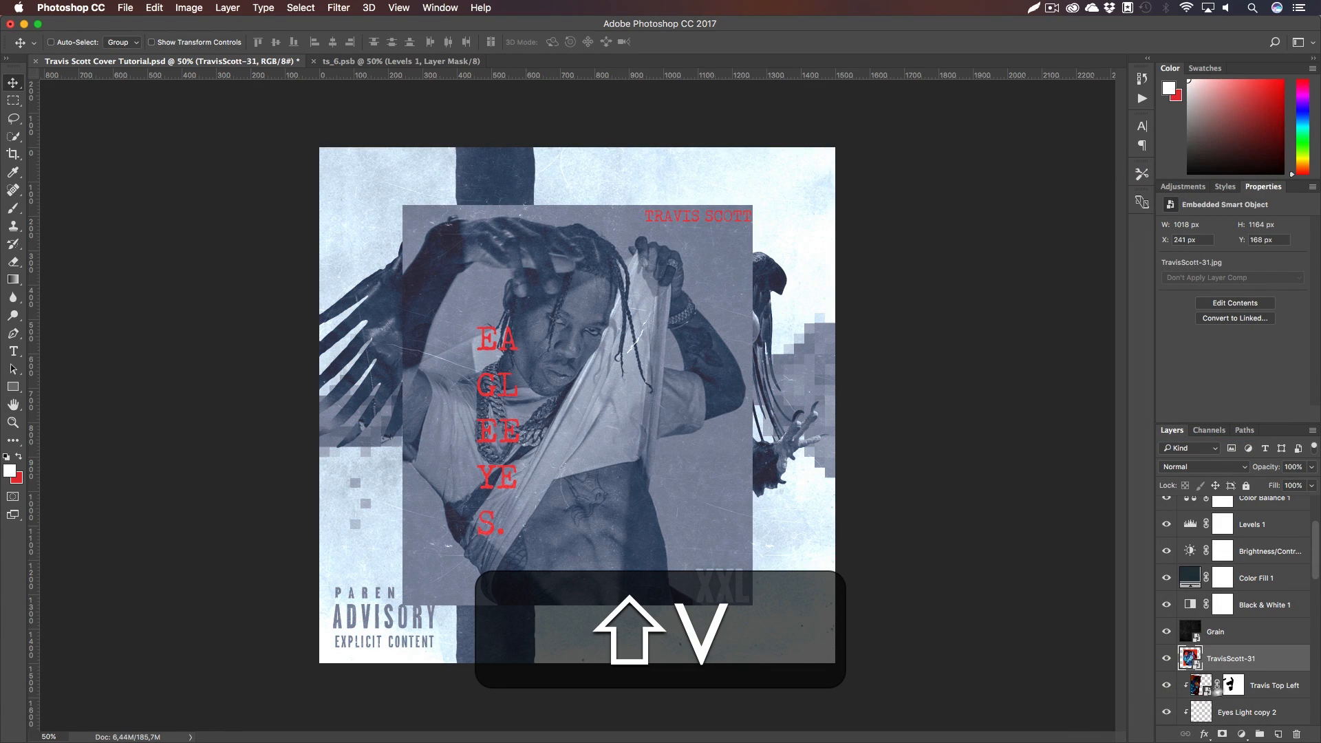
key("super+shift+z")
key("shift+v")
left_click_drag(560, 379, 653, 546)
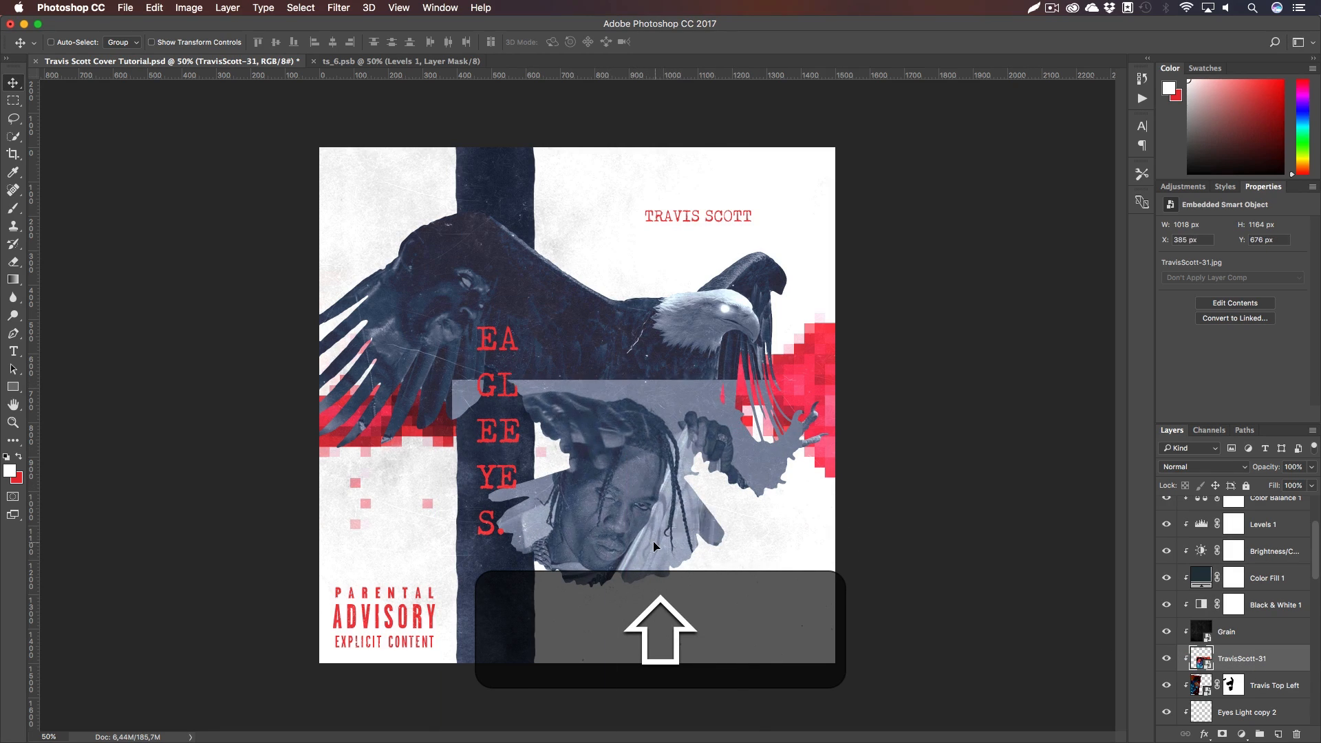
Scale the TravisScott-31 photo to 765 × 875 px and position it at X 419 px, Y 783 px over the tail
key("super+t")
left_click_drag(800, 380, 748, 423)
key("Return")
key("shift+v")
left_click_drag(685, 512, 653, 501)
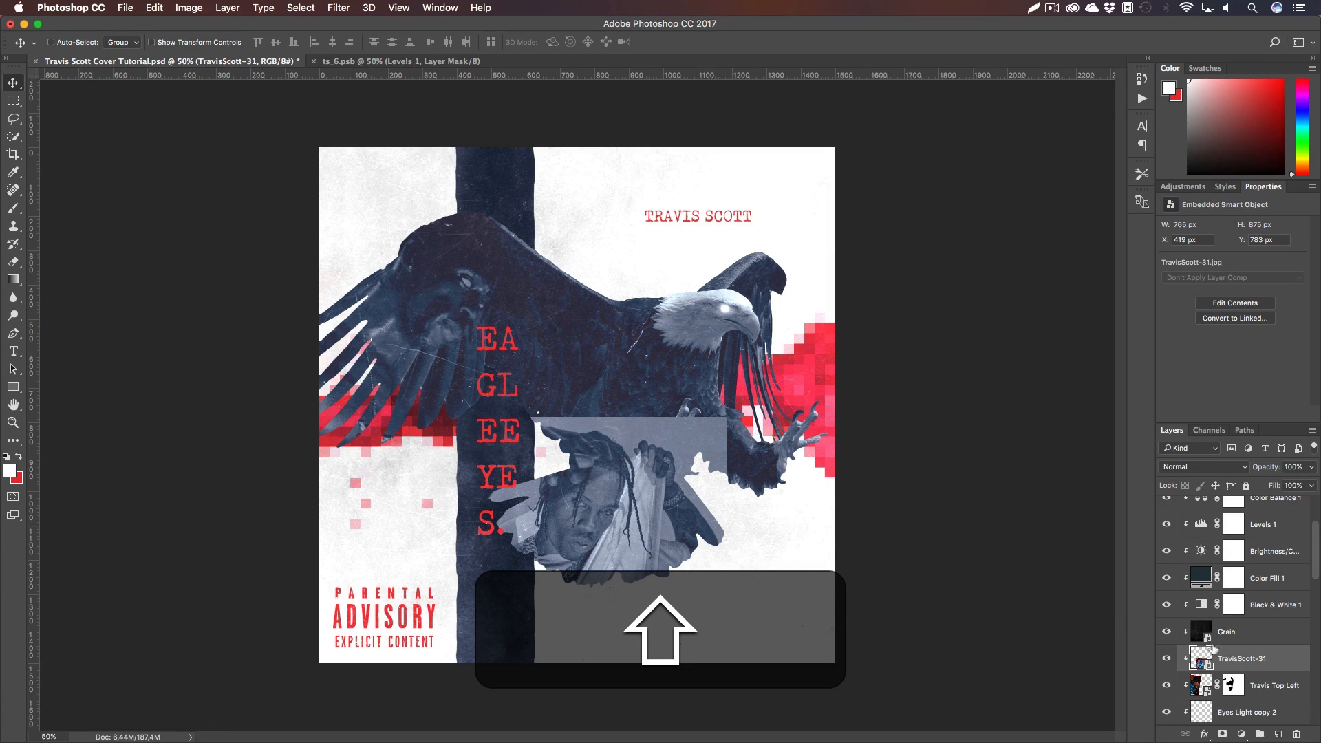
Convert the TravisScott-31 layer to a smart object and add a layer mask to it
right_click(1265, 676)
left_click(1164, 290)
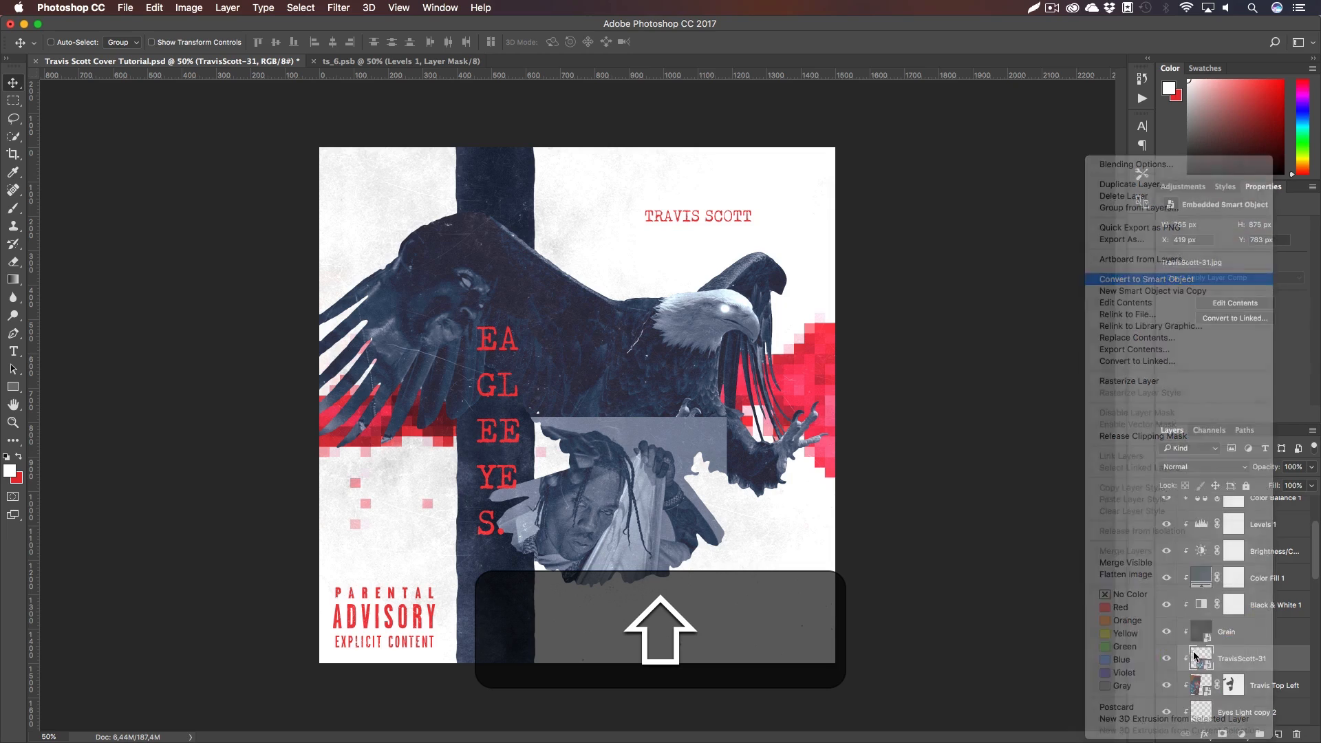
left_click(1224, 734)
Paint black on the TravisScott-31 mask with a soft 300 px brush to hide the photo's background around the eagle's talons
key("shift+b")
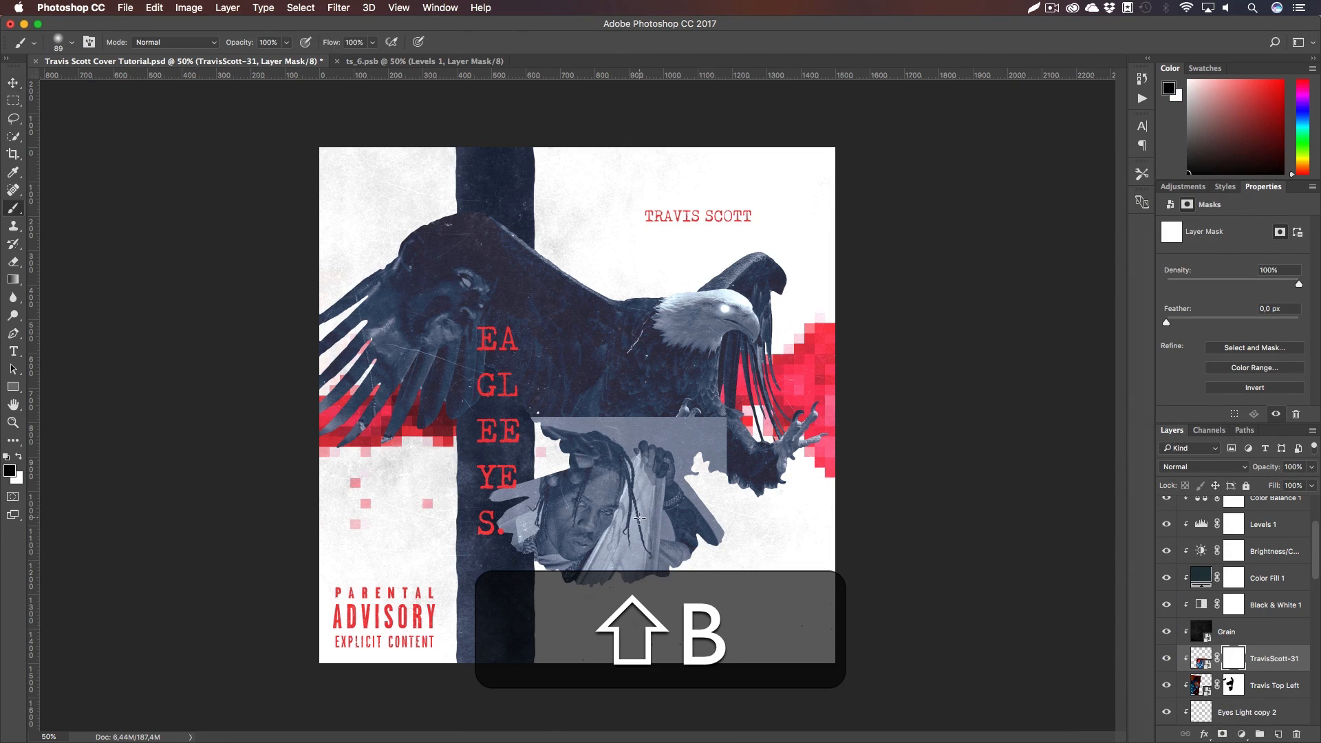
right_click(657, 517)
left_click(701, 704)
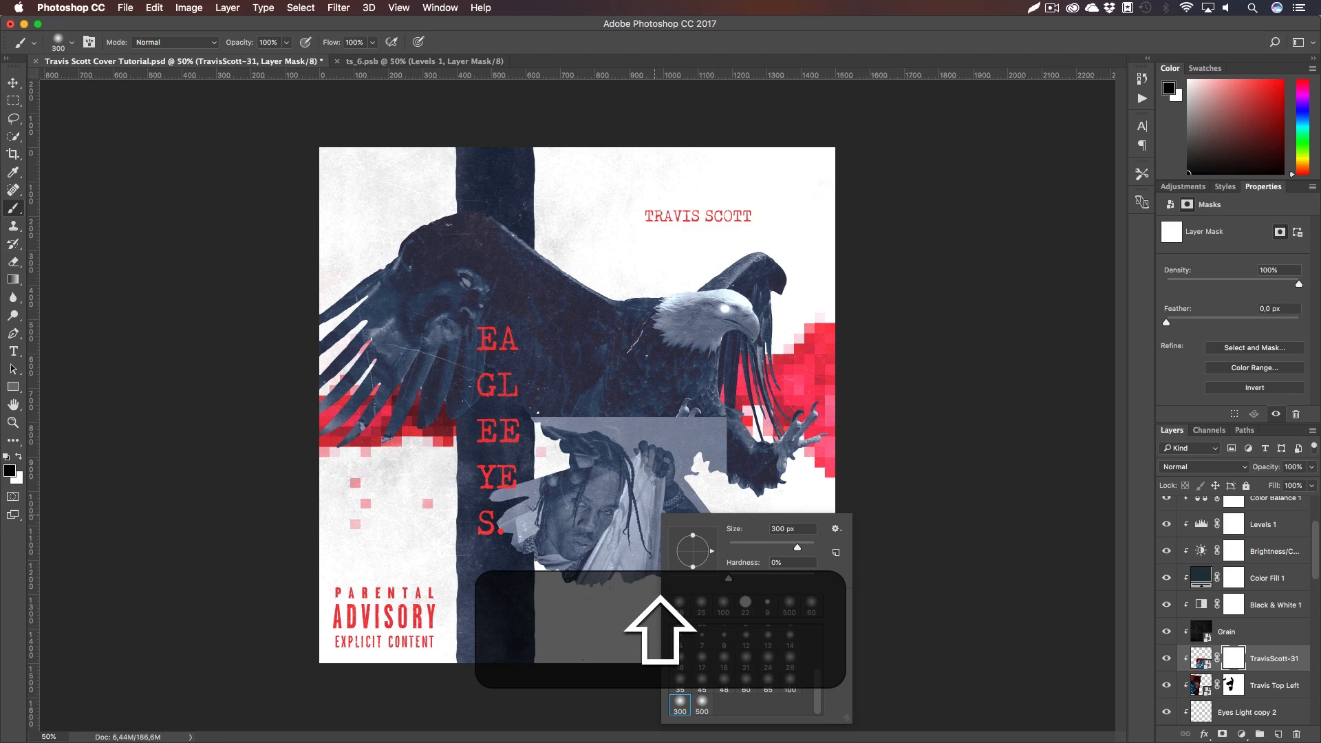
left_click(712, 45)
mouse_move(738, 468)
left_mouse_down()
mouse_move(724, 501)
mouse_move(712, 452)
left_mouse_up()
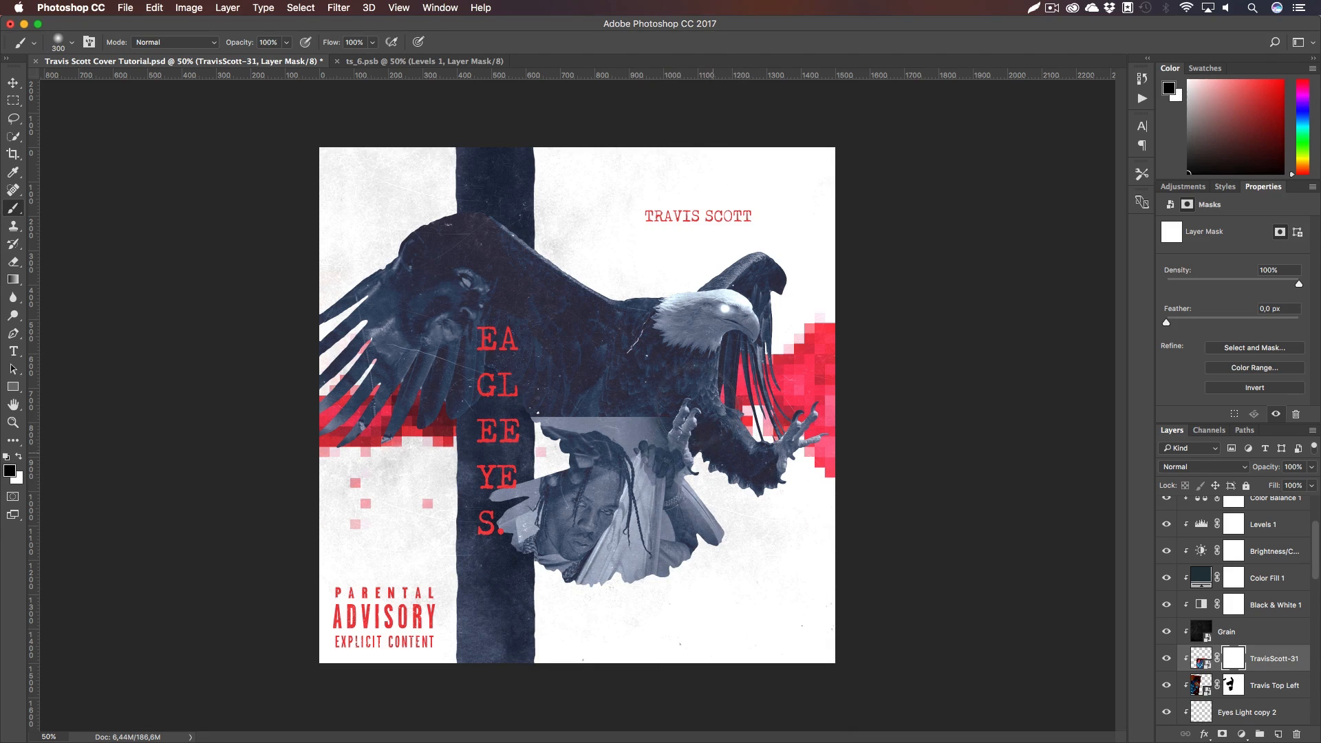
right_click(755, 504)
key("Return")
mouse_move(653, 424)
left_mouse_down()
mouse_move(534, 415)
mouse_move(634, 423)
mouse_move(627, 443)
mouse_move(651, 447)
mouse_move(641, 425)
mouse_move(711, 524)
mouse_move(673, 440)
mouse_move(668, 573)
mouse_move(678, 569)
mouse_move(659, 465)
mouse_move(647, 516)
mouse_move(697, 531)
left_mouse_up()
key("super+z")
Mask out the photo around the rapper's face over the tail feathers, refining the edge below the jaw with a soft 23 px brush
key("z")
key("h")
left_click_drag(696, 559, 653, 483)
key("b")
mouse_move(843, 485)
left_mouse_down()
mouse_move(709, 244)
mouse_move(678, 259)
mouse_move(657, 251)
mouse_move(767, 416)
mouse_move(749, 554)
mouse_move(674, 619)
mouse_move(529, 623)
left_mouse_up()
right_click(609, 568)
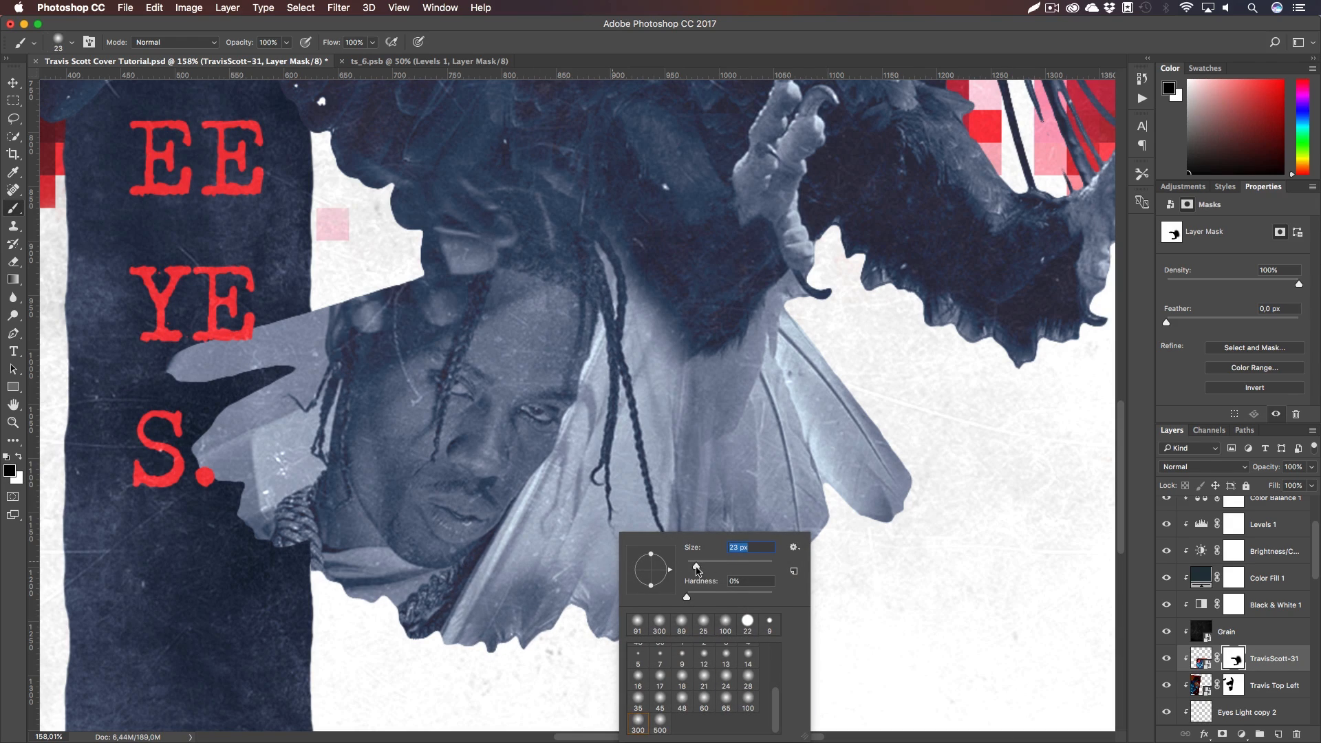
key("Return")
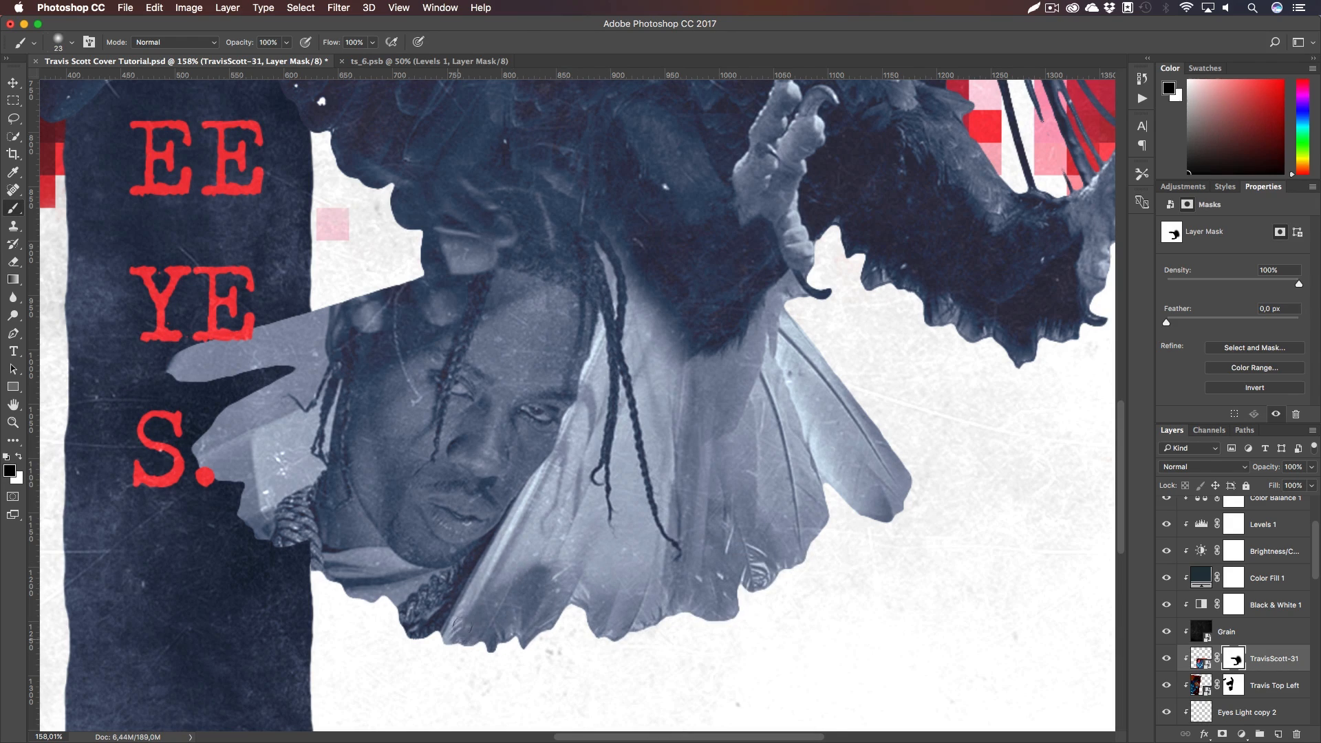
mouse_move(464, 608)
left_mouse_down()
mouse_move(560, 460)
mouse_move(512, 615)
left_mouse_up()
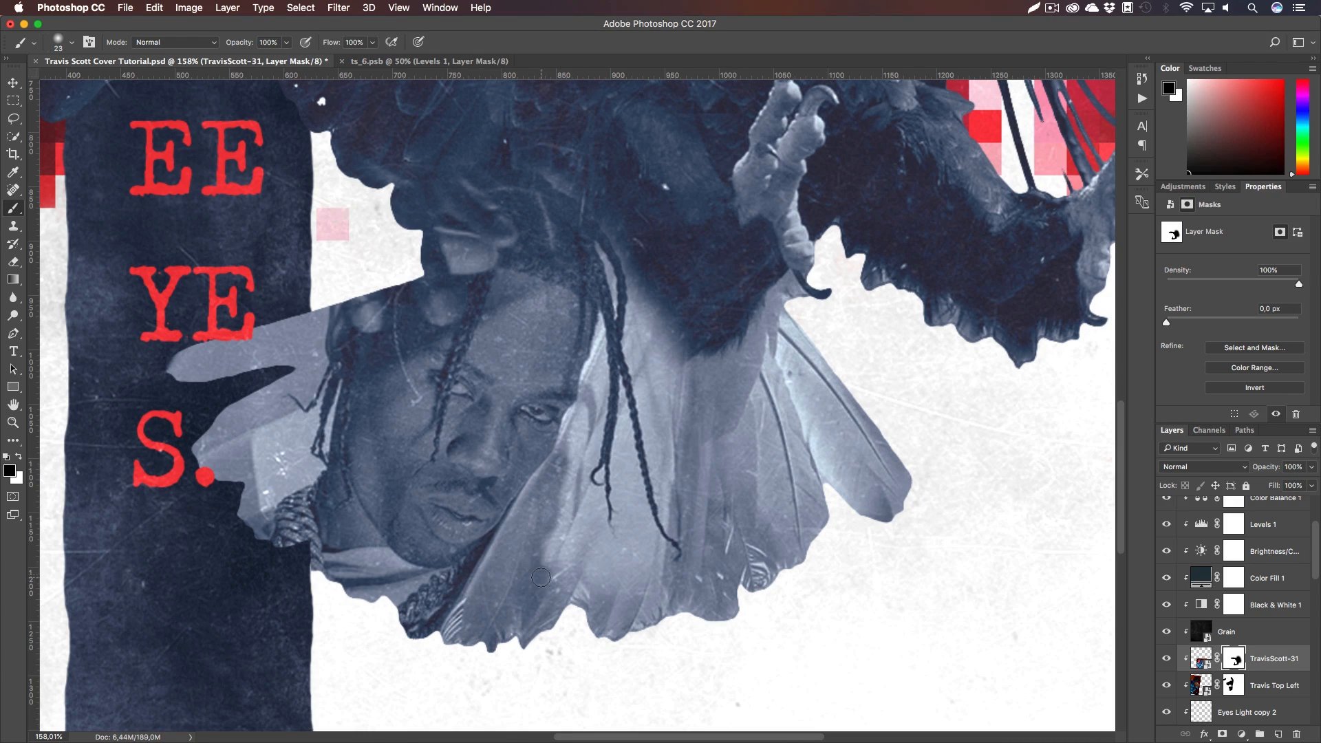
Lasso the shirt and tail feather area beside the face, tracing the cheek and the hanging braids closely
key("l")
left_click_drag(523, 487, 556, 450)
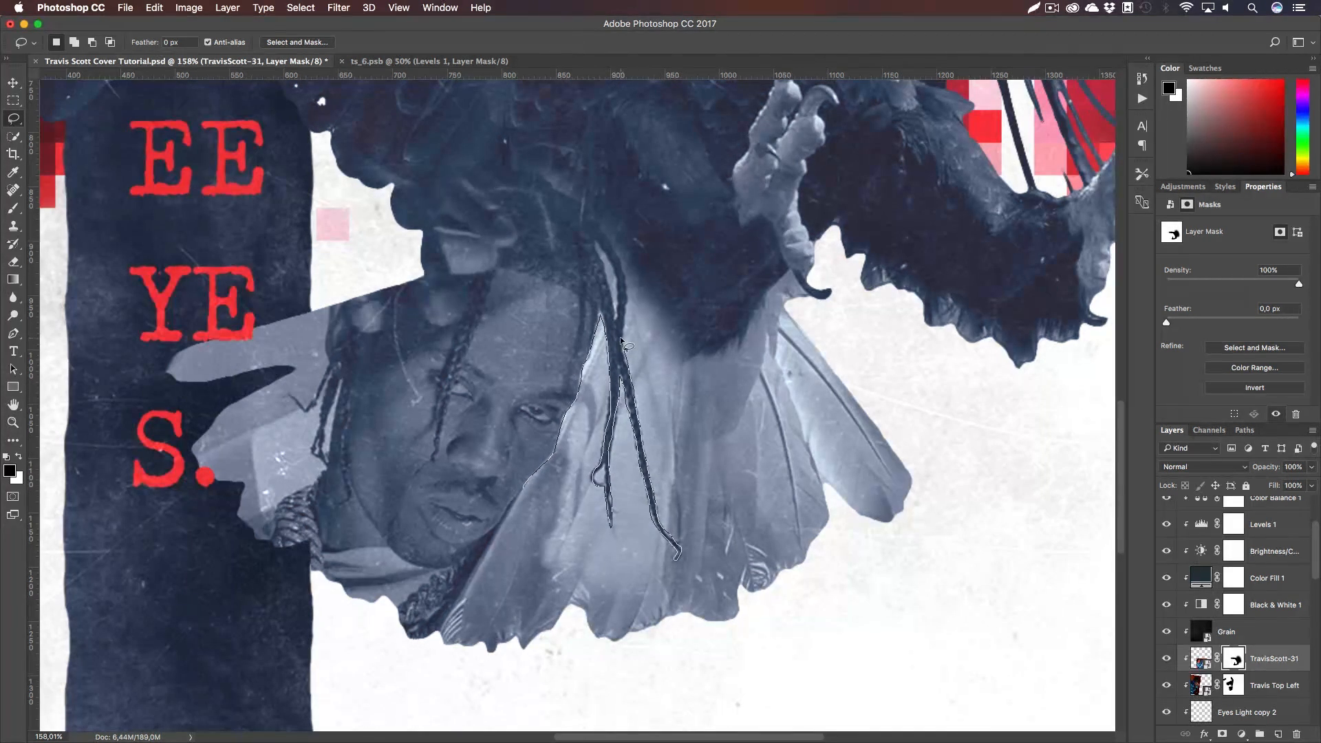
left_click_drag(599, 210, 438, 644)
left_click_drag(513, 510, 517, 500)
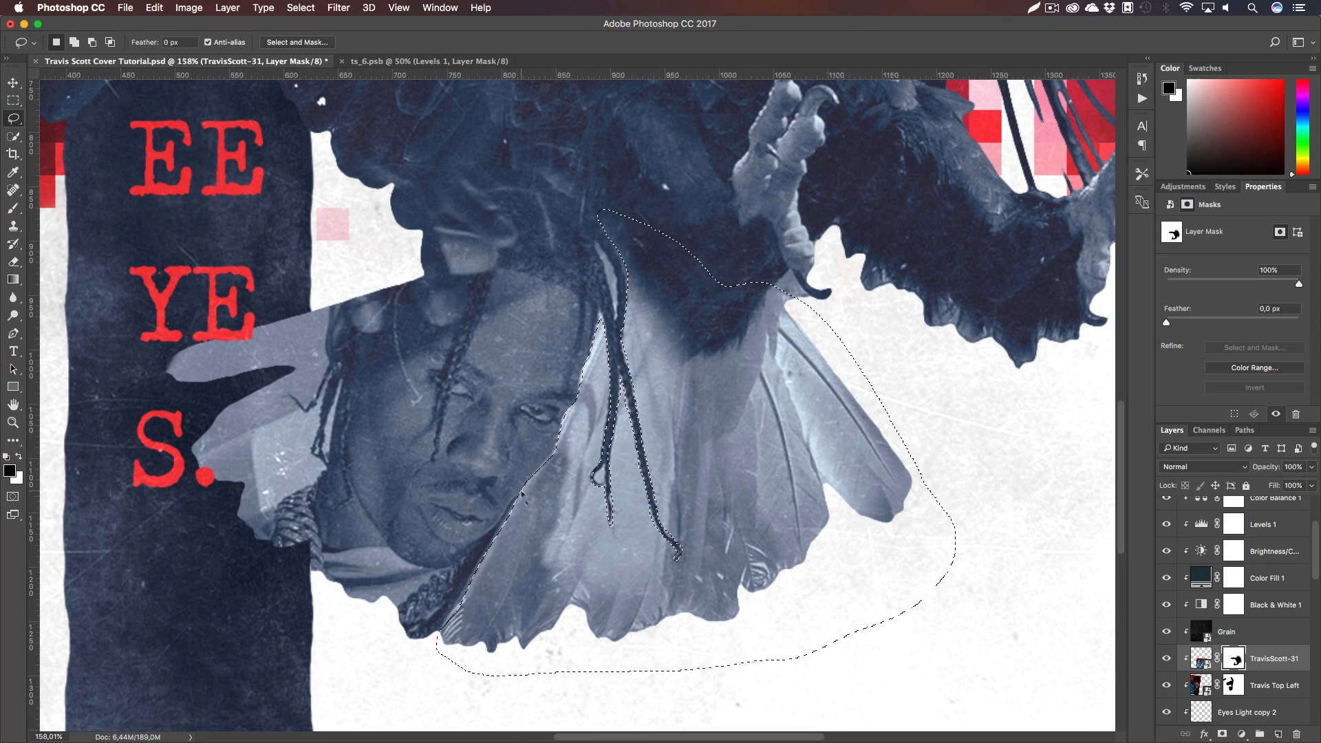
Mask out the shirt inside the selection around the braids with a soft 95 px brush and deselect
key("b")
right_click(574, 531)
left_click(677, 564)
mouse_move(654, 323)
left_mouse_down()
mouse_move(526, 647)
mouse_move(639, 346)
left_mouse_up()
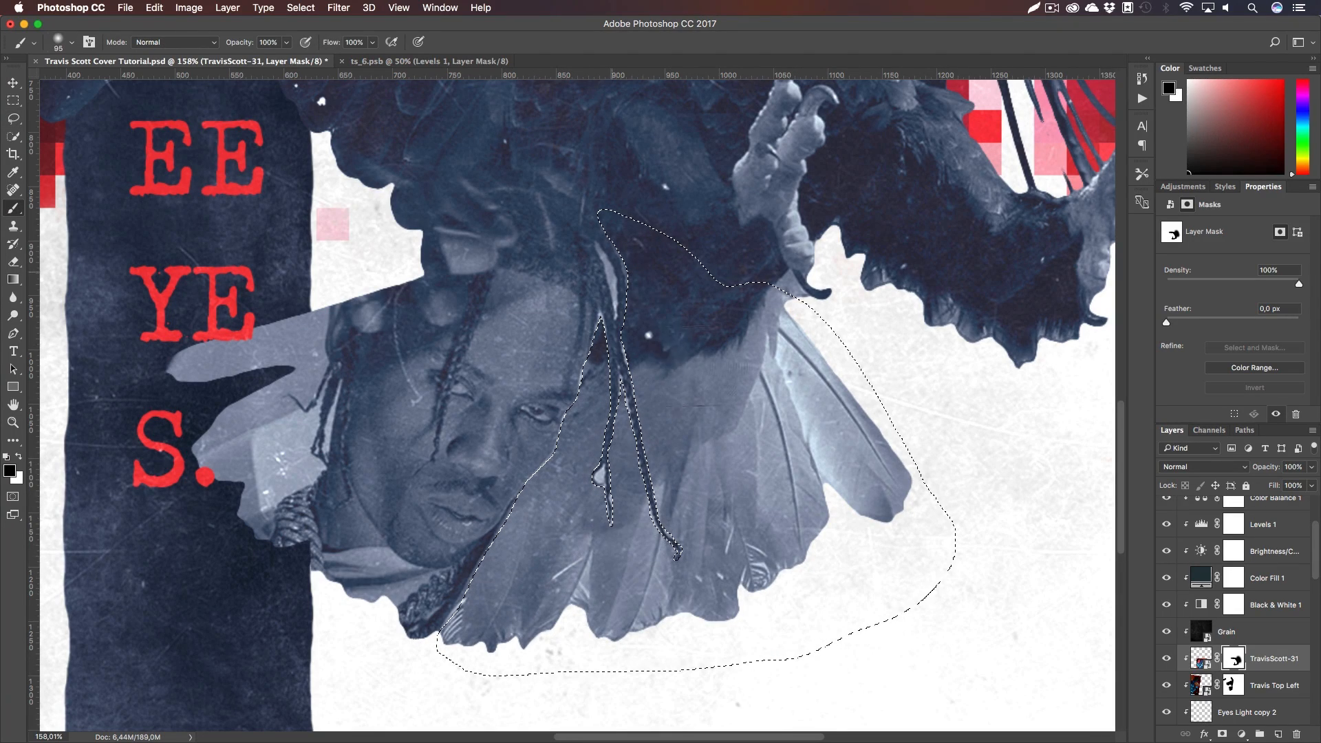
mouse_move(793, 323)
left_mouse_down()
mouse_move(672, 666)
mouse_move(769, 396)
left_mouse_up()
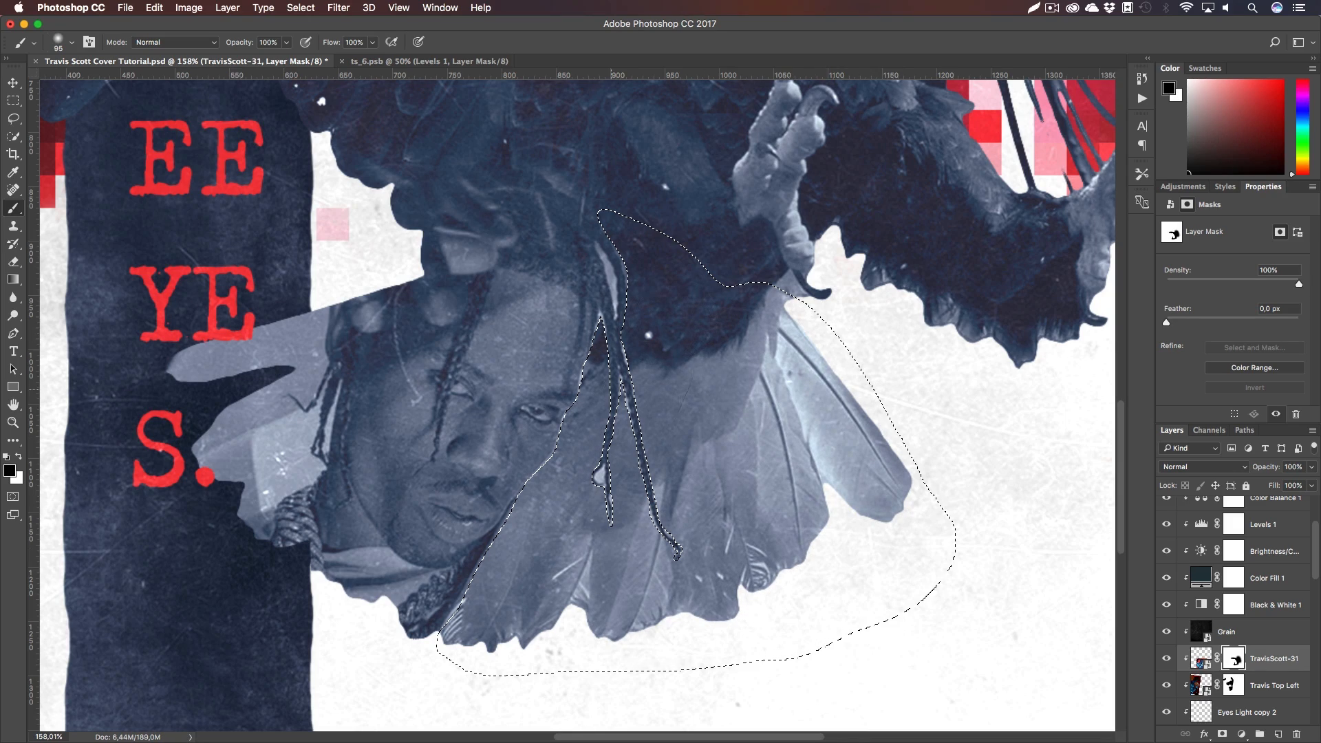
key("m")
key("super+1")
key("super+z")
Clean the light fringes off the mask along the cheek with a 17 px brush and around the braids with a 7 px brush
left_click_drag(558, 431, 606, 434)
key("b")
right_click(632, 448)
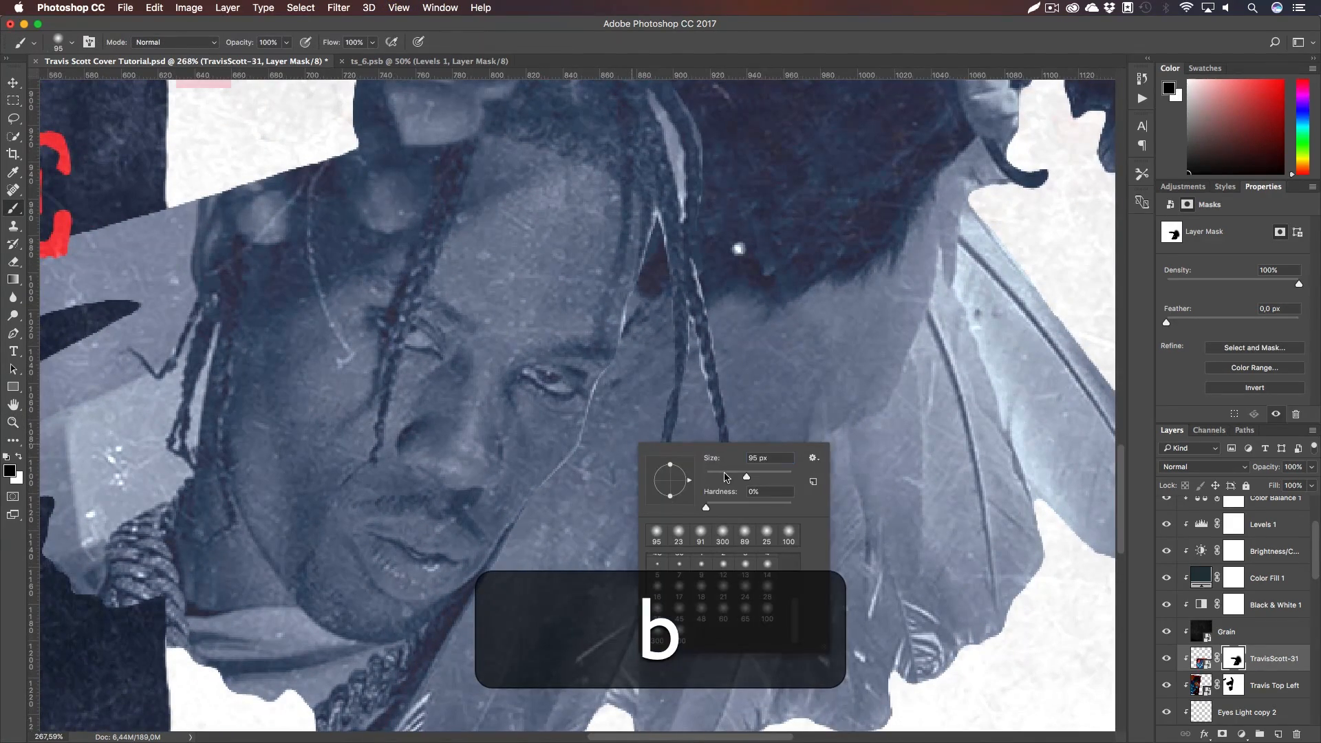
left_click_drag(725, 476, 713, 479)
left_click(551, 499)
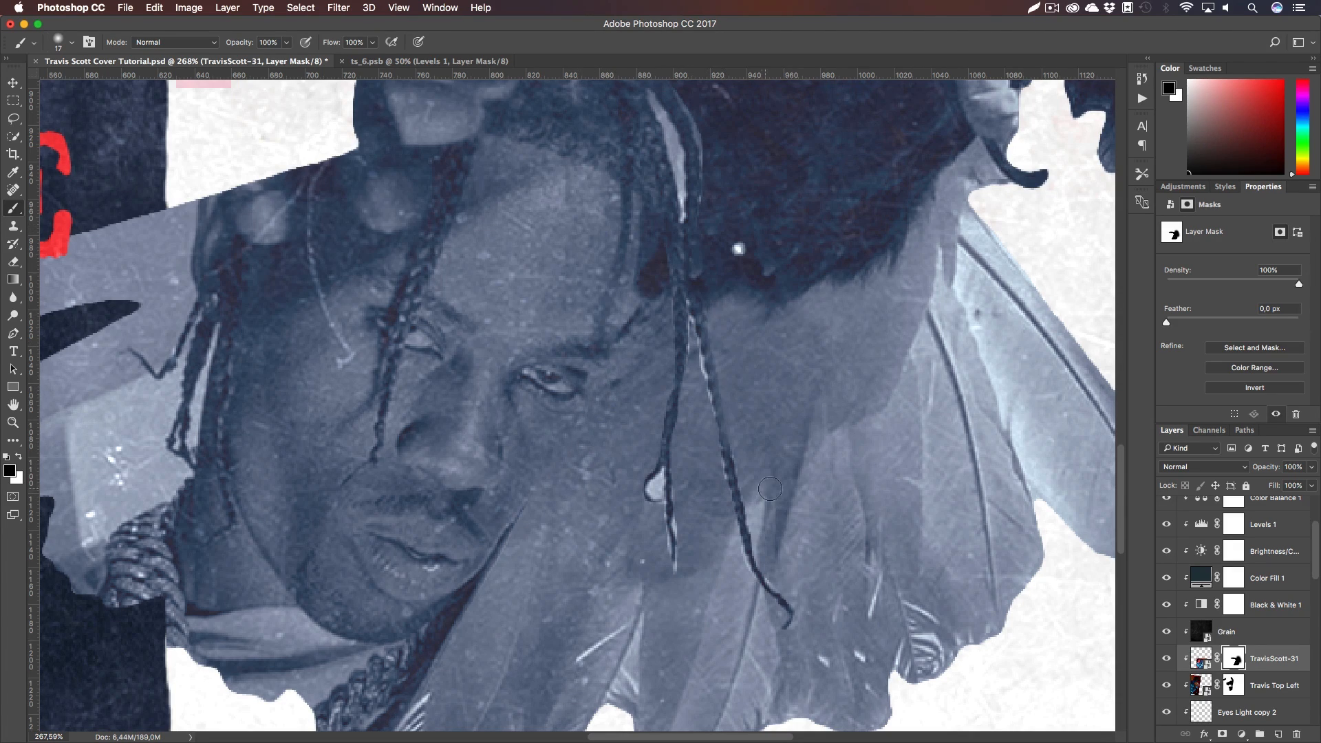
right_click(740, 335)
left_click_drag(701, 295, 697, 272)
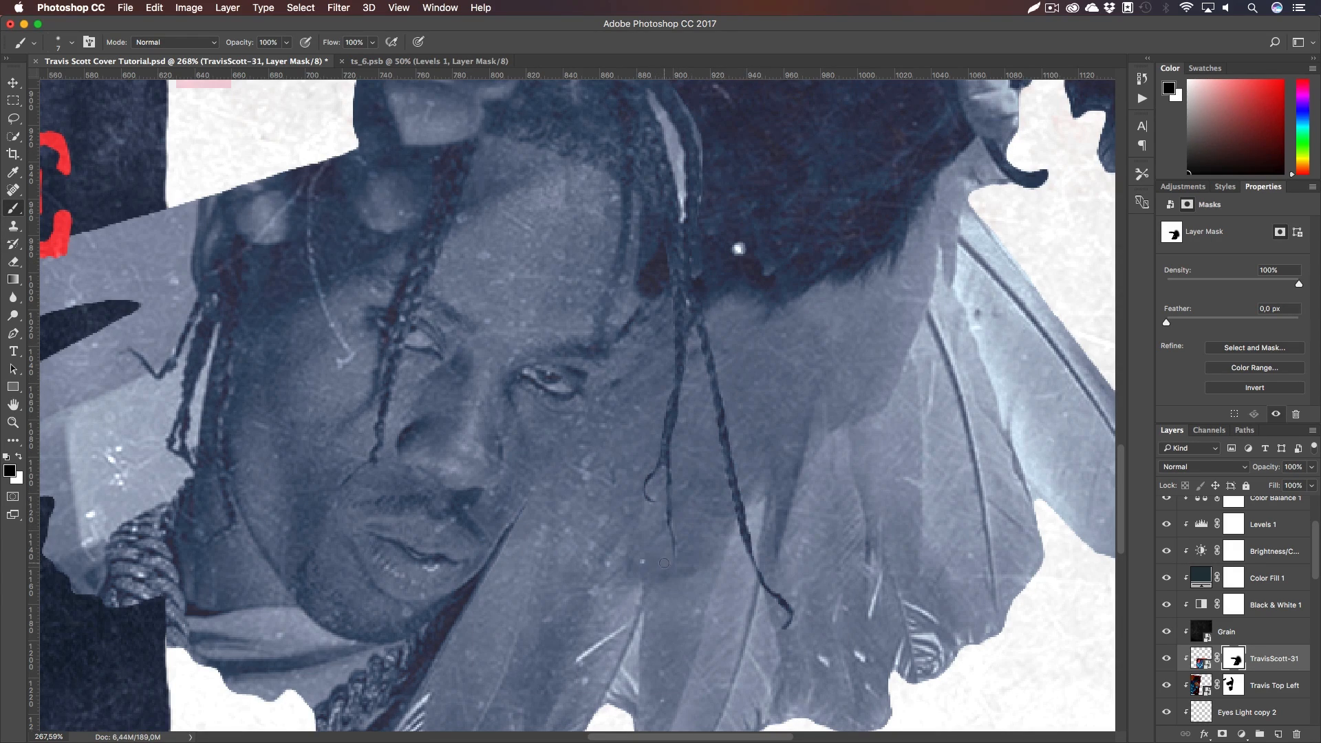
Mask out the light sliver beside the braid above the rapper's forehead with a 7 px brush
key("super+1")
key("super+h")
key("h")
scroll(665, 550, "up", 2)
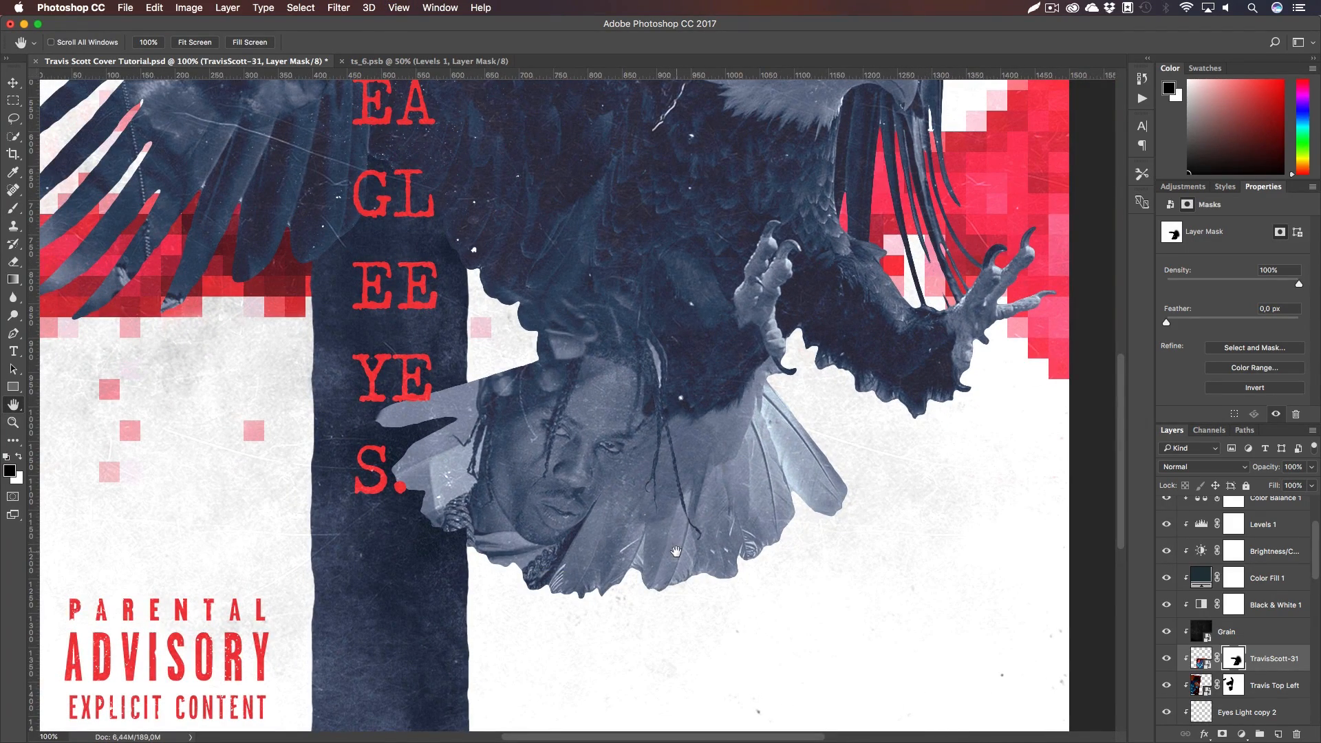
scroll(660, 355, "up", 5)
key("b")
left_click_drag(686, 502, 682, 371)
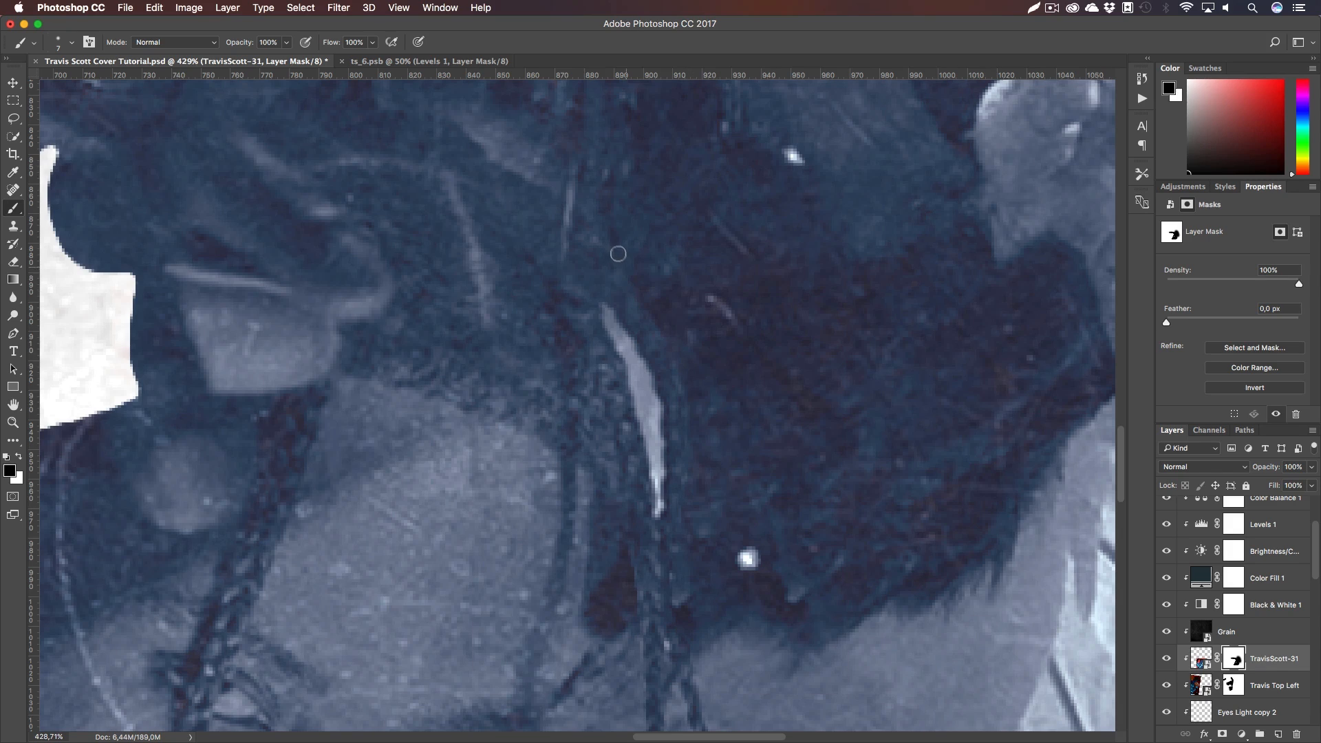
left_click_drag(631, 371, 653, 480)
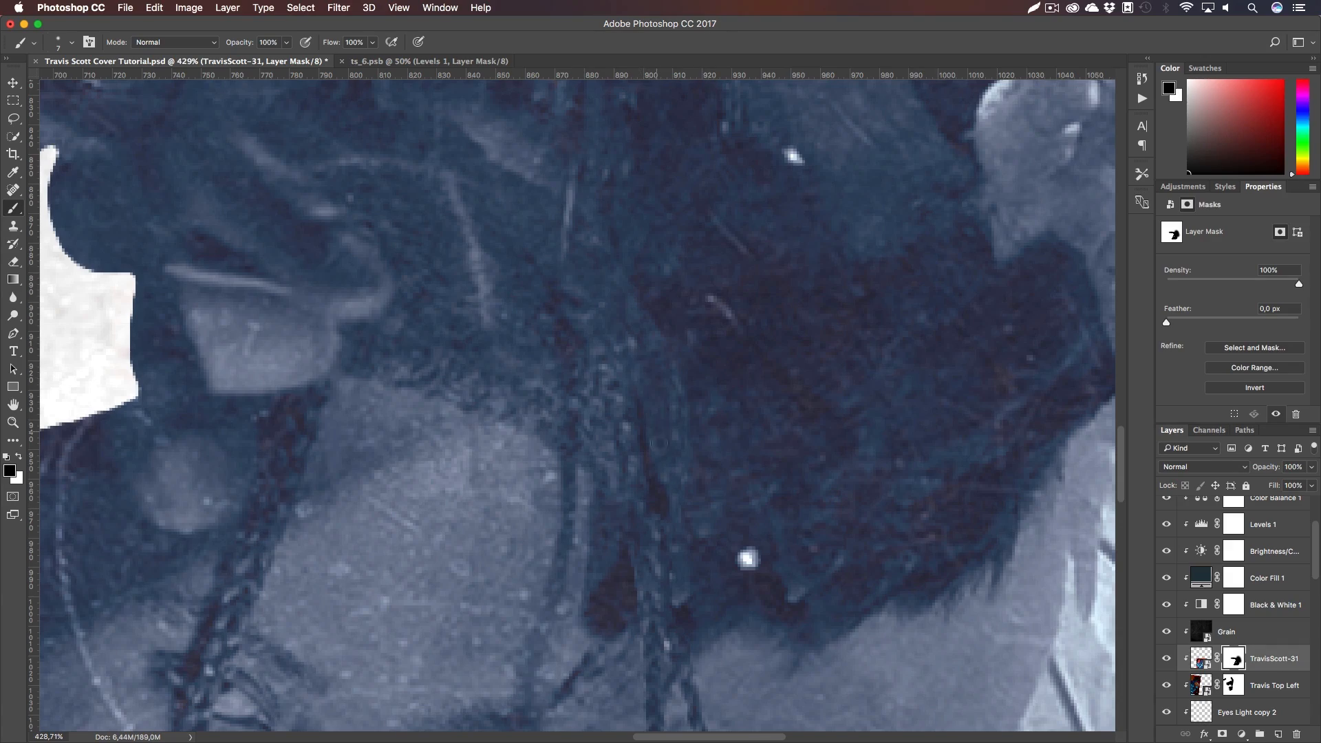
Mask out the leftover photo background over the tail feathers beside the outer braids with a soft 25 px brush
key("super+1")
key("super+h")
key("h")
key("z")
left_click_drag(463, 484, 537, 497)
key("b")
right_click(514, 410)
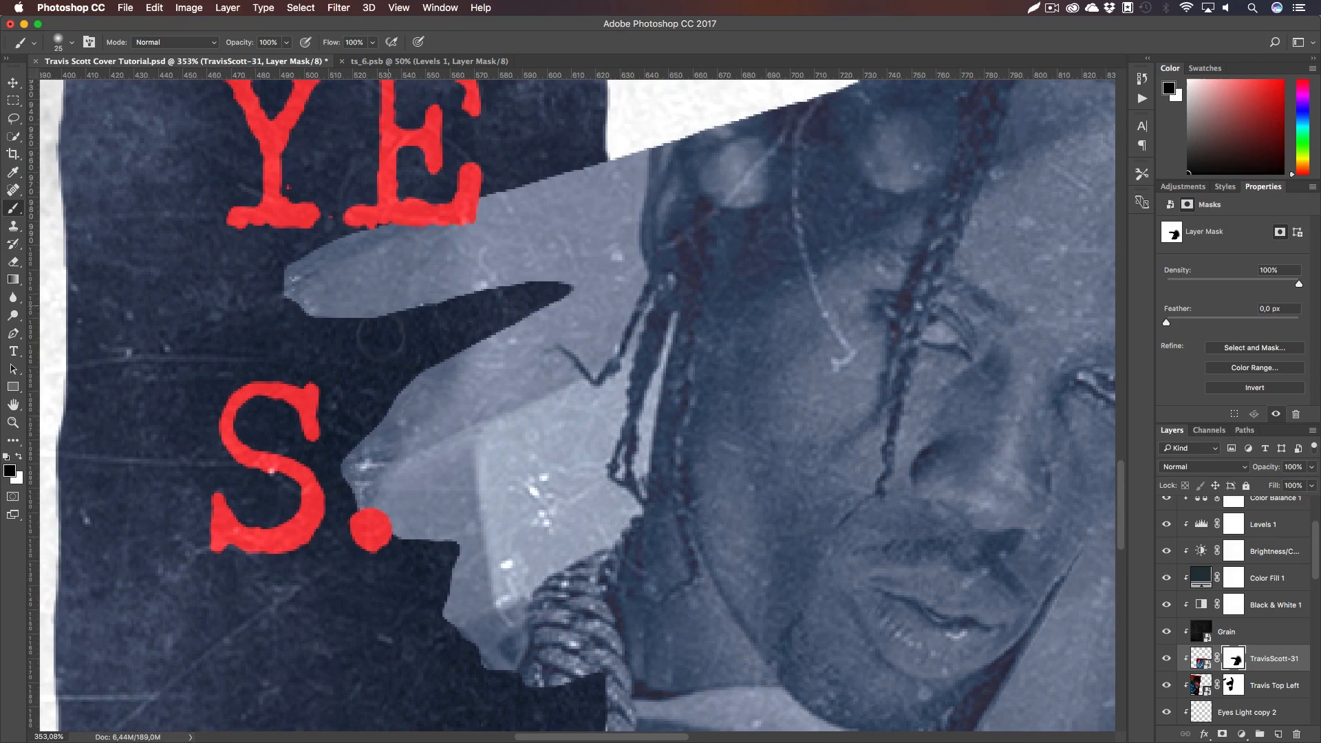
left_click_drag(543, 220, 550, 323)
left_click_drag(474, 454, 527, 537)
Clean the mask edge along the outer braids and the gaps between them with a 4 px brush
key("super+1")
mouse_move(557, 412)
left_mouse_down()
mouse_move(557, 482)
mouse_move(657, 419)
mouse_move(642, 430)
left_mouse_up()
key("z")
key("b")
right_click(731, 537)
type("4")
key("Return")
mouse_move(691, 511)
left_mouse_down()
mouse_move(724, 366)
mouse_move(688, 480)
mouse_move(643, 444)
mouse_move(657, 487)
left_mouse_up()
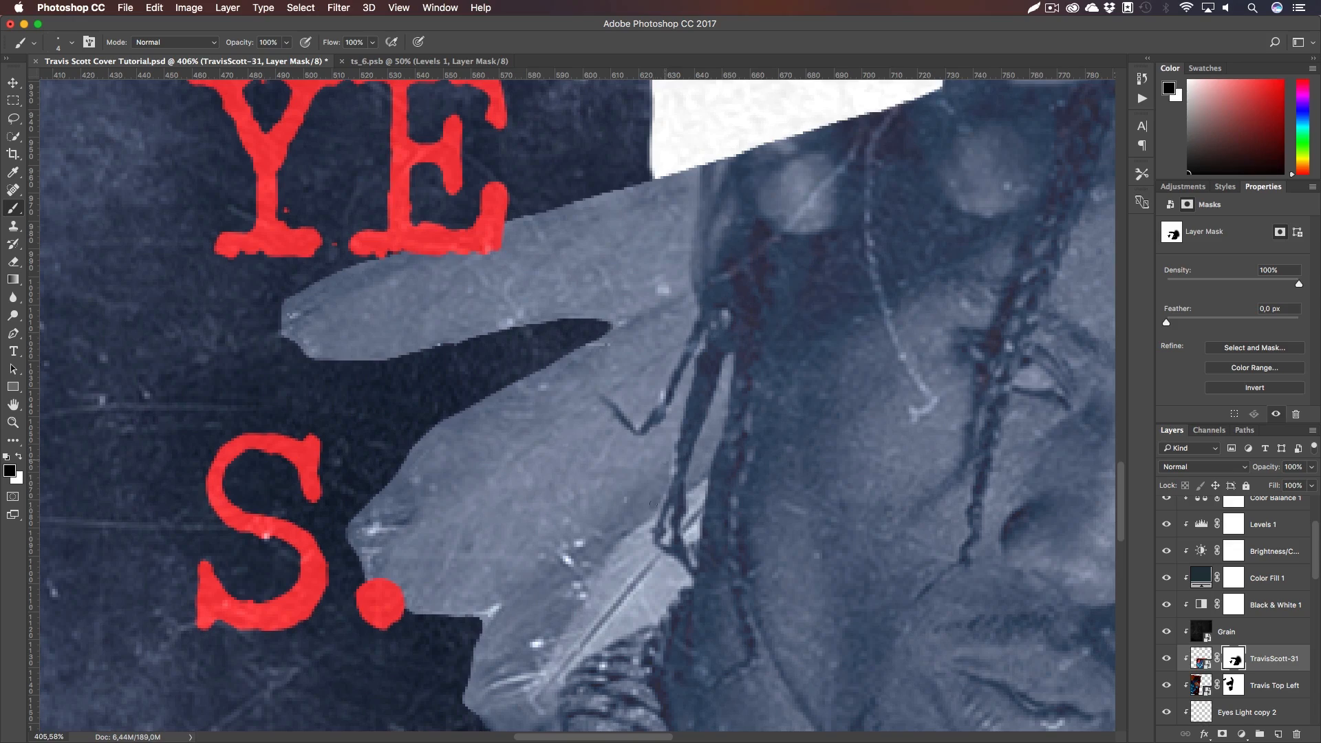
Scale the TravisScott-31 photo itself, not its mask, up to 794 × 908 px
key("super+1")
key("z")
left_click_drag(675, 545, 634, 528)
key("h")
left_click_drag(662, 586, 683, 546)
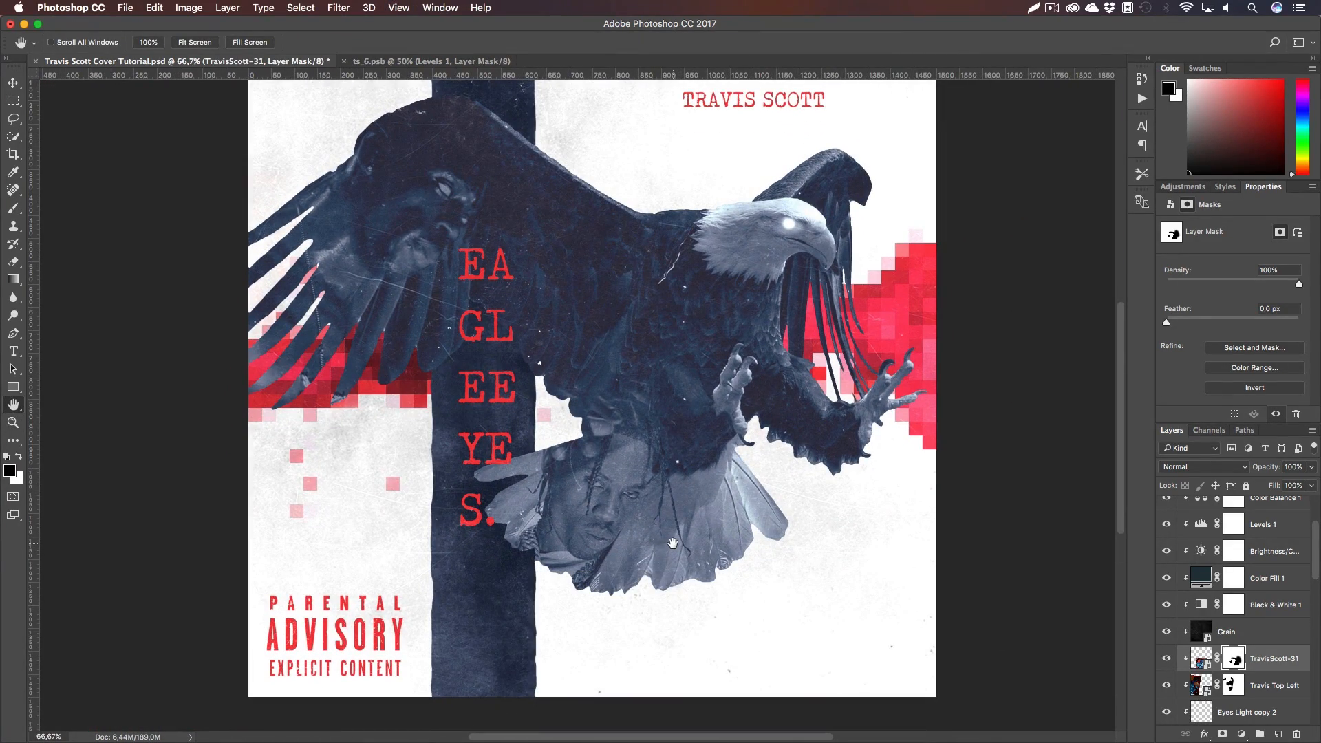
key("v")
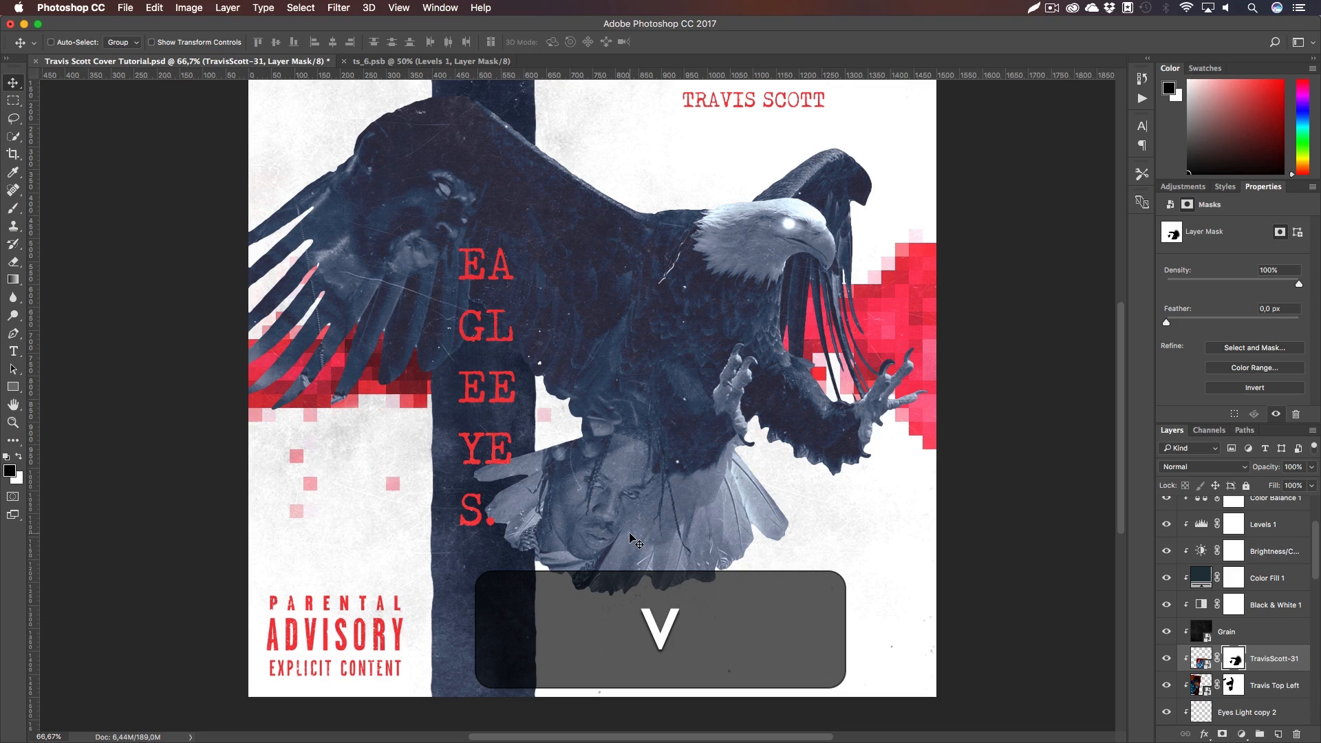
left_click(1201, 658)
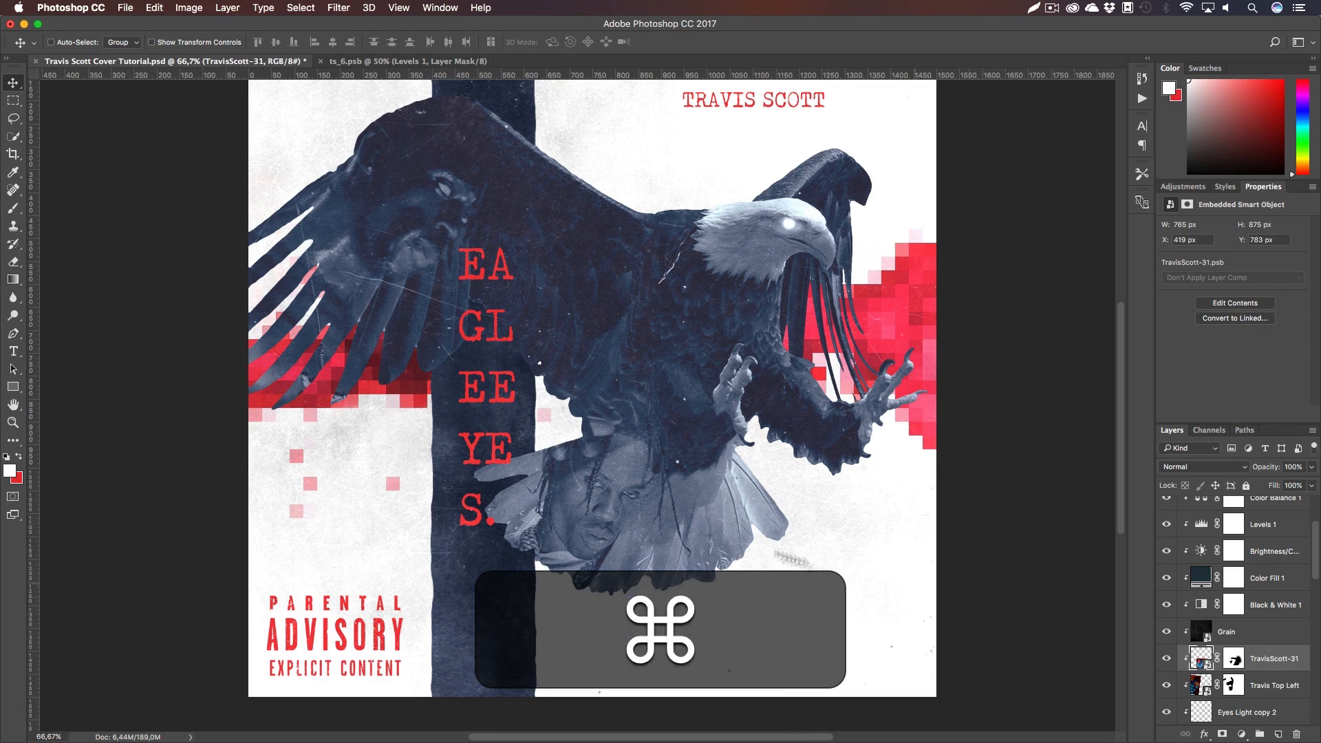
key("super+t")
left_click_drag(440, 368, 420, 360)
key("Return")
Nudge the enlarged TravisScott-31 photo in 10 px increments to X 380 px, Y 750 px
key("v")
key("shift+Up")
key("shift+Left")
key("shift+Up")
key("shift+Left")
key("shift+Left")
key("shift+Right")
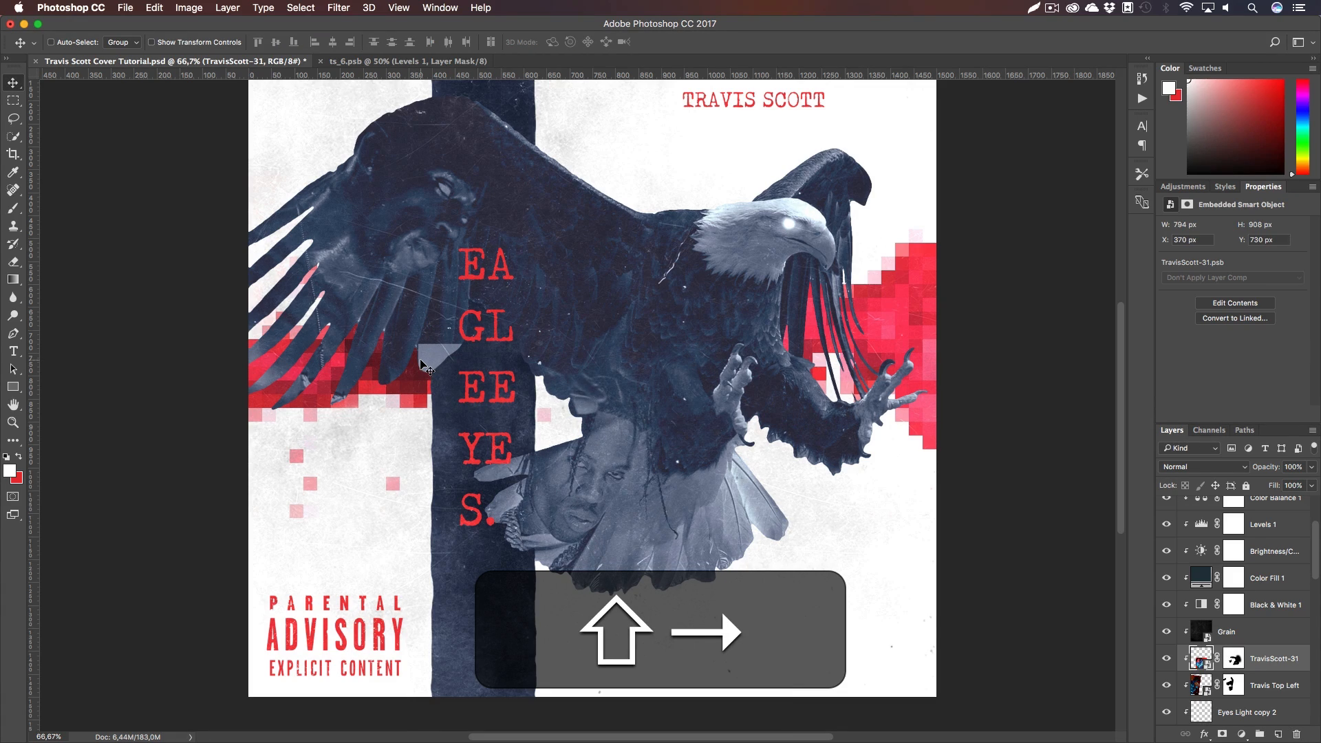
key("shift+super+z")
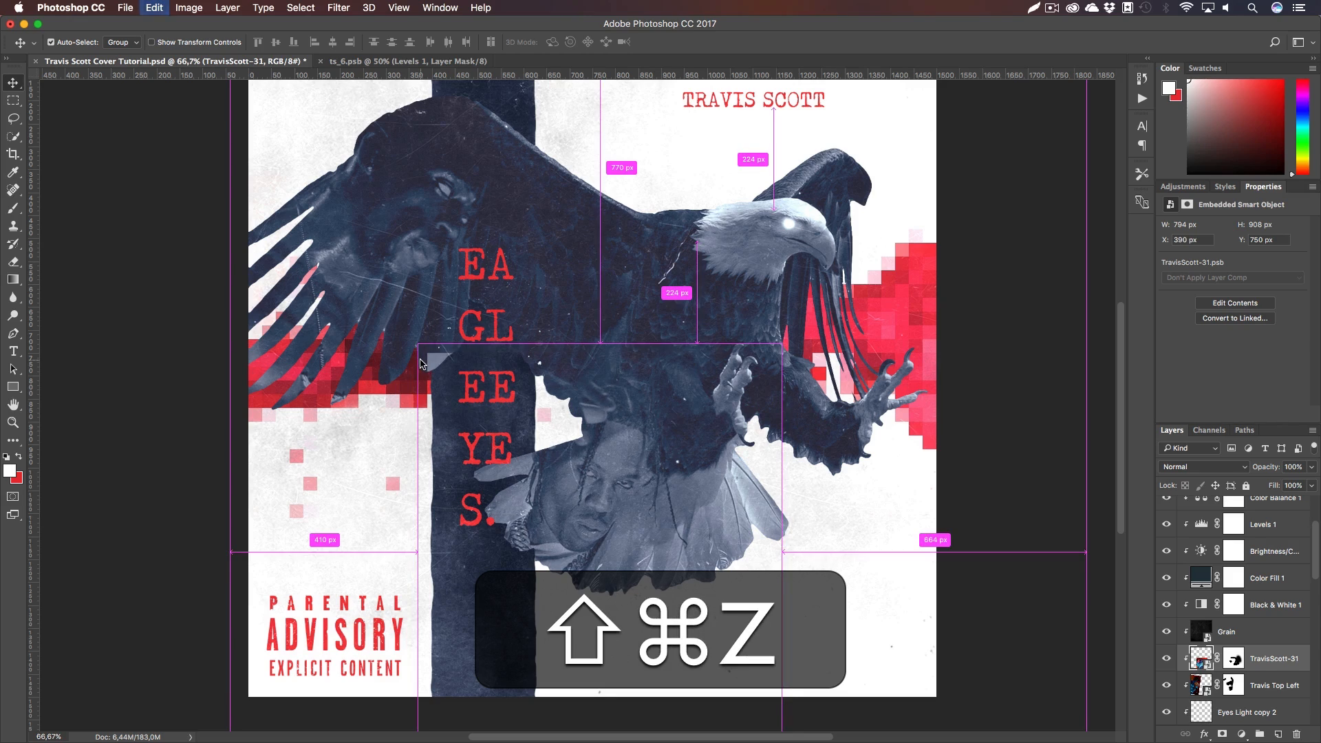
key("super+z")
key("shift+Left")
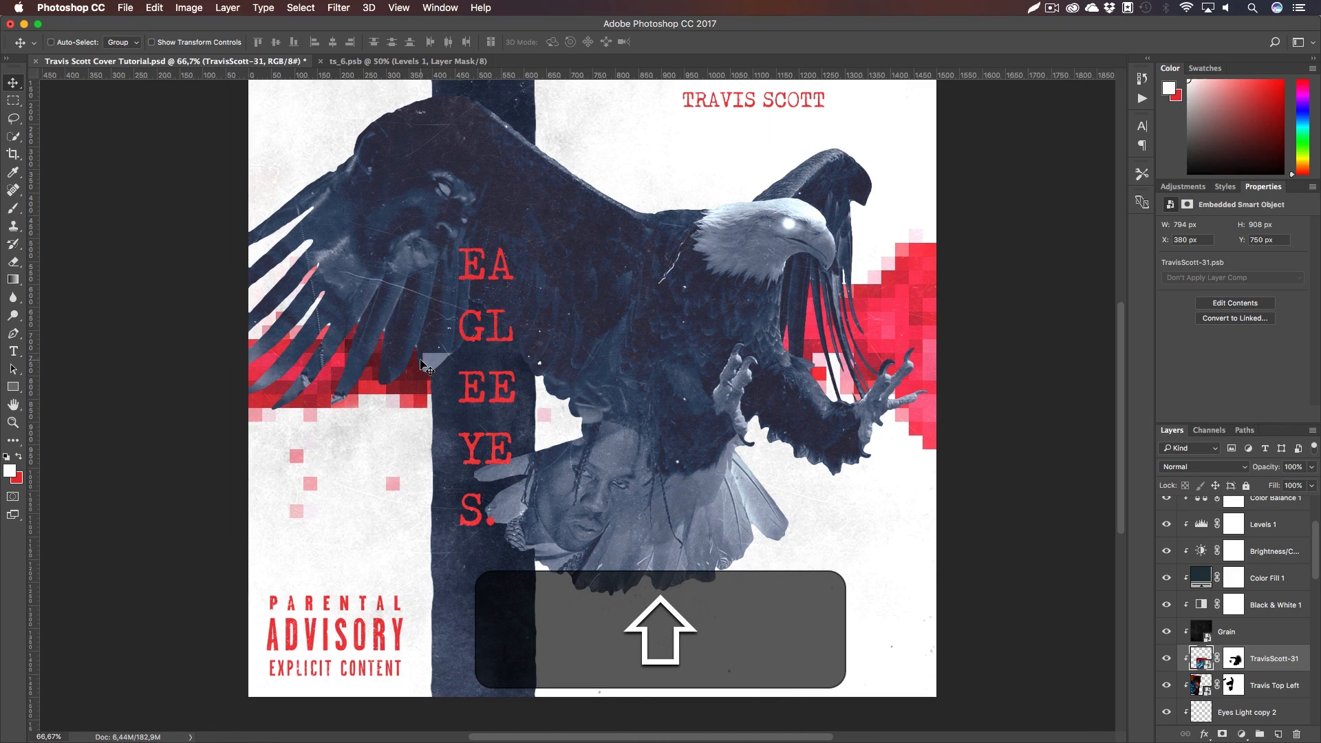
Mask out the stray photo corner beside the wing and the area above the hair with a soft 111 px brush
left_click(1229, 655)
key("b")
right_click(691, 447)
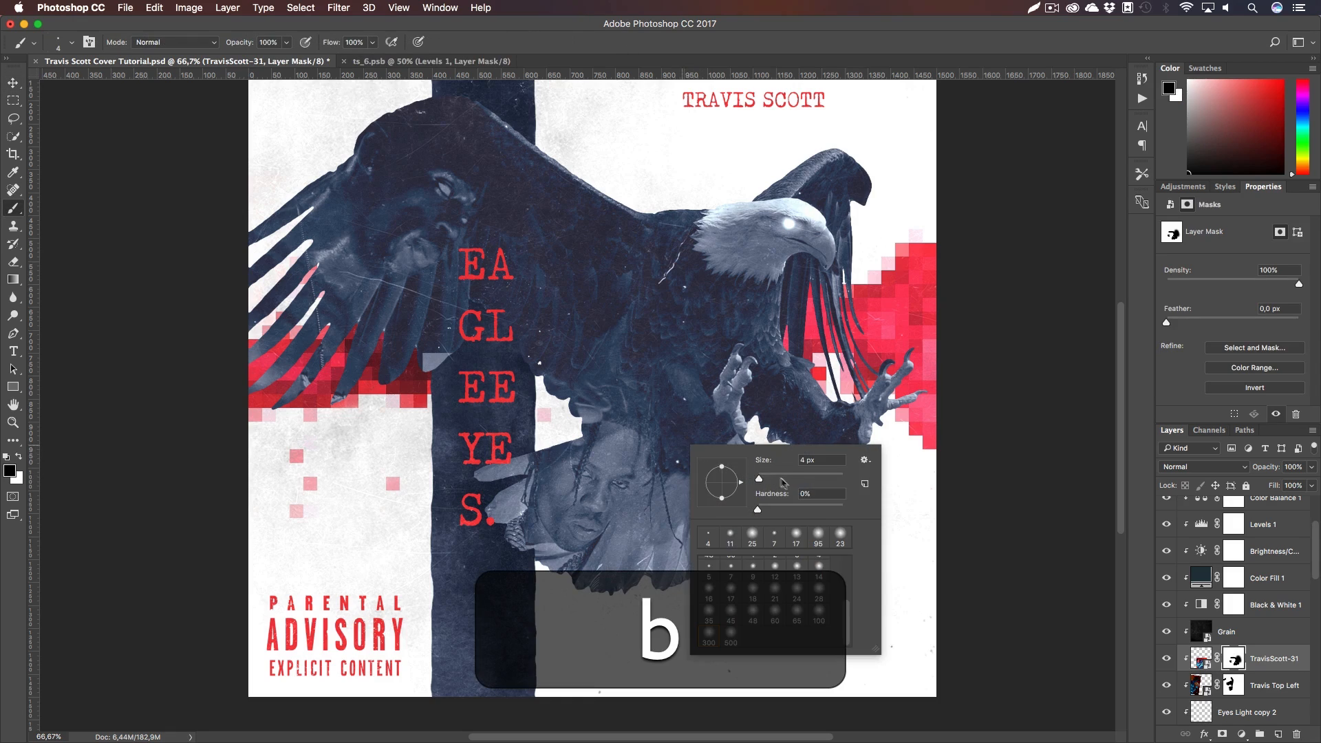
left_click_drag(571, 382, 589, 395)
left_click_drag(424, 375, 428, 365)
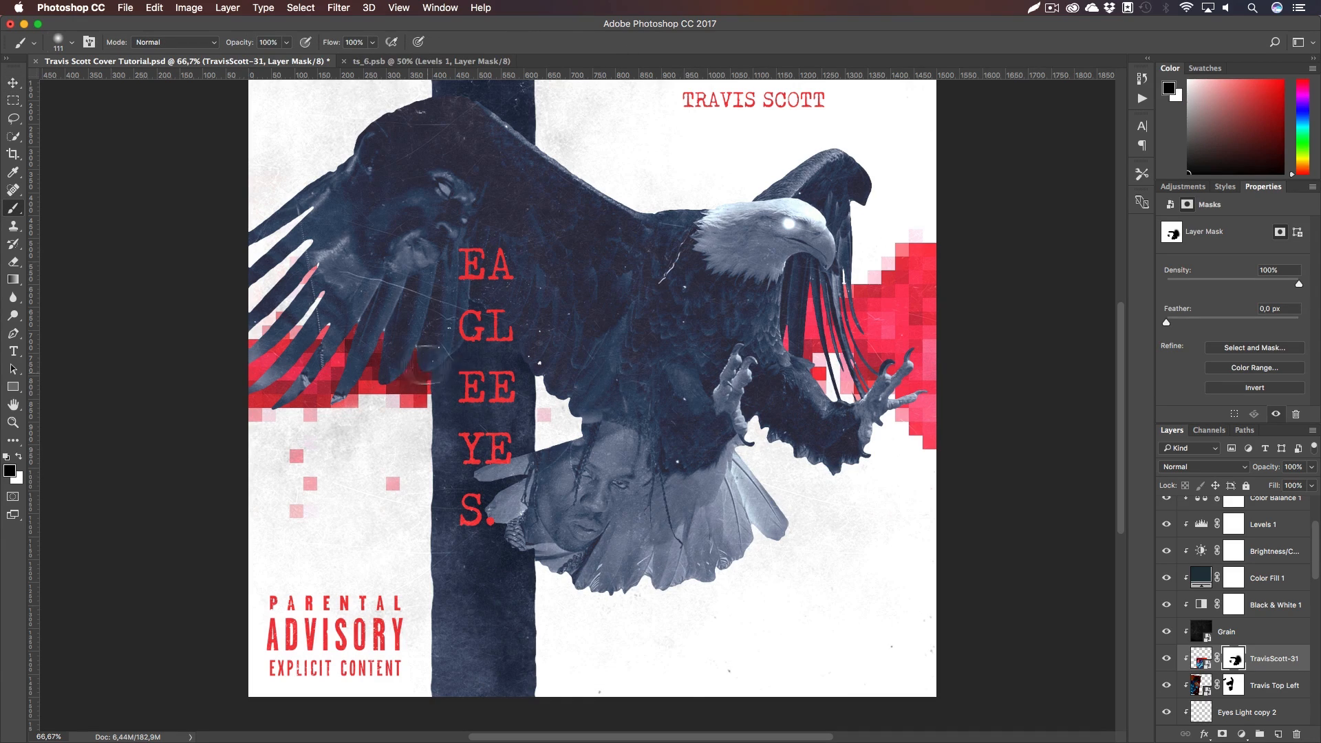
Blend the top of the rapper's hair into the eagle's body on the mask with a soft 59 px brush
mouse_move(599, 390)
left_mouse_down()
mouse_move(651, 413)
mouse_move(606, 394)
mouse_move(620, 388)
mouse_move(593, 403)
mouse_move(529, 397)
mouse_move(636, 419)
left_mouse_up()
key("z")
key("super+z")
key("b")
right_click(605, 407)
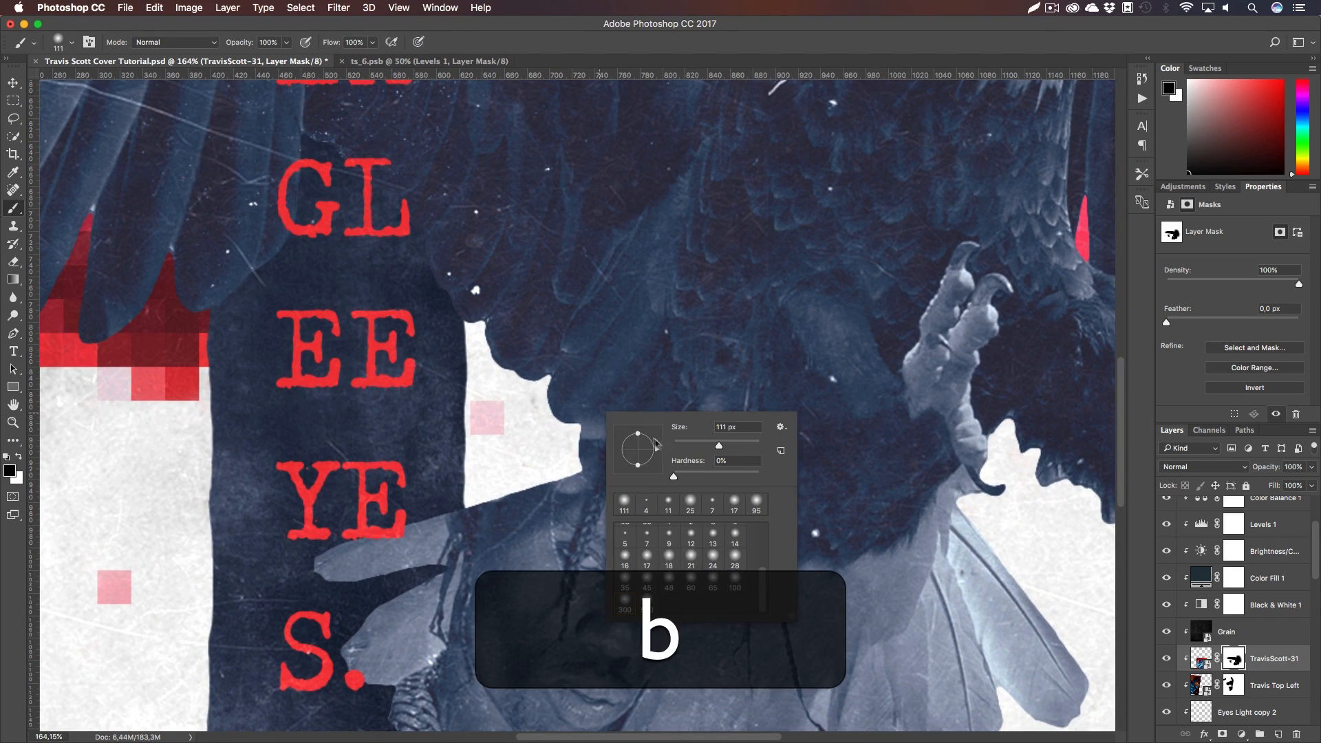
left_click(536, 417)
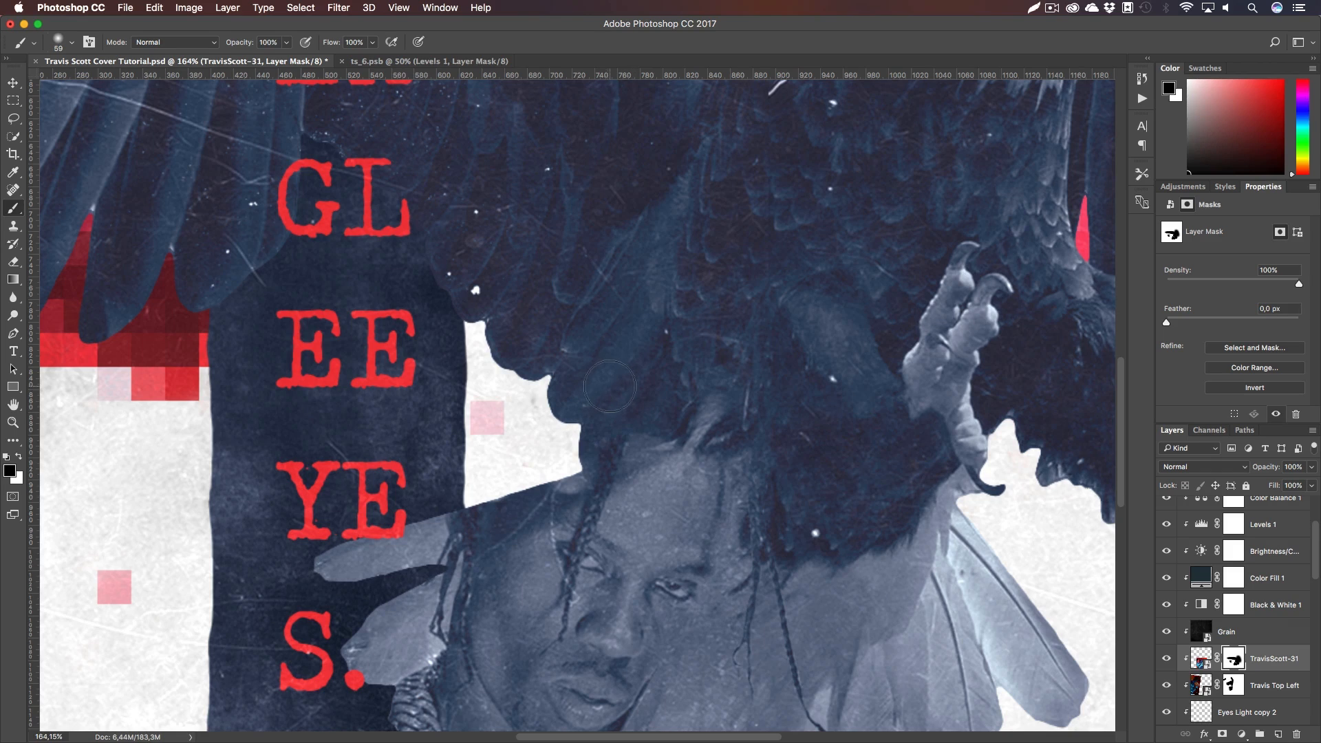
Review the repositioned portrait across the whole cover and save the document
key("super+1")
key("super+z")
key("z")
left_click(606, 454, "alt")
left_click(607, 454, "alt")
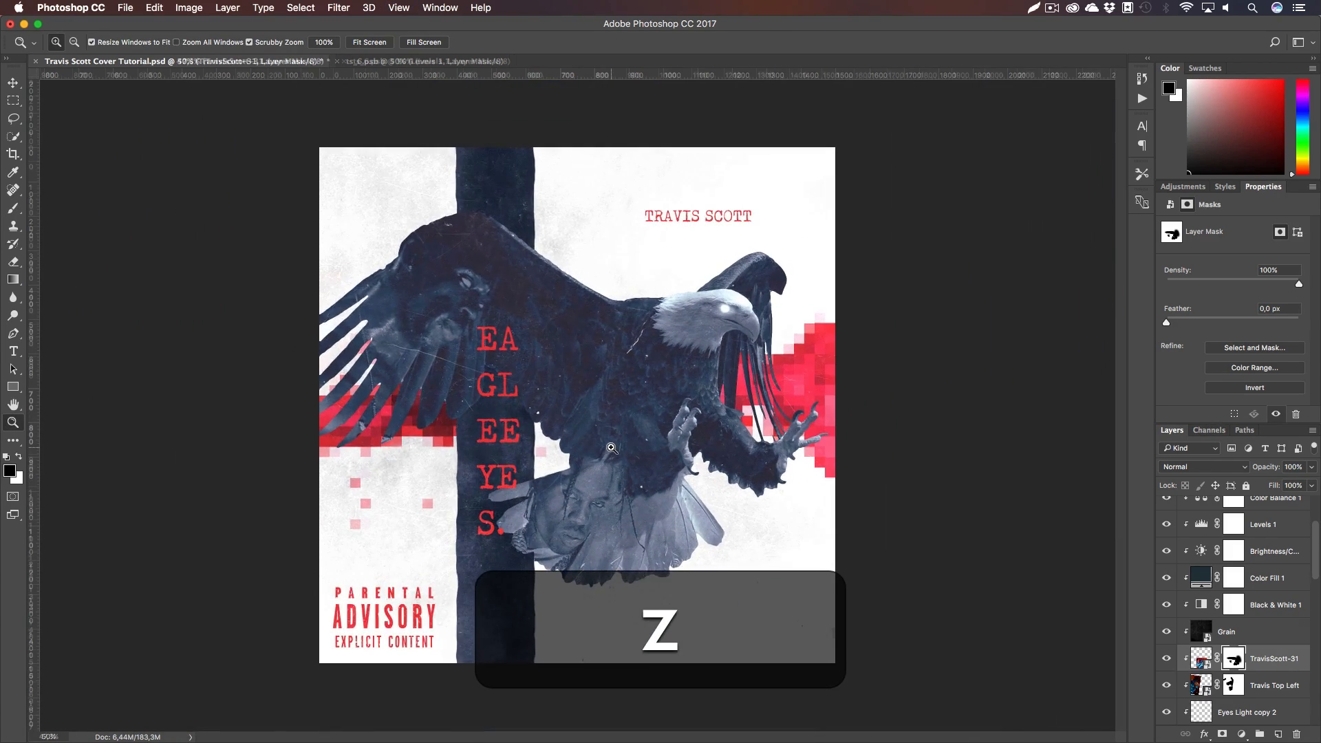
key("h")
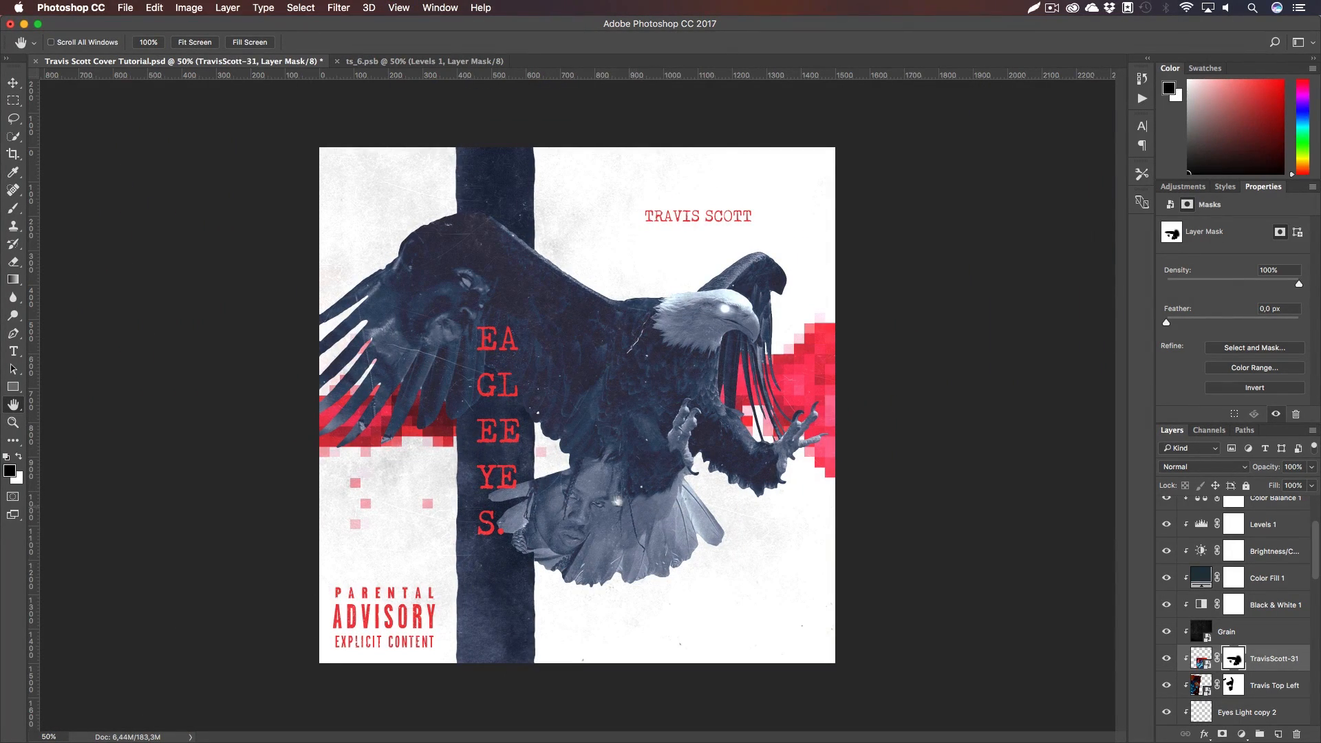
key("z")
left_click_drag(582, 416, 604, 417)
key("h")
left_click_drag(584, 419, 614, 480)
left_click_drag(633, 365, 727, 584)
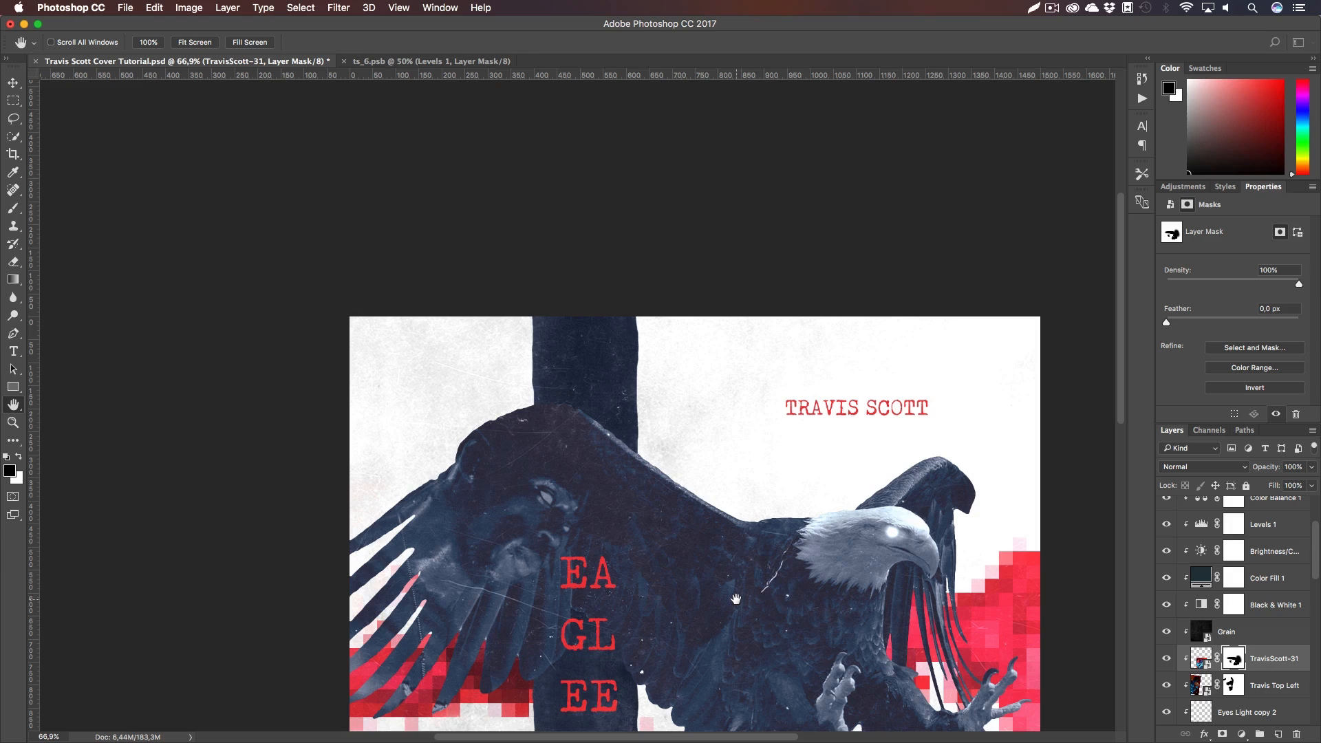
key("super+s")
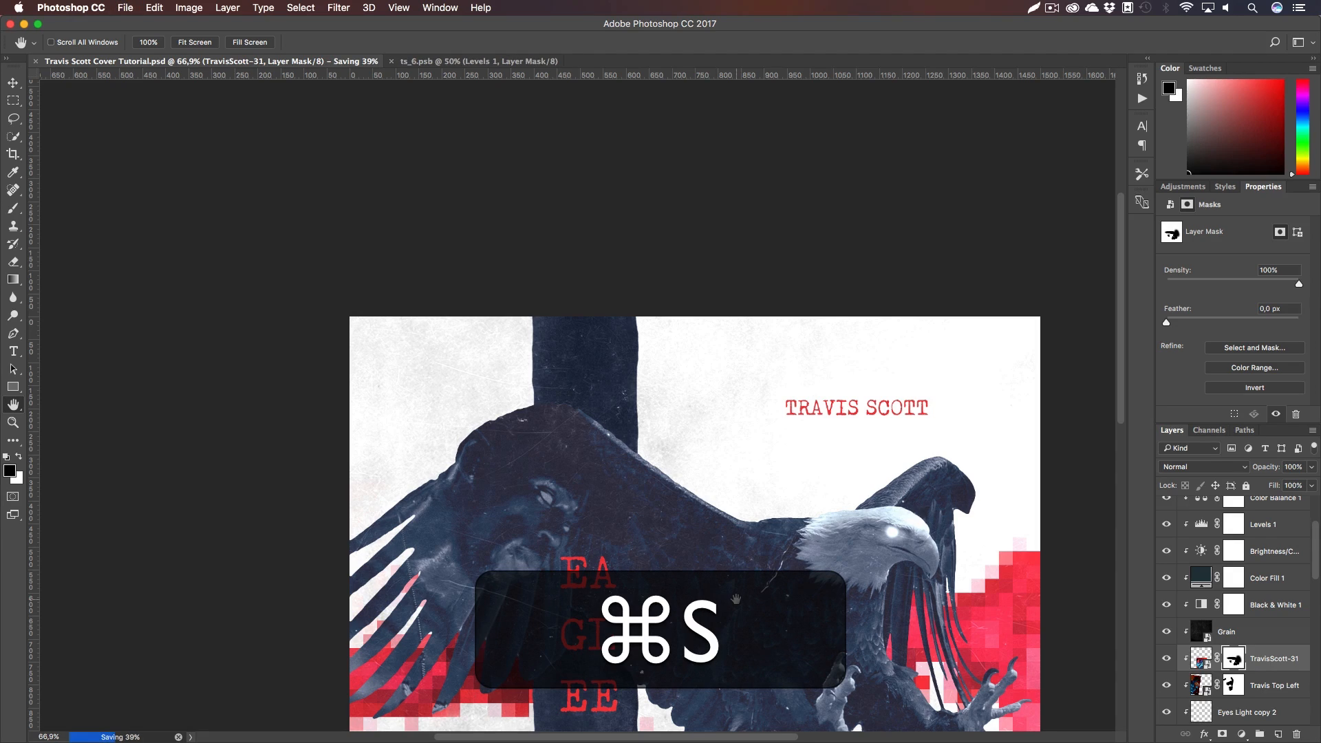
Add a default Black & White adjustment above Levels 1 inside the Travis Top Left smart object, save it and return to the cover
scroll(1236, 636, "down", 3)
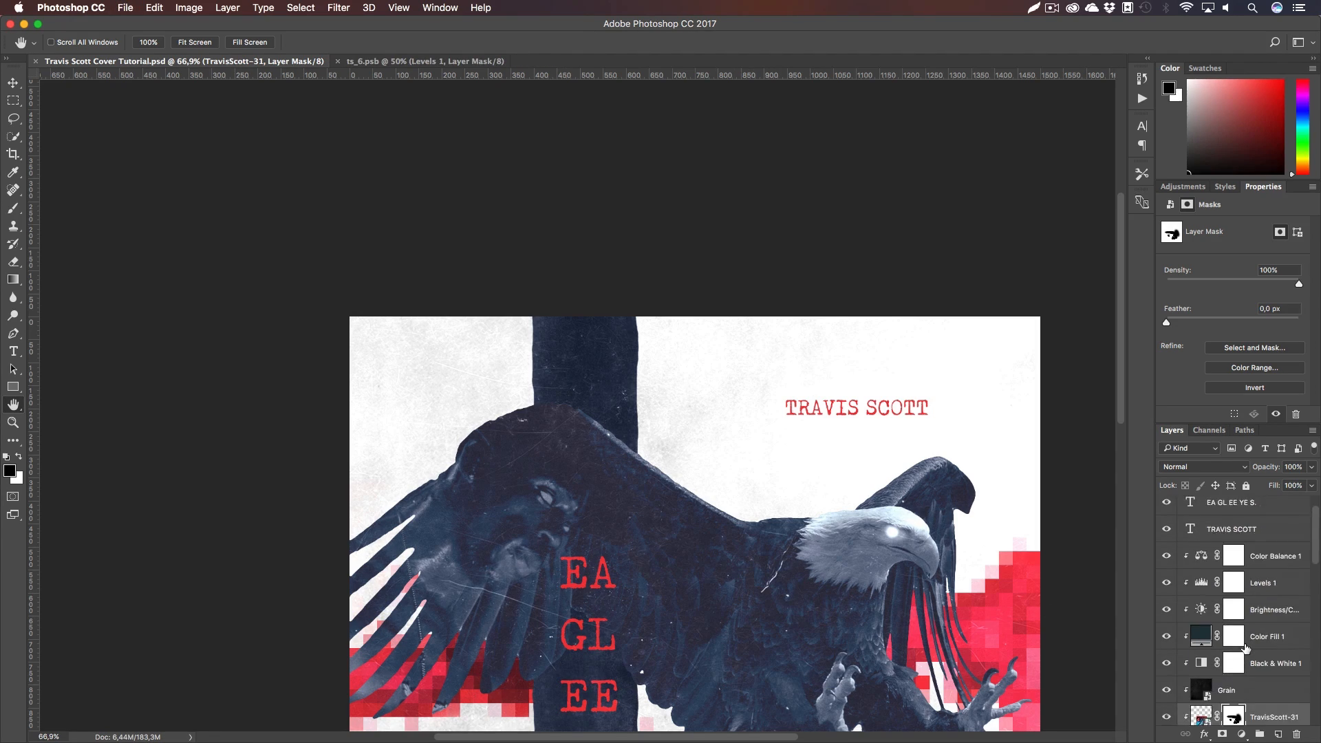
double_click(1198, 609)
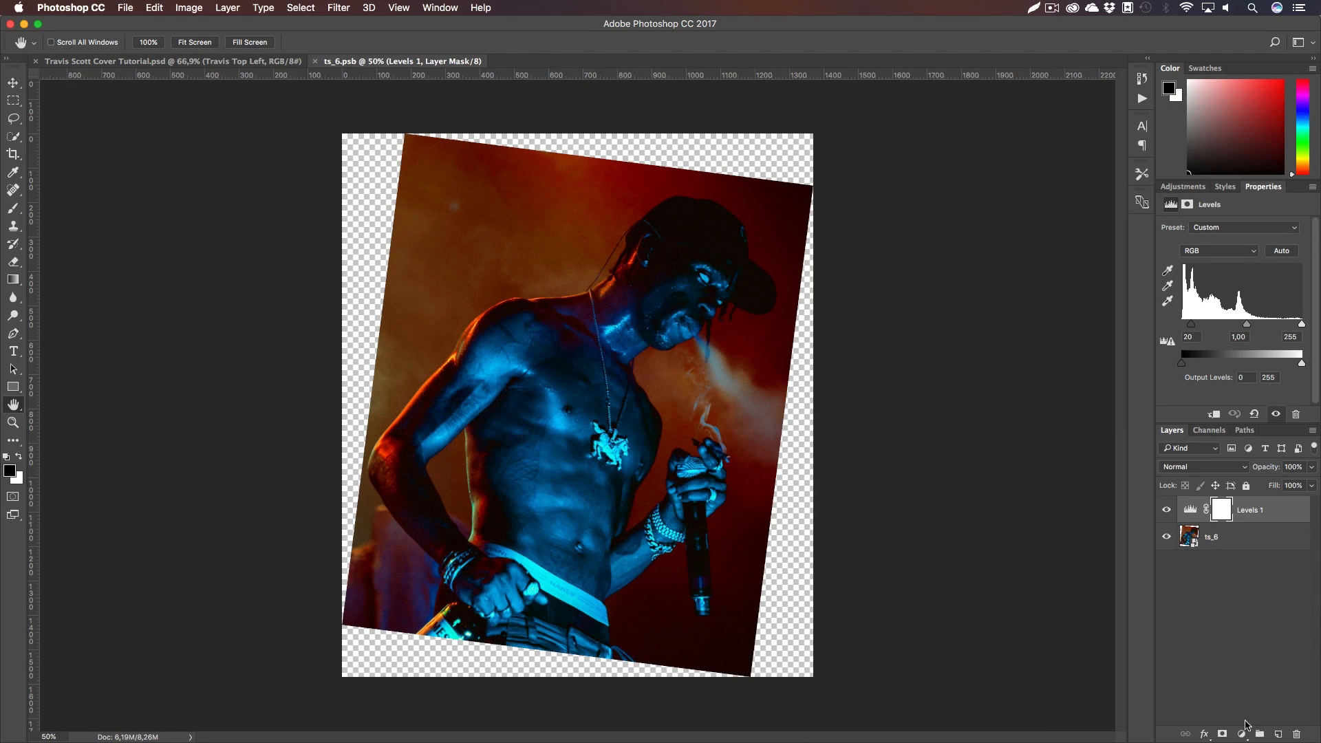
left_click(1241, 734)
left_click(1248, 606)
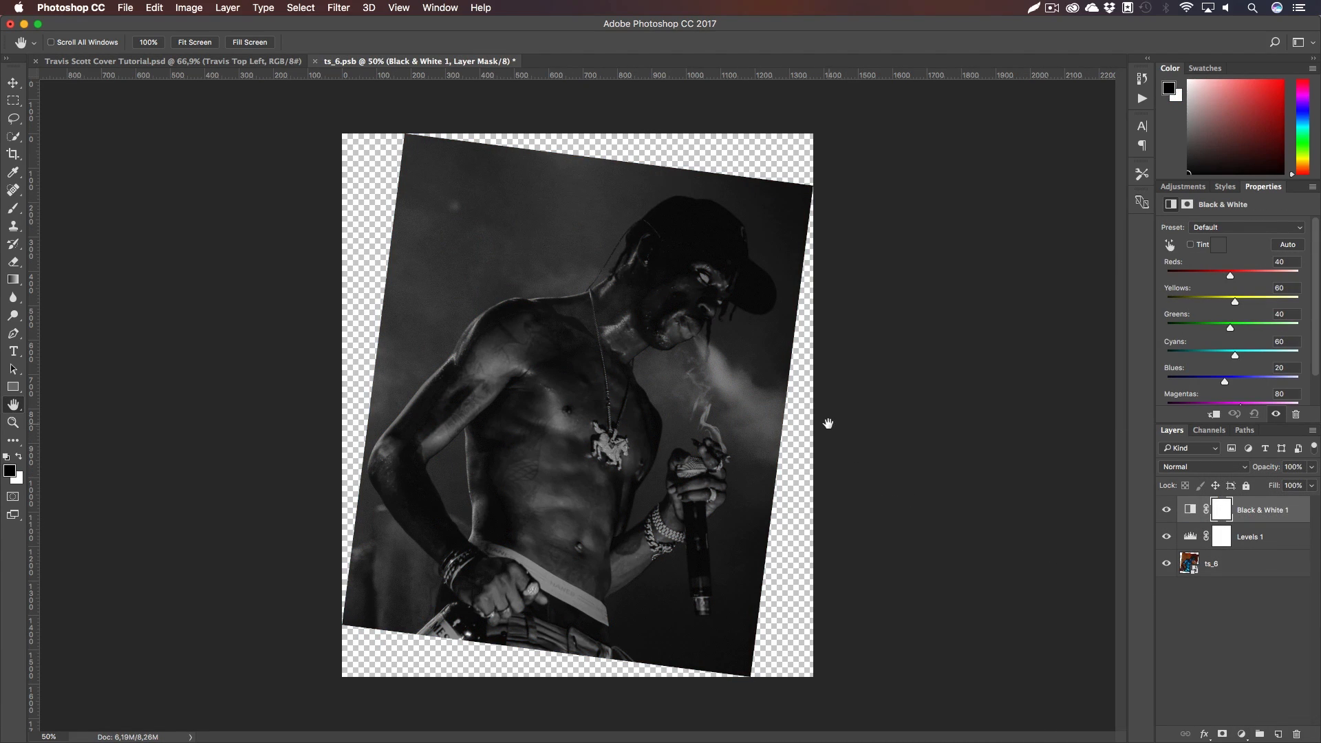
key("super+s")
left_click(253, 64)
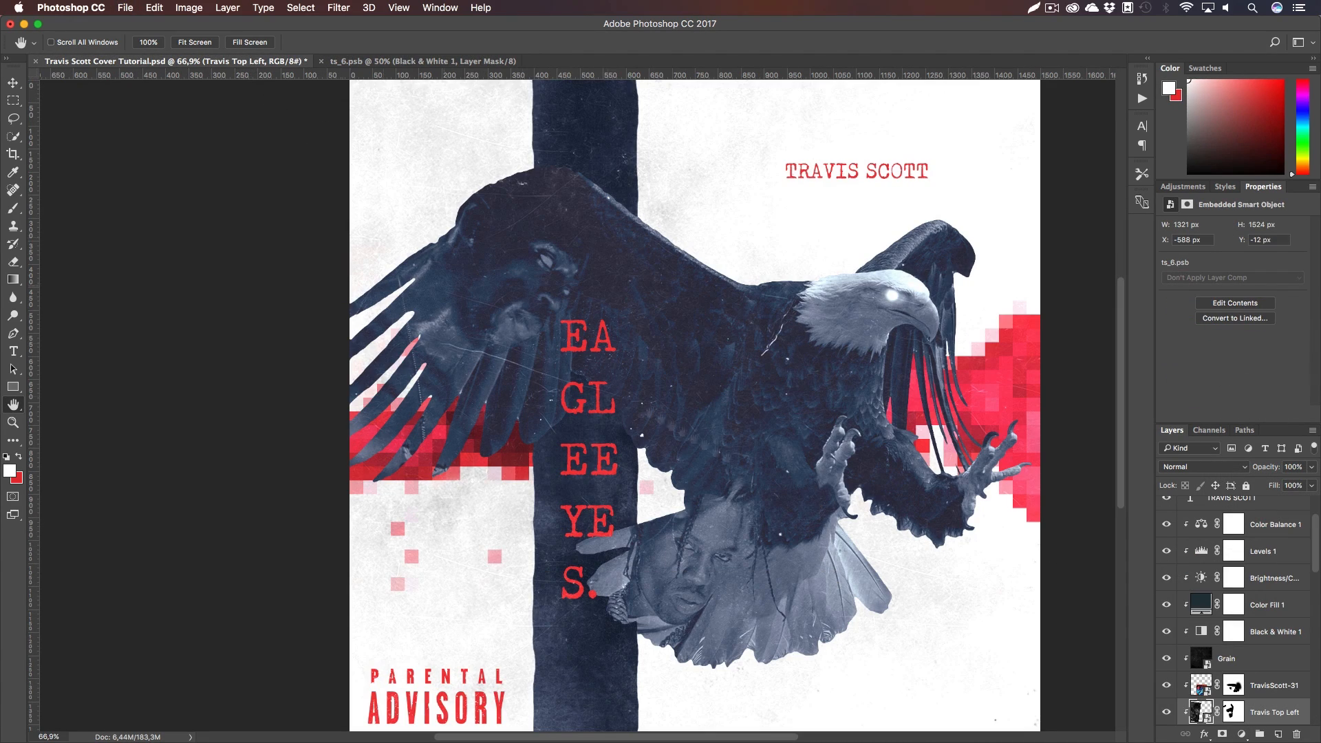
Compare the cover with the Black & White 1 adjustment hidden and shown, and examine the whole composition
left_click_drag(733, 361, 688, 356)
left_click(1199, 633)
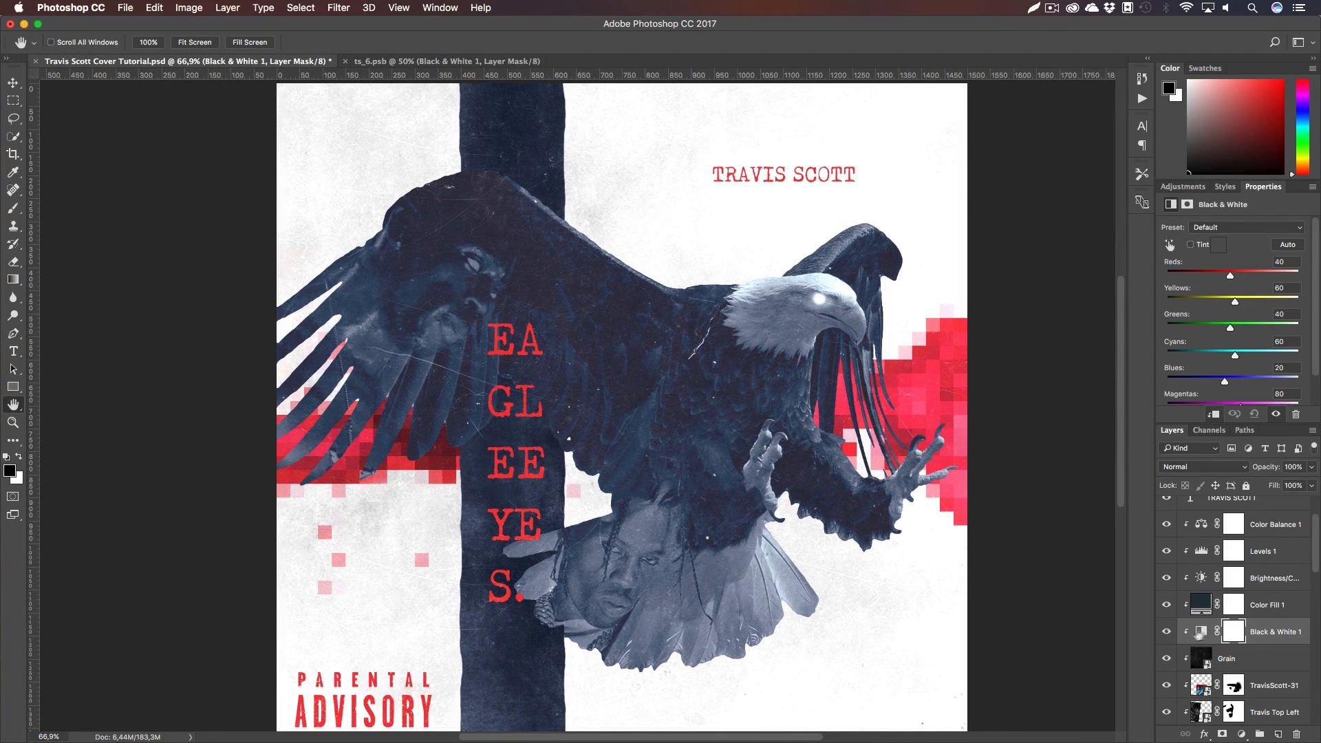
left_click(1166, 633)
left_click(1165, 632)
scroll(793, 452, "down", 3)
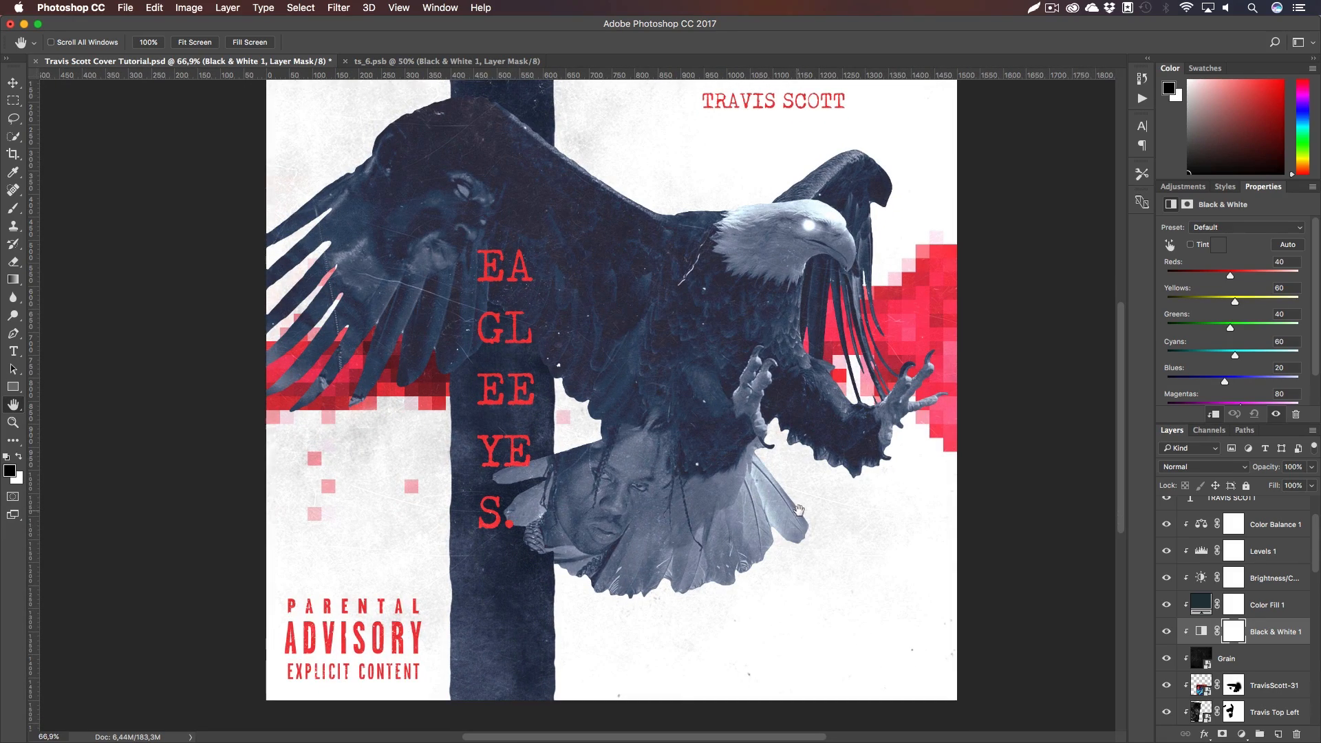
key("super+1")
key("z")
key("h")
left_click_drag(841, 381, 768, 511)
key("z")
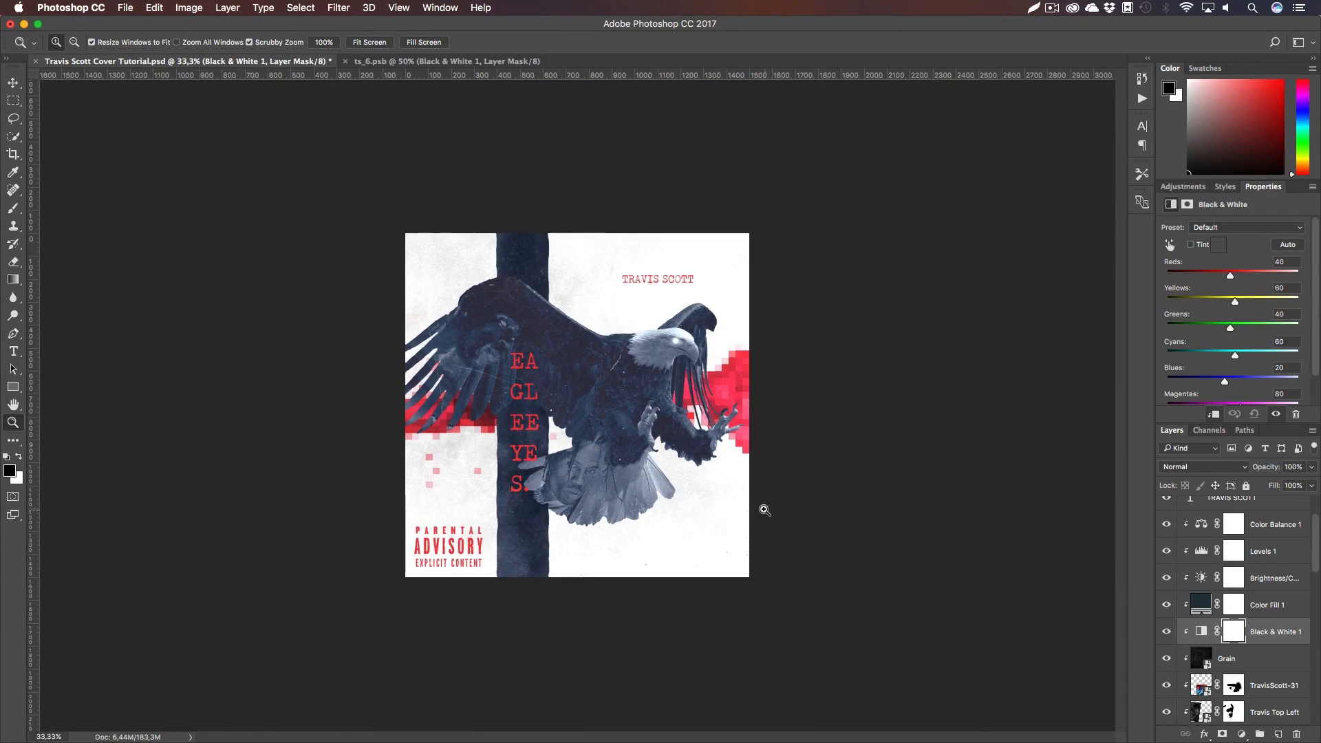
left_click(764, 510)
key("h")
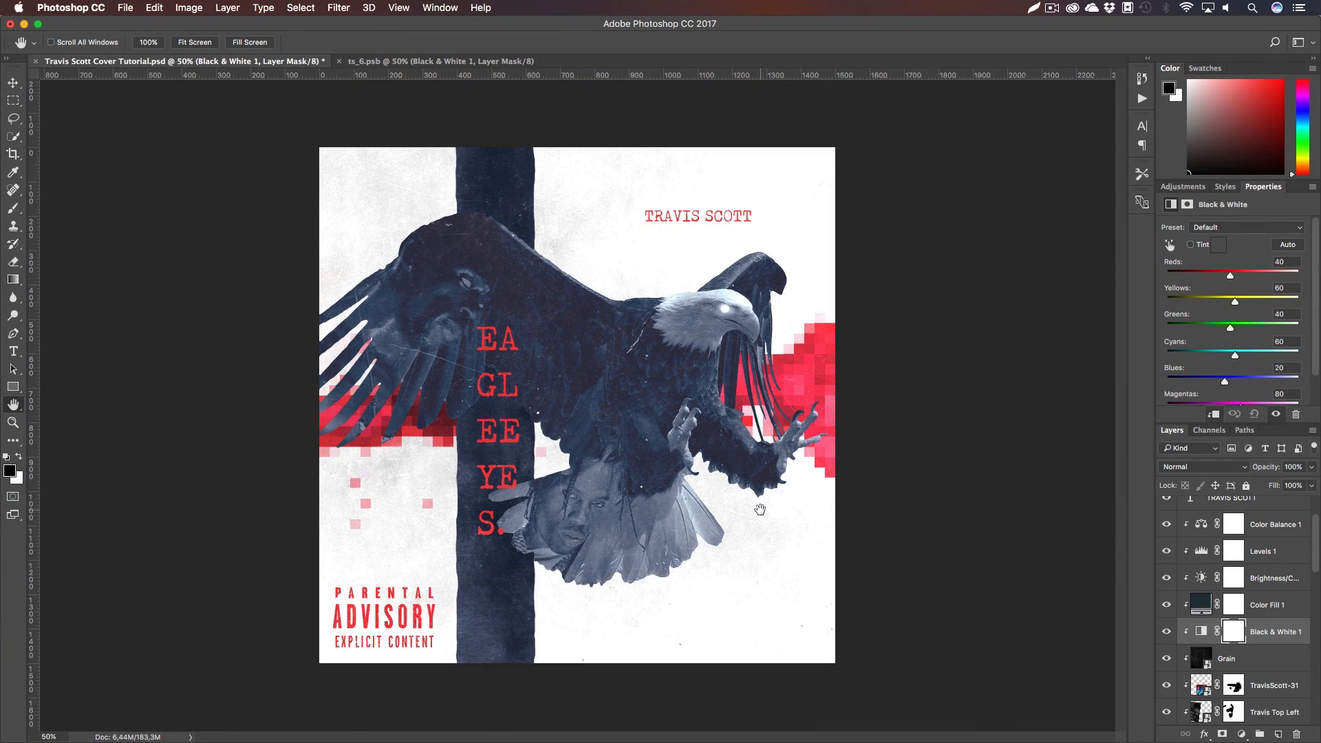
Paint white on layer 7's mask around the upper dark patch with a soft 500 px brush at 59% opacity
scroll(1287, 671, "down", 5)
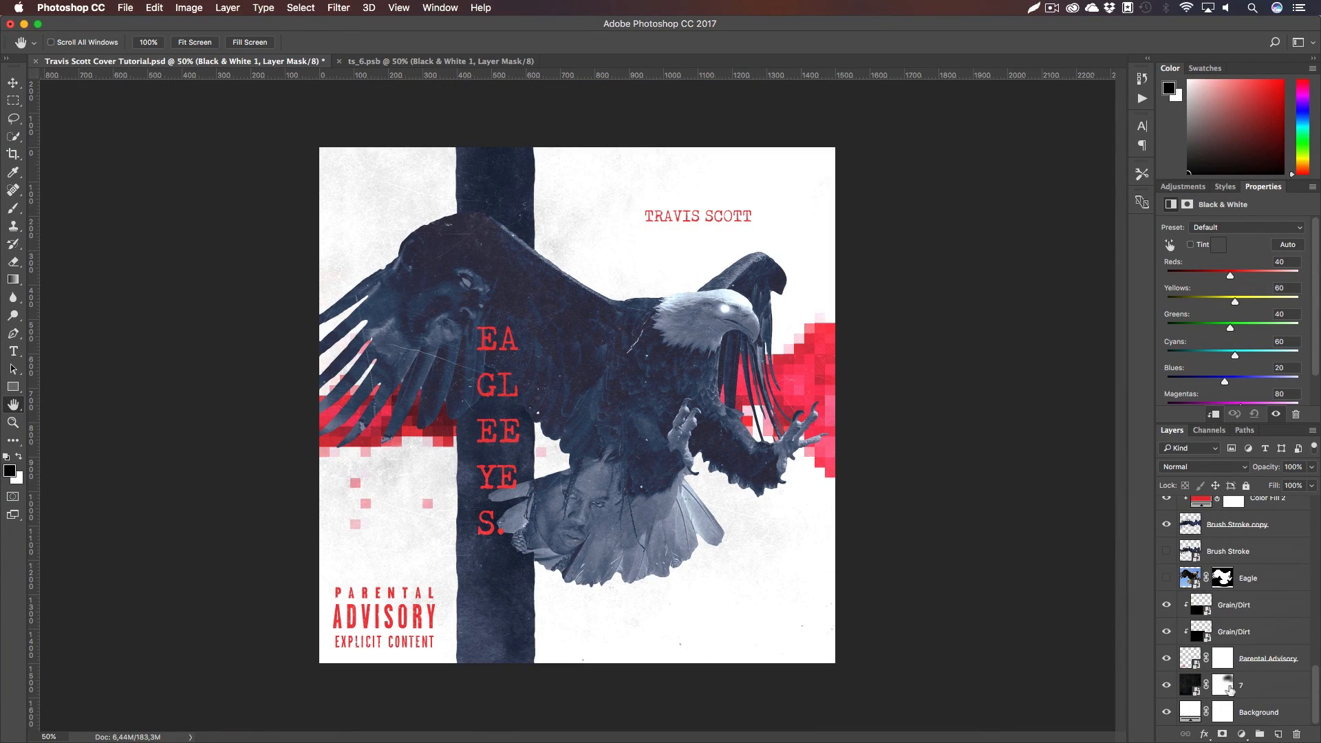
left_click(1224, 685)
key("b")
right_click(629, 260)
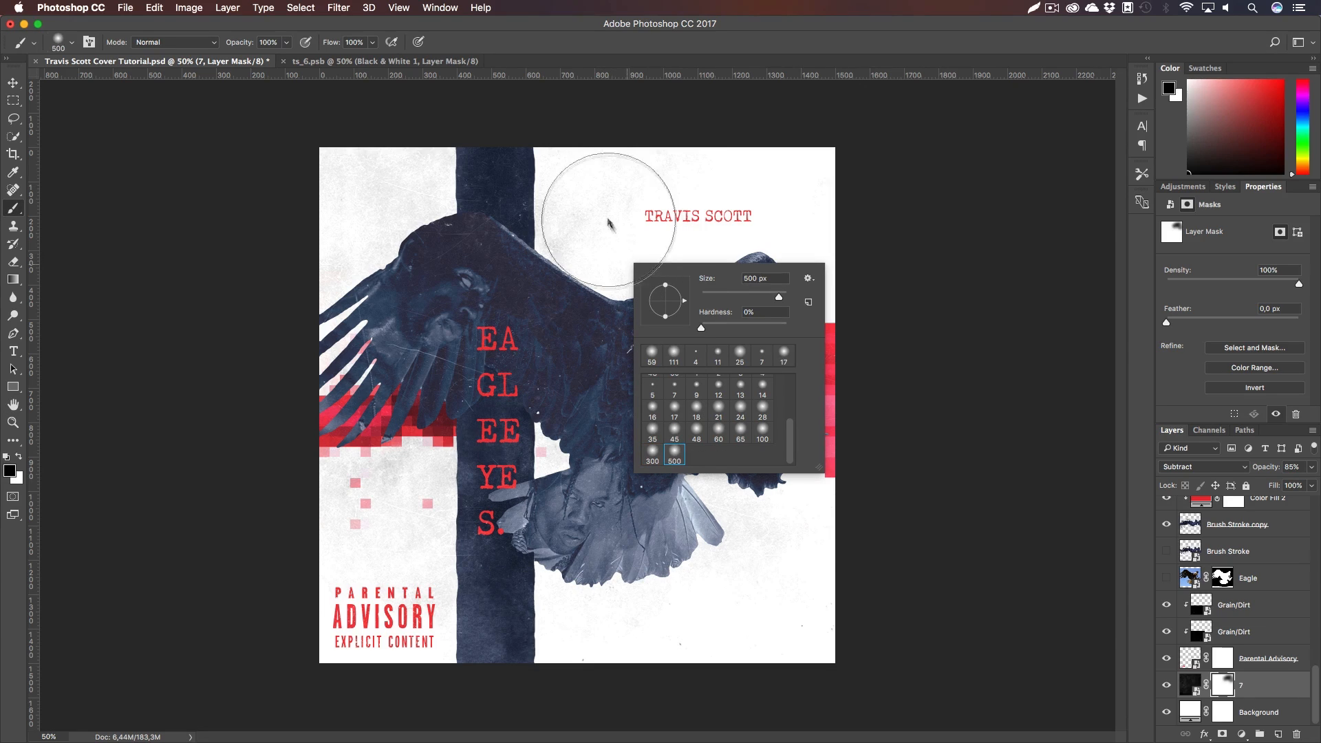
left_click(510, 31)
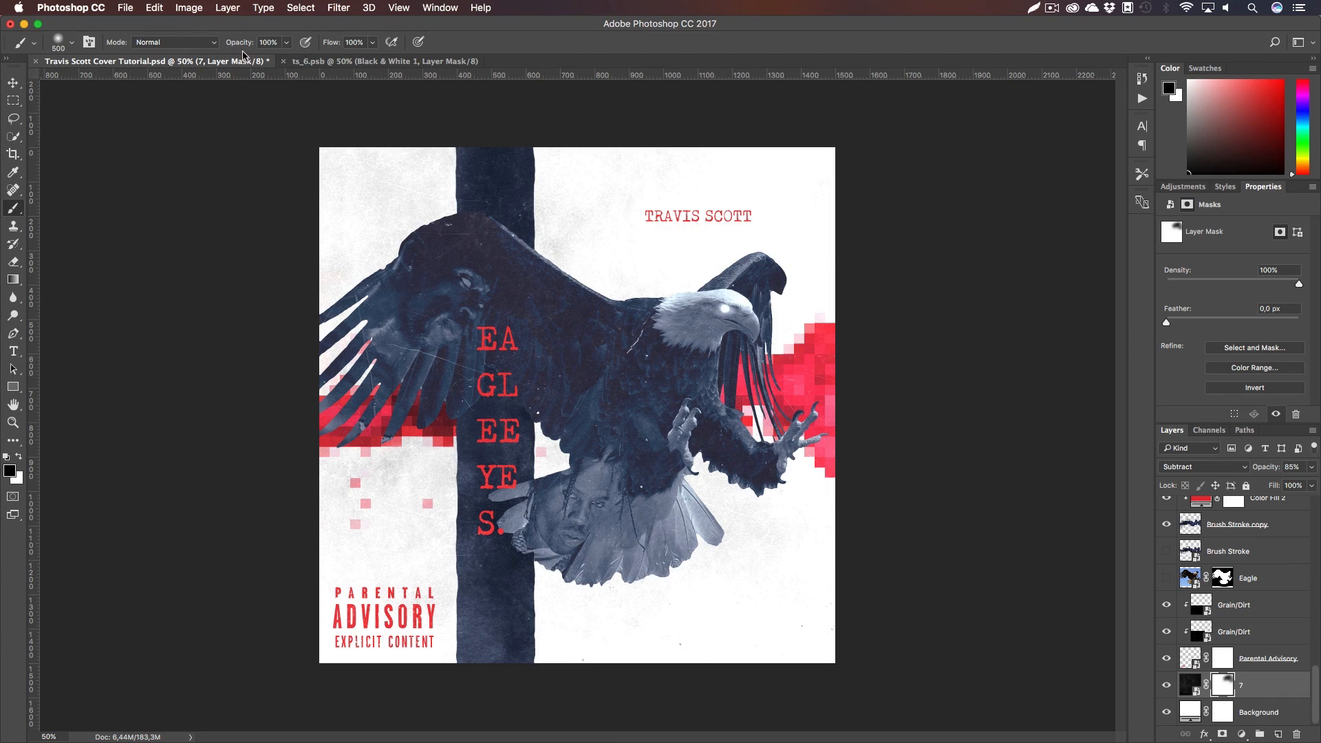
left_click_drag(215, 52, 212, 52)
key("x")
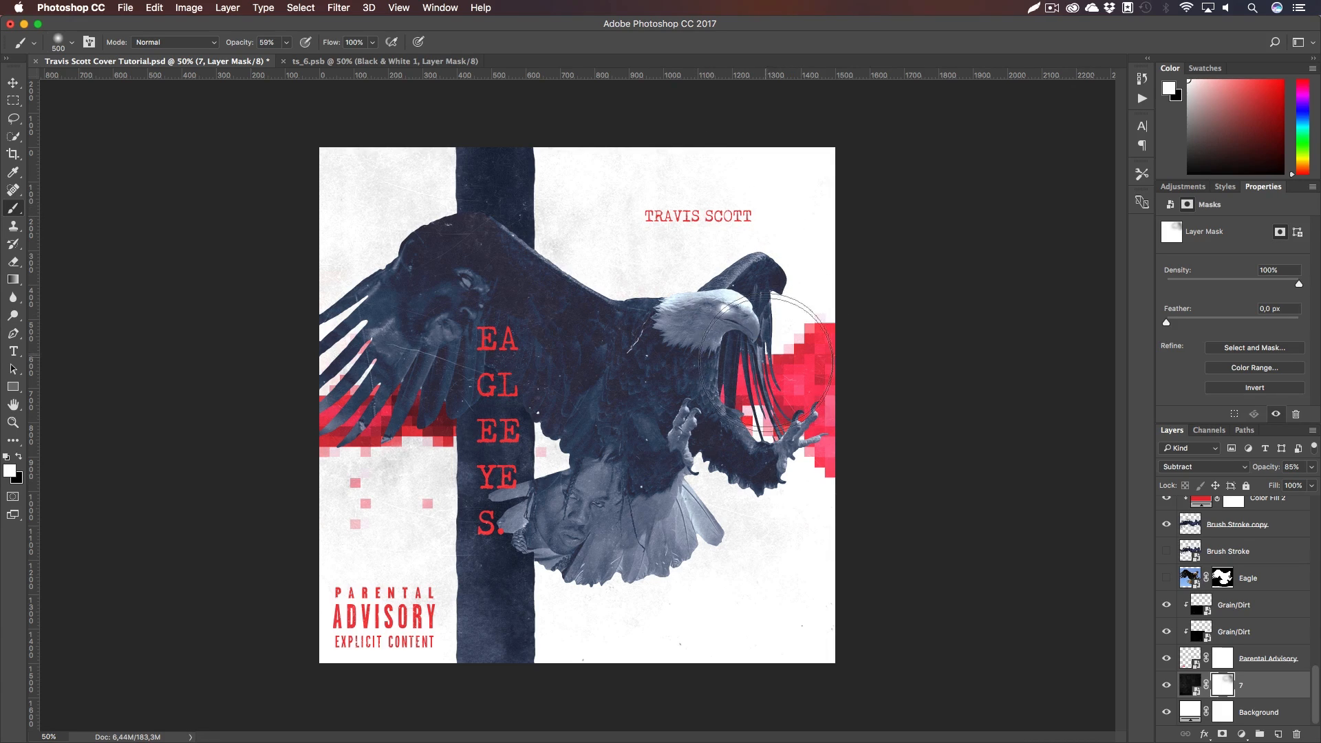
key("h")
key("b")
key("x")
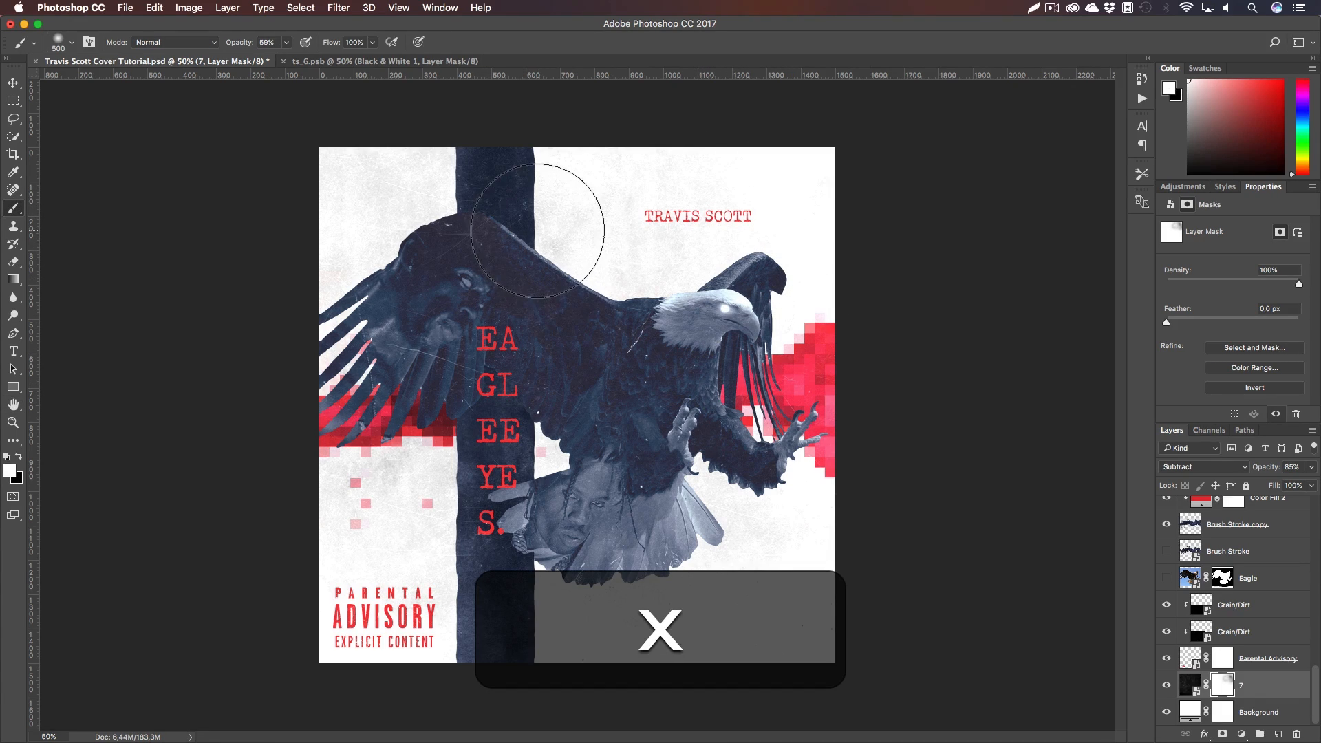
key("super+z")
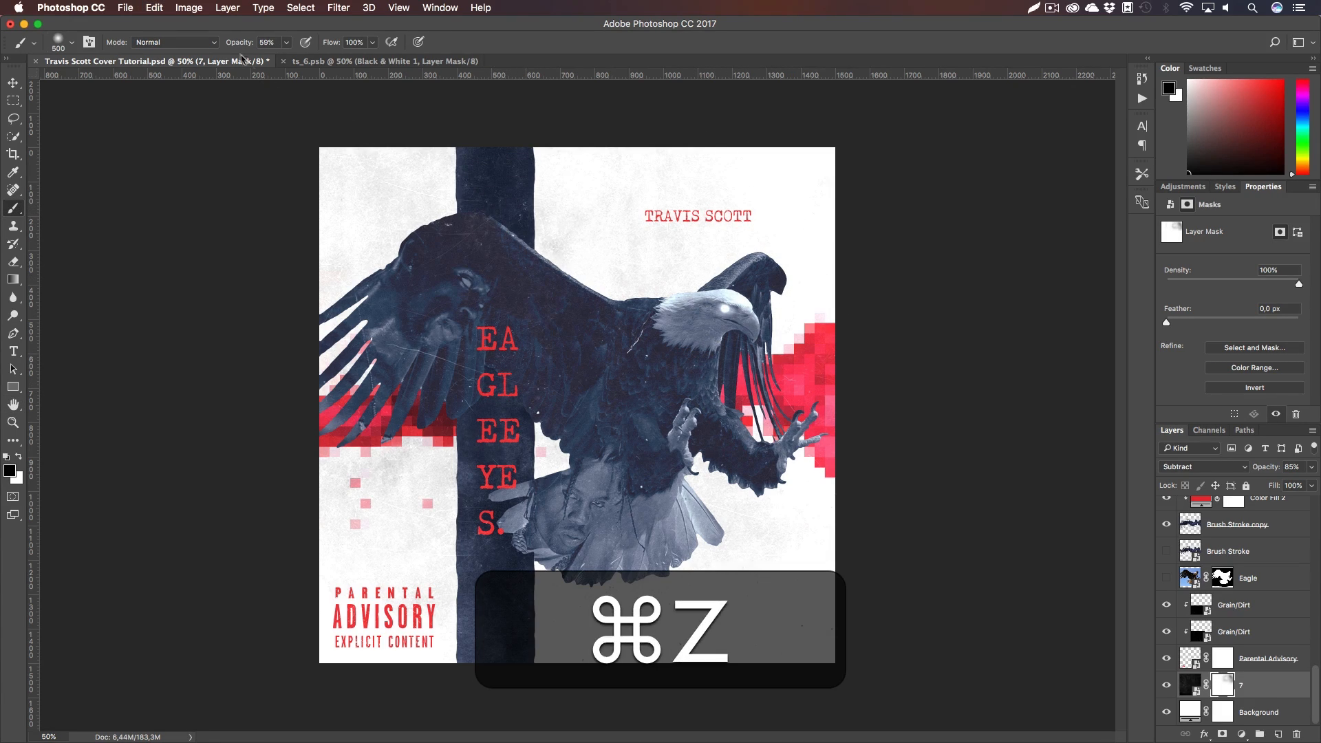
Vary the background texture by painting white and black on layer 7's mask with the 500 px brush at 24% opacity
left_click_drag(224, 43, 220, 43)
key("x")
left_click_drag(569, 251, 558, 247)
key("x")
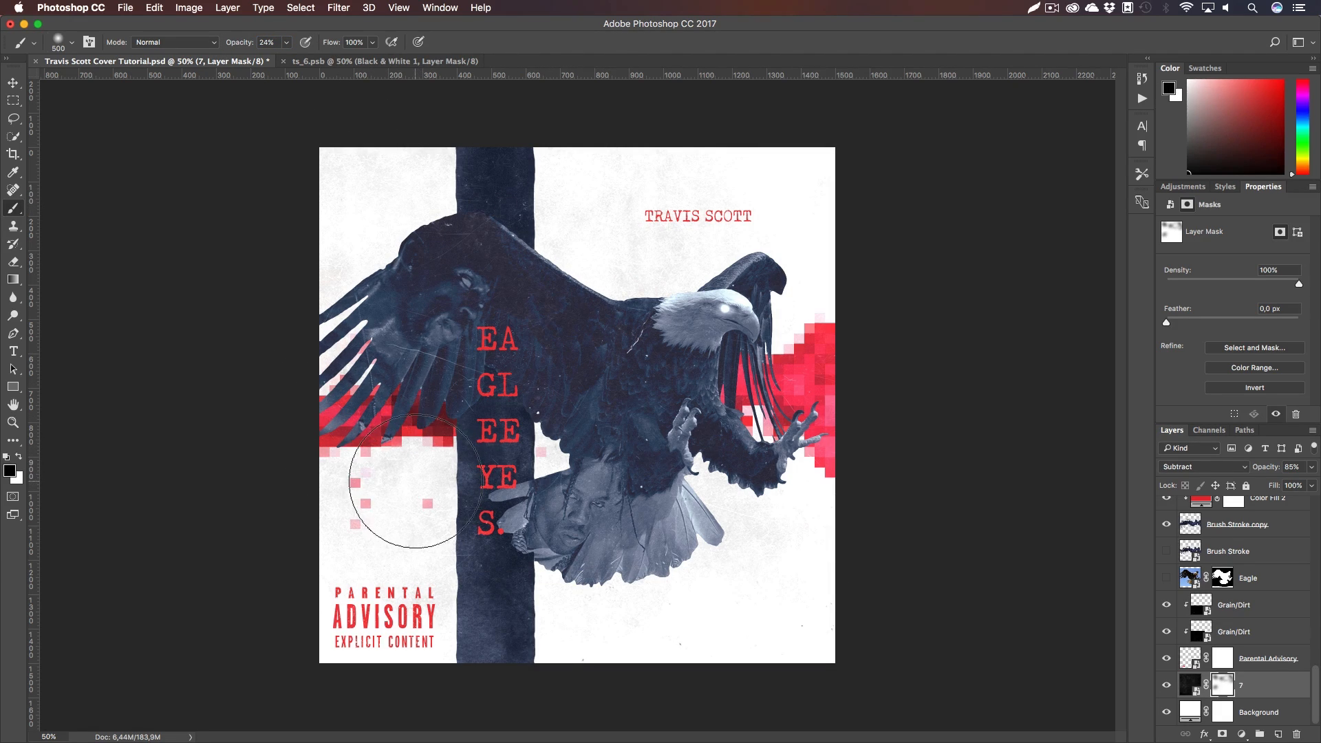
mouse_move(681, 556)
left_mouse_down()
mouse_move(716, 527)
mouse_move(731, 613)
left_mouse_up()
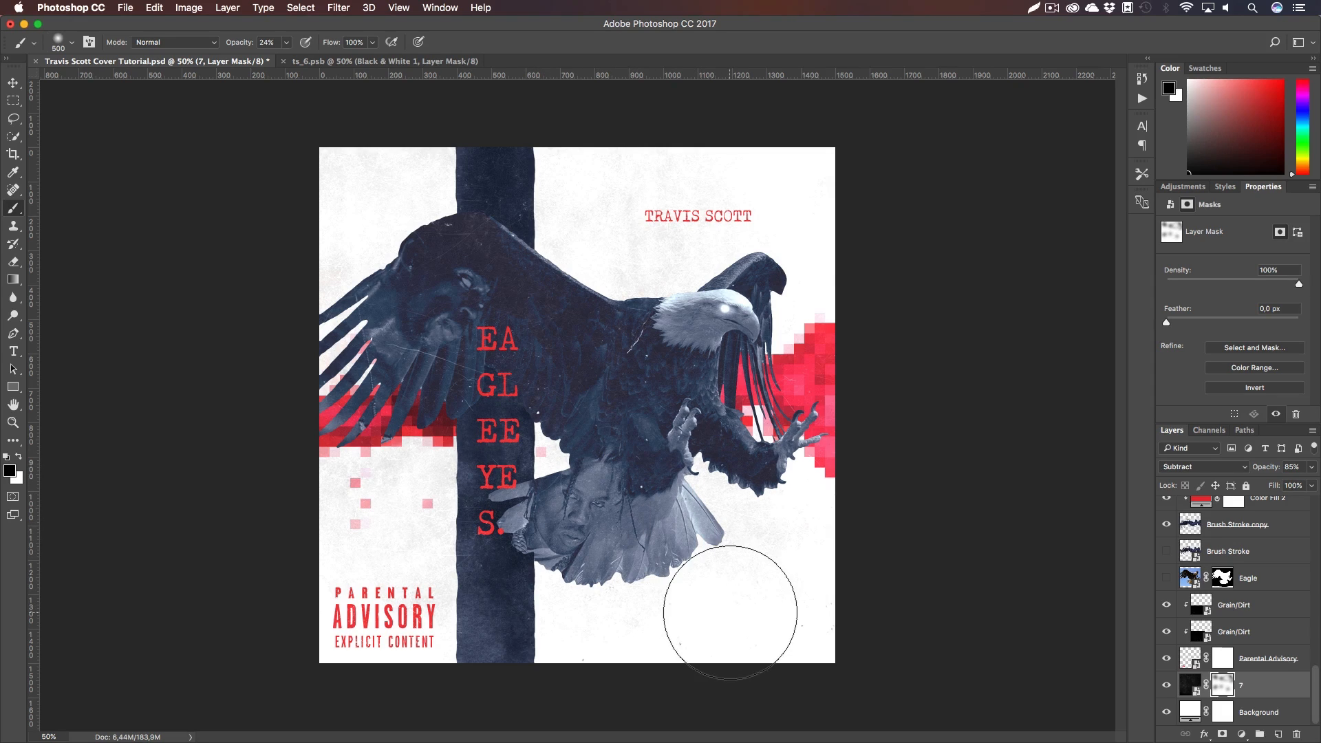
Place the DSCF5615.jpg speck texture above the Document Grain layer and enlarge it to cover the whole canvas
key("h")
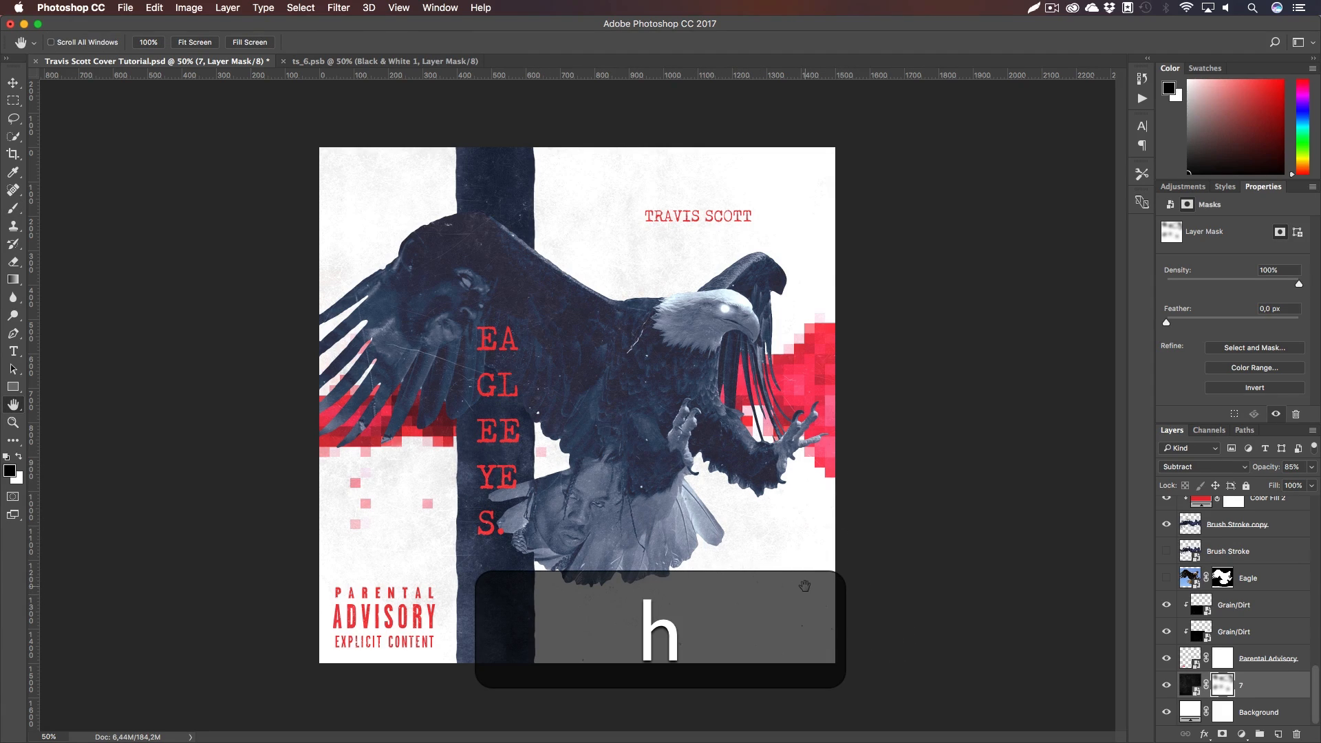
scroll(1279, 578, "up", 10)
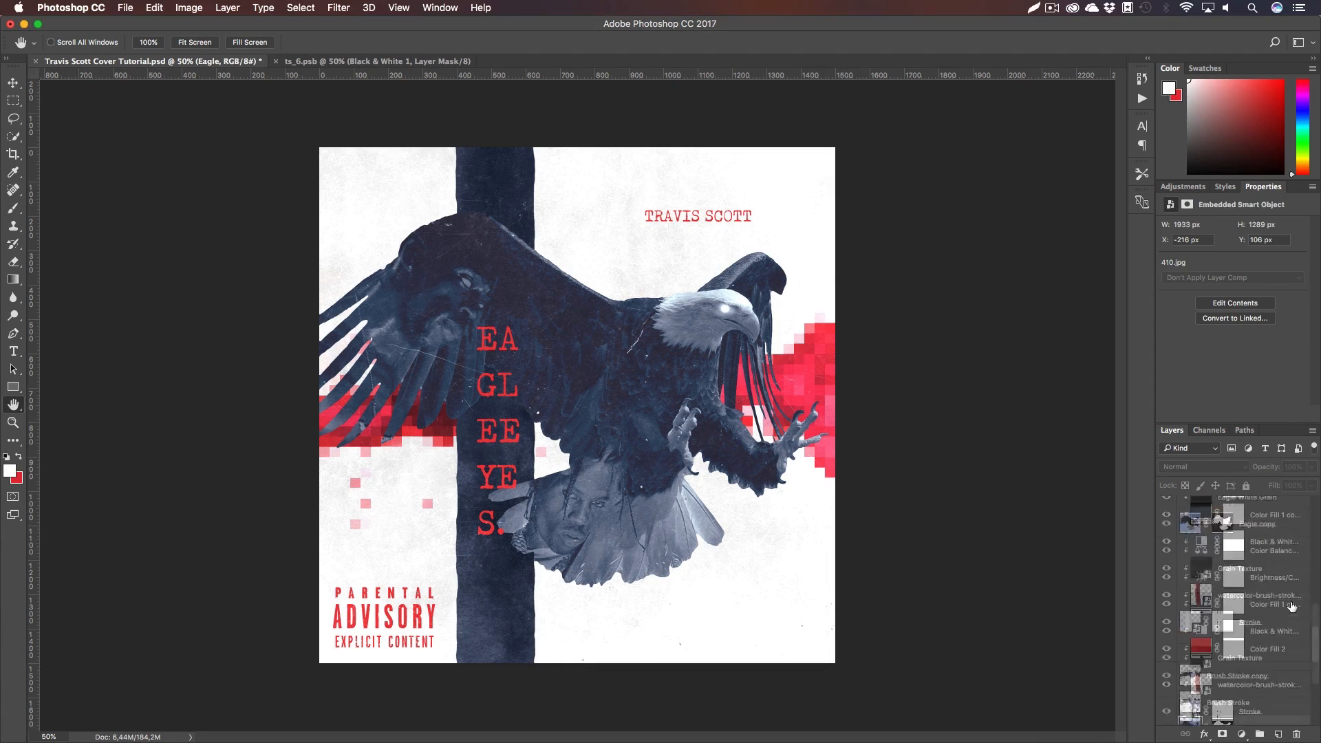
left_click(1256, 513)
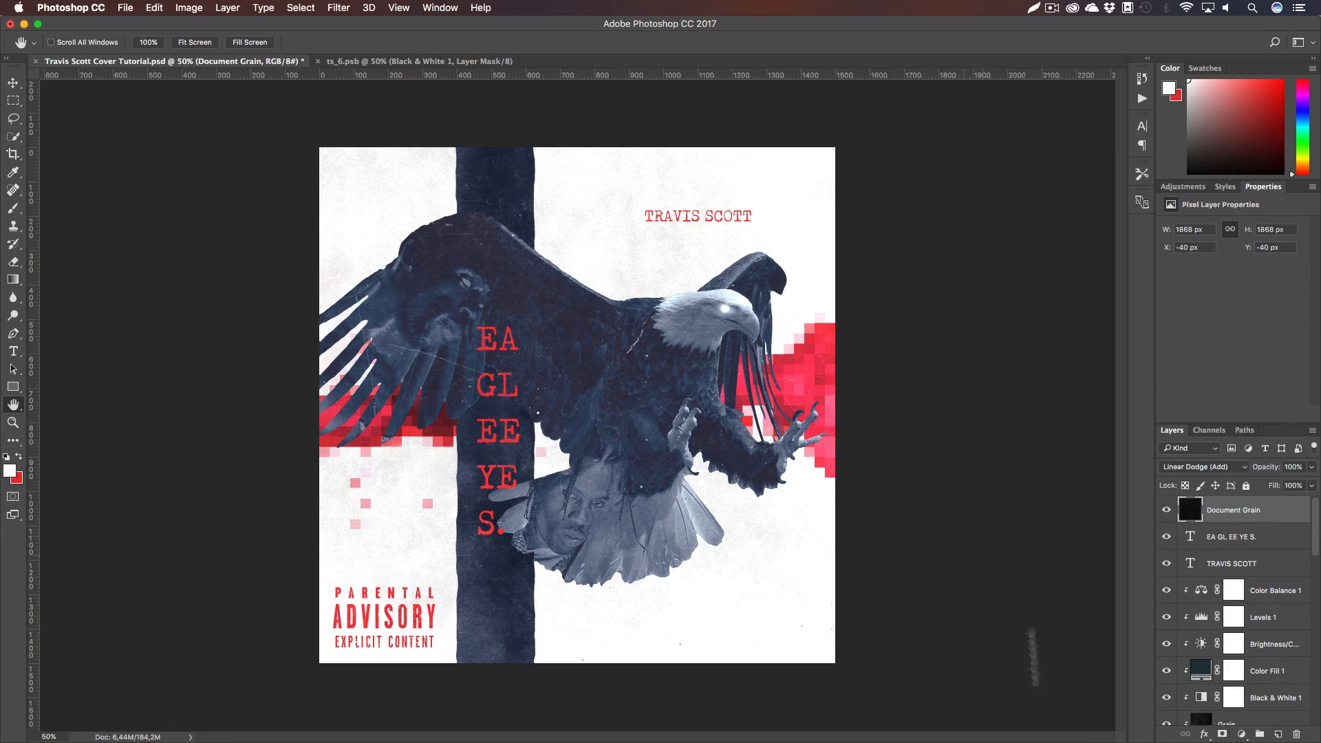
left_click_drag(481, 688, 489, 425)
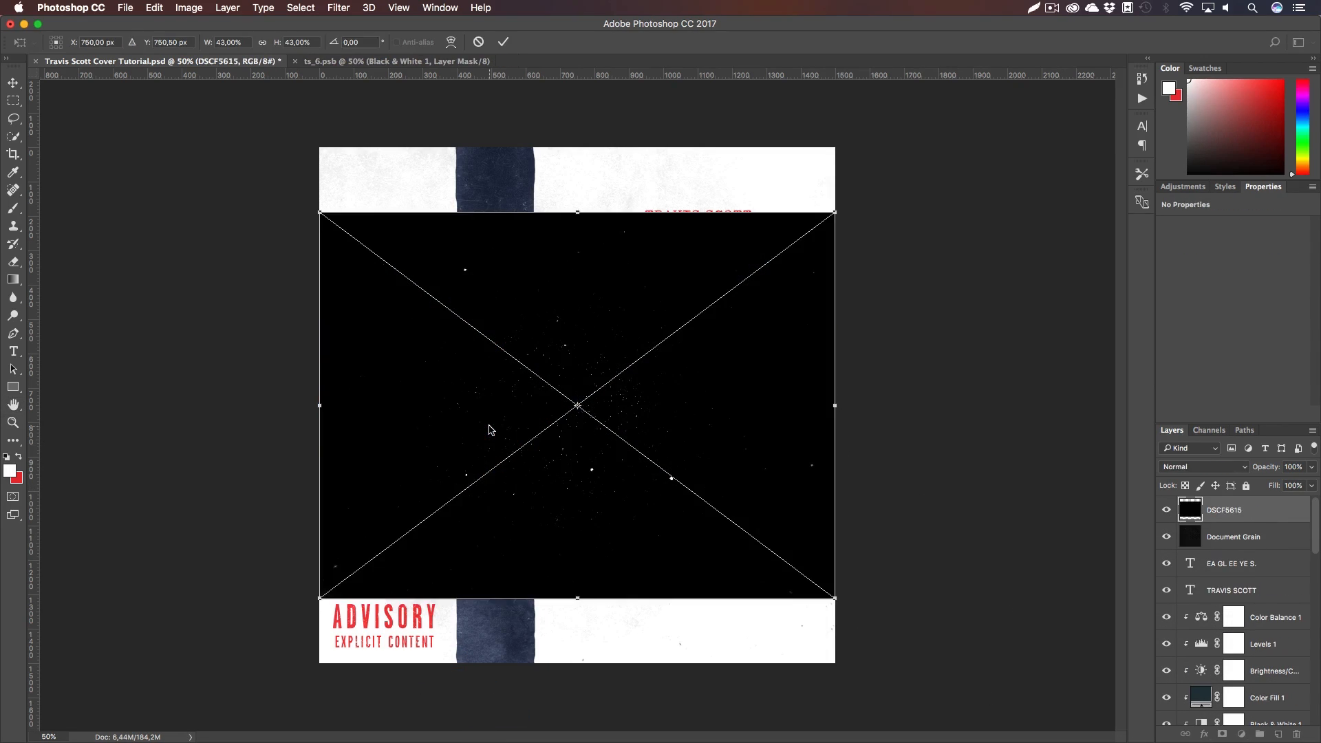
left_click_drag(834, 598, 950, 695)
key("Return")
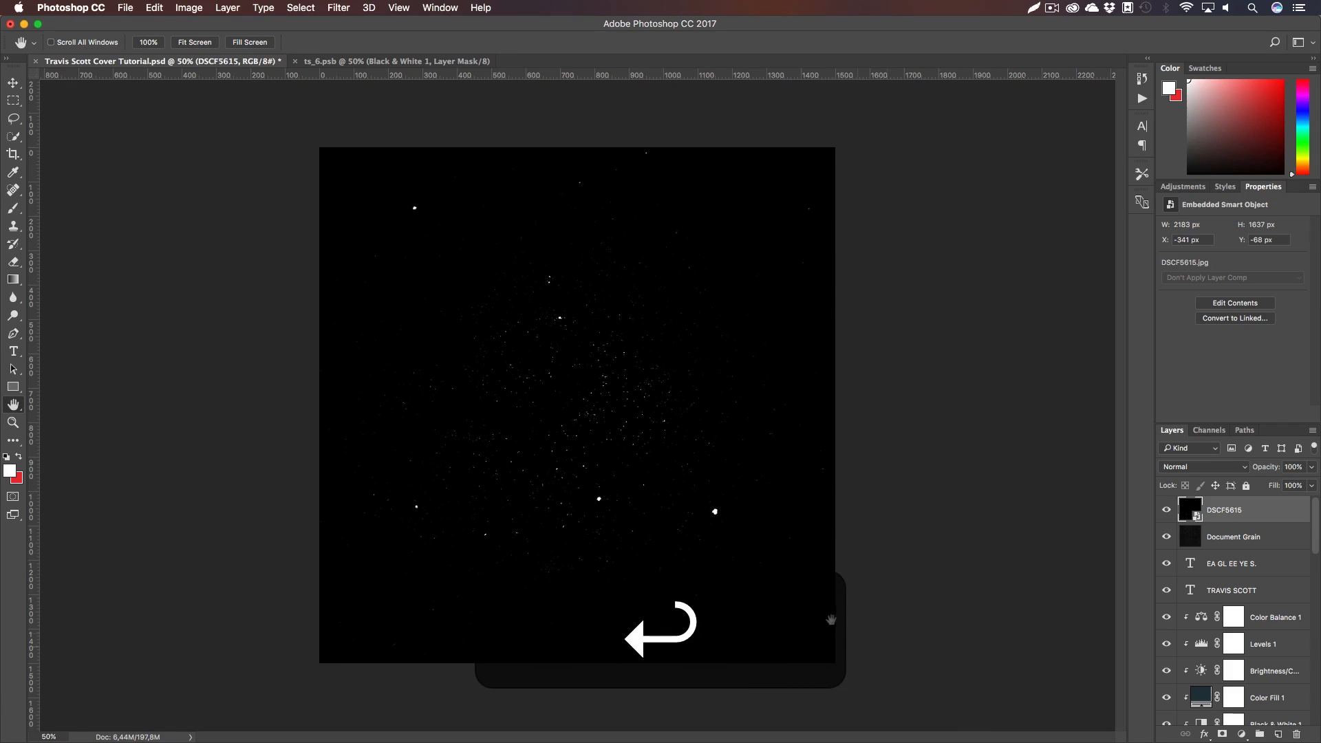
Inspect the speck texture up close, hide DSCF5615 and add a new empty layer directly above Document Grain
key("super+1")
key("z")
left_click_drag(644, 452, 637, 479)
left_click(1166, 509)
left_click(1246, 537)
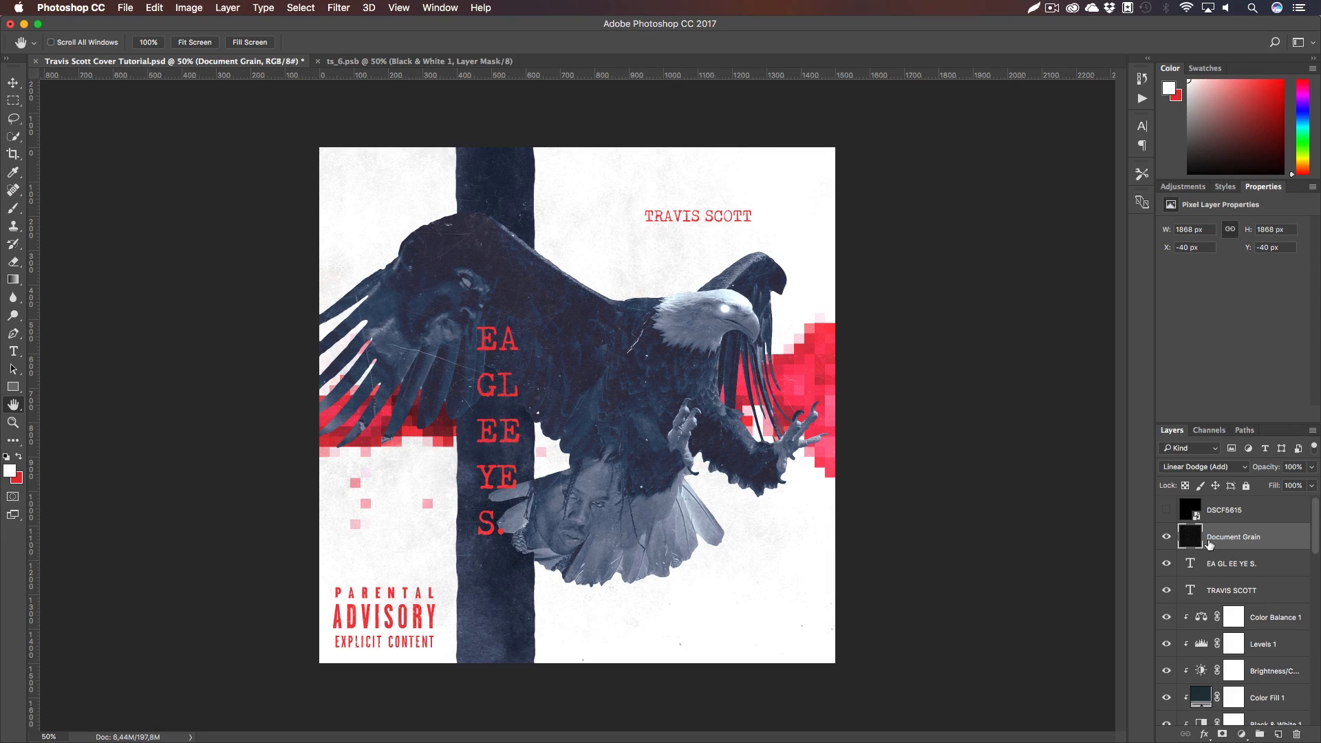
left_click(1282, 733)
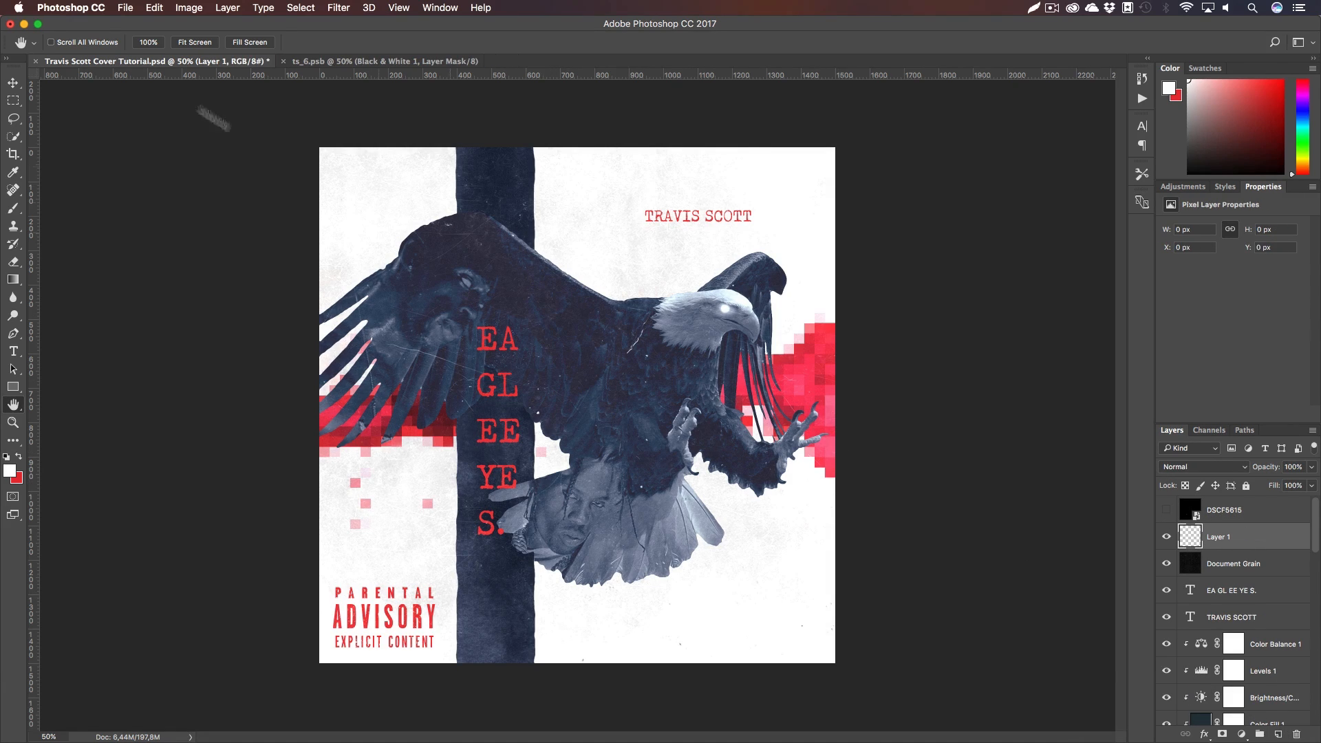
Fill the new layer using Apply Image with the Merged layer, RGB channel and Multiply blending at 100% opacity
left_click(188, 8)
left_click(229, 214)
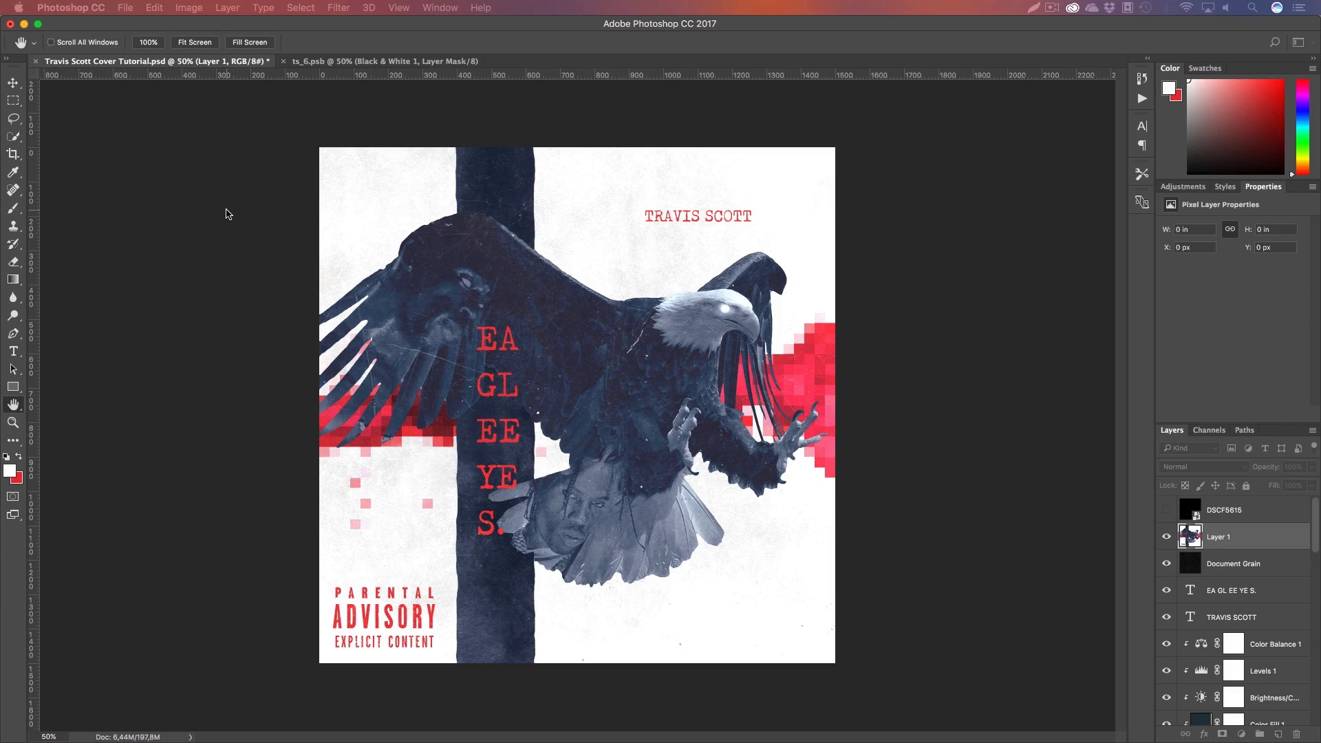
left_click_drag(481, 742, 790, 289)
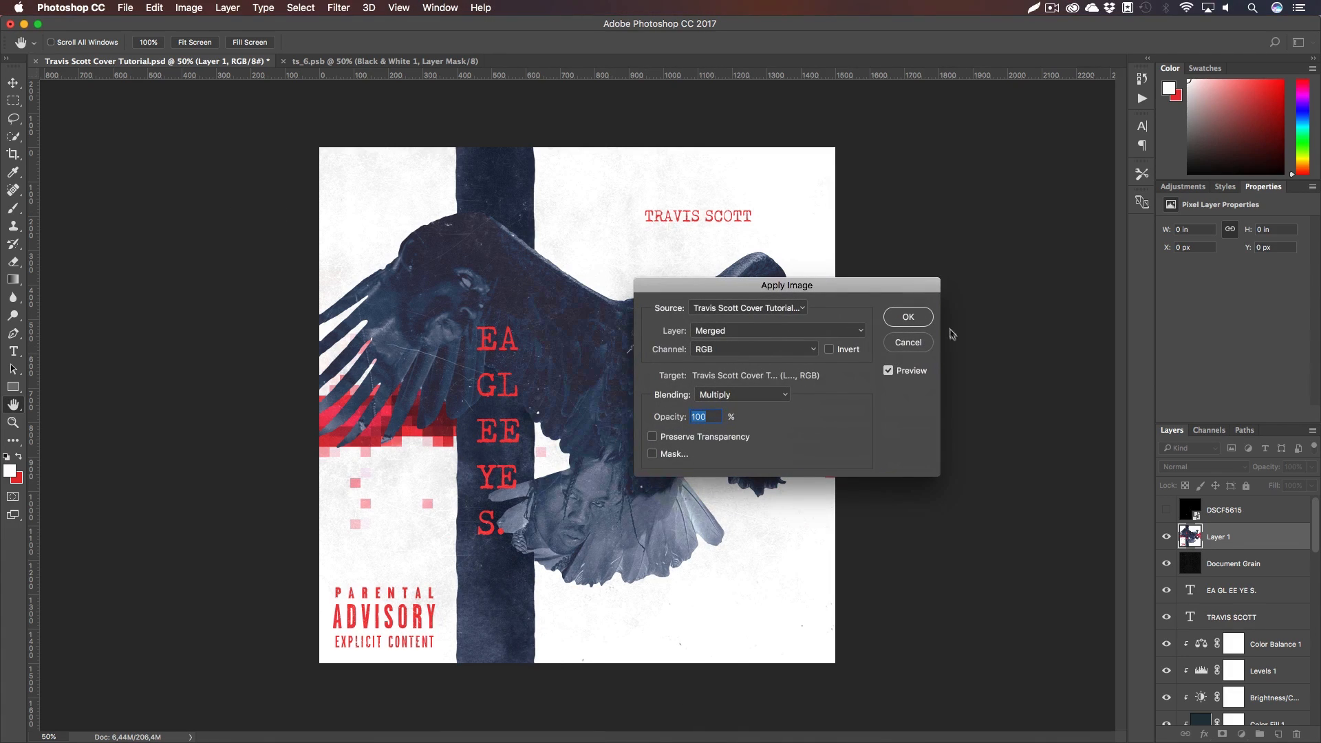
left_click(912, 316)
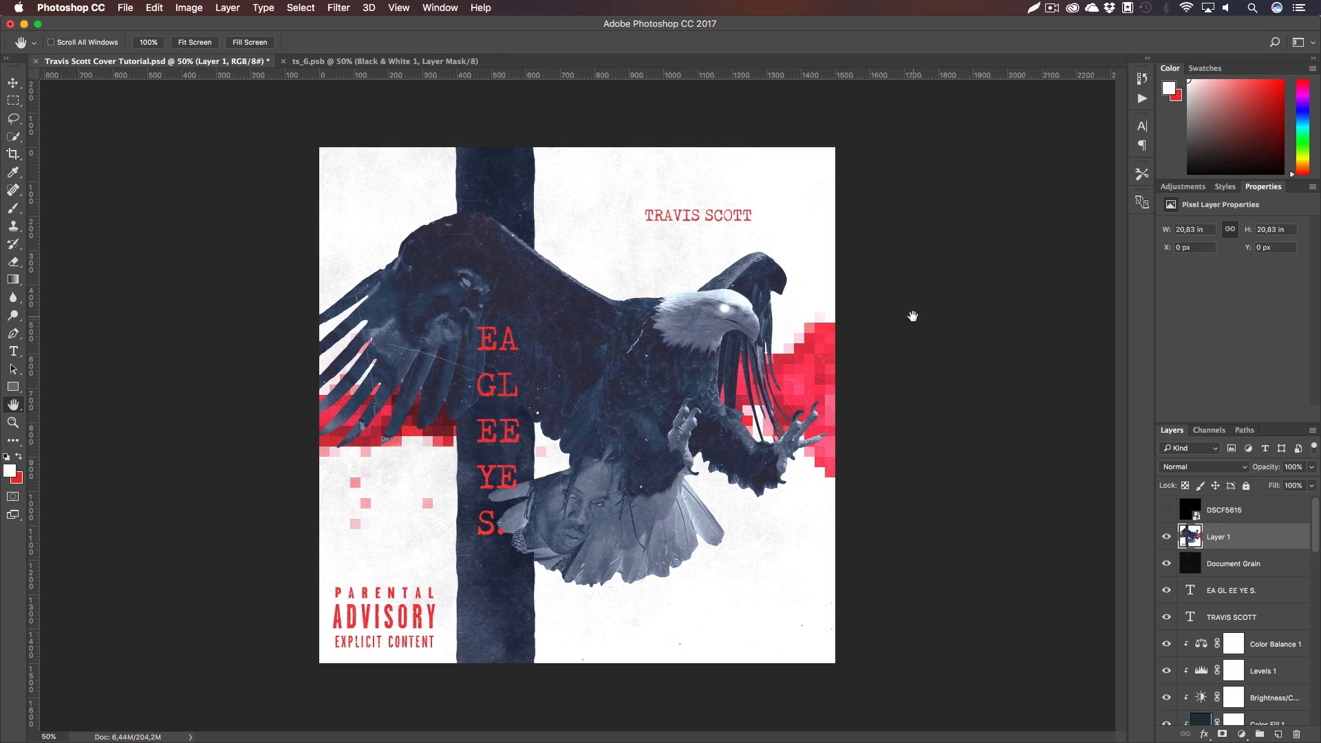
Show the DSCF5615 layer and rasterize it
left_click(1162, 513)
left_click(1232, 513)
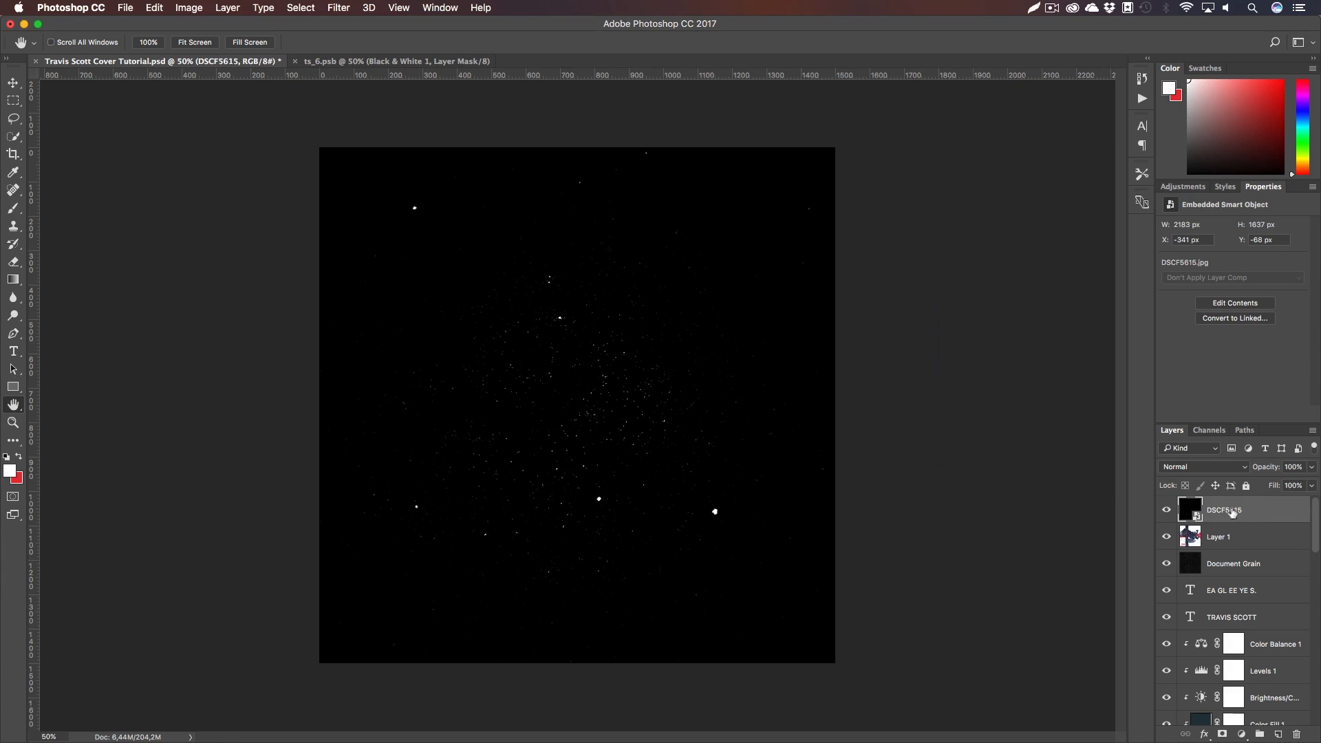
right_click(1249, 511)
left_click(1122, 383)
Start a Color Range selection on DSCF5615 that targets the Highlights
left_click(191, 8)
mouse_move(364, 6)
mouse_move(303, 7)
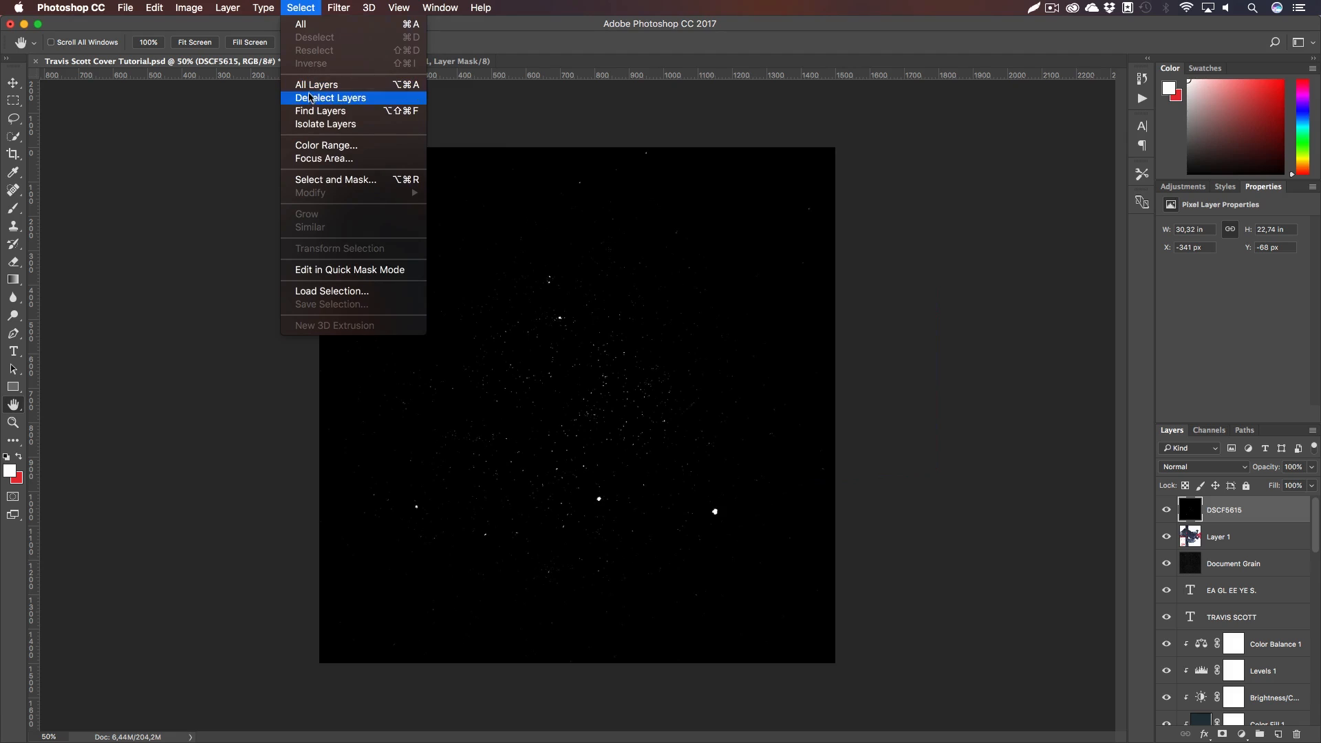
left_click(345, 146)
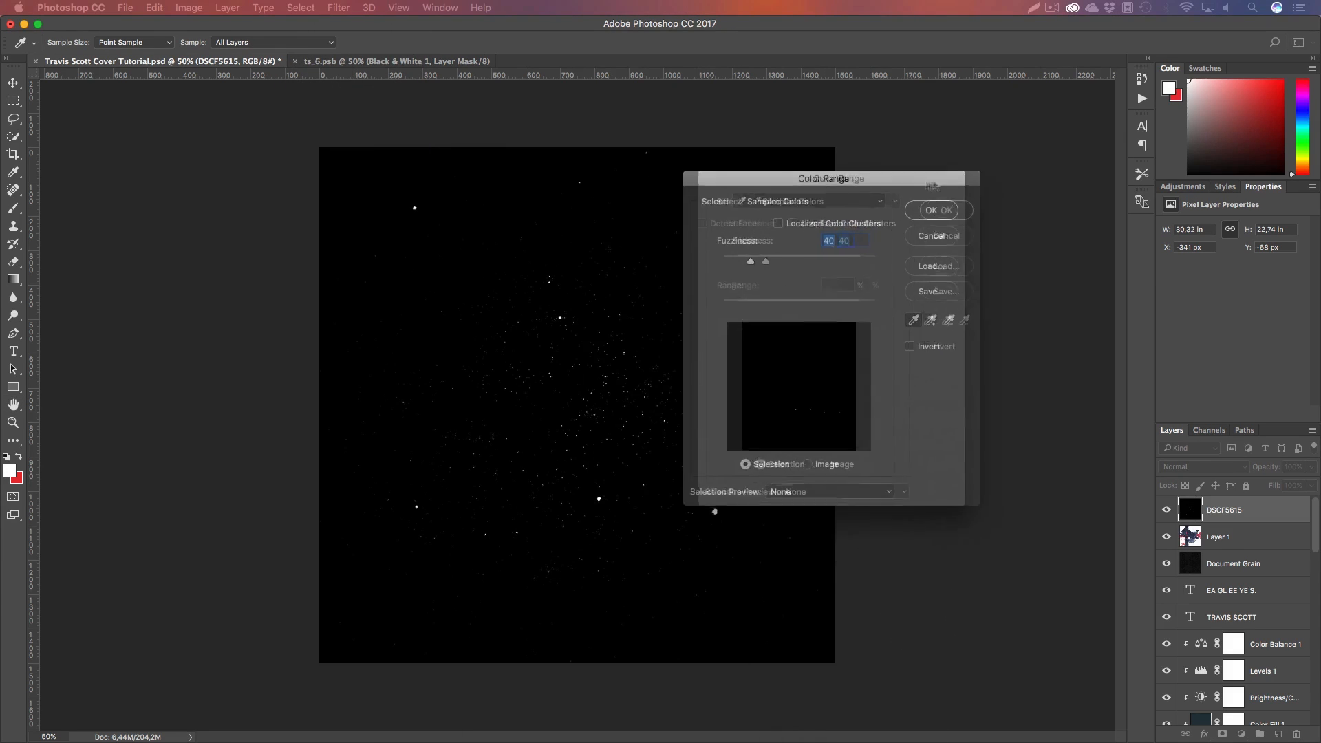
left_click_drag(866, 181, 879, 181)
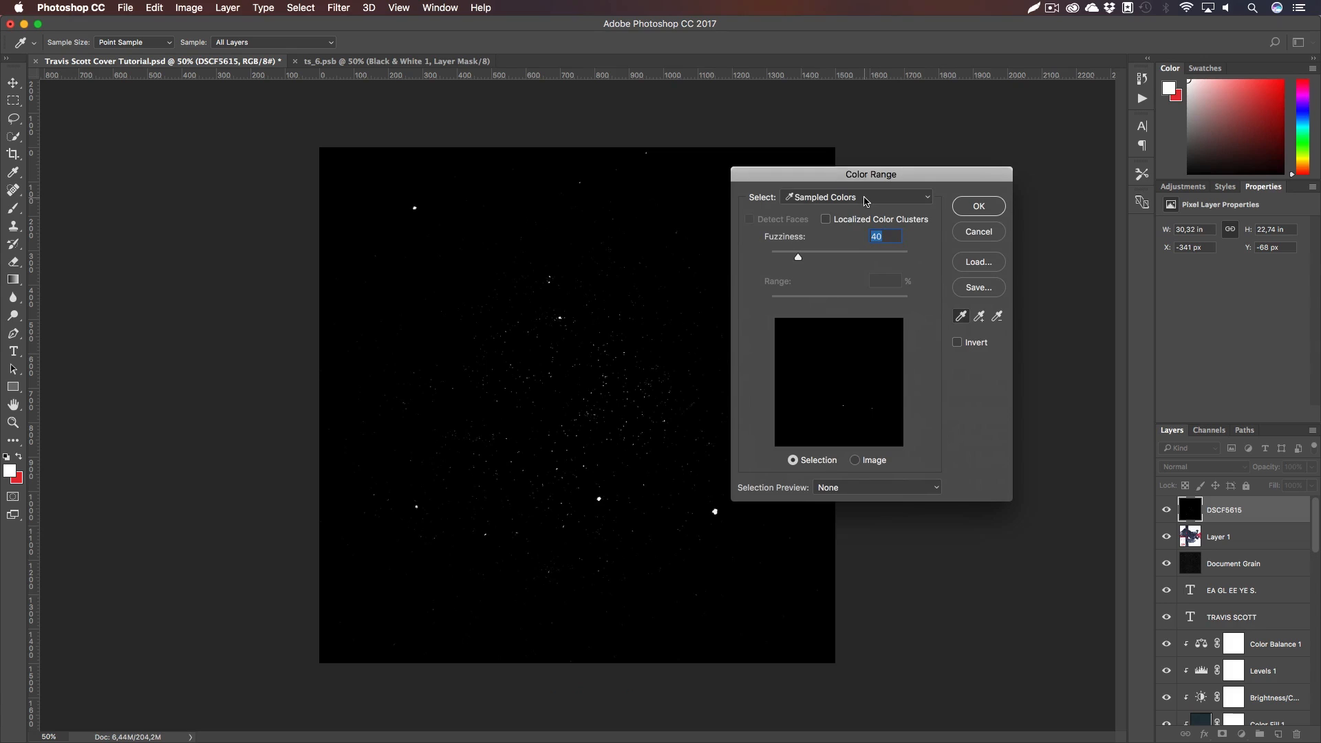
left_click(865, 200)
left_click(865, 197)
left_click(866, 198)
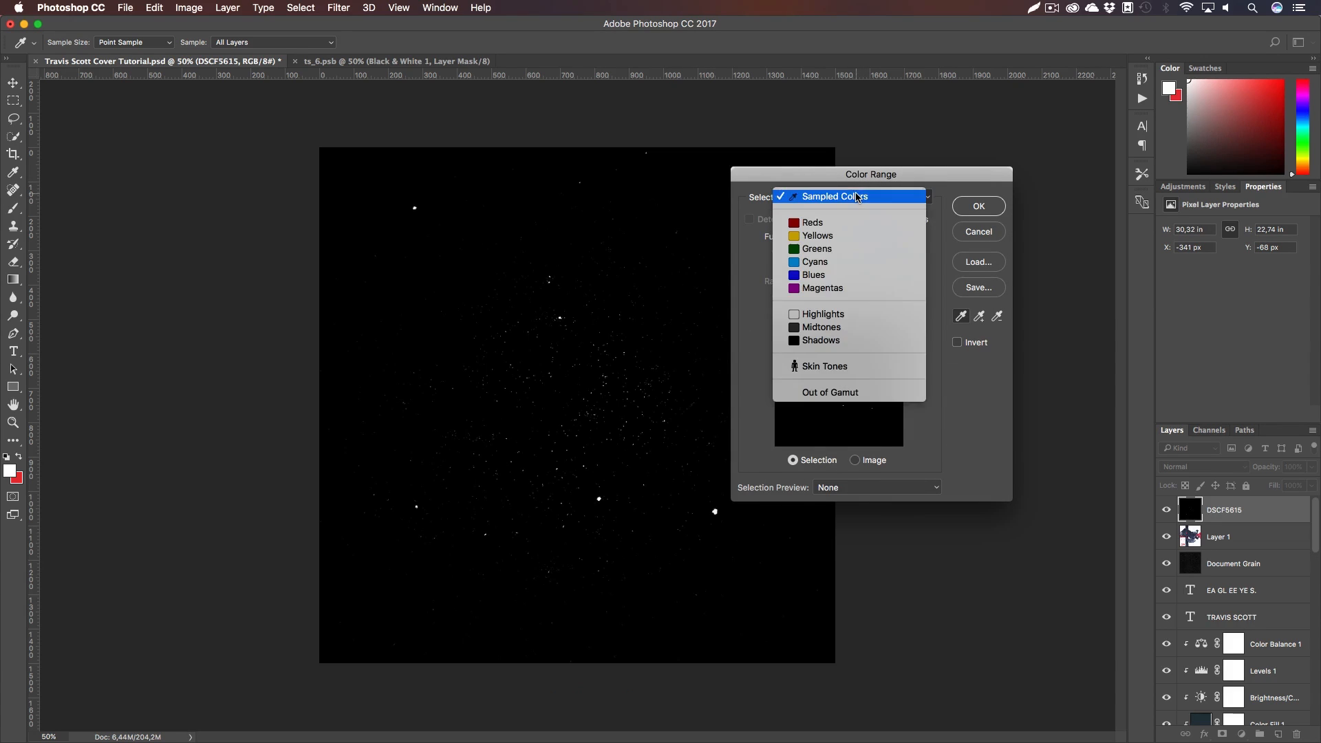
left_click(846, 316)
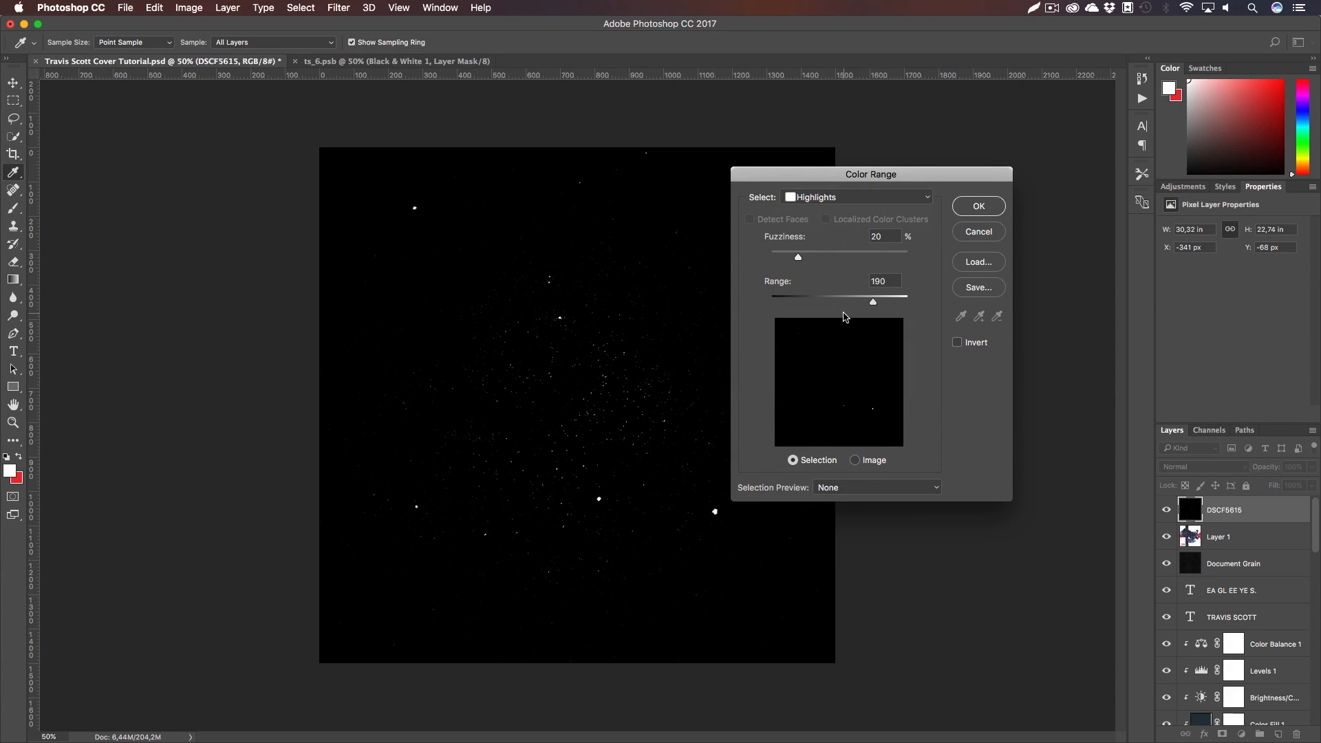
Adjust the Fuzziness and Range of the highlights selection to pick up the fainter specks, and apply it
left_click_drag(833, 259, 909, 263)
left_click_drag(873, 303, 780, 308)
left_click_drag(876, 260, 831, 264)
left_click_drag(792, 303, 832, 258)
left_click_drag(774, 302, 795, 305)
left_click(977, 207)
key("h")
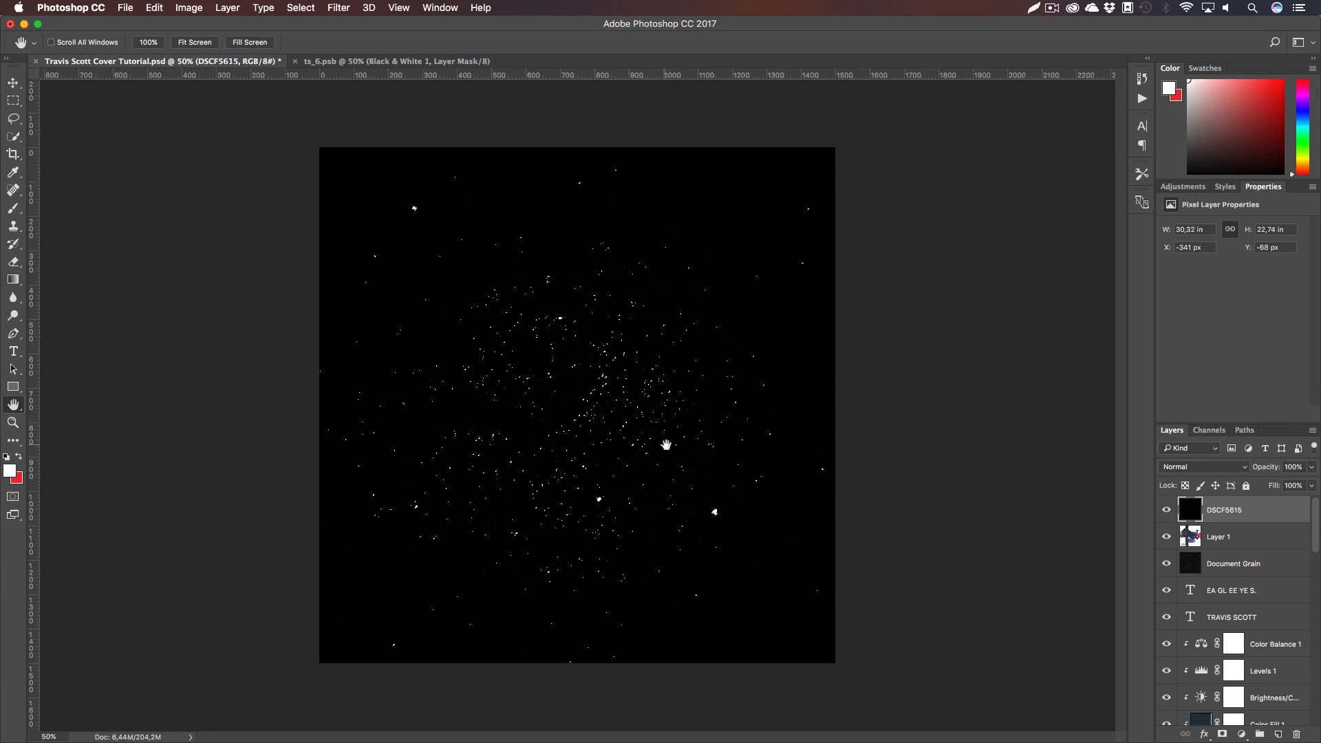
Mask Layer 1 with the speck selection and hide the DSCF5615 layer
left_click(1248, 538)
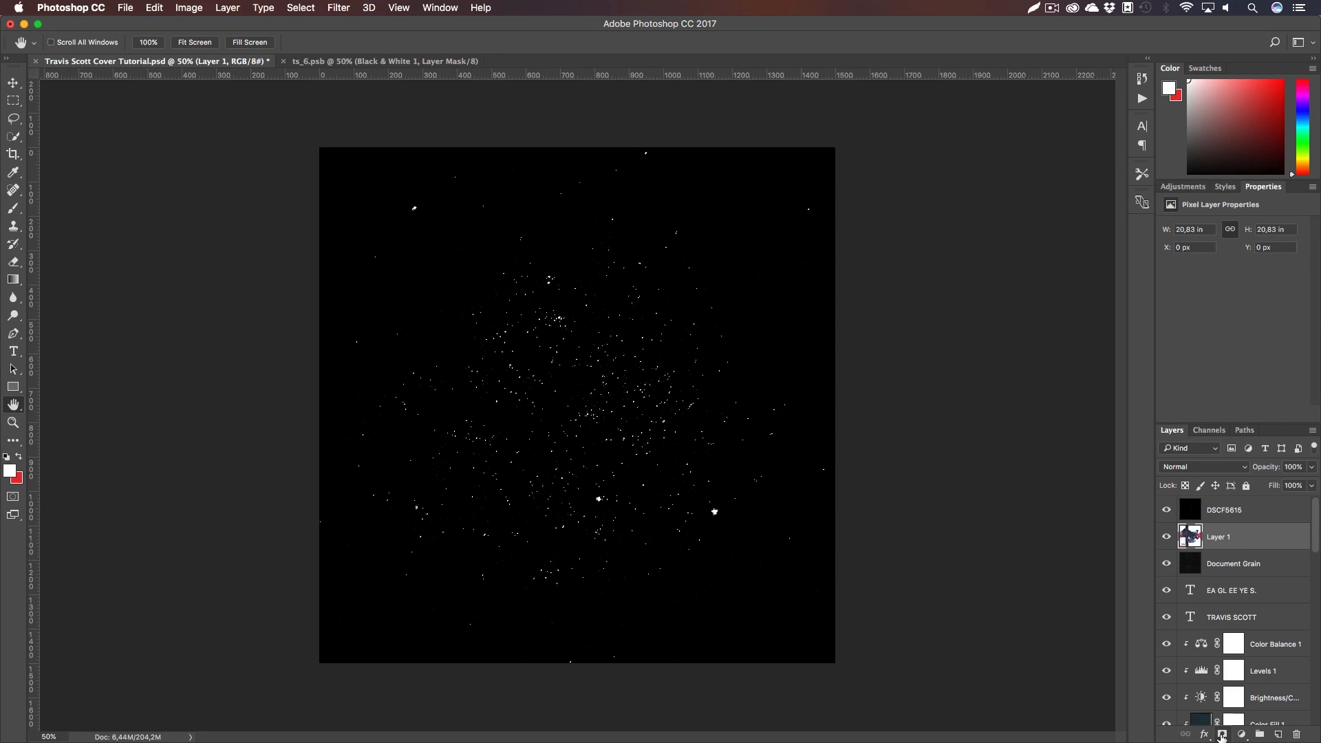
left_click(1222, 735)
left_click(1166, 513)
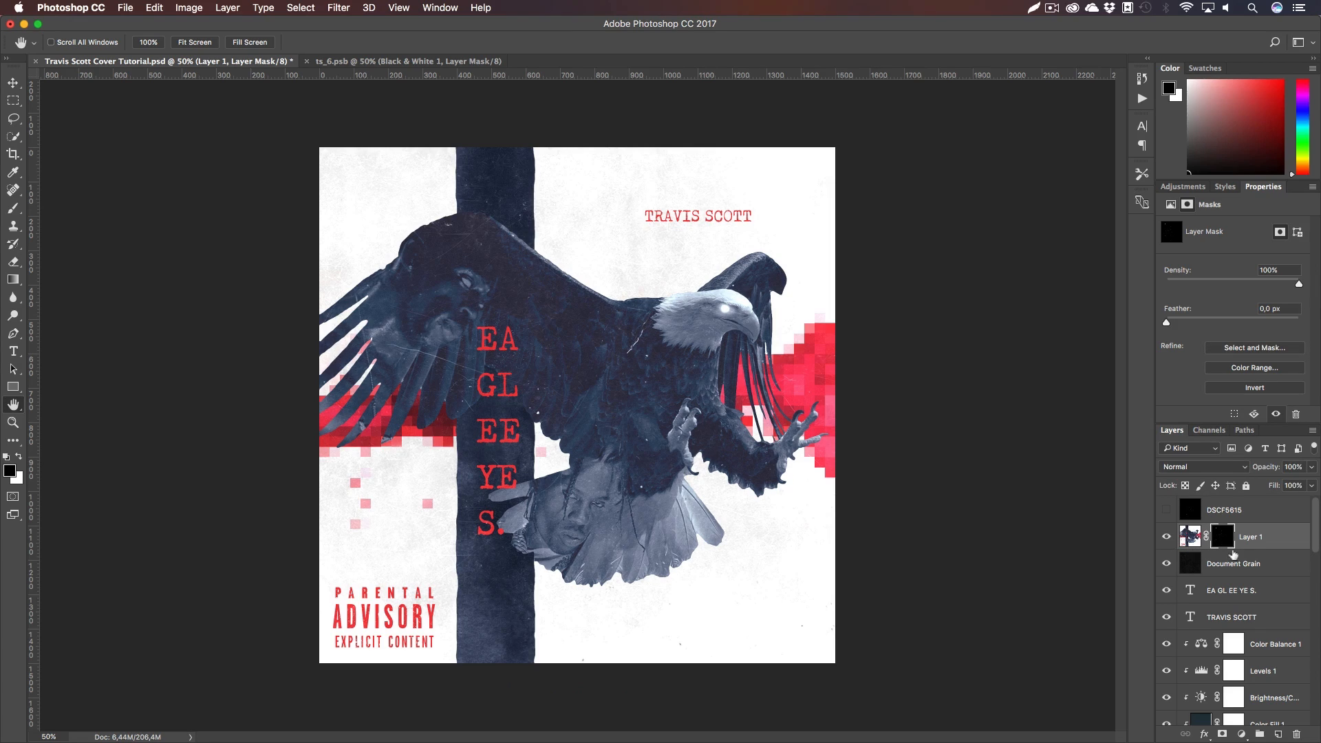
Add a white Solid Color fill layer between Layer 1 and Document Grain to check the isolated specks
left_click(1233, 564)
left_click(1243, 734)
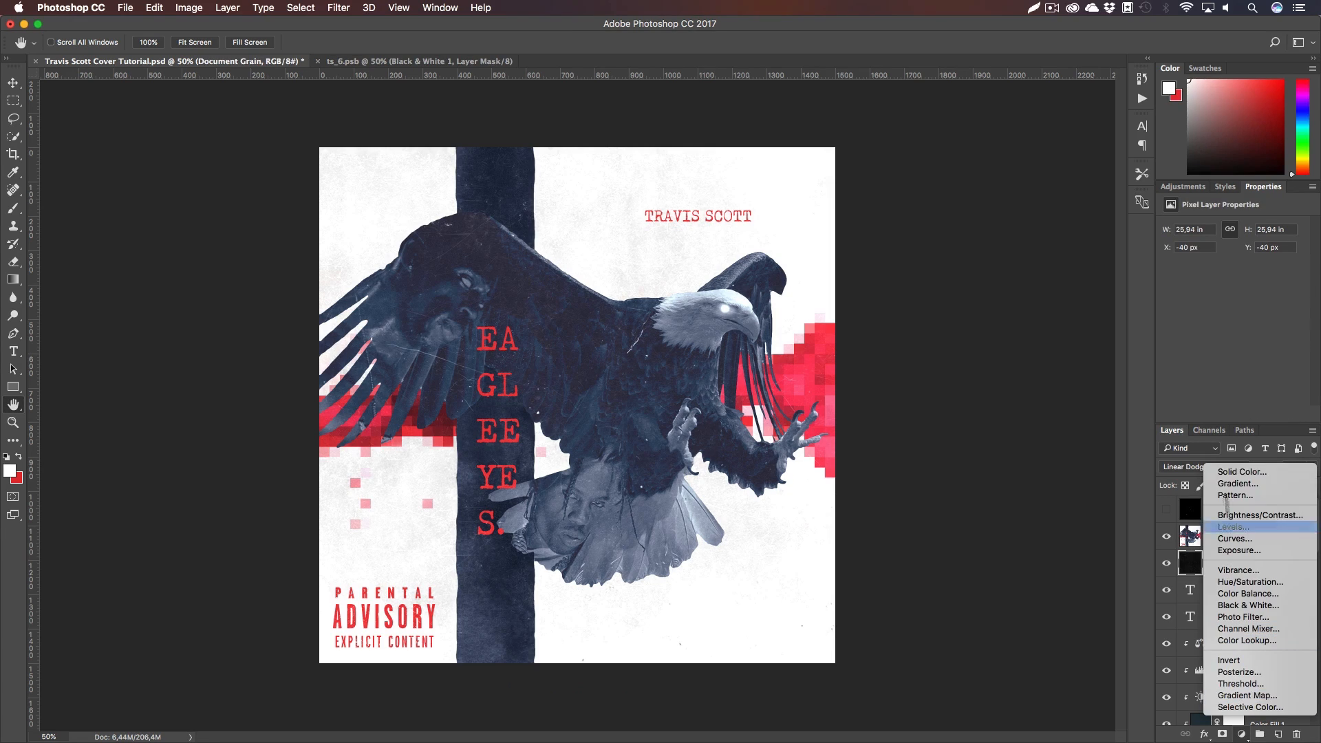
left_click(1228, 467)
left_click_drag(785, 406, 757, 377)
left_click(1086, 389)
key("super+1")
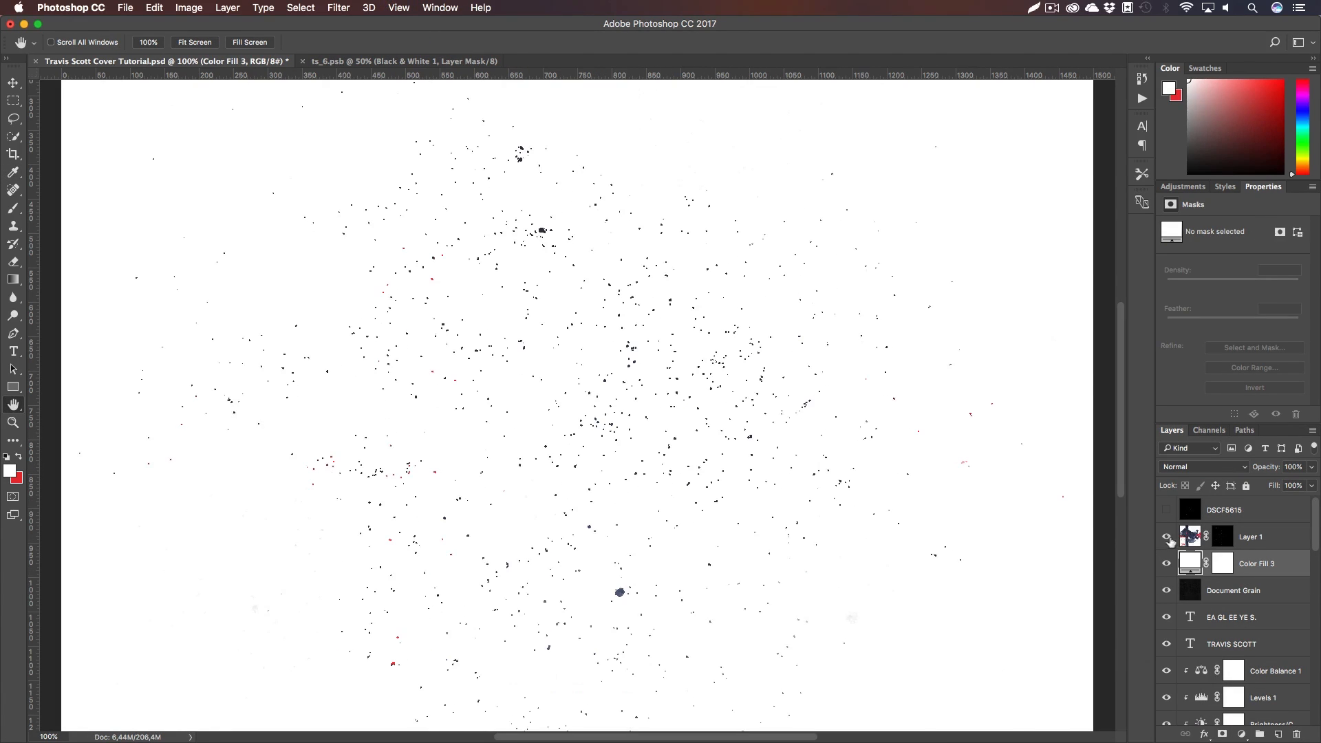
Try inverting Layer 1's mask, and revert to the original speck mask
left_click(1219, 537)
left_click(1232, 390)
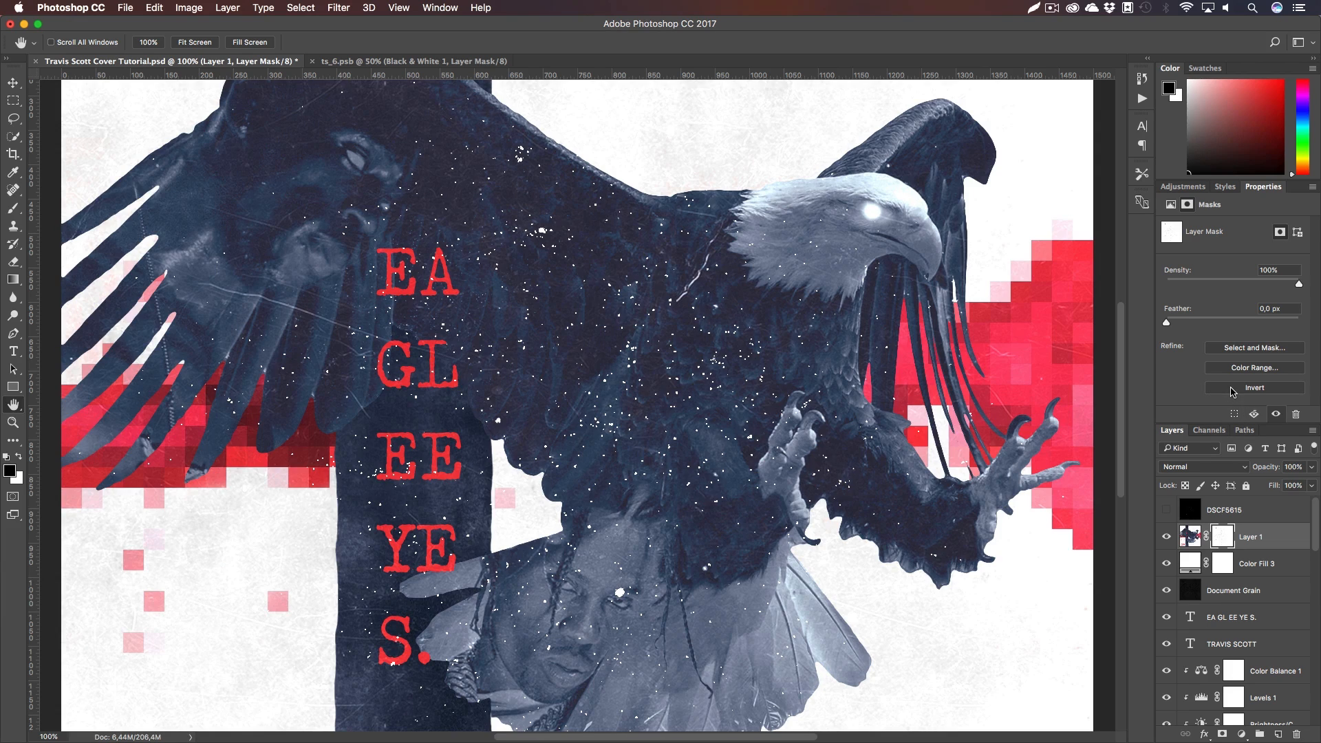
left_click(1232, 388)
key("super+z")
Hide the white Color Fill 3 layer and move Layer 1 directly beneath the Eagle copy layer
key("z")
left_click(695, 474, "alt")
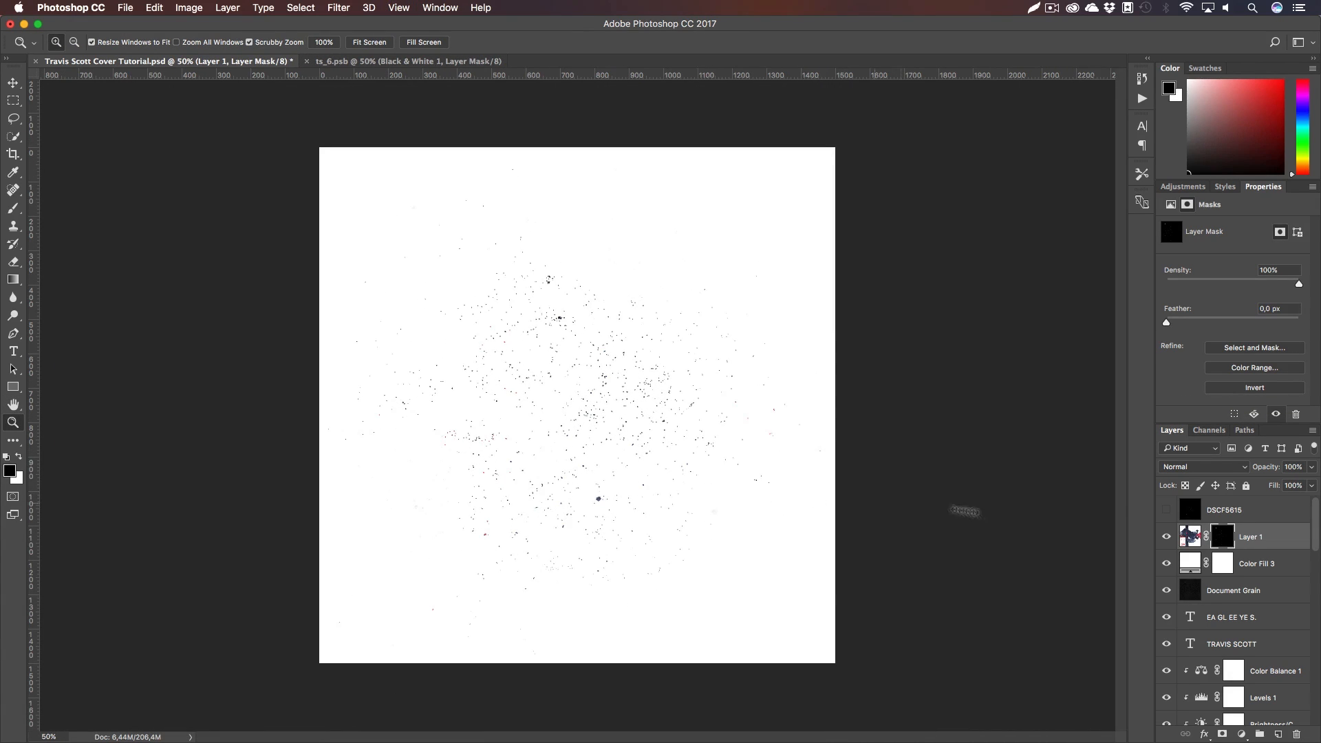
key("h")
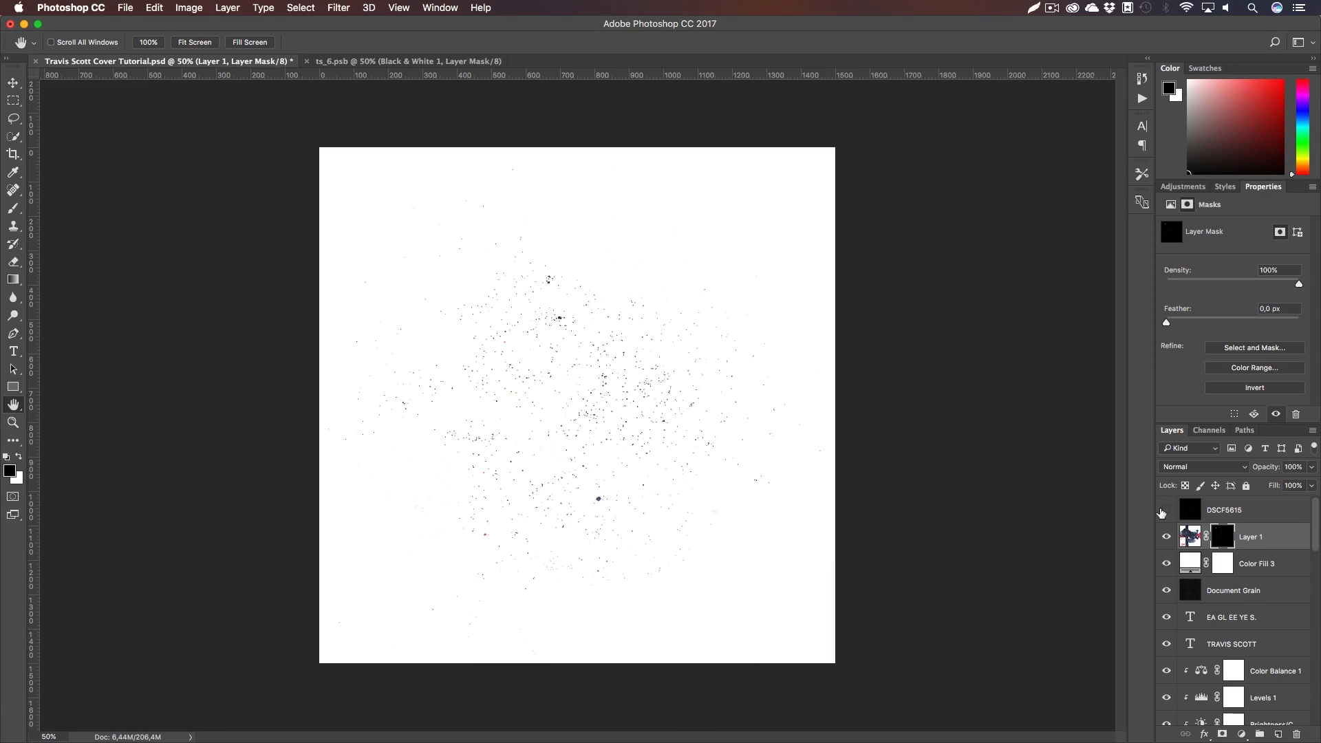
left_click(1166, 564)
key("v")
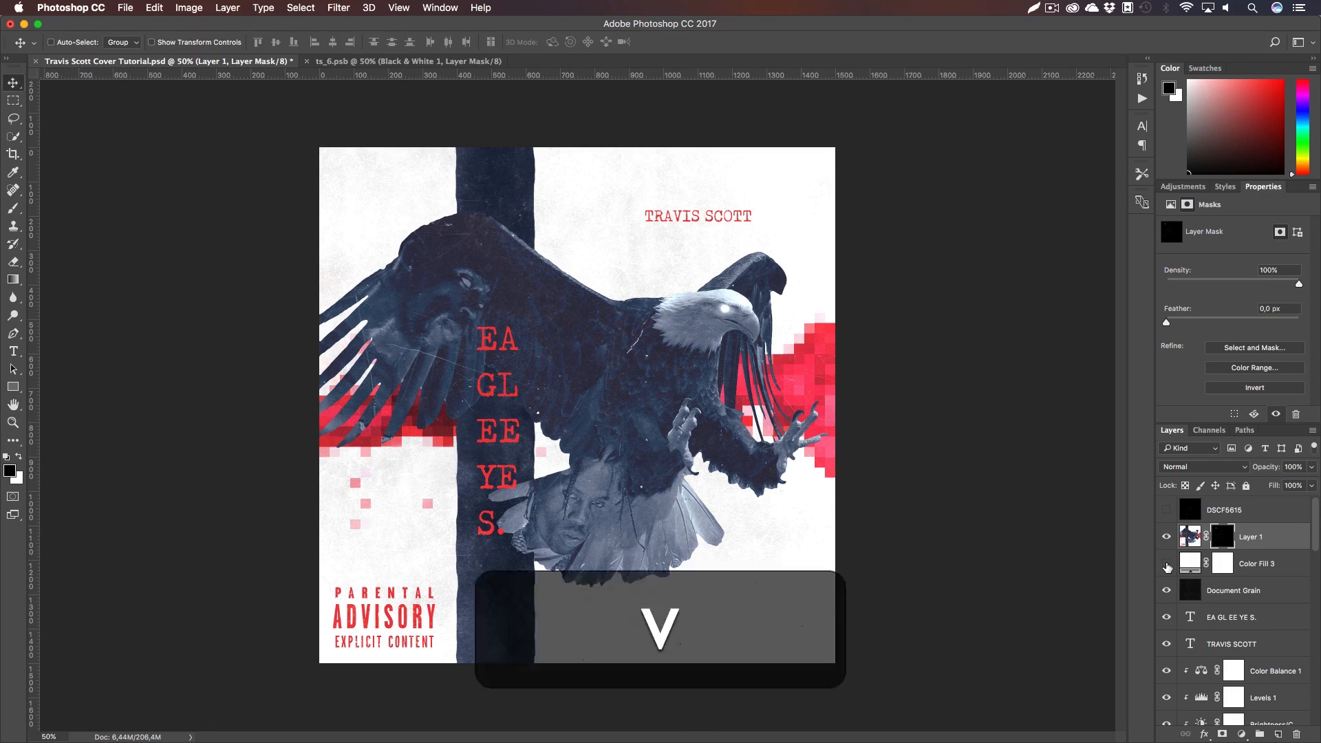
left_click_drag(1276, 548, 1264, 659)
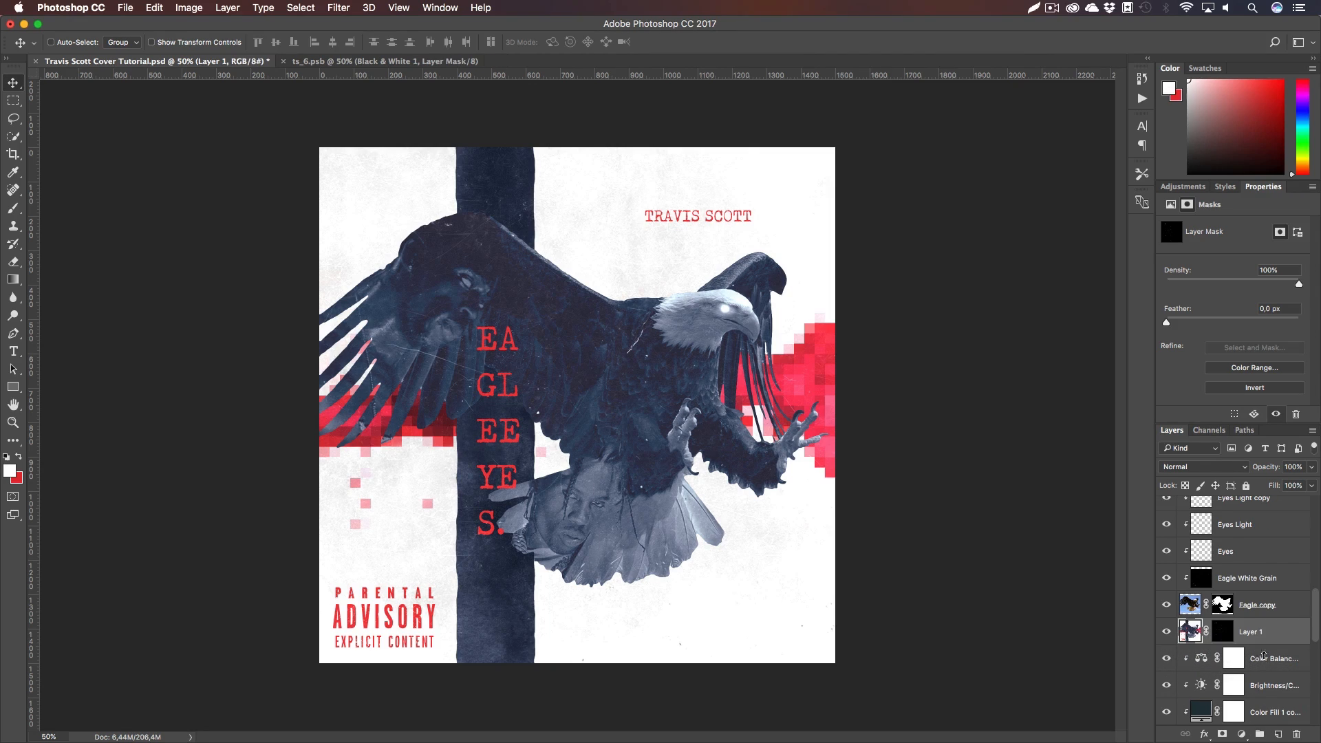
Duplicate the speck layer with an offset on the canvas to spread more specks around the eagle
key("v")
left_click_drag(666, 451, 657, 406)
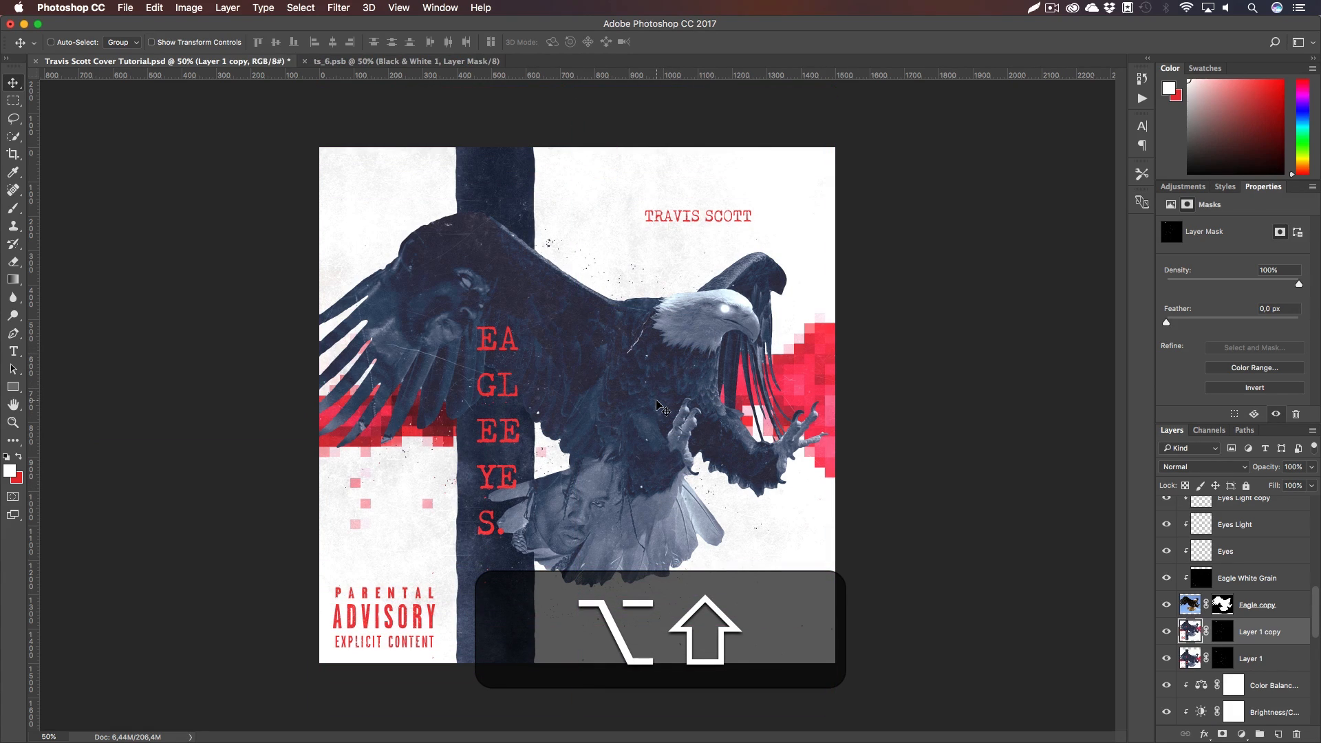
key("super+1")
key("h")
left_click_drag(648, 475, 646, 421)
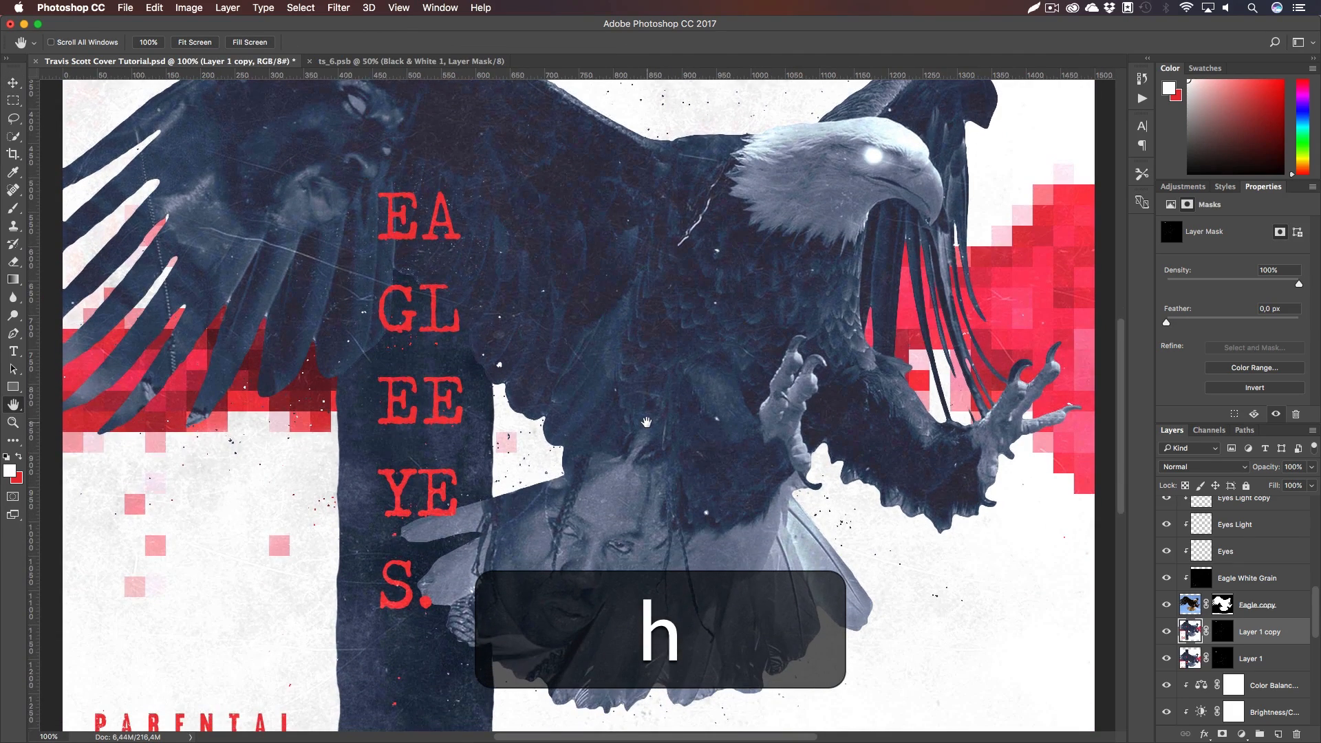
Try placing Layer 1 and Layer 1 copy together beneath the Brush Stroke copy layer
left_click(1250, 658, "shift")
mouse_move(1250, 659)
left_mouse_down()
mouse_move(1266, 701)
mouse_move(1277, 659)
left_mouse_up()
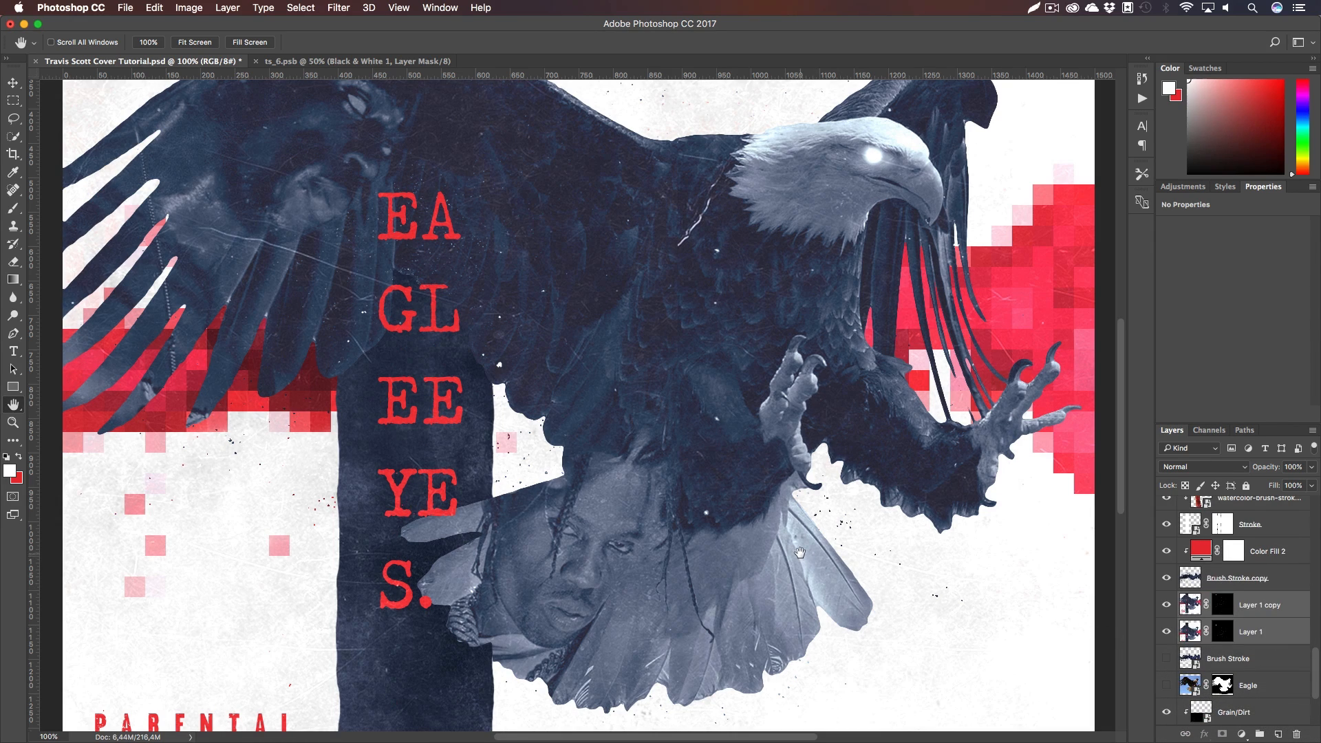
key("super+z")
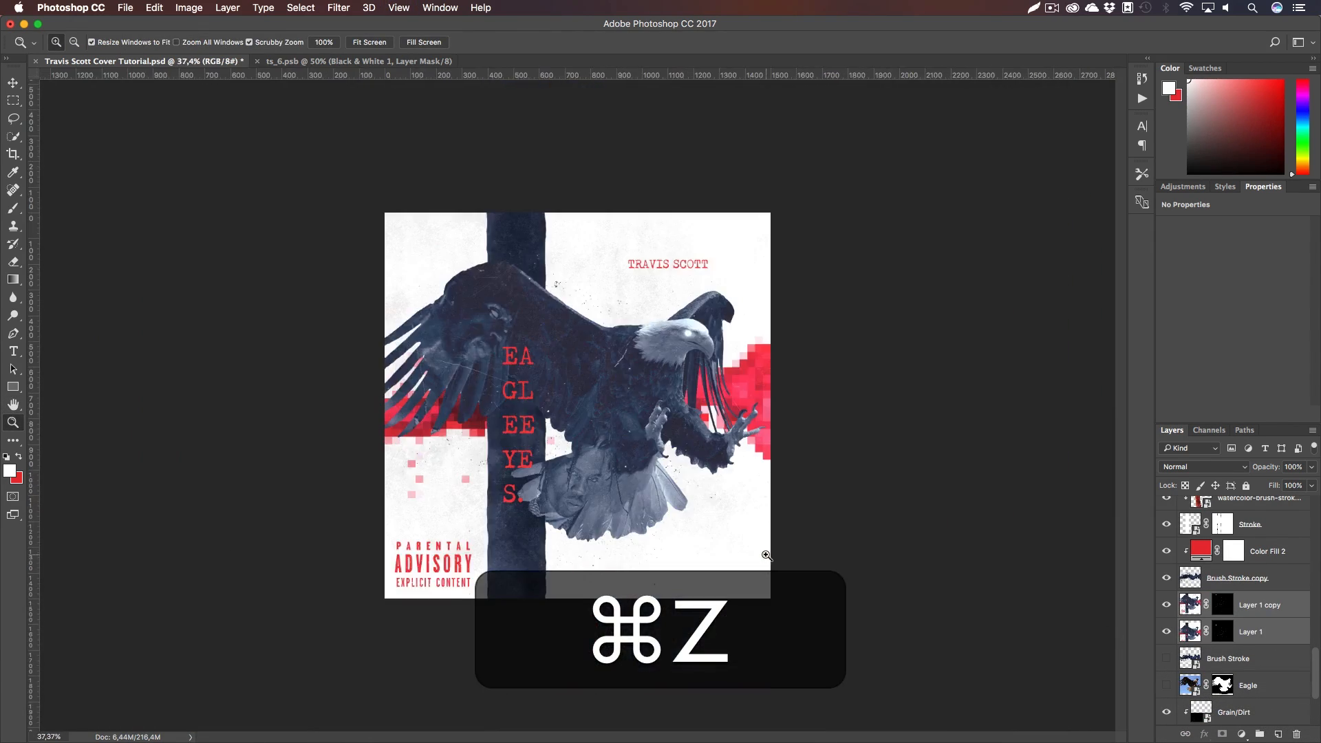
key("z")
key("h")
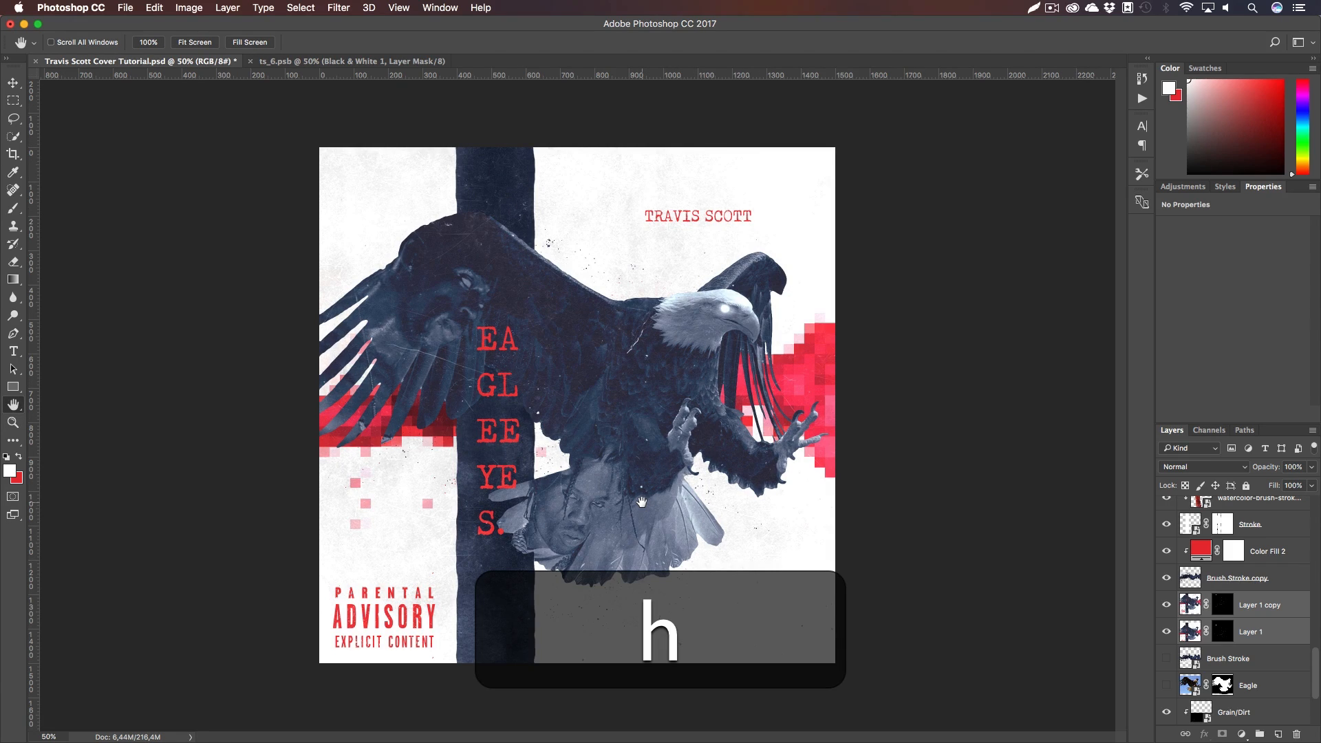
Try placing both speck layers between the Stroke layer and Color Fill 2
left_click_drag(1274, 606, 1268, 539)
key("z")
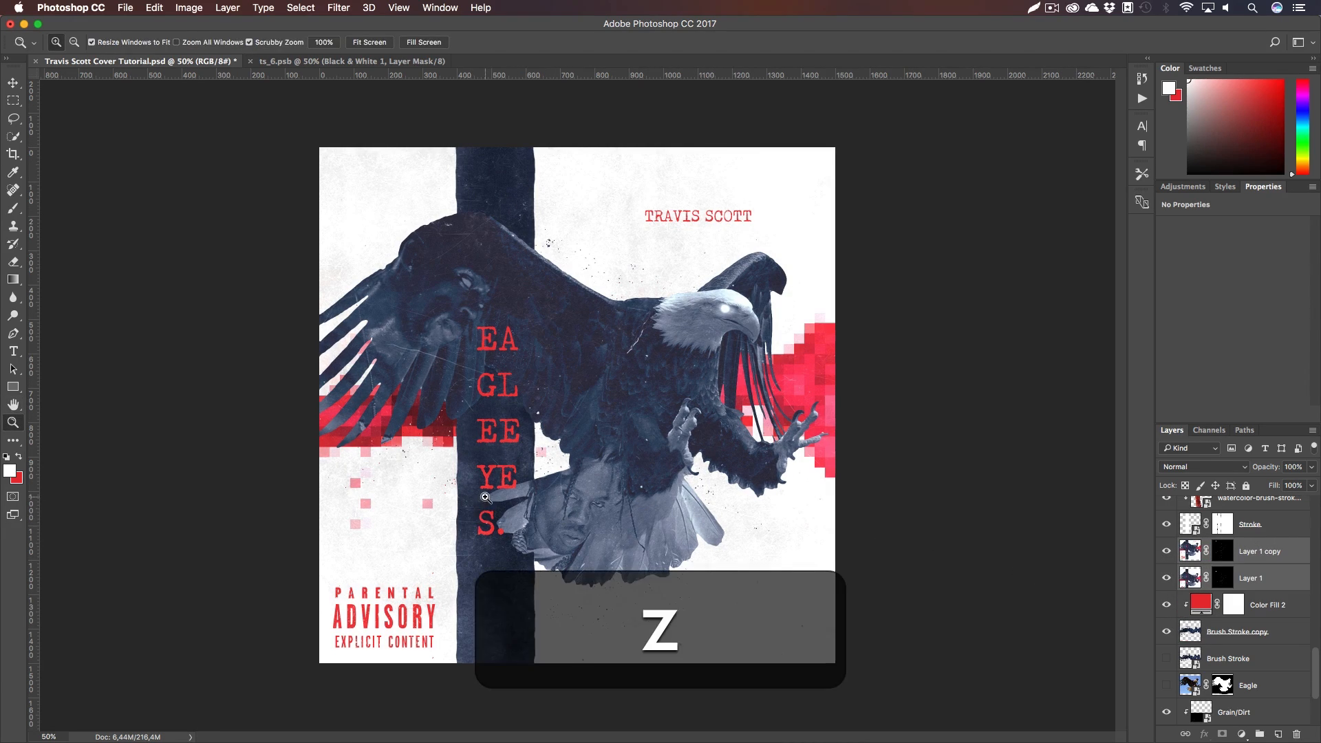
left_click(475, 512)
Return both speck layers to directly beneath the Eagle copy layer and review the specks across the cover
scroll(1281, 626, "up", 1)
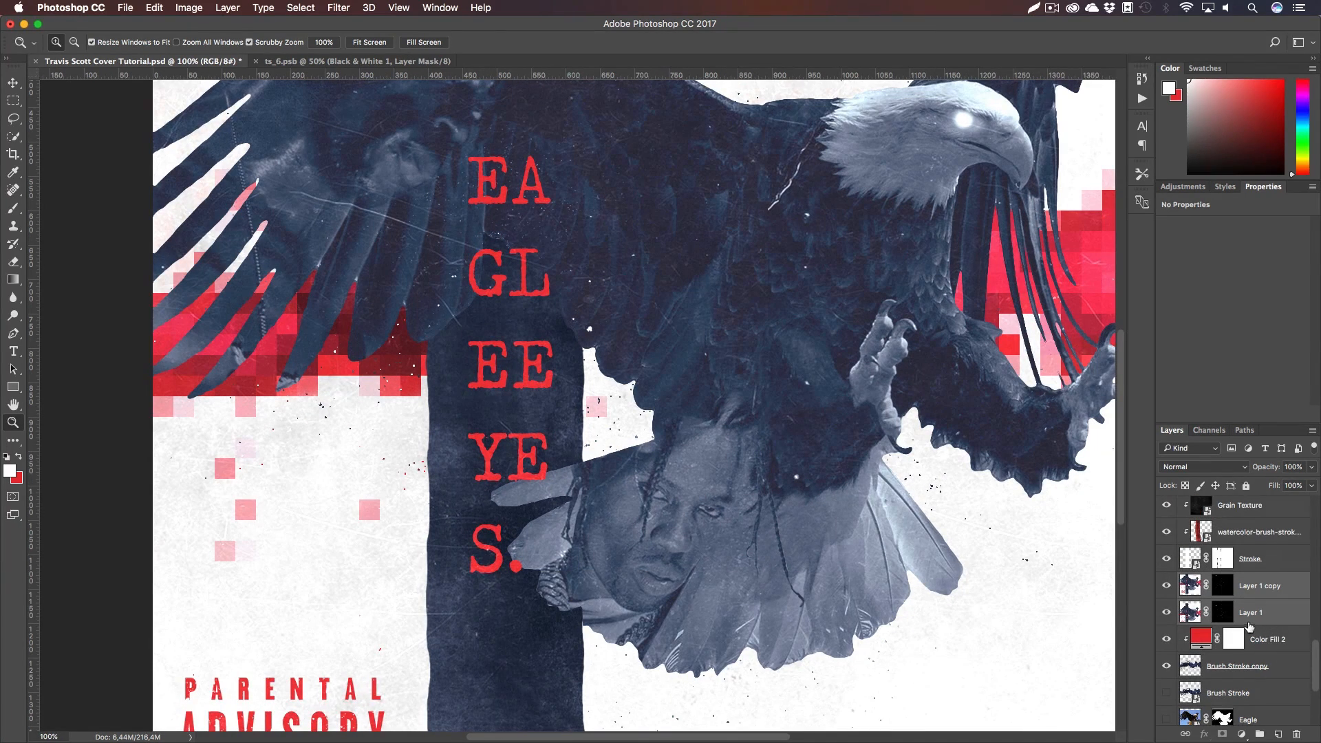
scroll(1245, 633, "up", 1)
mouse_move(1263, 620)
left_mouse_down()
mouse_move(1245, 483)
mouse_move(1250, 580)
mouse_move(1250, 551)
left_mouse_up()
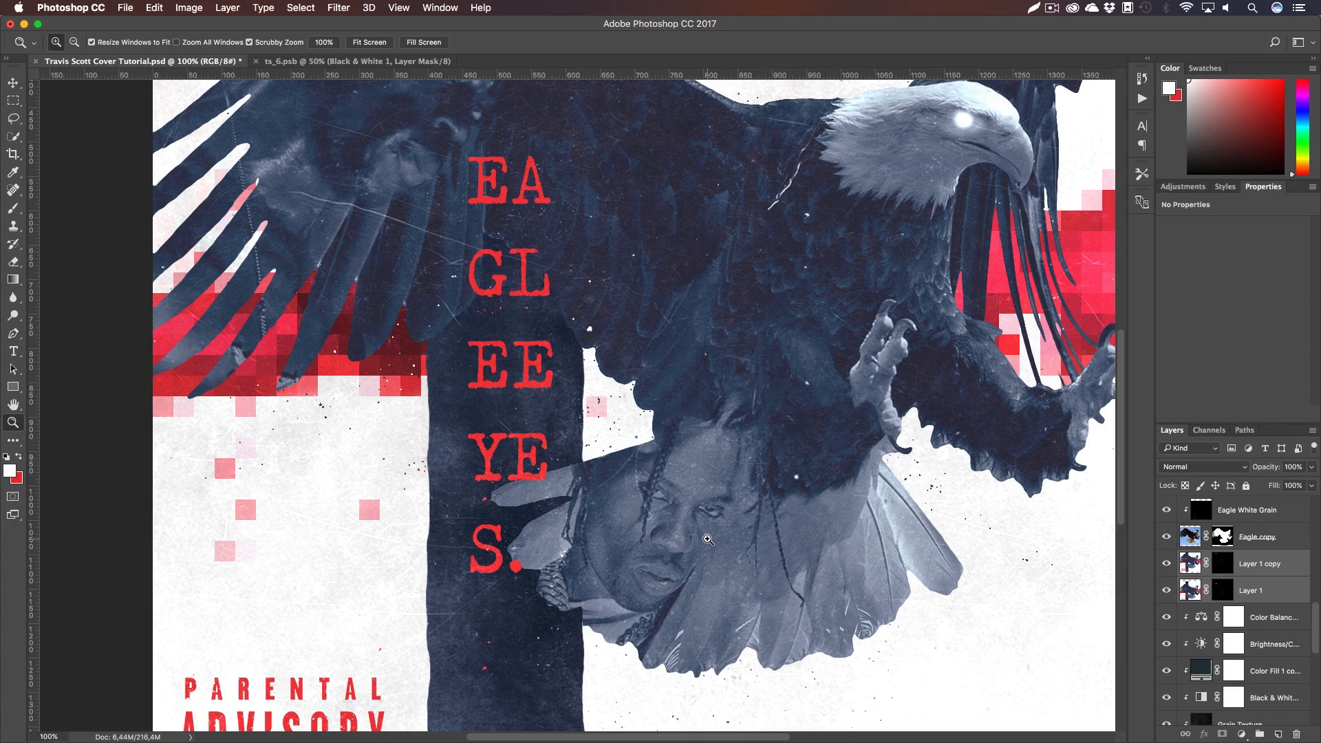
key("space")
left_click_drag(764, 327, 710, 593)
key("z")
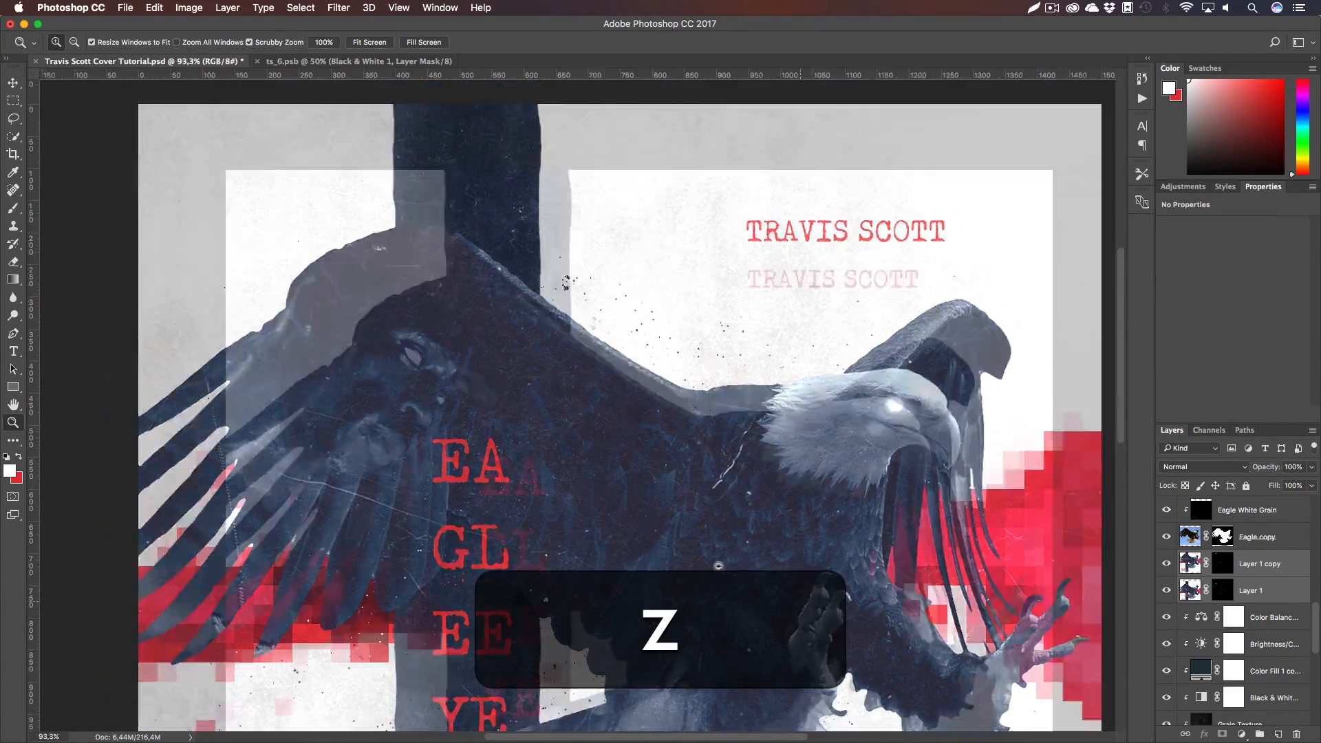
Apply faux bold to the entire TRAVIS SCOTT title text on the cover
left_click(709, 578, "alt")
key("h")
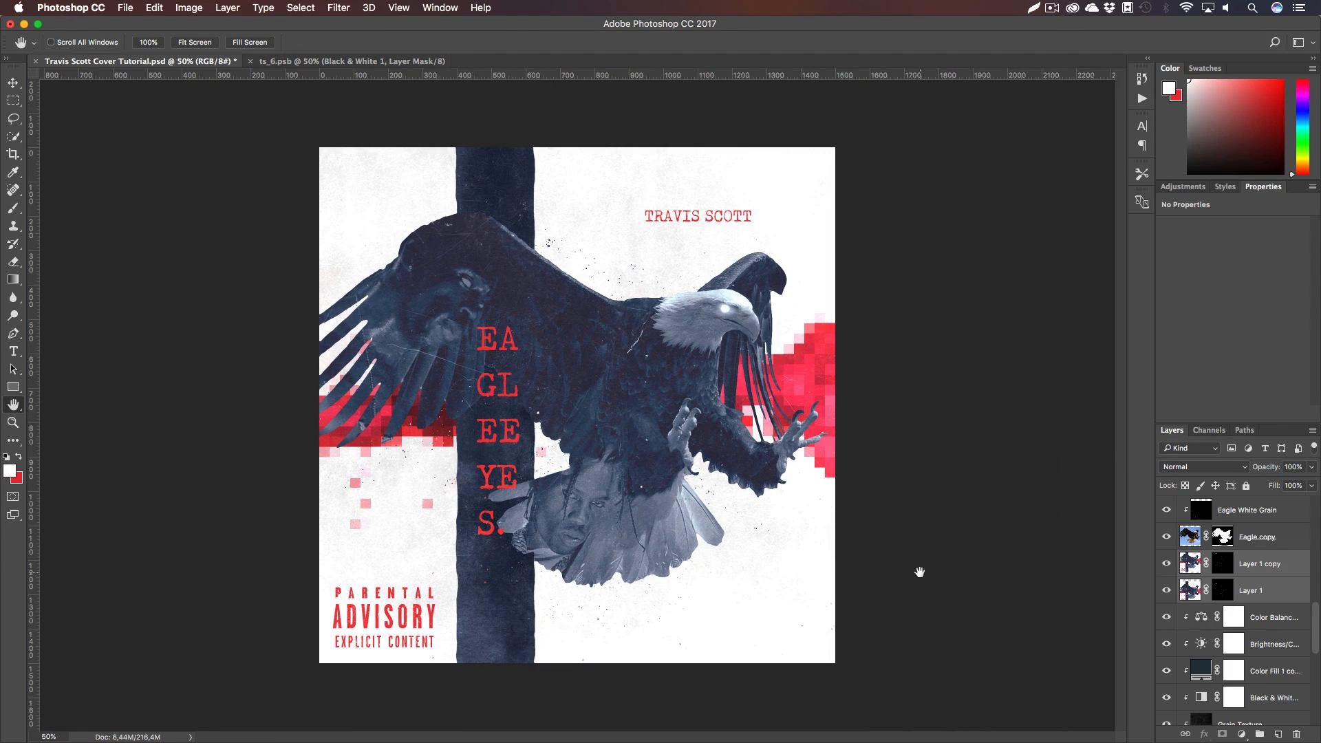
key("t")
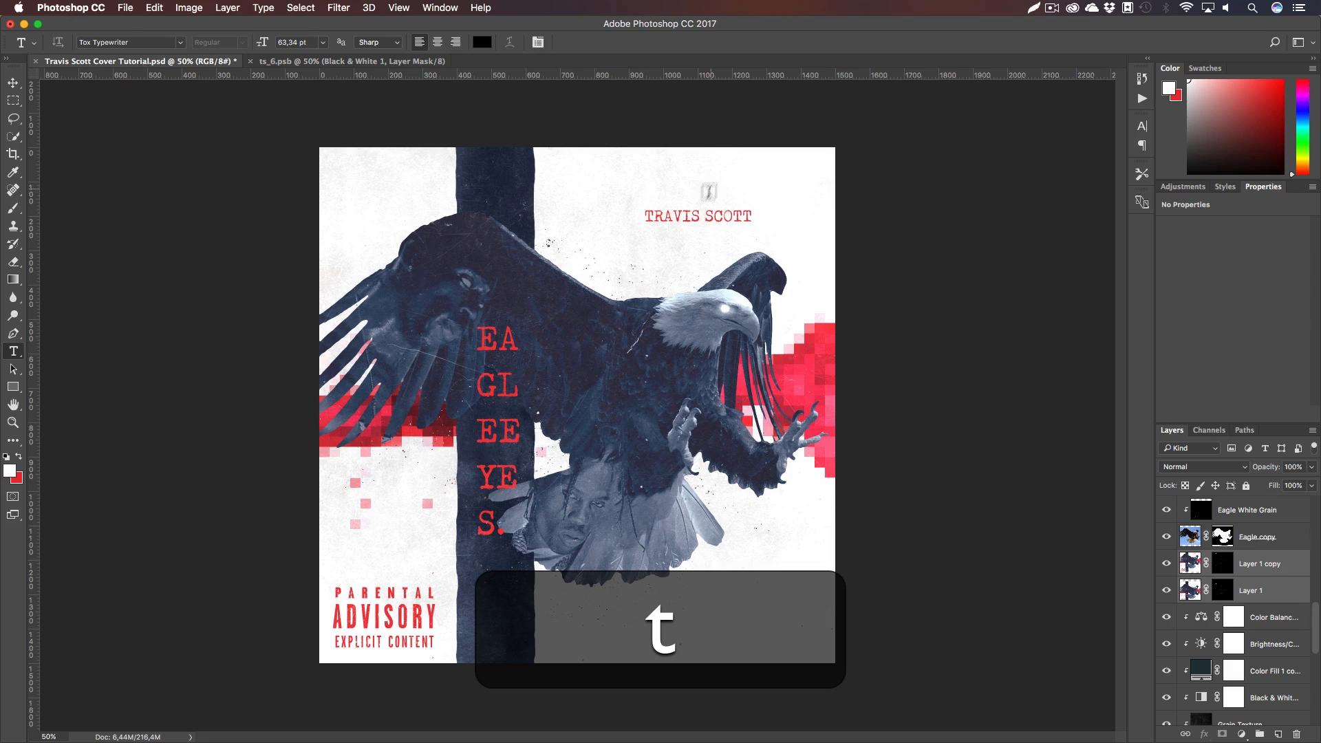
left_click(698, 216)
key("super+a")
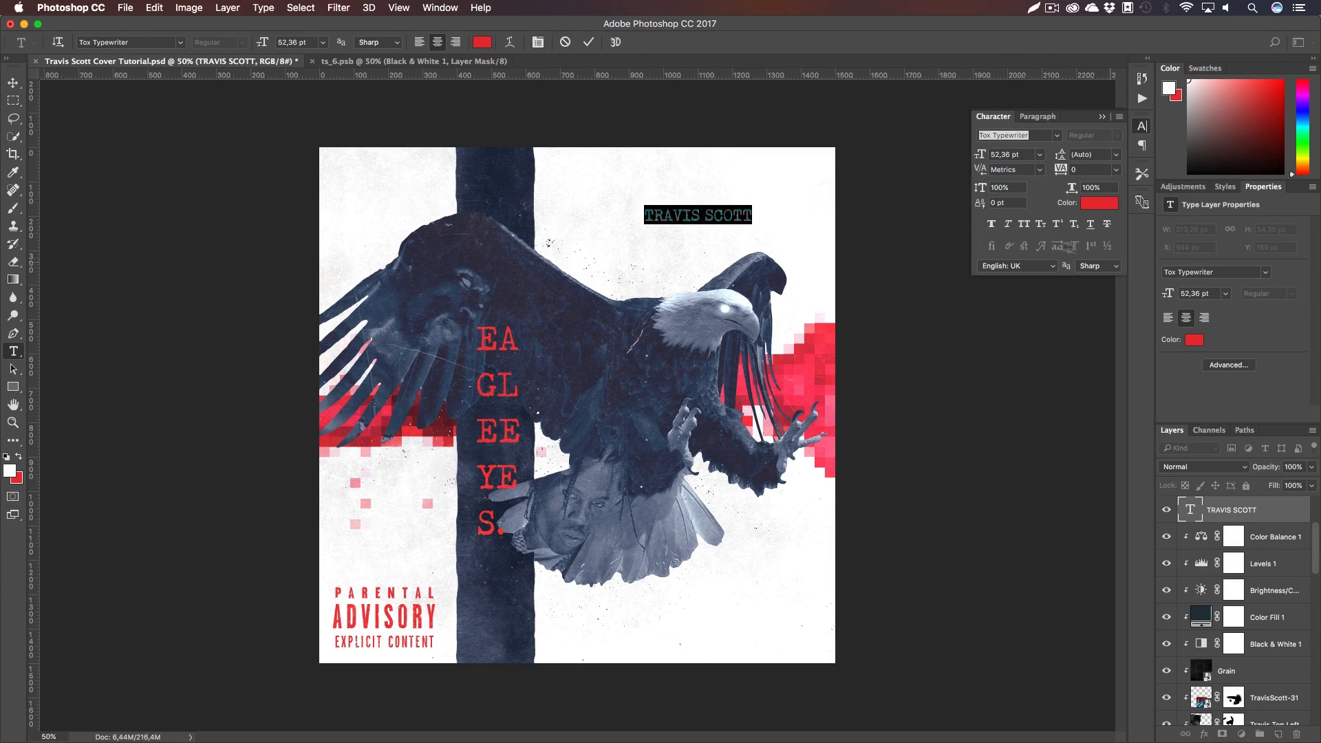
left_click(992, 225)
left_click(1101, 117)
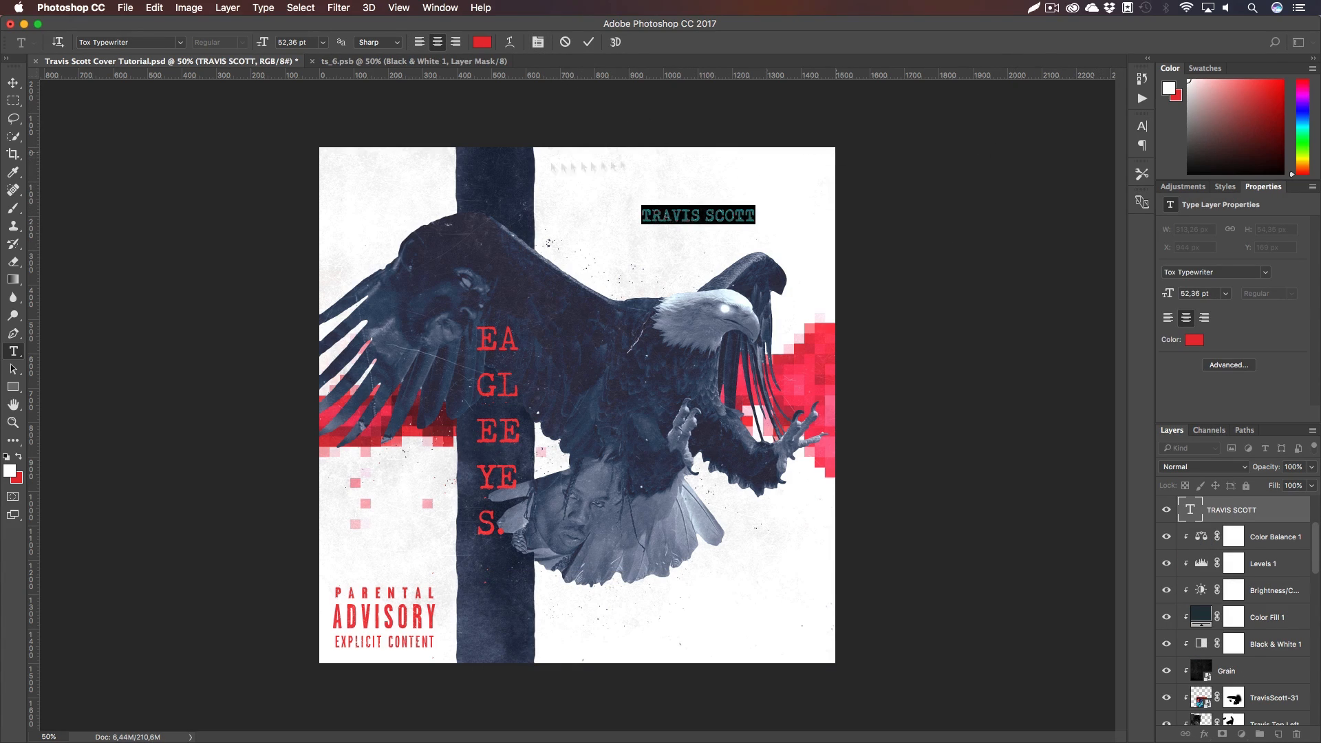
left_click(12, 99)
key("h")
Save the cover and inspect the title, portrait and speck details at 100% zoom
key("super+s")
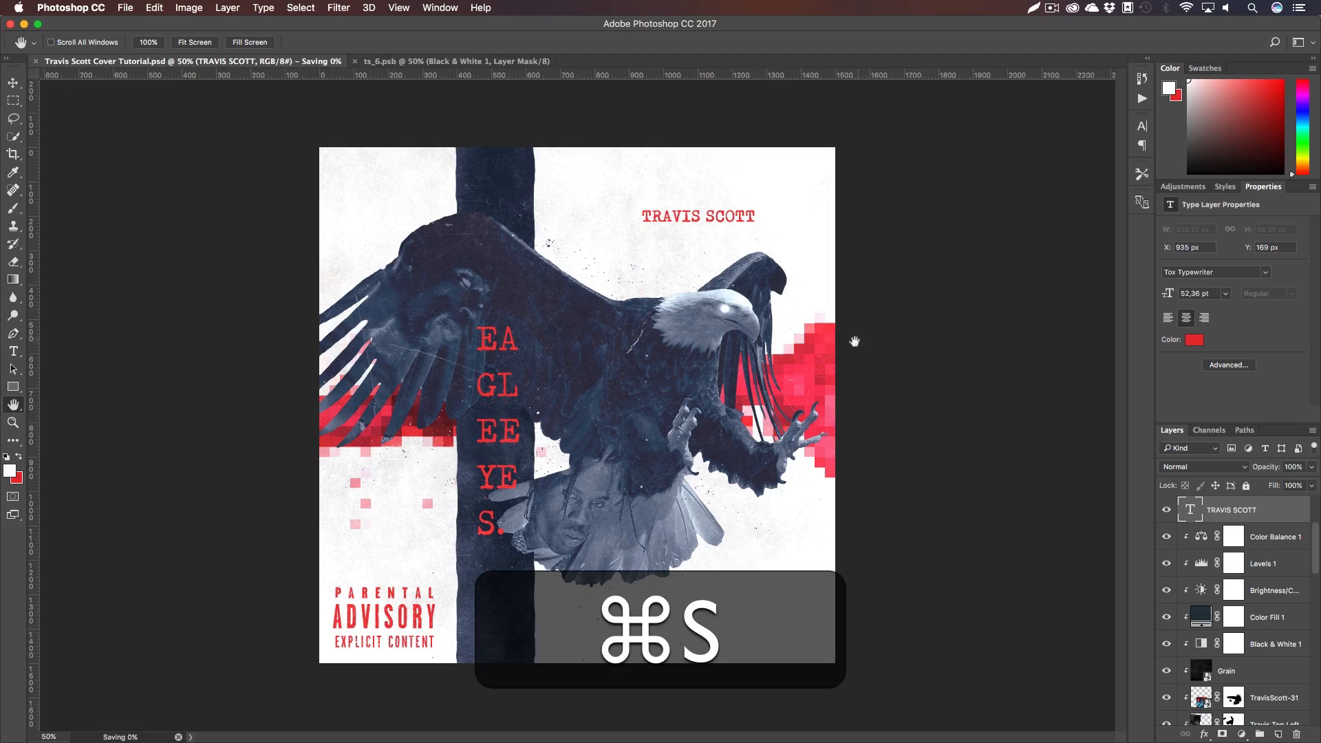
key("super+1")
key("super+h")
key("h")
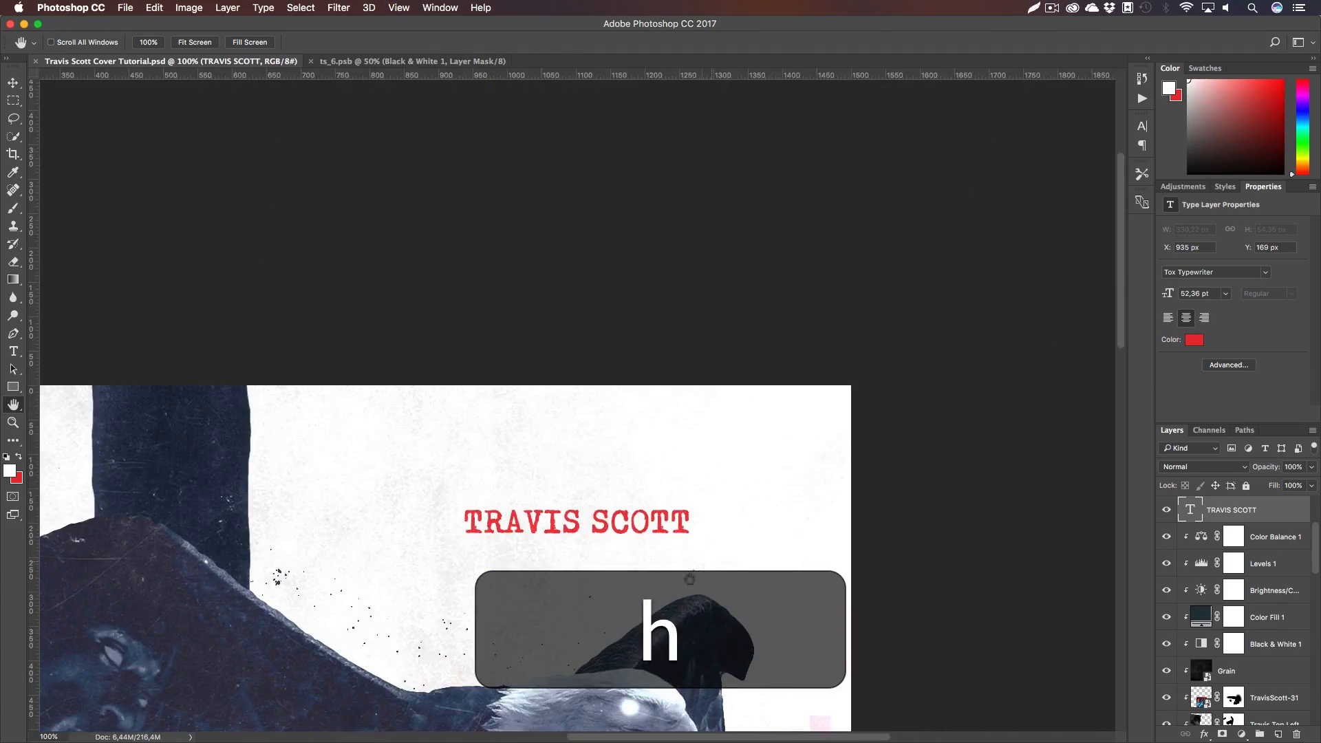
scroll(839, 421, "down", 10)
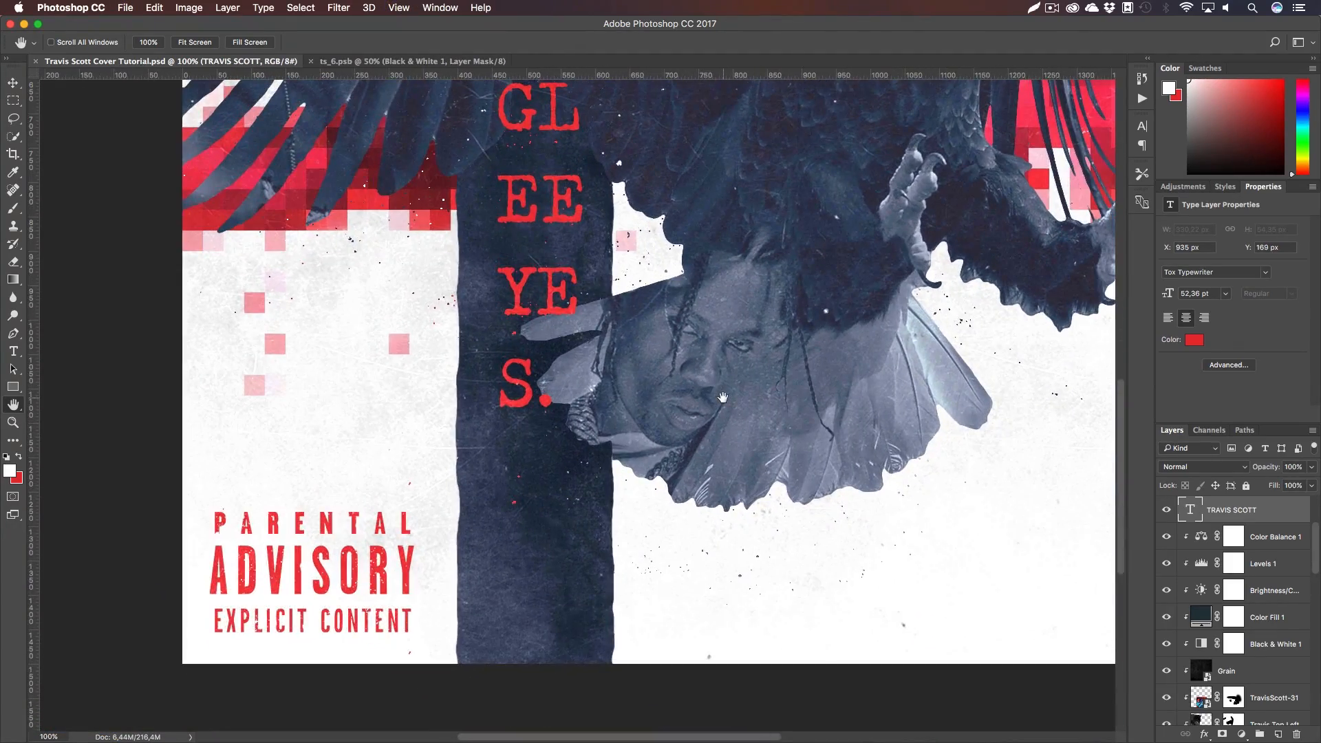
key("z")
left_click(745, 460, "alt")
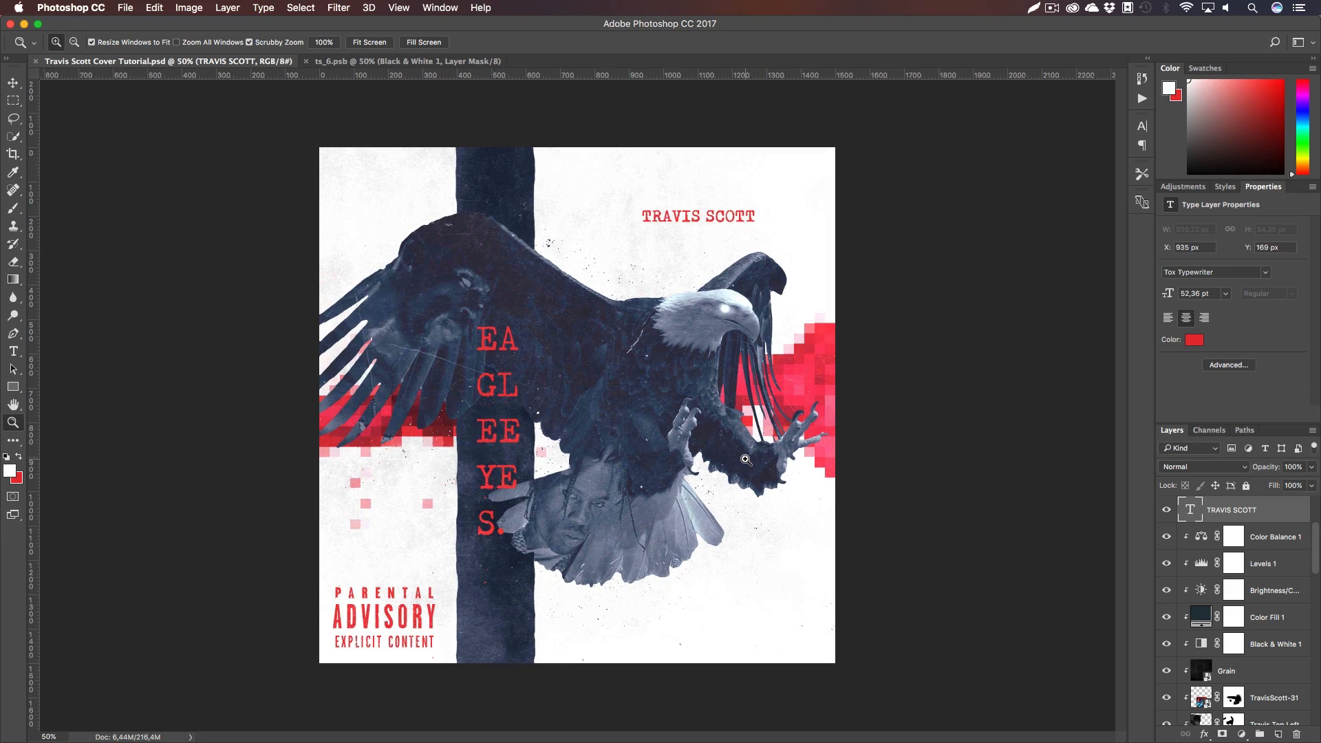
Add a Levels adjustment above the TRAVIS SCOTT layer with input levels 19, 1,07 and 254 and output black 9, and save the cover
left_click(1243, 734)
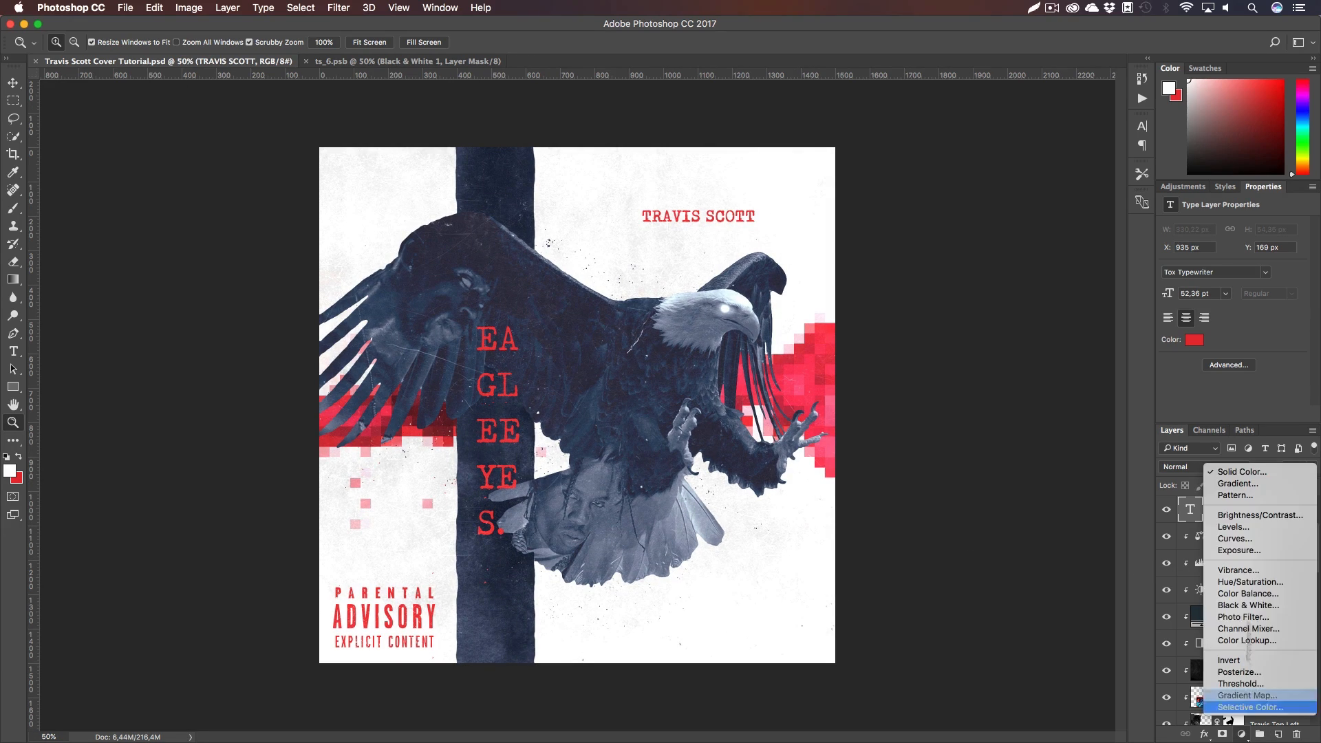
left_click(1235, 526)
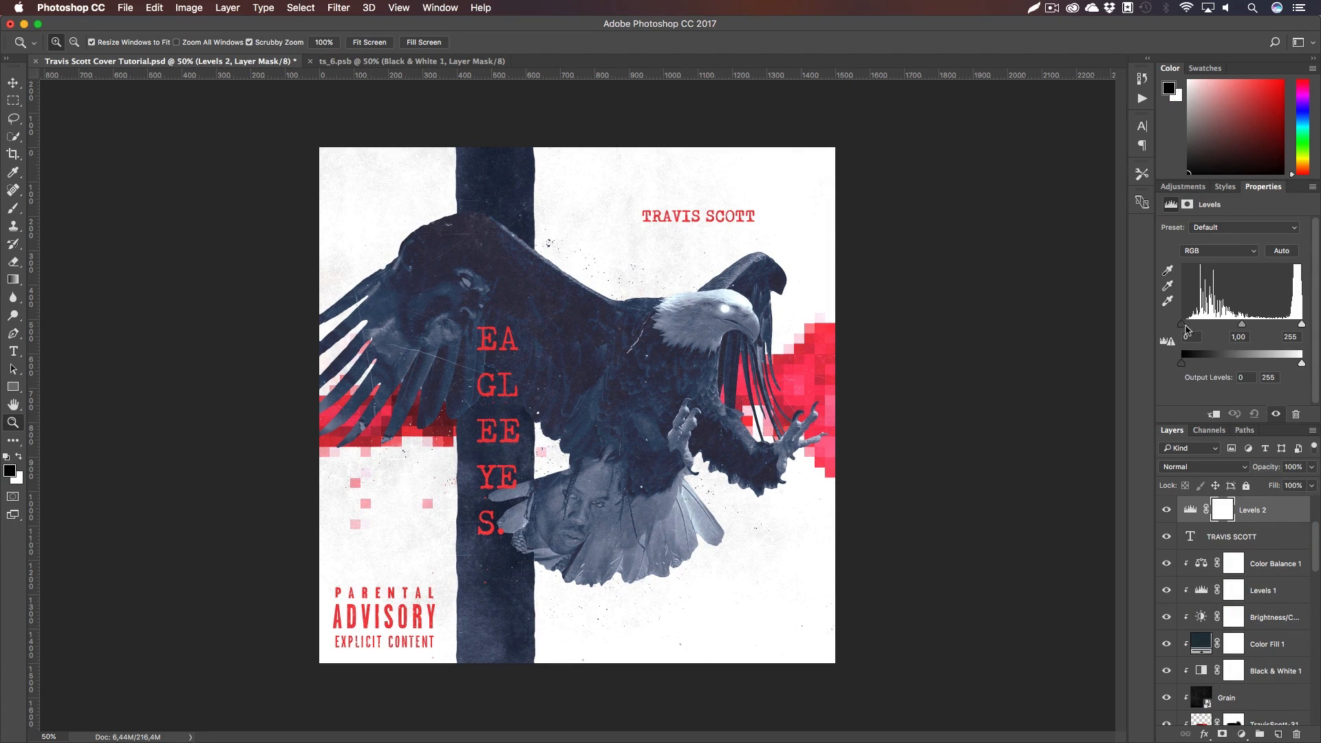
left_click_drag(1185, 329, 1304, 328)
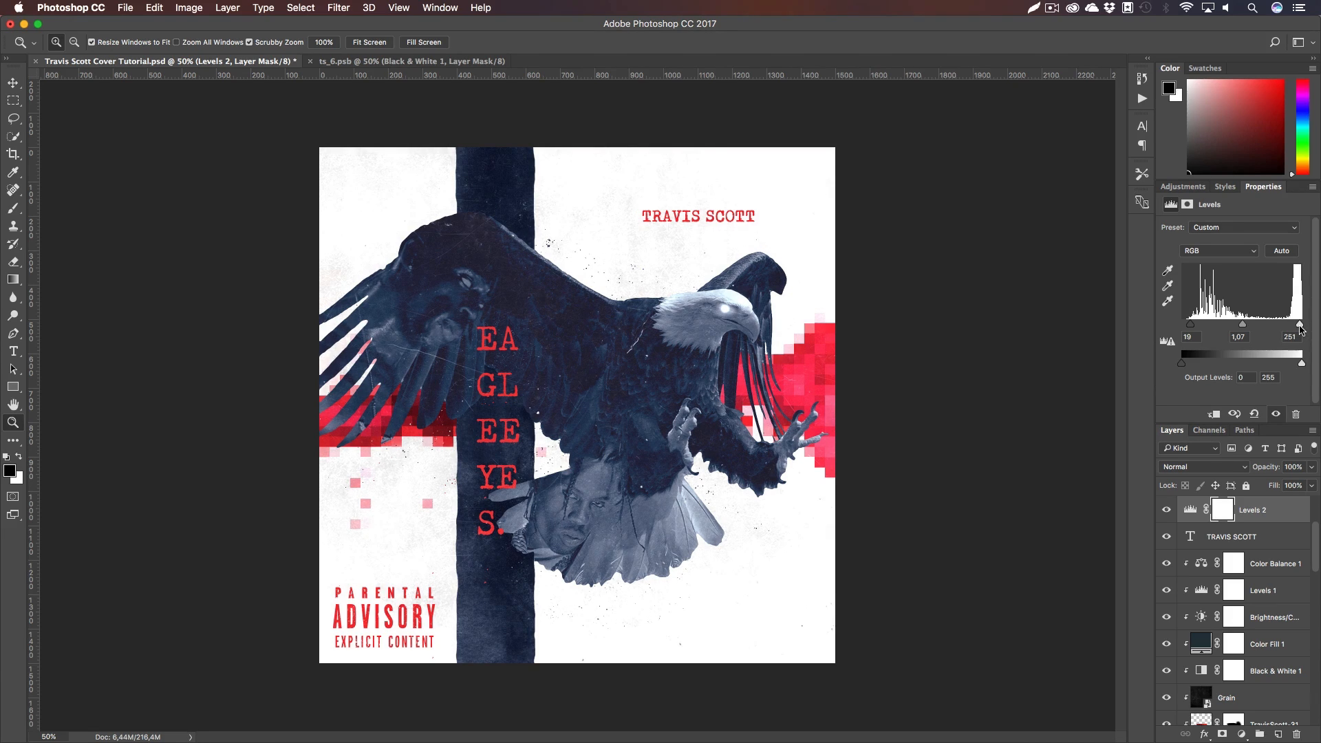
mouse_move(1185, 368)
left_mouse_down()
mouse_move(1208, 366)
mouse_move(1189, 368)
left_mouse_up()
left_click(858, 463)
key("super+s")
key("super+z")
key("z")
left_click_drag(757, 462, 714, 461)
left_click(715, 461)
left_click(714, 460)
key("h")
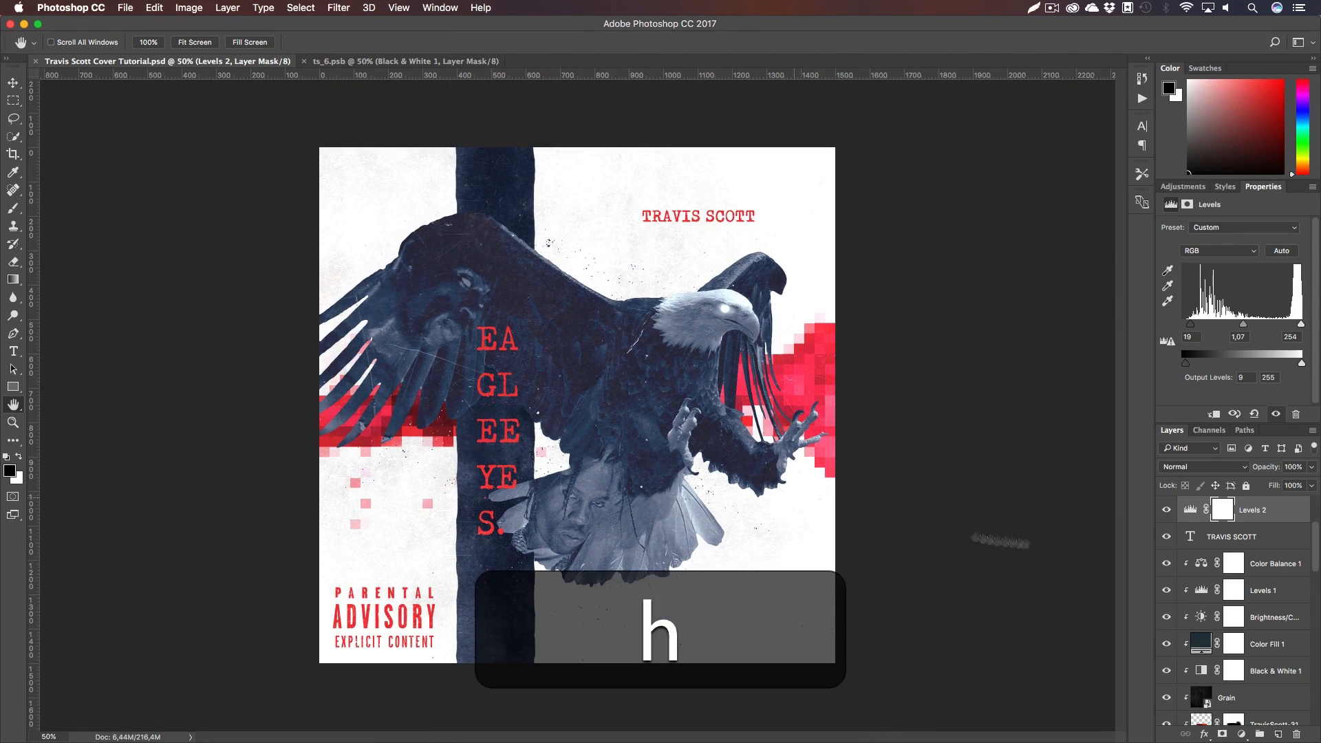
Add a Color Lookup adjustment above Levels 2 using 2Strip.look and compare the cover with and without it
left_click(1239, 735)
left_click(1232, 650)
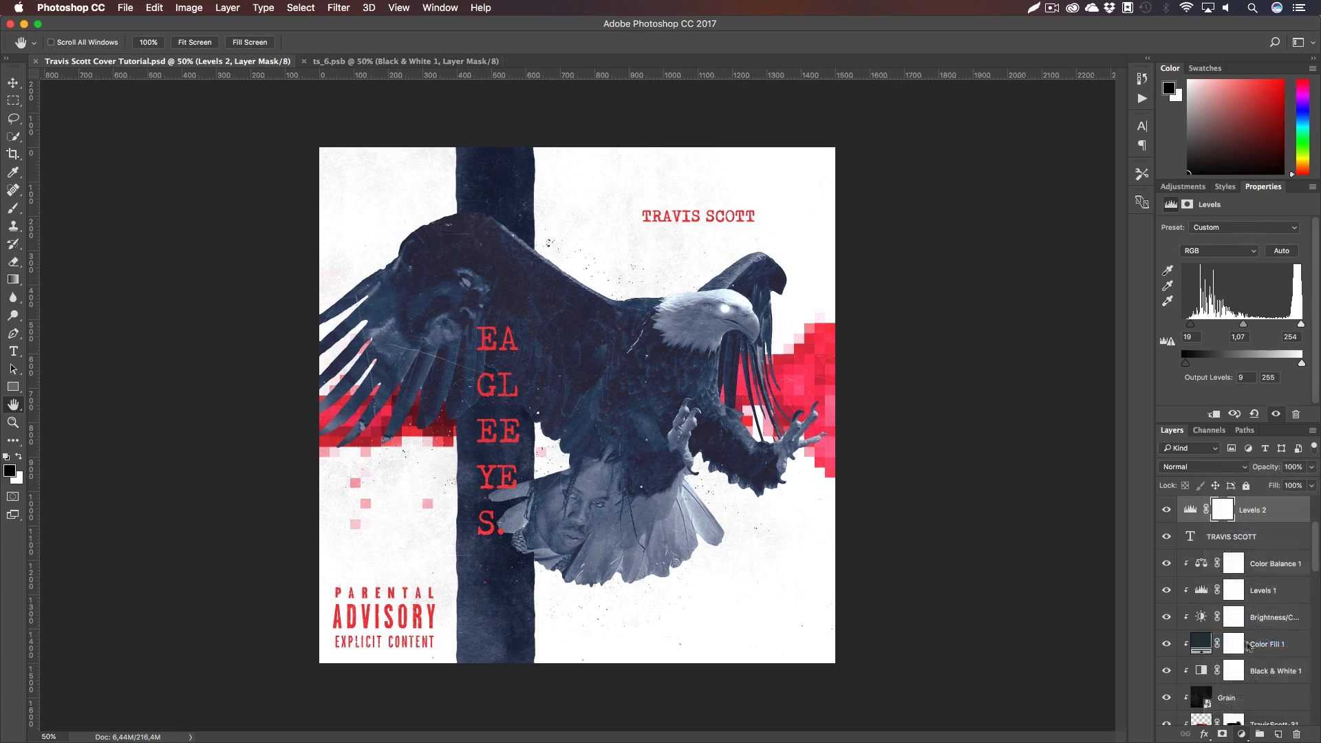
left_click(1264, 227)
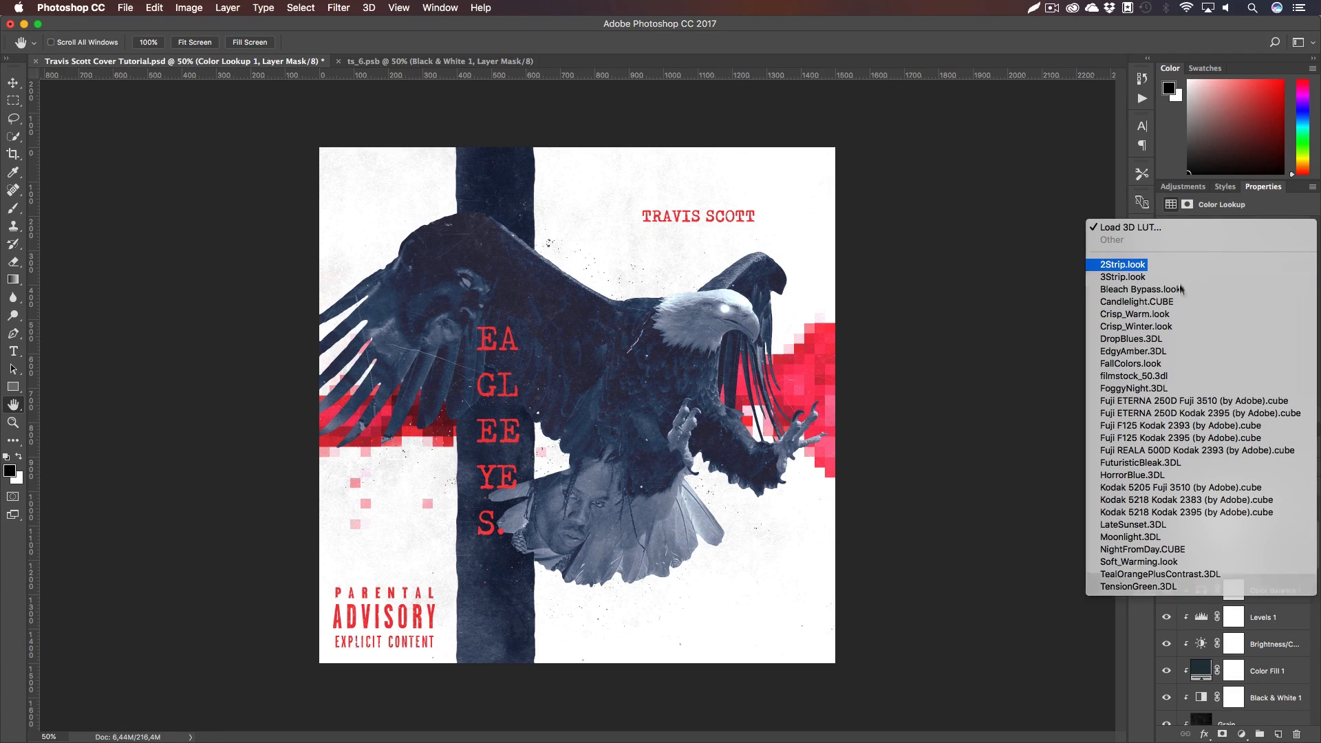
left_click(1194, 262)
left_click(1166, 509)
left_click(1166, 509)
Try the 3Strip.look 3DLUT on the Color Lookup layer at 58% opacity, and replace it with Bleach Bypass.look
left_click(1241, 227)
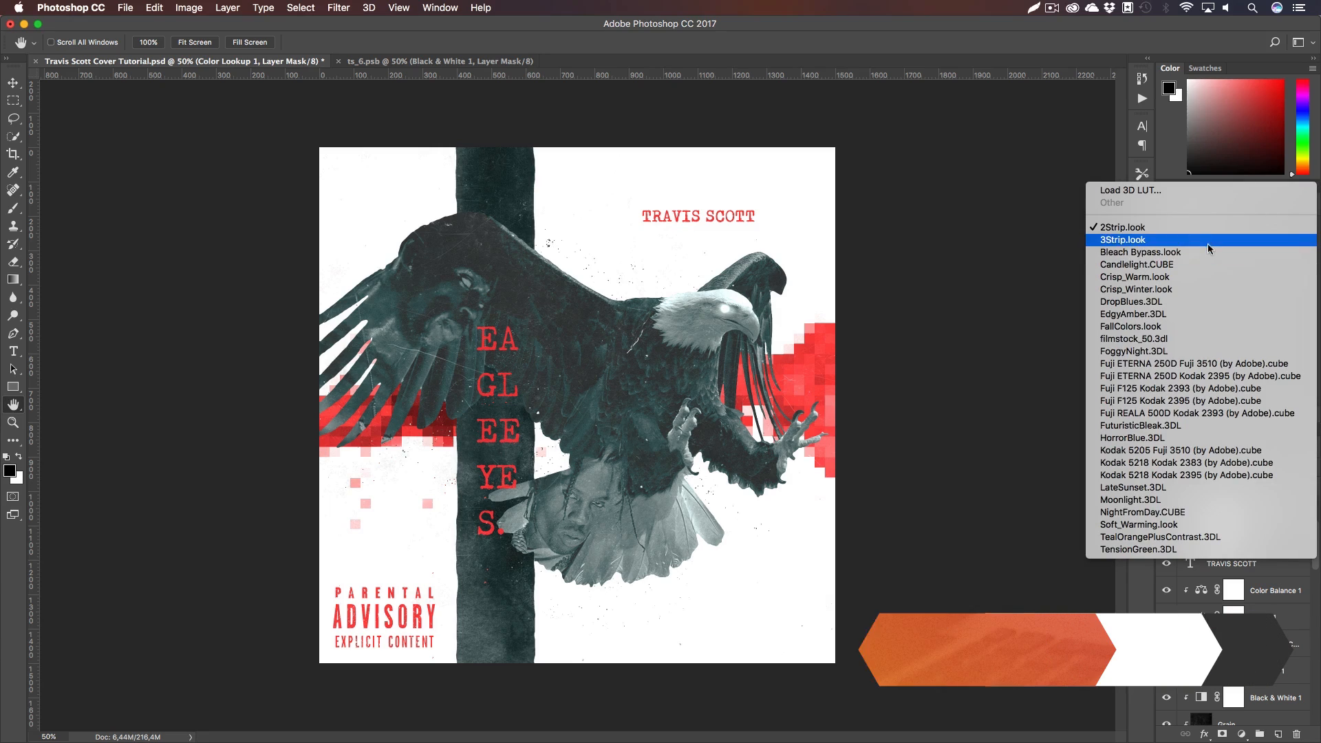
left_click(1208, 241)
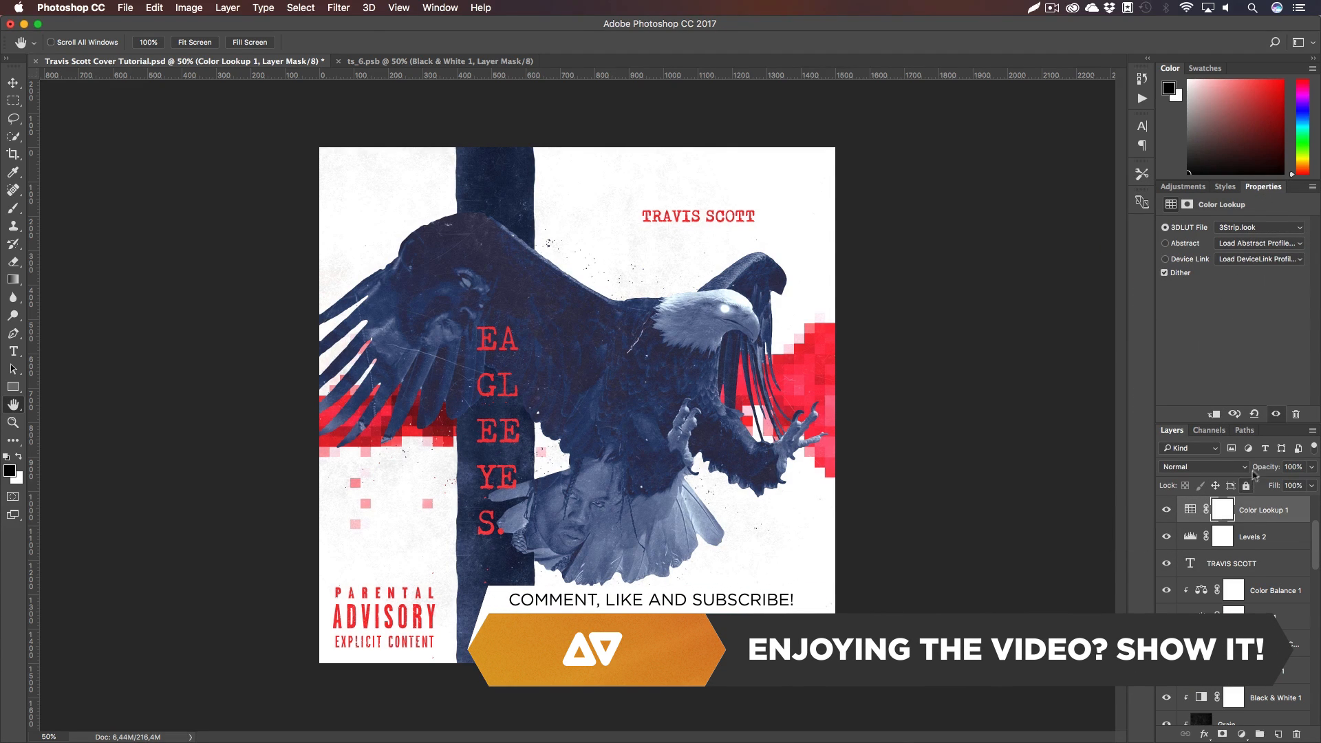
left_click_drag(1252, 474, 1046, 477)
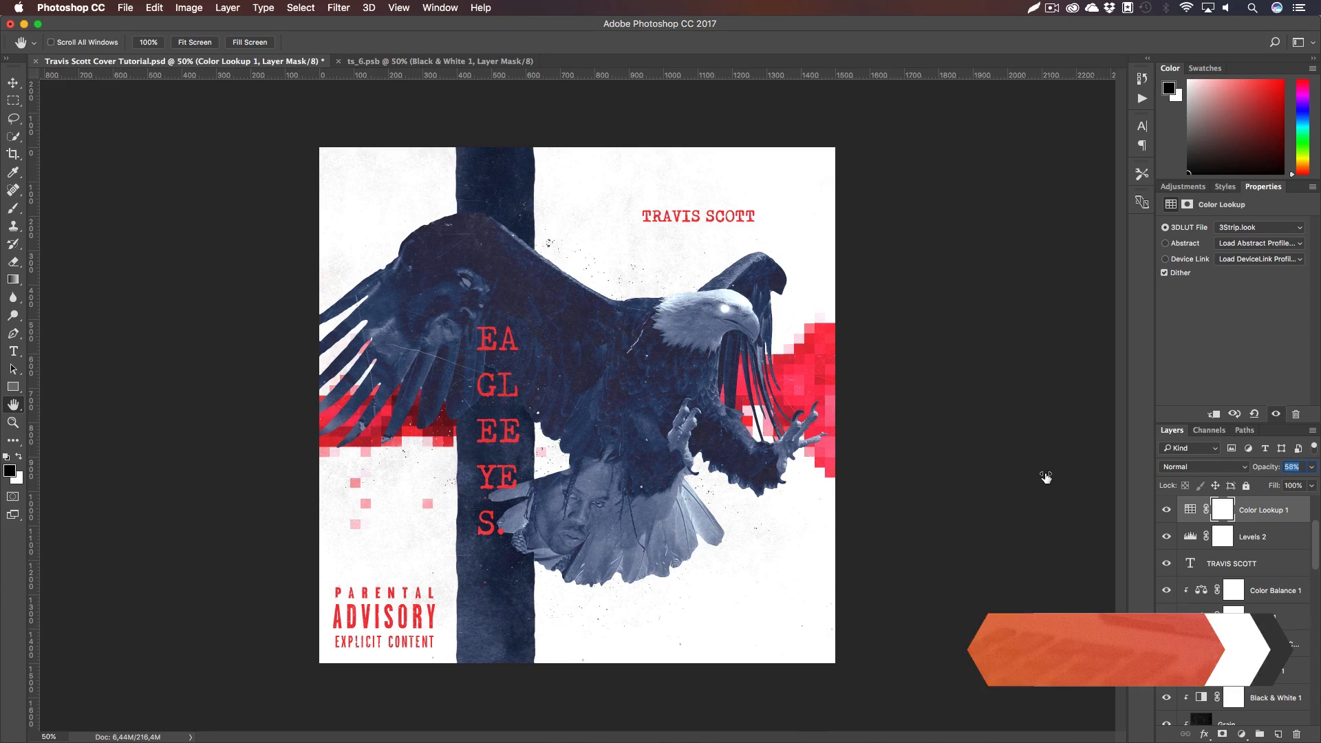
left_click(1221, 227)
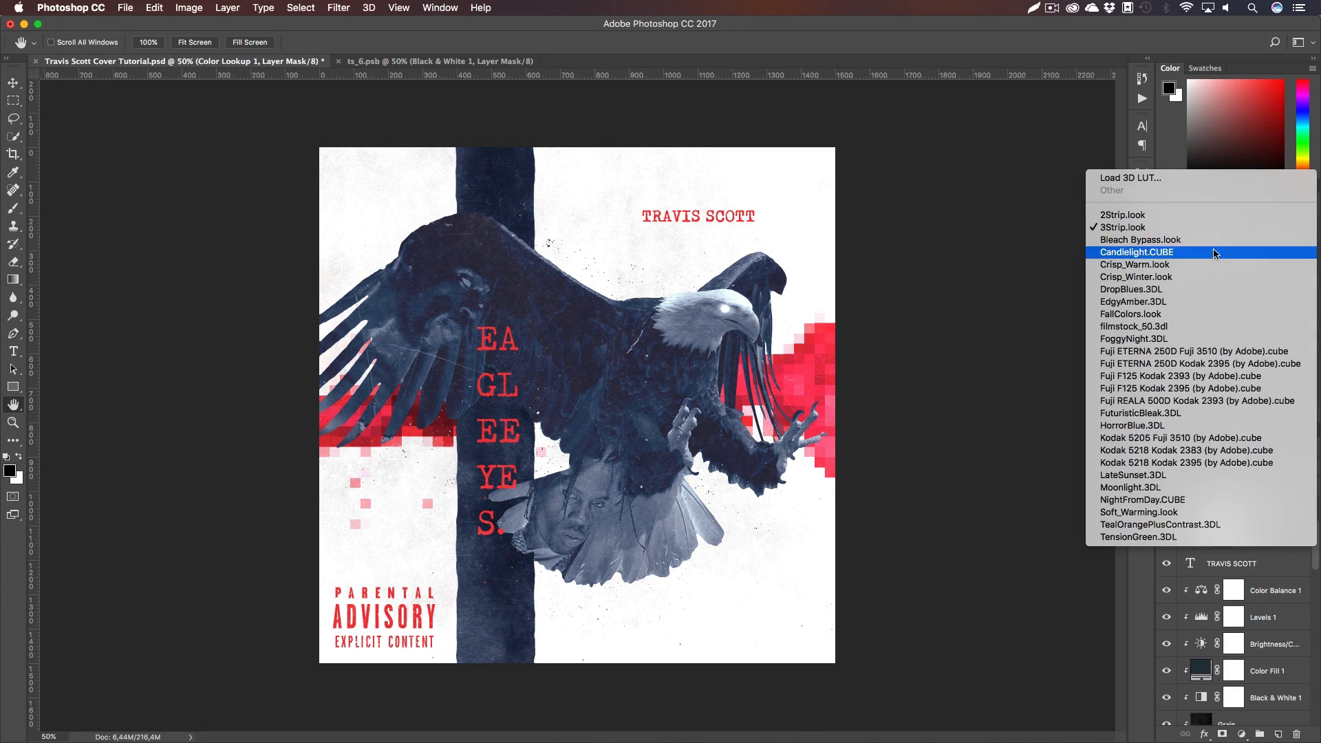
left_click(1214, 240)
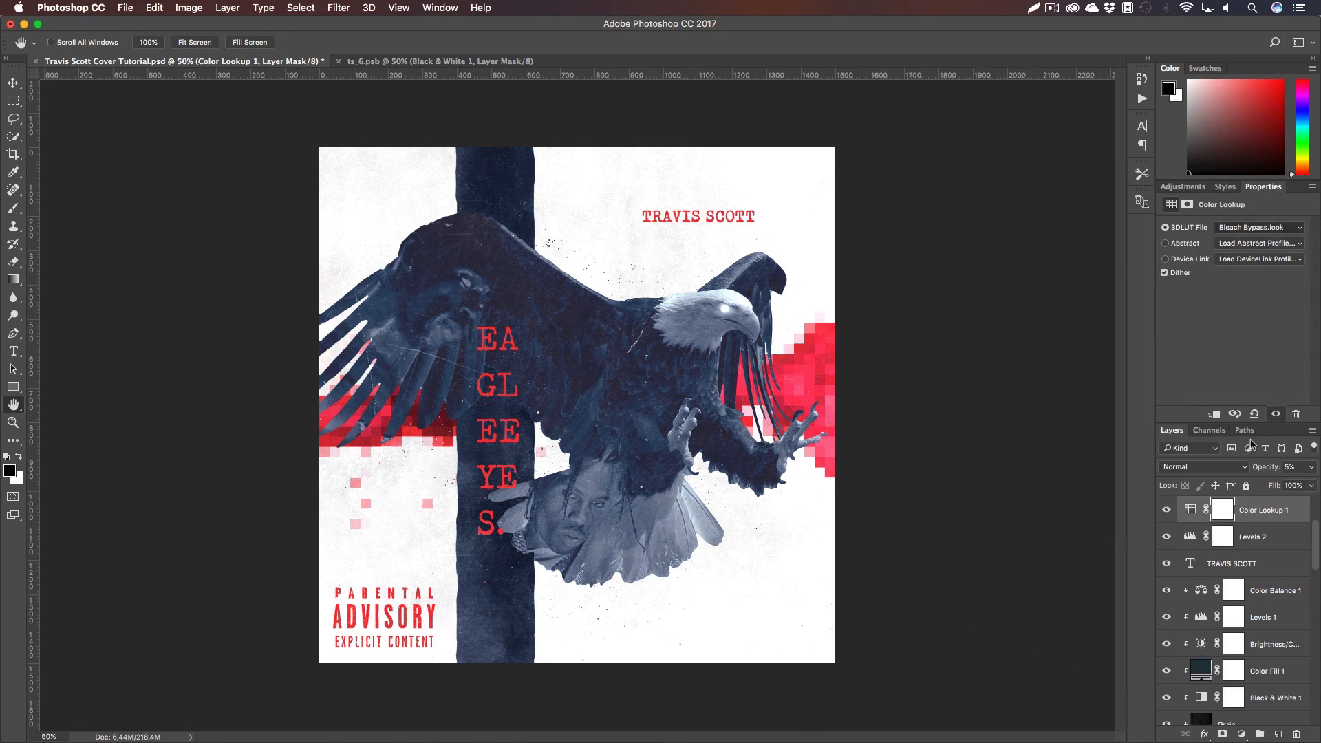